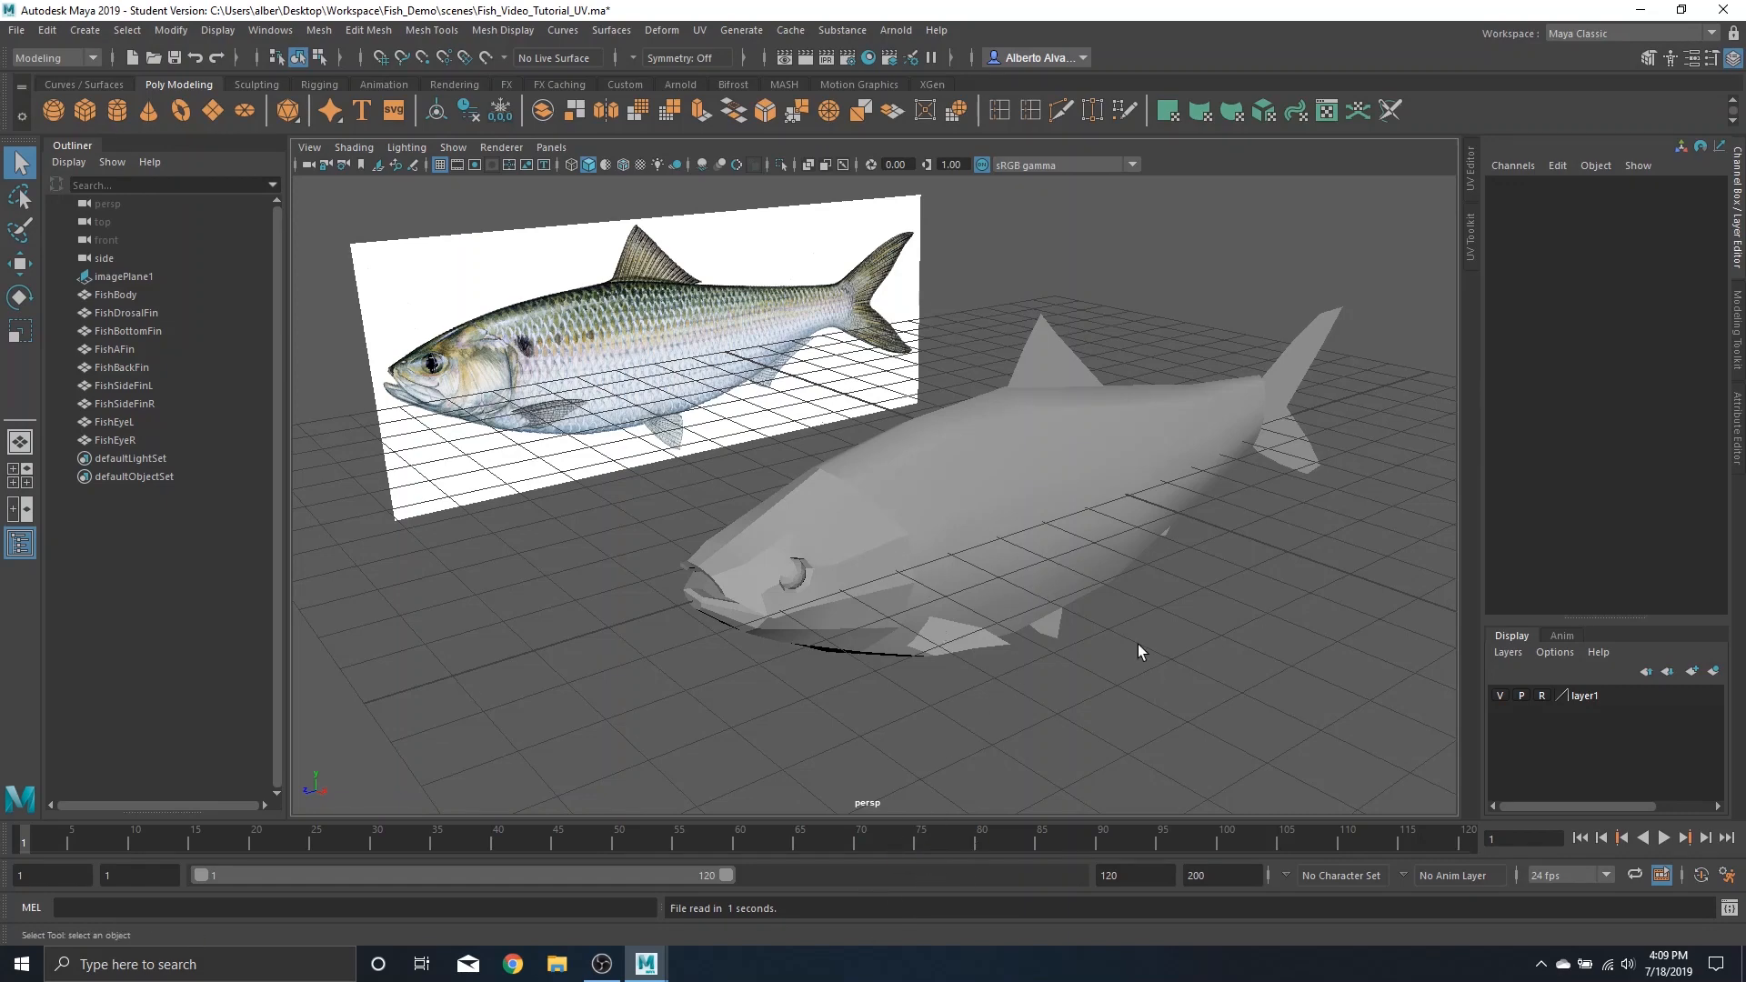
Orbit the perspective view to examine the fish model
{"action": "left_click_drag", "start_coordinate": [1115, 486], "coordinate": [990, 524], "text": "alt"}
{"action": "left_click", "coordinate": [1039, 537]}
{"action": "left_click_drag", "start_coordinate": [865, 510], "coordinate": [1000, 462], "text": "alt"}
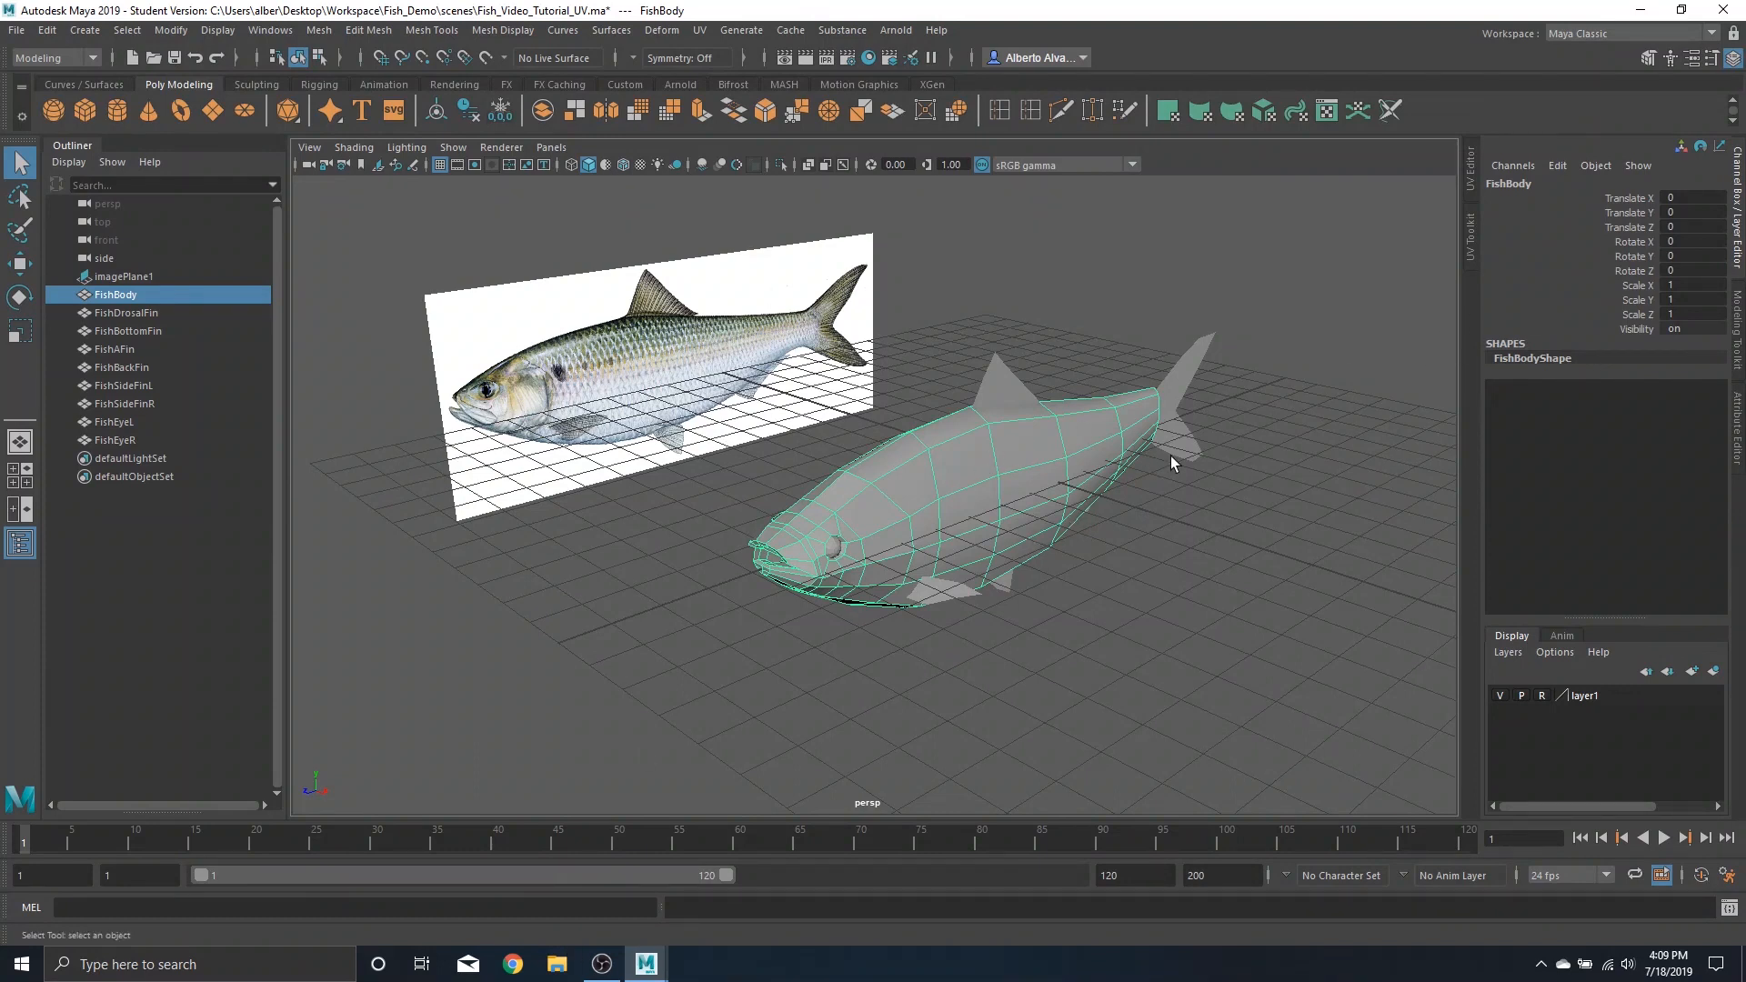
{"action": "left_click", "coordinate": [1115, 555]}
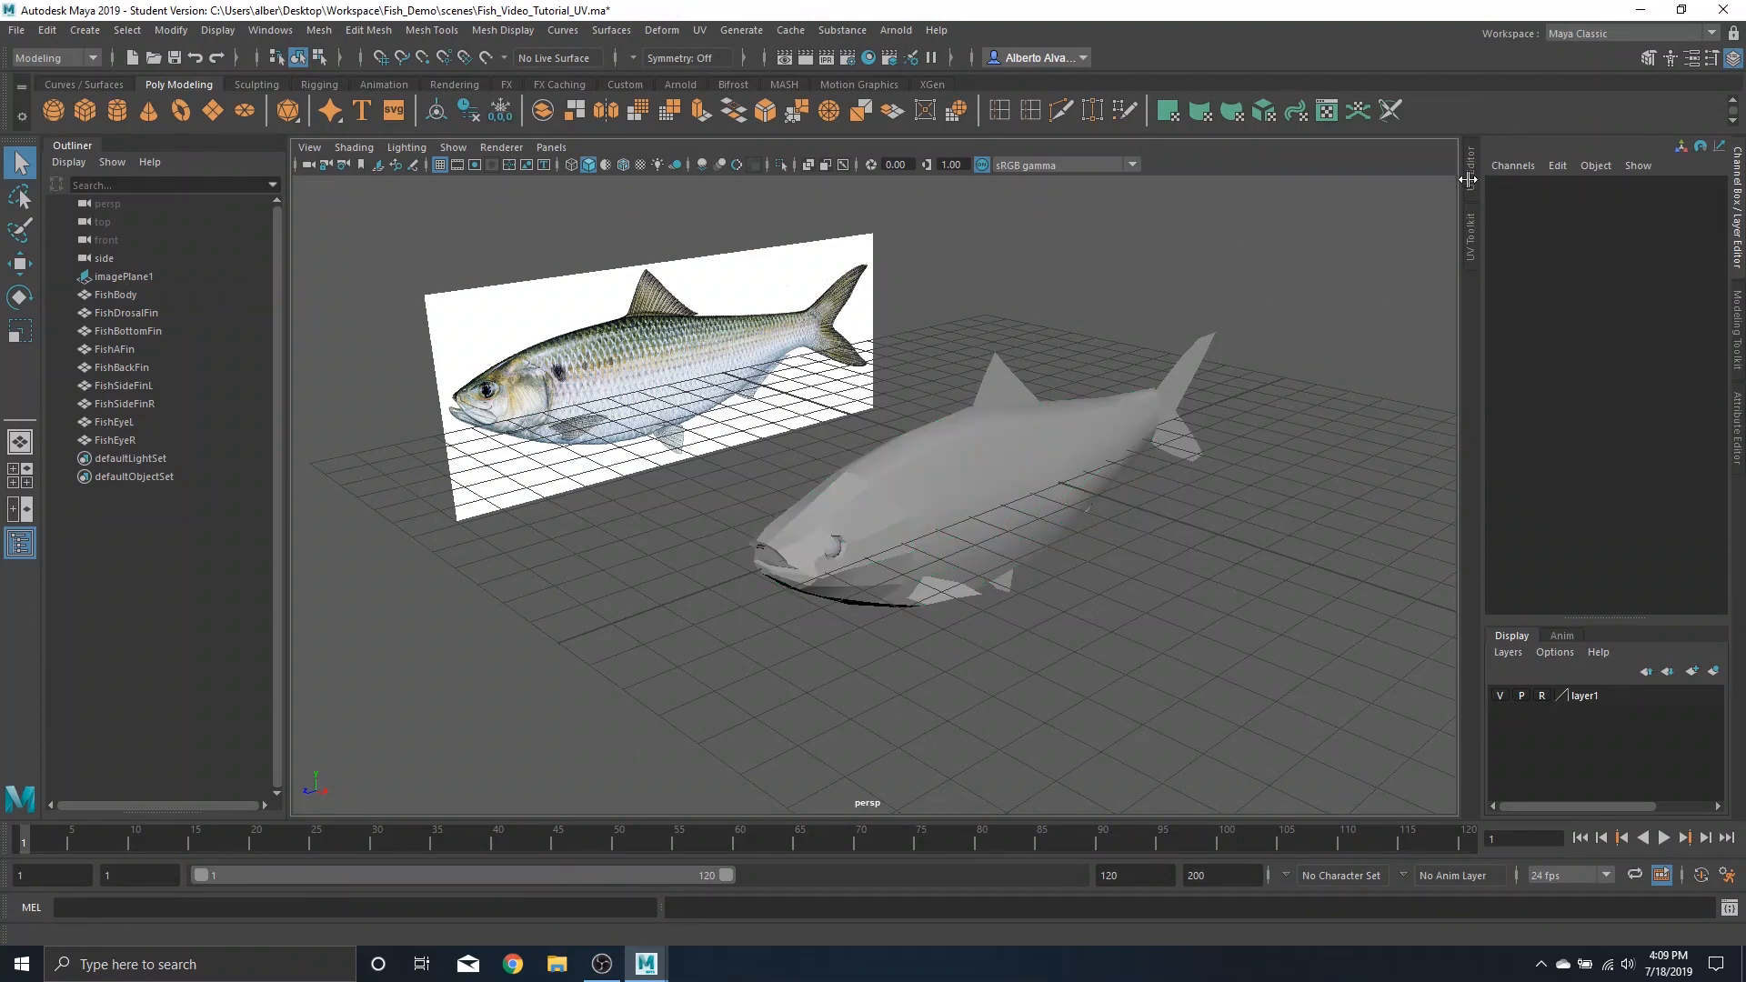
Open the UV Editor
{"action": "left_click", "coordinate": [701, 31]}
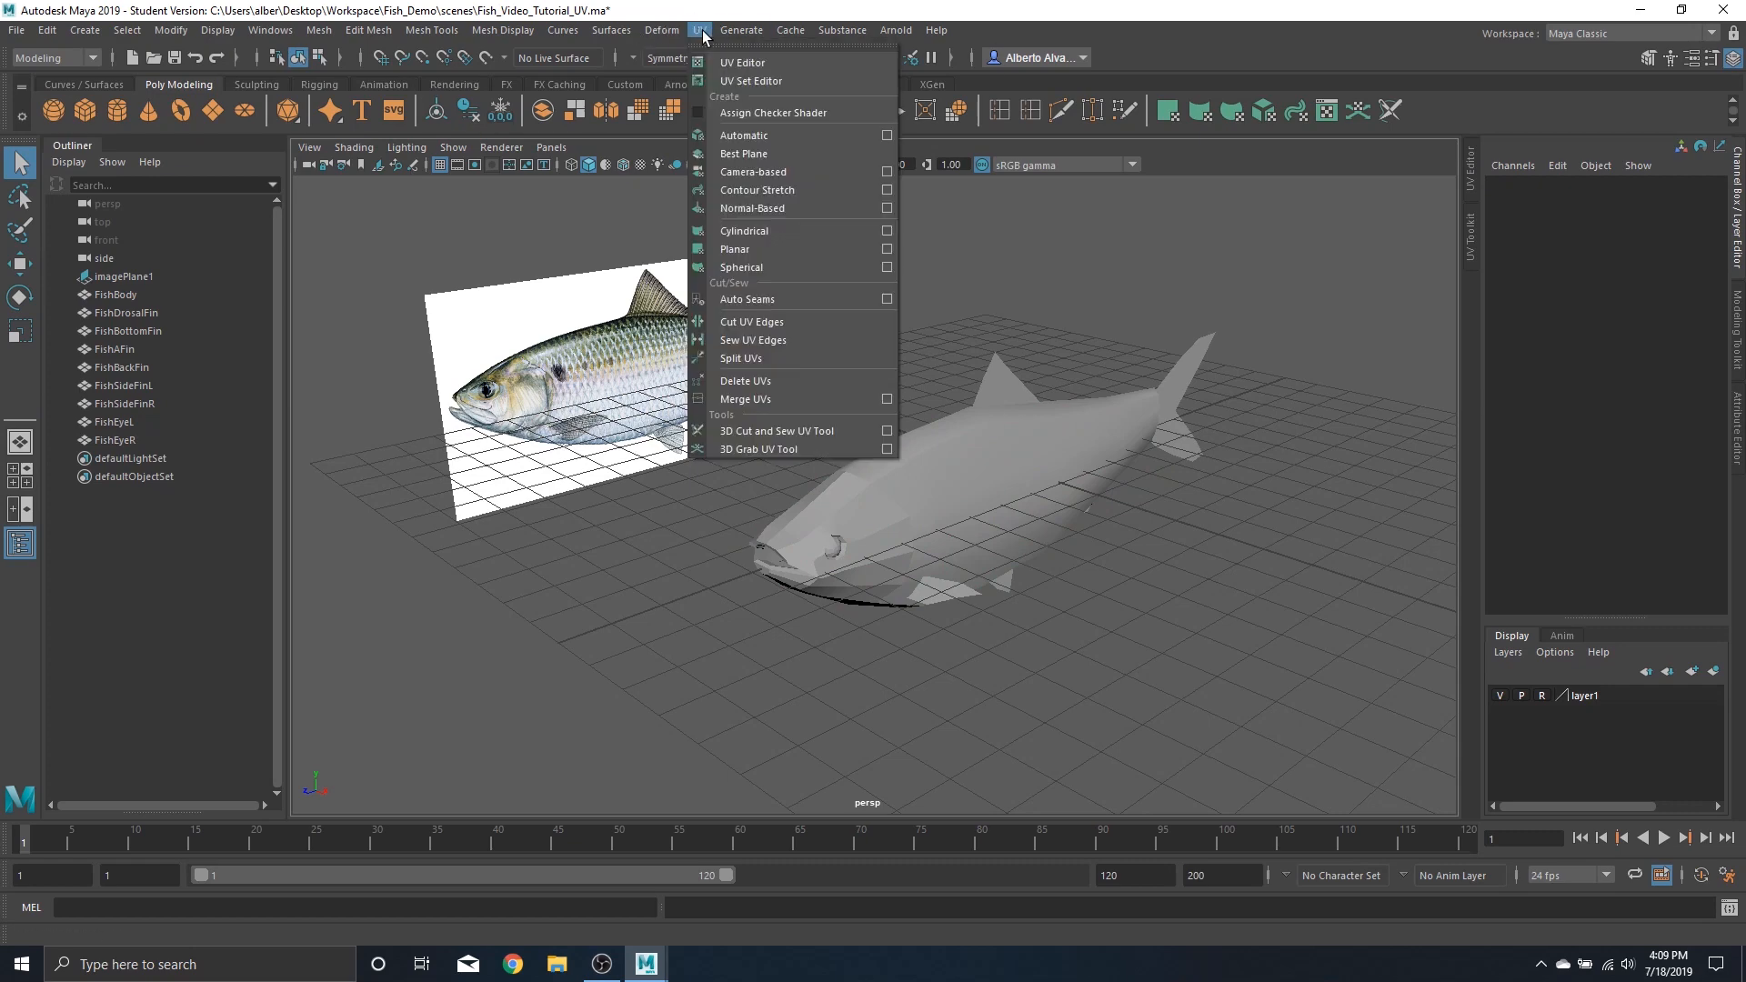
{"action": "left_click", "coordinate": [742, 61]}
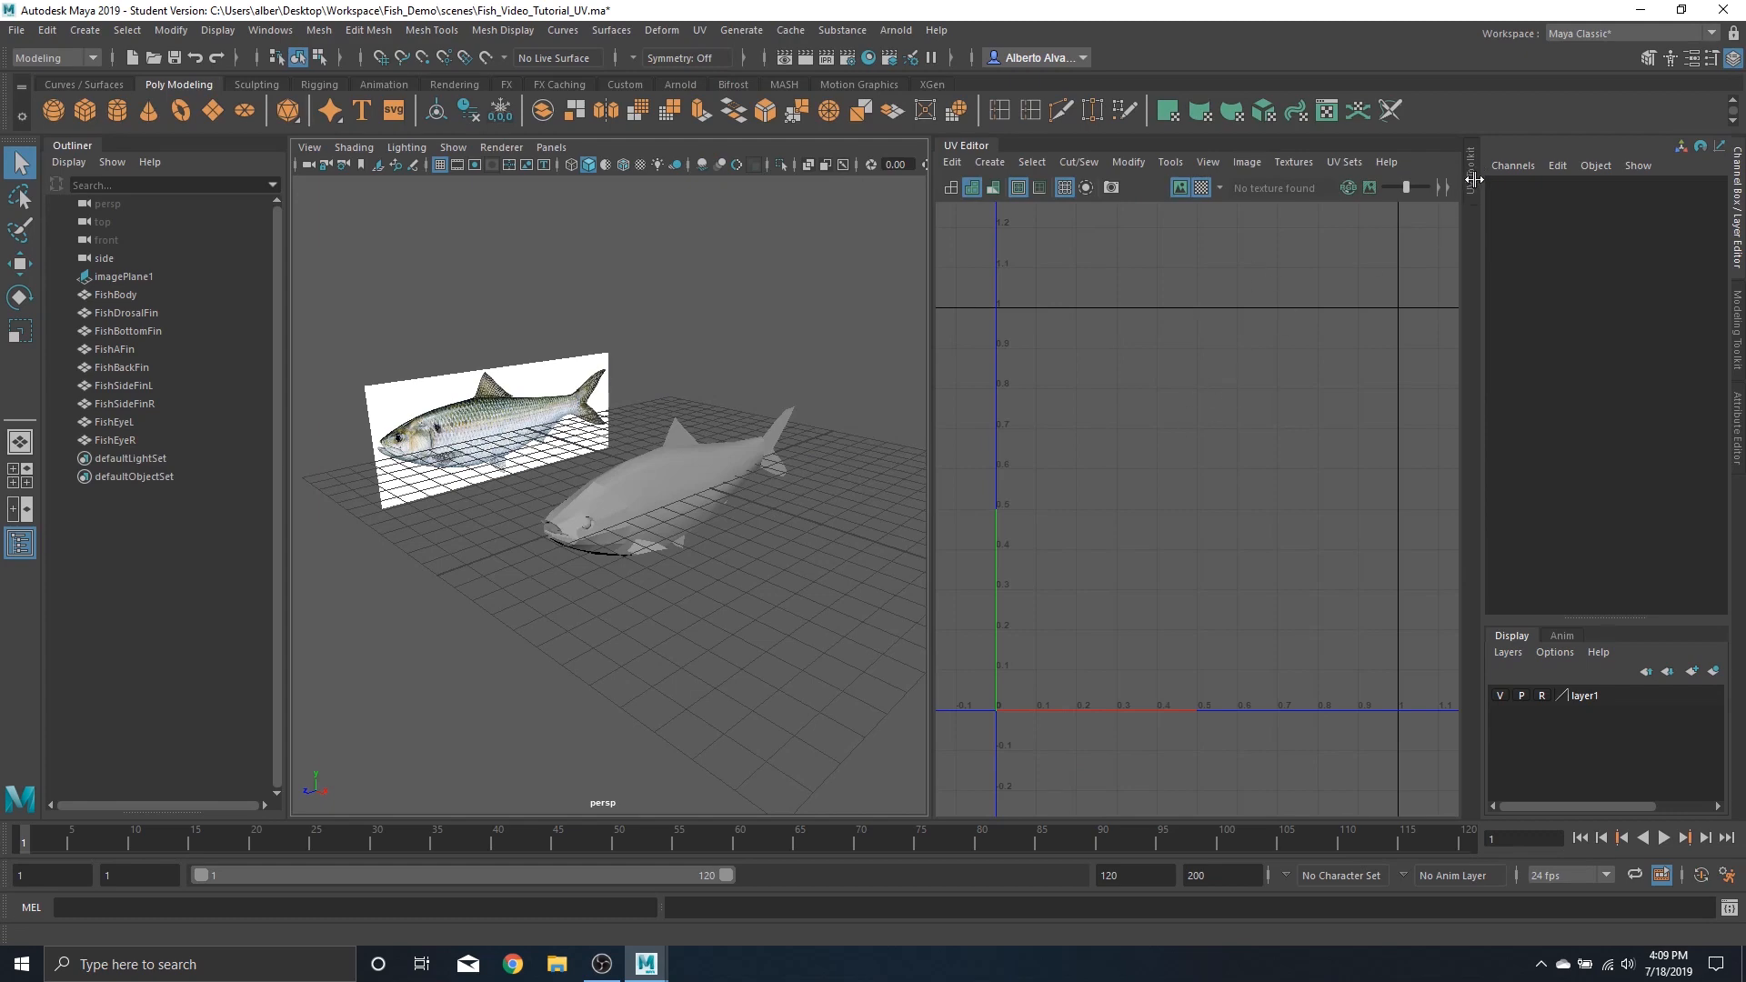
Open the UV Toolkit and dock it as a separate panel beside the UV Editor
{"action": "left_click", "coordinate": [1472, 180]}
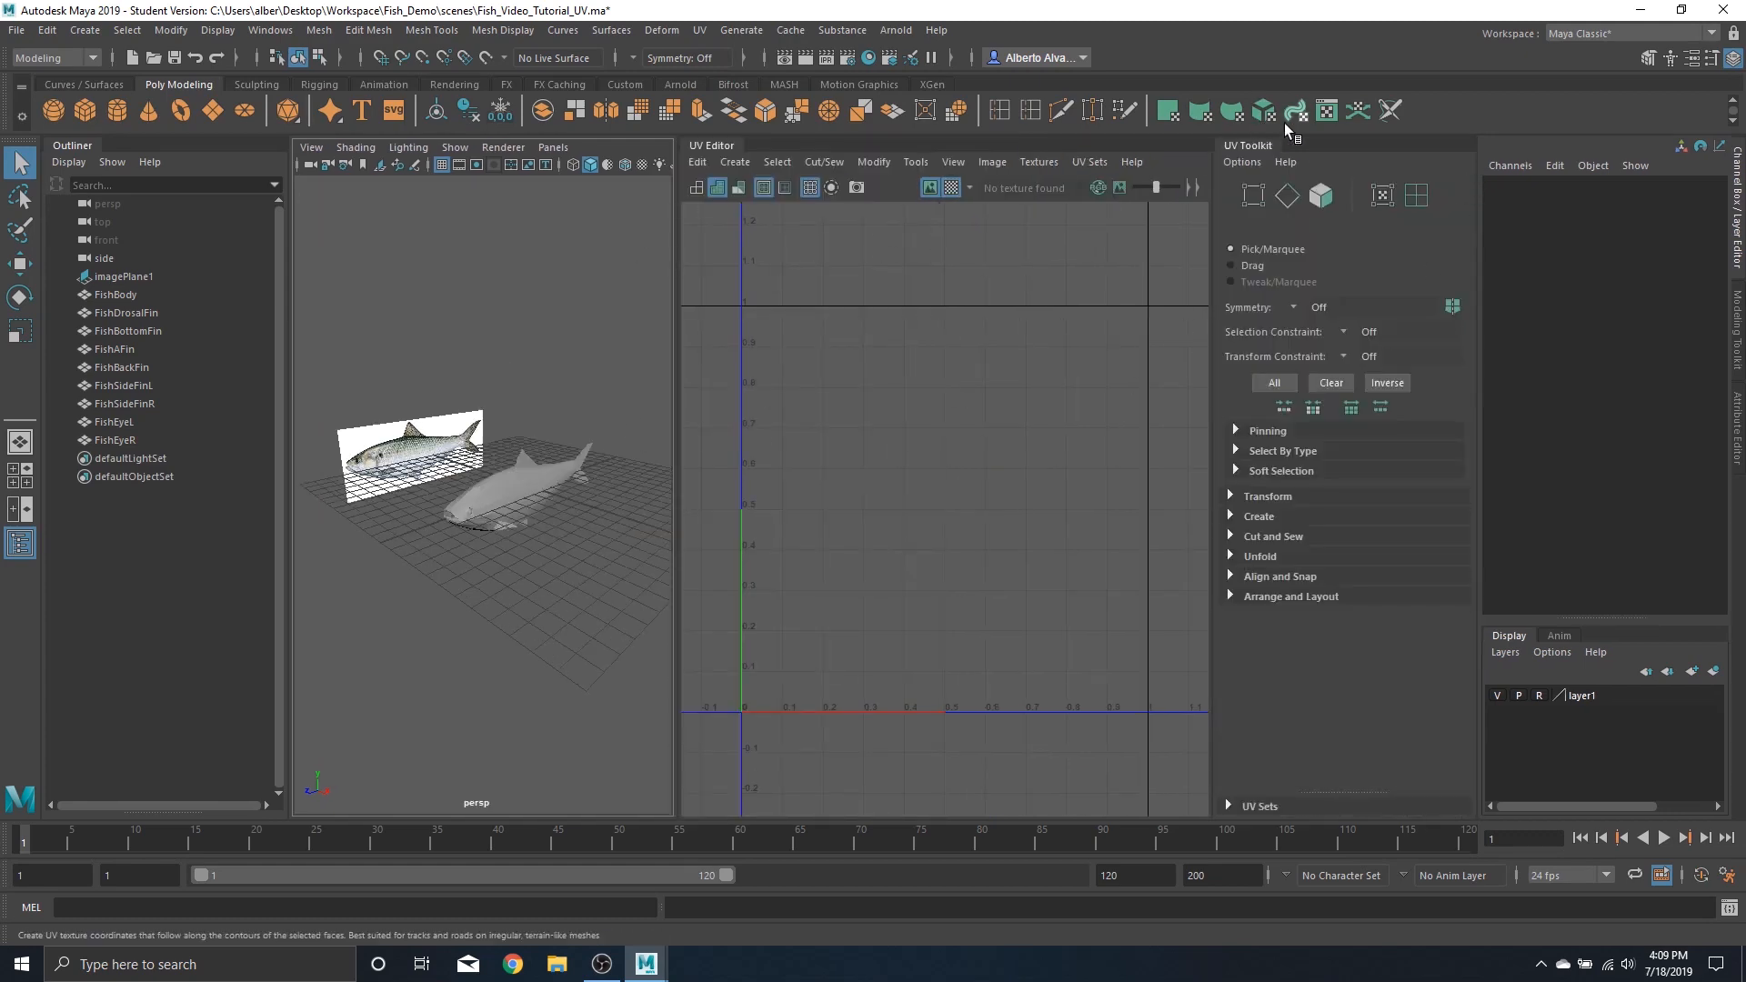
{"action": "left_click_drag", "start_coordinate": [1251, 145], "coordinate": [1201, 150]}
{"action": "left_click", "coordinate": [1249, 152]}
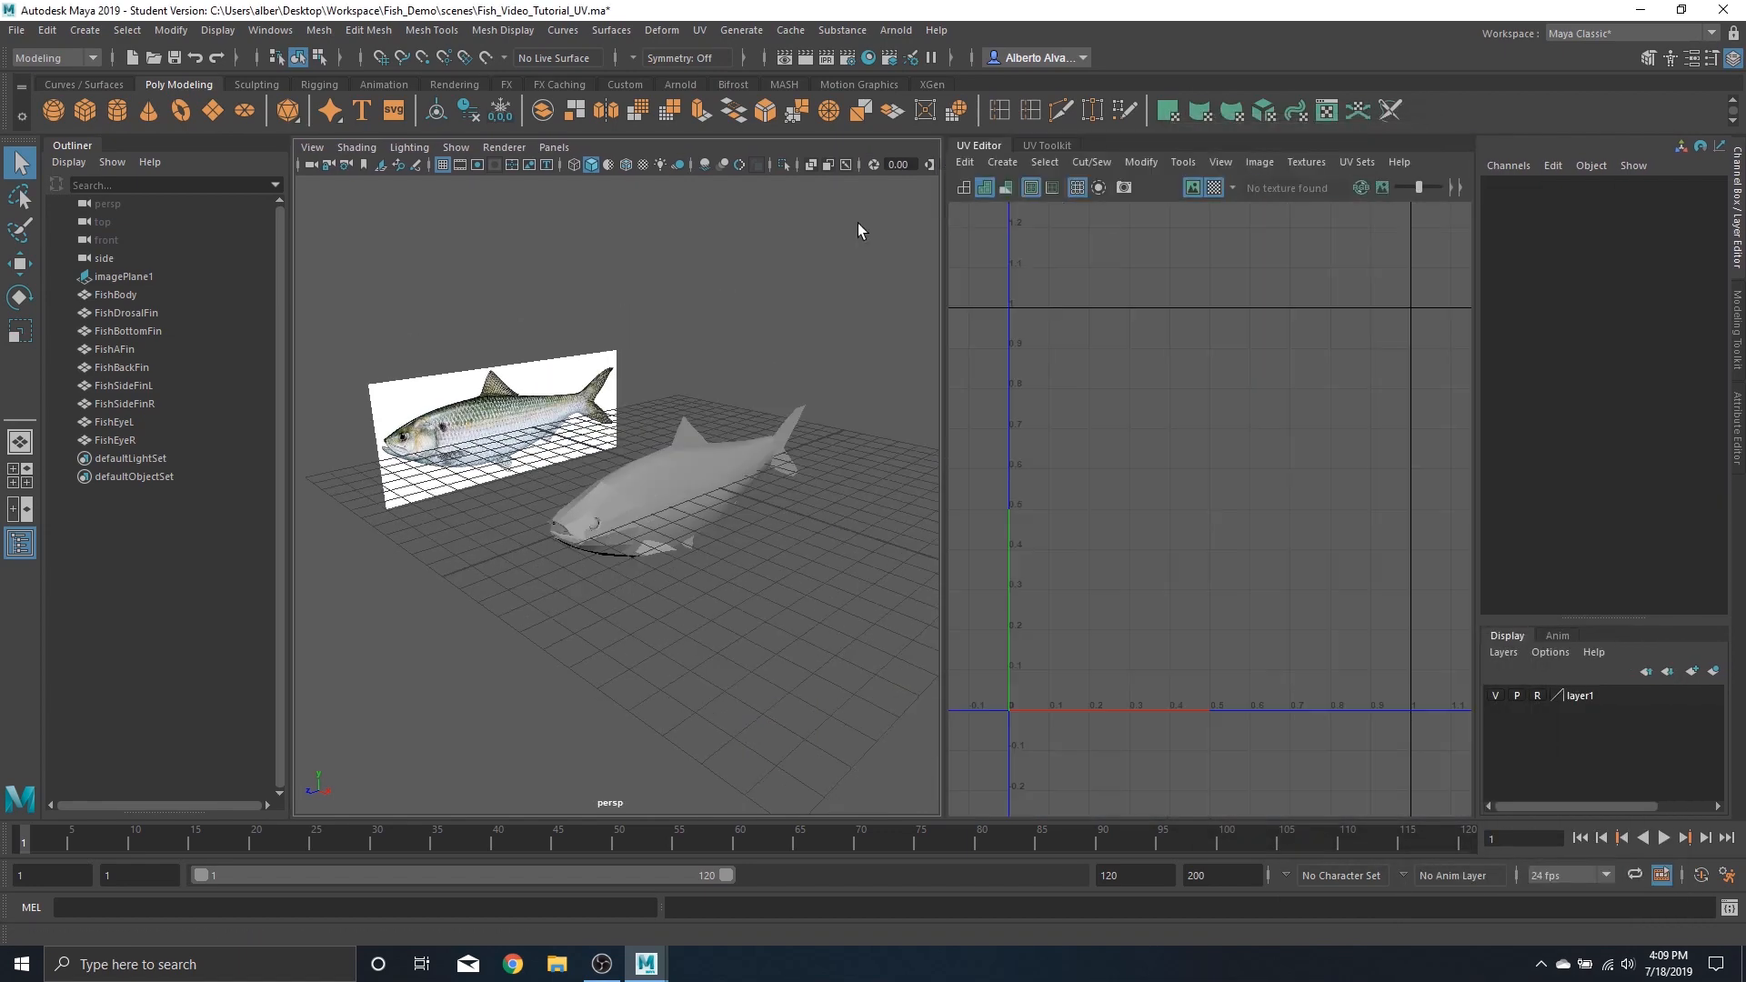
{"action": "left_click_drag", "start_coordinate": [979, 146], "coordinate": [1094, 279]}
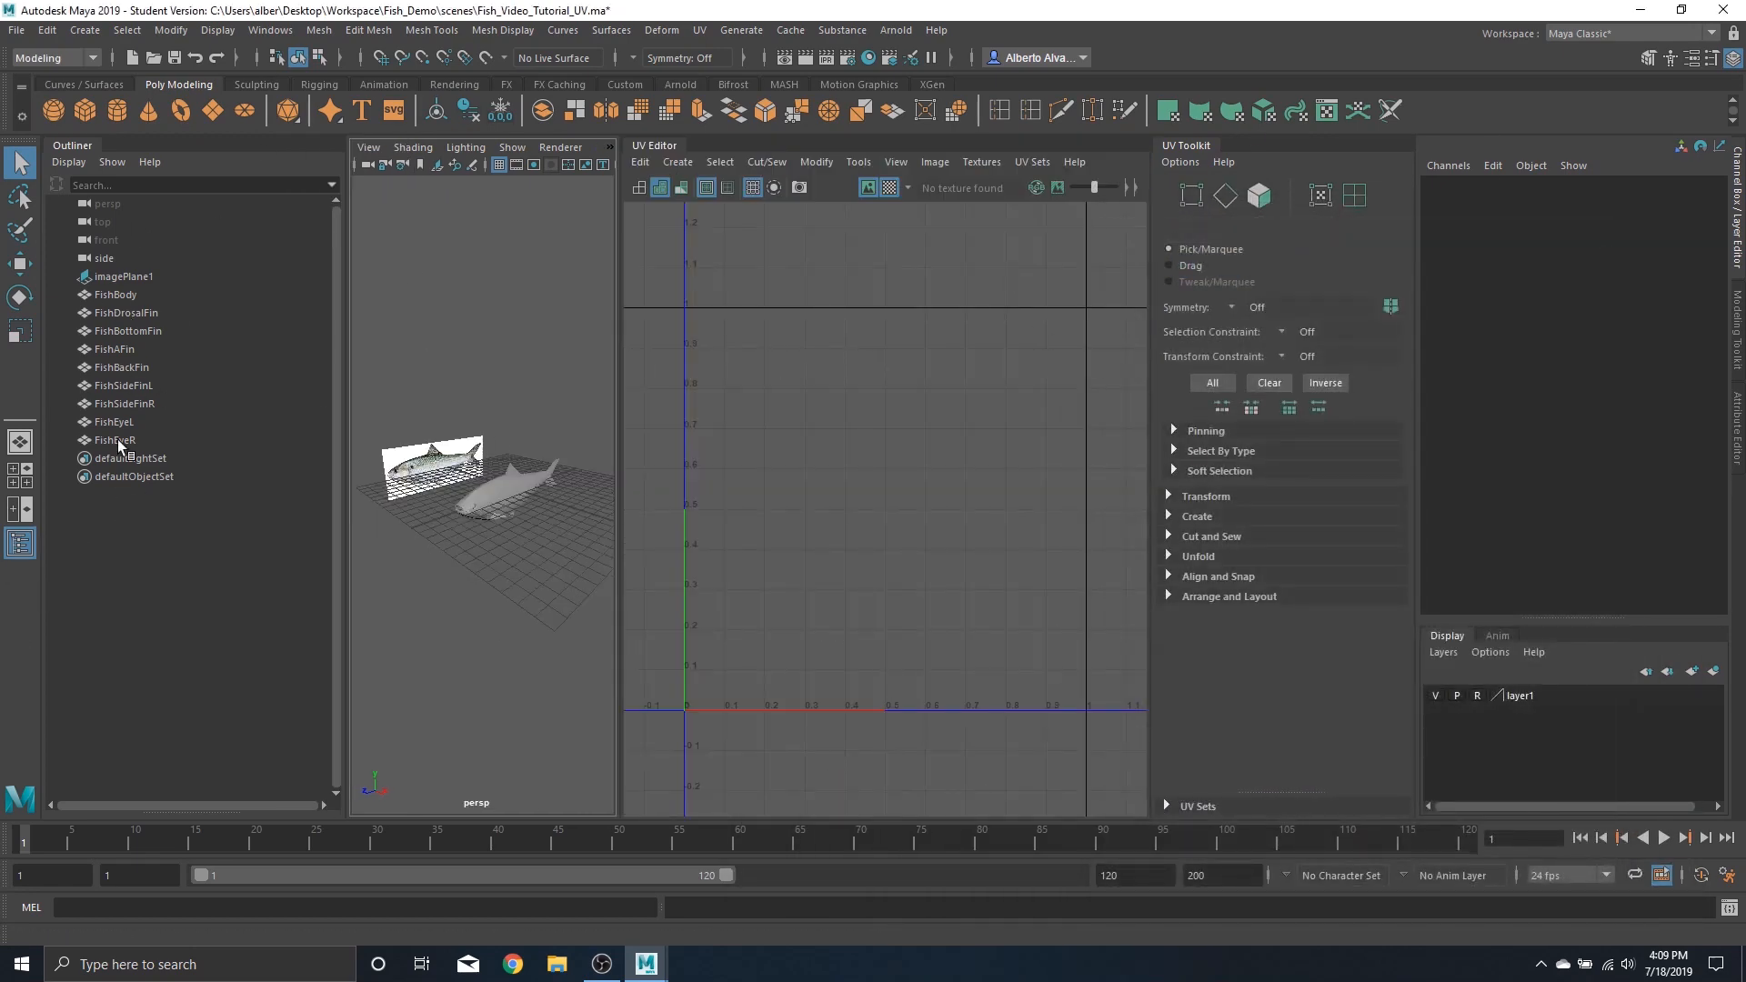
Rearrange the panels so the perspective view and a wider UV Editor share the window without the Outliner or UV Toolkit
{"action": "left_click", "coordinate": [20, 543]}
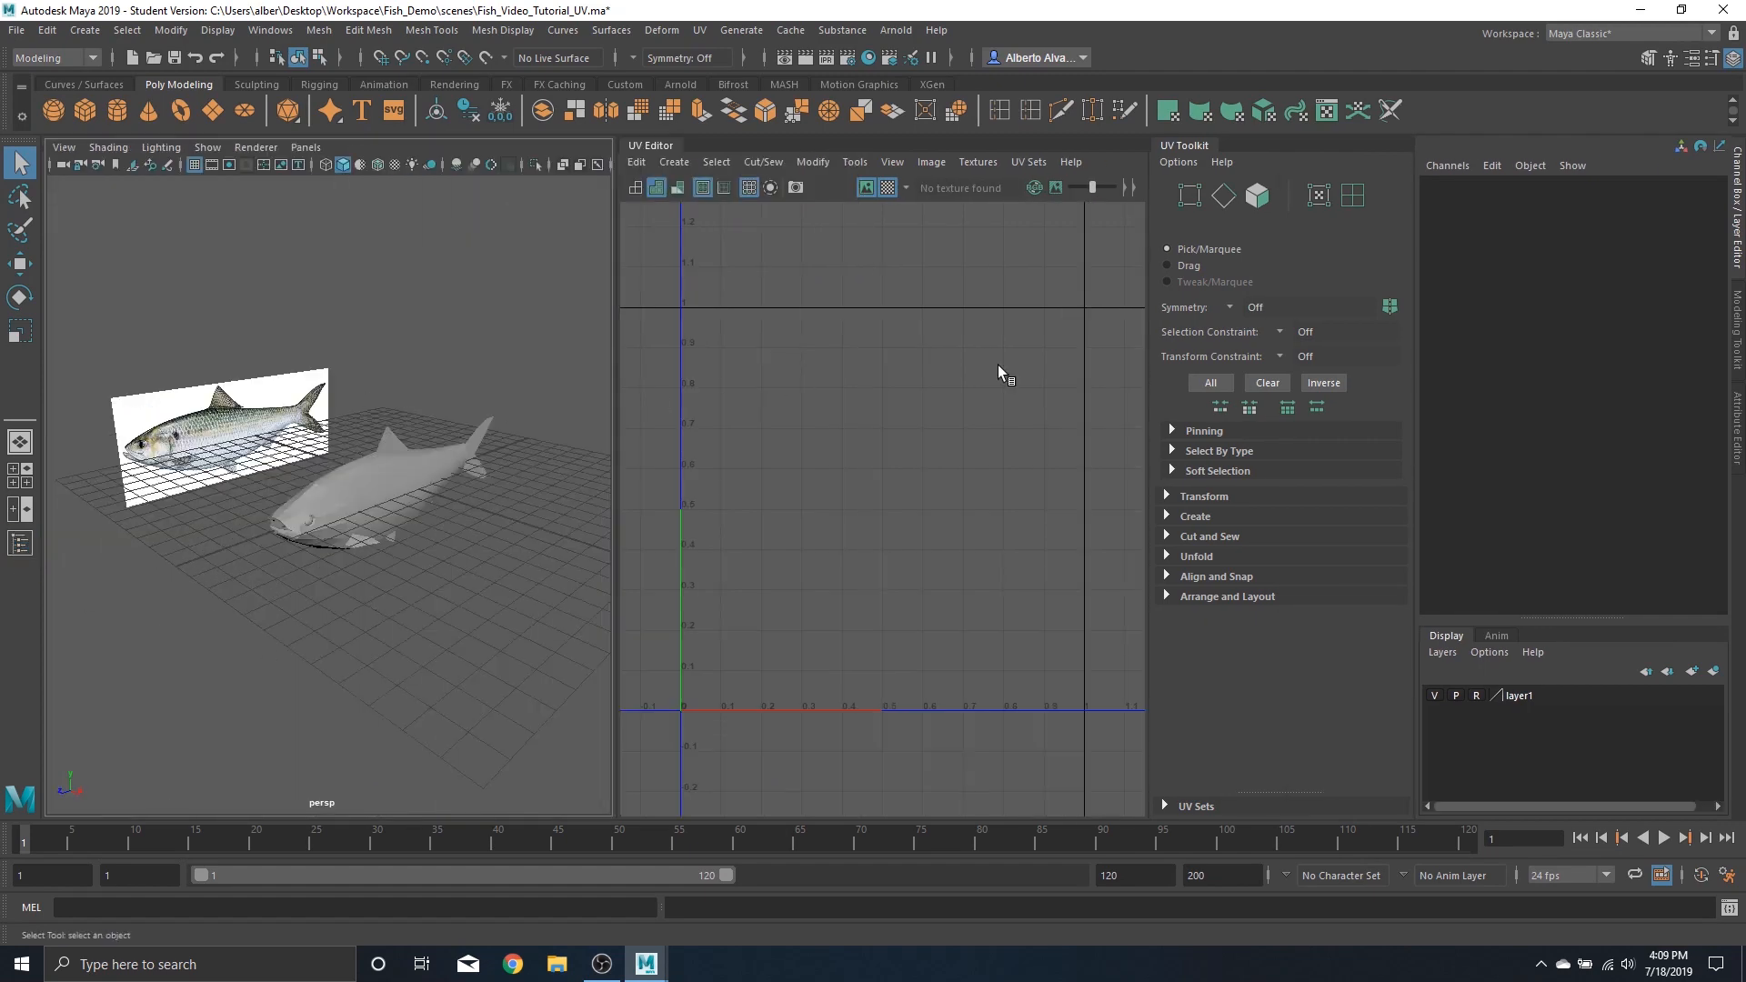
{"action": "left_click", "coordinate": [1188, 144]}
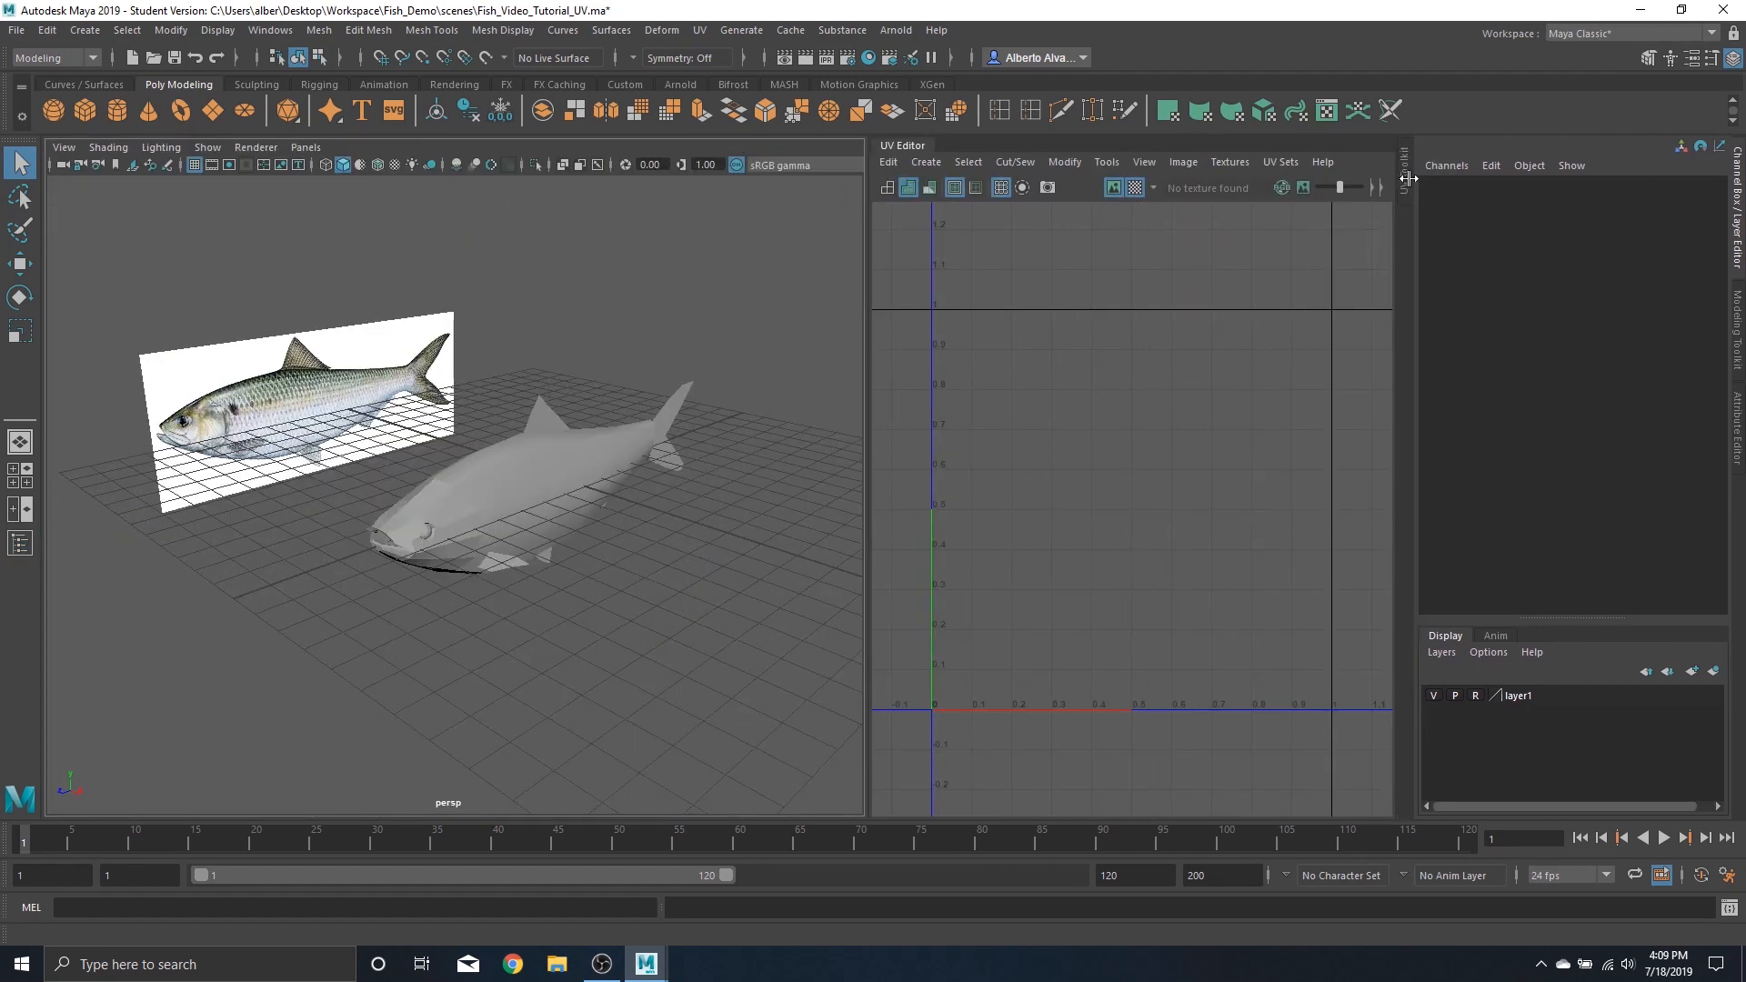
{"action": "left_click_drag", "start_coordinate": [1408, 179], "coordinate": [1401, 179]}
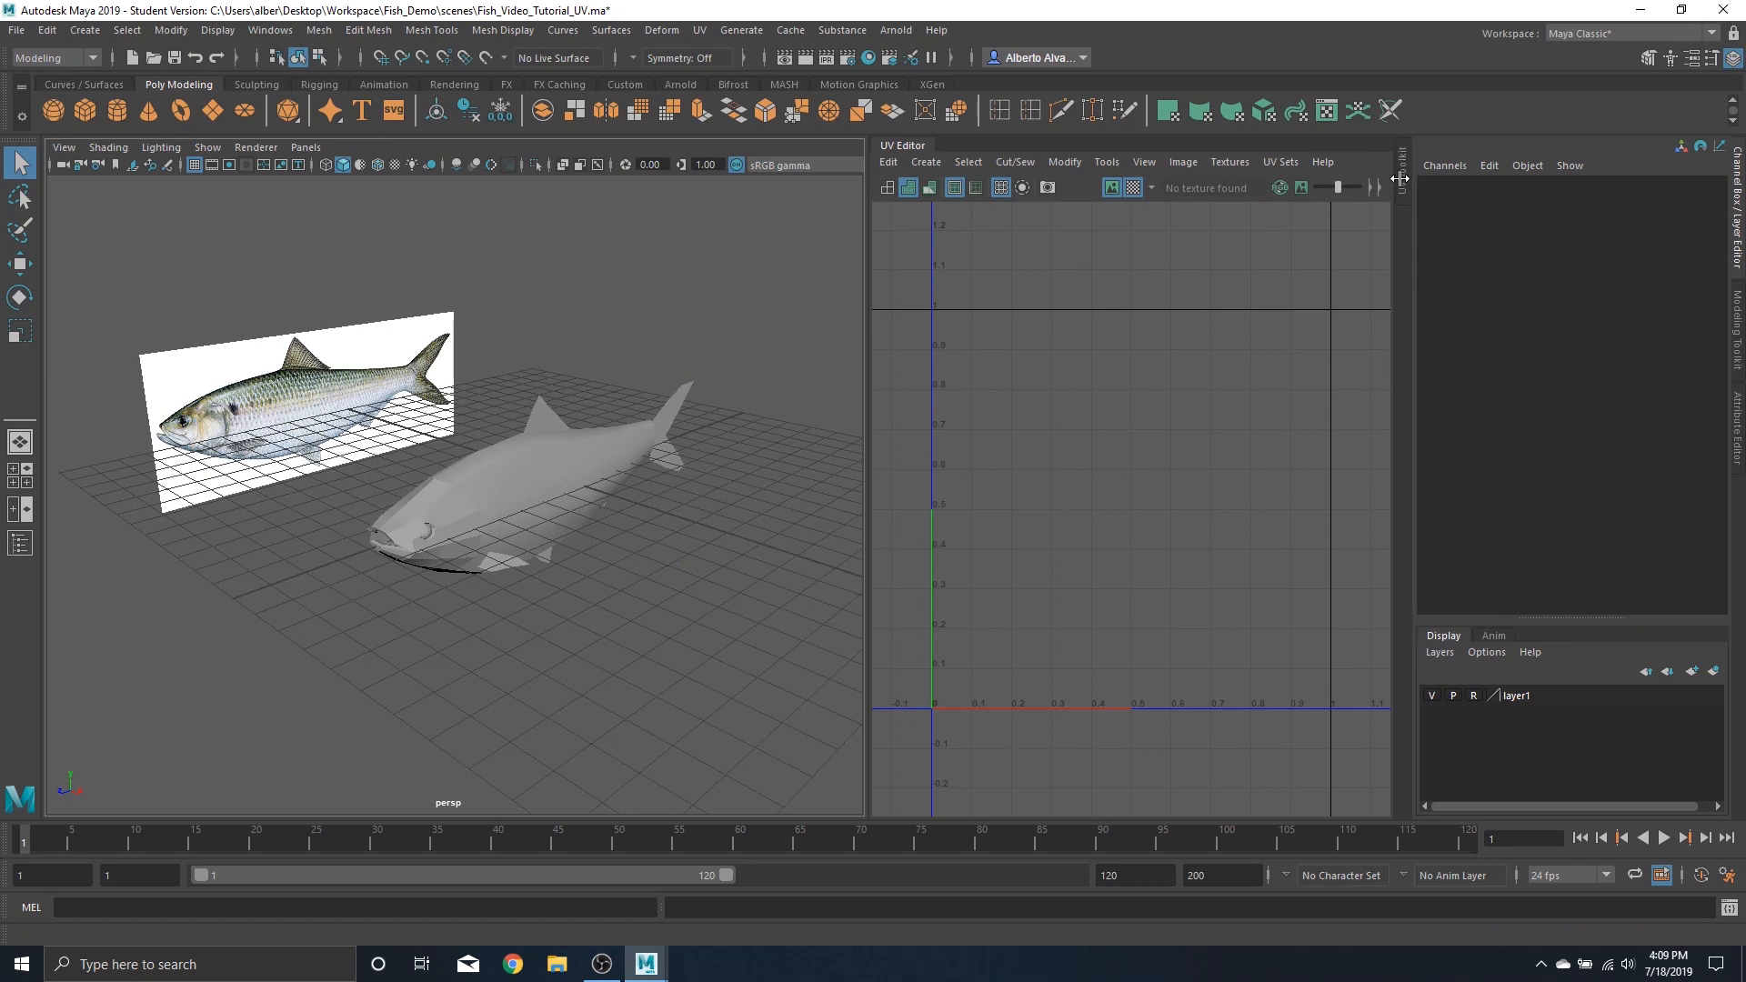
{"action": "left_click", "coordinate": [1402, 178]}
{"action": "left_click", "coordinate": [1180, 142]}
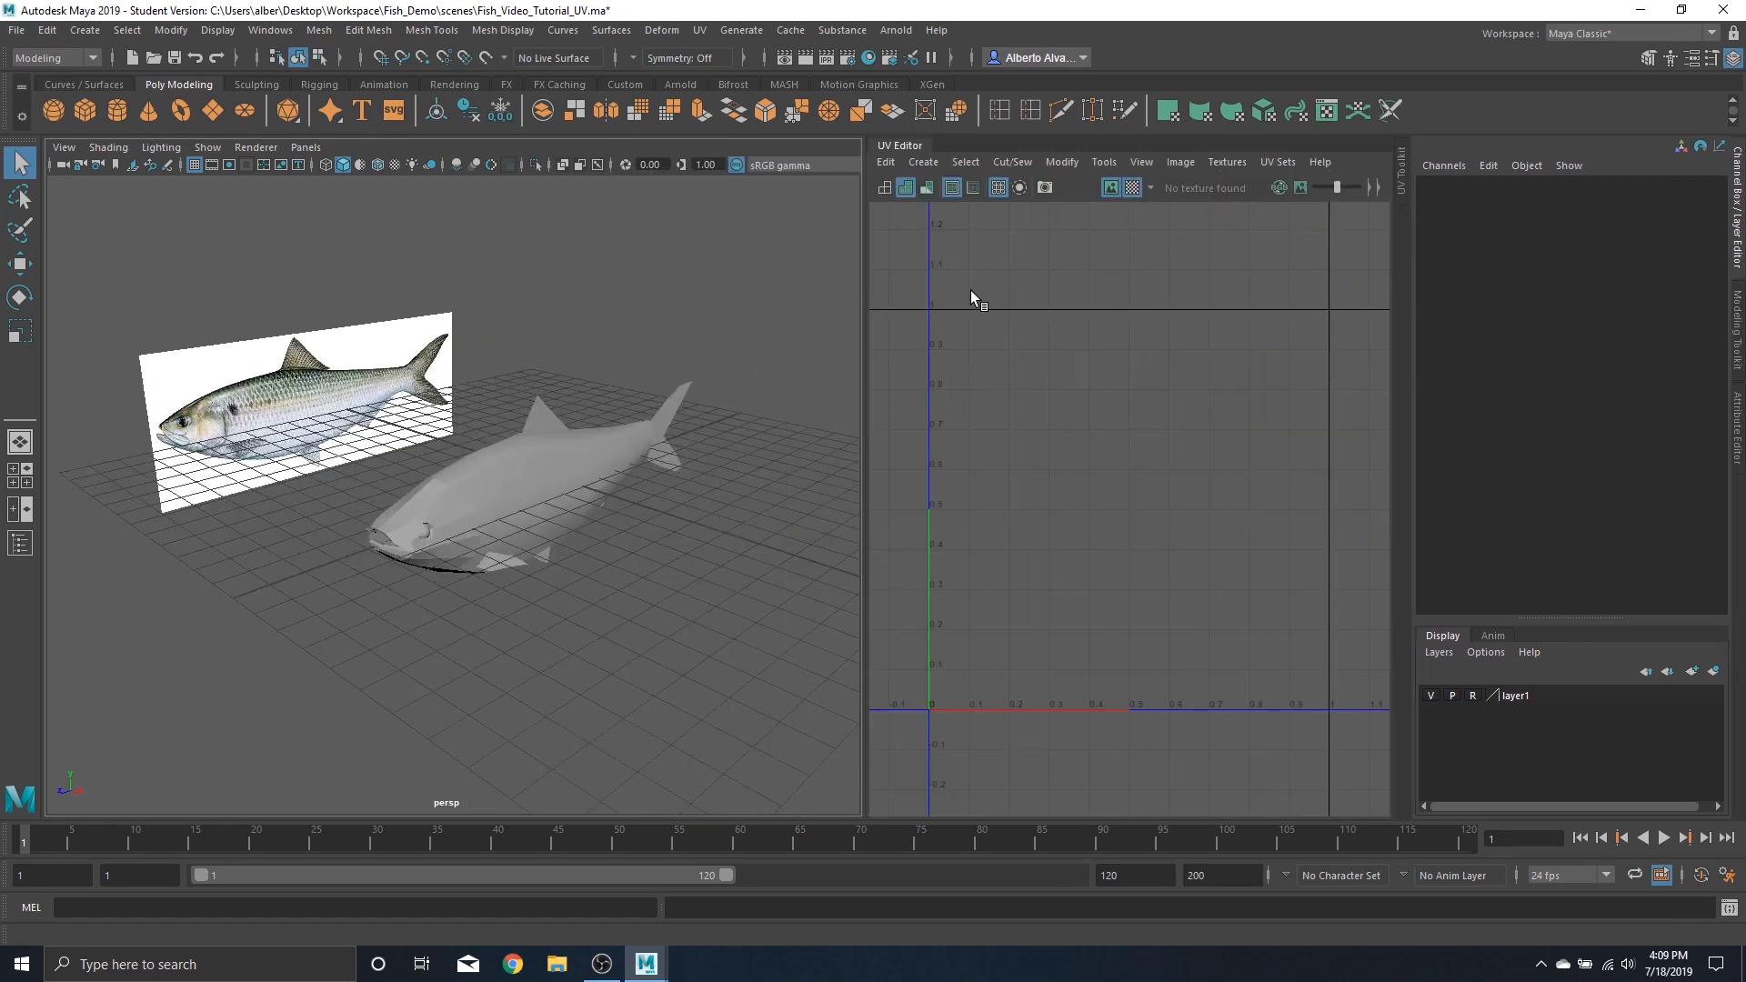
{"action": "left_click_drag", "start_coordinate": [847, 492], "coordinate": [767, 482]}
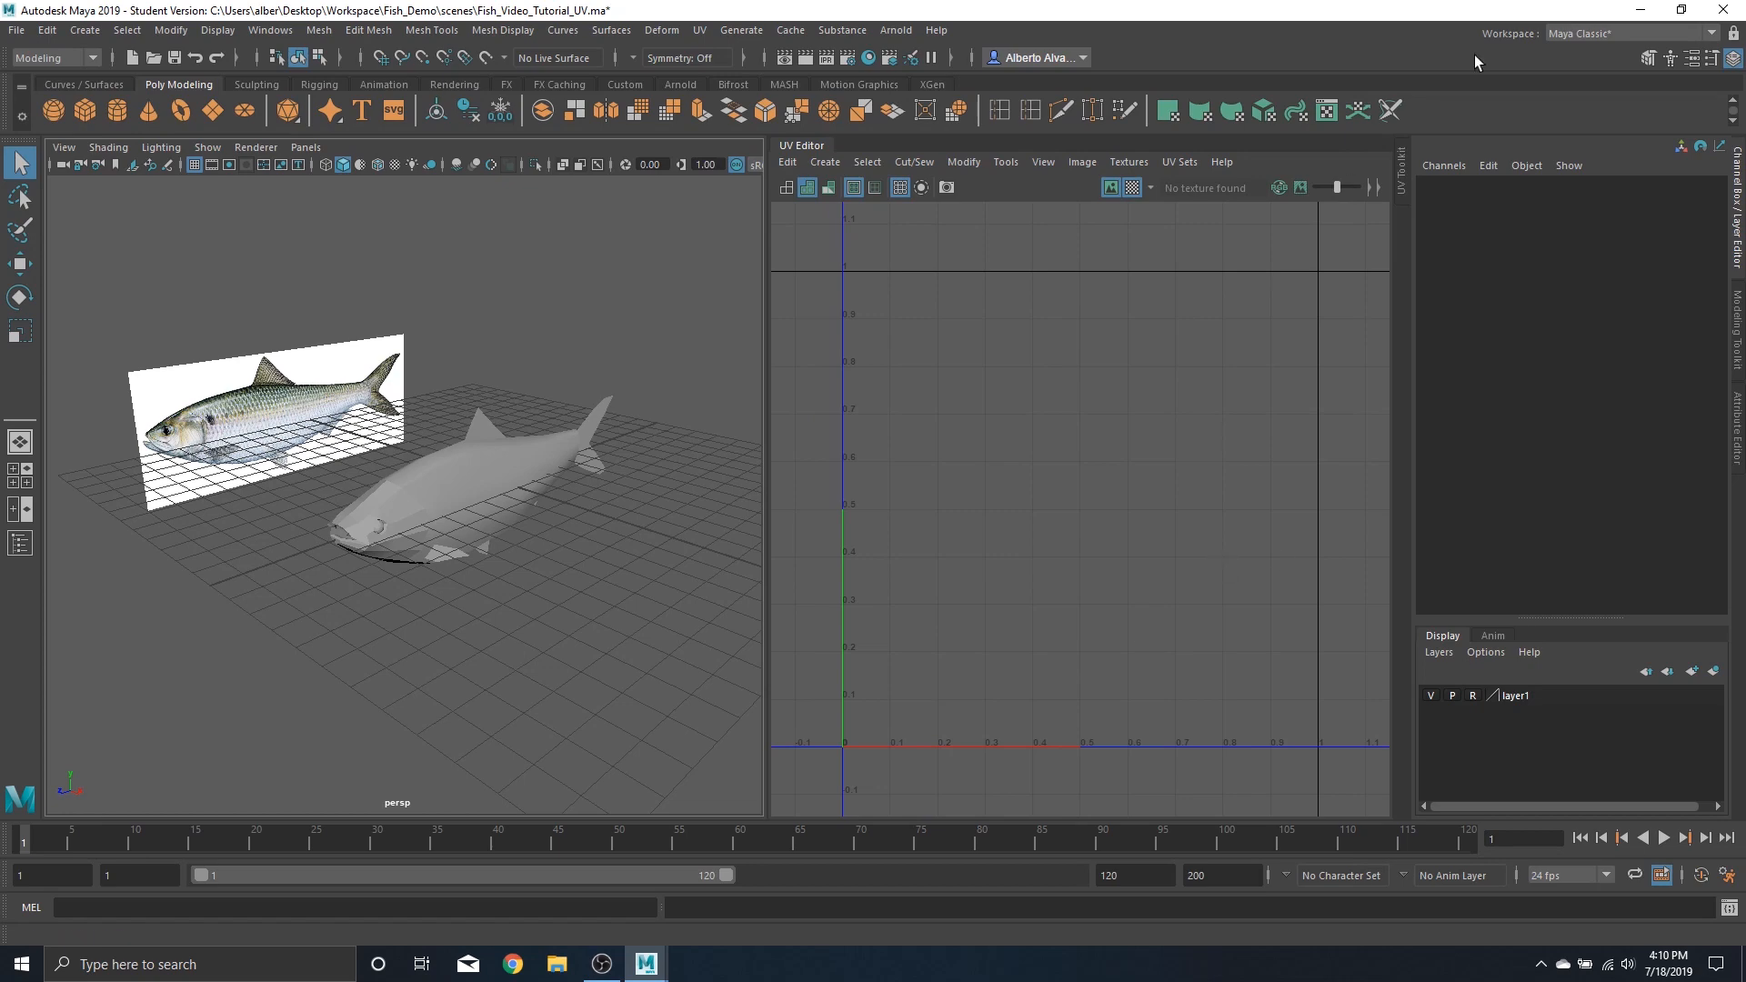
Select the fish body and display its UVs with the checker map
{"action": "scroll", "coordinate": [364, 461], "scroll_direction": "up", "scroll_amount": 5}
{"action": "scroll", "coordinate": [627, 524], "scroll_direction": "down", "scroll_amount": 2}
{"action": "left_click_drag", "start_coordinate": [661, 533], "coordinate": [506, 494], "text": "alt"}
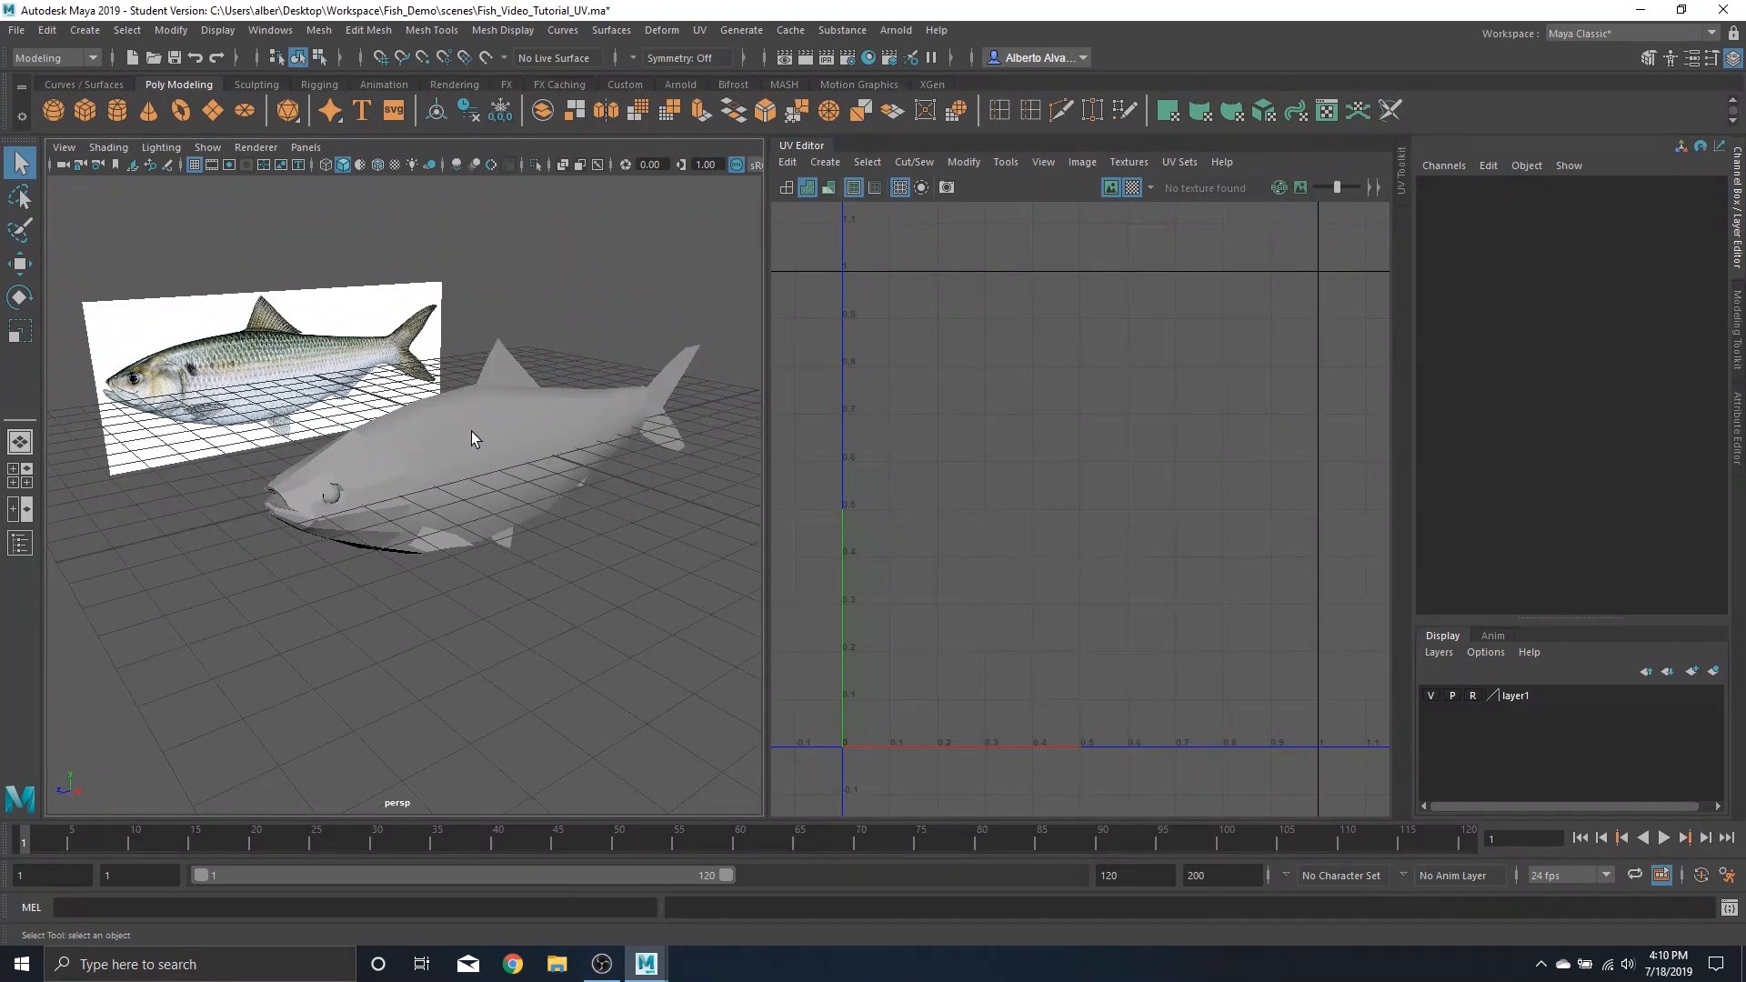
{"action": "left_click", "coordinate": [418, 433]}
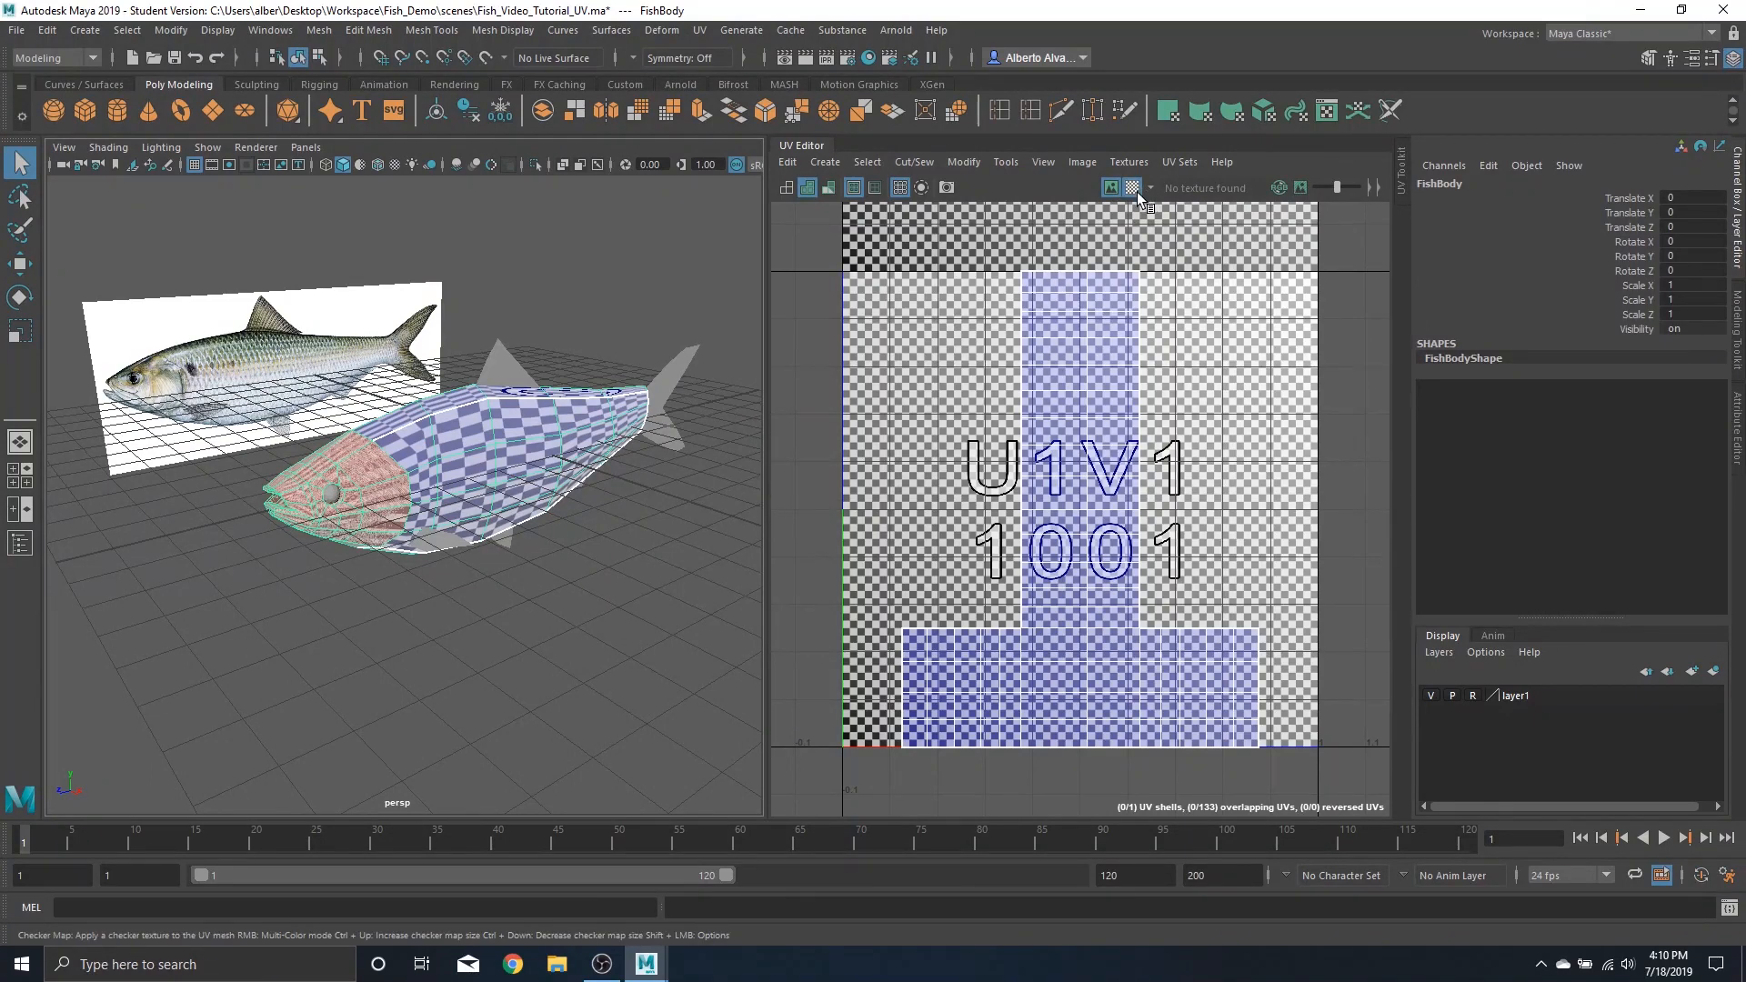
Zoom in on the fish body and toggle the checker map and UV shell shading to inspect the layout
{"action": "scroll", "coordinate": [473, 456], "scroll_direction": "up", "scroll_amount": 6}
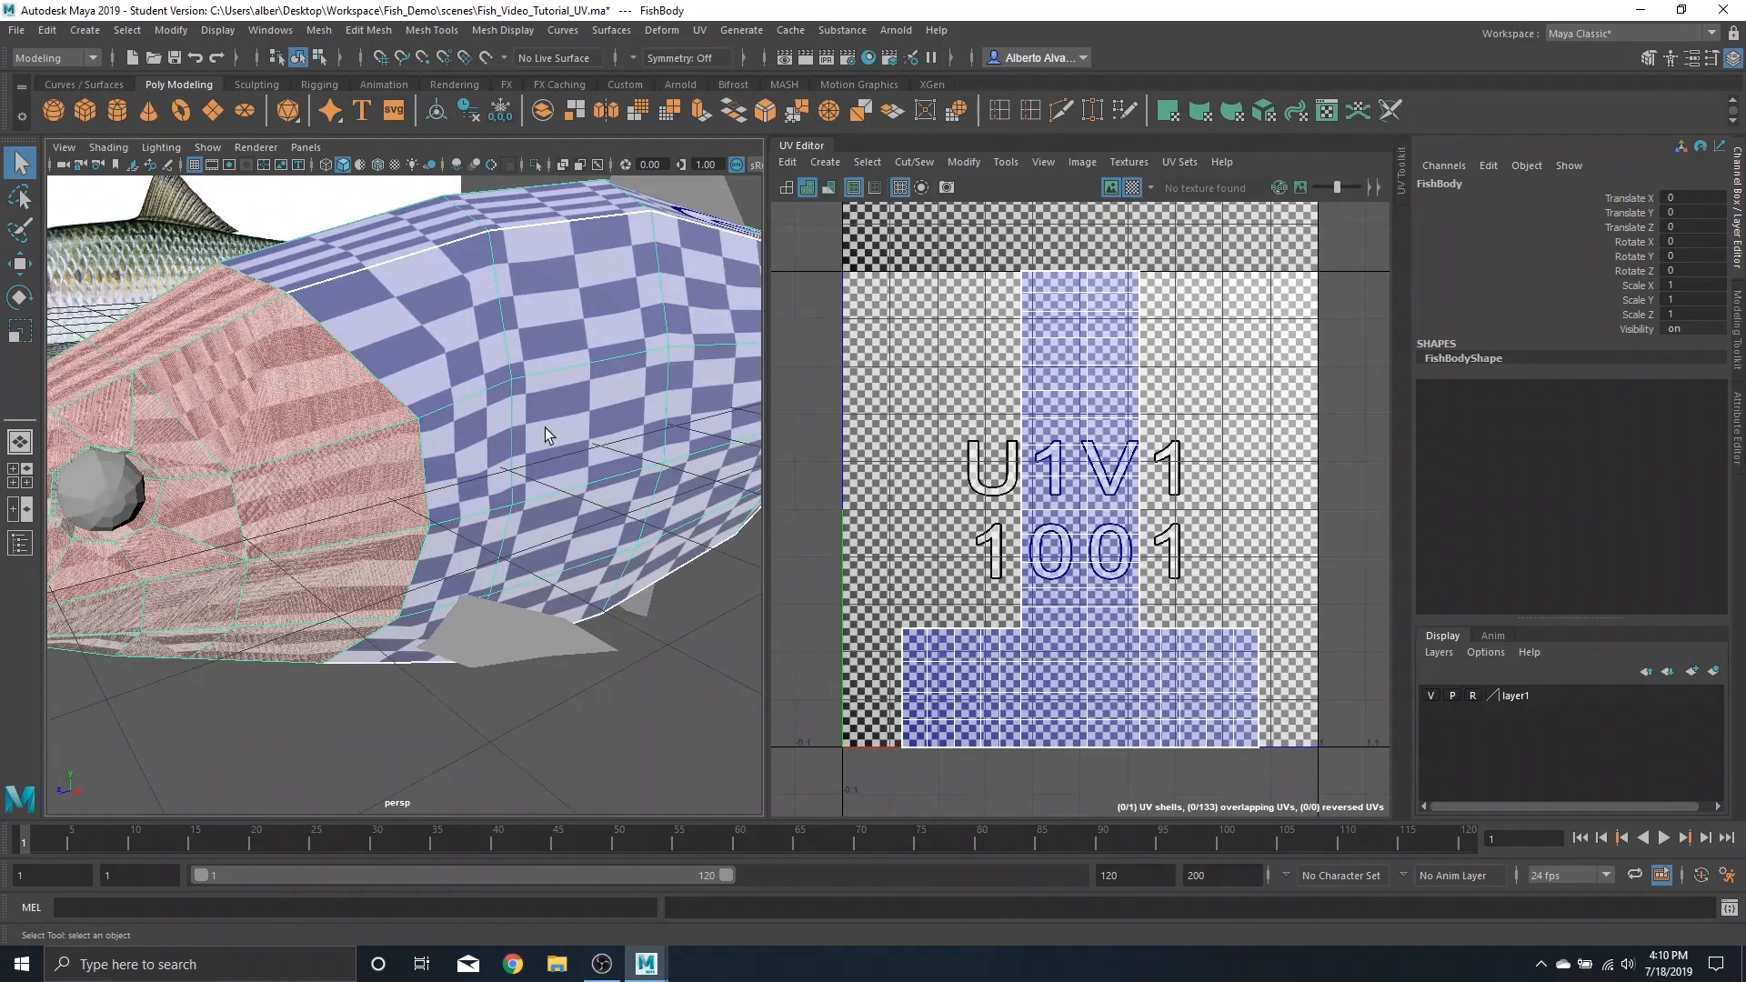
{"action": "left_click_drag", "start_coordinate": [544, 427], "coordinate": [356, 439], "text": "alt"}
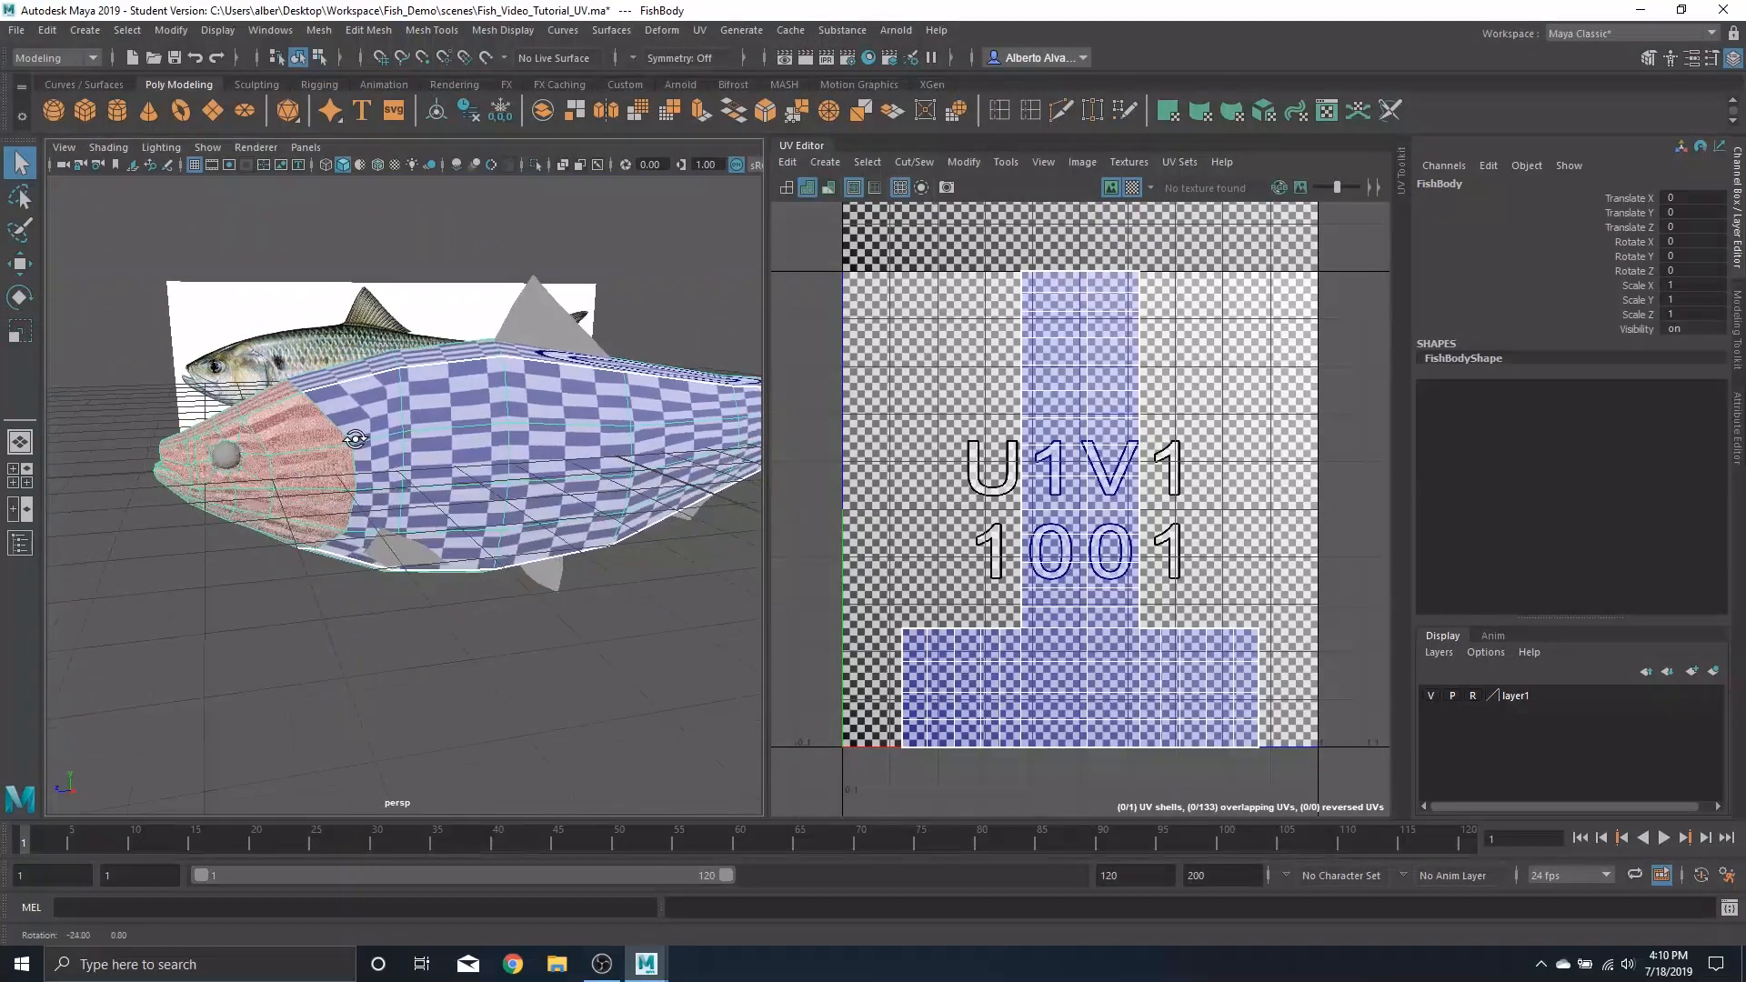
{"action": "left_click", "coordinate": [1133, 187]}
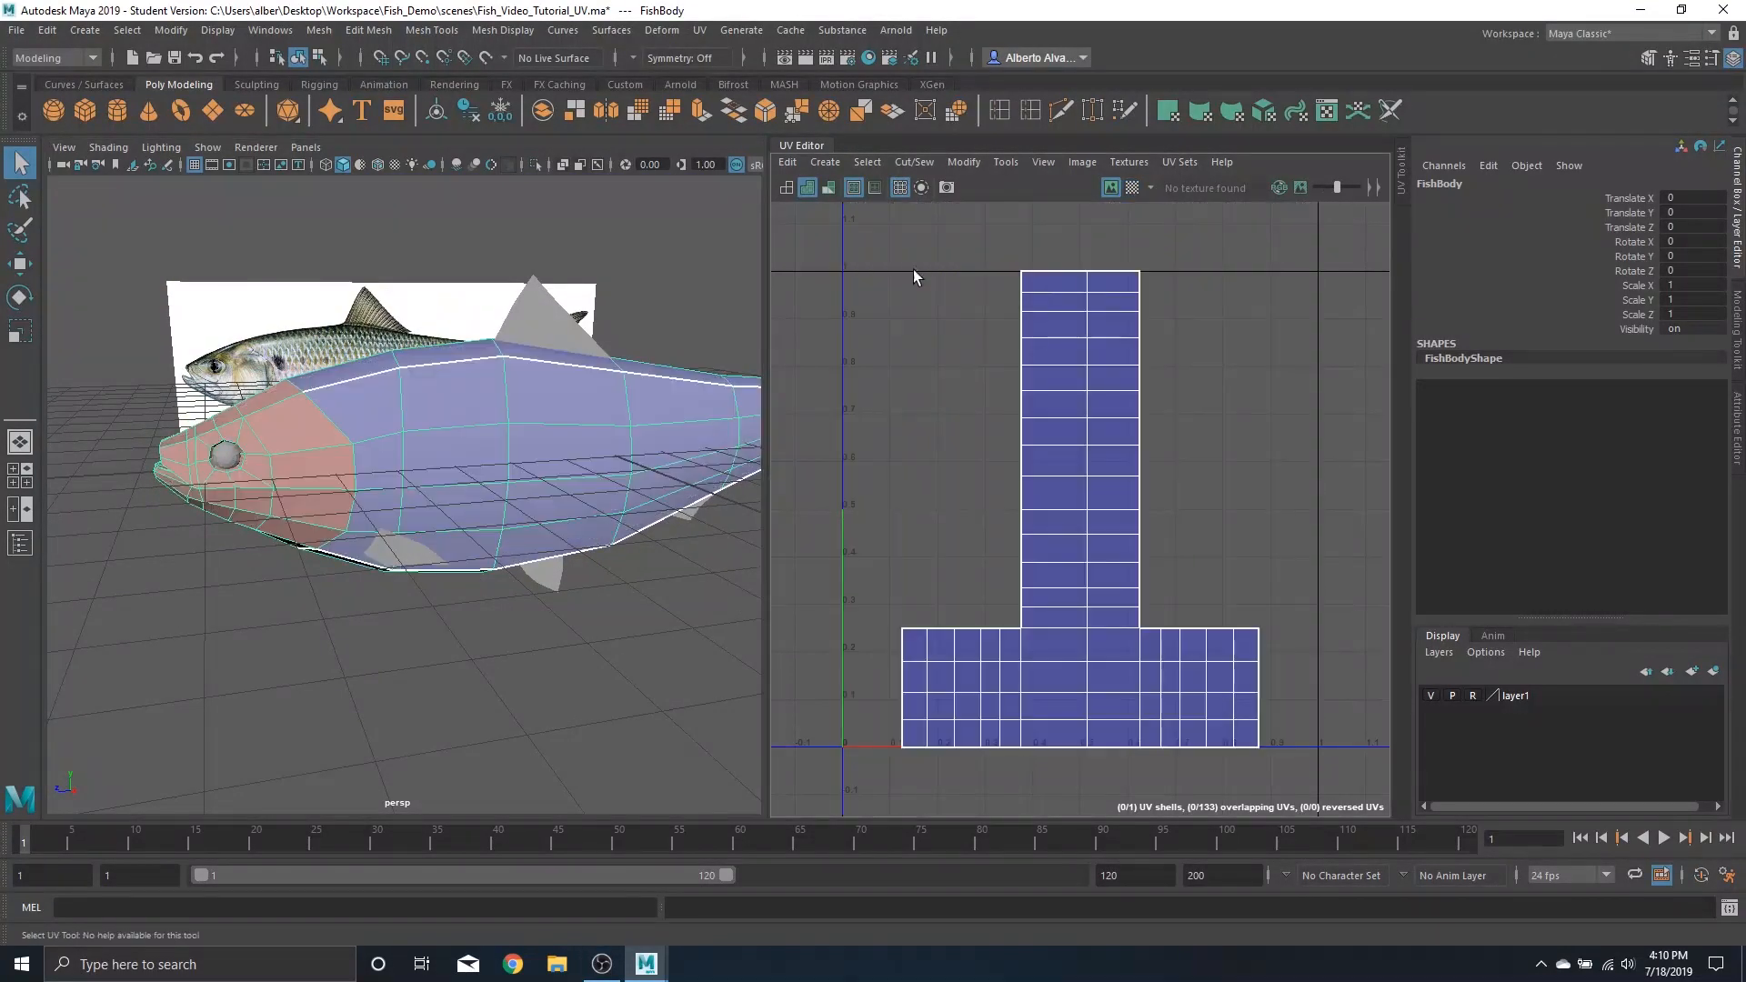
{"action": "left_click", "coordinate": [789, 187]}
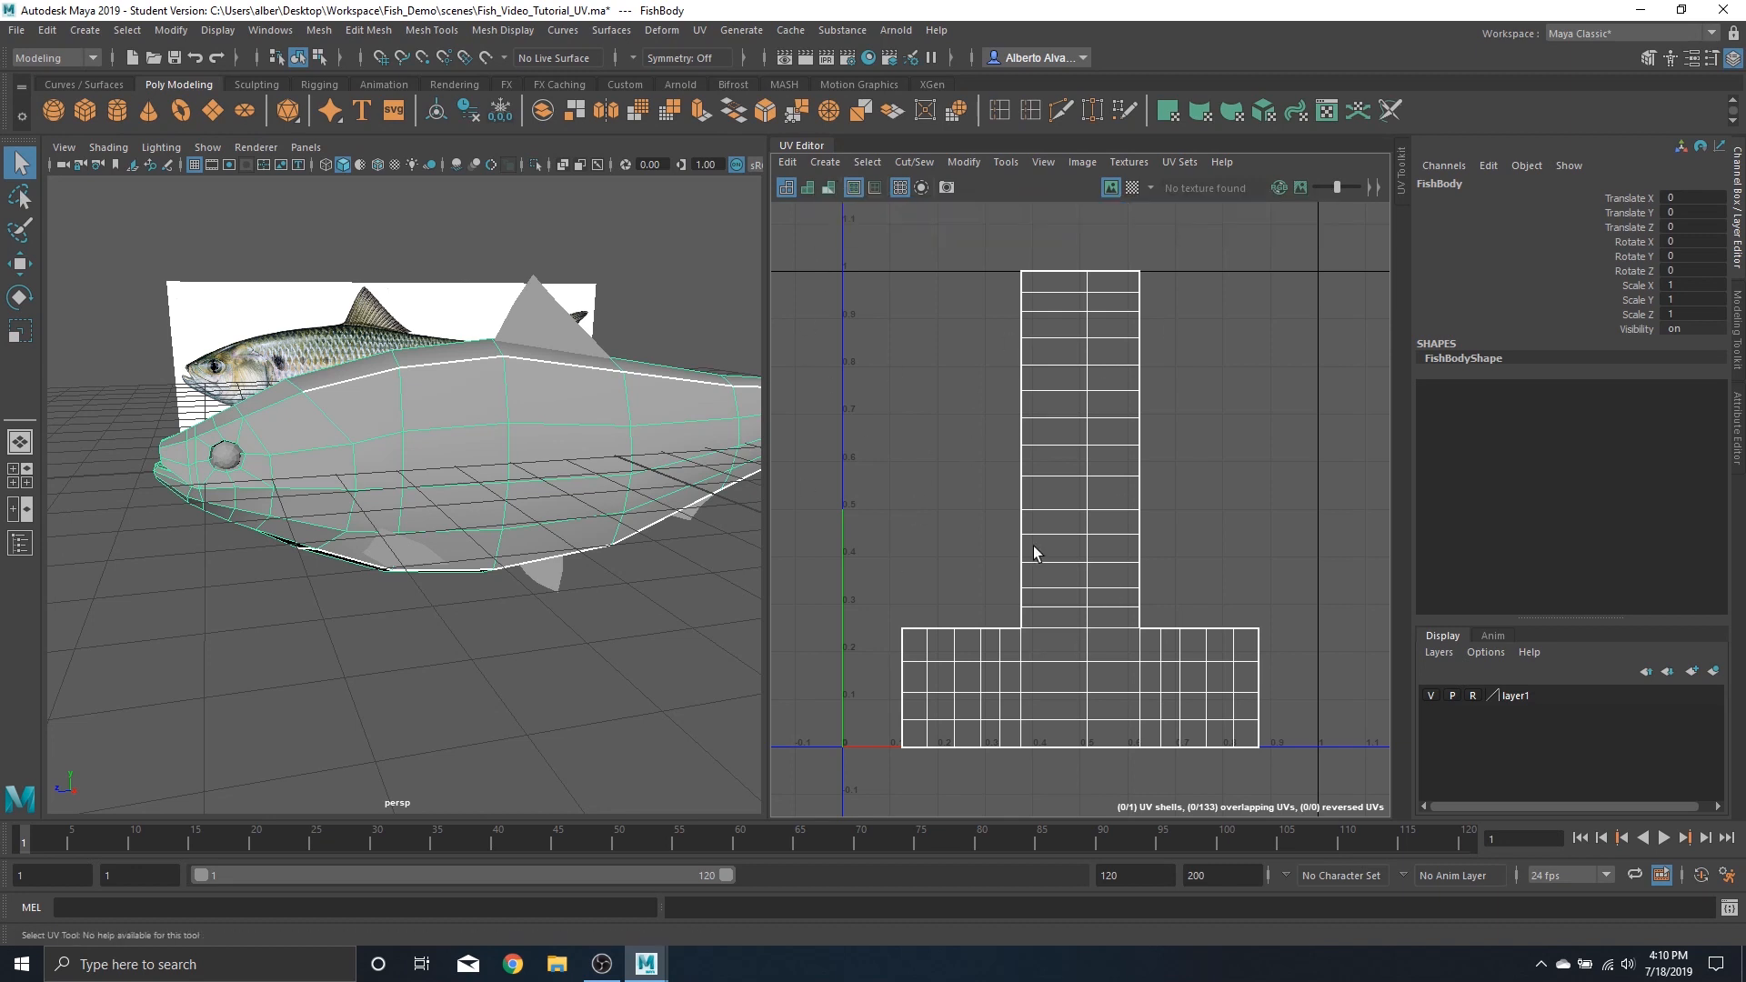
{"action": "left_click", "coordinate": [807, 188]}
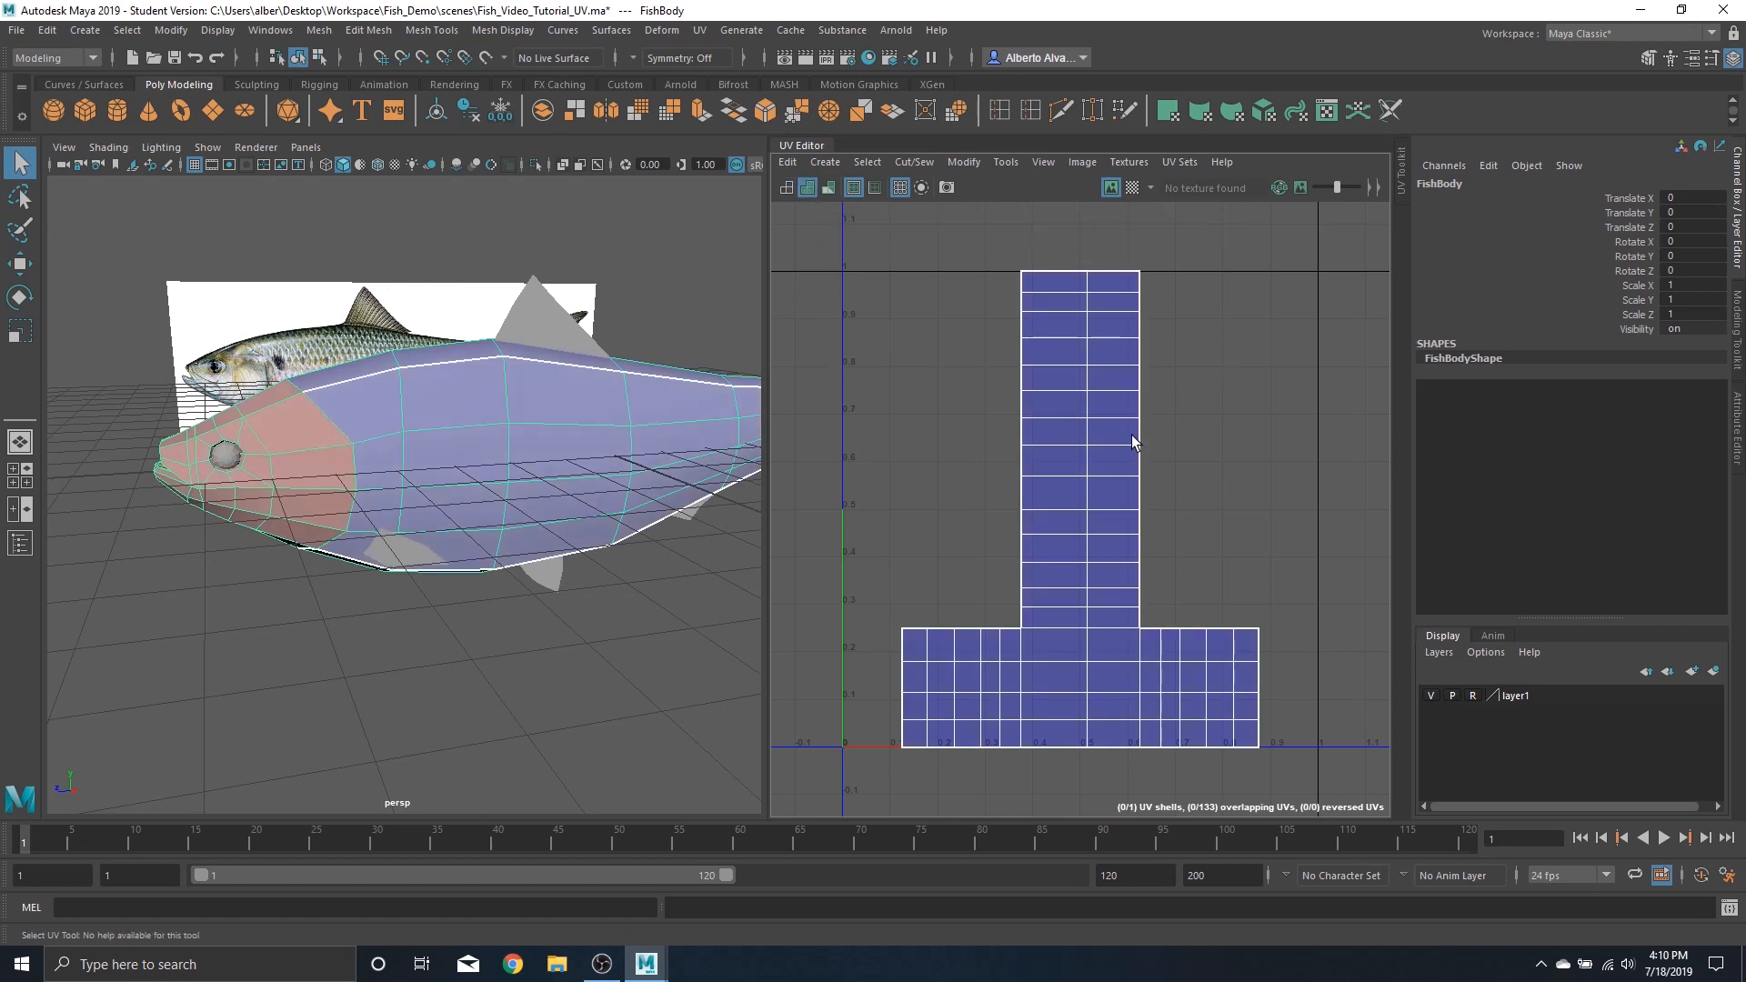
Orbit around the fish body, comparing its UVs with the checker map on and off
{"action": "left_click_drag", "start_coordinate": [473, 458], "coordinate": [701, 483], "text": "alt"}
{"action": "left_click_drag", "start_coordinate": [615, 436], "coordinate": [414, 432], "text": "alt"}
{"action": "left_click", "coordinate": [1132, 186]}
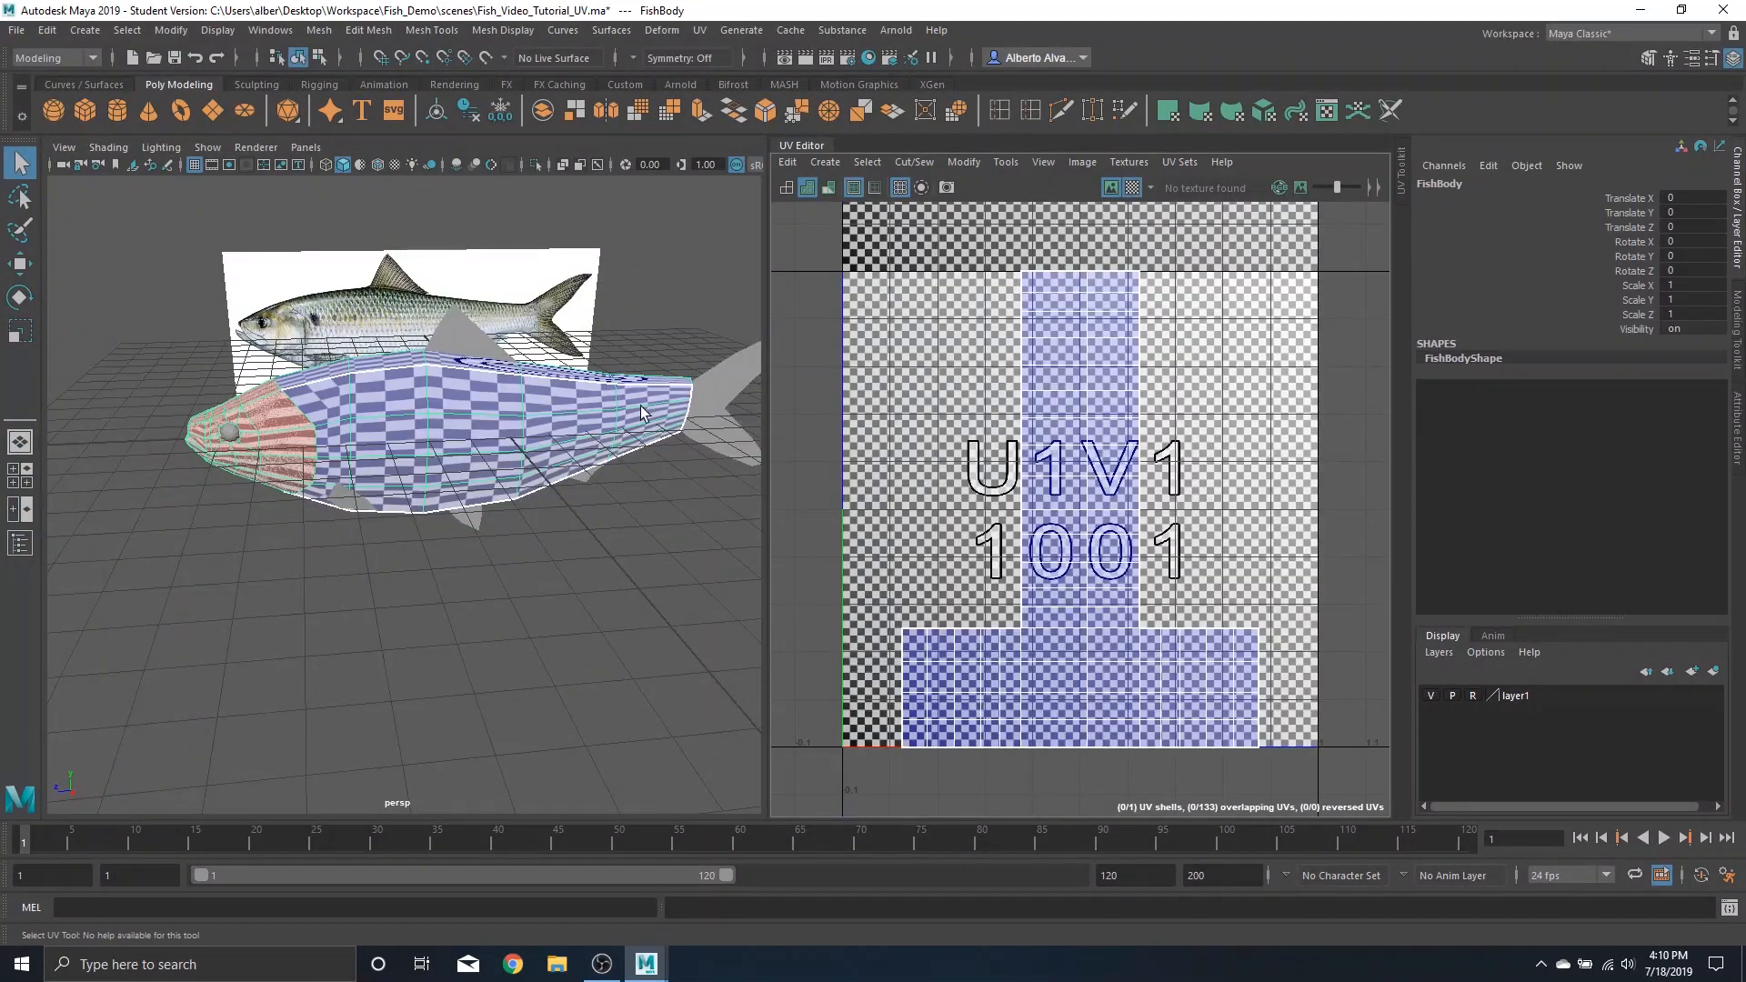
{"action": "left_click_drag", "start_coordinate": [546, 455], "coordinate": [525, 400], "text": "alt"}
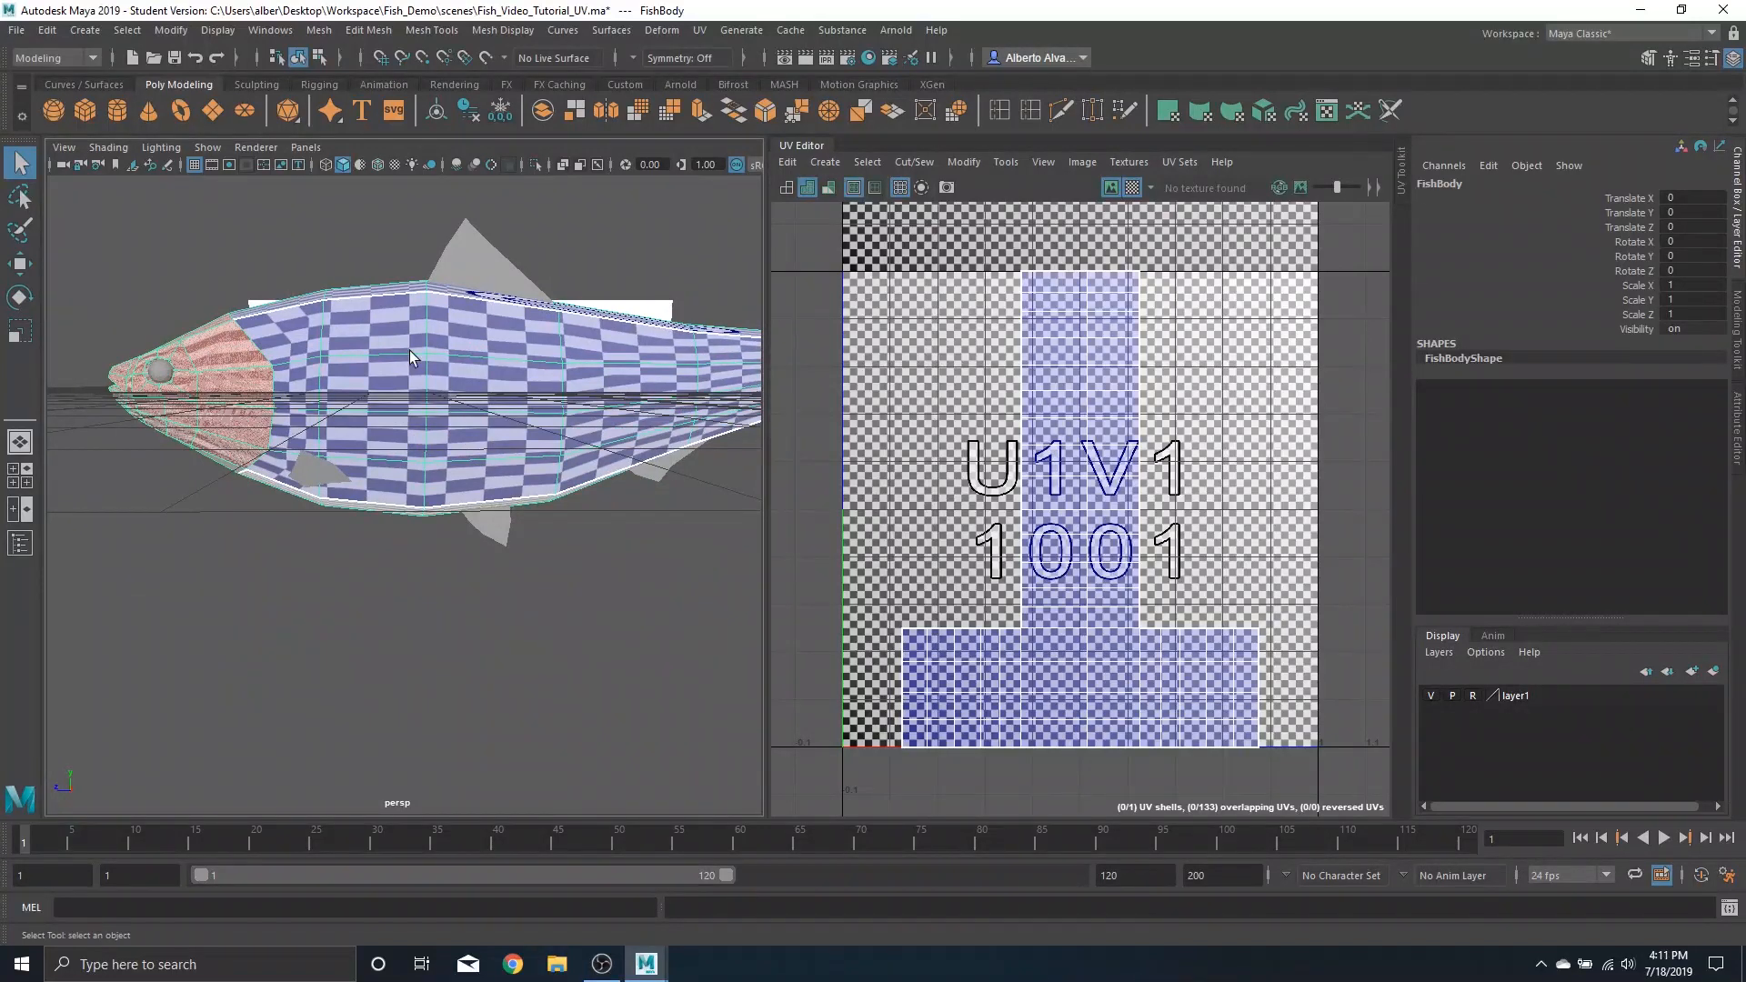
{"action": "left_click", "coordinate": [1133, 187]}
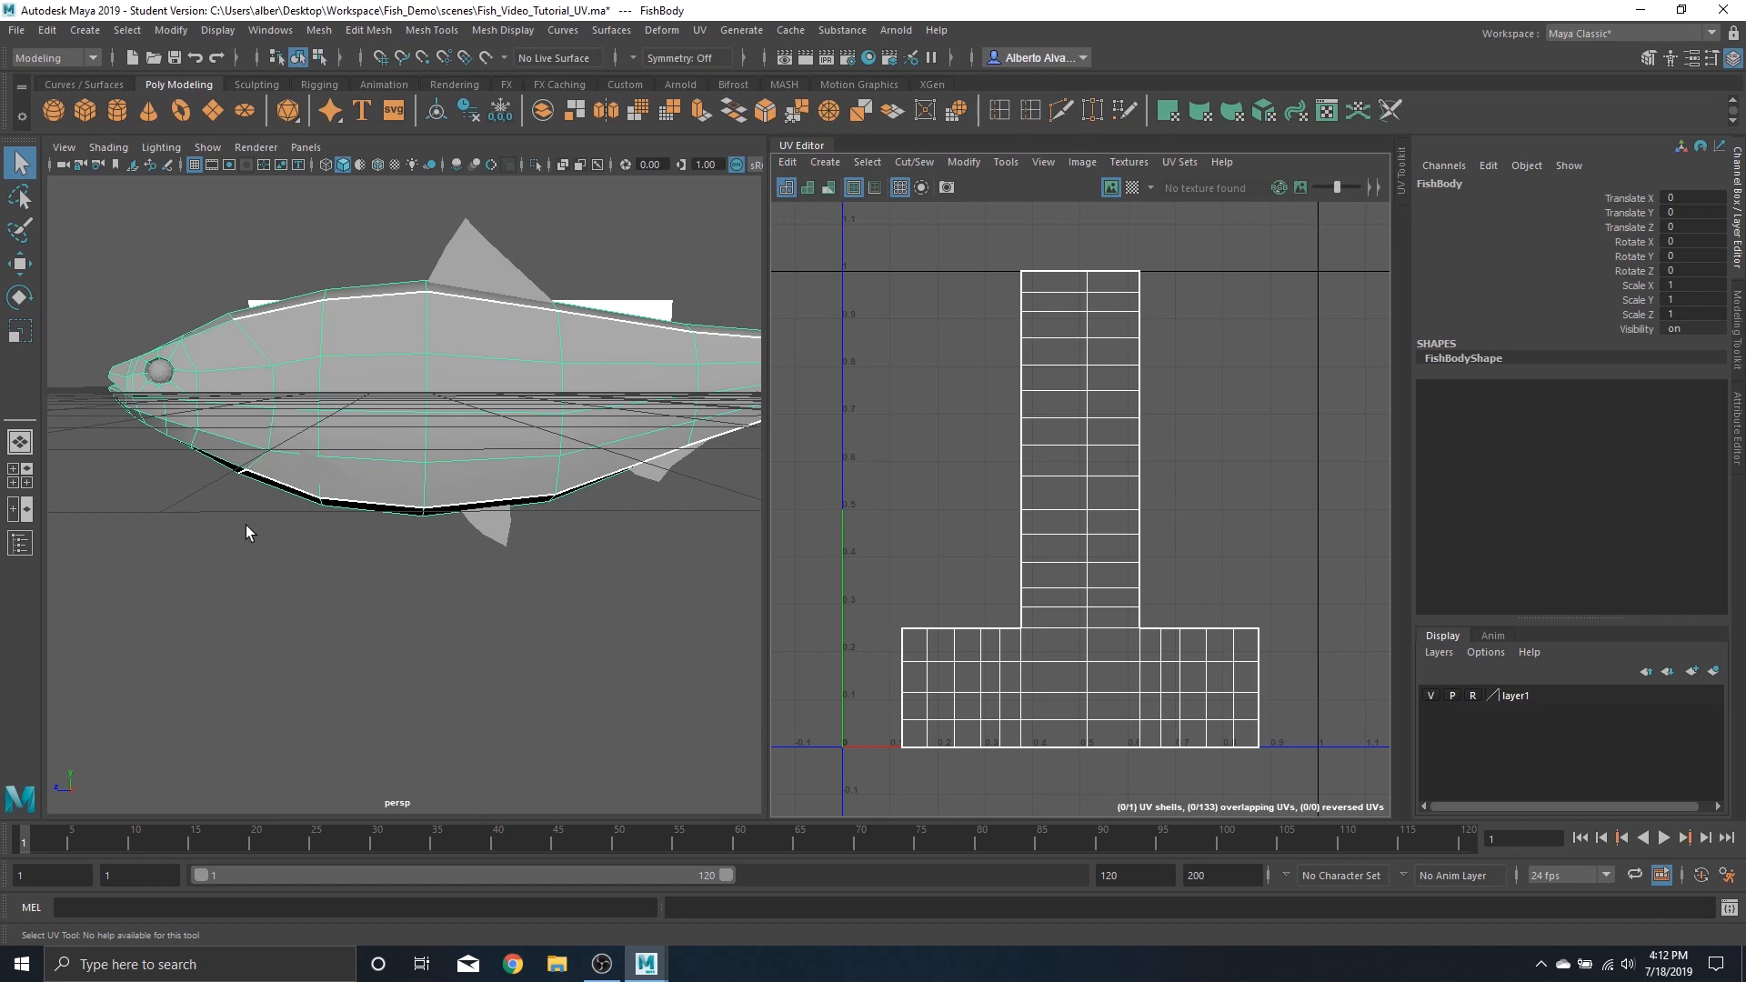
Zoom in on the fish body's side and select one edge along its upper seam
{"action": "left_click_drag", "start_coordinate": [246, 532], "coordinate": [508, 459], "text": "alt"}
{"action": "scroll", "coordinate": [469, 481], "scroll_direction": "down", "scroll_amount": 3}
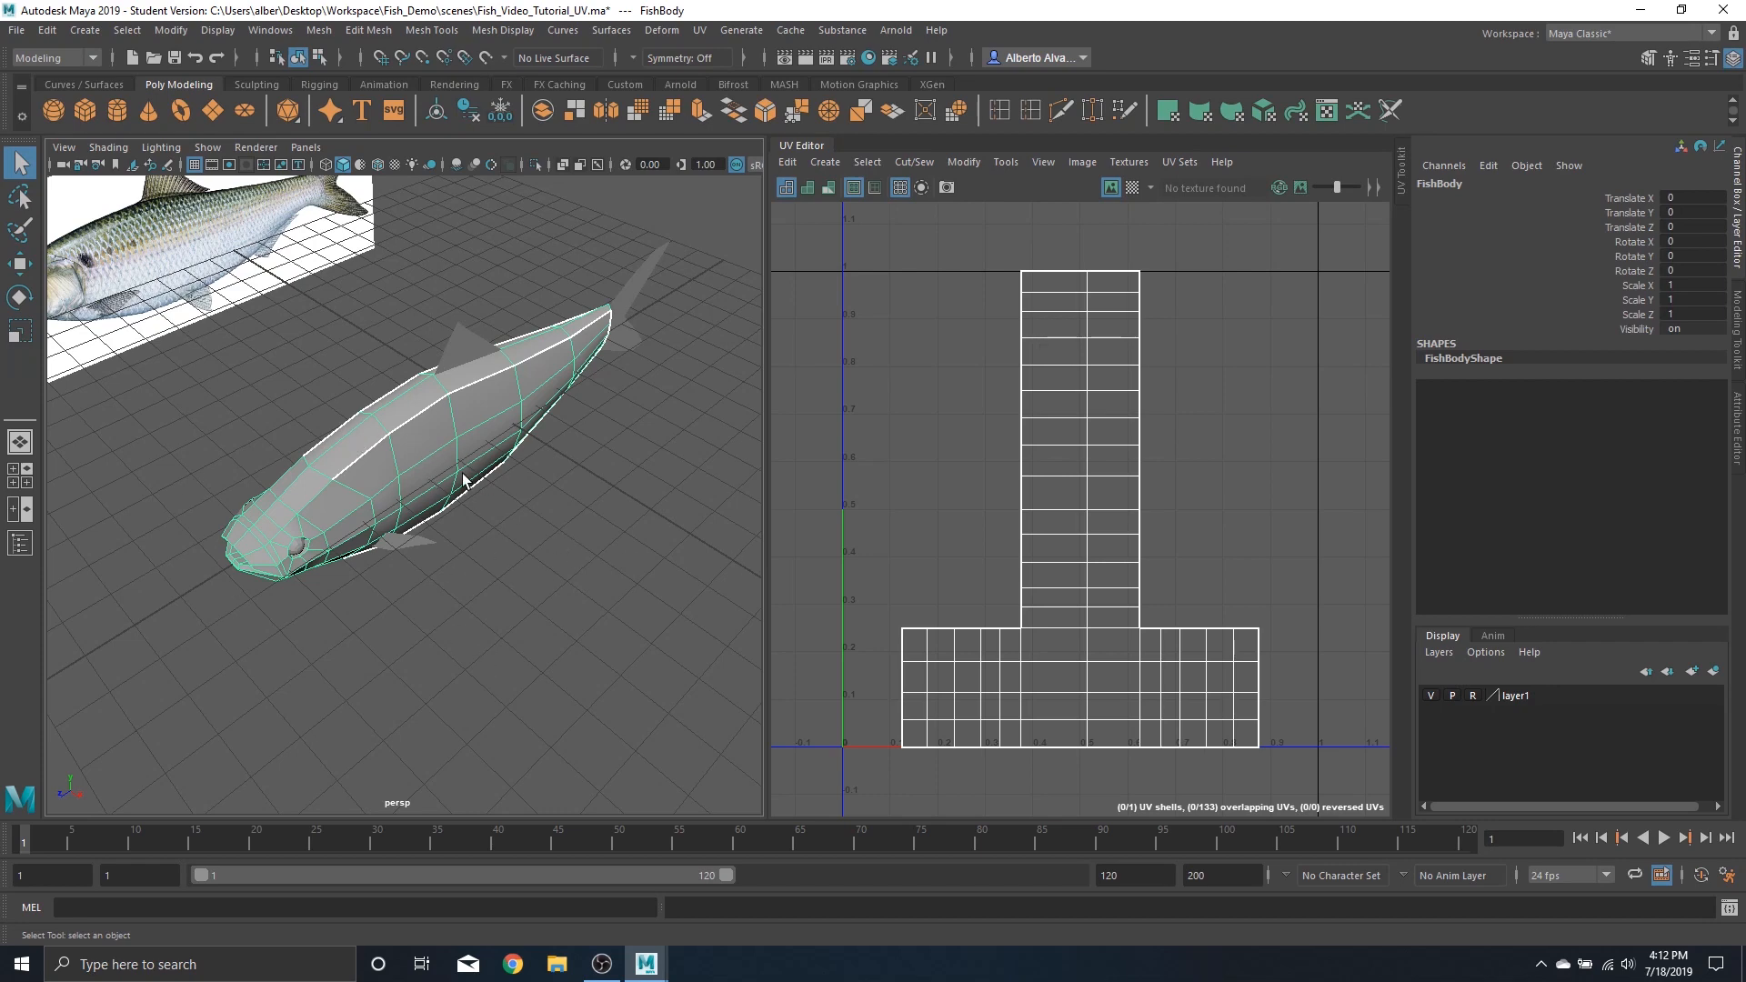
{"action": "scroll", "coordinate": [462, 498], "scroll_direction": "up", "scroll_amount": 3}
{"action": "scroll", "coordinate": [429, 412], "scroll_direction": "up", "scroll_amount": 2}
{"action": "scroll", "coordinate": [483, 486], "scroll_direction": "up", "scroll_amount": 2}
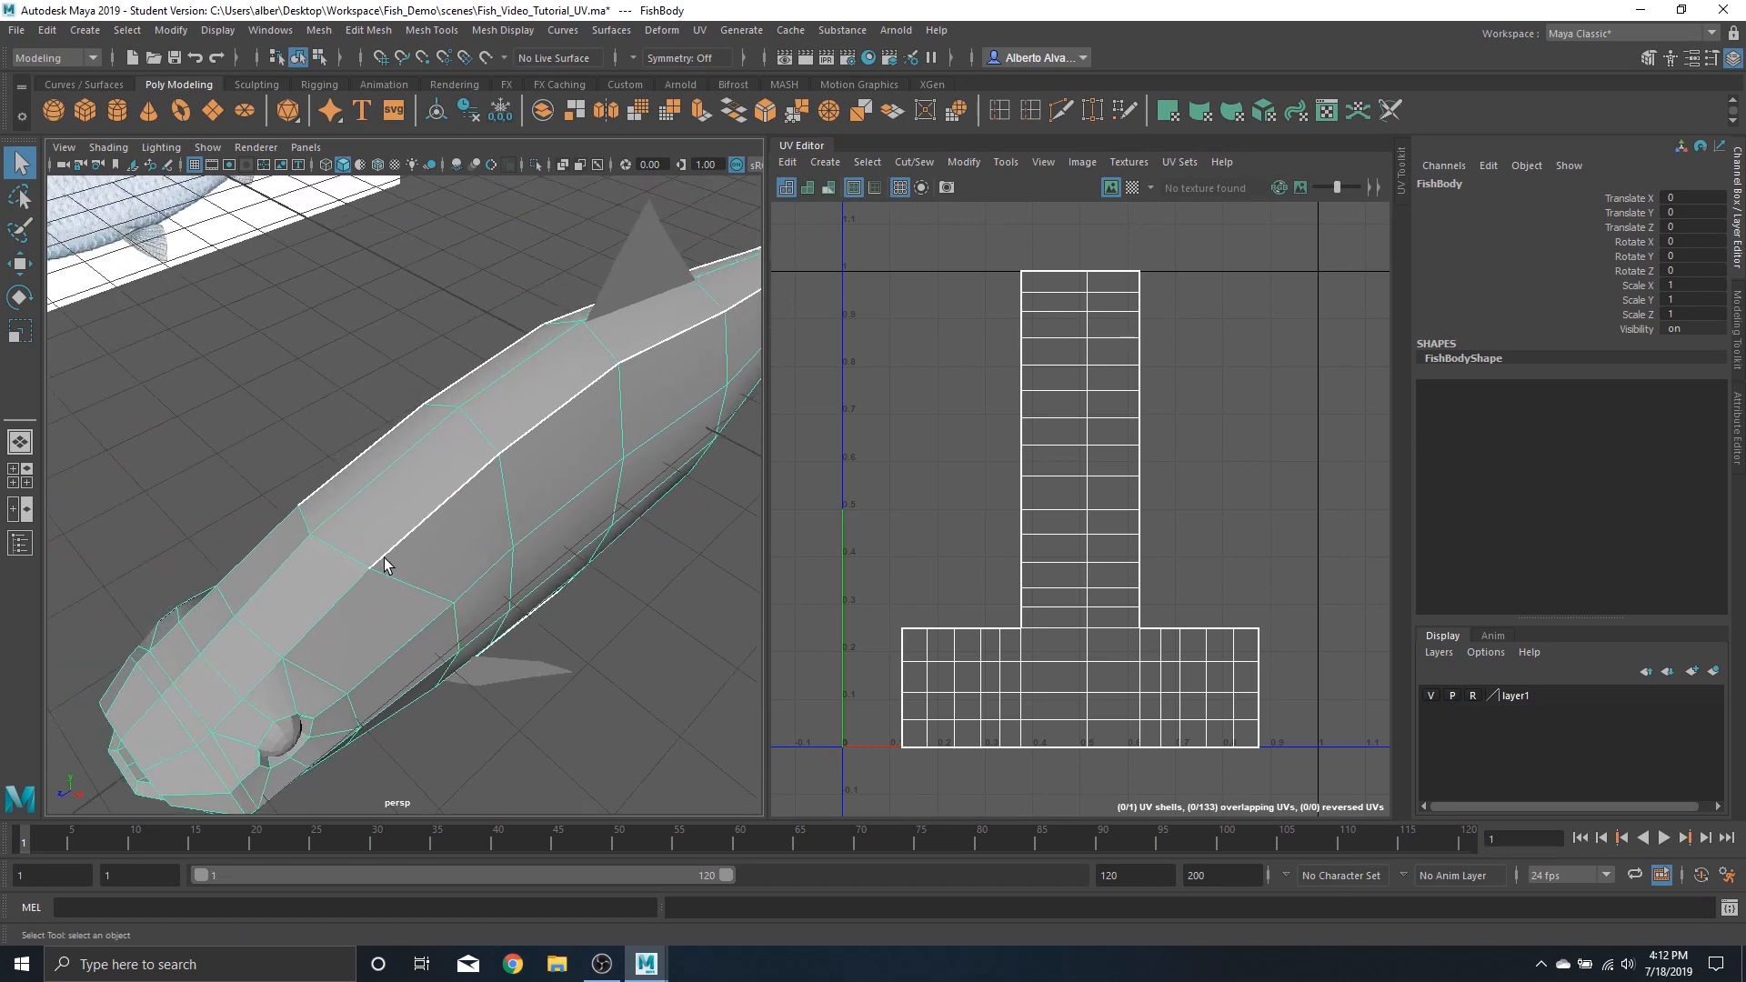
{"action": "left_click_drag", "start_coordinate": [575, 517], "coordinate": [482, 476], "text": "alt"}
{"action": "scroll", "coordinate": [452, 451], "scroll_direction": "up", "scroll_amount": 5}
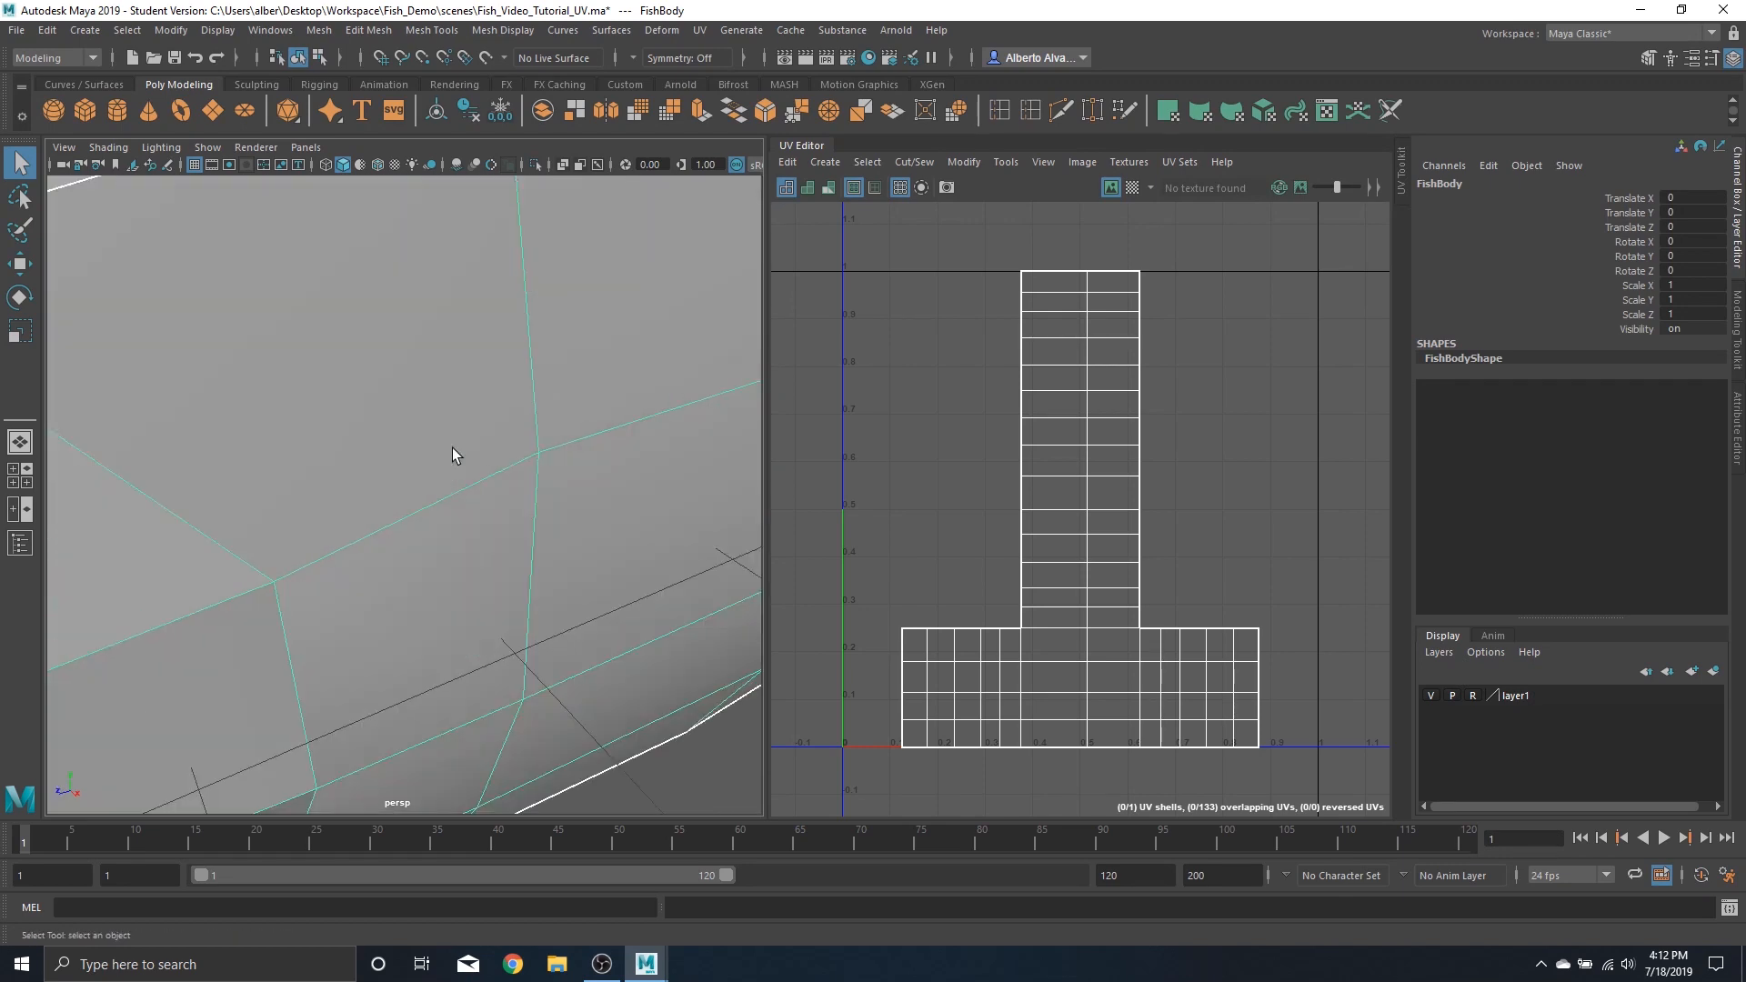
{"action": "scroll", "coordinate": [489, 405], "scroll_direction": "down", "scroll_amount": 3}
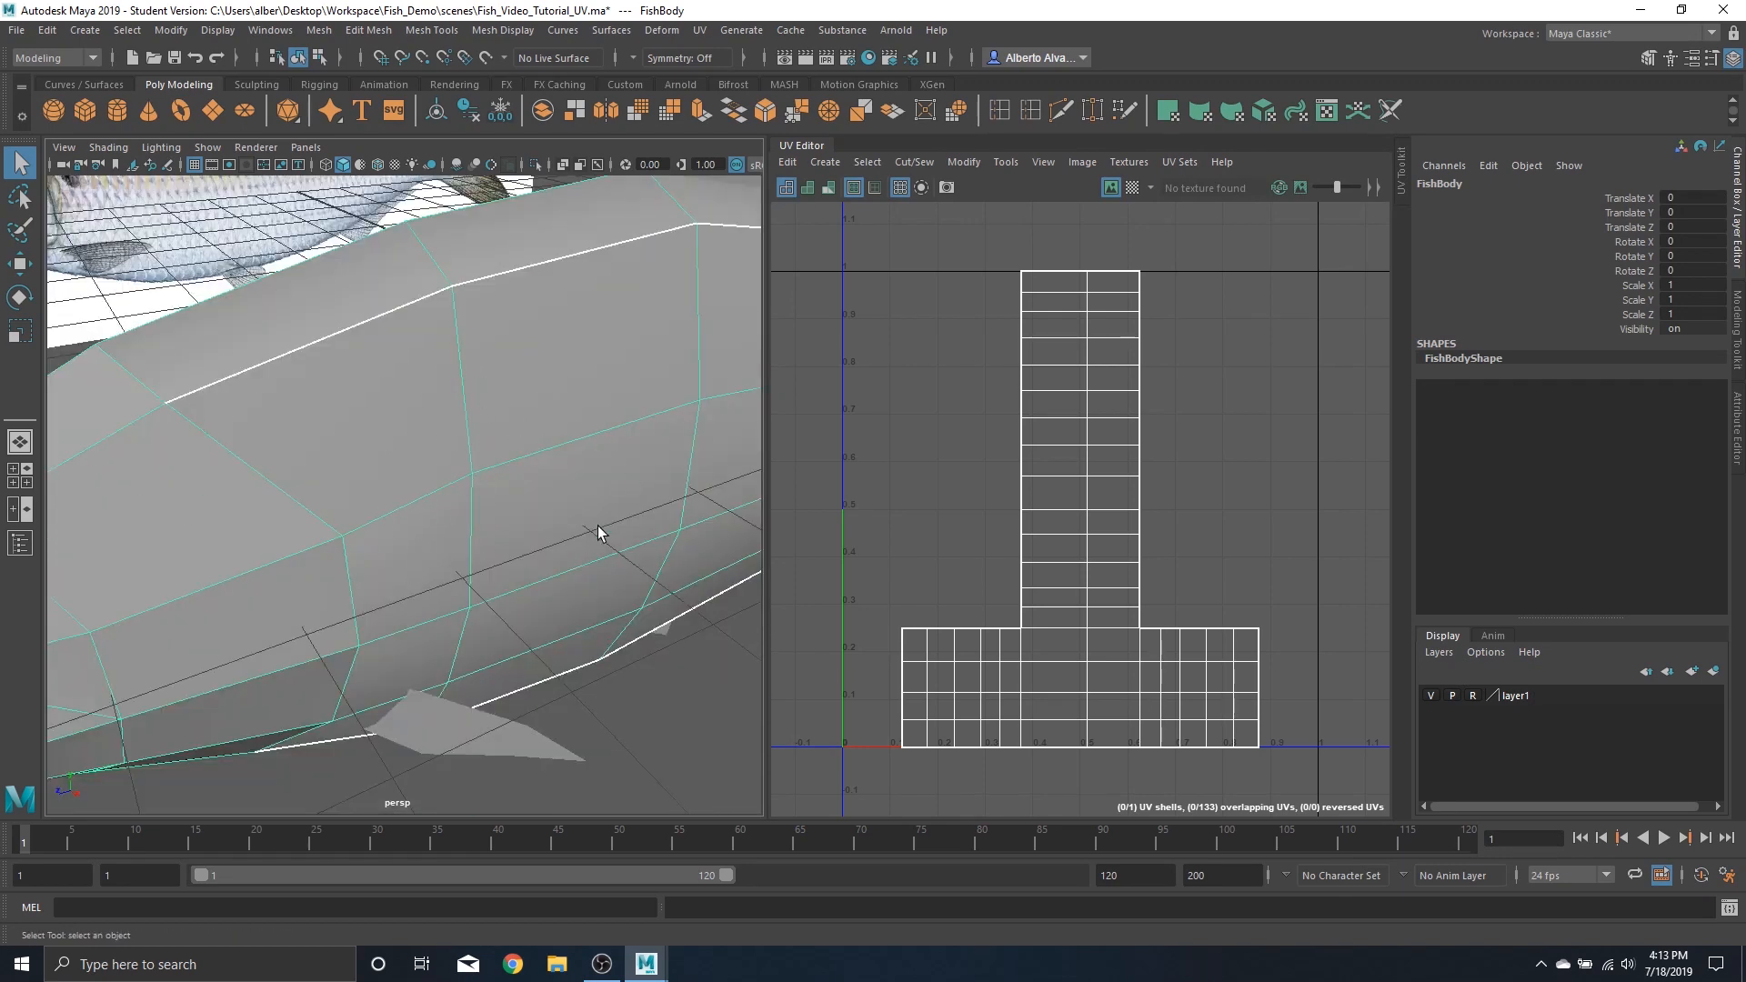
{"action": "right_click_drag", "start_coordinate": [351, 331], "coordinate": [345, 268]}
{"action": "left_click", "coordinate": [342, 325]}
{"action": "left_click", "coordinate": [342, 326]}
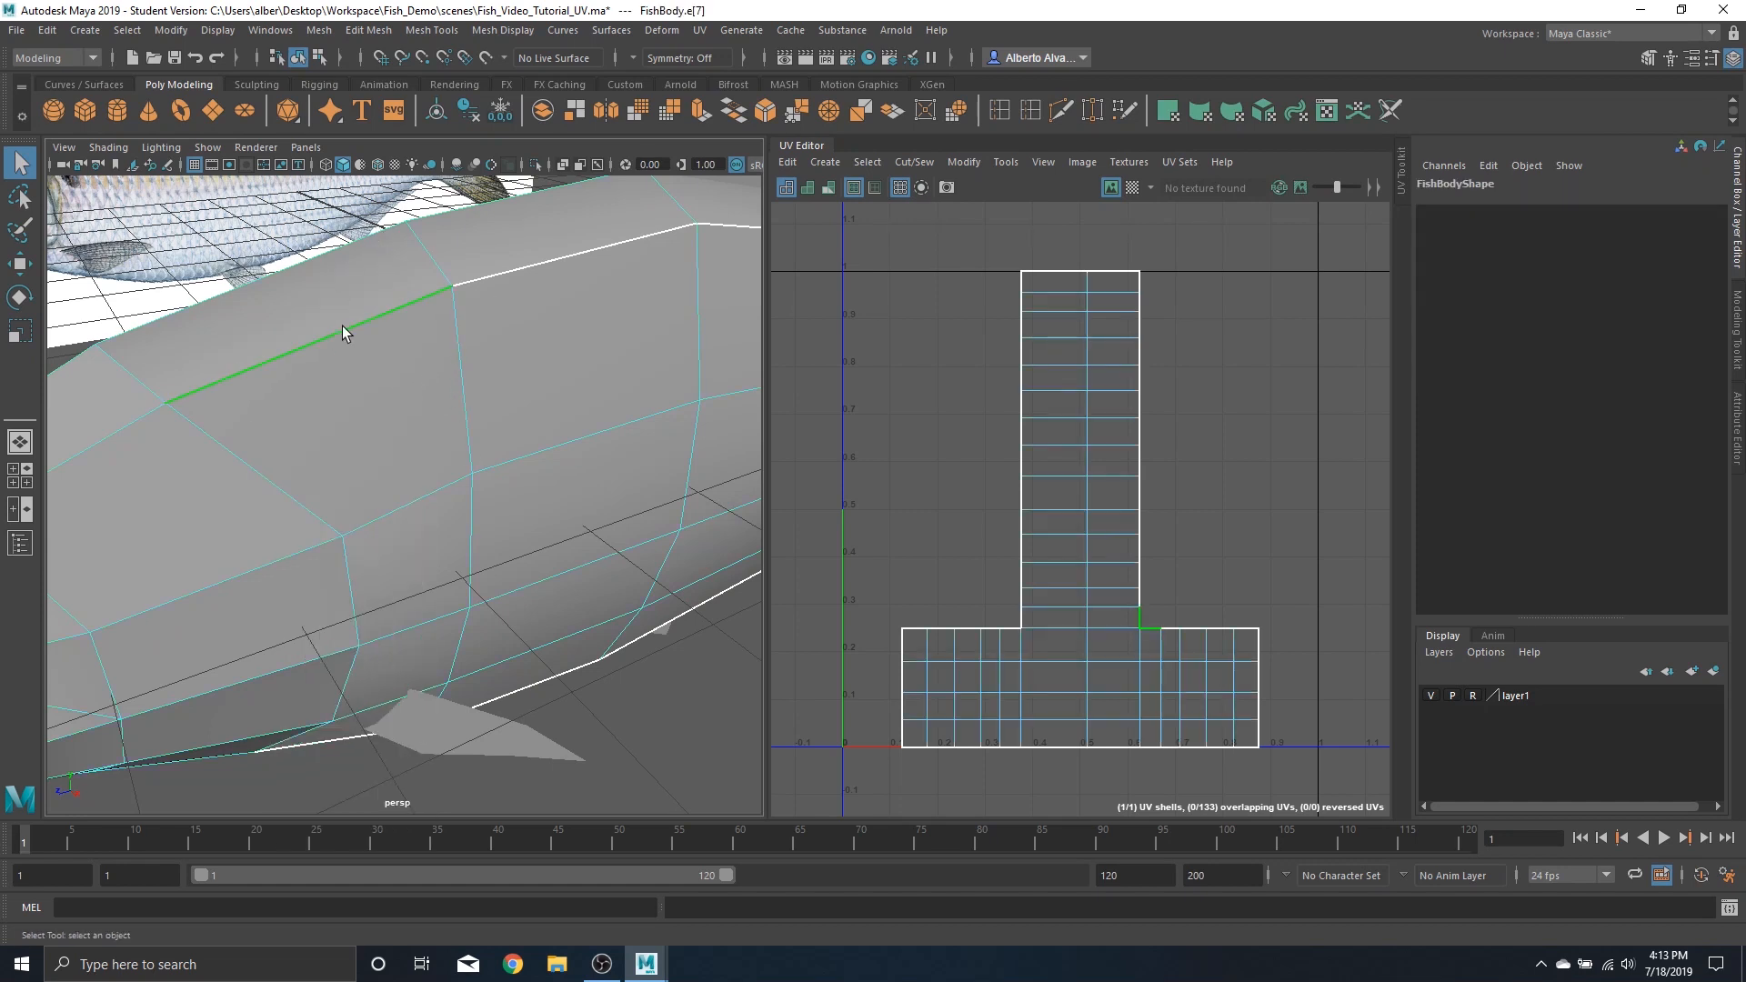
Inspect the selected edge in the UV Editor, then reselect the whole fish body
{"action": "scroll", "coordinate": [1191, 645], "scroll_direction": "up", "scroll_amount": 6}
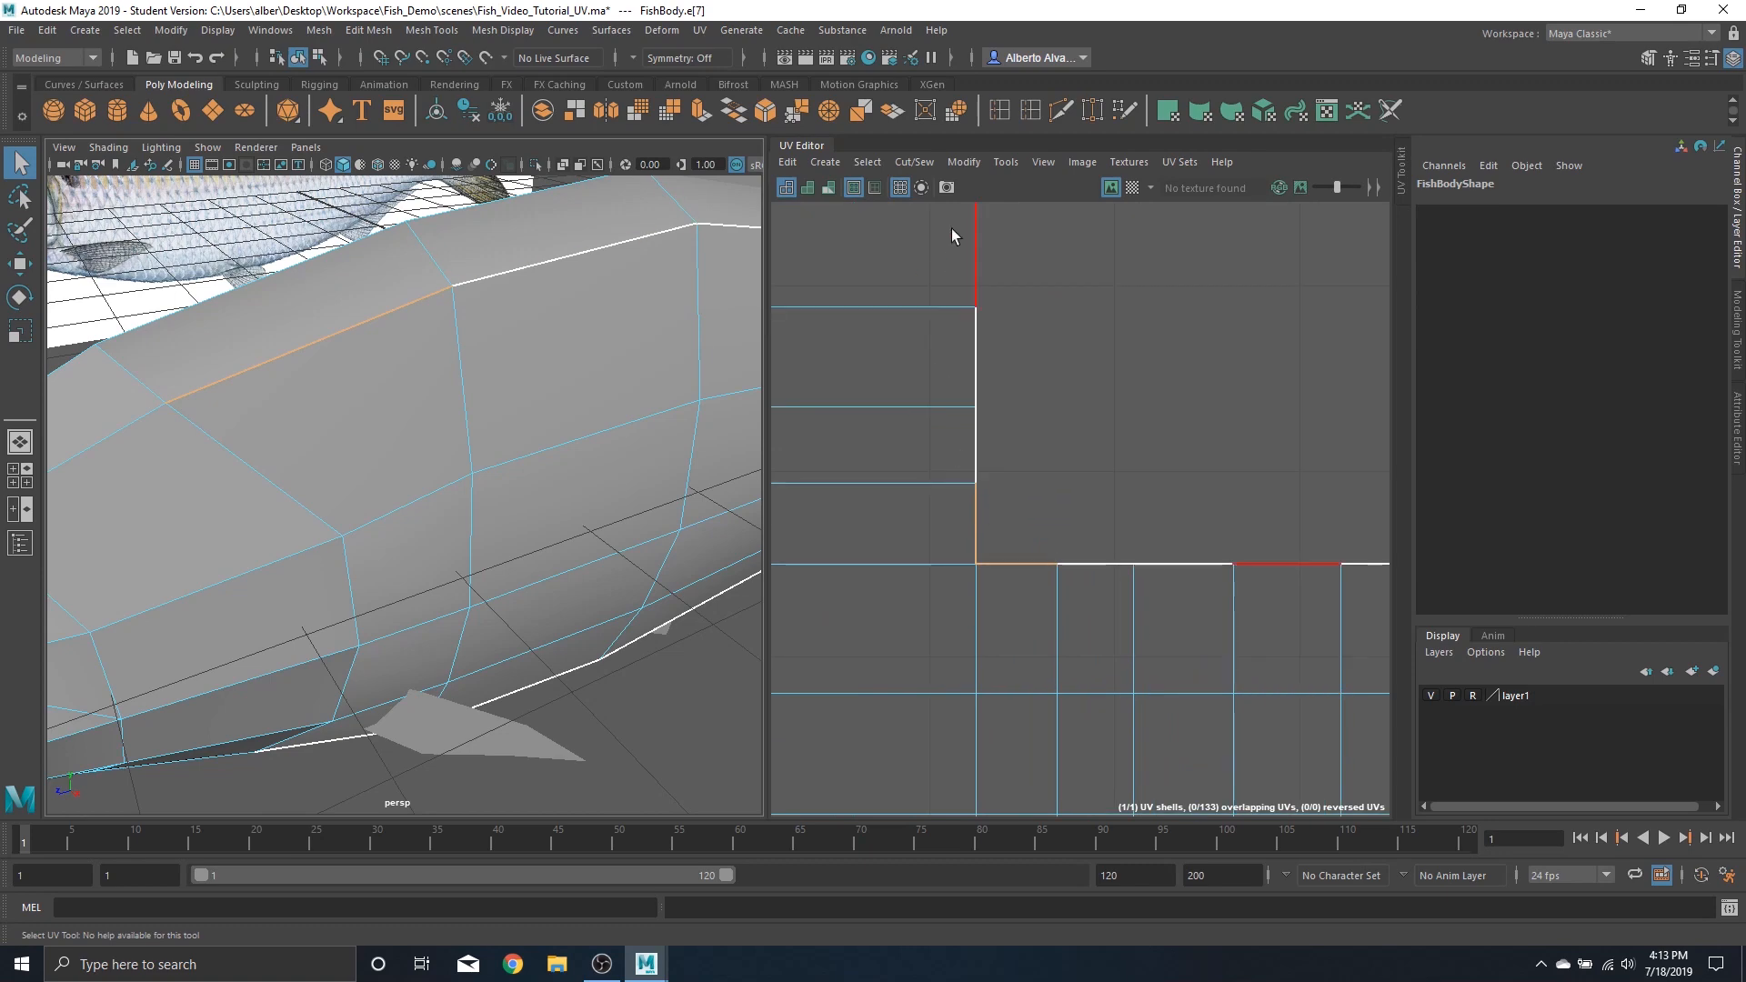
{"action": "scroll", "coordinate": [280, 398], "scroll_direction": "down", "scroll_amount": 6}
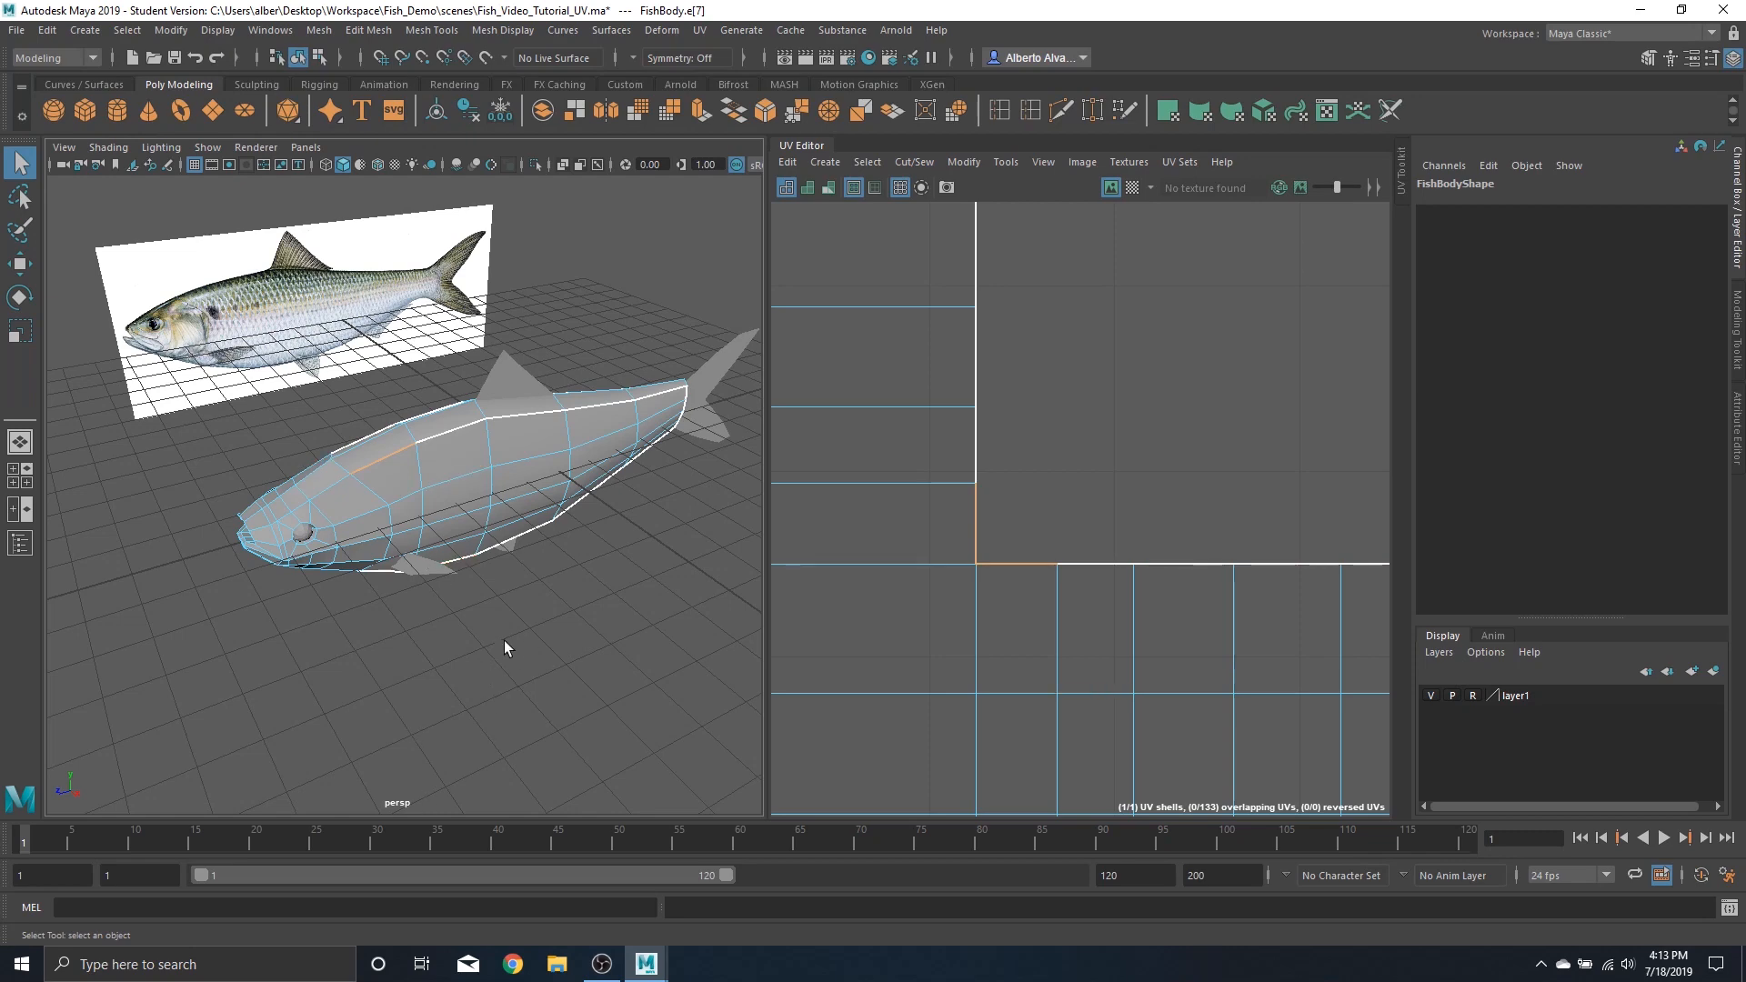
{"action": "mouse_move", "coordinate": [502, 546]}
{"action": "left_mouse_down", "text": "alt"}
{"action": "mouse_move", "coordinate": [467, 495]}
{"action": "mouse_move", "coordinate": [508, 532]}
{"action": "left_mouse_up", "text": "alt"}
{"action": "scroll", "coordinate": [507, 531], "scroll_direction": "up", "scroll_amount": 5}
{"action": "scroll", "coordinate": [508, 531], "scroll_direction": "down", "scroll_amount": 7}
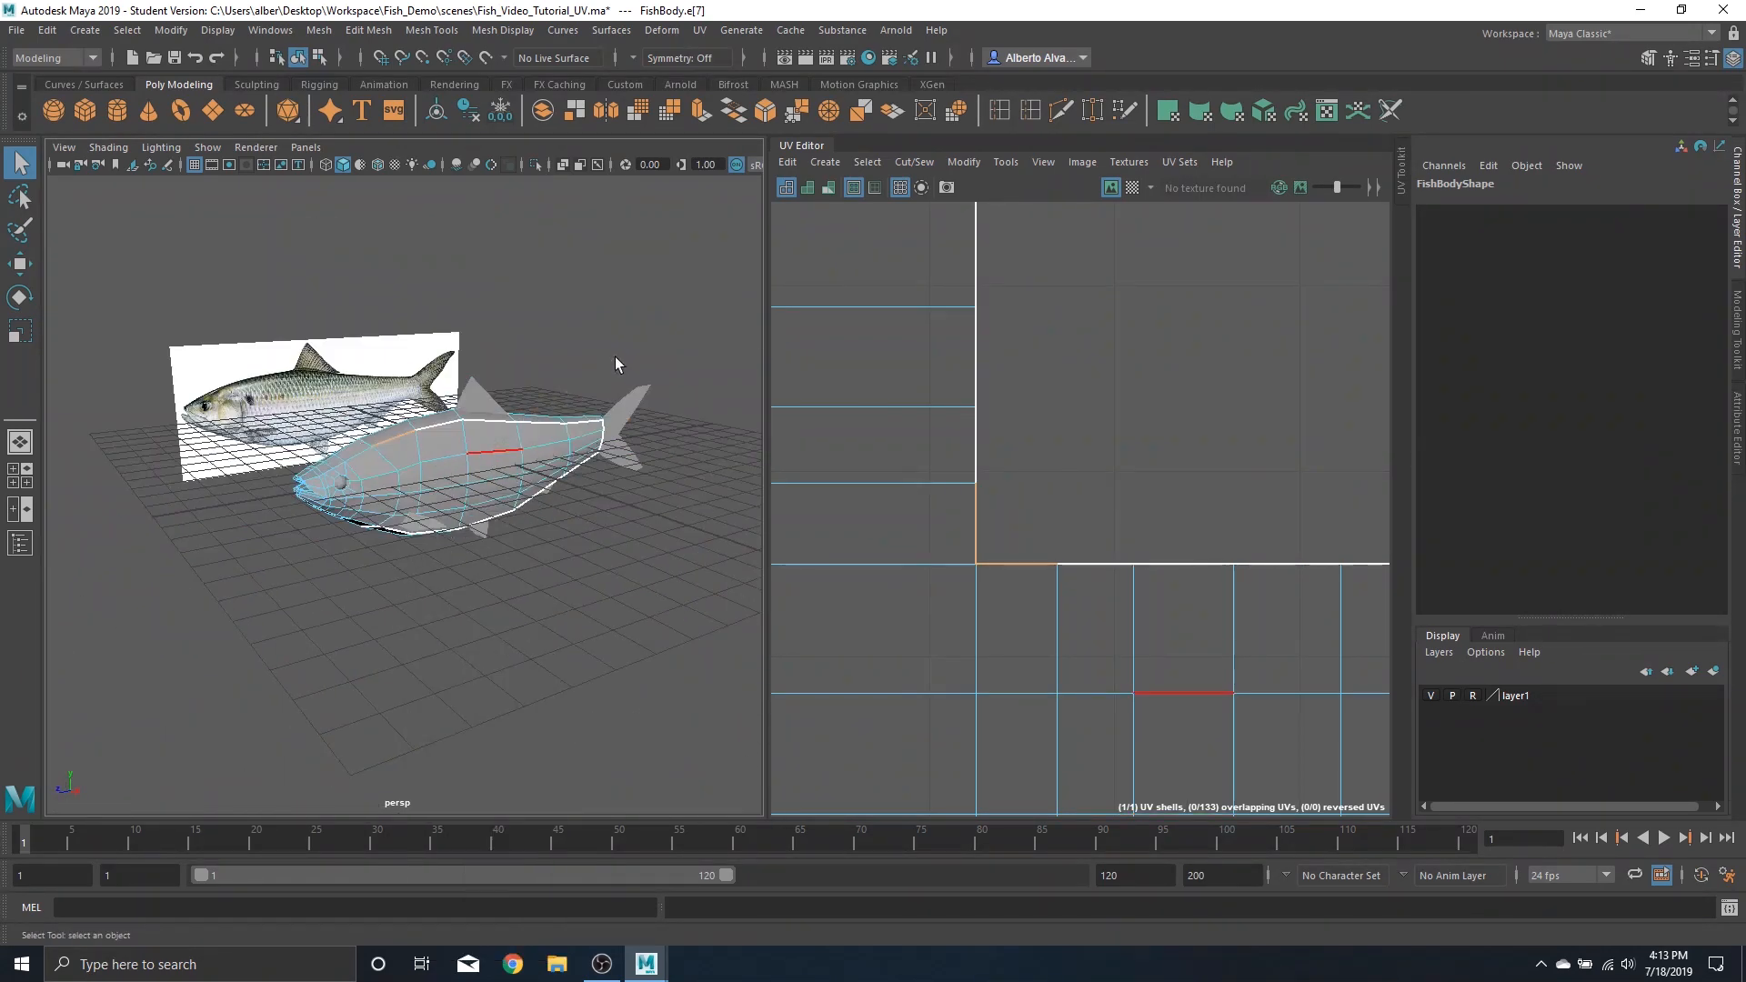
{"action": "right_click_drag", "start_coordinate": [496, 452], "coordinate": [615, 357]}
Apply a planar UV projection to the fish body from the X axis, fitted to its bounding box
{"action": "scroll", "coordinate": [1165, 491], "scroll_direction": "down", "scroll_amount": 5}
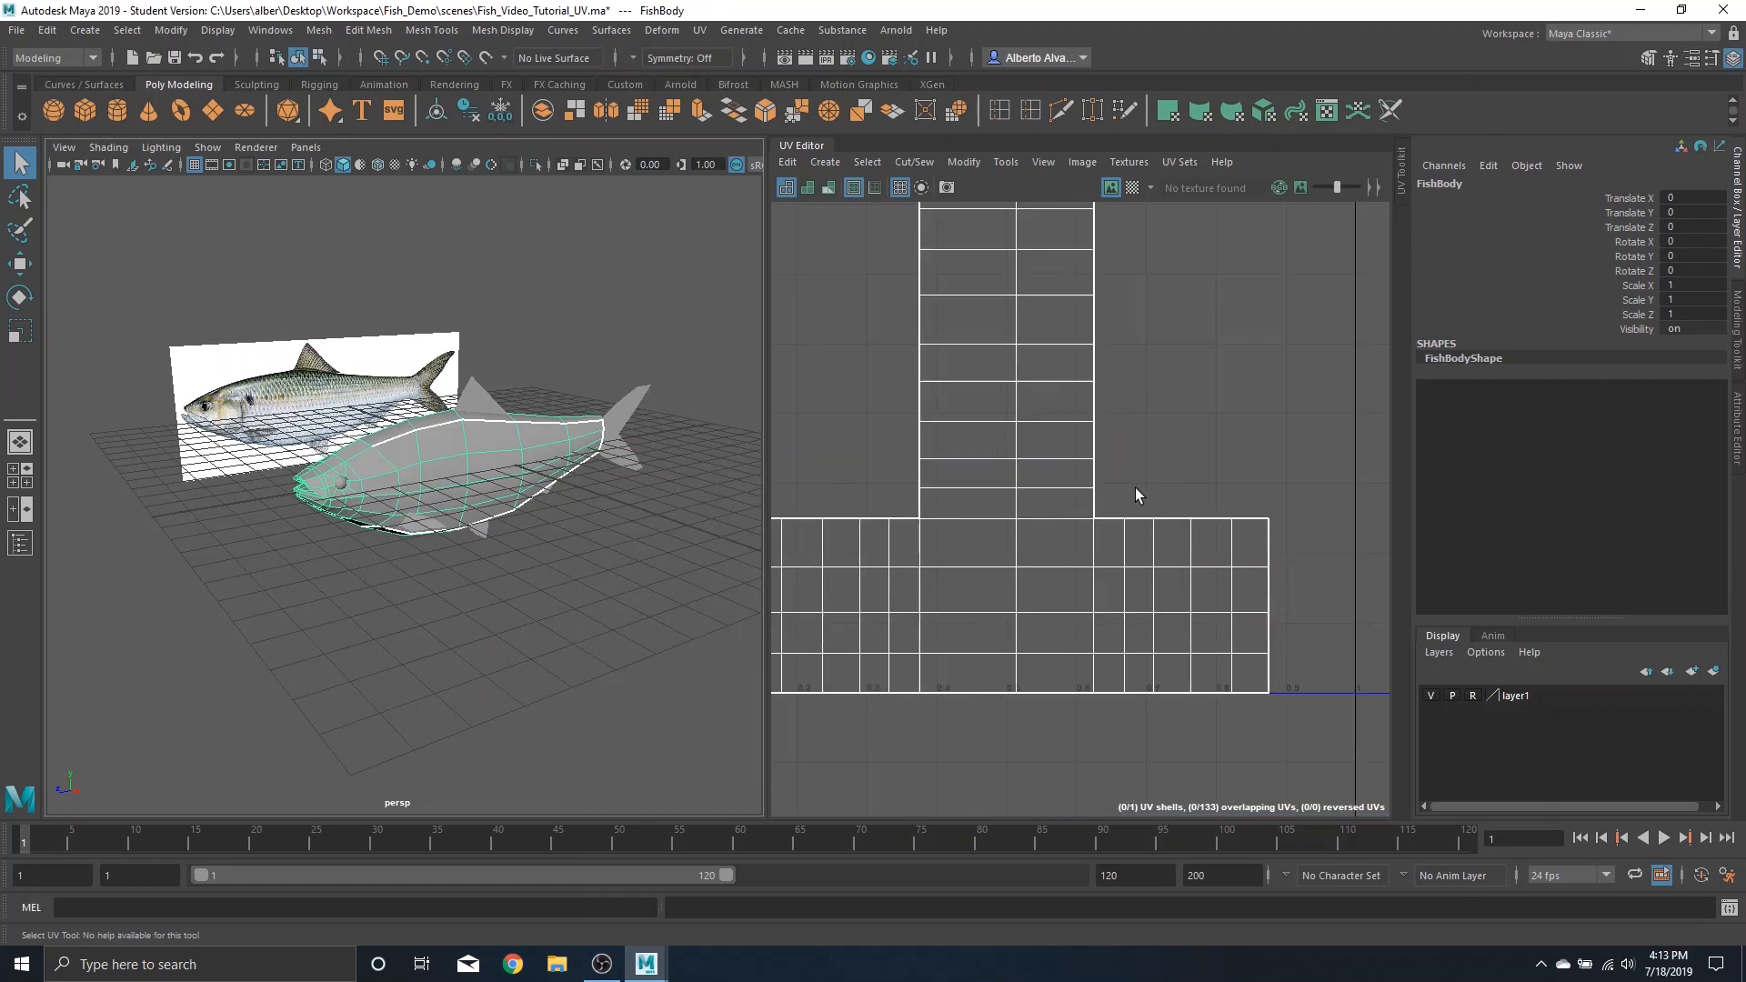
{"action": "scroll", "coordinate": [1111, 411], "scroll_direction": "down", "scroll_amount": 6}
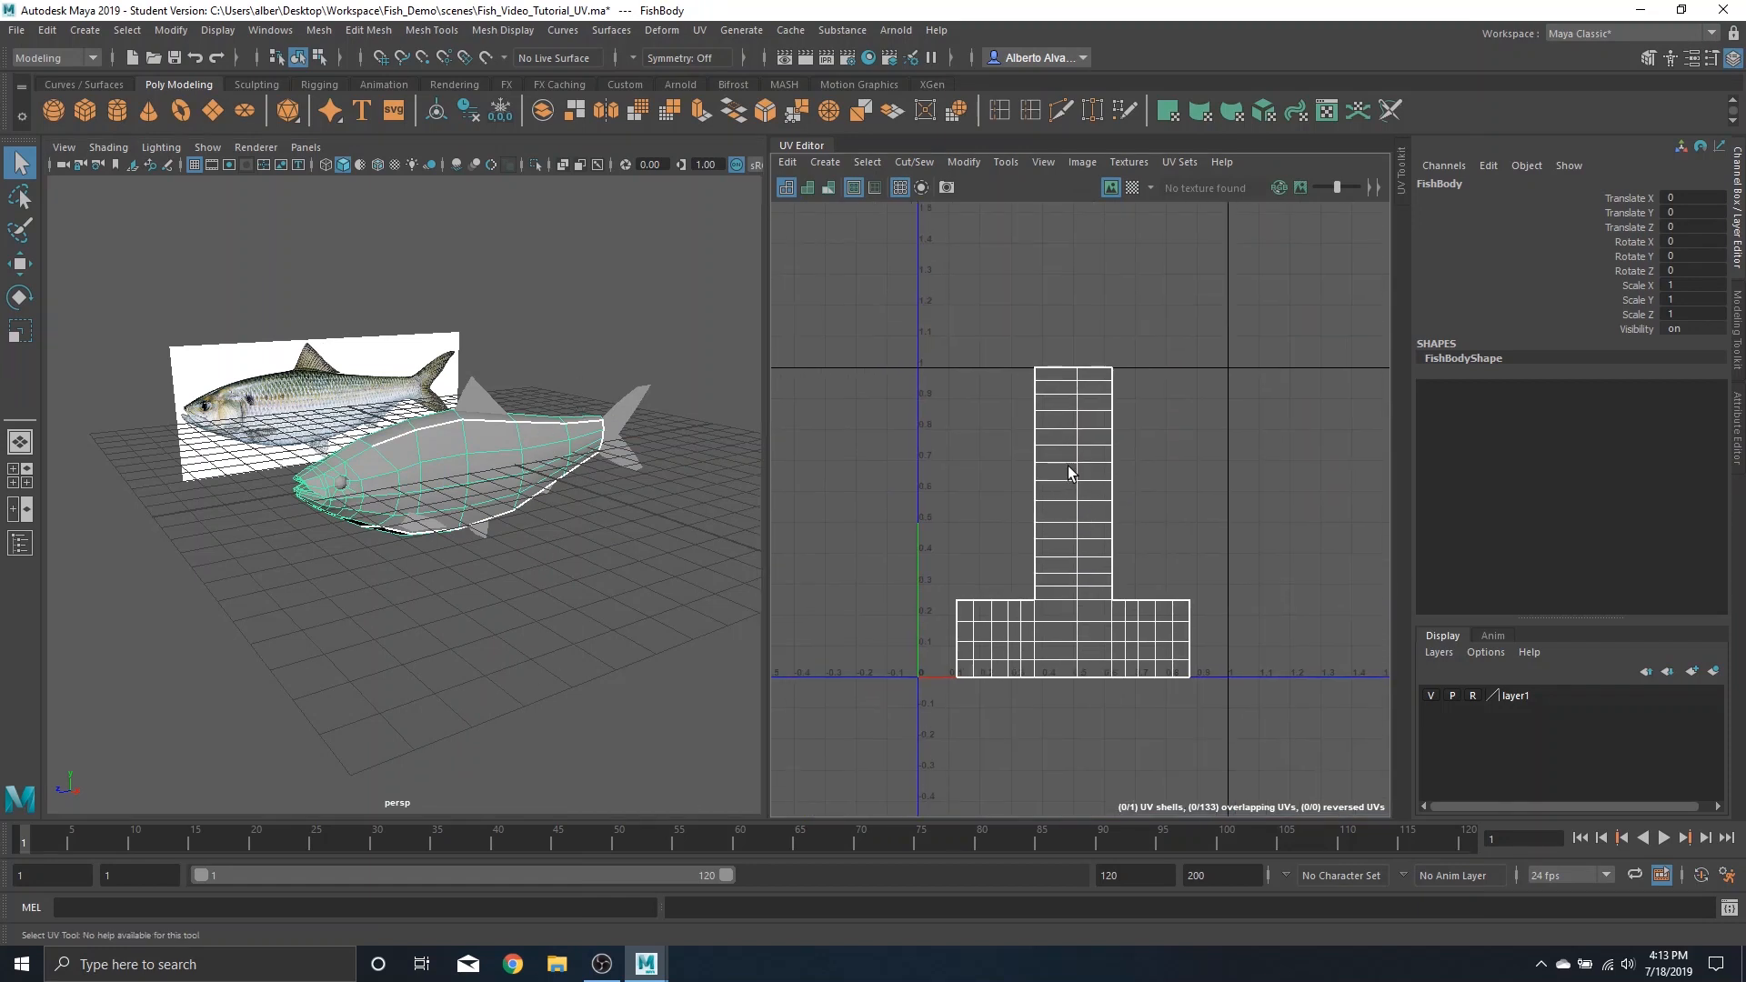
{"action": "scroll", "coordinate": [1072, 473], "scroll_direction": "up", "scroll_amount": 3}
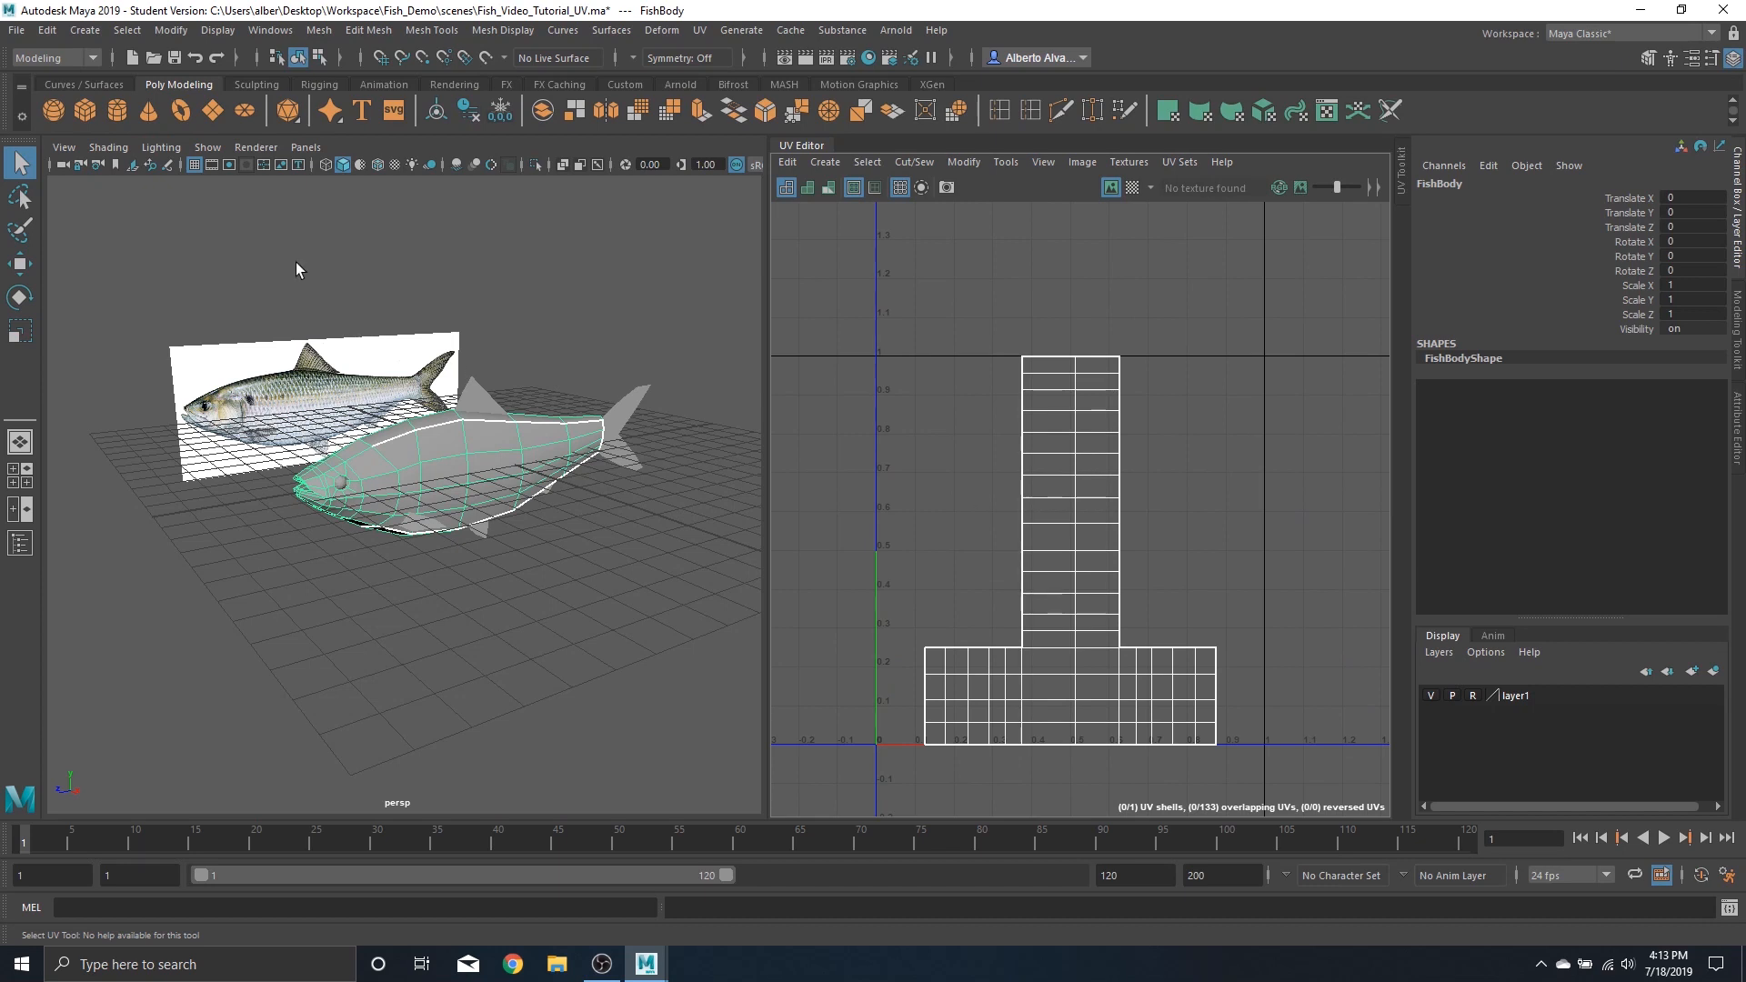
{"action": "left_click", "coordinate": [699, 30]}
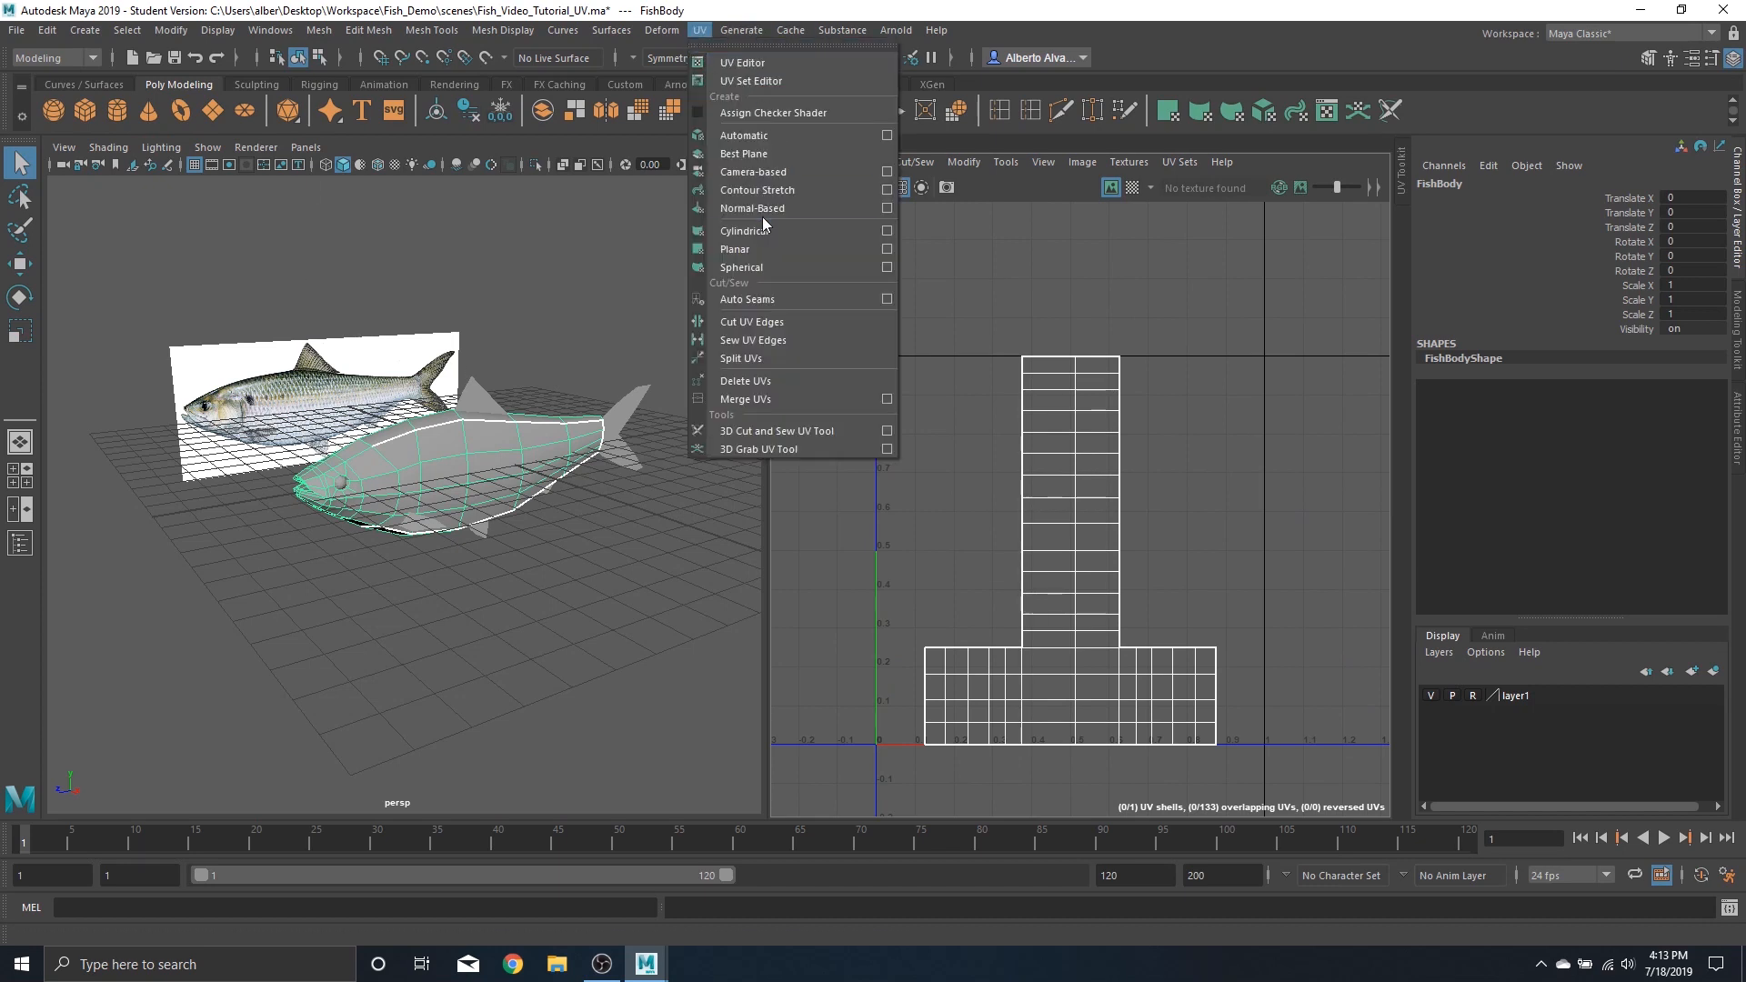
{"action": "left_click", "coordinate": [886, 251]}
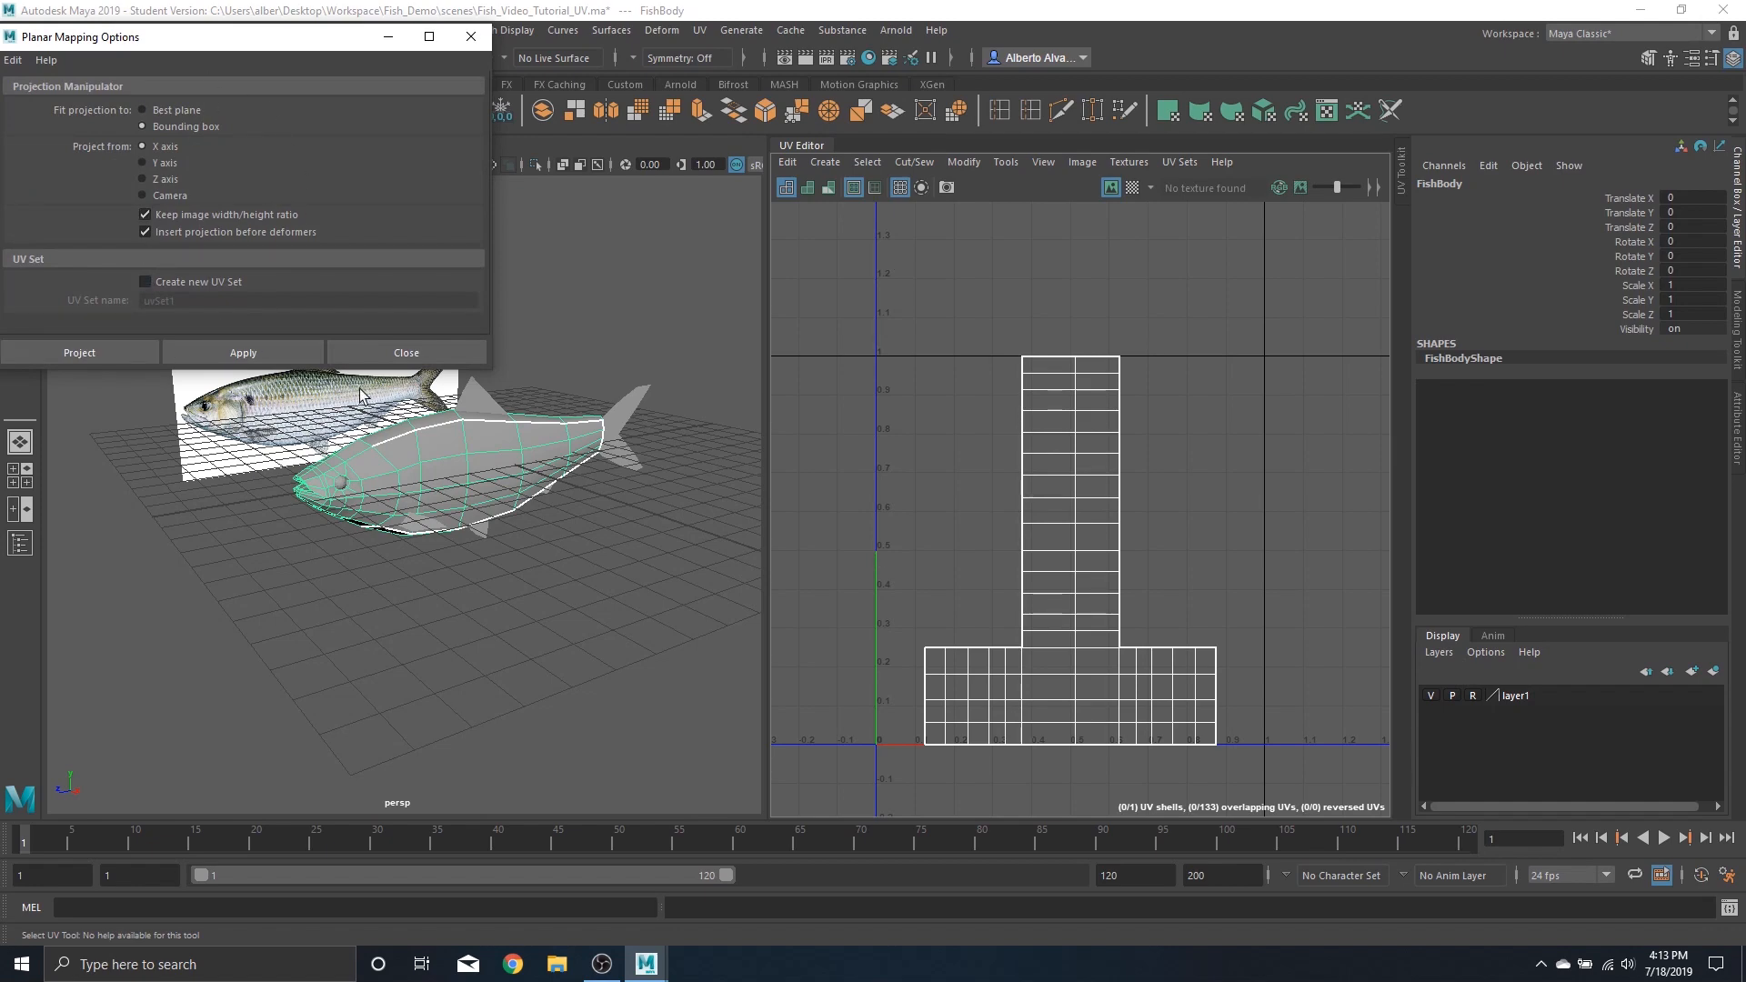
{"action": "left_click_drag", "start_coordinate": [431, 471], "coordinate": [530, 541], "text": "alt"}
{"action": "middle_click_drag", "start_coordinate": [593, 544], "coordinate": [513, 529], "text": "alt"}
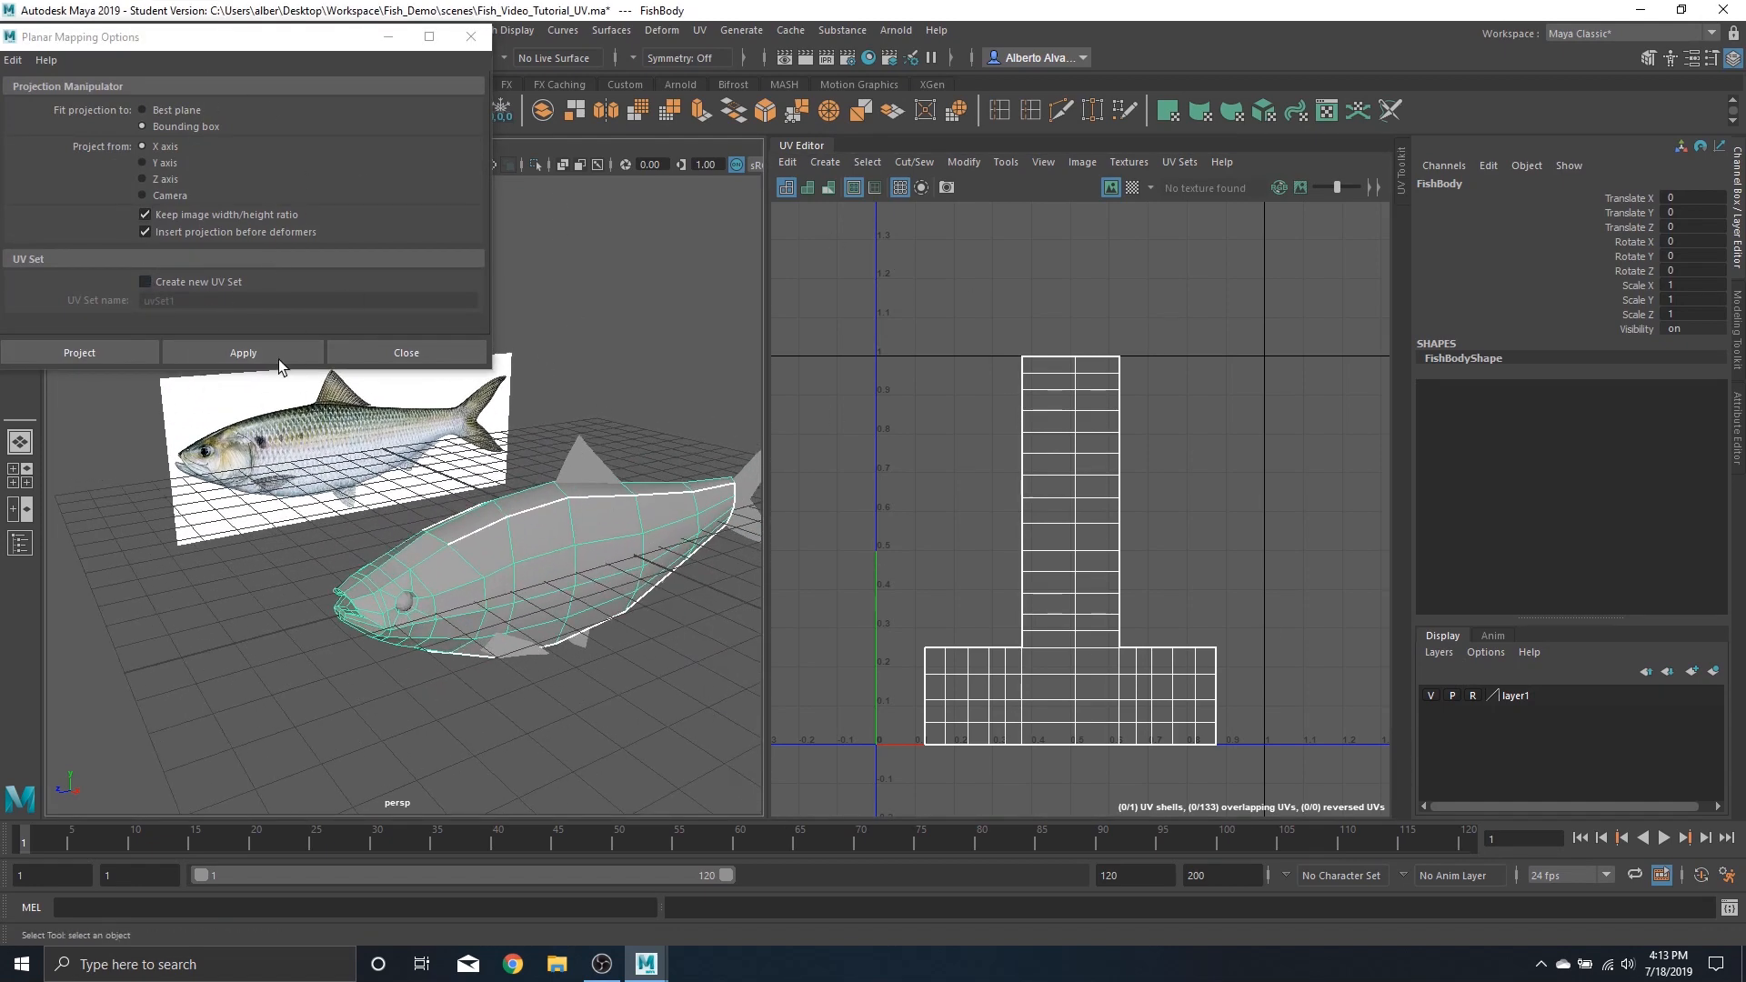
{"action": "left_click", "coordinate": [254, 352]}
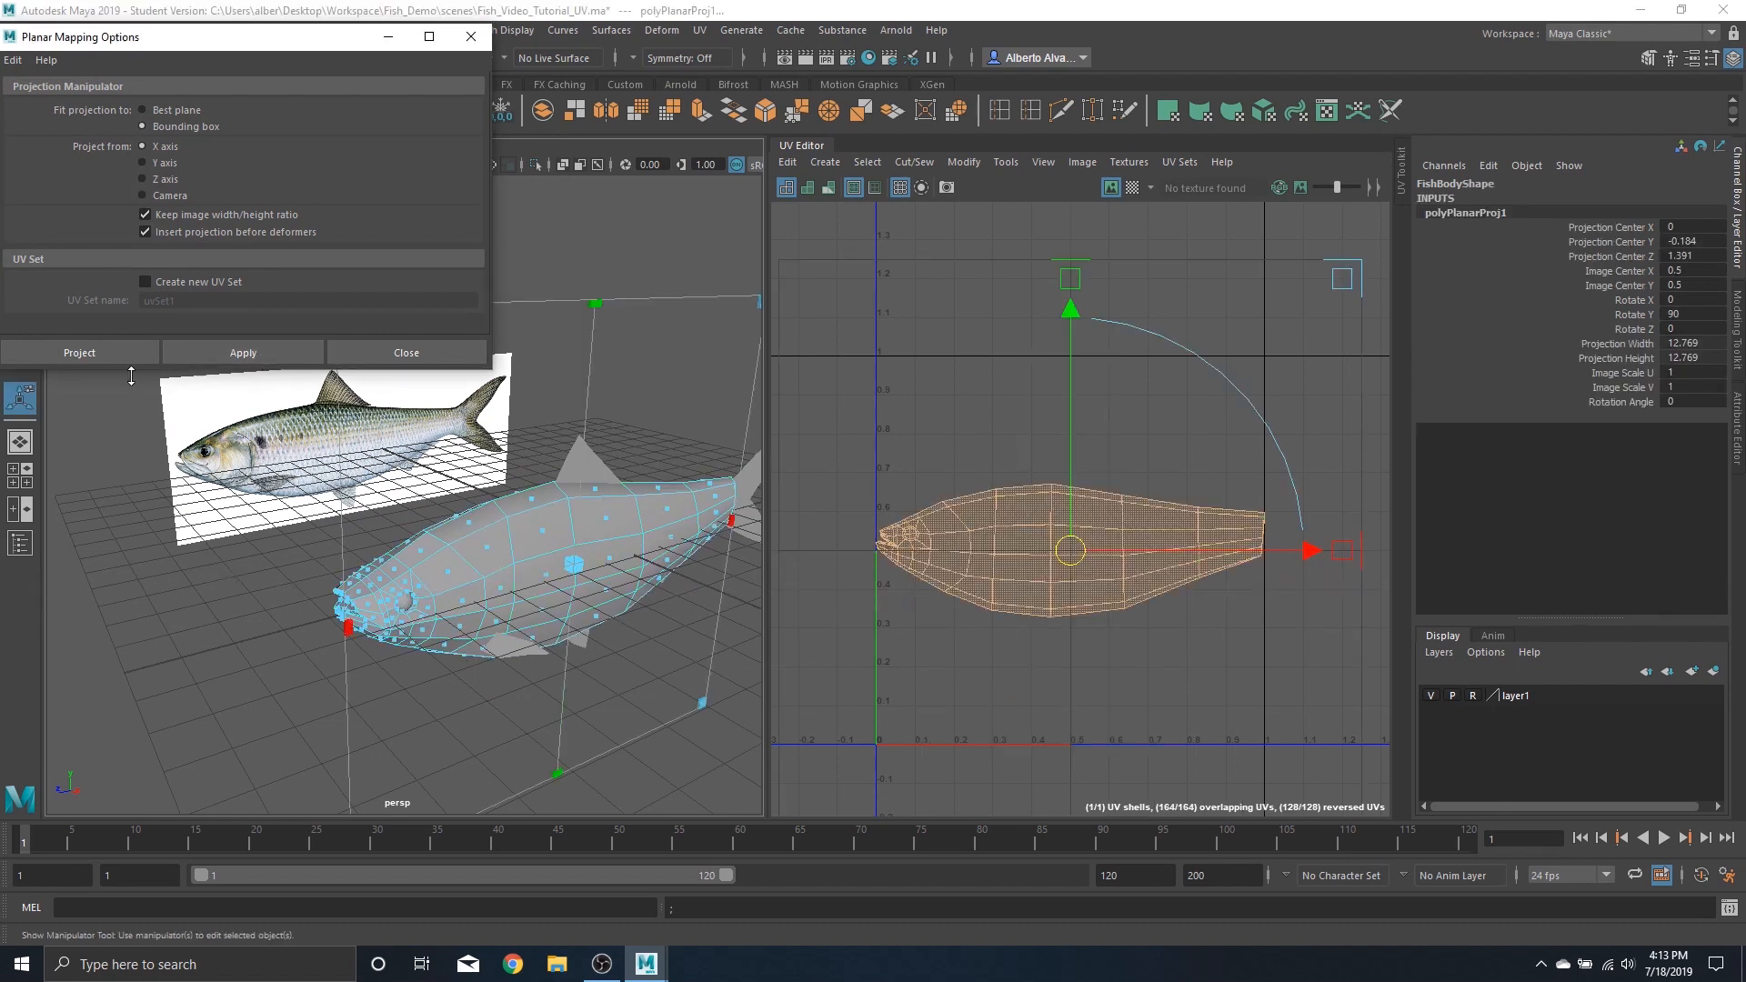
Compare planar projections from the Y axis and the Z axis, then project again from the X axis
{"action": "left_click", "coordinate": [143, 163]}
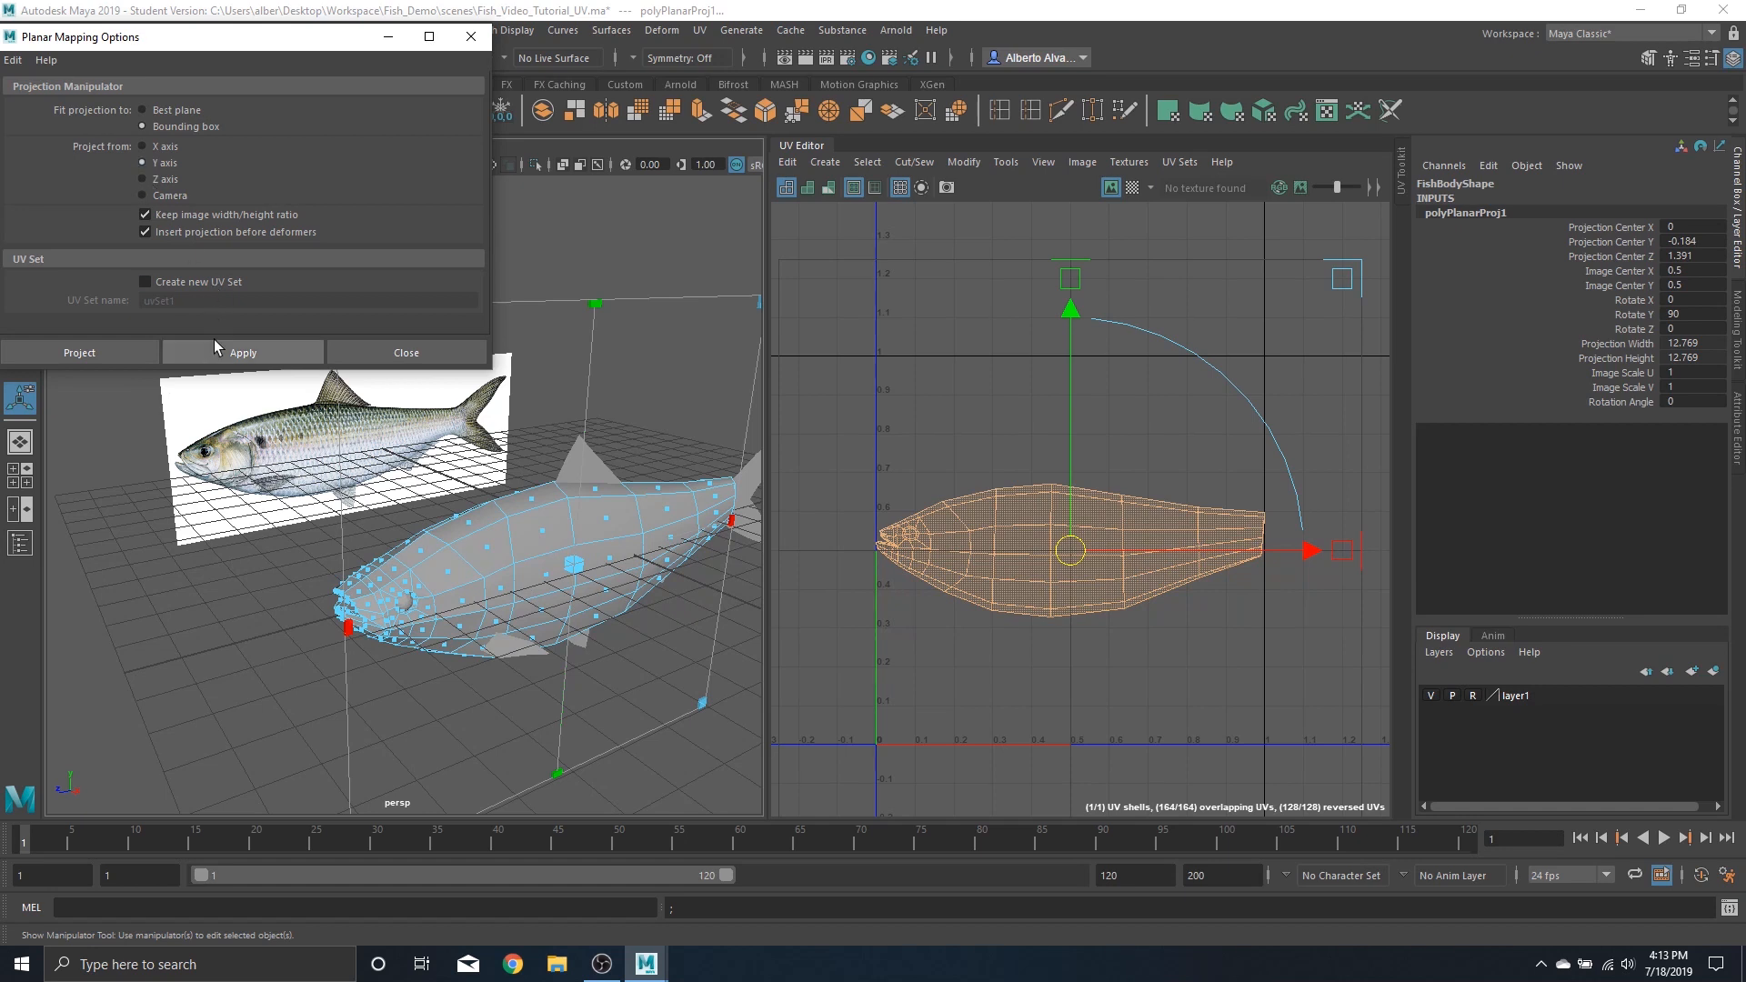
{"action": "left_click", "coordinate": [221, 351]}
{"action": "left_click", "coordinate": [173, 180]}
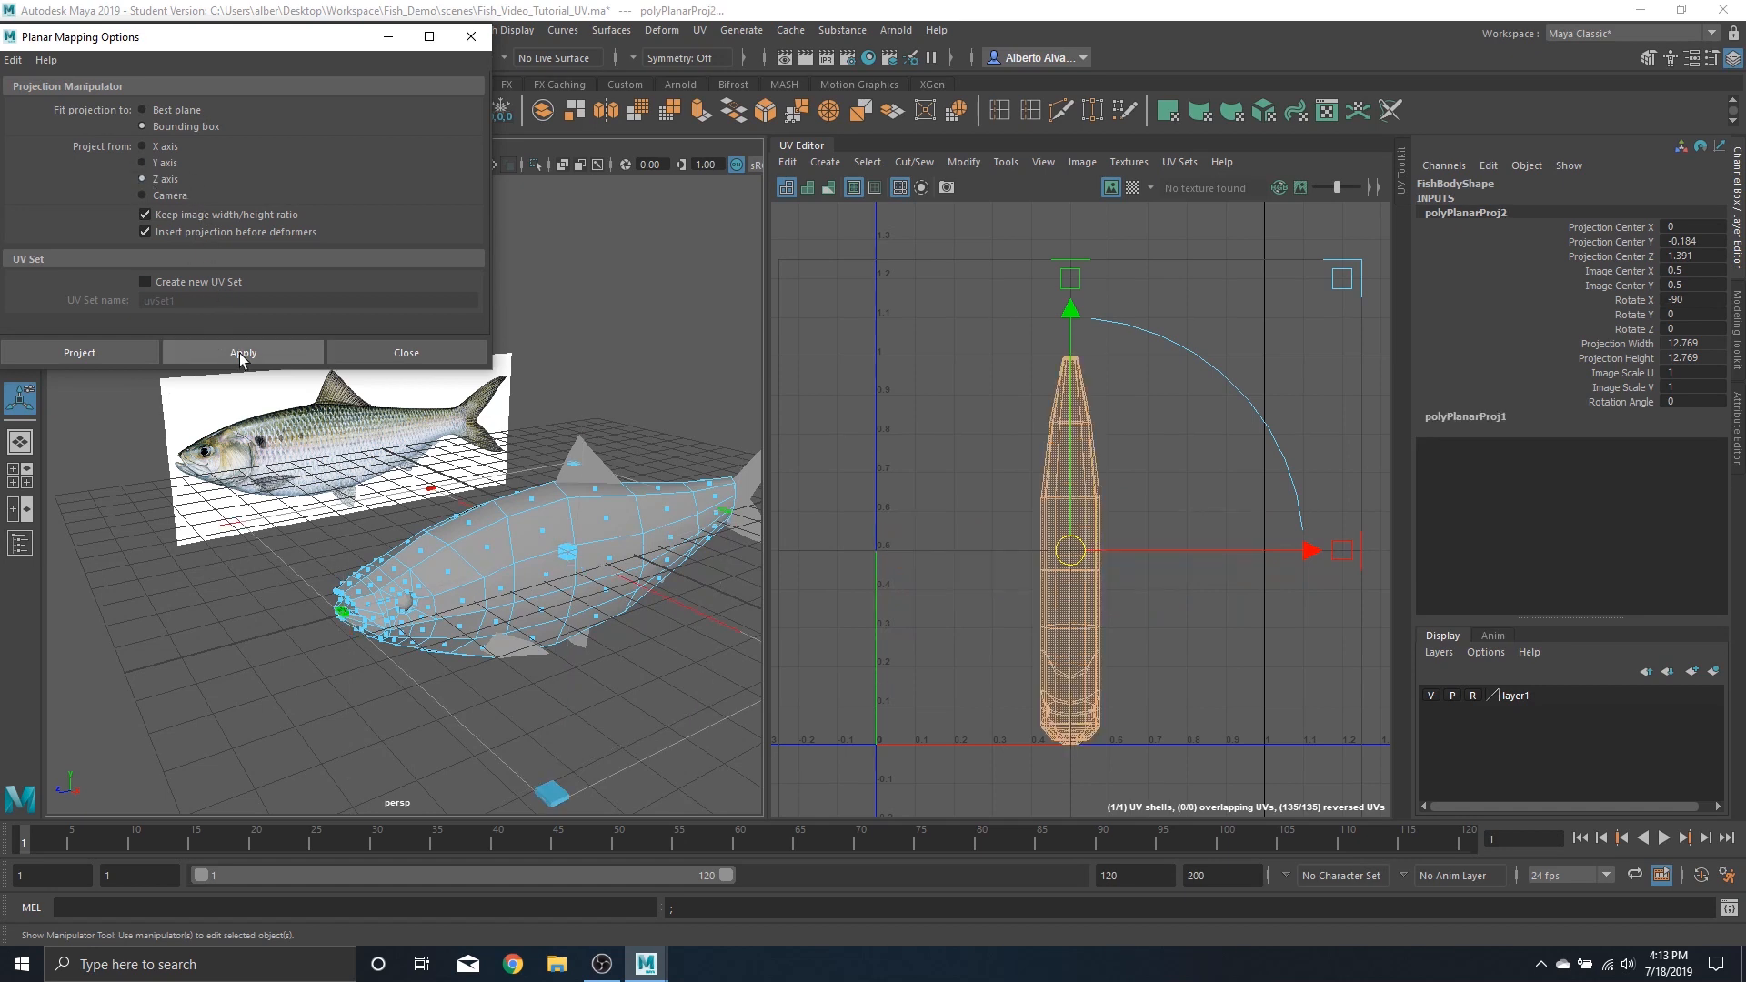
{"action": "left_click", "coordinate": [238, 353]}
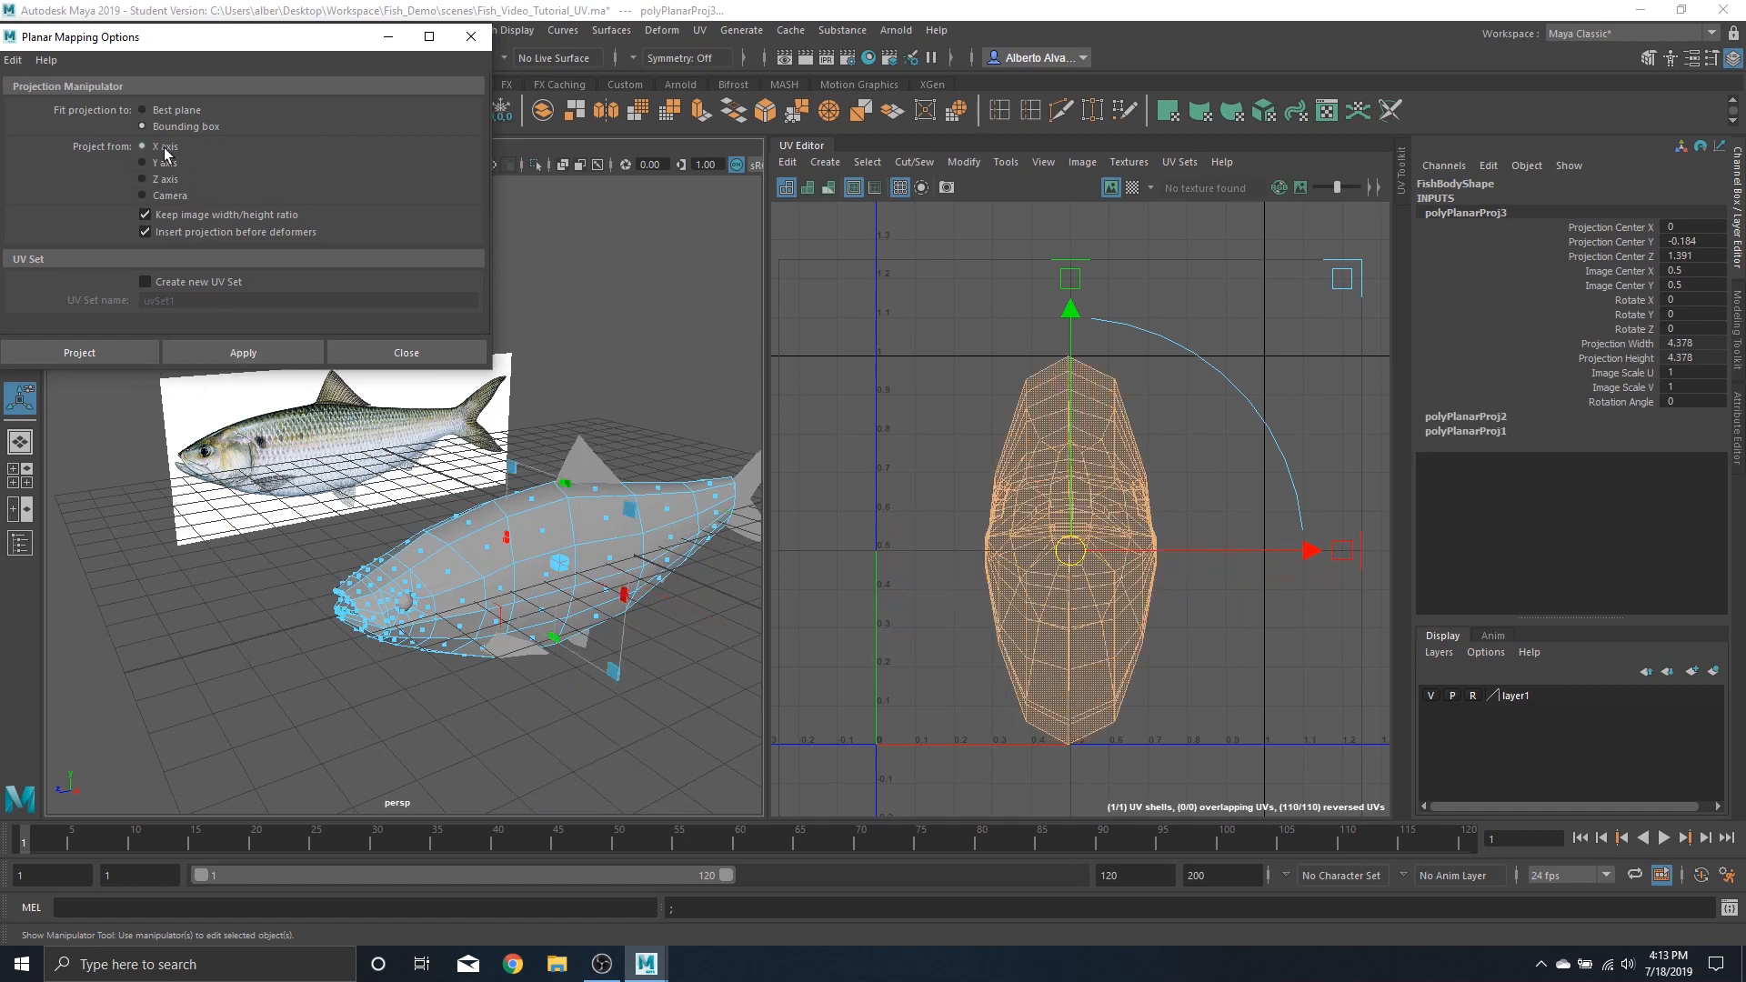
{"action": "left_click", "coordinate": [242, 352]}
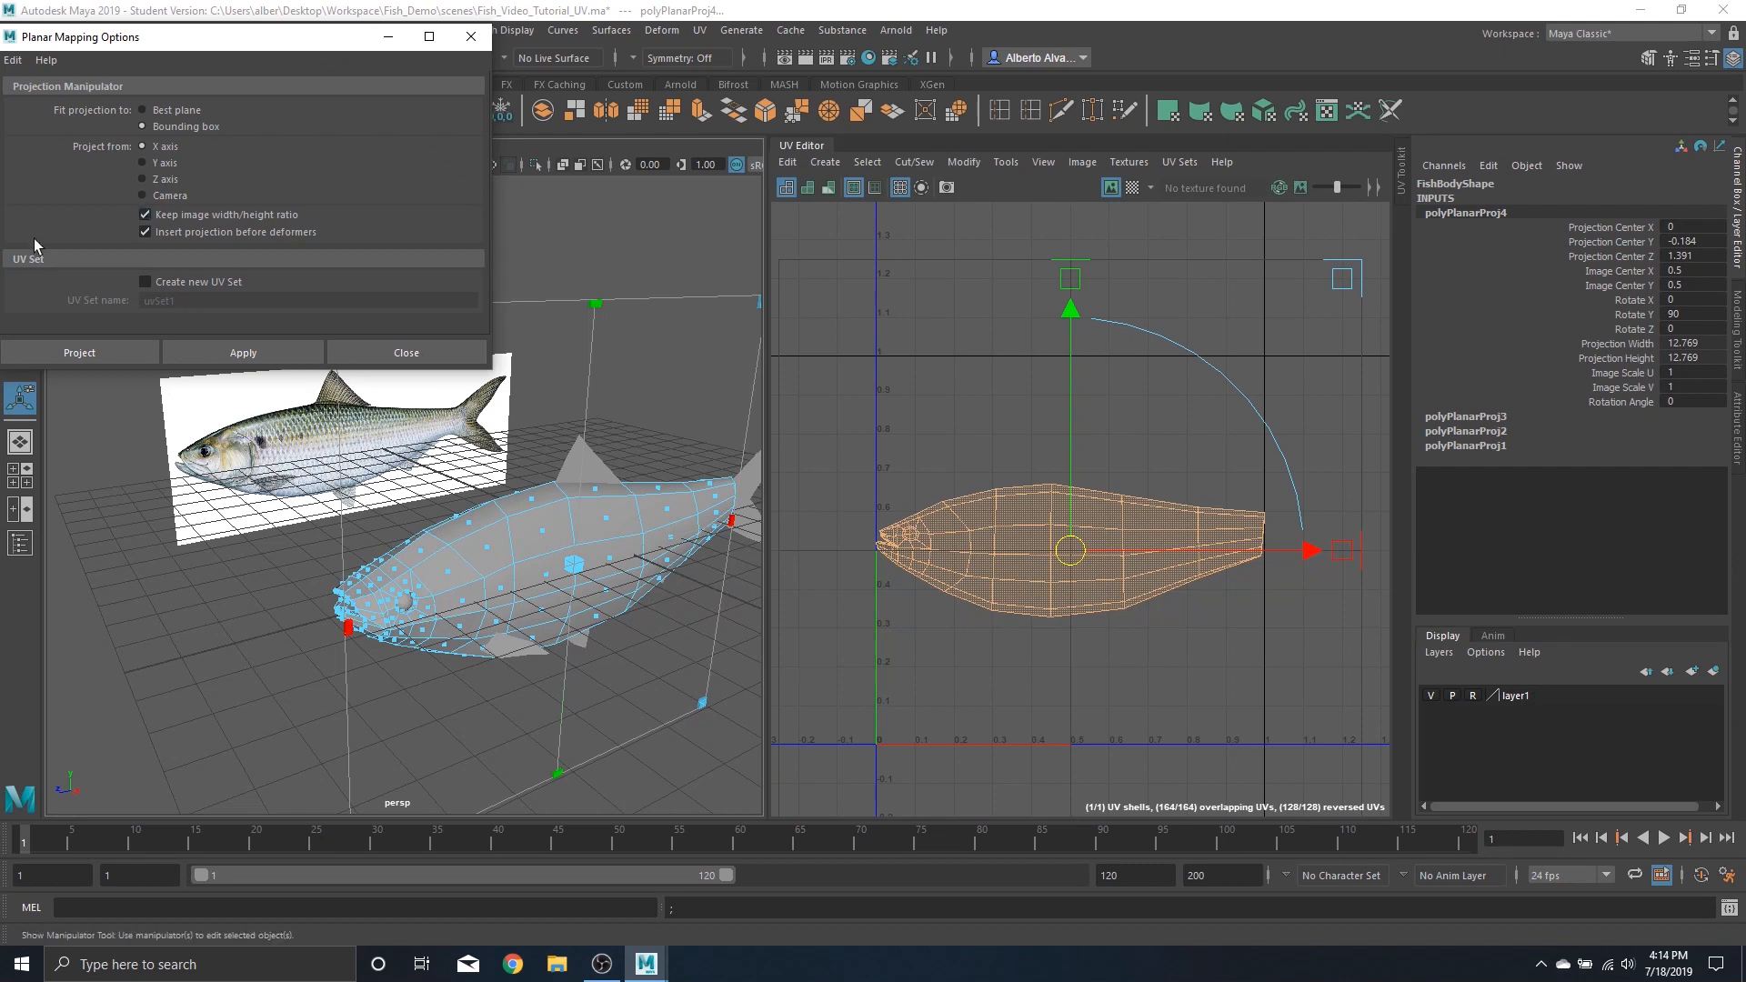
Reproject from the X axis with Keep image width/height ratio turned off
{"action": "left_click", "coordinate": [143, 215]}
{"action": "left_click", "coordinate": [233, 357]}
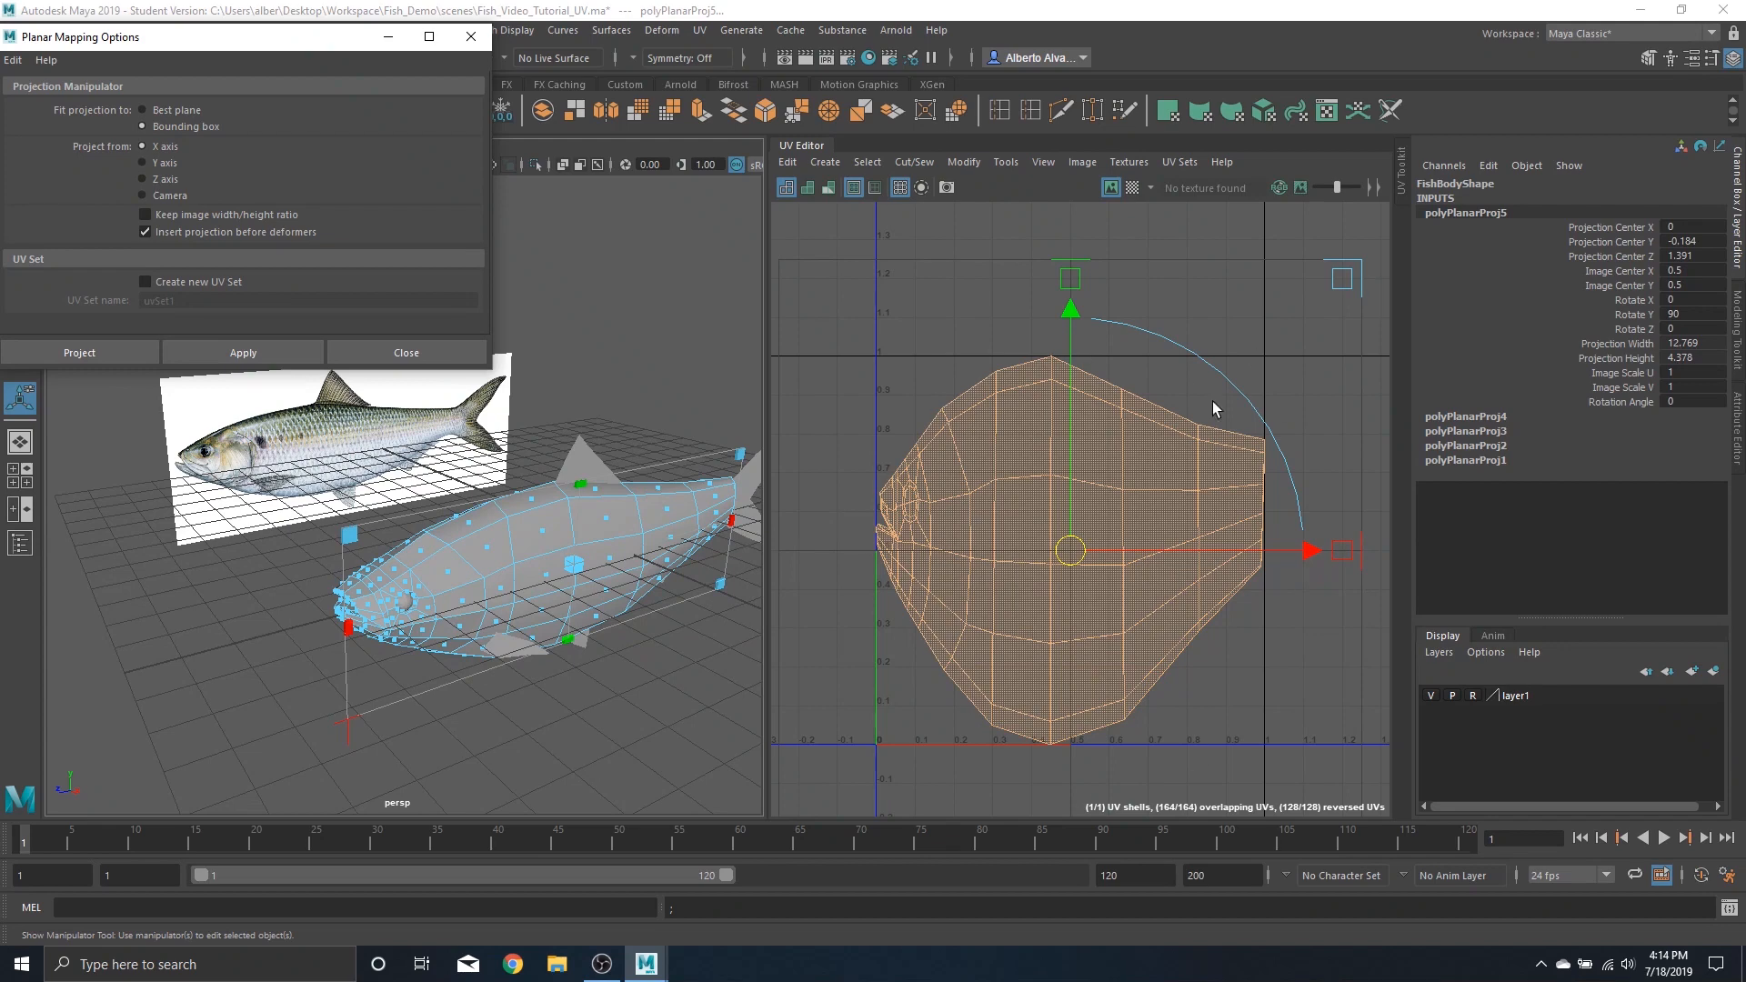
Clear the UV selection and toggle the checker map on and off to inspect the projection
{"action": "left_click", "coordinate": [1025, 658]}
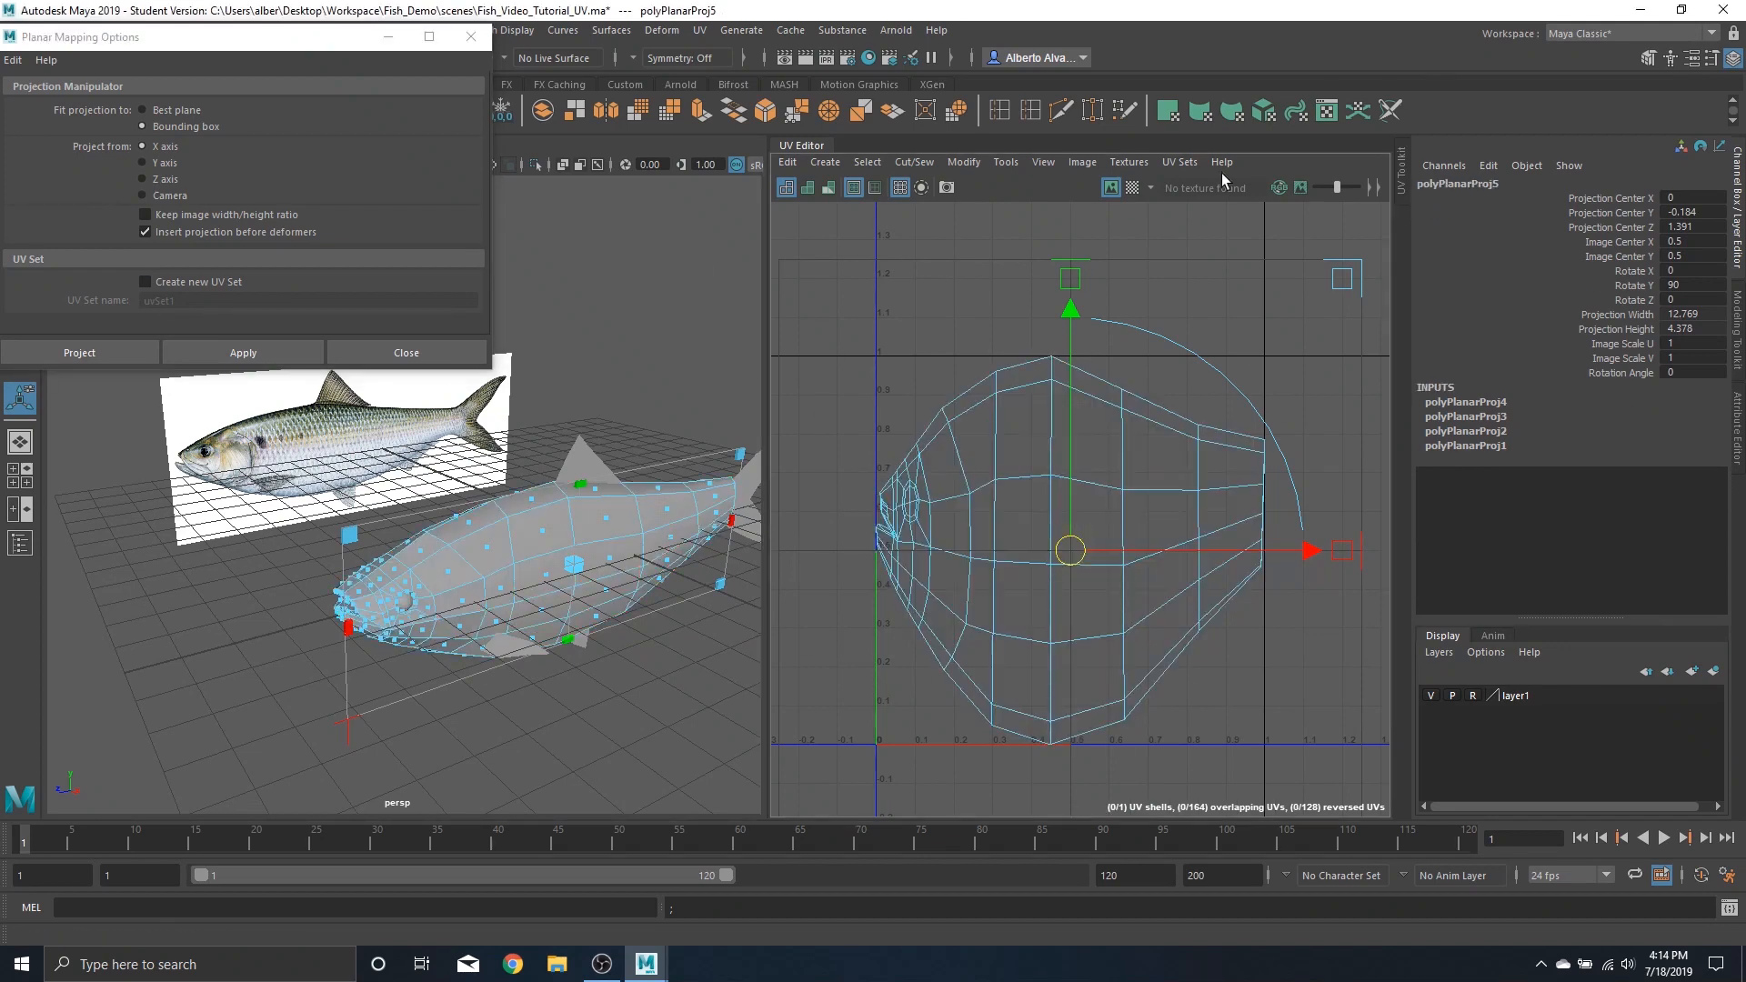
{"action": "left_click", "coordinate": [1132, 187]}
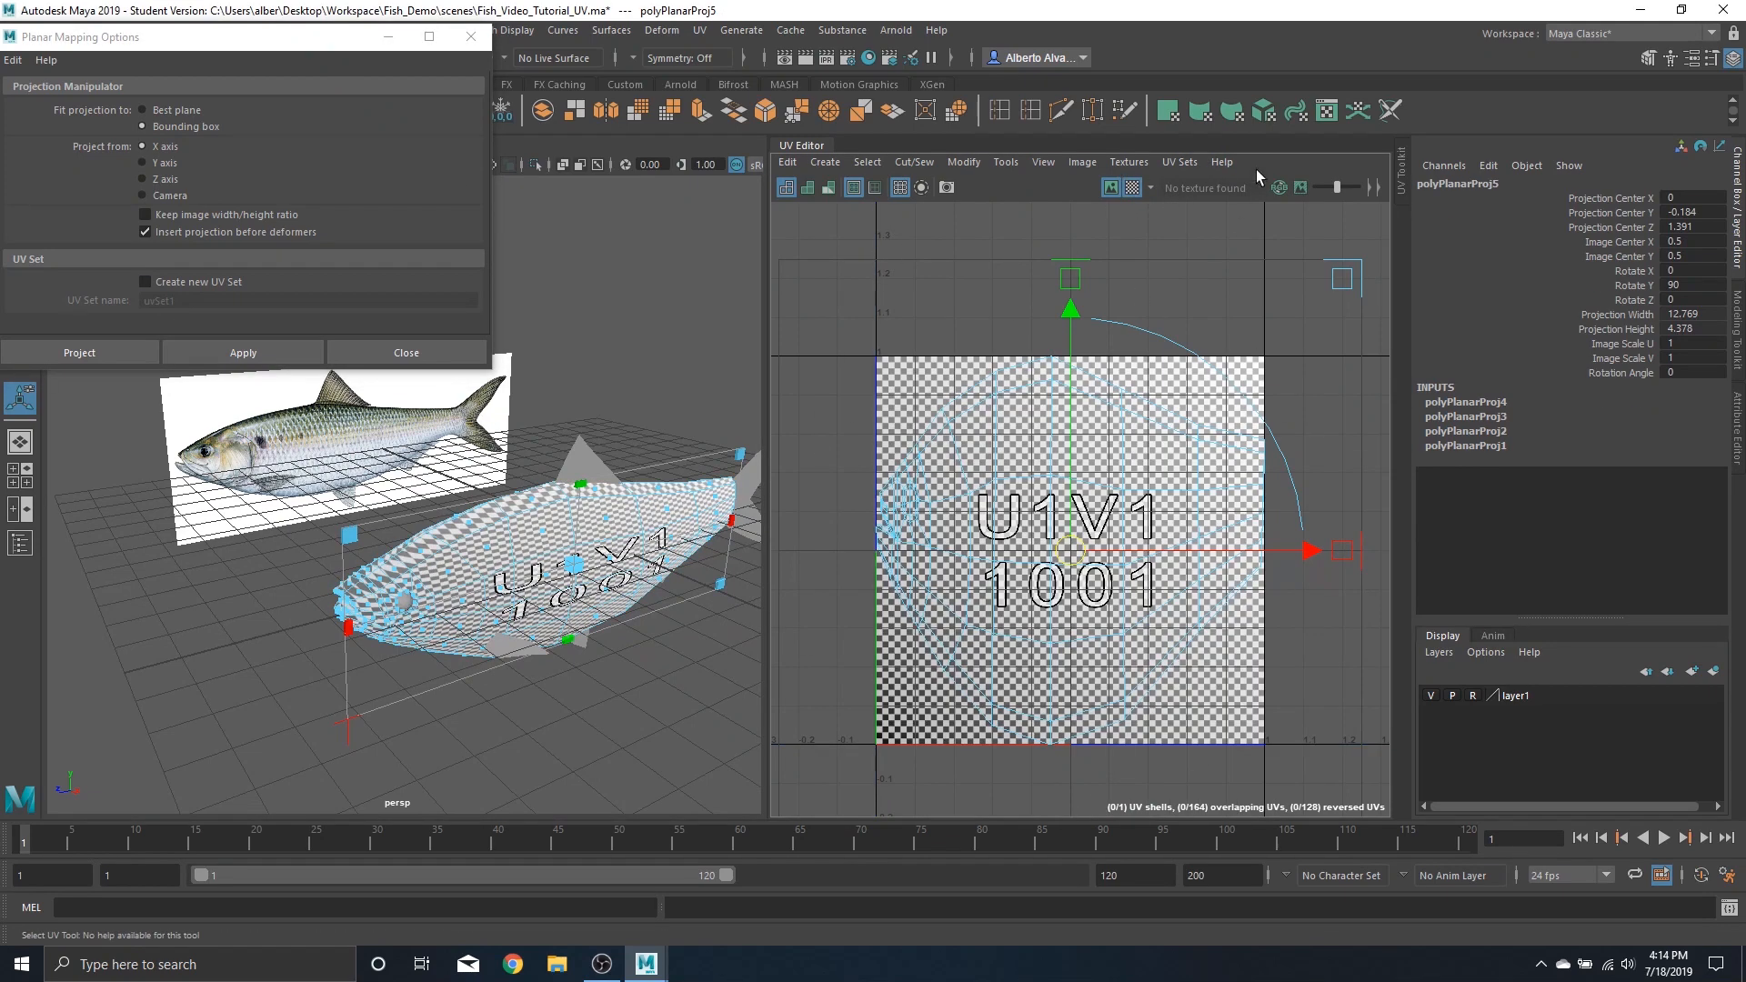
{"action": "left_click", "coordinate": [1132, 187]}
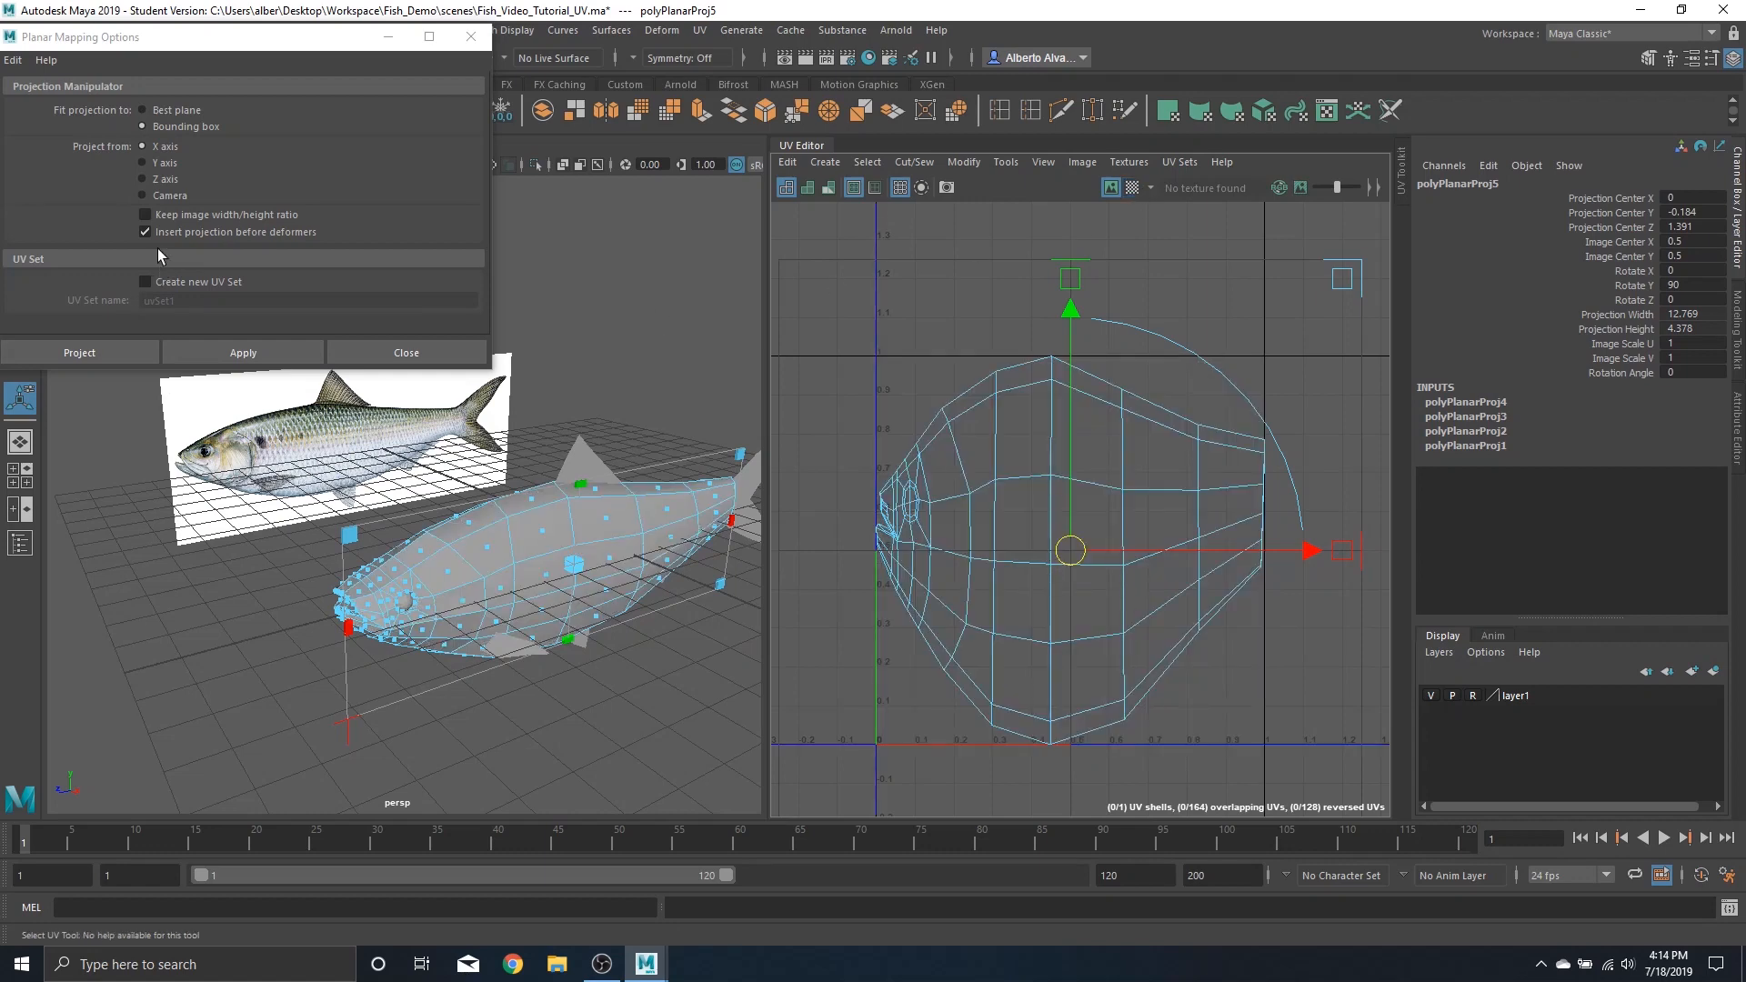
Re-enable Keep image width/height ratio, reselect the fish body and reapply the X-axis planar projection
{"action": "left_click", "coordinate": [149, 221]}
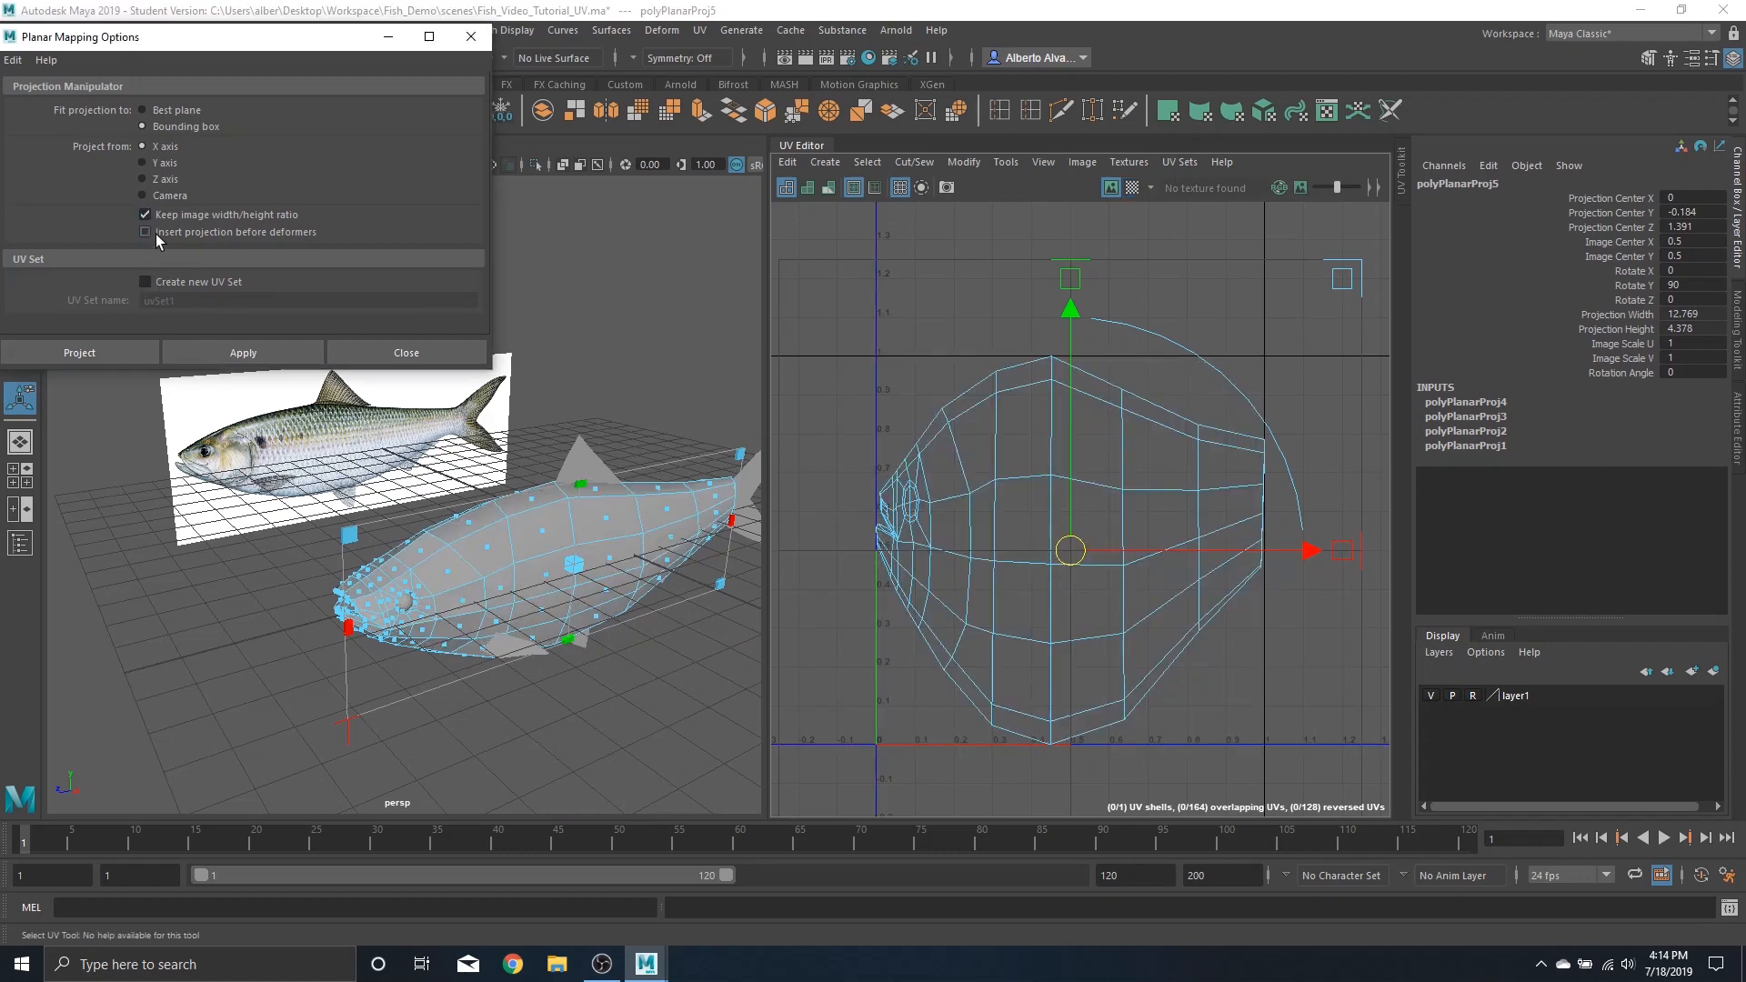
{"action": "left_click", "coordinate": [156, 233]}
{"action": "right_click_drag", "start_coordinate": [532, 517], "coordinate": [706, 371]}
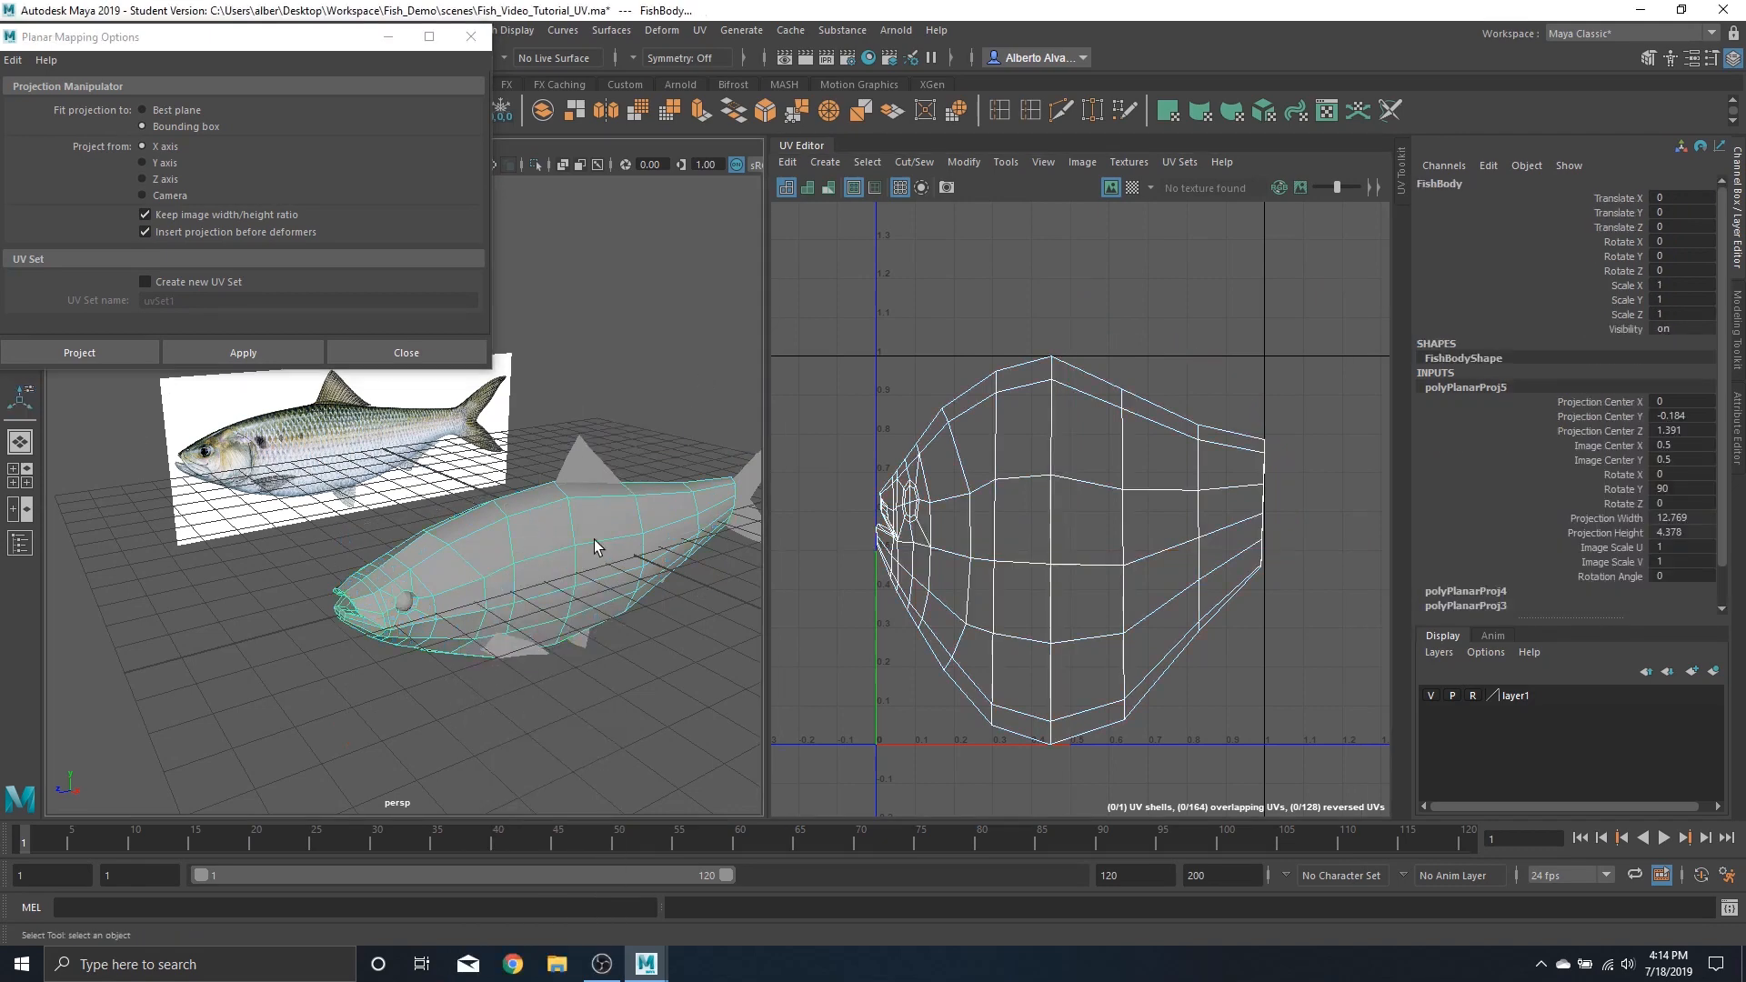
{"action": "left_click", "coordinate": [244, 353]}
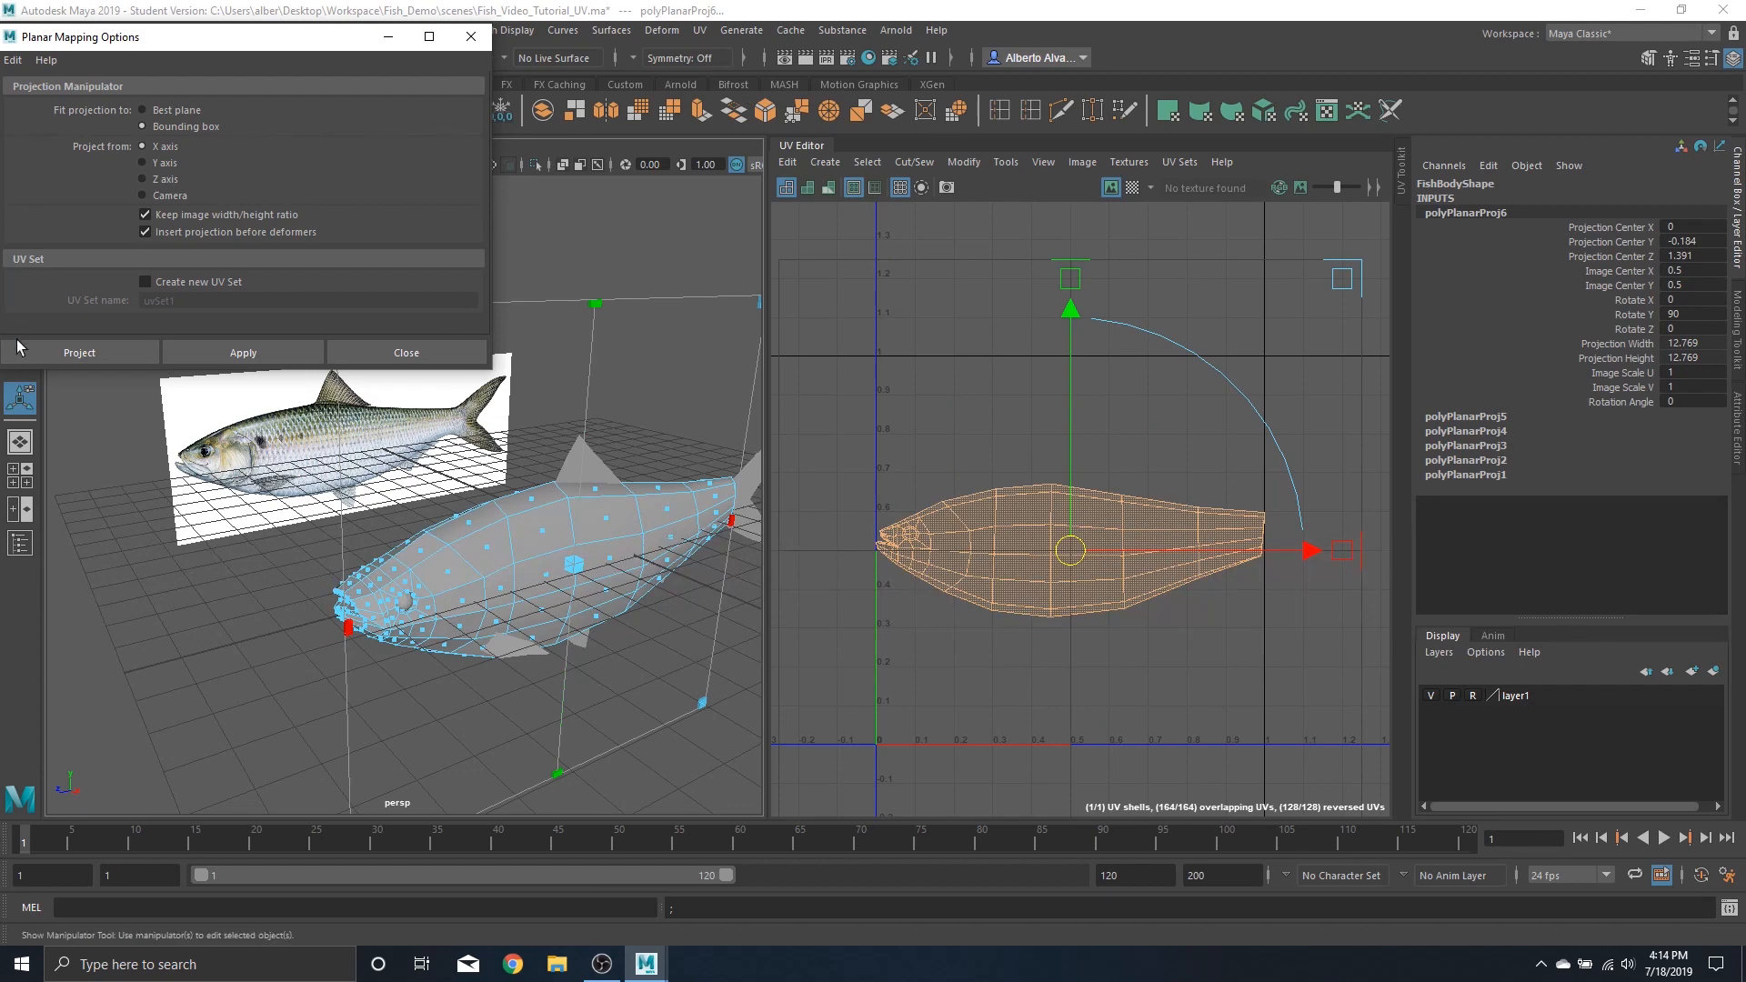
Turn on UV shell shading in the UV Editor and clear the selection
{"action": "scroll", "coordinate": [1117, 576], "scroll_direction": "up", "scroll_amount": 3}
{"action": "scroll", "coordinate": [1062, 571], "scroll_direction": "down", "scroll_amount": 1}
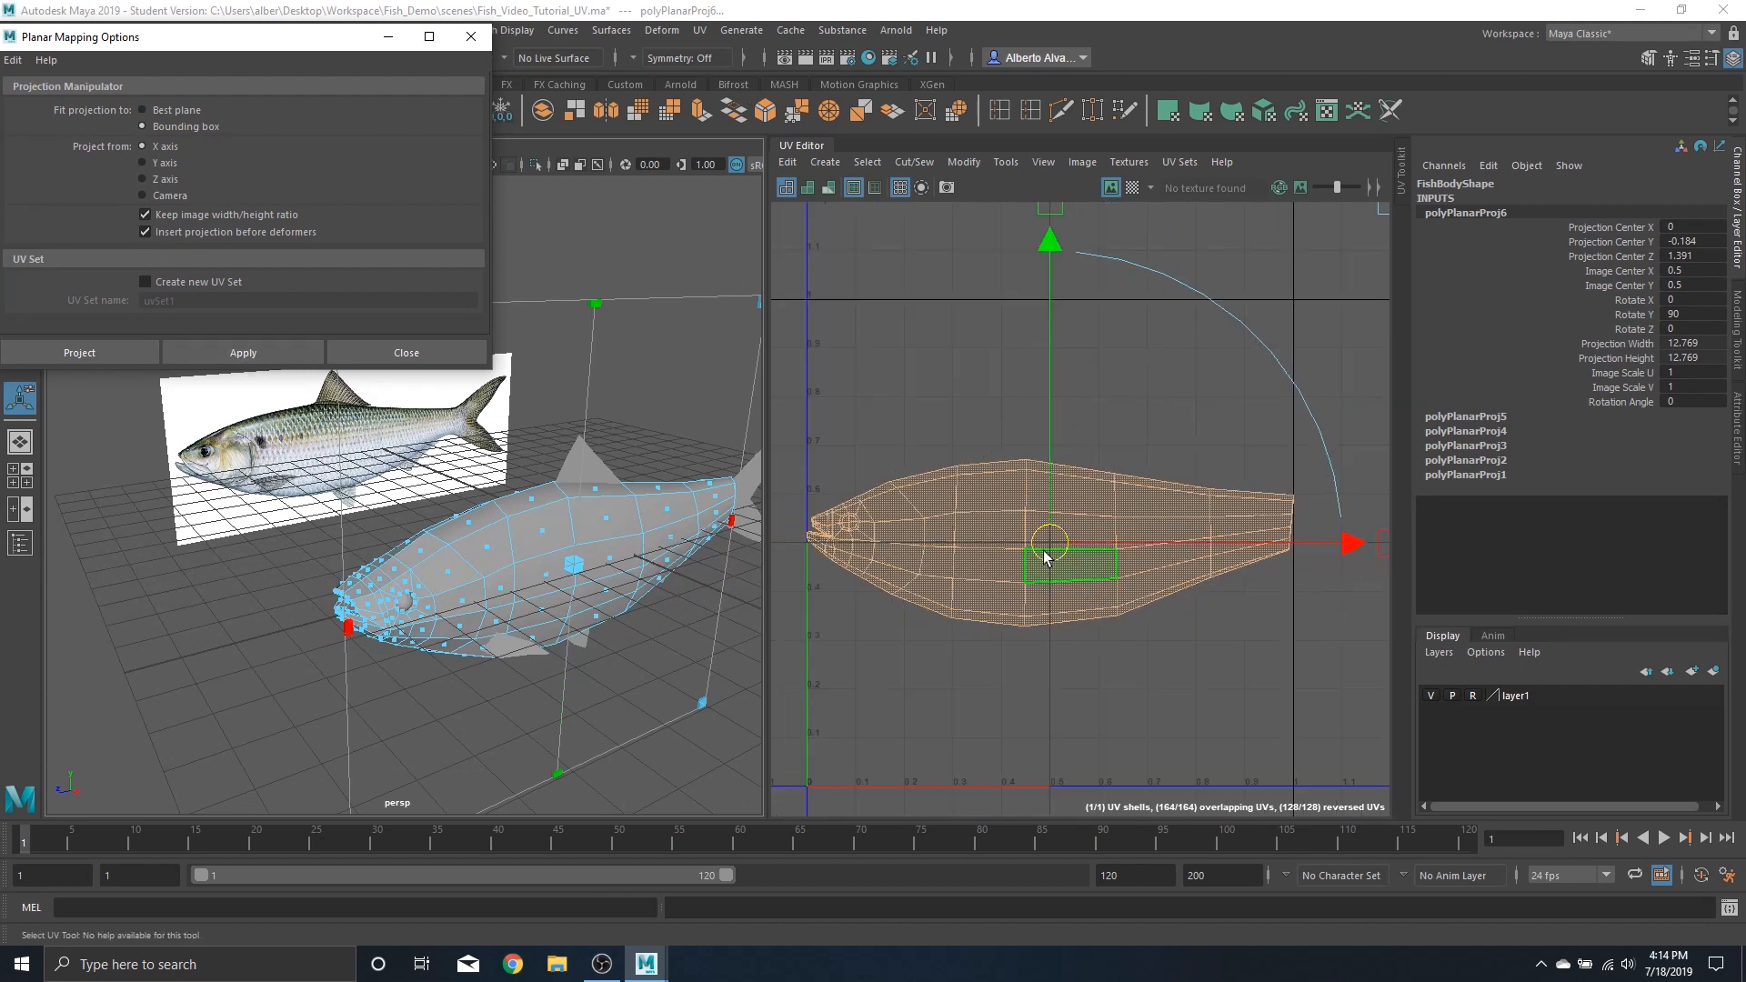
{"action": "left_click", "coordinate": [808, 188]}
{"action": "left_click", "coordinate": [942, 400]}
{"action": "scroll", "coordinate": [982, 602], "scroll_direction": "up", "scroll_amount": 2}
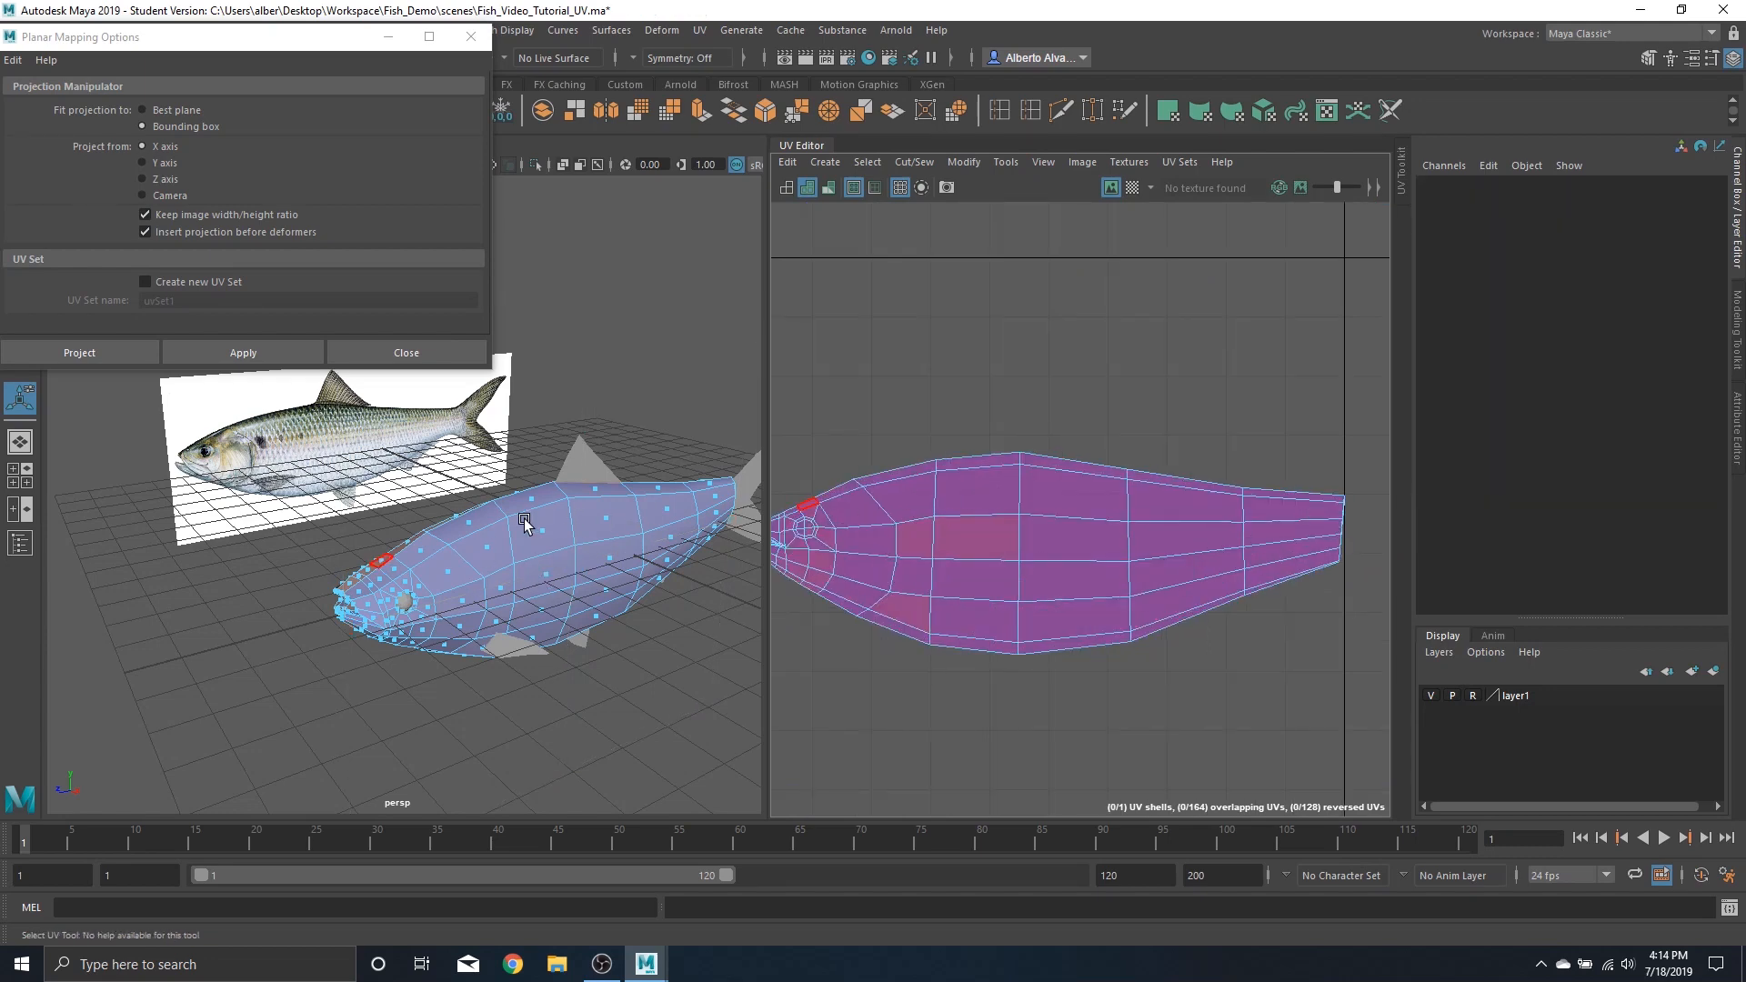
Select an edge along the fish body's upper seam
{"action": "left_click_drag", "start_coordinate": [525, 517], "coordinate": [482, 516], "text": "alt"}
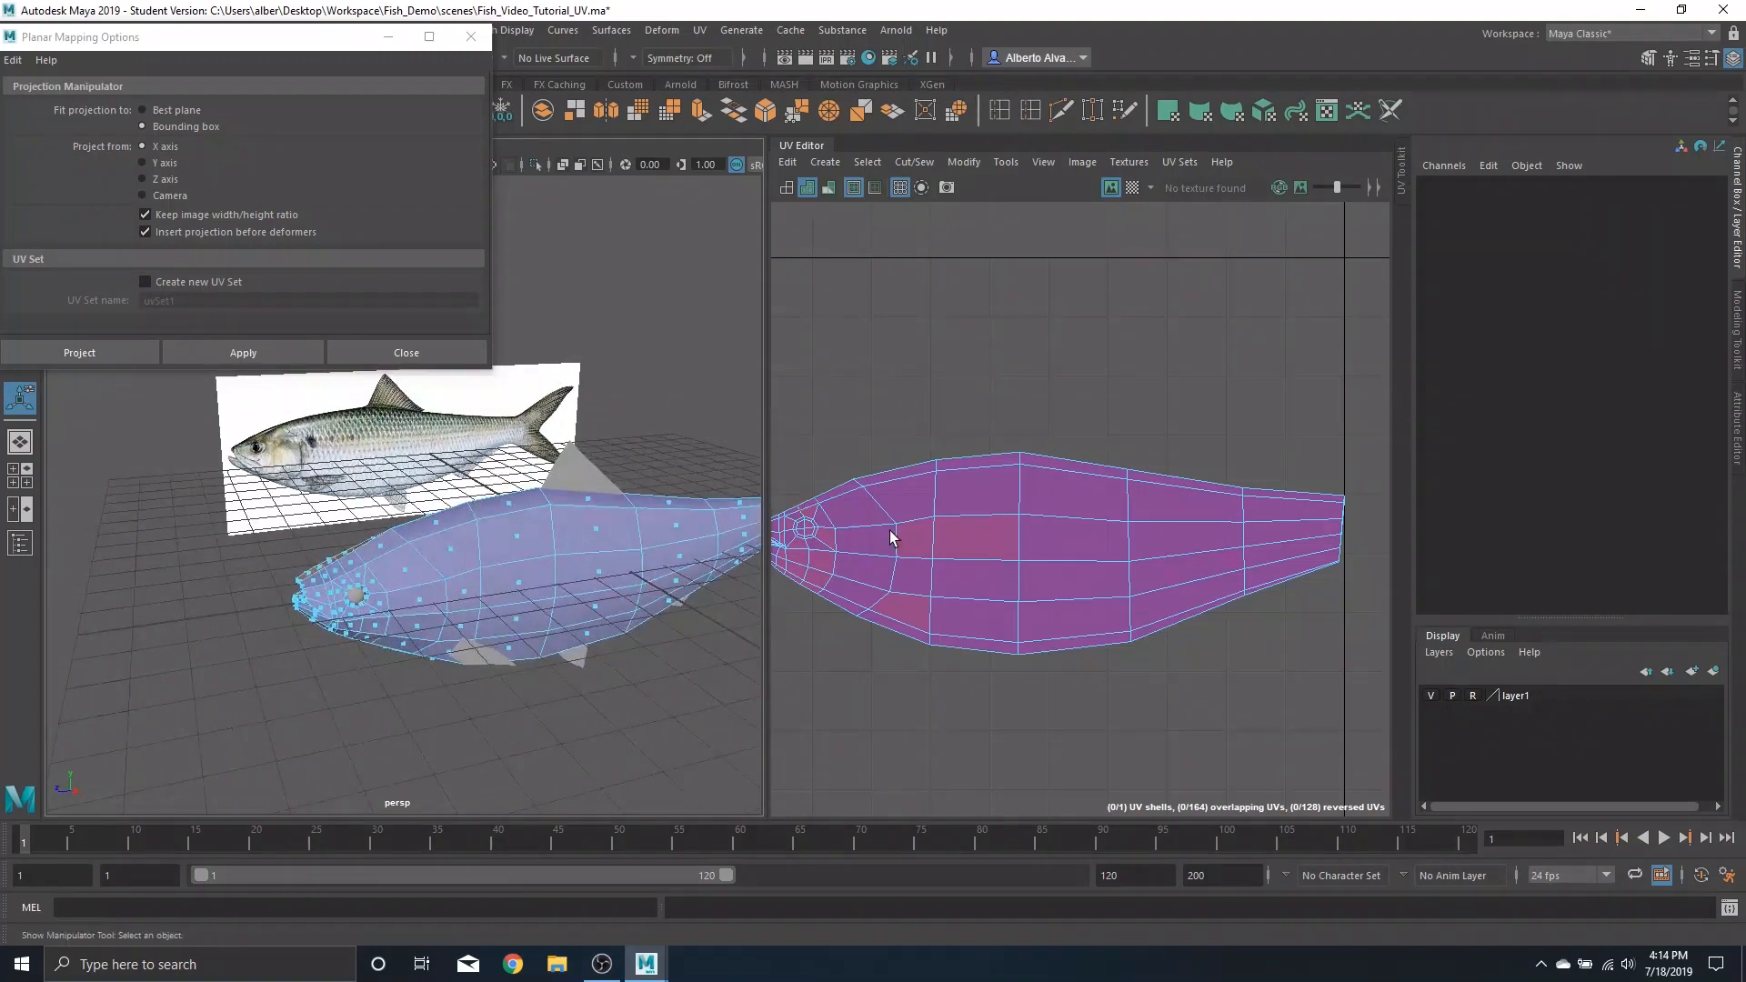
{"action": "left_click", "coordinate": [415, 570]}
{"action": "left_click_drag", "start_coordinate": [468, 581], "coordinate": [669, 549], "text": "alt"}
{"action": "middle_click_drag", "start_coordinate": [475, 538], "coordinate": [396, 554], "text": "alt"}
{"action": "scroll", "coordinate": [396, 554], "scroll_direction": "up", "scroll_amount": 5}
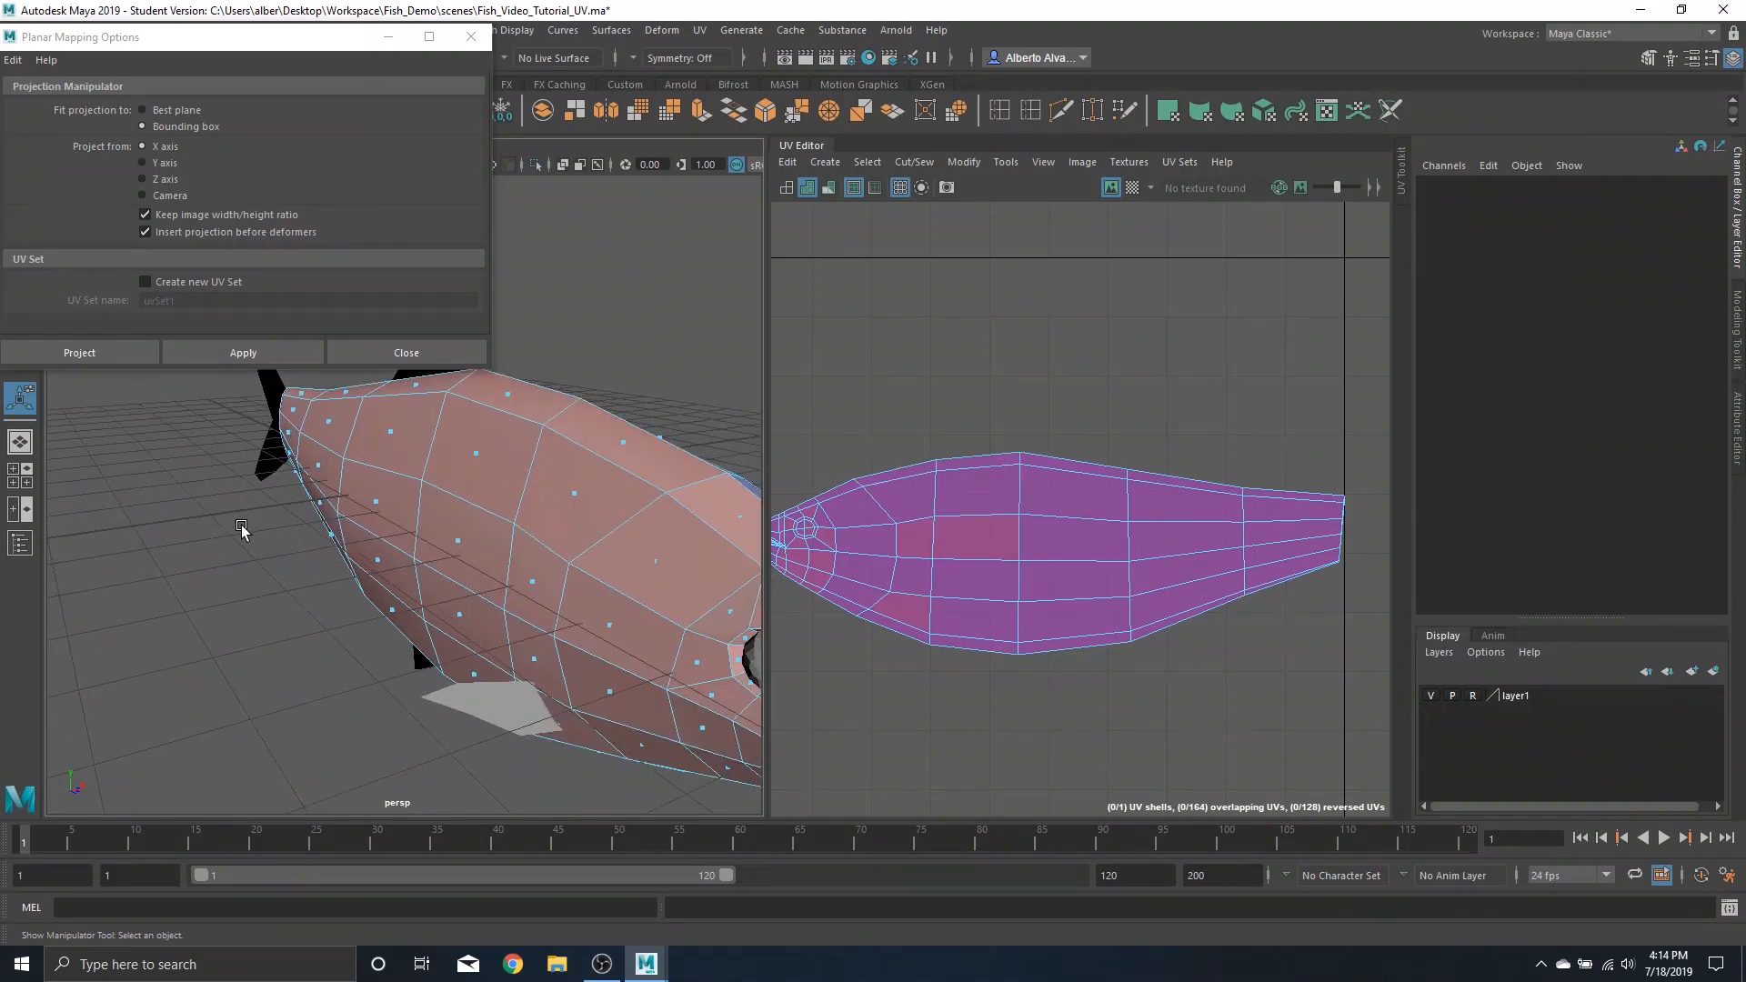
{"action": "left_click_drag", "start_coordinate": [598, 425], "coordinate": [451, 503], "text": "alt"}
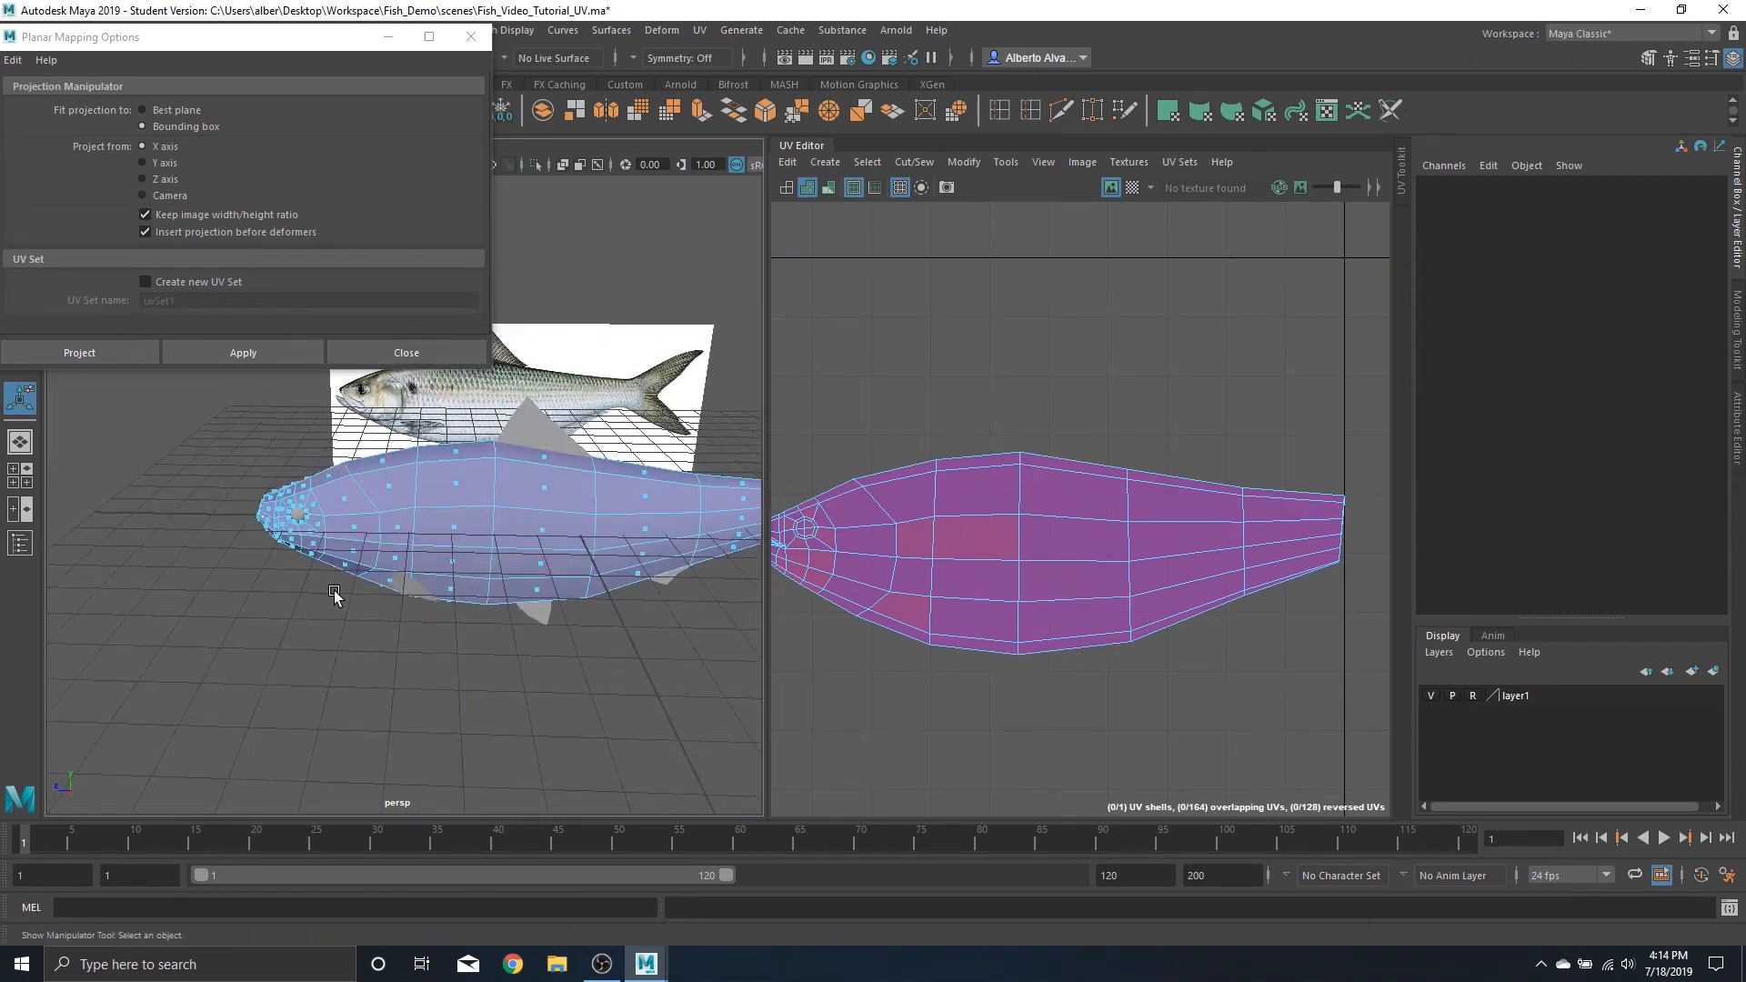
{"action": "scroll", "coordinate": [510, 538], "scroll_direction": "up", "scroll_amount": 3}
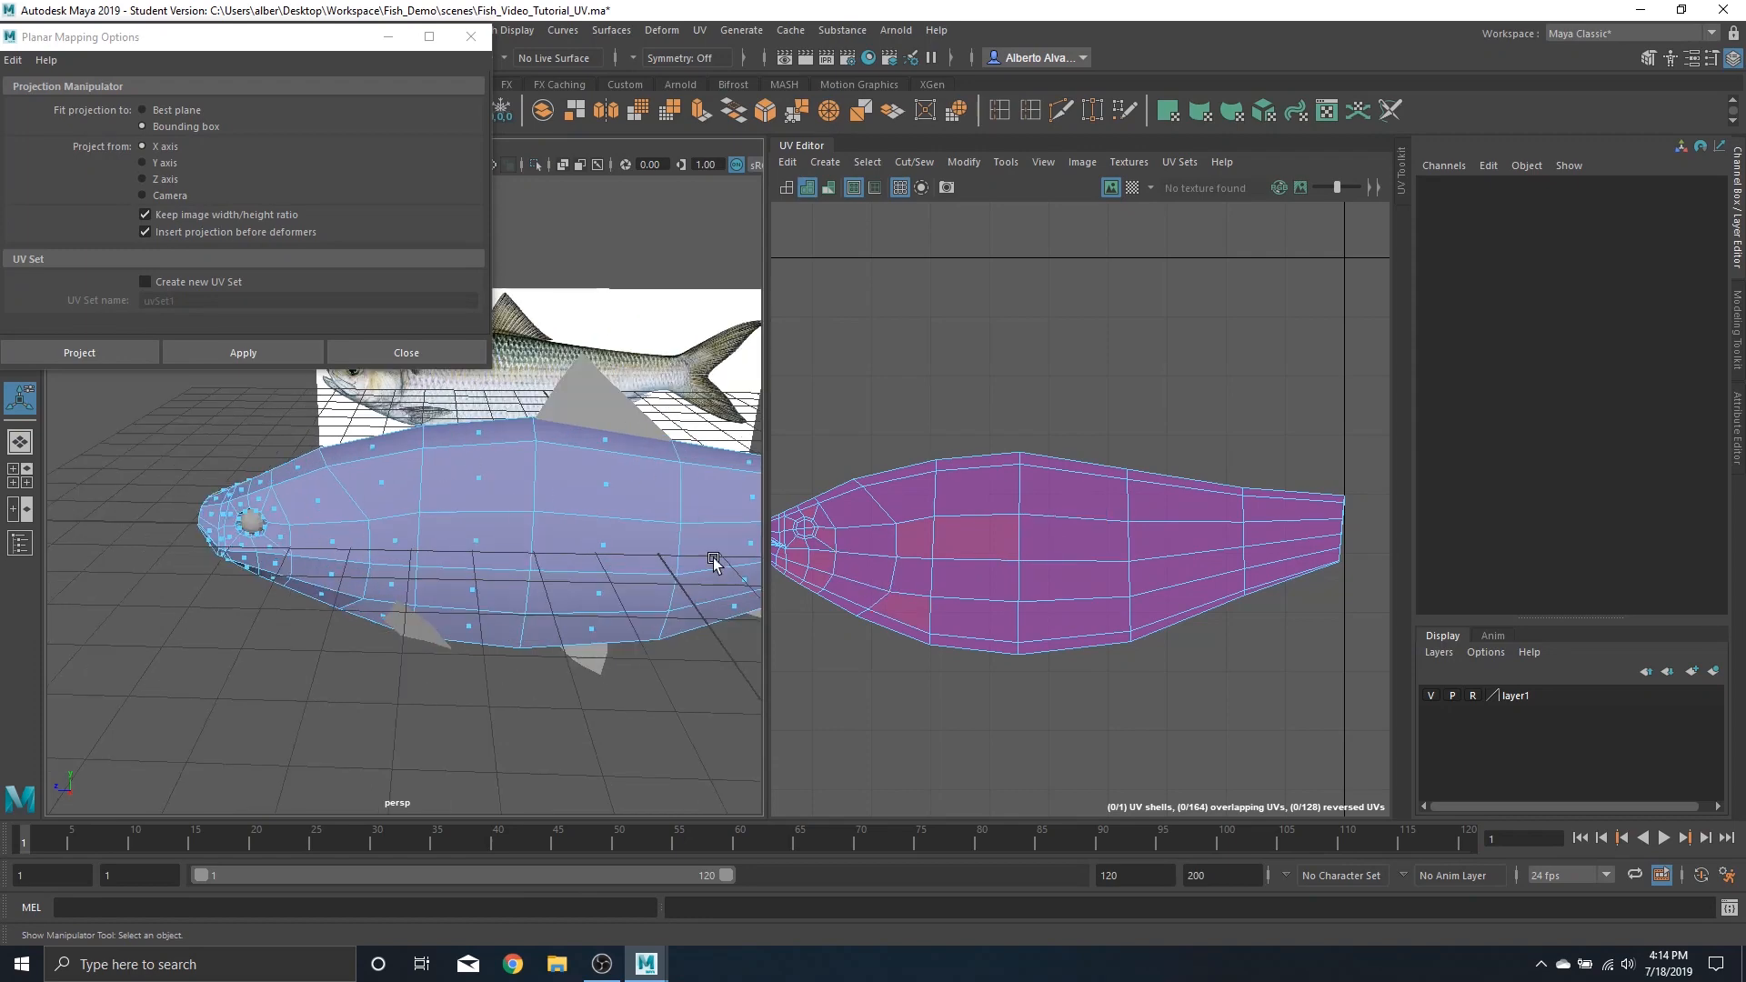
{"action": "mouse_move", "coordinate": [506, 511]}
{"action": "left_mouse_down", "text": "alt"}
{"action": "mouse_move", "coordinate": [491, 542]}
{"action": "mouse_move", "coordinate": [576, 538]}
{"action": "mouse_move", "coordinate": [512, 533]}
{"action": "left_mouse_up", "text": "alt"}
{"action": "scroll", "coordinate": [496, 533], "scroll_direction": "up", "scroll_amount": 4}
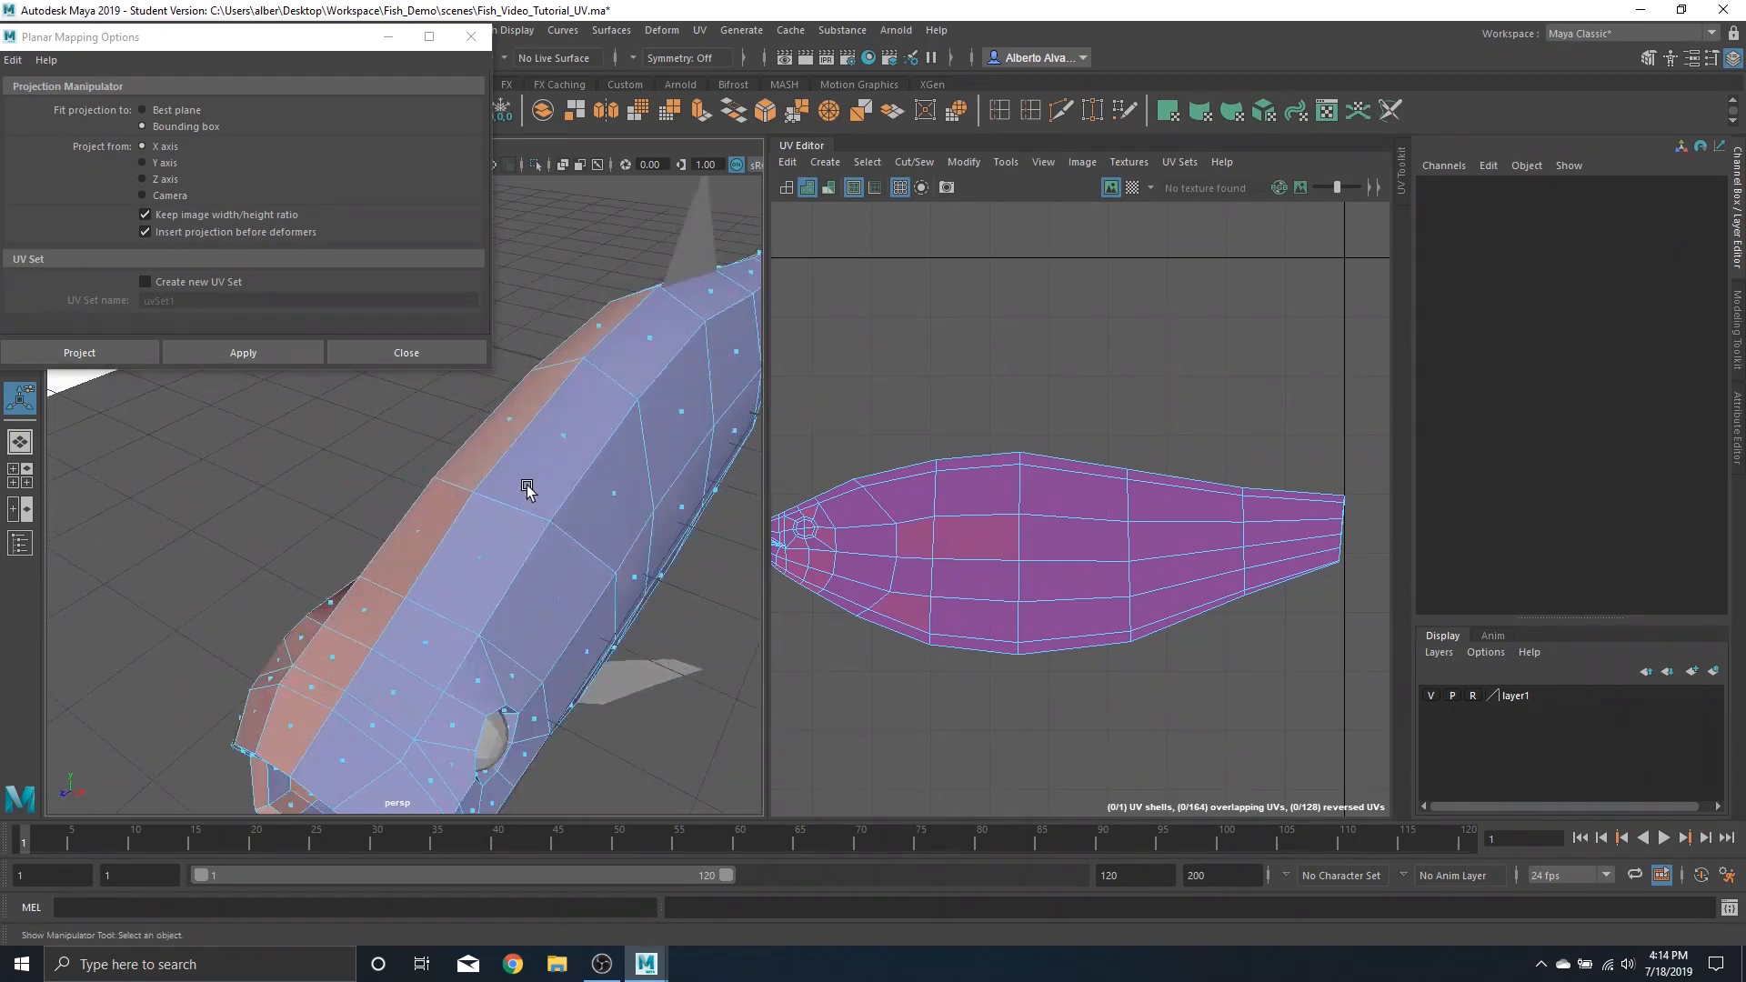
{"action": "right_click_drag", "start_coordinate": [528, 484], "coordinate": [520, 331]}
{"action": "left_click", "coordinate": [521, 435]}
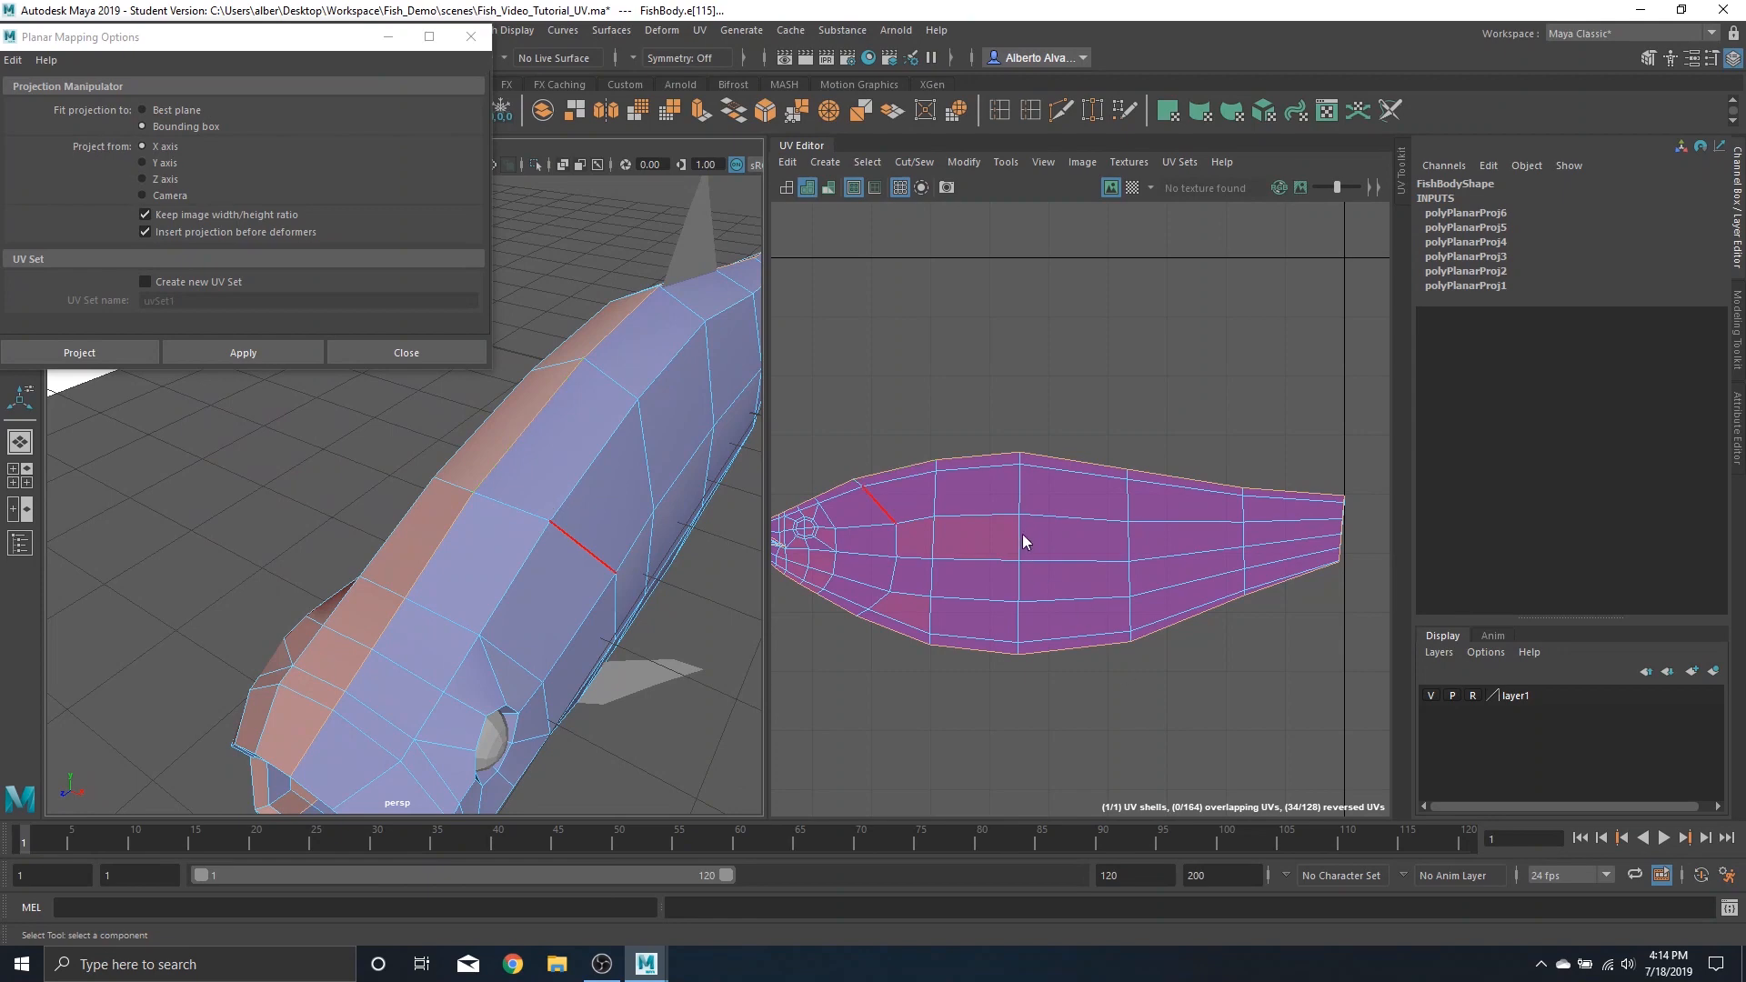
Cut the UVs along the selected upper seam edges of the fish body
{"action": "right_click_drag", "start_coordinate": [1022, 533], "coordinate": [1023, 539], "text": "shift"}
{"action": "left_click_drag", "start_coordinate": [336, 526], "coordinate": [507, 591], "text": "alt"}
{"action": "scroll", "coordinate": [960, 566], "scroll_direction": "down", "scroll_amount": 3}
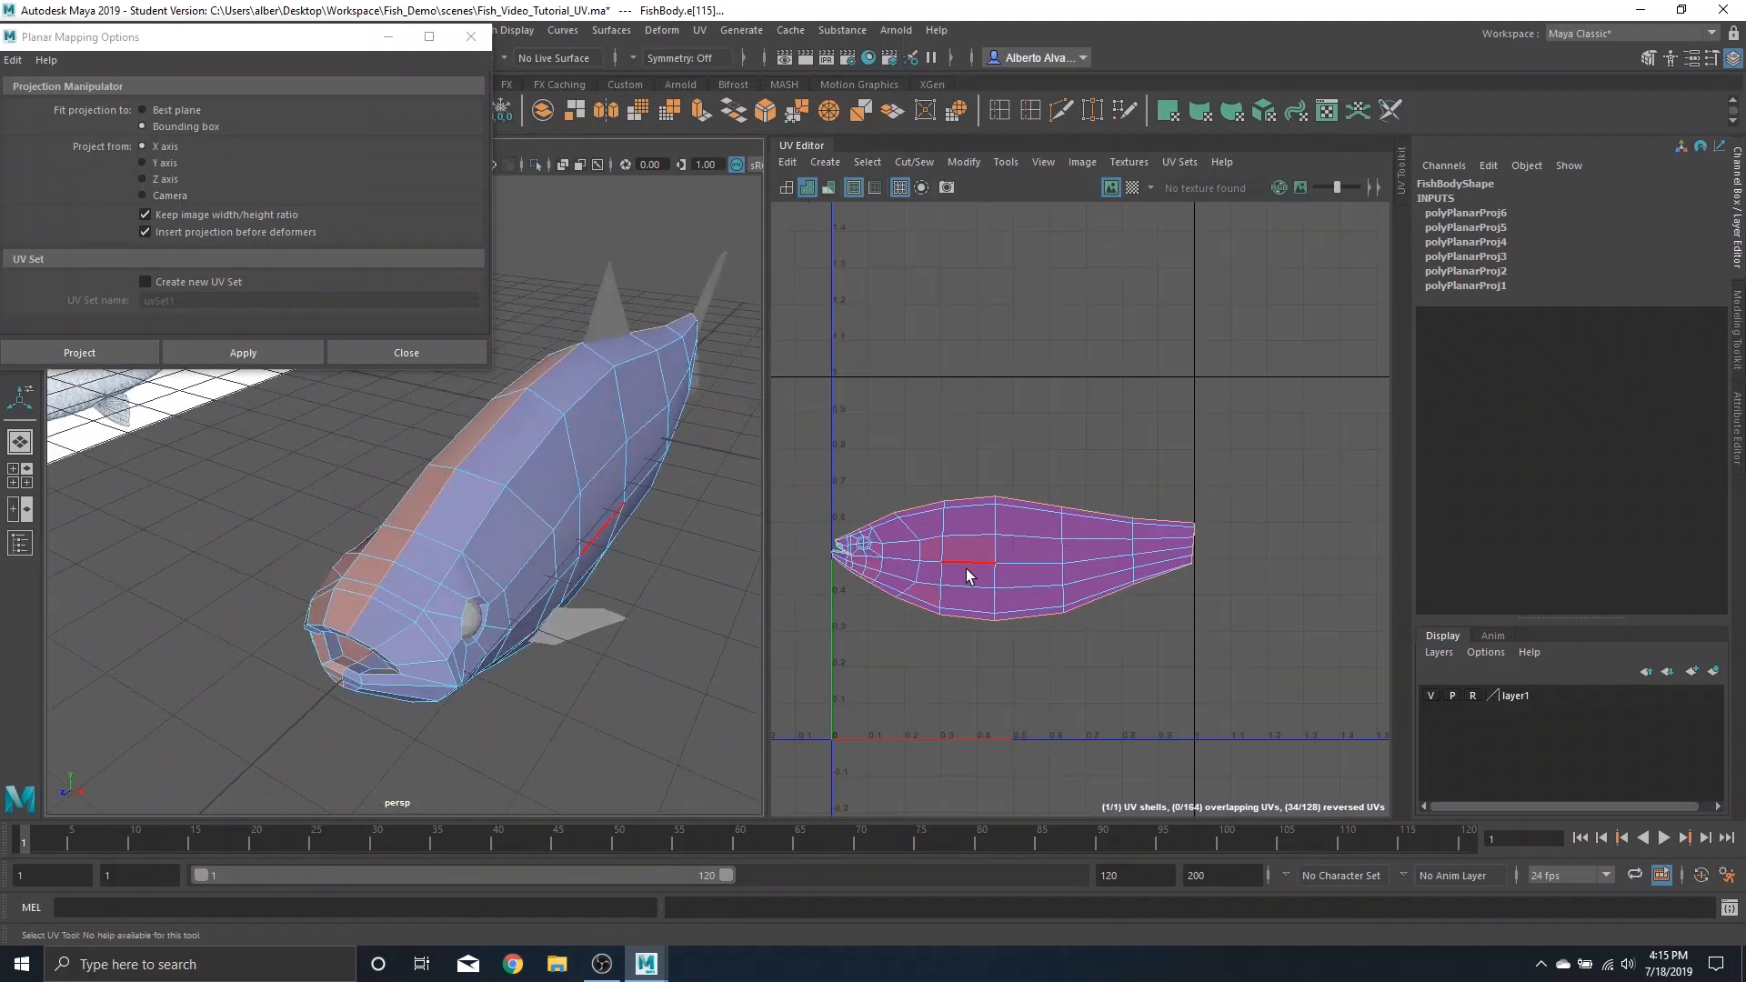
{"action": "middle_click_drag", "start_coordinate": [970, 560], "coordinate": [1100, 436], "text": "alt"}
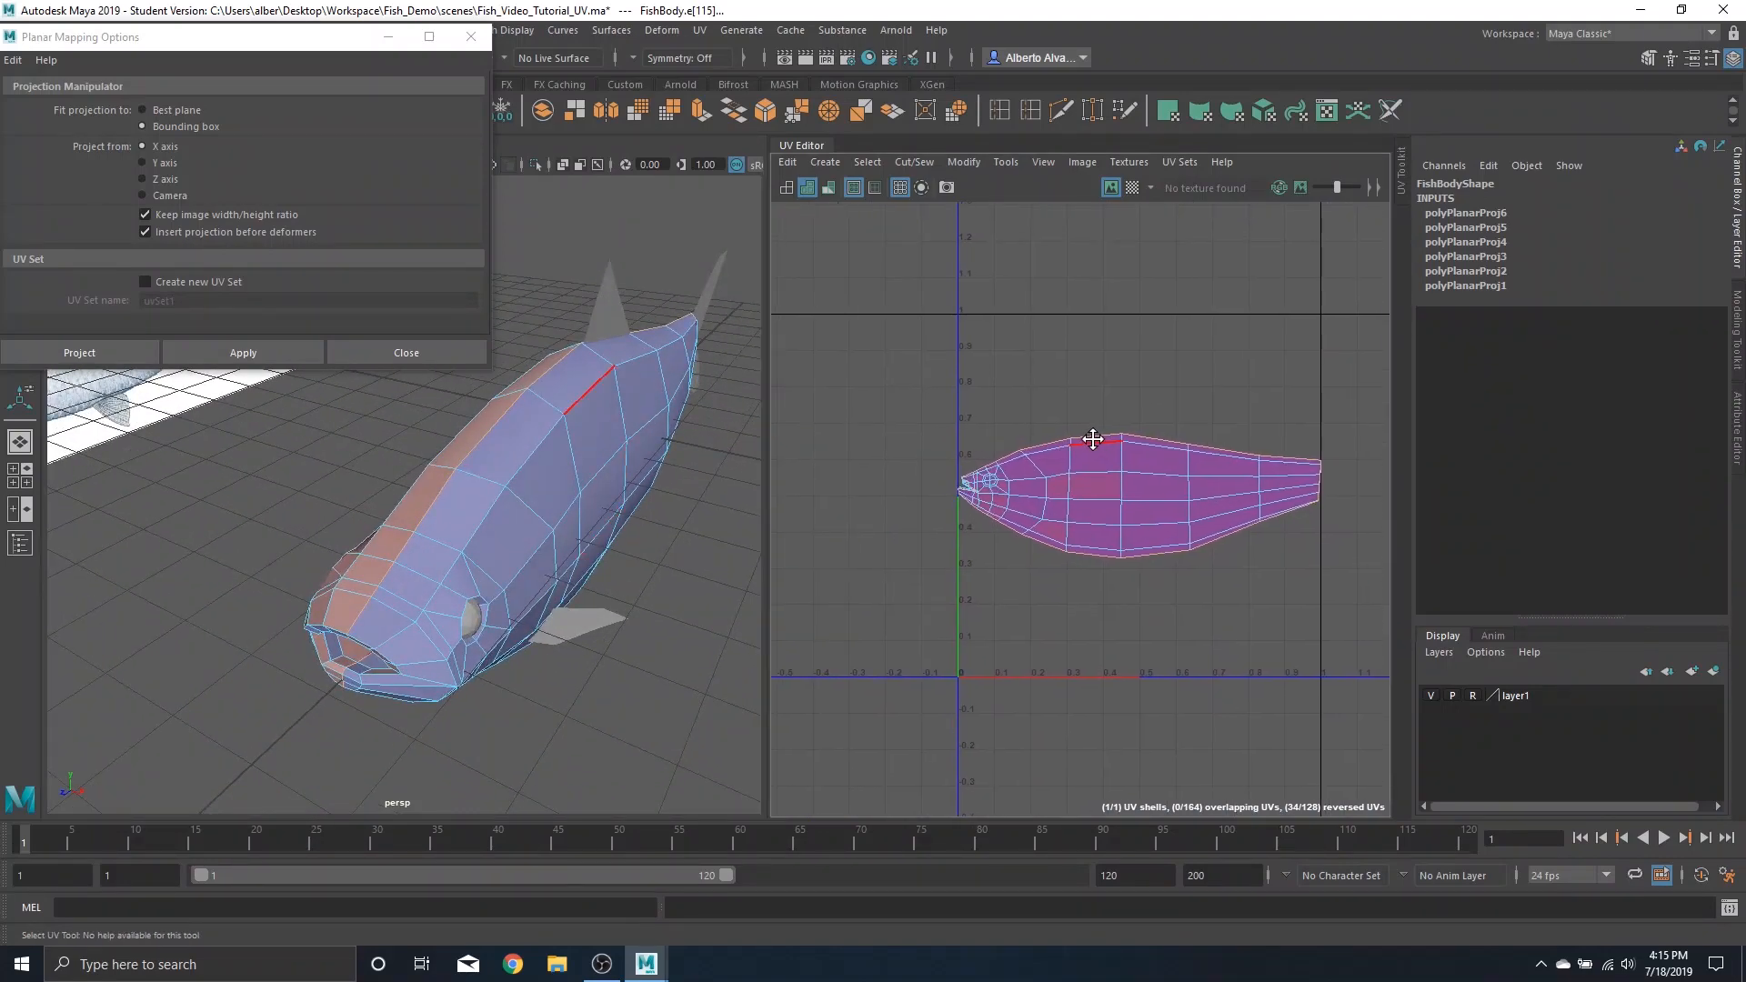
{"action": "right_click_drag", "start_coordinate": [1116, 463], "coordinate": [972, 505], "text": "shift"}
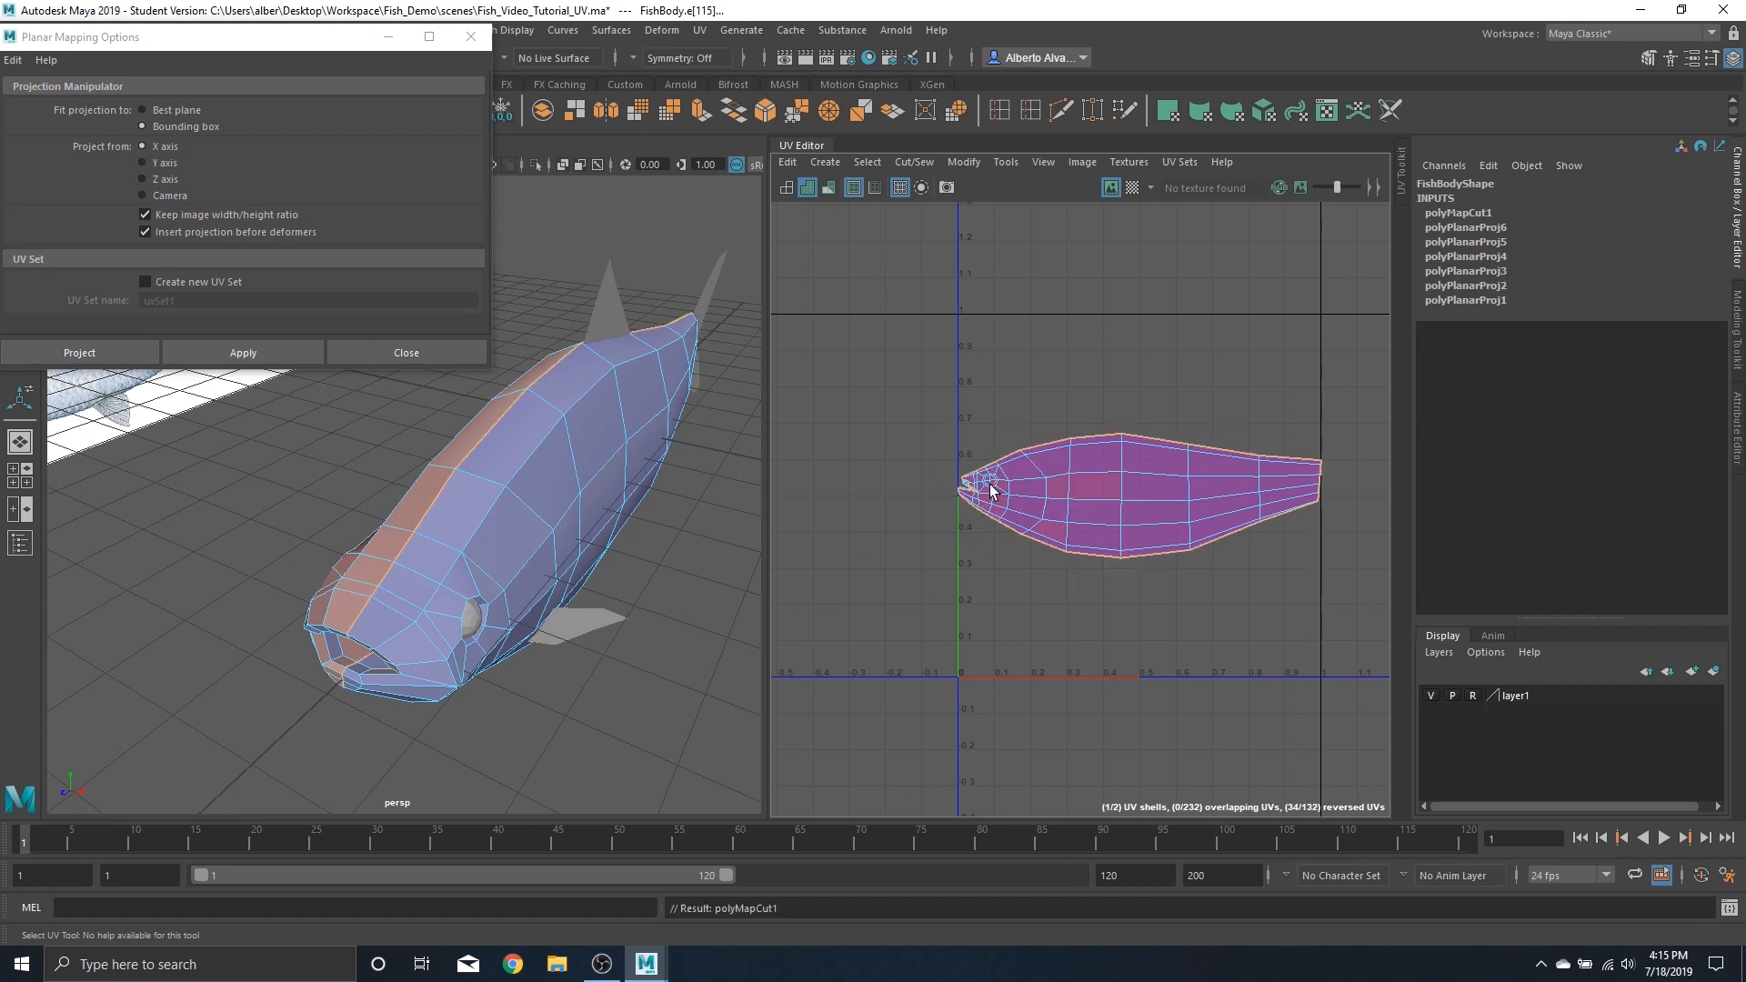
Select the faces of one UV shell and move that shell upward above the other
{"action": "left_click", "coordinate": [687, 617]}
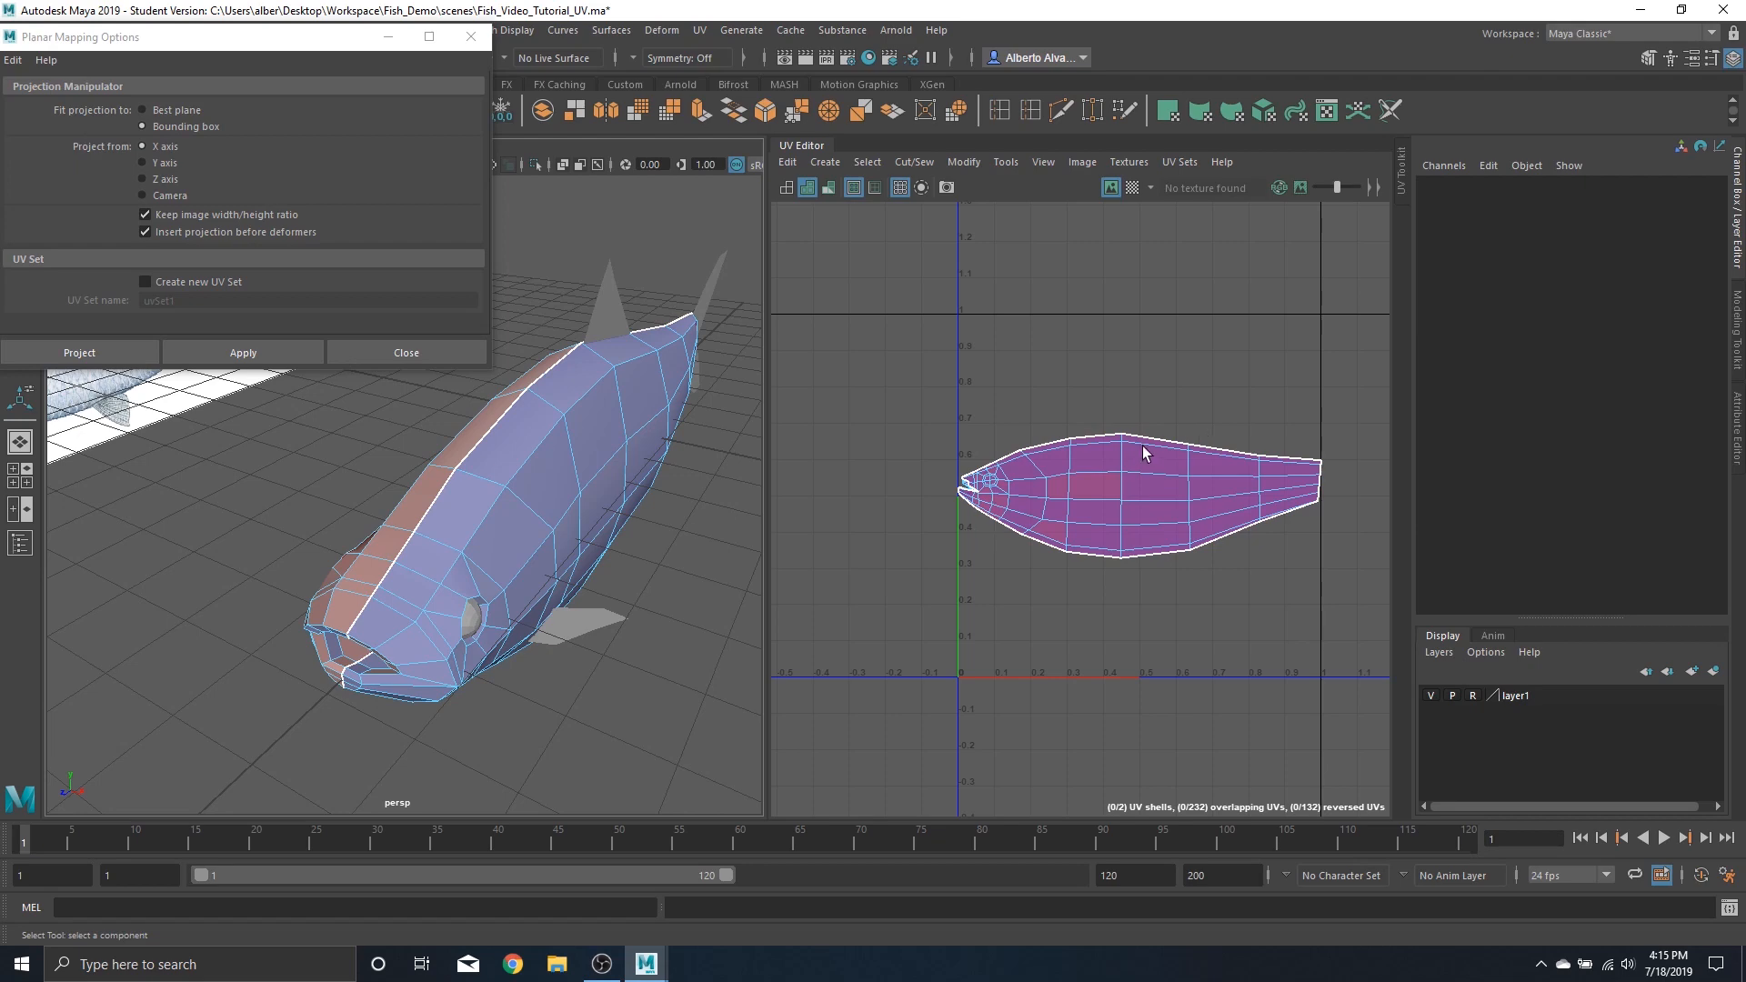
{"action": "right_click_drag", "start_coordinate": [1078, 489], "coordinate": [1168, 503]}
{"action": "left_click", "coordinate": [1131, 491]}
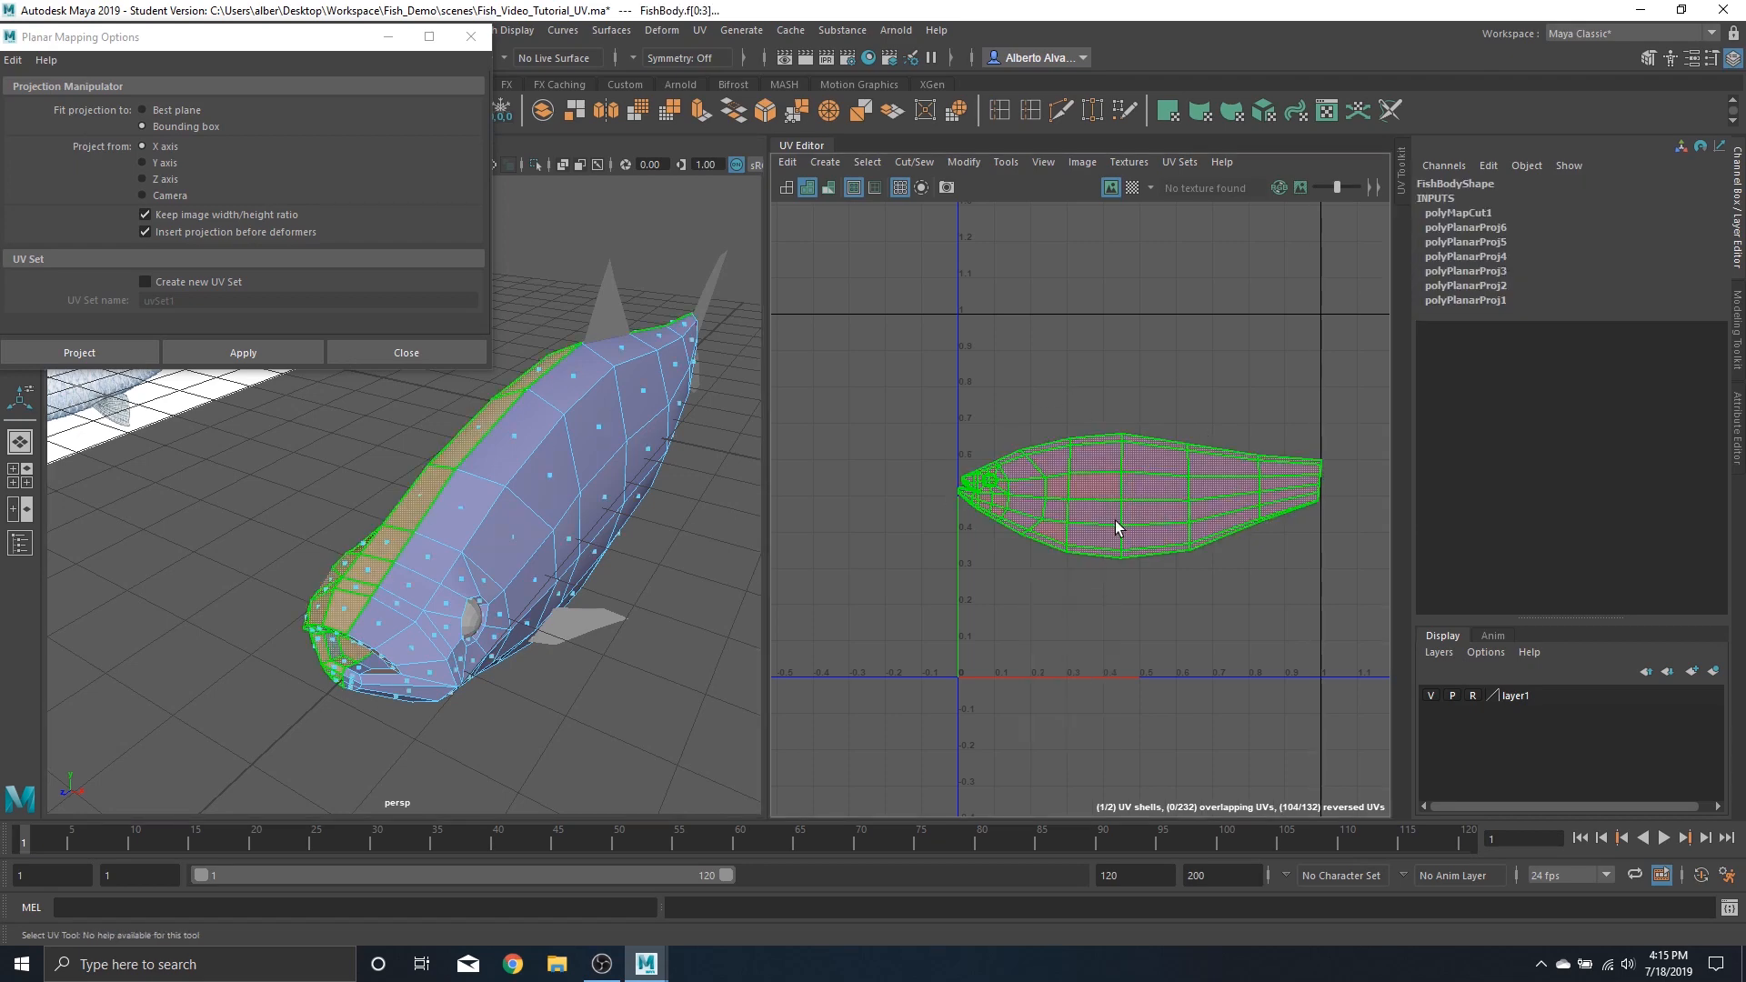
{"action": "key", "text": "w"}
{"action": "left_click_drag", "start_coordinate": [1139, 498], "coordinate": [1134, 338]}
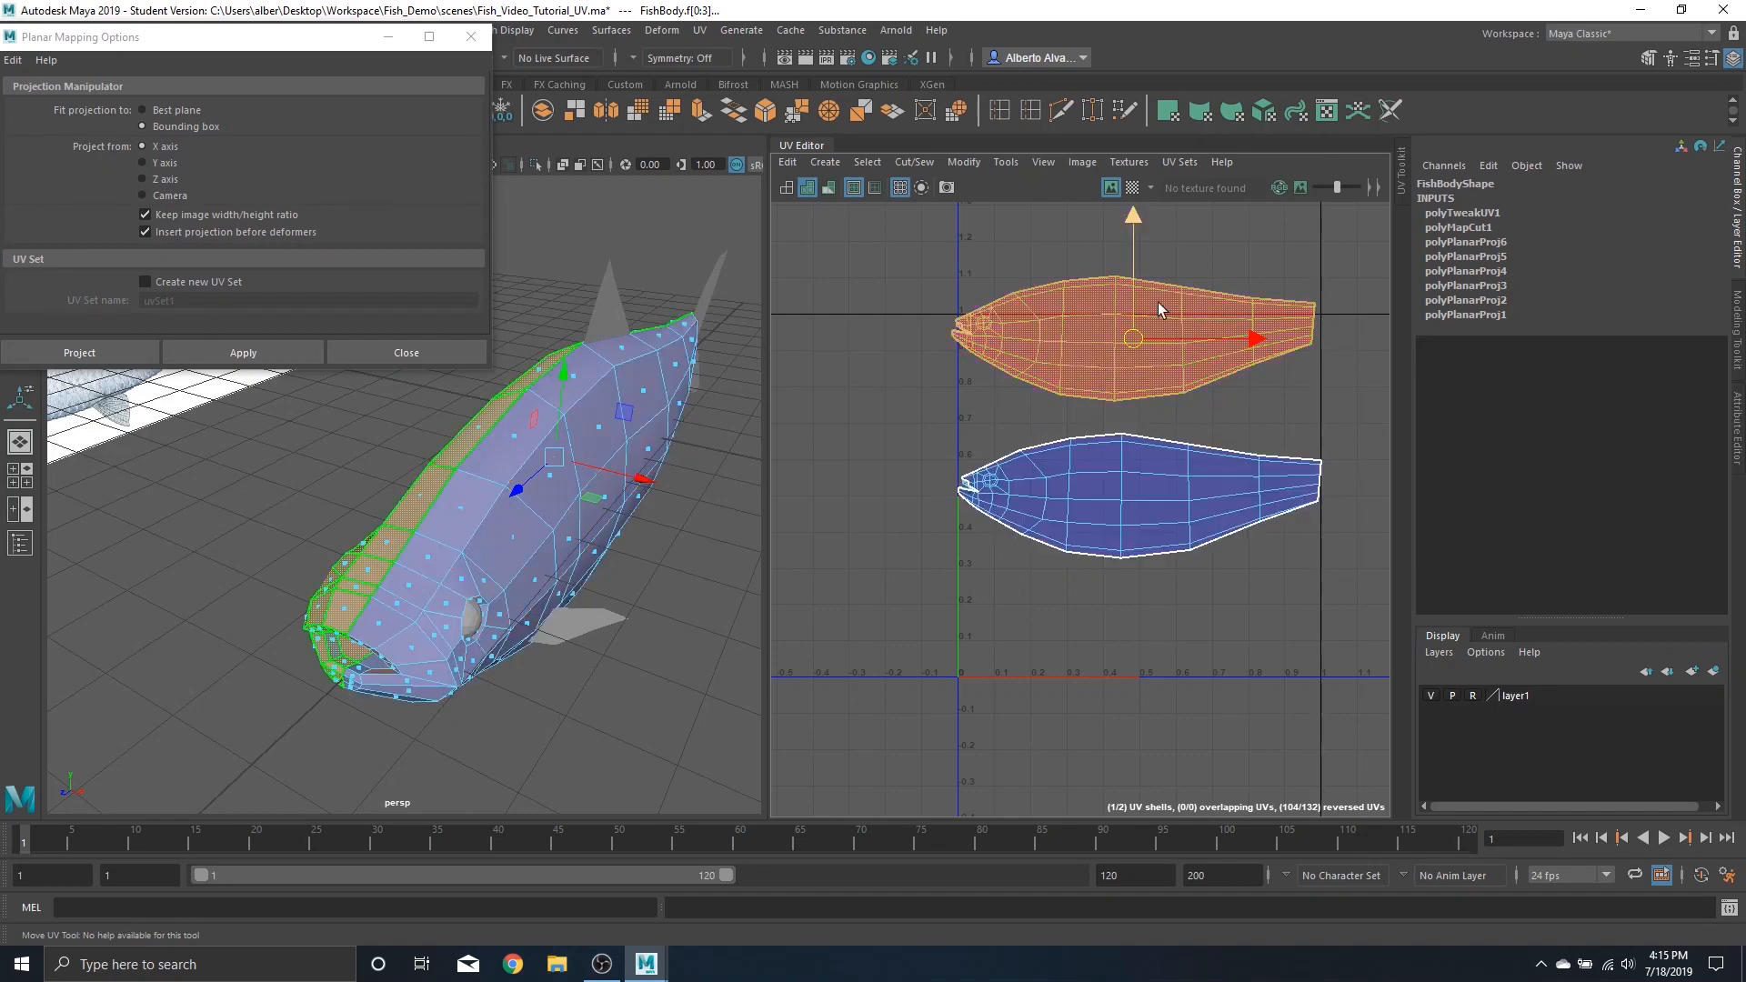
Select the edge loop behind the fish's head and cut the UVs along it
{"action": "right_click", "coordinate": [1058, 329]}
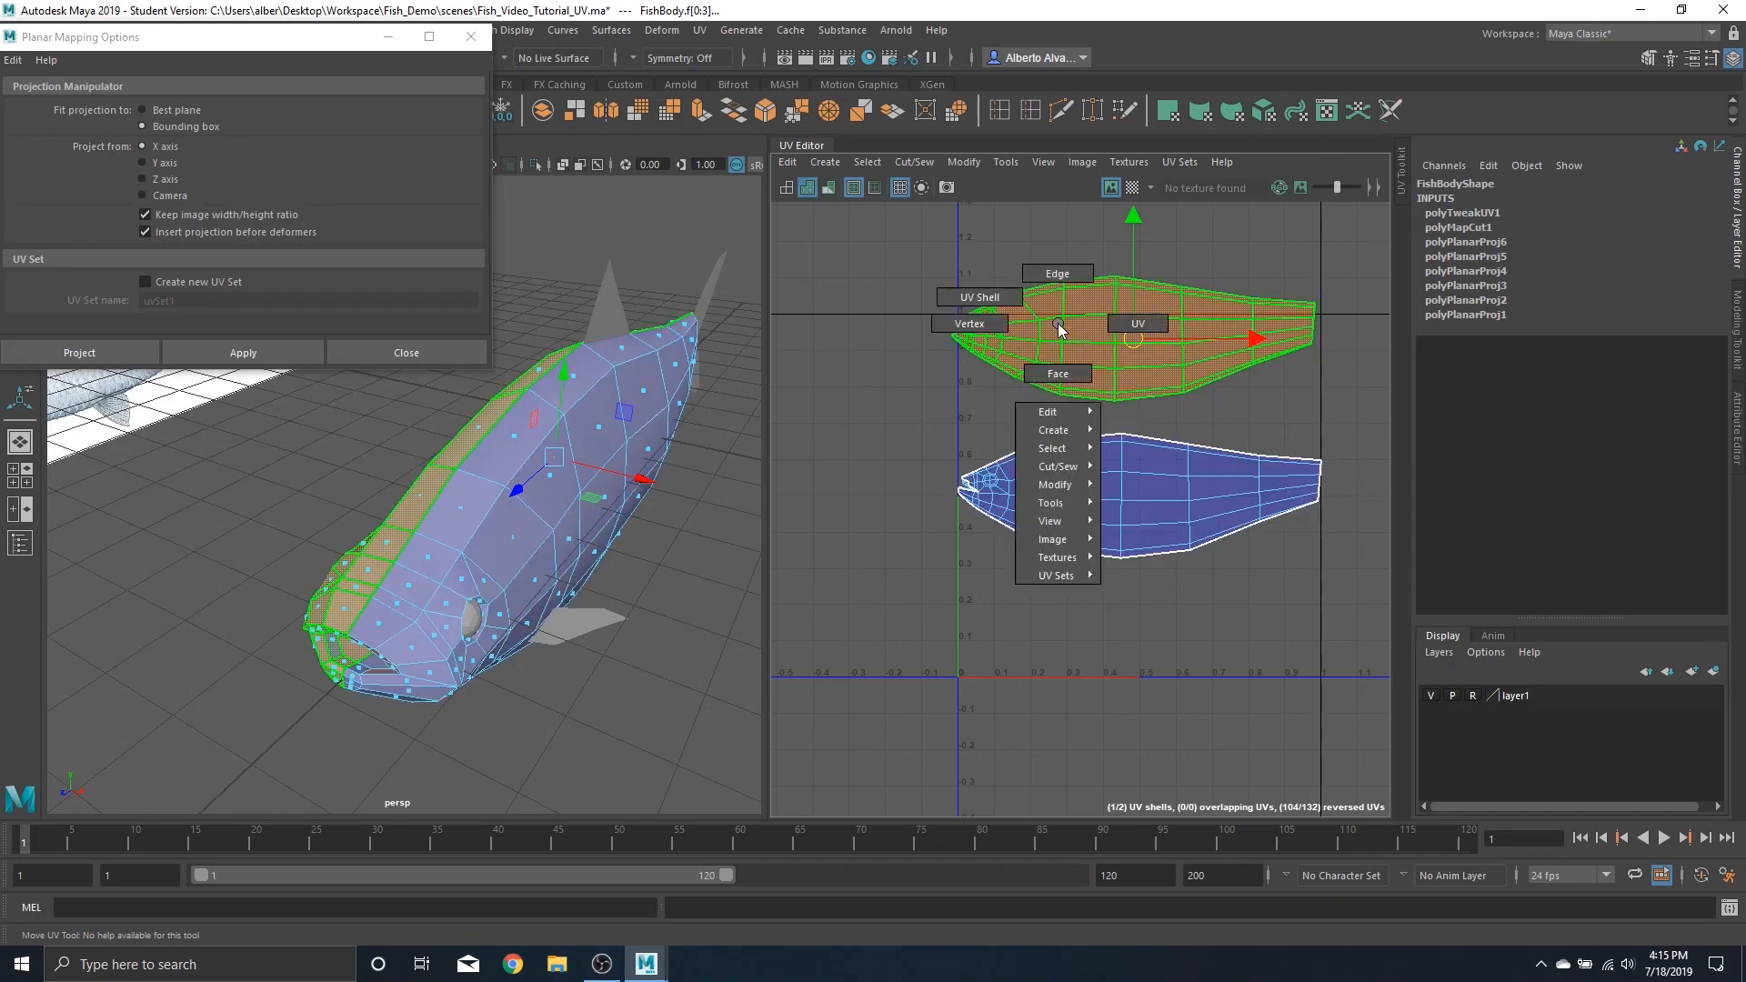
{"action": "right_click_drag", "start_coordinate": [1057, 324], "coordinate": [1061, 240]}
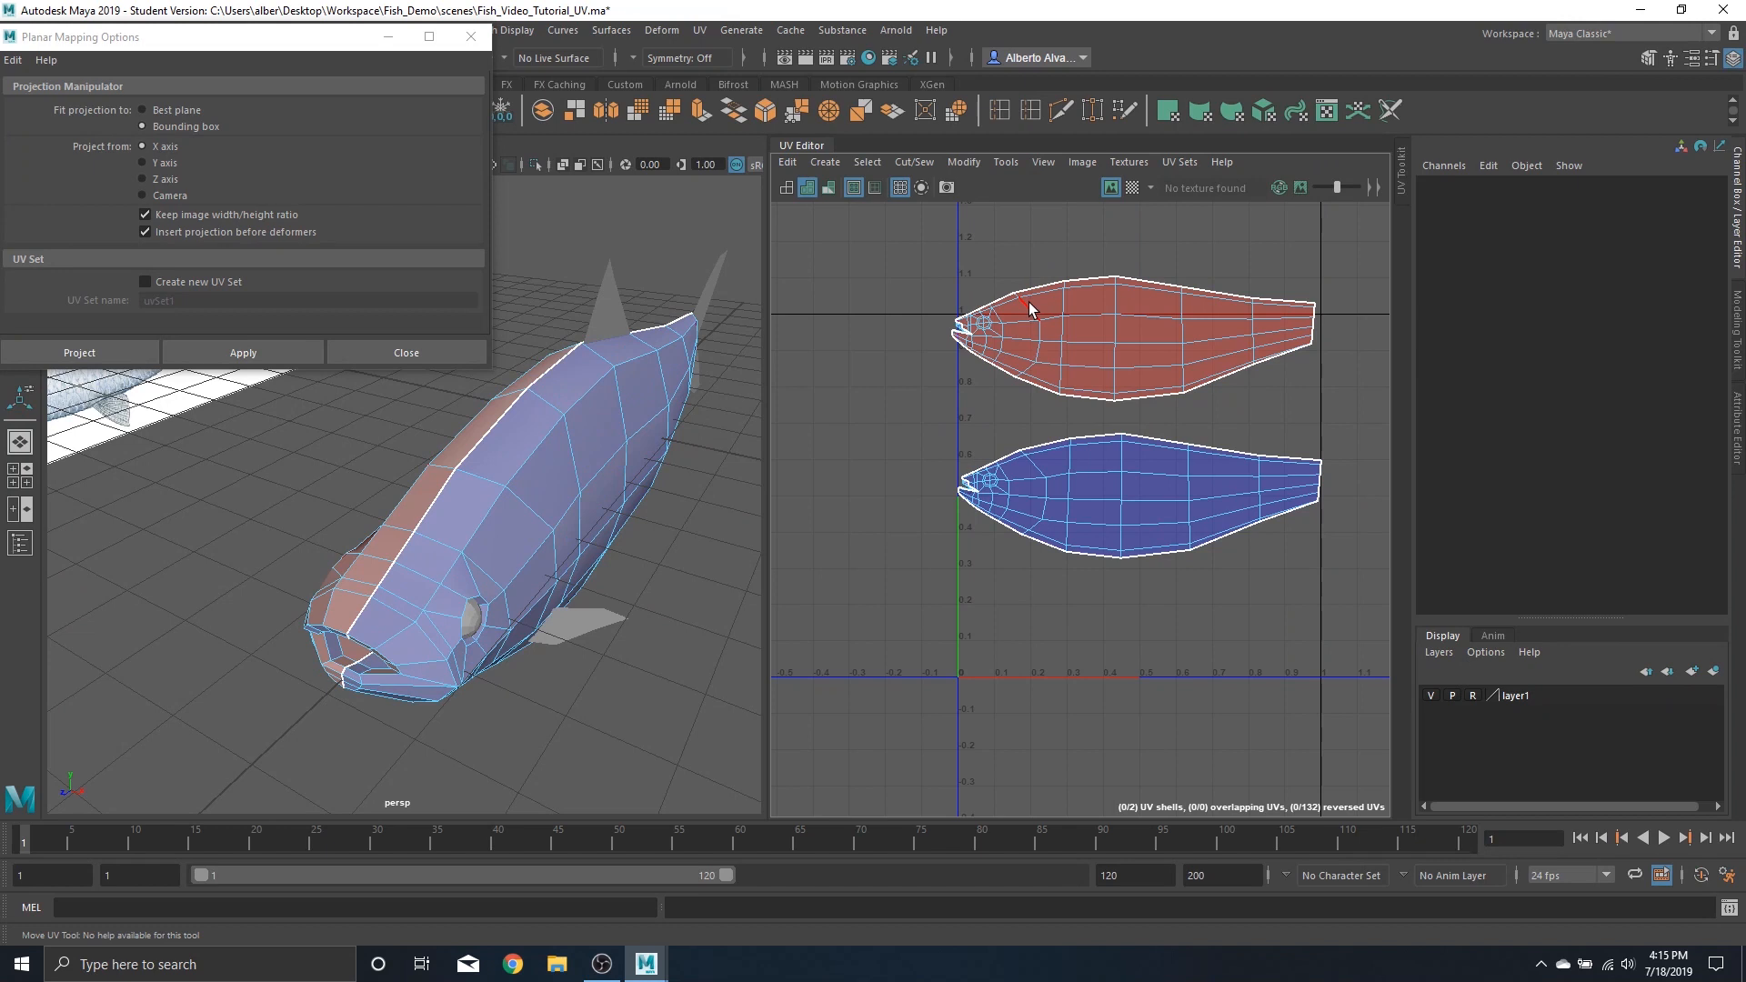
{"action": "left_click", "coordinate": [1029, 302]}
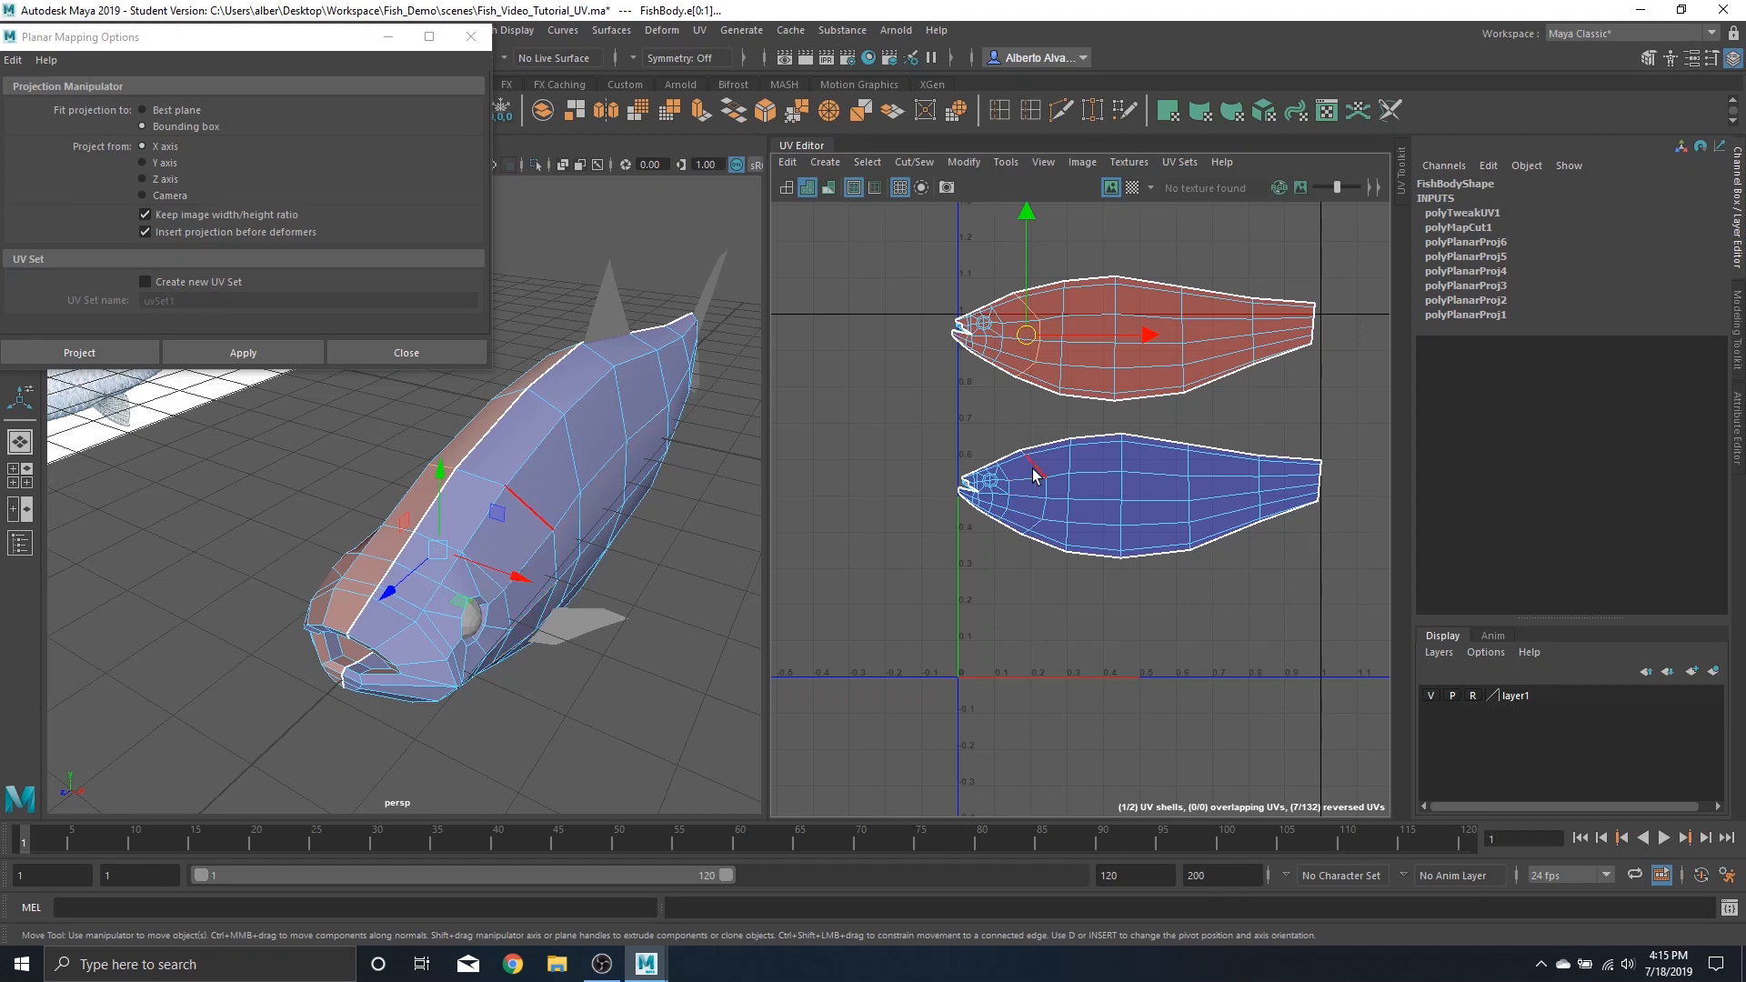
{"action": "right_click_drag", "start_coordinate": [526, 461], "coordinate": [546, 297]}
{"action": "double_click", "coordinate": [530, 494]}
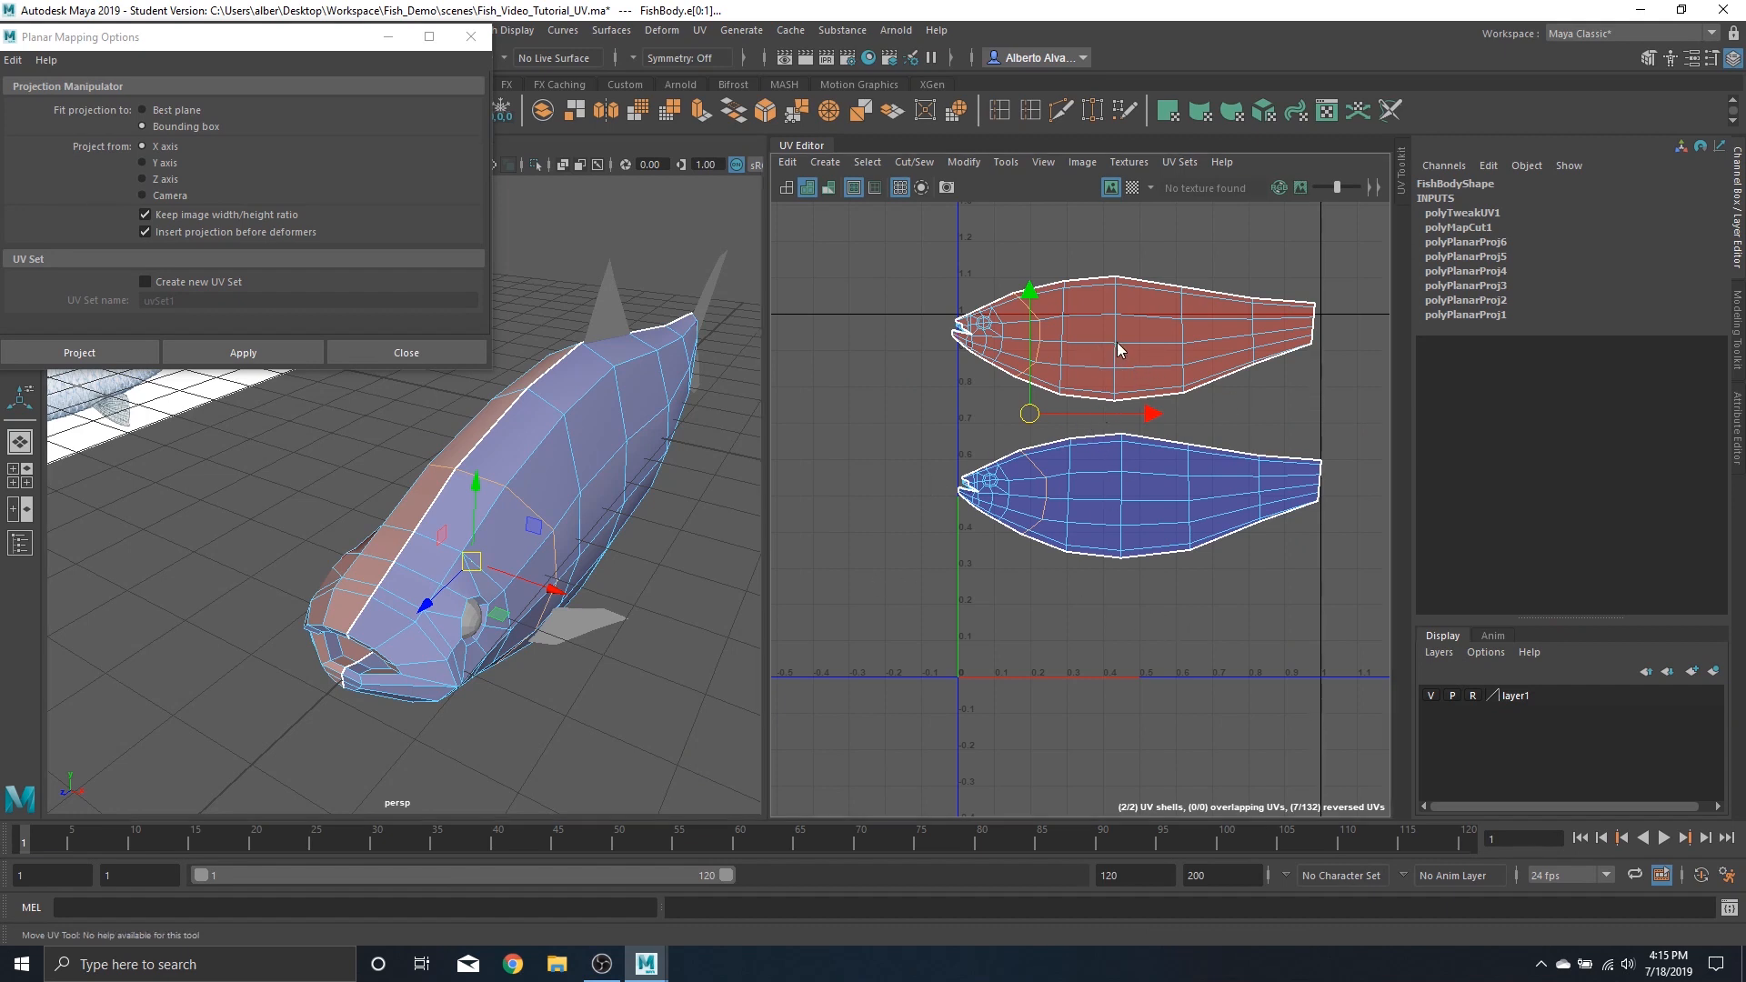
{"action": "right_click_drag", "start_coordinate": [1116, 341], "coordinate": [1049, 387], "text": "shift"}
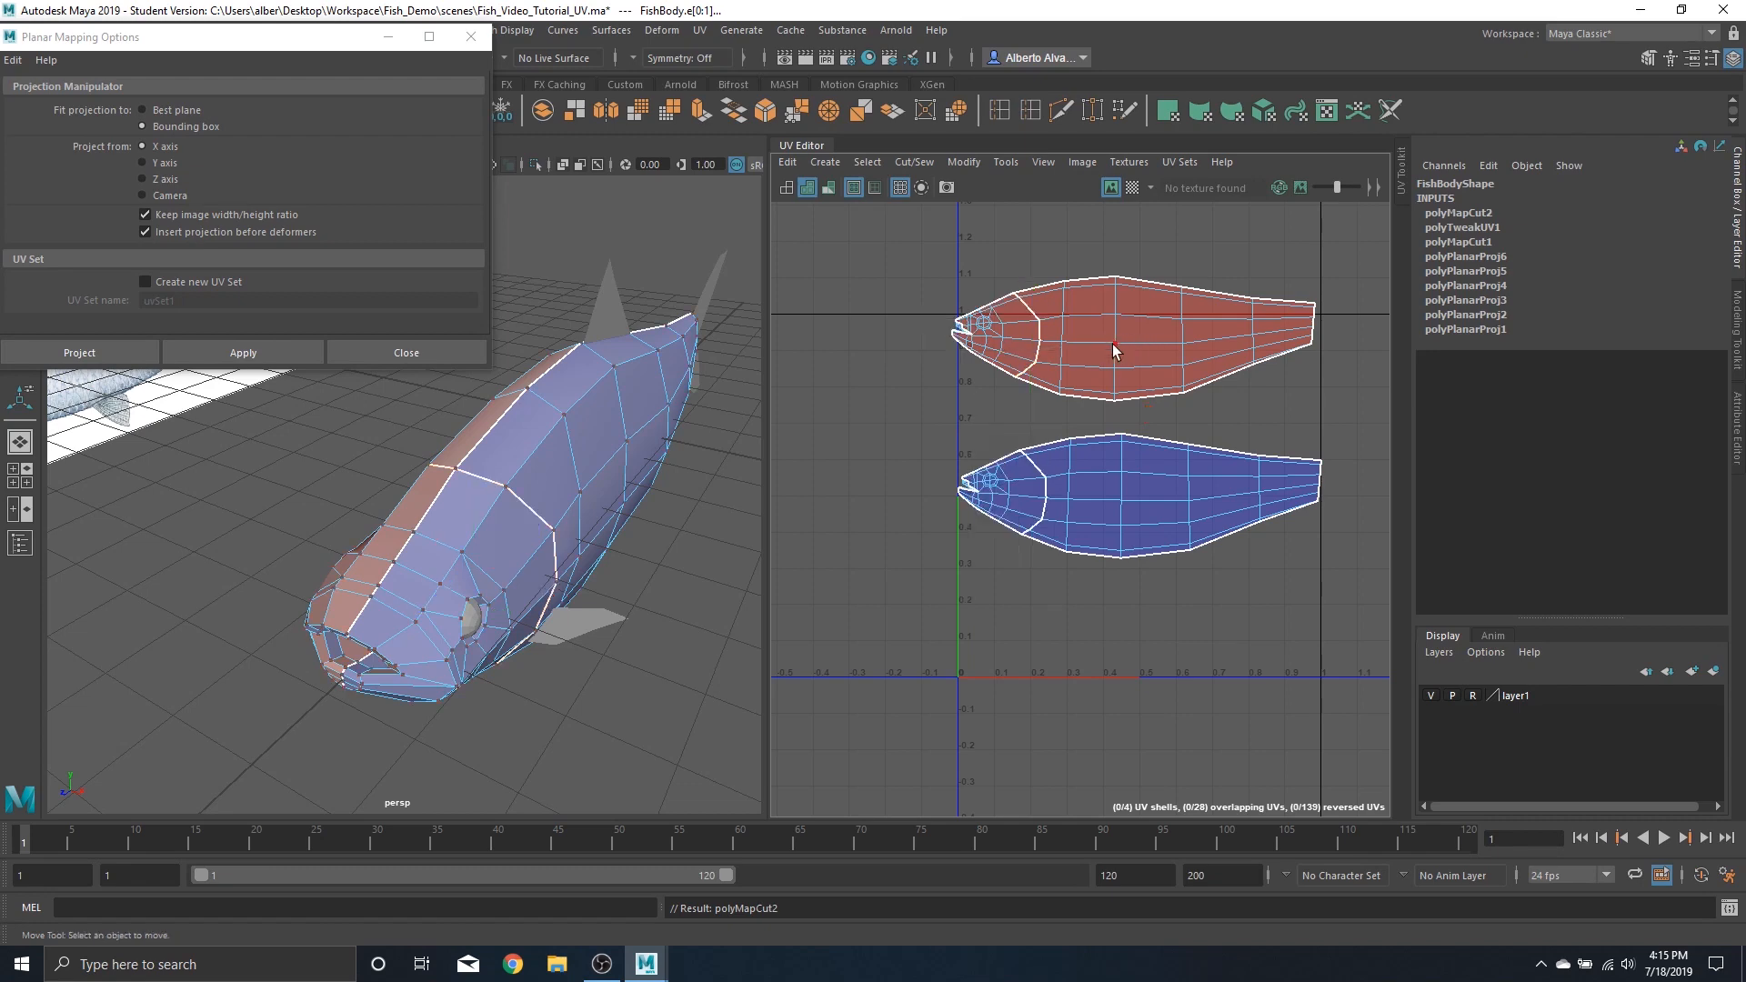
Move both head UV shells to the left, away from the body shells
{"action": "left_click", "coordinate": [989, 334]}
{"action": "left_click", "coordinate": [1015, 357]}
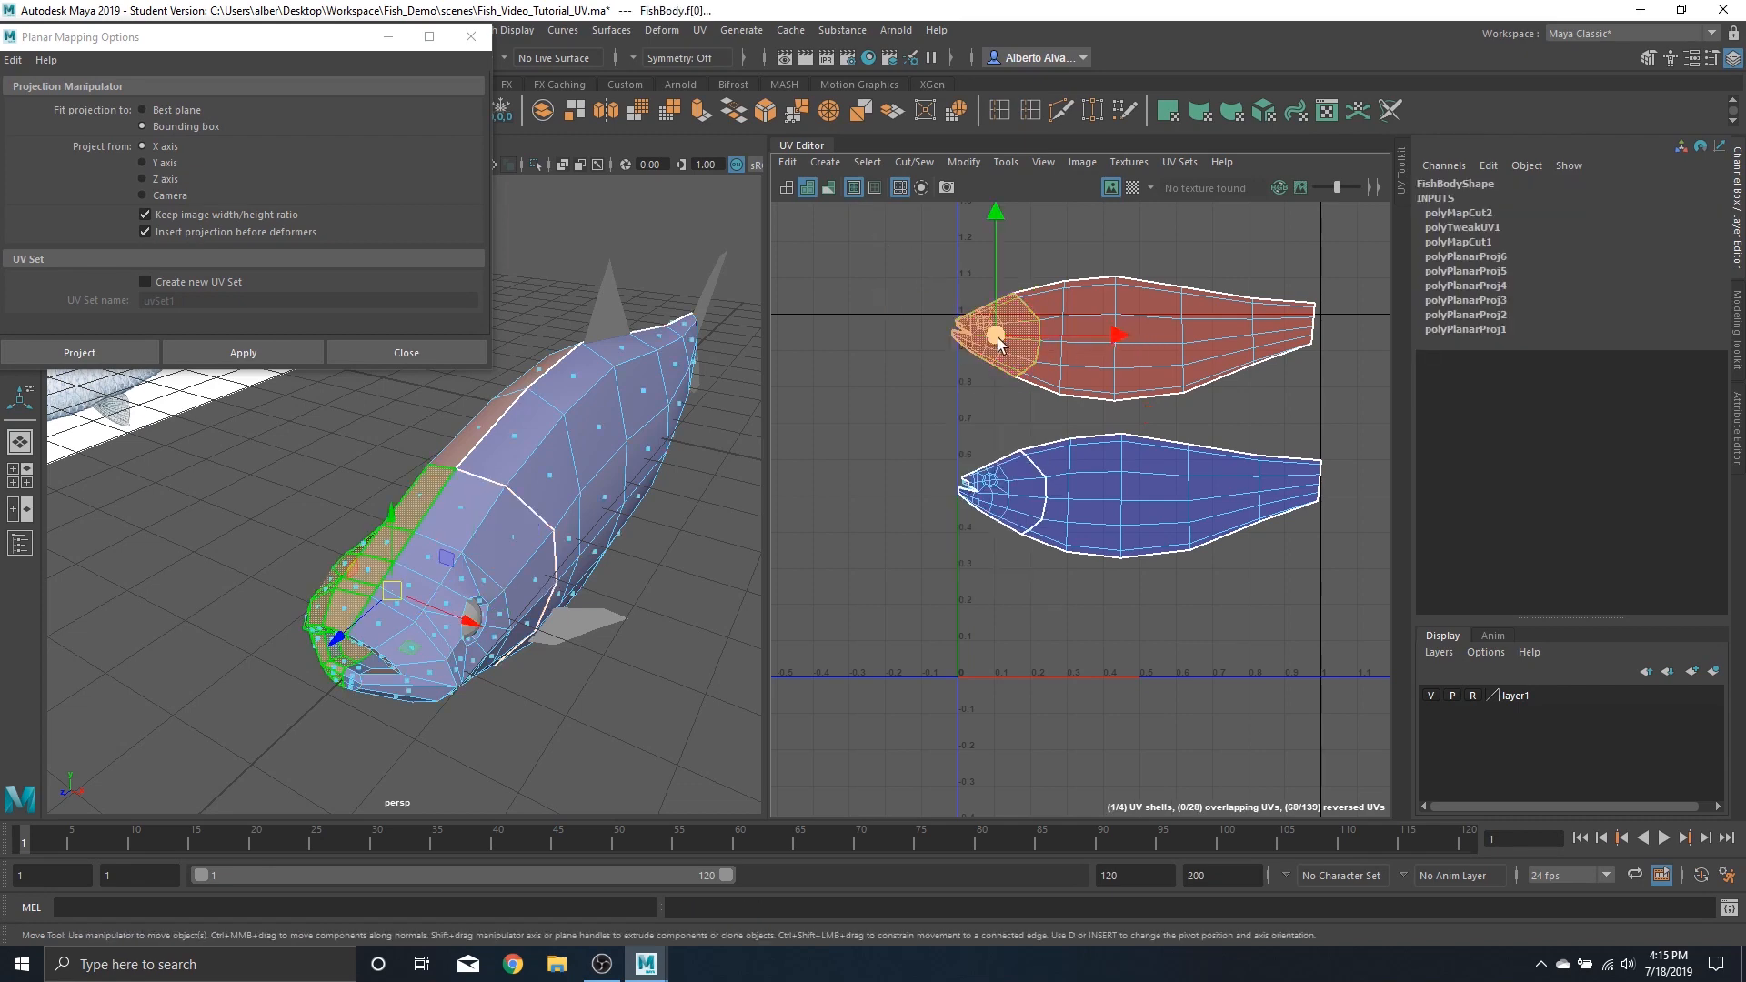
{"action": "left_click_drag", "start_coordinate": [997, 337], "coordinate": [872, 329]}
{"action": "left_click", "coordinate": [1007, 495]}
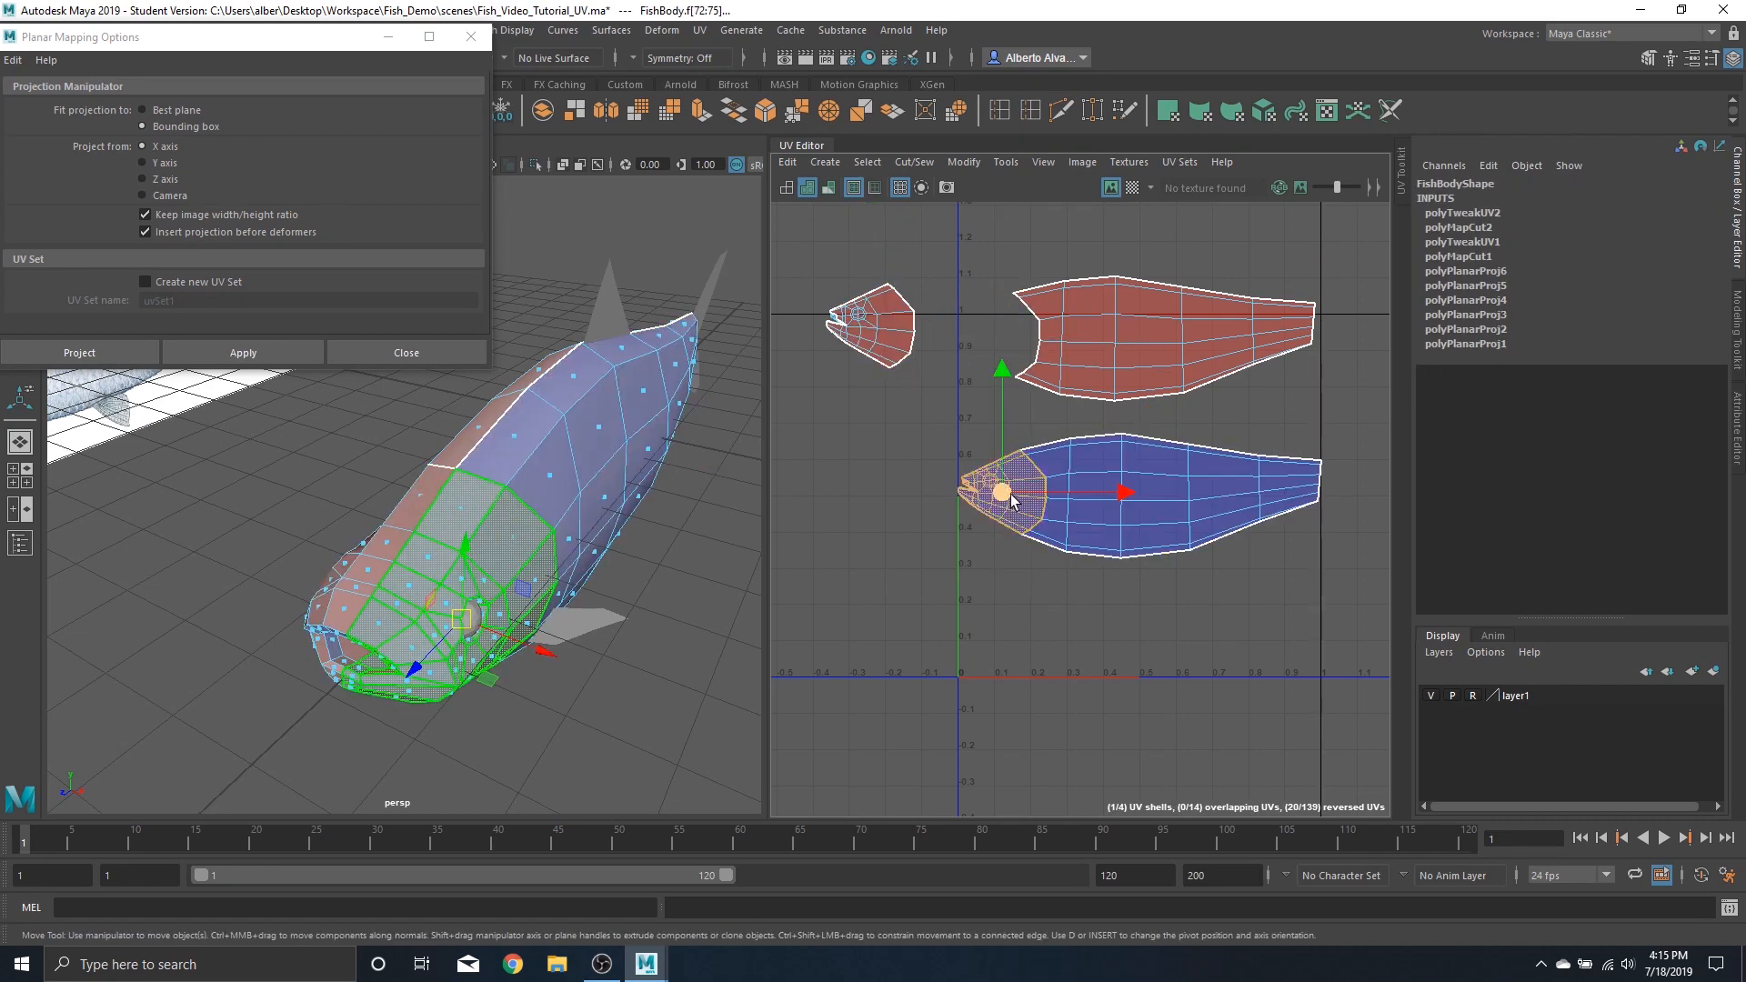
{"action": "left_click_drag", "start_coordinate": [1011, 494], "coordinate": [873, 461]}
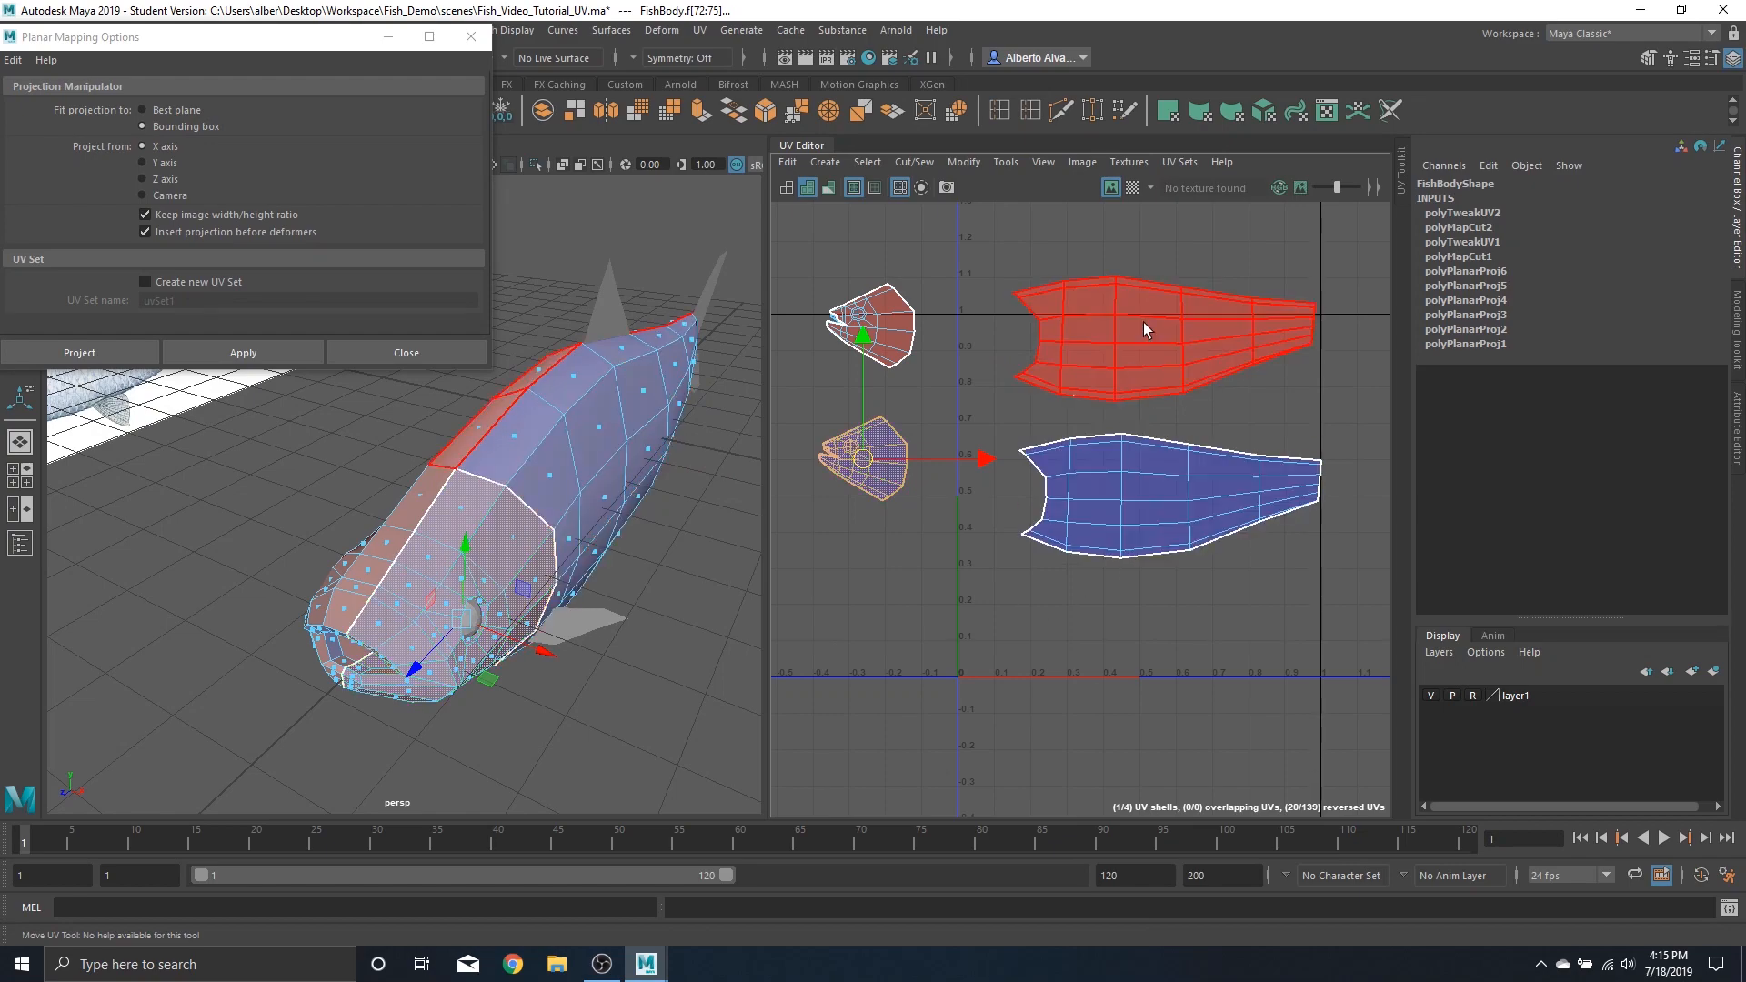
Flip the upper body UV shell
{"action": "left_click_drag", "start_coordinate": [352, 499], "coordinate": [532, 518], "text": "alt"}
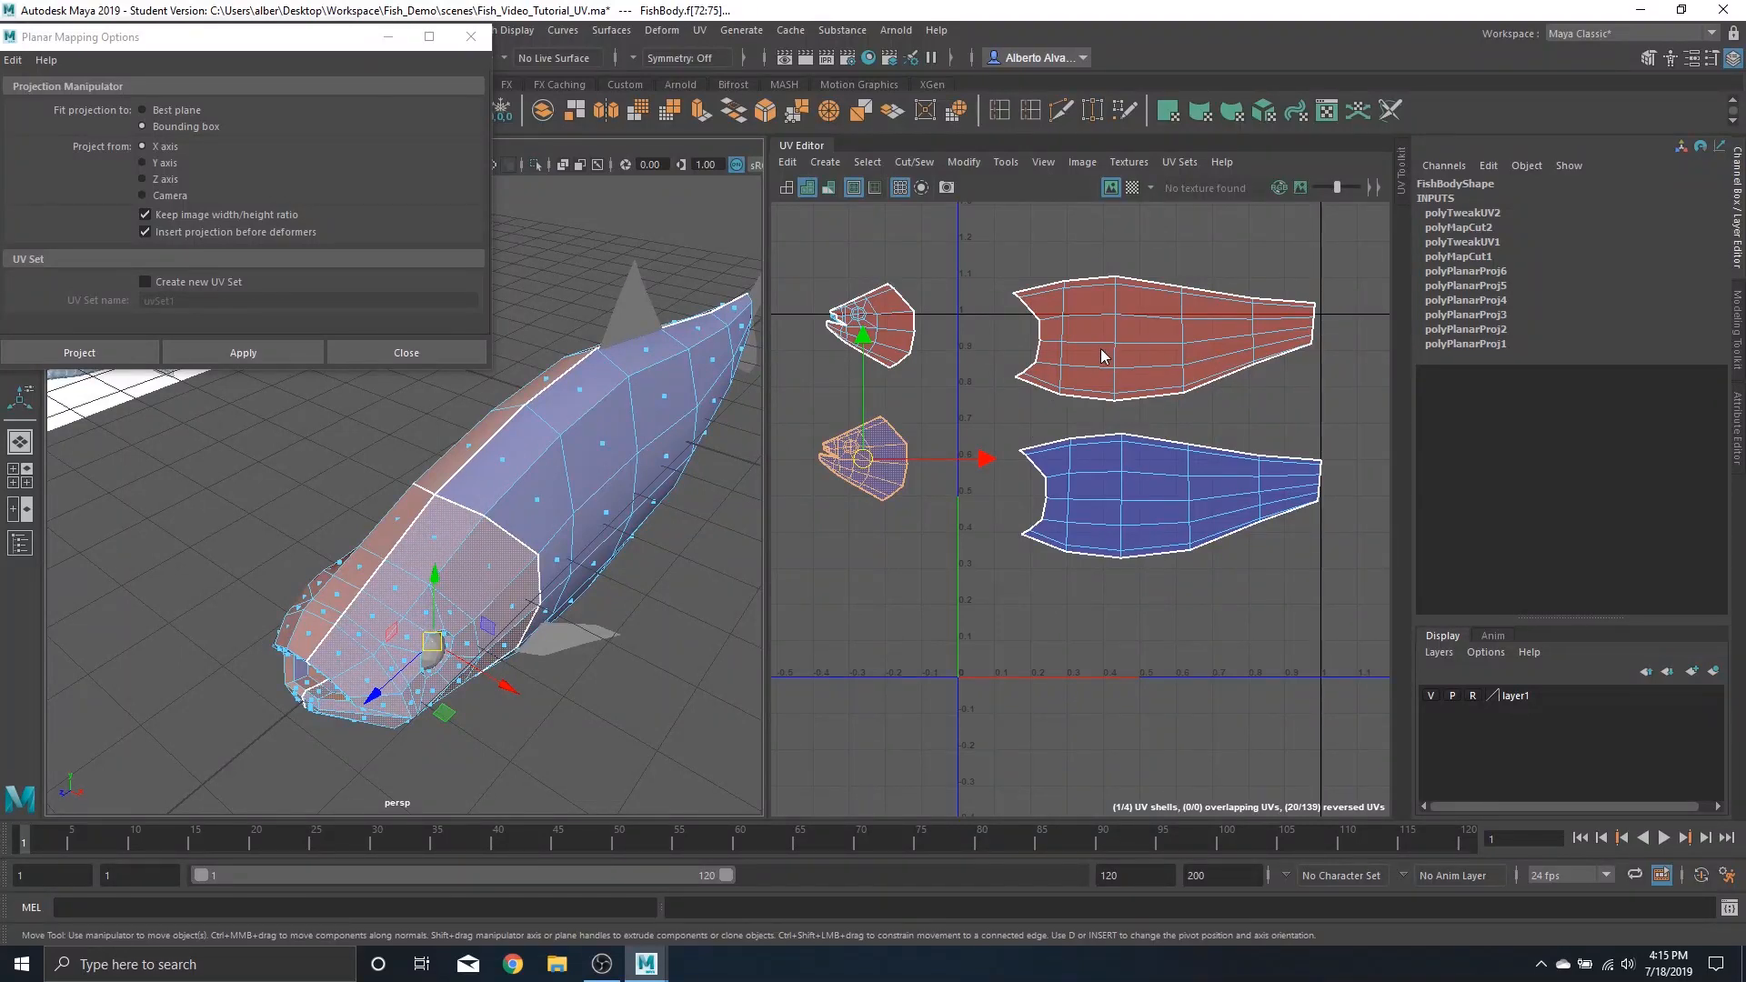
{"action": "right_click_drag", "start_coordinate": [1104, 356], "coordinate": [1239, 368]}
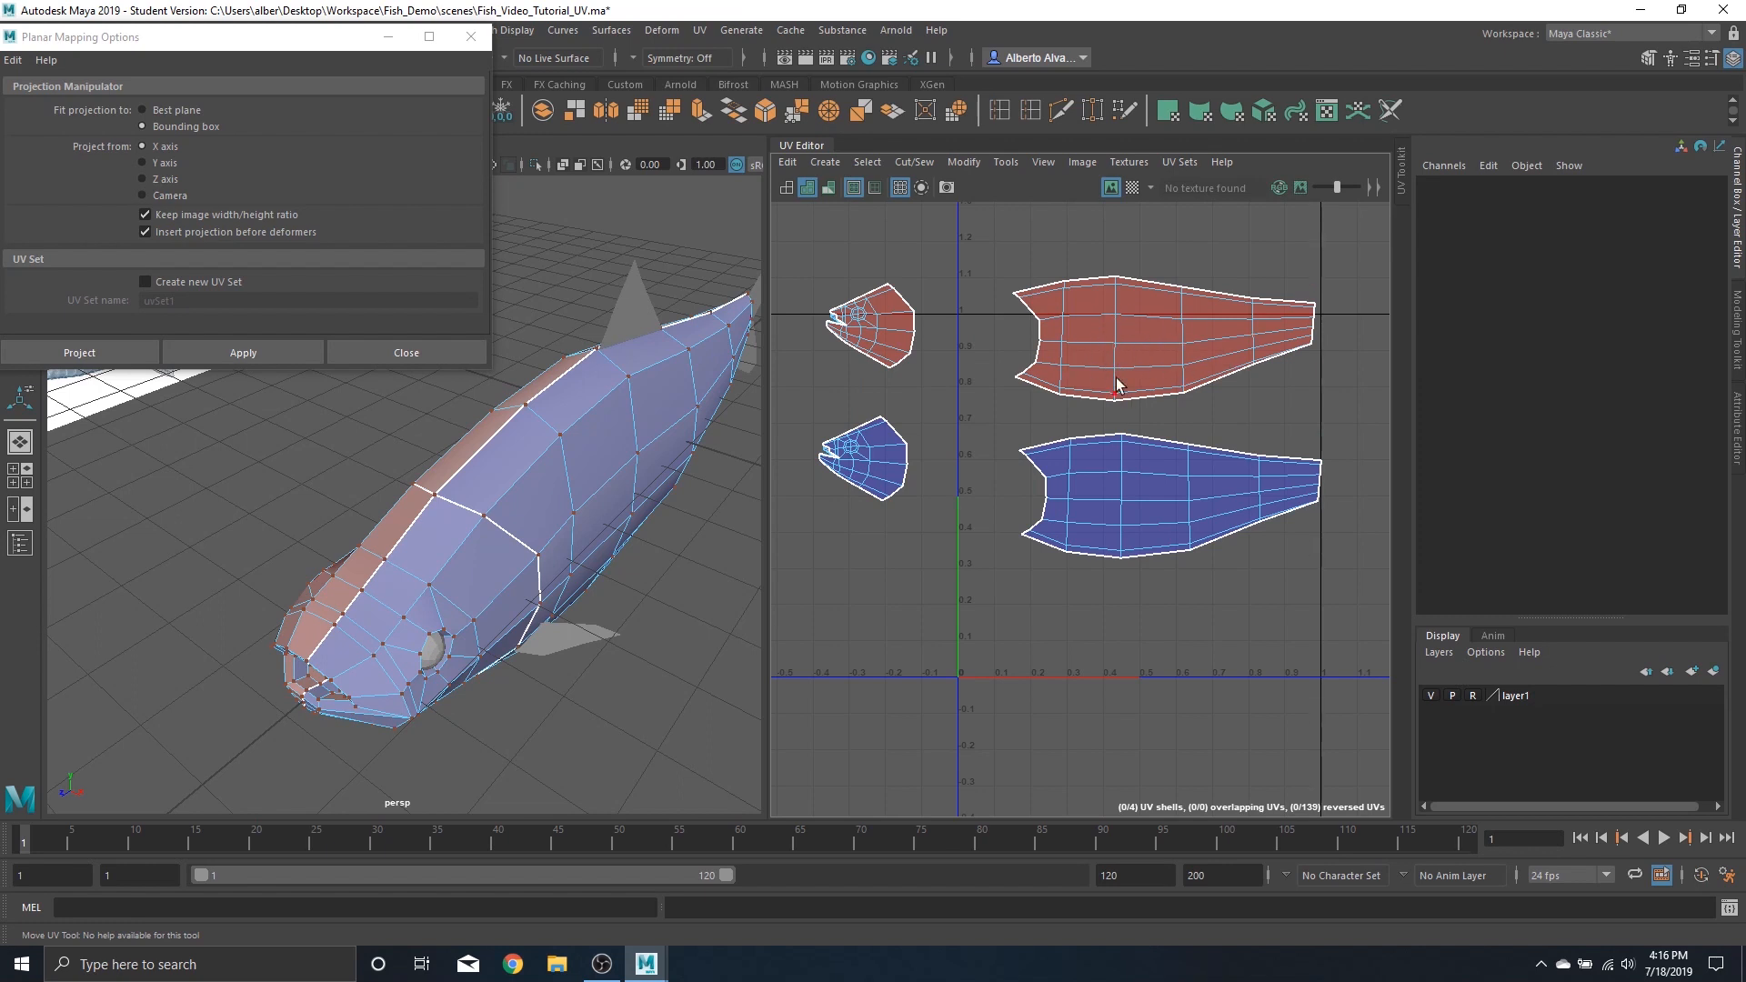
{"action": "double_click", "coordinate": [1113, 346]}
{"action": "key", "text": "w"}
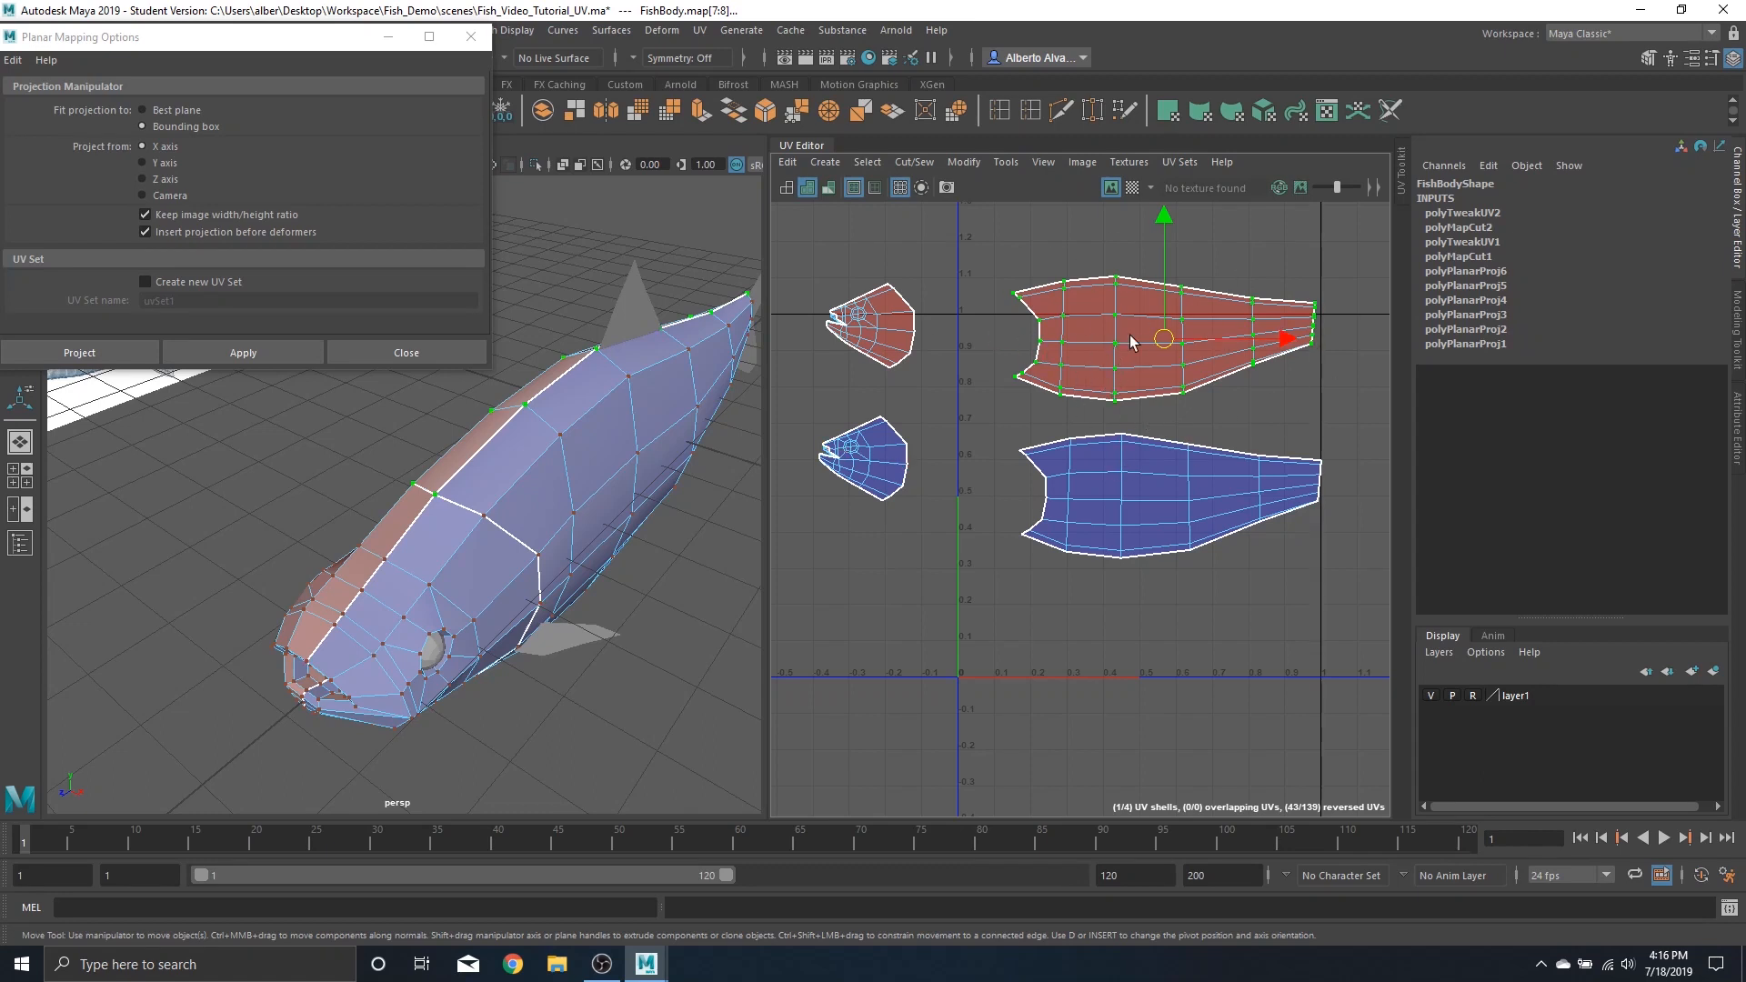
{"action": "right_click_drag", "start_coordinate": [1125, 347], "coordinate": [1112, 441], "text": "shift"}
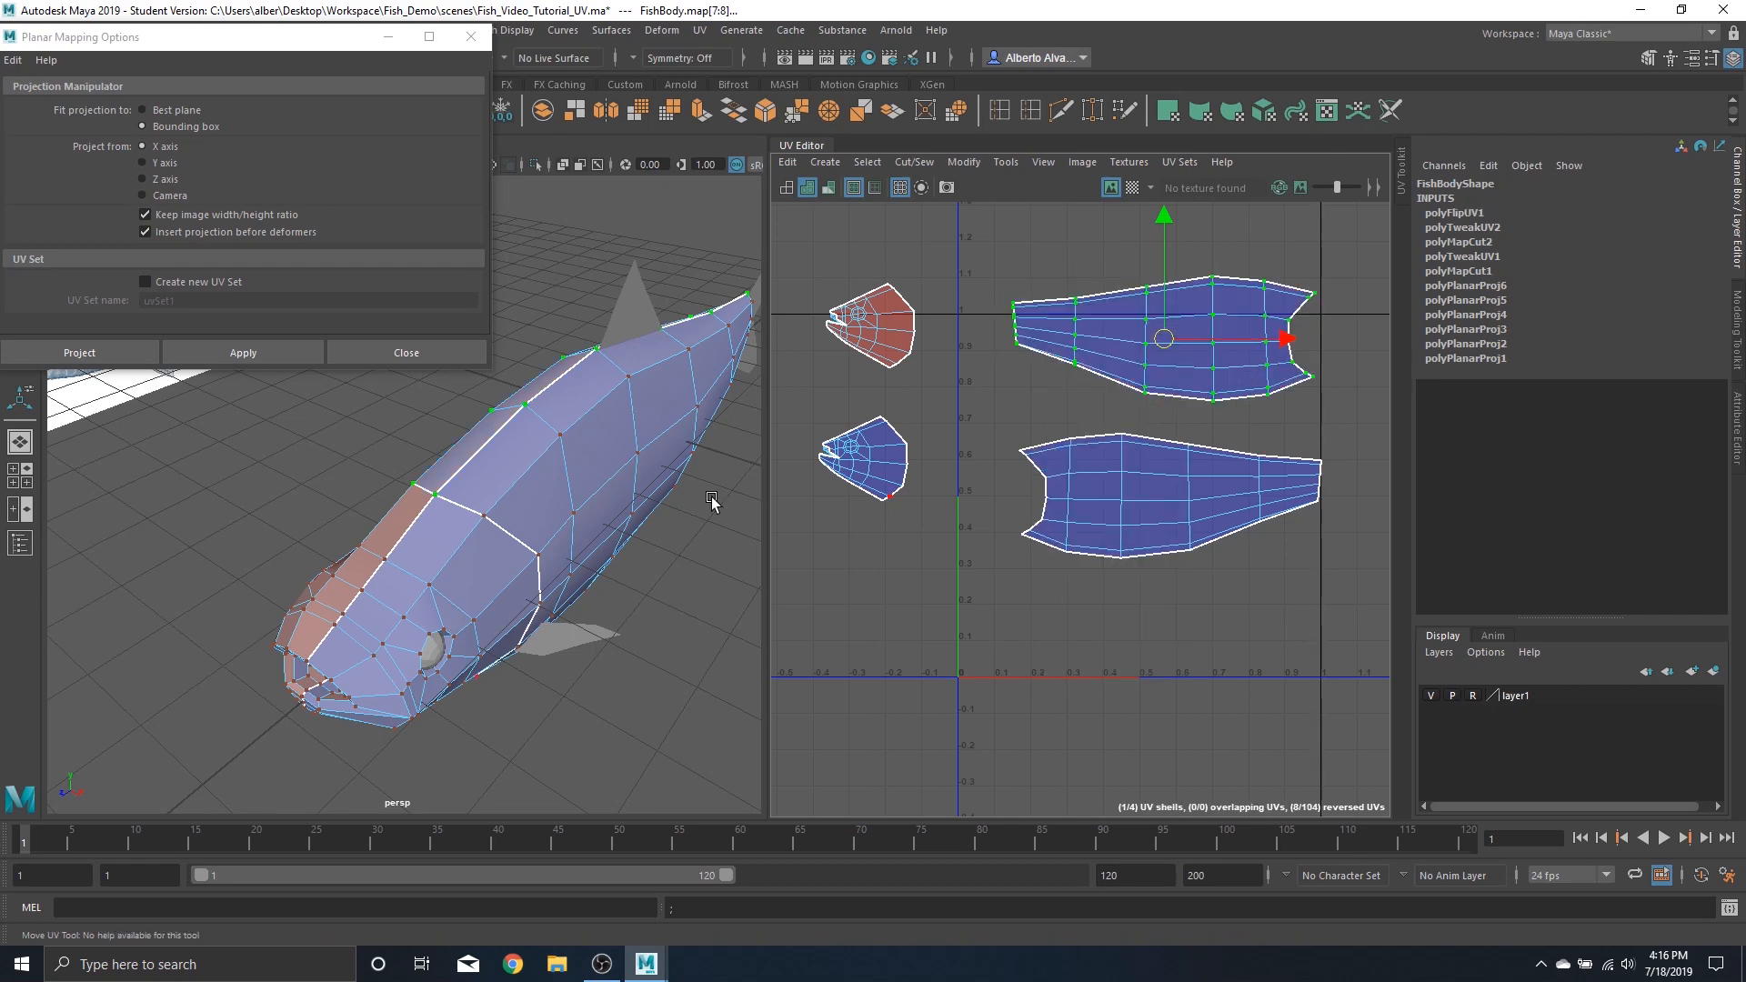
Inspect the fish's tail end from several angles in the viewport
{"action": "left_click_drag", "start_coordinate": [287, 488], "coordinate": [612, 466], "text": "alt"}
{"action": "middle_click_drag", "start_coordinate": [341, 500], "coordinate": [590, 551], "text": "alt"}
{"action": "left_click_drag", "start_coordinate": [591, 555], "coordinate": [483, 539], "text": "alt"}
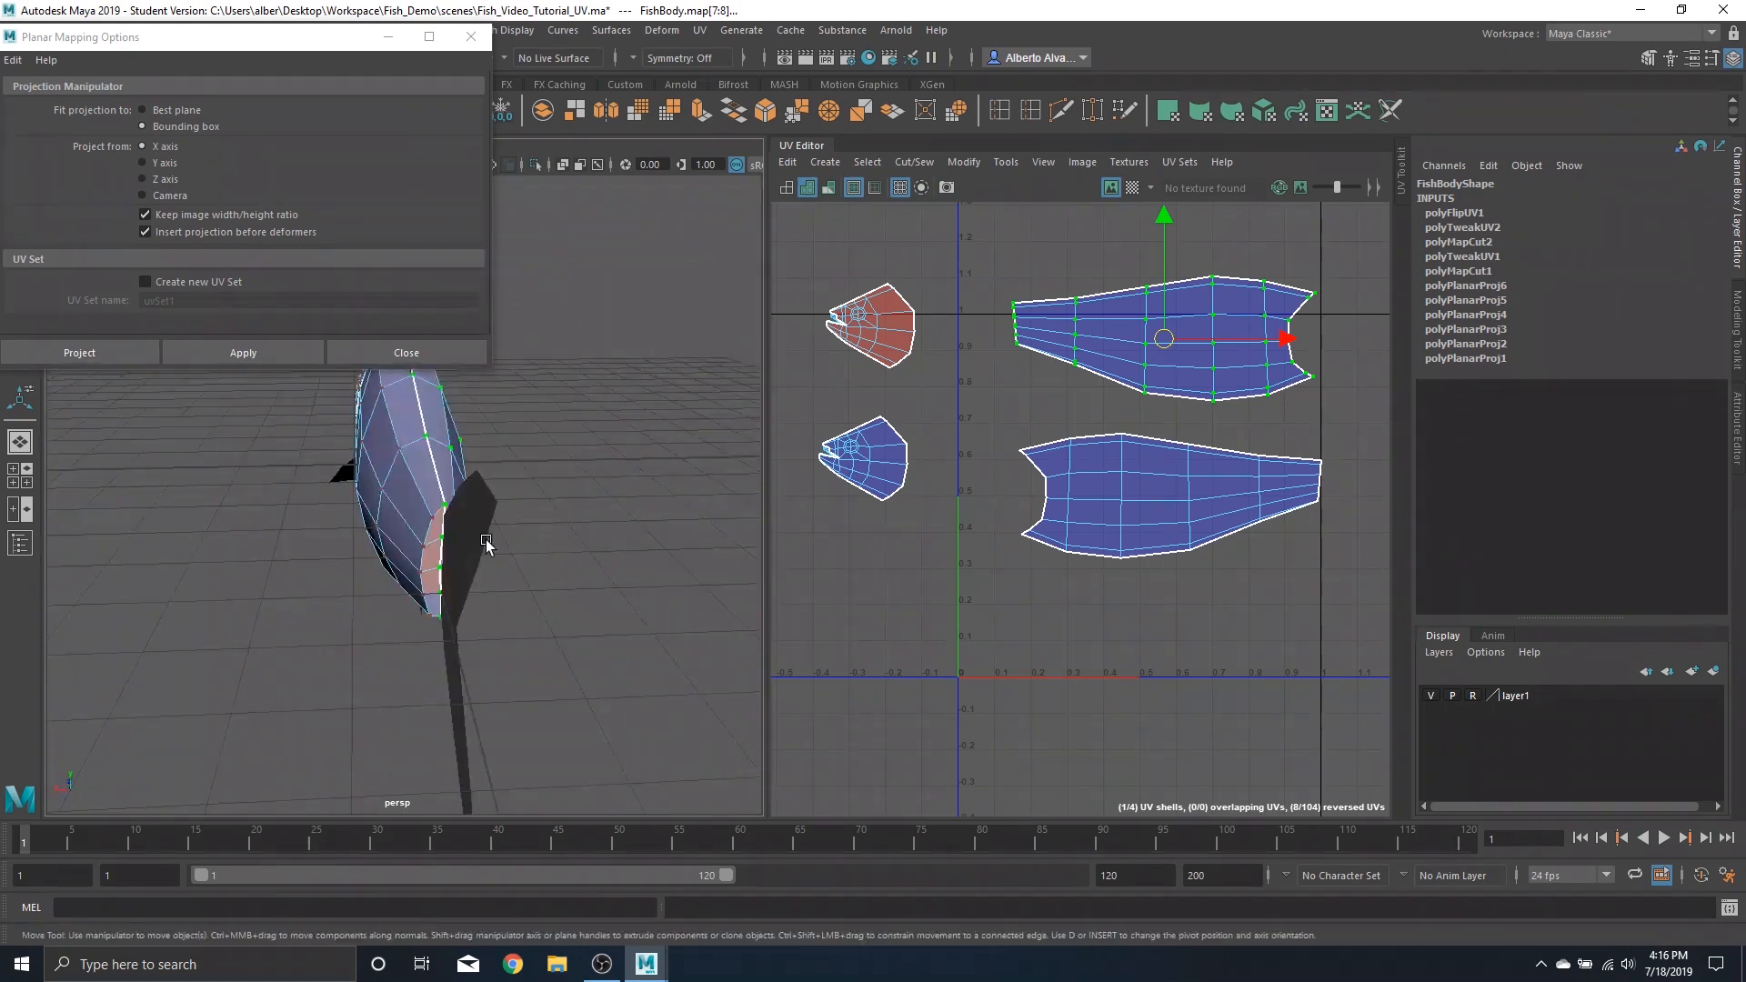
{"action": "scroll", "coordinate": [467, 539], "scroll_direction": "up", "scroll_amount": 3}
{"action": "scroll", "coordinate": [506, 580], "scroll_direction": "up", "scroll_amount": 2}
{"action": "scroll", "coordinate": [509, 588], "scroll_direction": "down", "scroll_amount": 2}
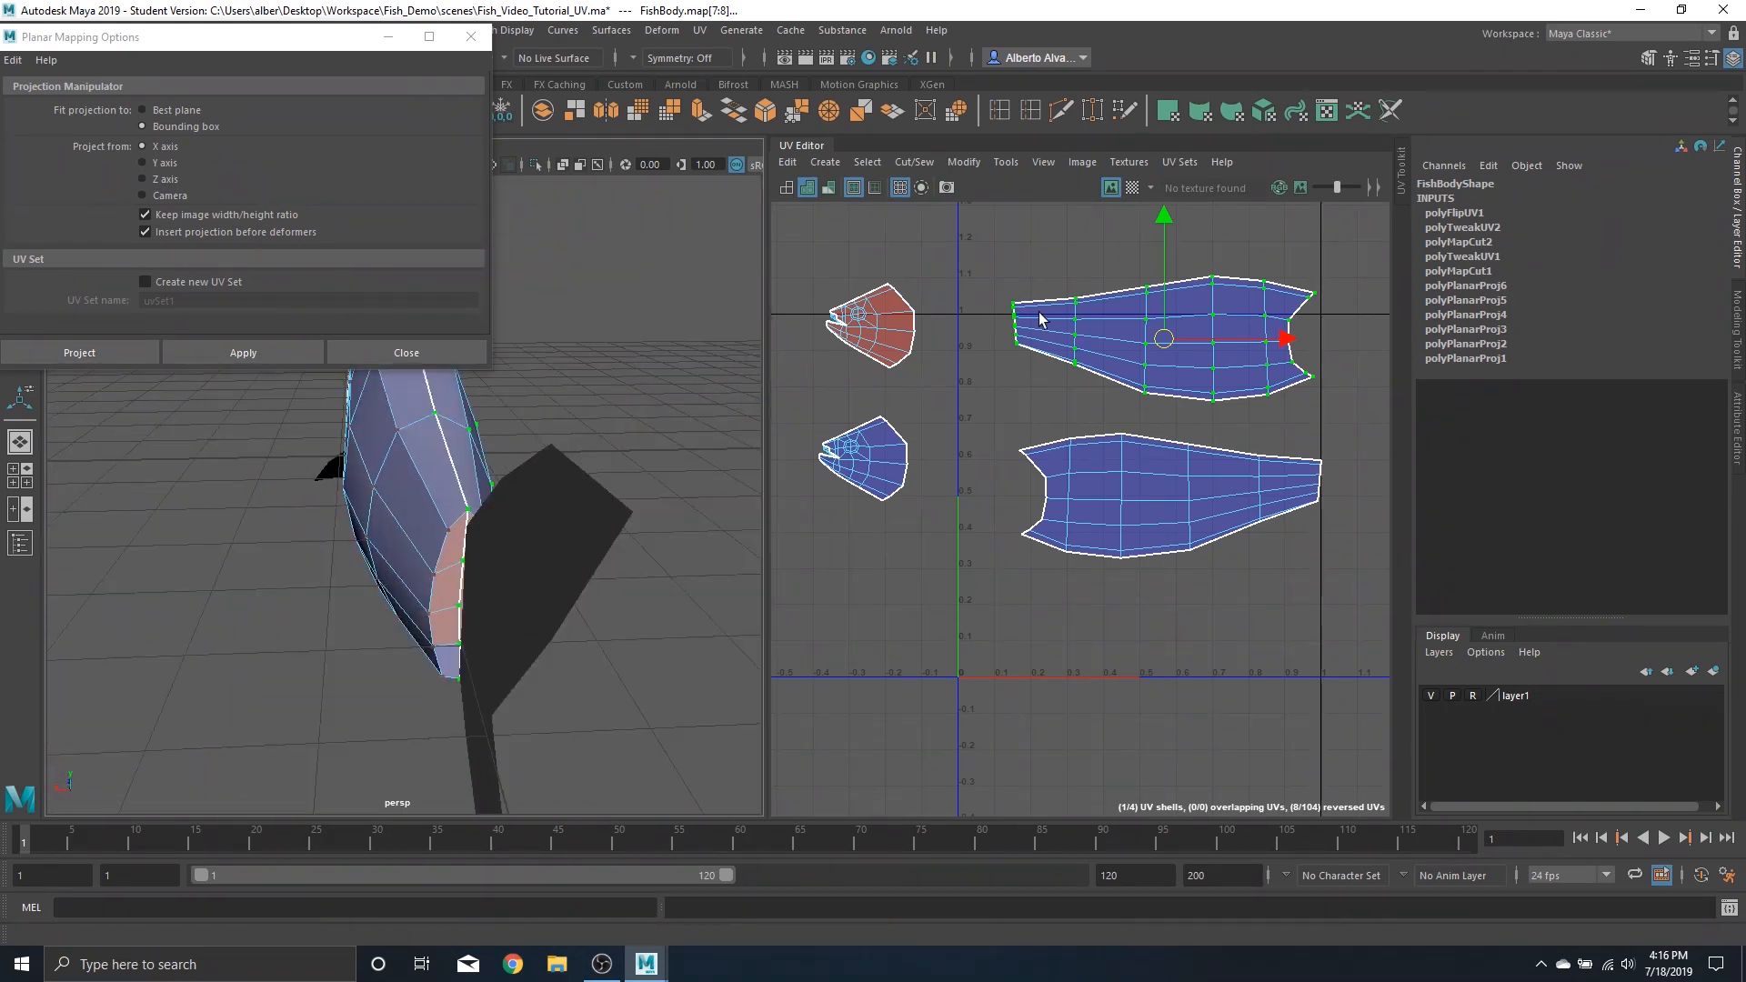
{"action": "scroll", "coordinate": [994, 329], "scroll_direction": "up", "scroll_amount": 5}
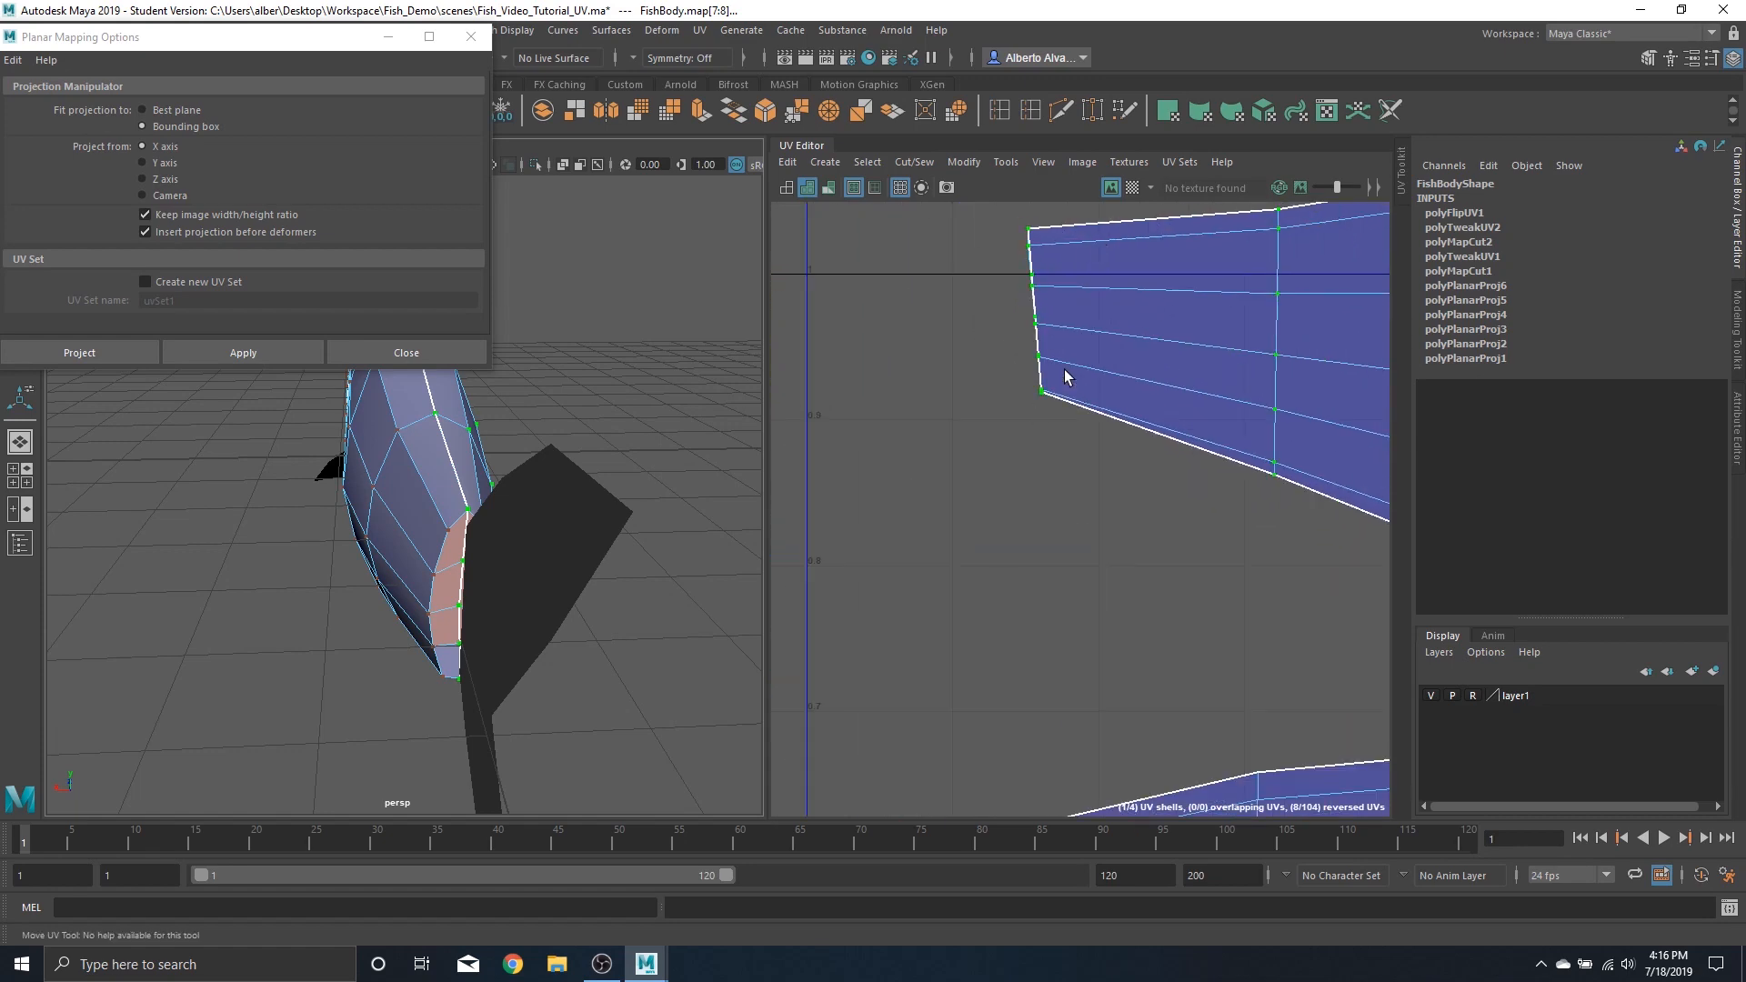
{"action": "left_click_drag", "start_coordinate": [587, 538], "coordinate": [670, 546], "text": "alt"}
{"action": "scroll", "coordinate": [663, 545], "scroll_direction": "down", "scroll_amount": 5}
{"action": "scroll", "coordinate": [1127, 501], "scroll_direction": "down", "scroll_amount": 5}
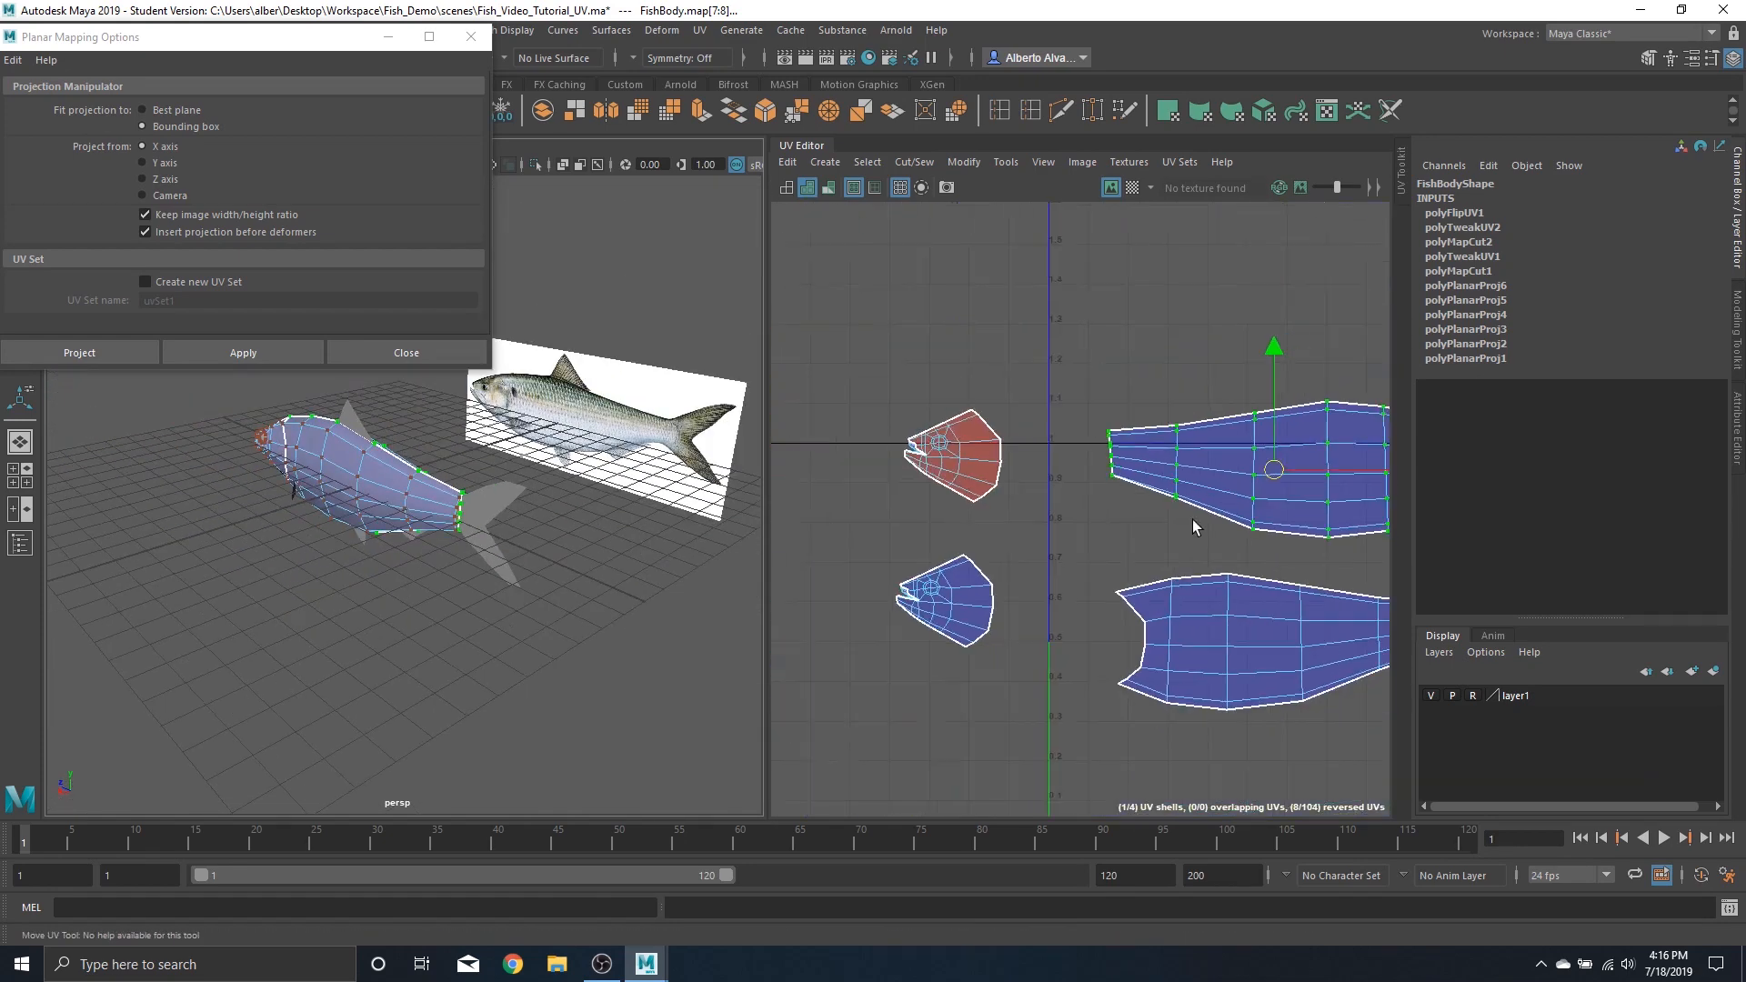
Unfold the upper body UV shell, then select and unfold the lower body UV shell
{"action": "middle_click_drag", "start_coordinate": [1193, 522], "coordinate": [1148, 481], "text": "alt"}
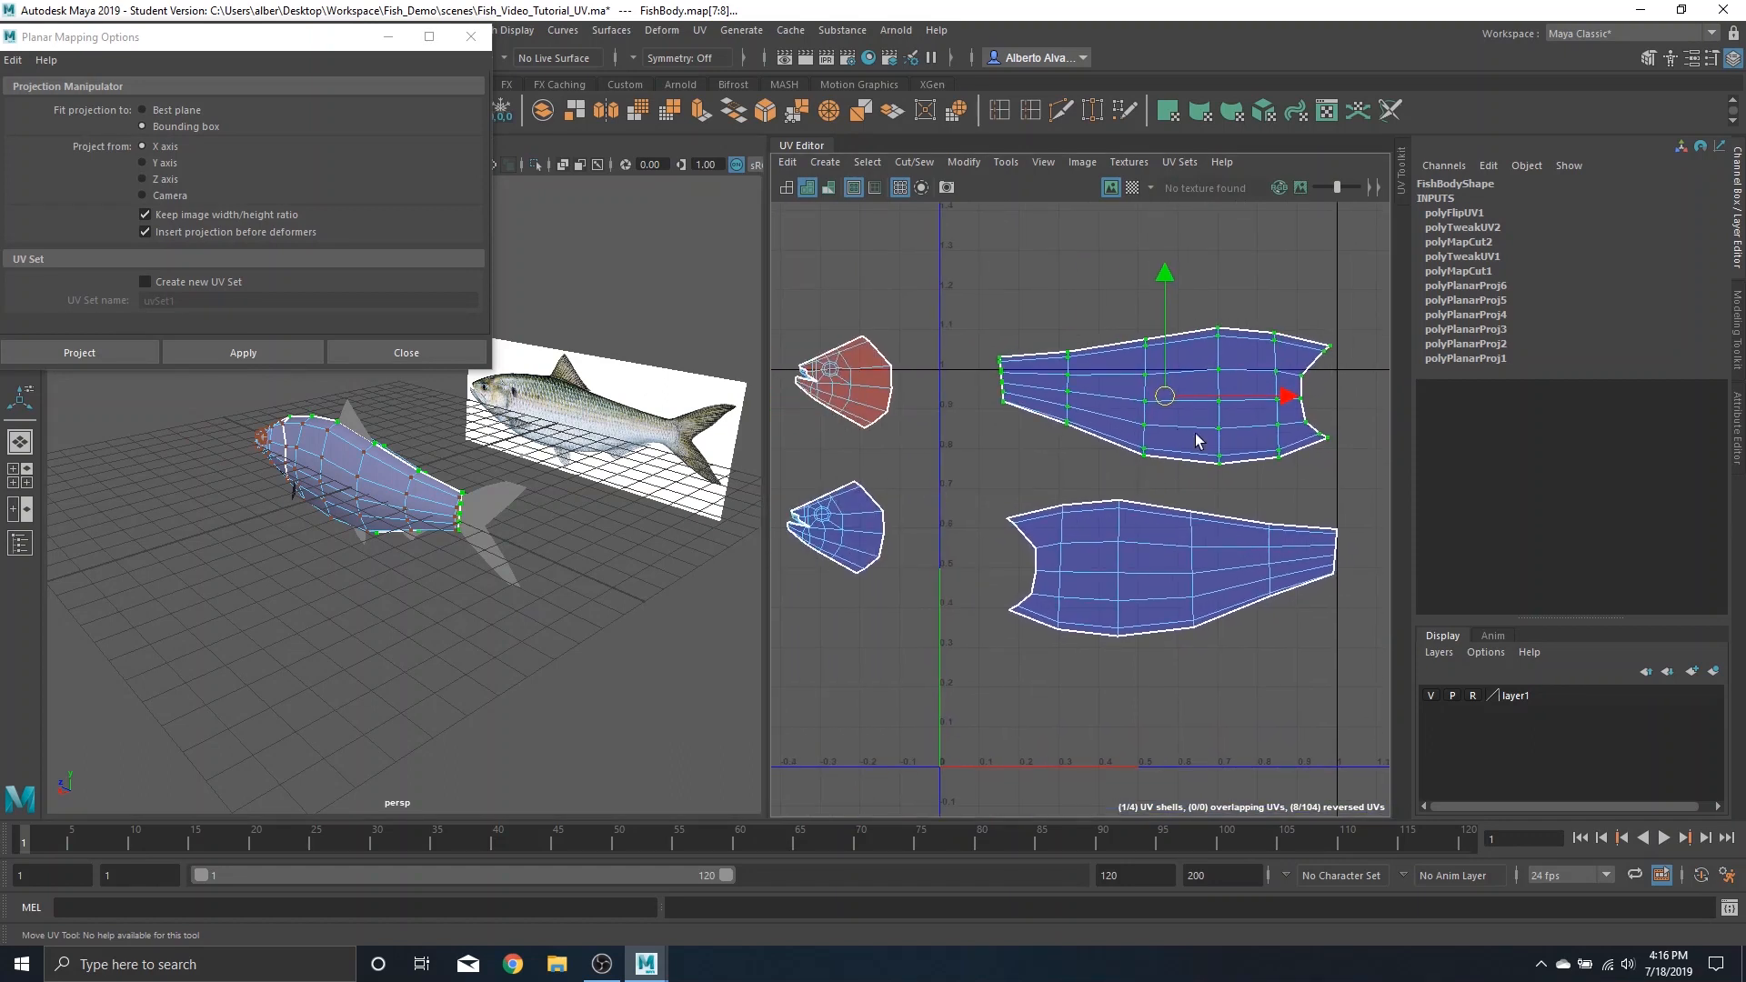
{"action": "right_click", "coordinate": [1210, 389], "text": "shift"}
{"action": "right_click_drag", "start_coordinate": [1210, 390], "coordinate": [994, 375], "text": "shift"}
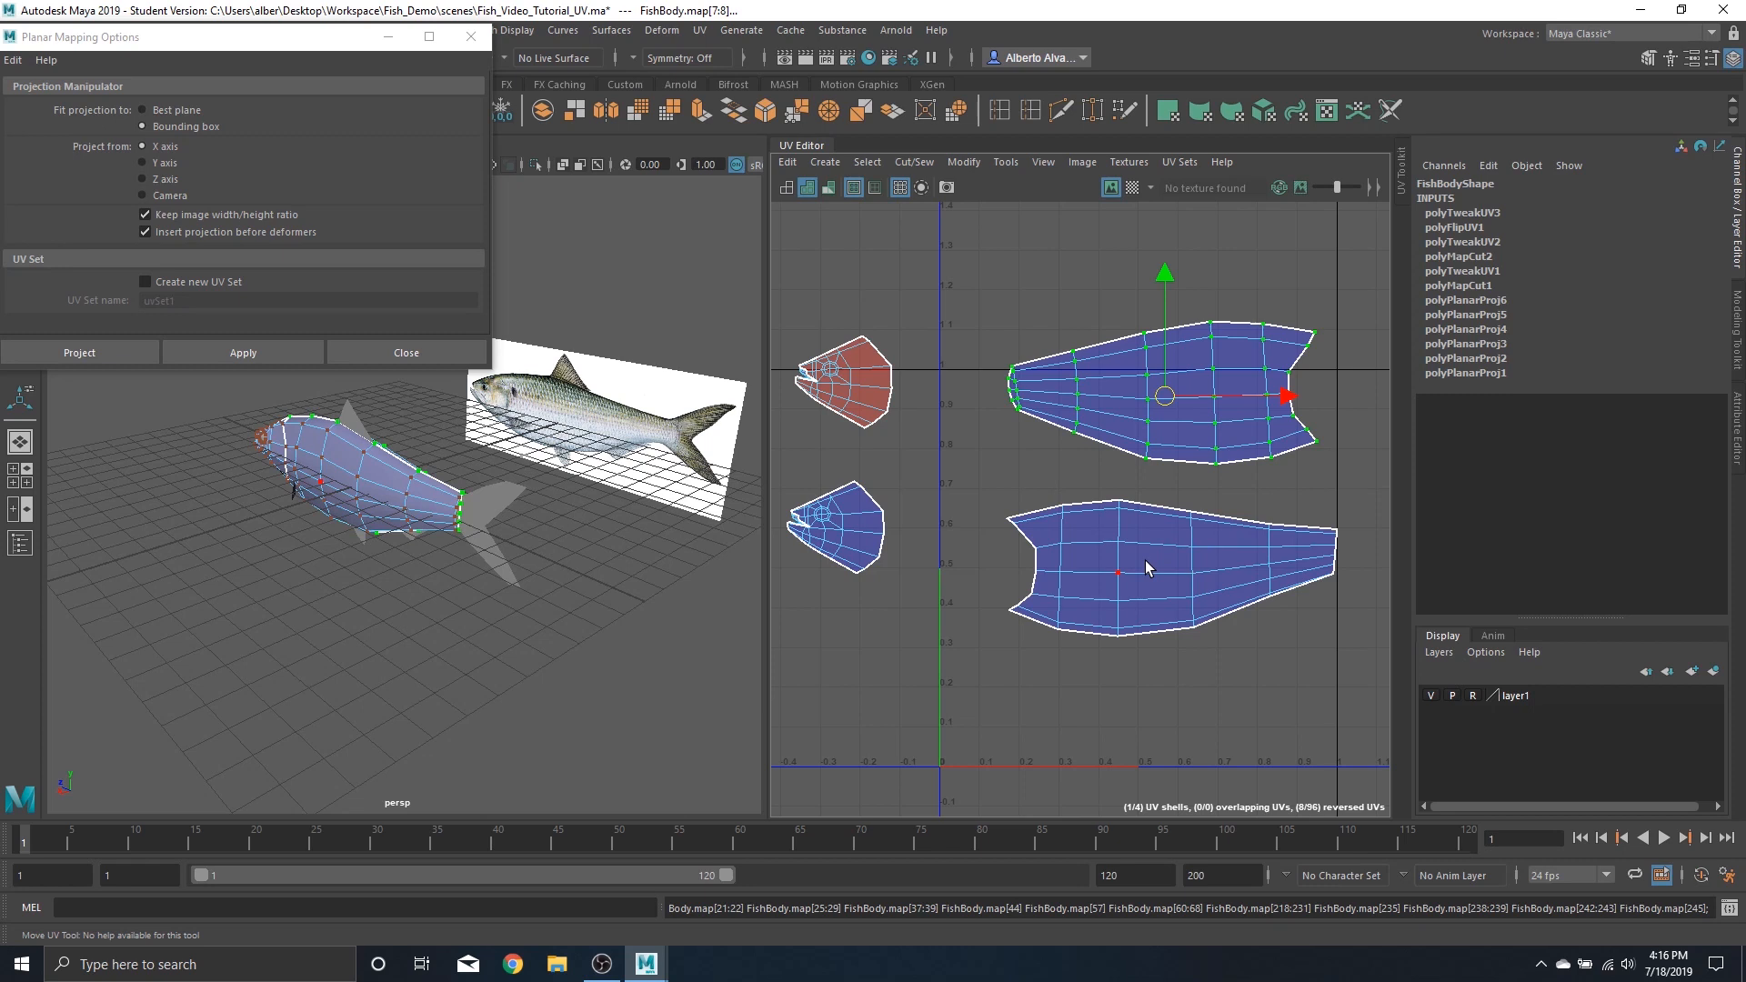
{"action": "left_click", "coordinate": [1144, 560]}
{"action": "right_click_drag", "start_coordinate": [1145, 561], "coordinate": [928, 564], "text": "shift"}
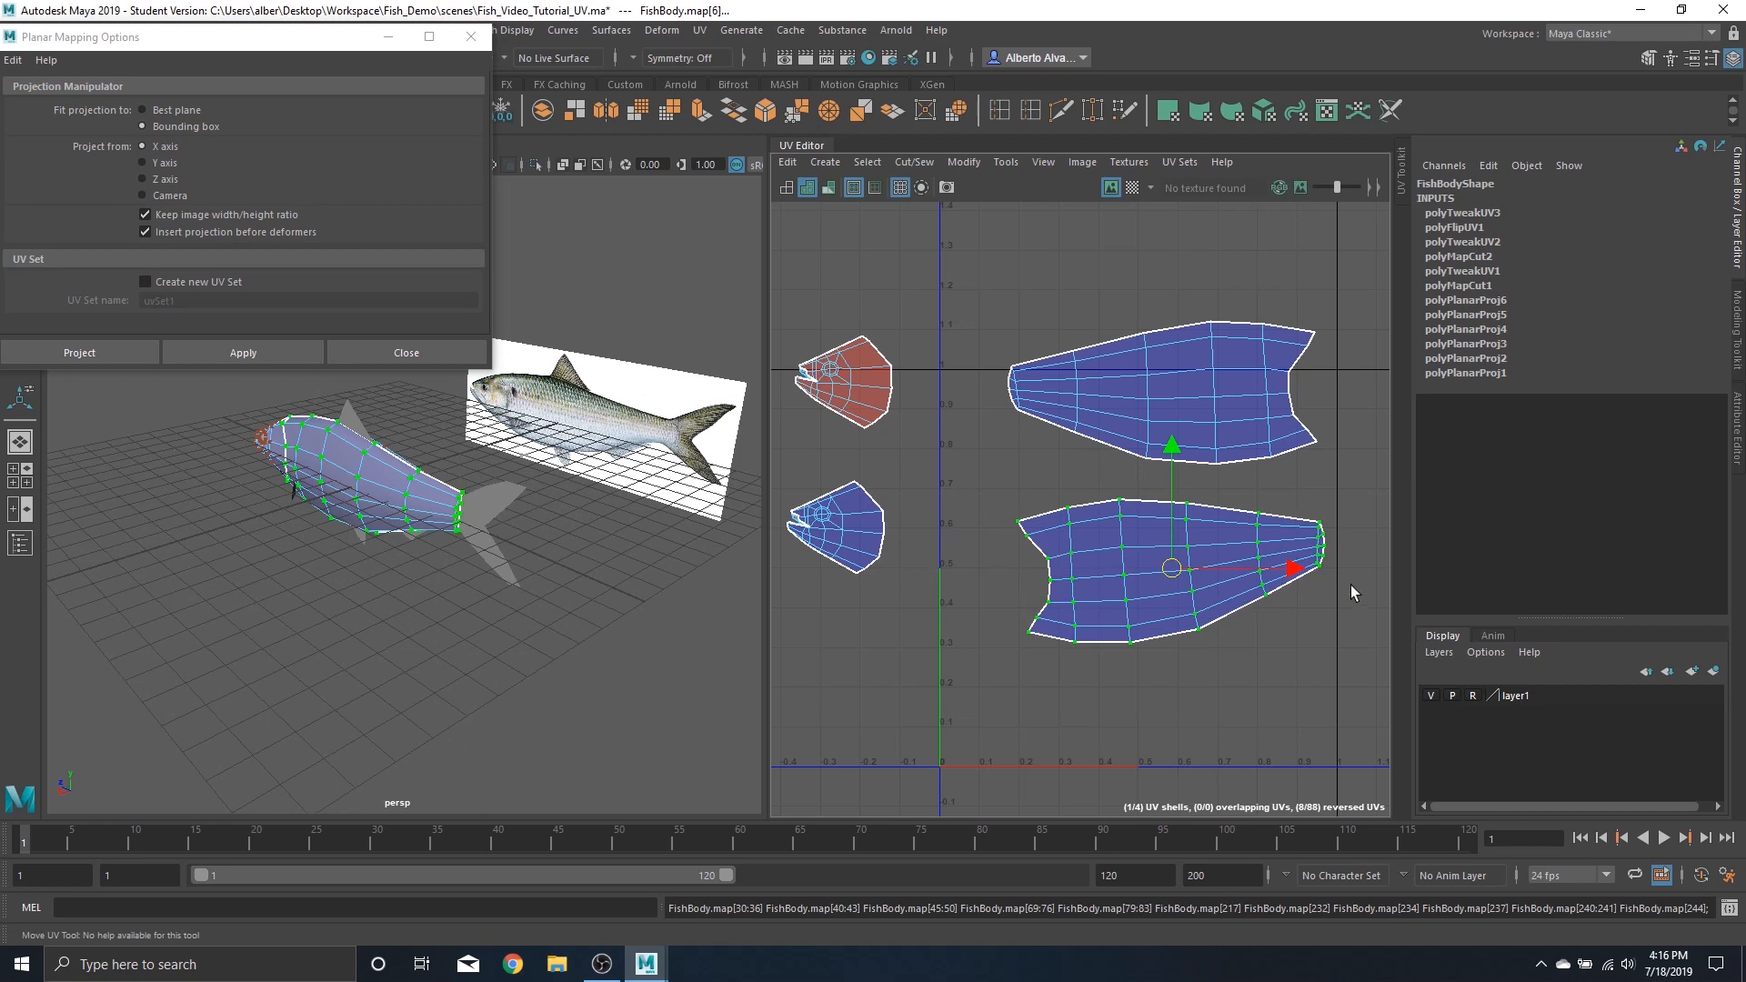
Inspect the fish body and head from various angles in the viewport
{"action": "scroll", "coordinate": [510, 483], "scroll_direction": "up", "scroll_amount": 5}
{"action": "scroll", "coordinate": [515, 485], "scroll_direction": "down", "scroll_amount": 2}
{"action": "scroll", "coordinate": [534, 472], "scroll_direction": "up", "scroll_amount": 4}
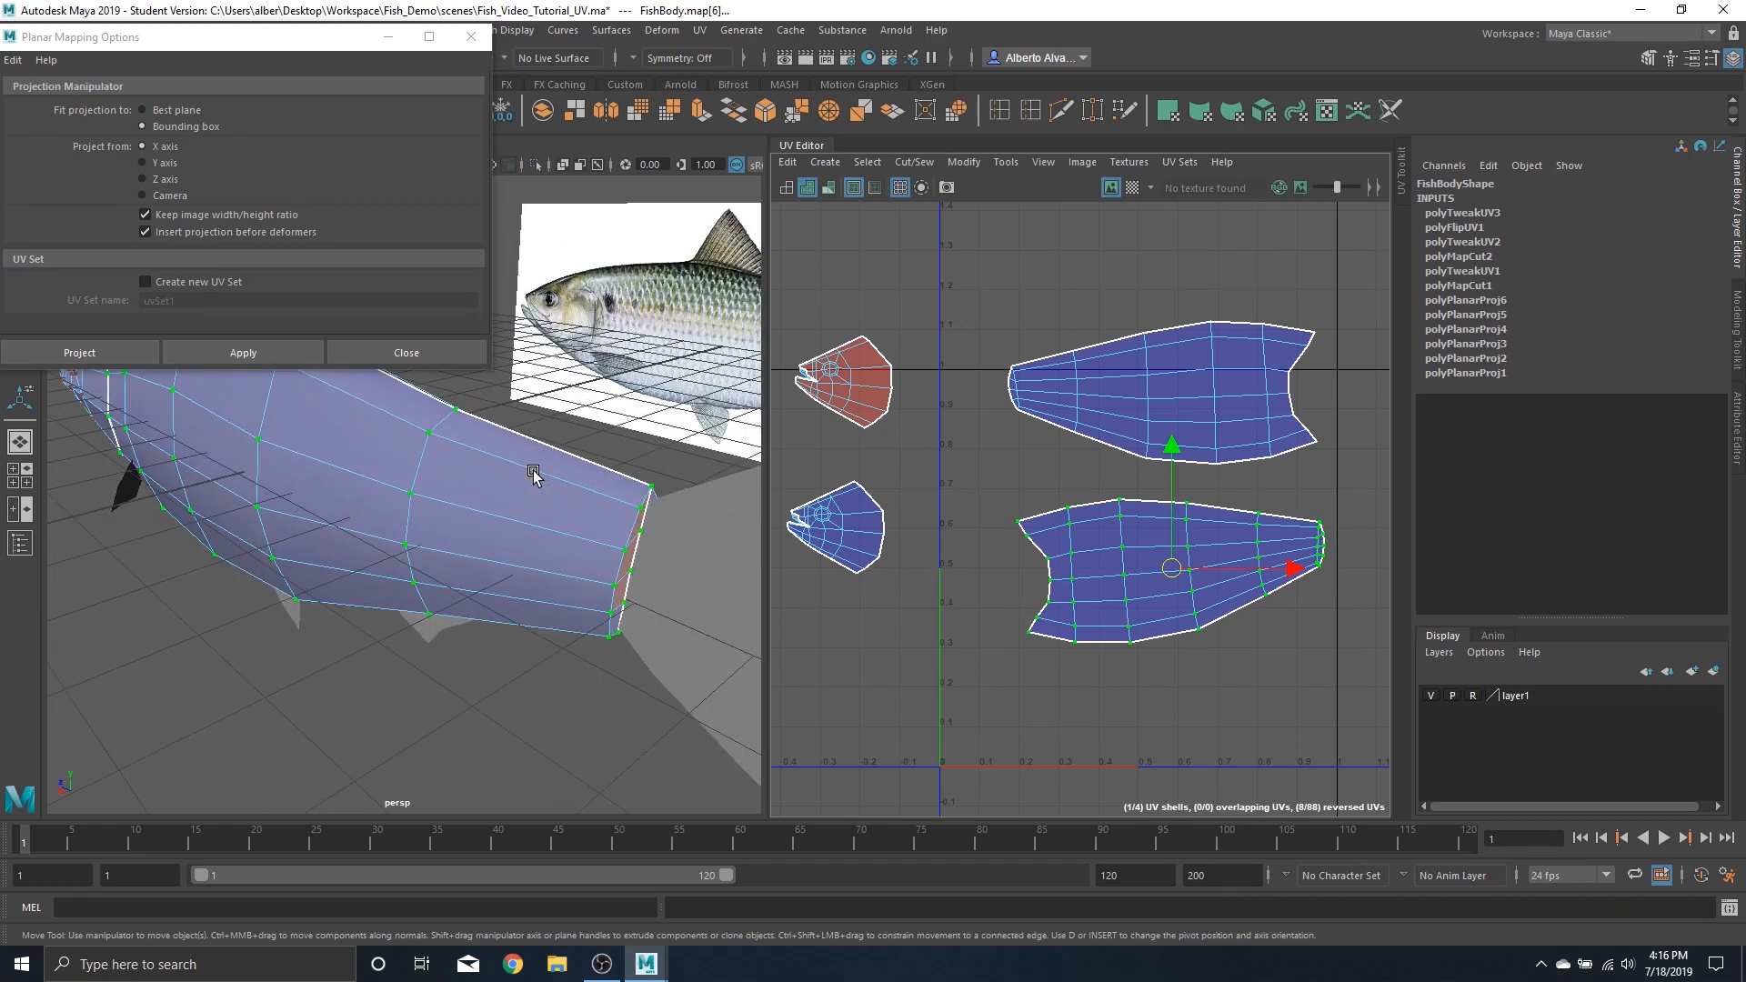
{"action": "left_click_drag", "start_coordinate": [559, 465], "coordinate": [598, 482], "text": "alt"}
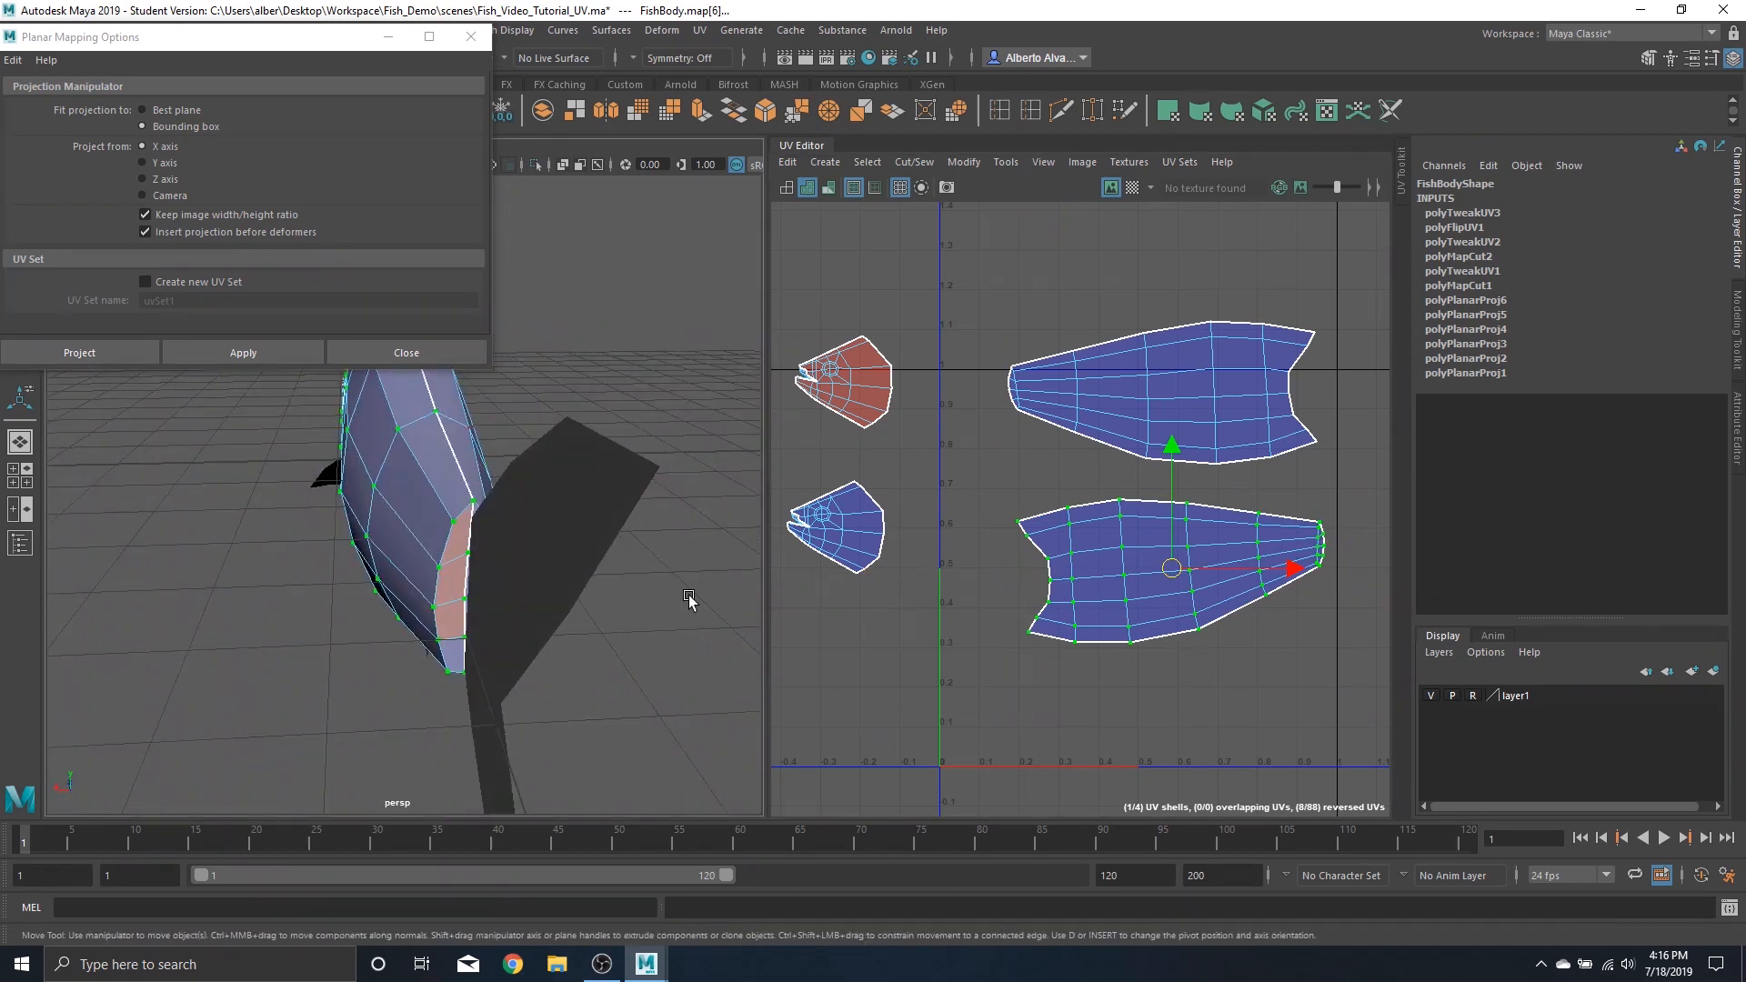
{"action": "left_click", "coordinate": [691, 591]}
{"action": "scroll", "coordinate": [1209, 545], "scroll_direction": "up", "scroll_amount": 3}
{"action": "scroll", "coordinate": [670, 553], "scroll_direction": "down", "scroll_amount": 5}
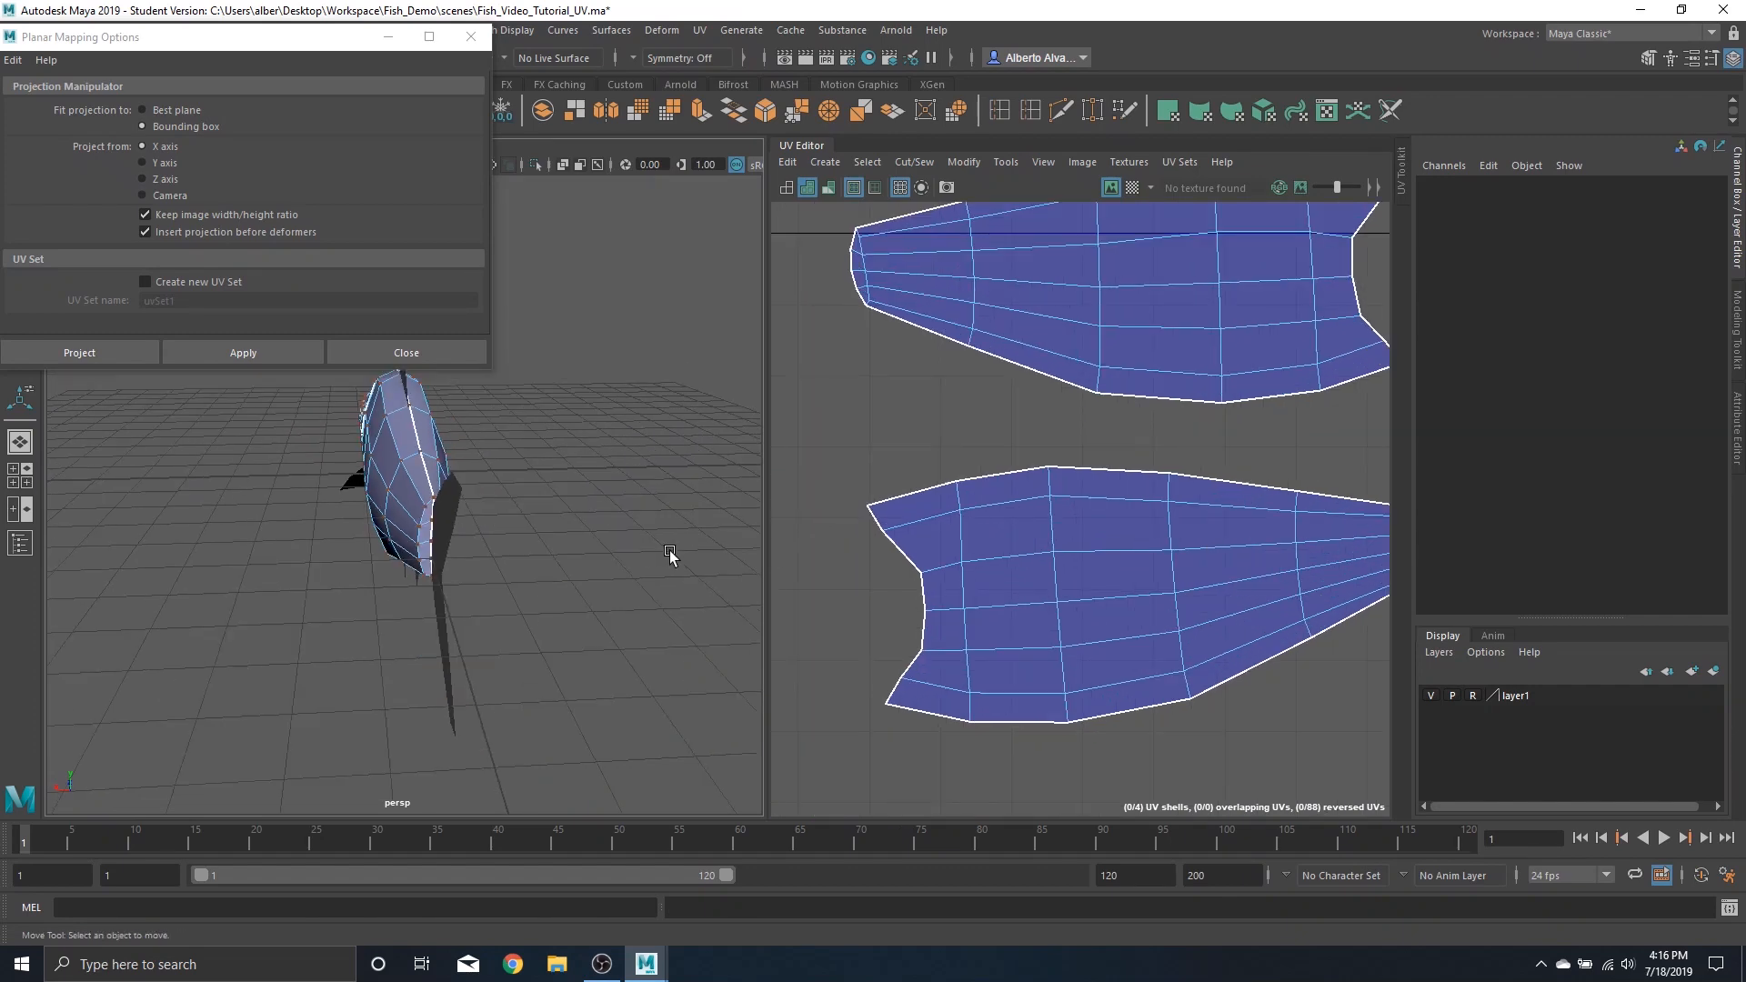
{"action": "scroll", "coordinate": [440, 535], "scroll_direction": "up", "scroll_amount": 8}
{"action": "mouse_move", "coordinate": [607, 526]}
{"action": "left_mouse_down", "text": "alt"}
{"action": "mouse_move", "coordinate": [536, 524]}
{"action": "mouse_move", "coordinate": [583, 577]}
{"action": "mouse_move", "coordinate": [636, 537]}
{"action": "left_mouse_up", "text": "alt"}
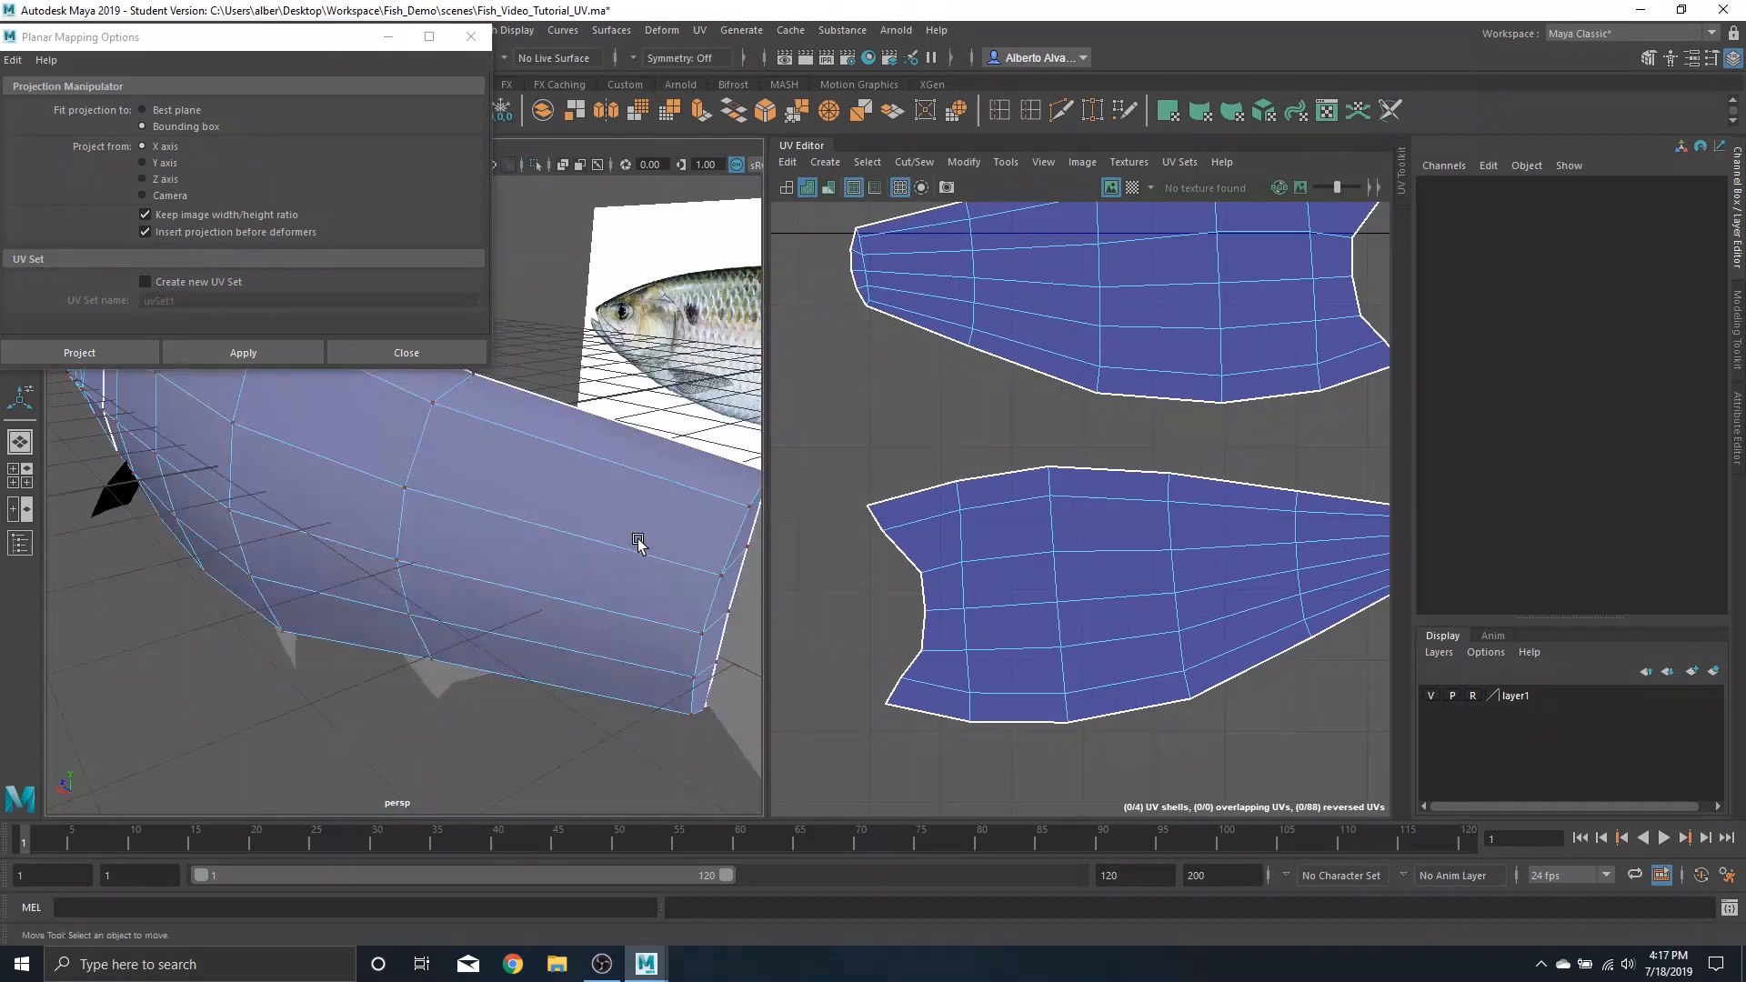
{"action": "scroll", "coordinate": [635, 537], "scroll_direction": "down", "scroll_amount": 8}
{"action": "left_click_drag", "start_coordinate": [482, 525], "coordinate": [644, 524], "text": "alt"}
{"action": "middle_click_drag", "start_coordinate": [477, 553], "coordinate": [643, 558], "text": "alt"}
{"action": "scroll", "coordinate": [585, 542], "scroll_direction": "up", "scroll_amount": 5}
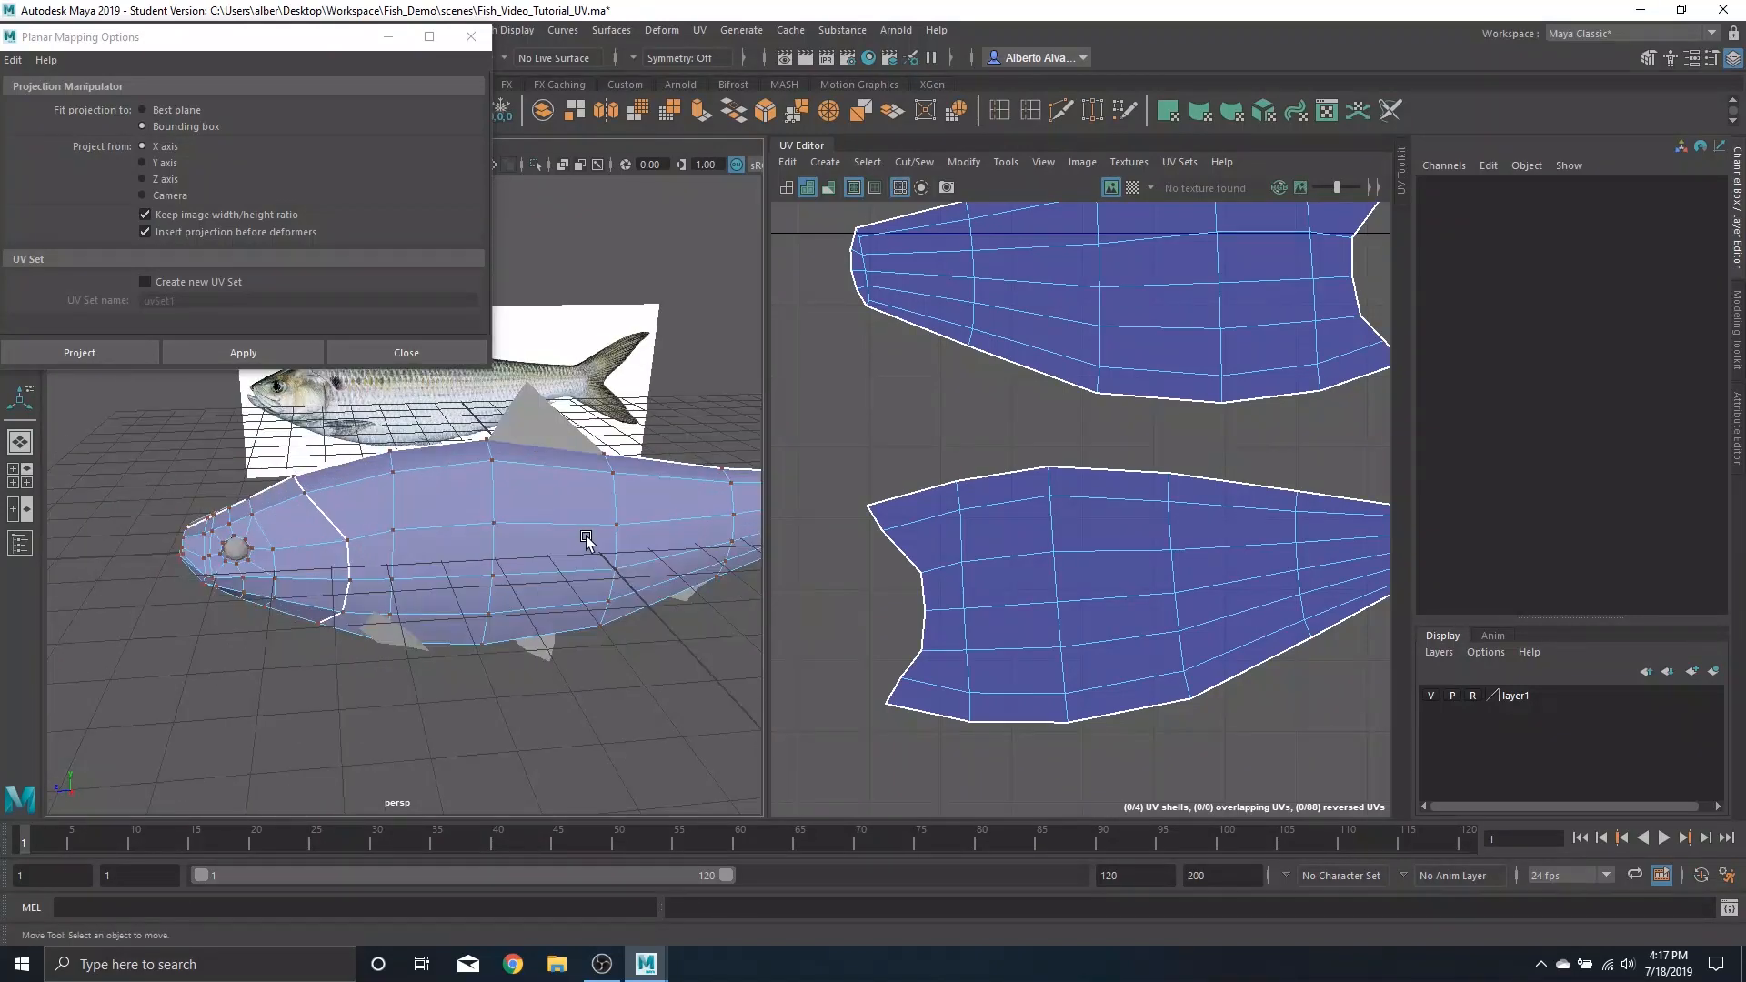
{"action": "mouse_move", "coordinate": [547, 579]}
{"action": "left_mouse_down", "text": "alt"}
{"action": "mouse_move", "coordinate": [576, 581]}
{"action": "mouse_move", "coordinate": [462, 562]}
{"action": "mouse_move", "coordinate": [545, 554]}
{"action": "left_mouse_up", "text": "alt"}
{"action": "scroll", "coordinate": [1183, 536], "scroll_direction": "down", "scroll_amount": 5}
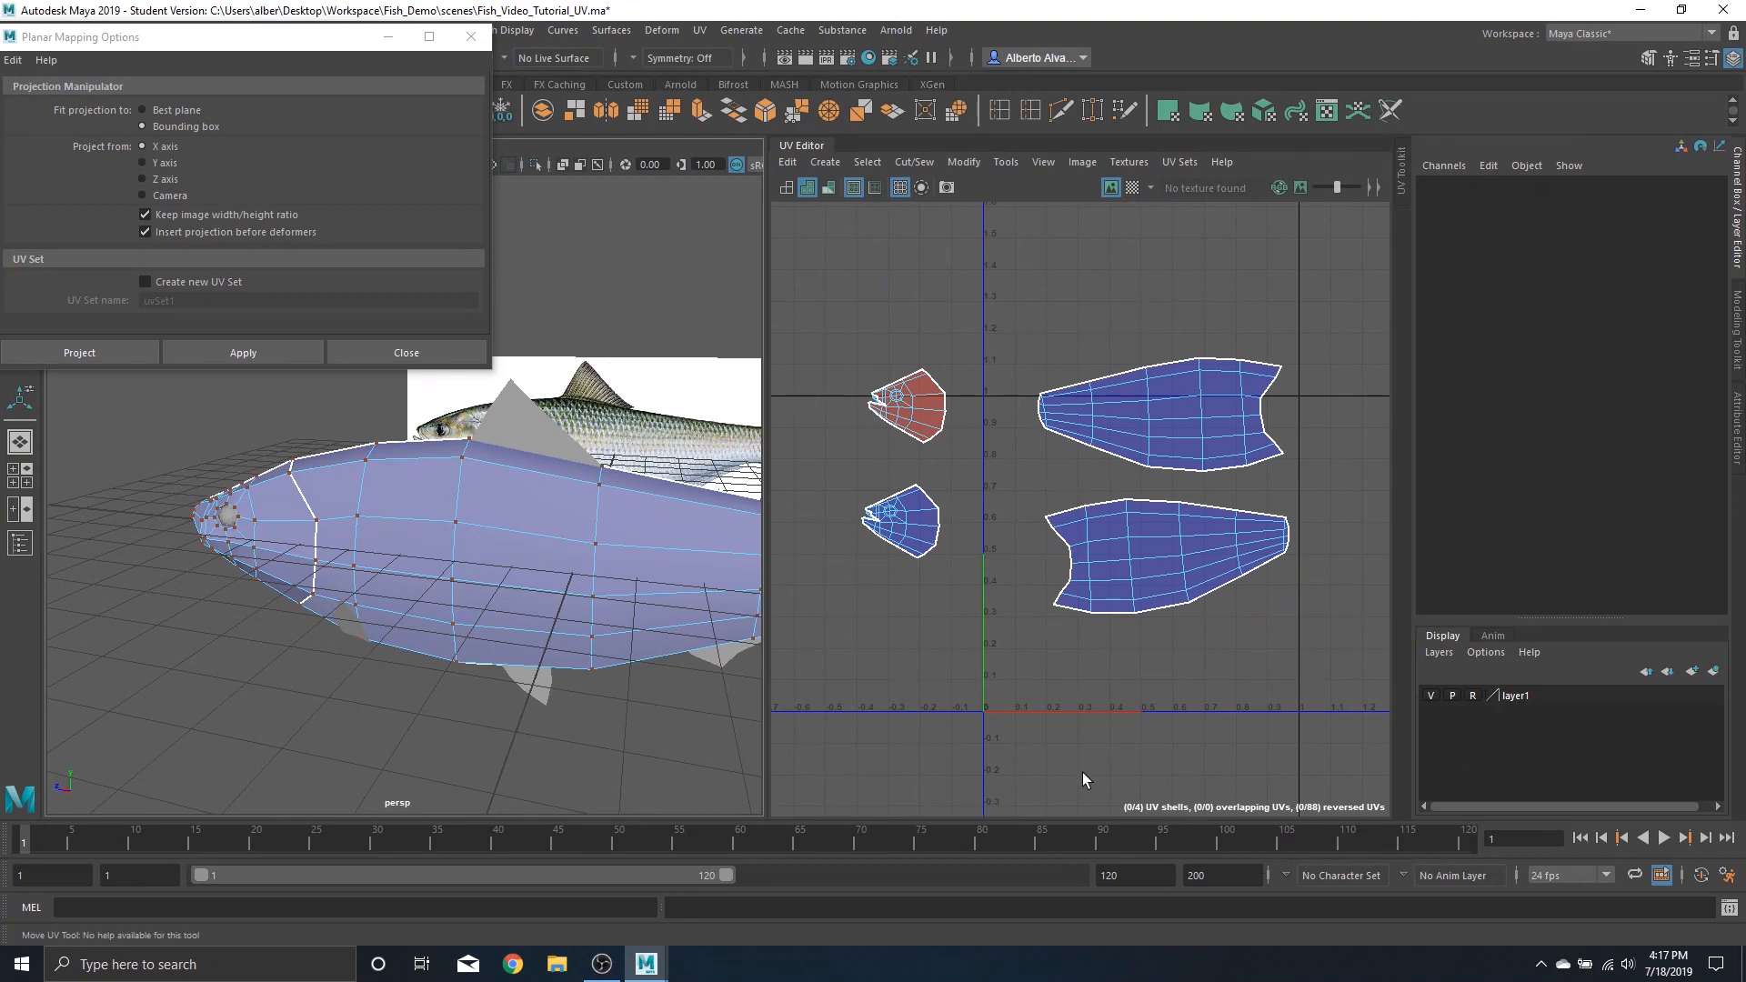
{"action": "scroll", "coordinate": [343, 580], "scroll_direction": "up", "scroll_amount": 3}
{"action": "scroll", "coordinate": [576, 533], "scroll_direction": "up", "scroll_amount": 3}
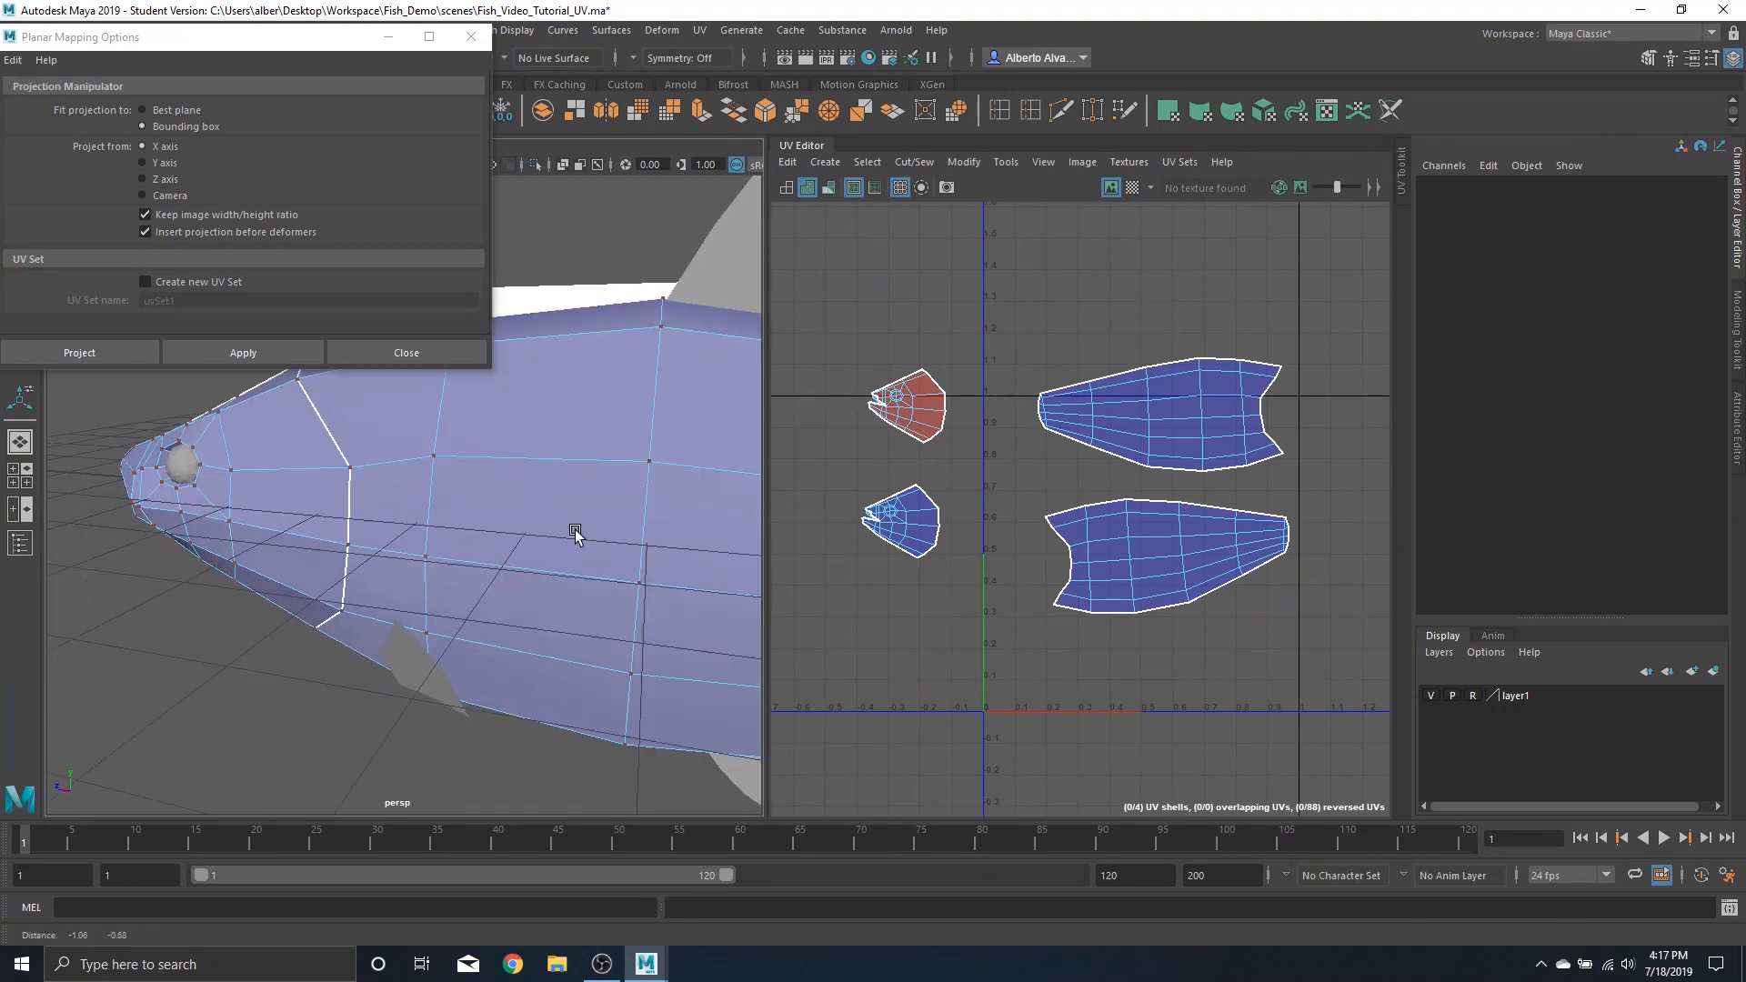
{"action": "left_click_drag", "start_coordinate": [576, 534], "coordinate": [404, 527], "text": "alt"}
{"action": "left_click_drag", "start_coordinate": [411, 401], "coordinate": [653, 533], "text": "alt"}
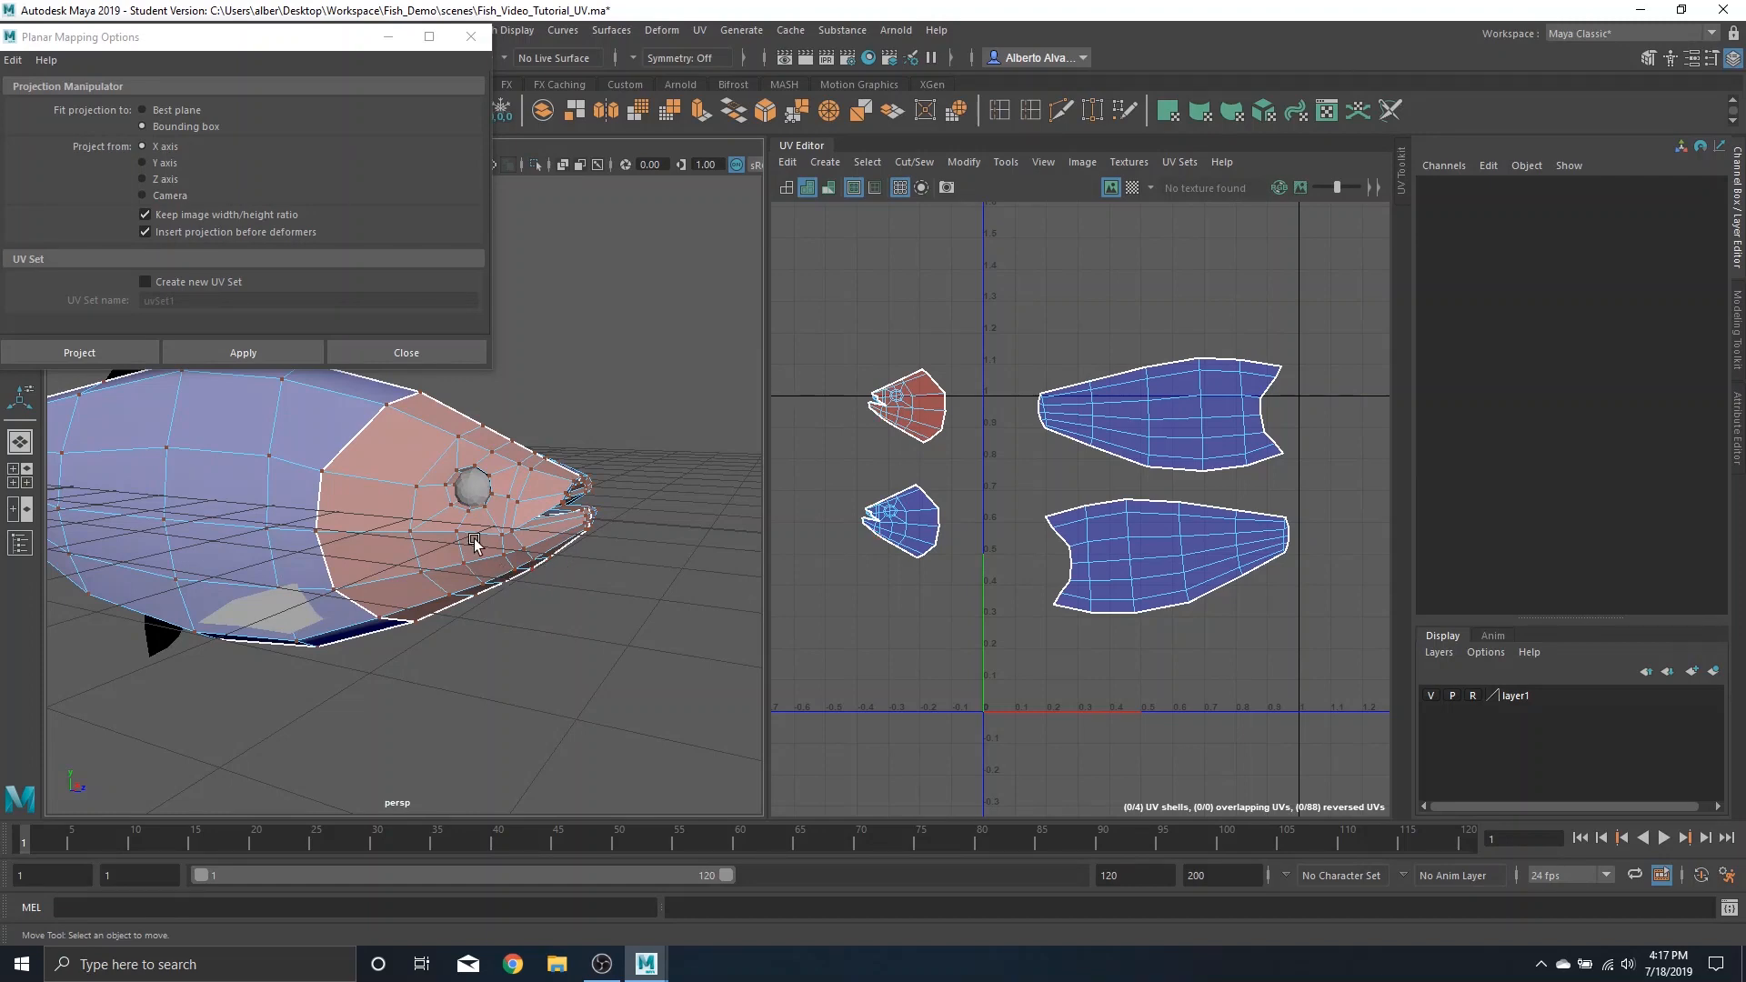
{"action": "left_click_drag", "start_coordinate": [621, 600], "coordinate": [395, 488], "text": "alt"}
{"action": "left_click_drag", "start_coordinate": [597, 547], "coordinate": [436, 539], "text": "alt"}
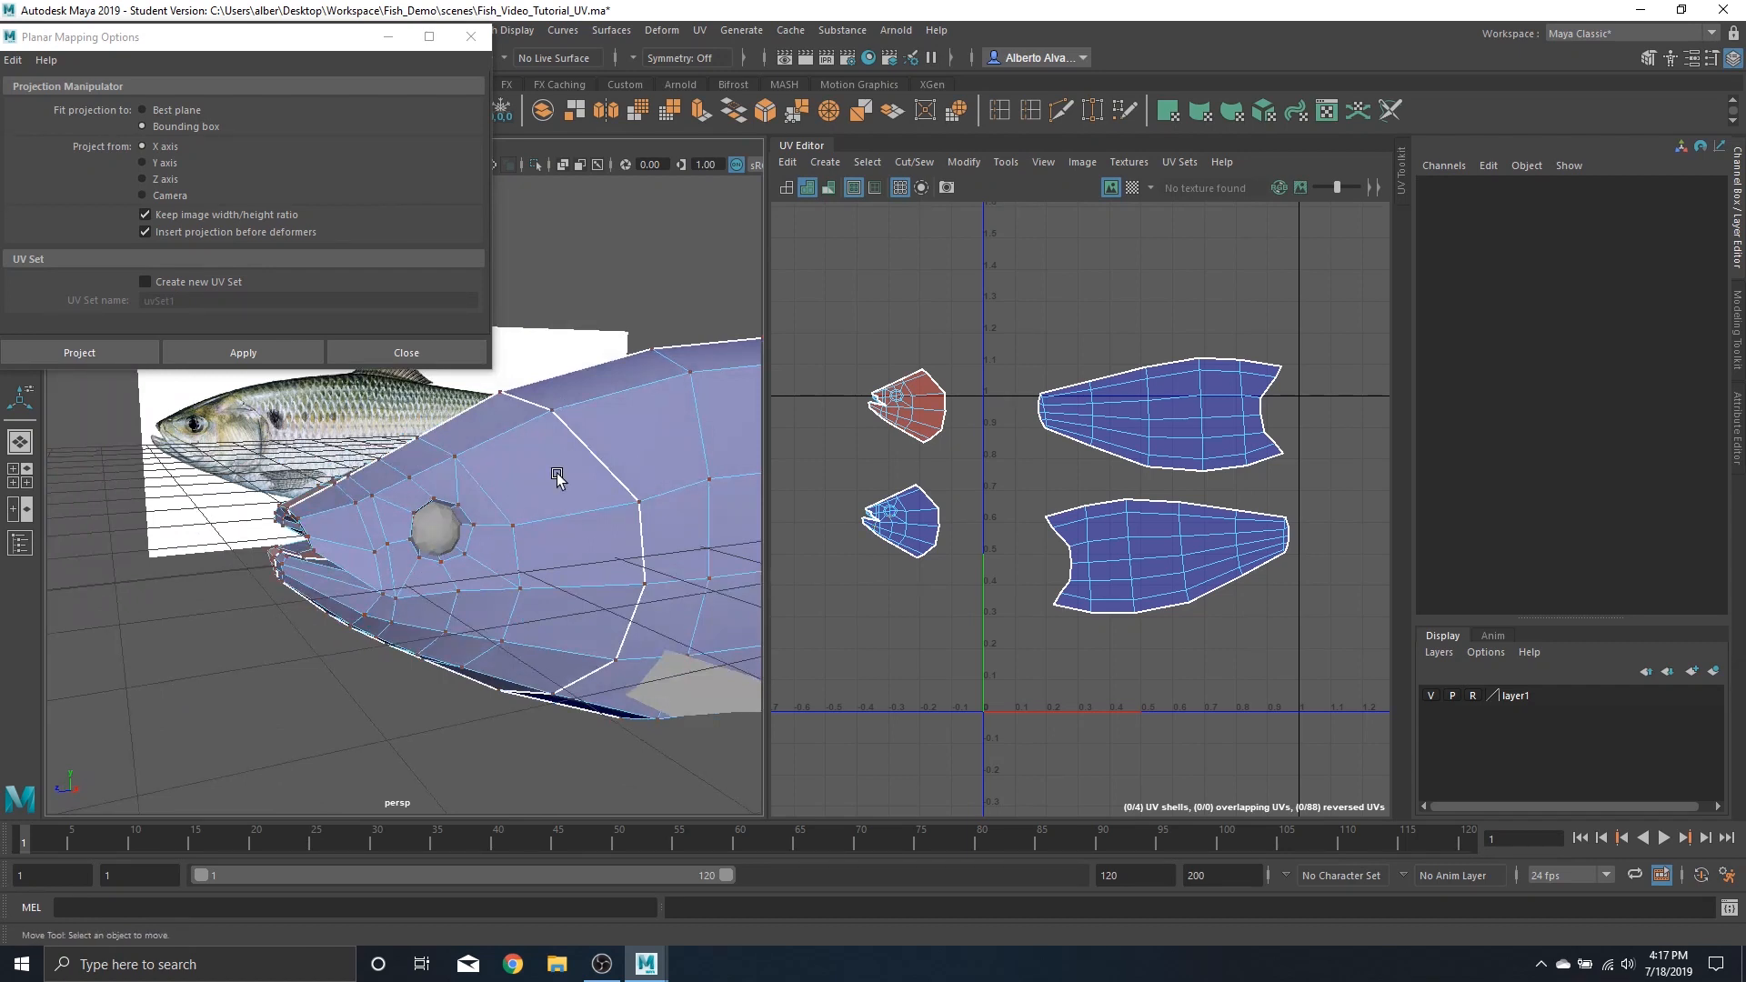
{"action": "middle_click_drag", "start_coordinate": [230, 495], "coordinate": [546, 673], "text": "alt"}
{"action": "scroll", "coordinate": [509, 529], "scroll_direction": "up", "scroll_amount": 3}
{"action": "middle_click_drag", "start_coordinate": [526, 502], "coordinate": [537, 618], "text": "alt"}
{"action": "scroll", "coordinate": [452, 592], "scroll_direction": "up", "scroll_amount": 8}
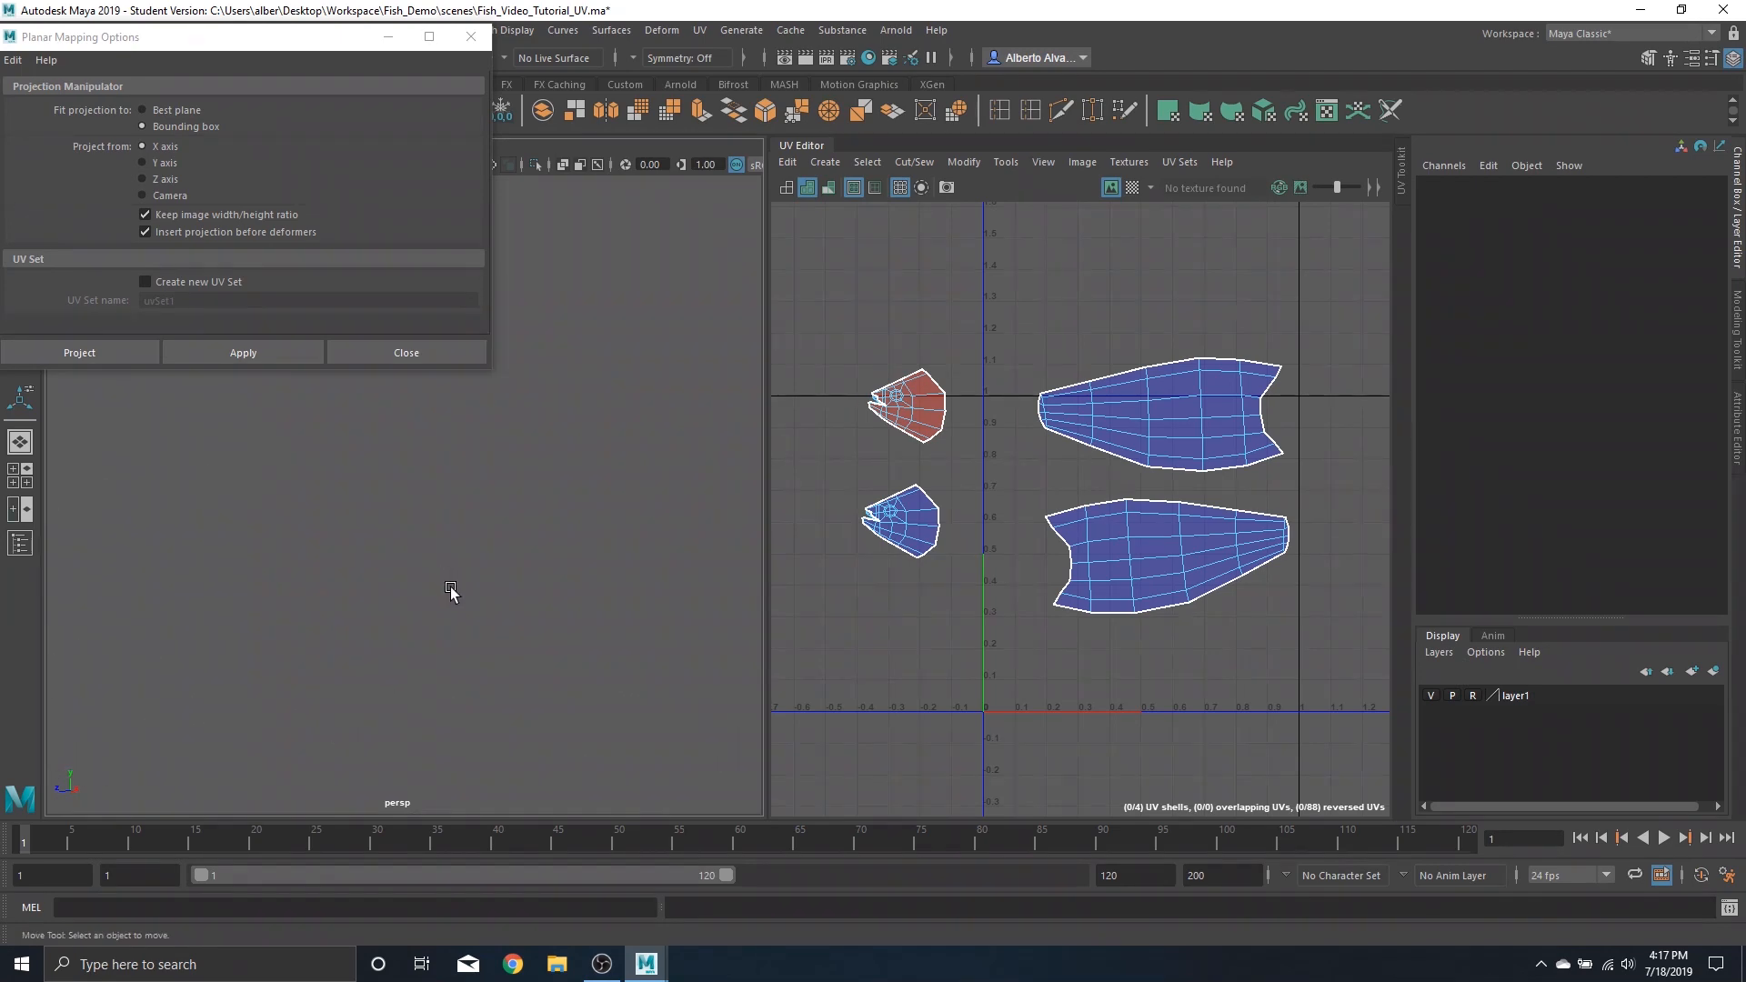
{"action": "scroll", "coordinate": [493, 573], "scroll_direction": "down", "scroll_amount": 2}
{"action": "scroll", "coordinate": [493, 573], "scroll_direction": "down", "scroll_amount": 6}
{"action": "left_click_drag", "start_coordinate": [483, 489], "coordinate": [472, 637], "text": "alt"}
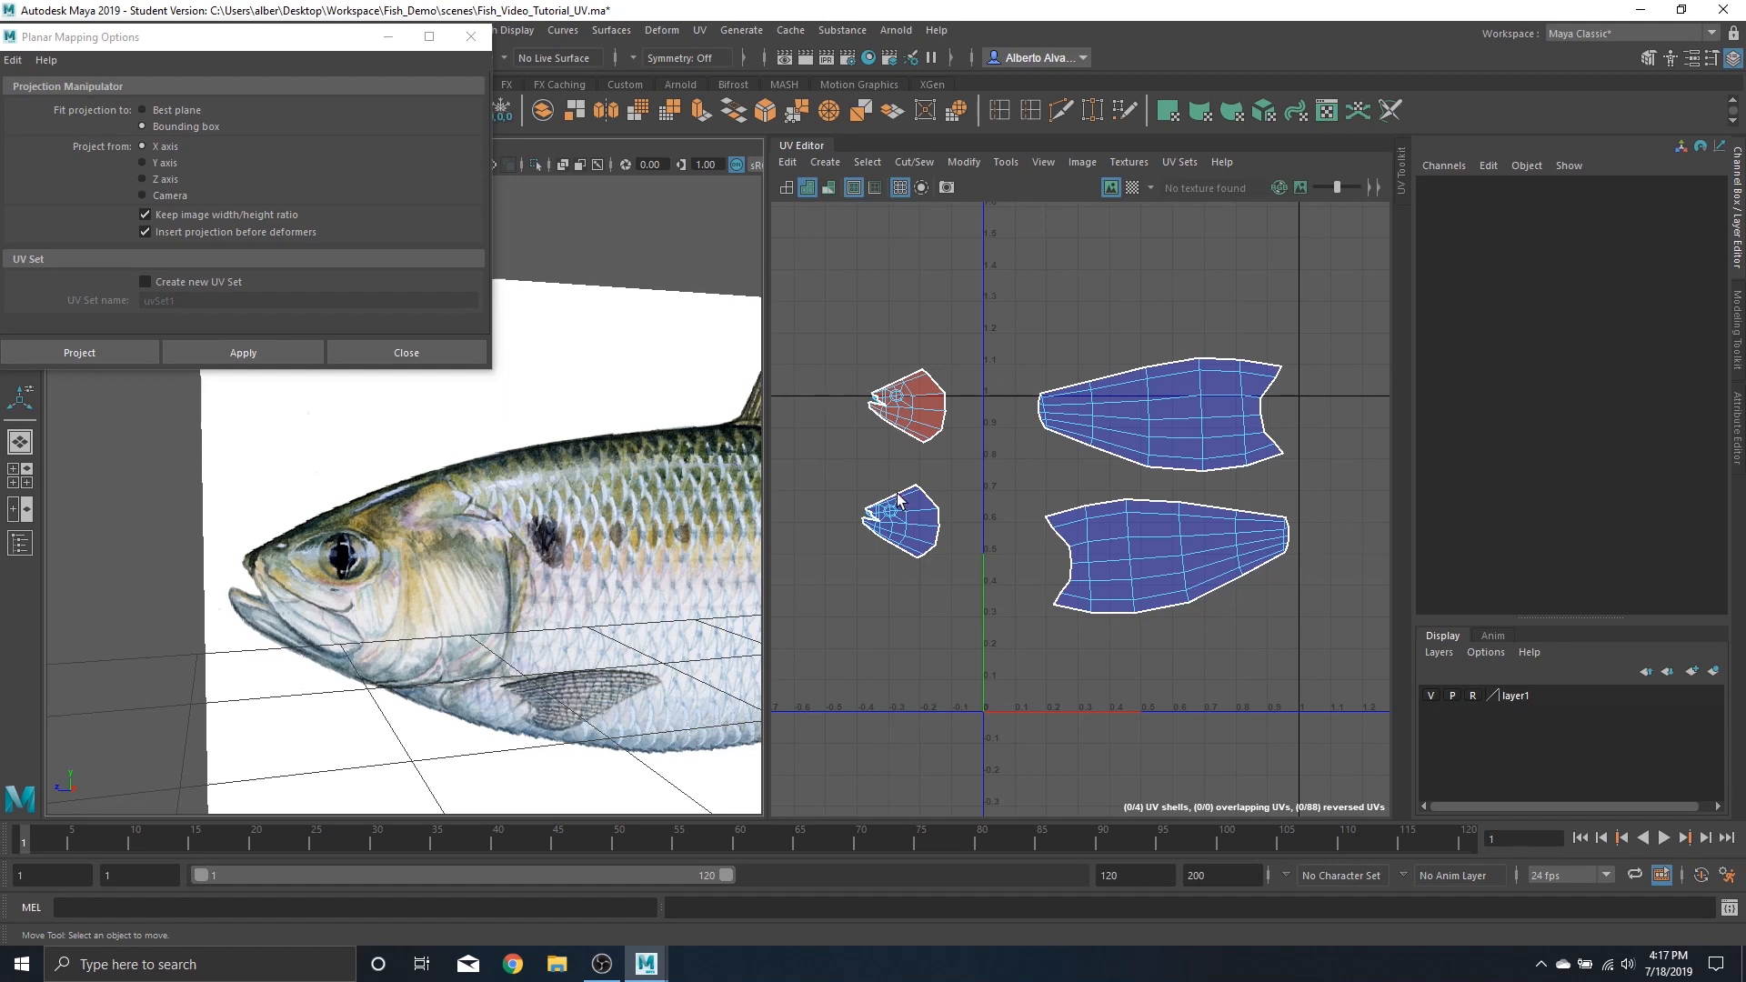
{"action": "scroll", "coordinate": [898, 499], "scroll_direction": "up", "scroll_amount": 4}
{"action": "scroll", "coordinate": [898, 499], "scroll_direction": "down", "scroll_amount": 2}
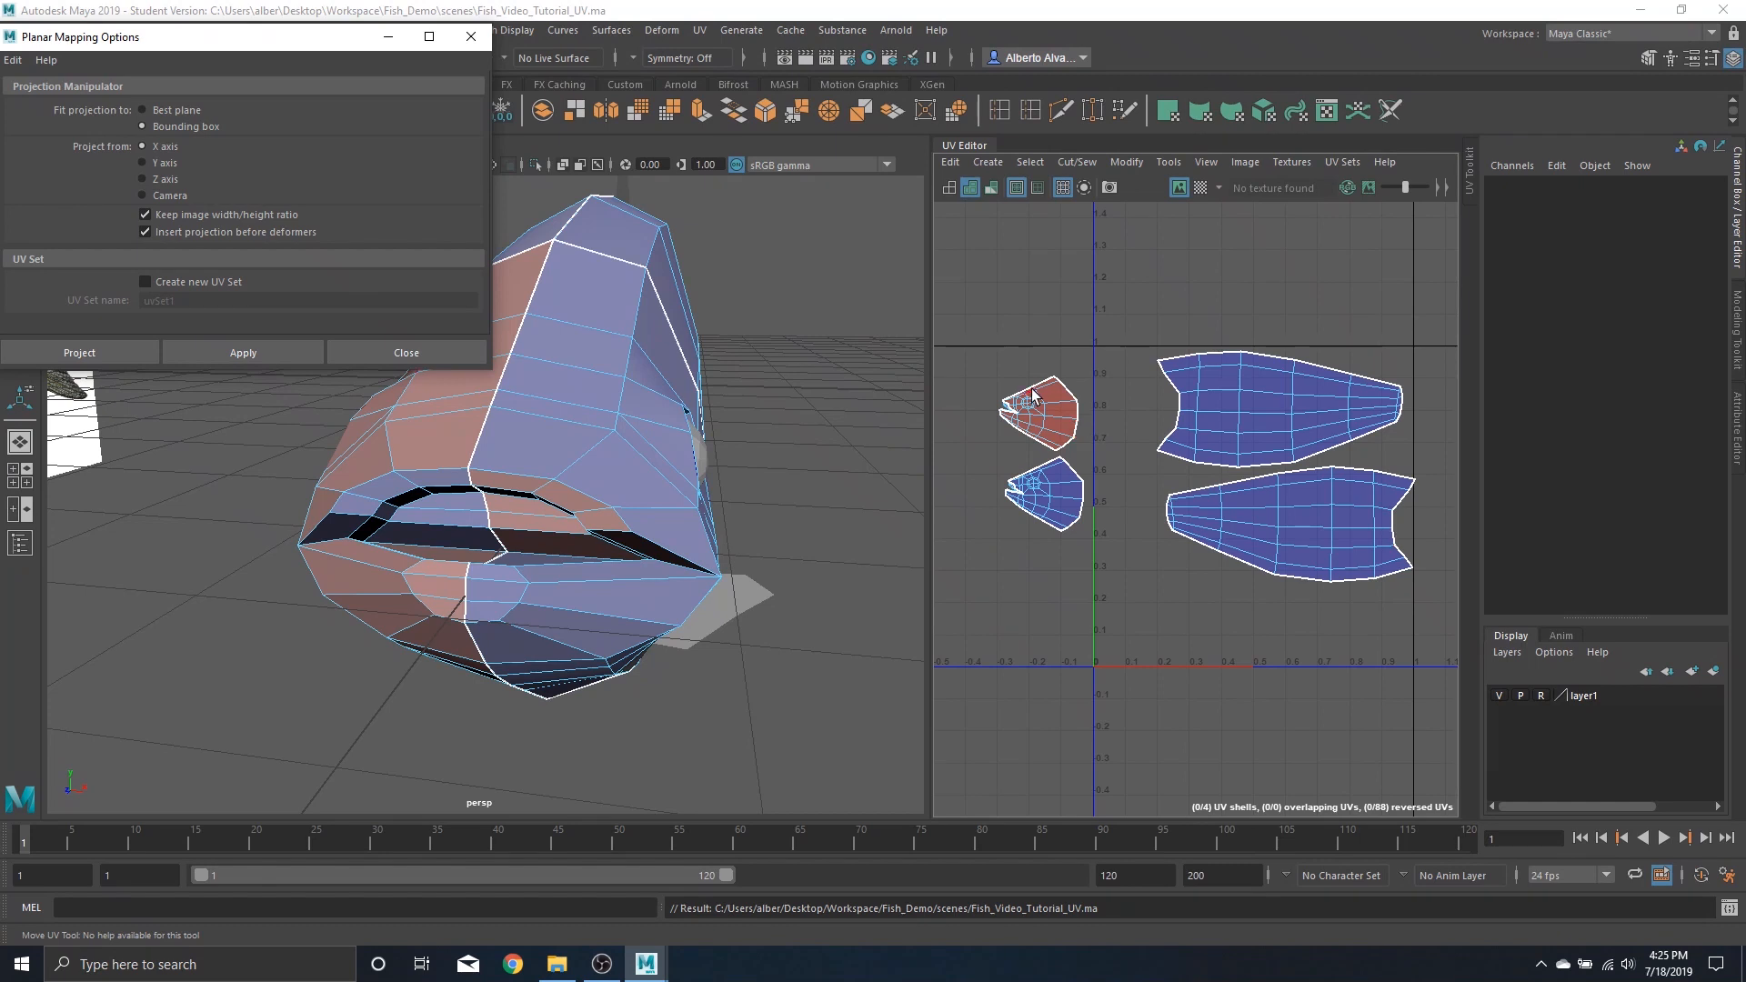
Examine the head UV shells in the UV Editor
{"action": "right_click_drag", "start_coordinate": [1273, 401], "coordinate": [1328, 396]}
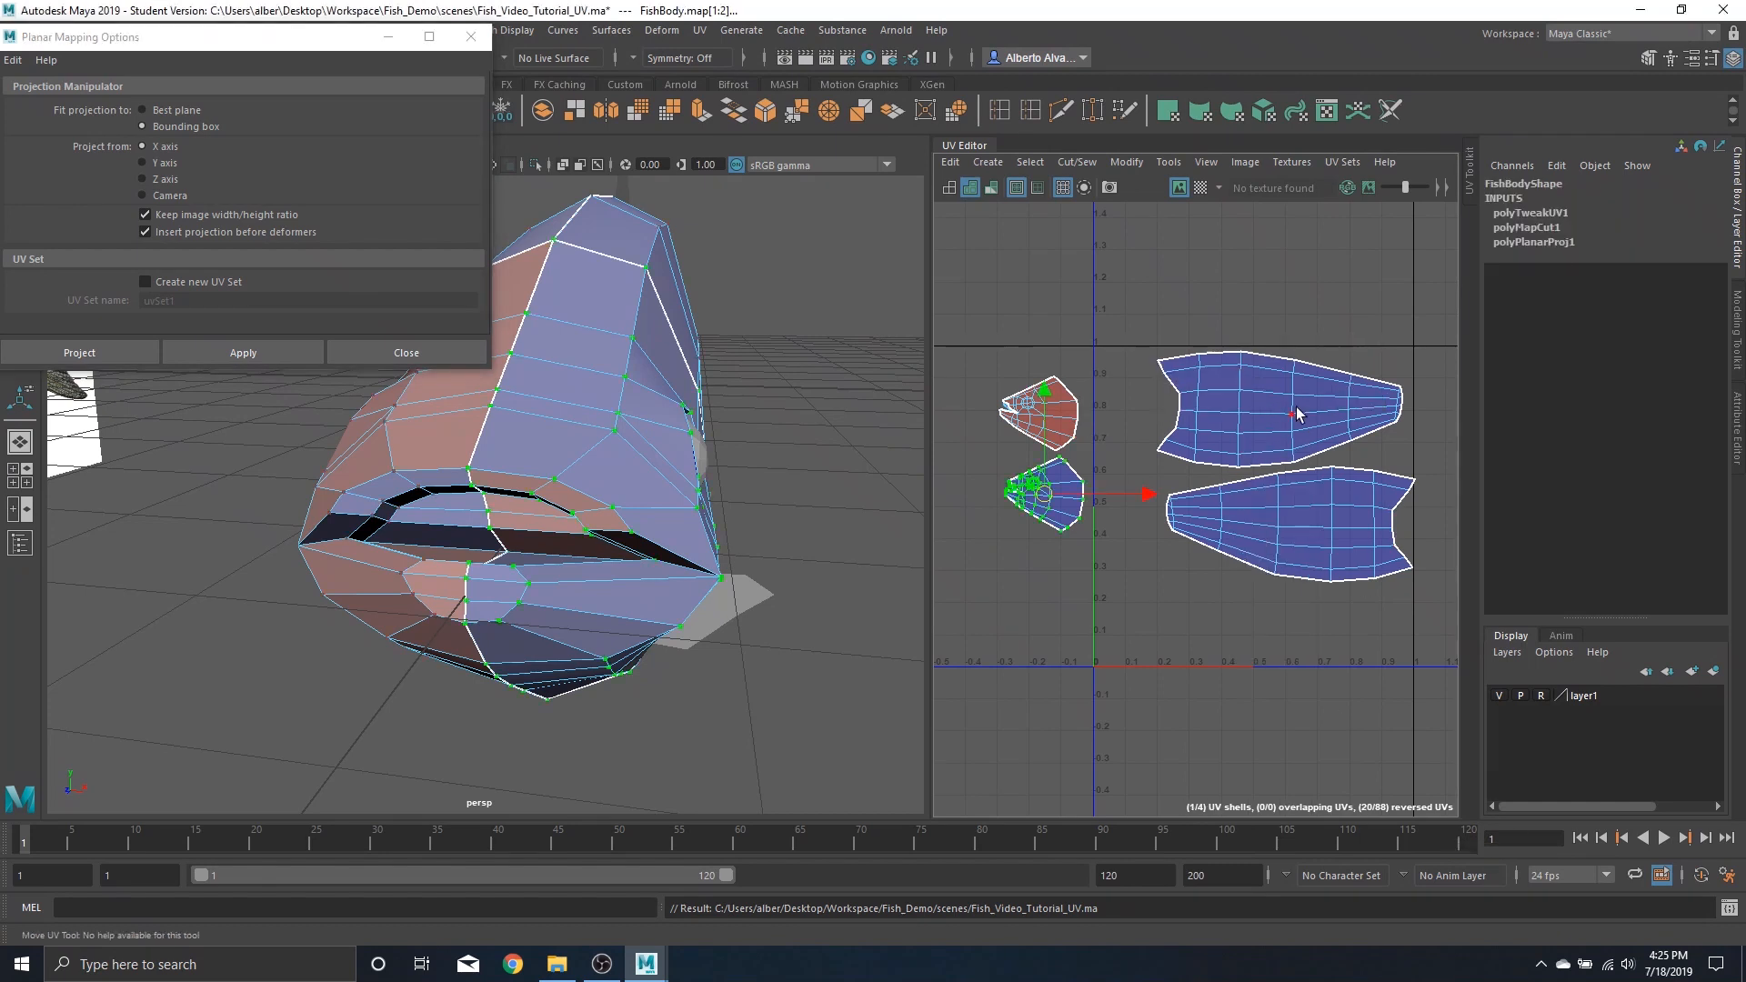
{"action": "left_click", "coordinate": [1296, 408]}
{"action": "scroll", "coordinate": [1190, 567], "scroll_direction": "down", "scroll_amount": 2}
{"action": "scroll", "coordinate": [1184, 517], "scroll_direction": "up", "scroll_amount": 4}
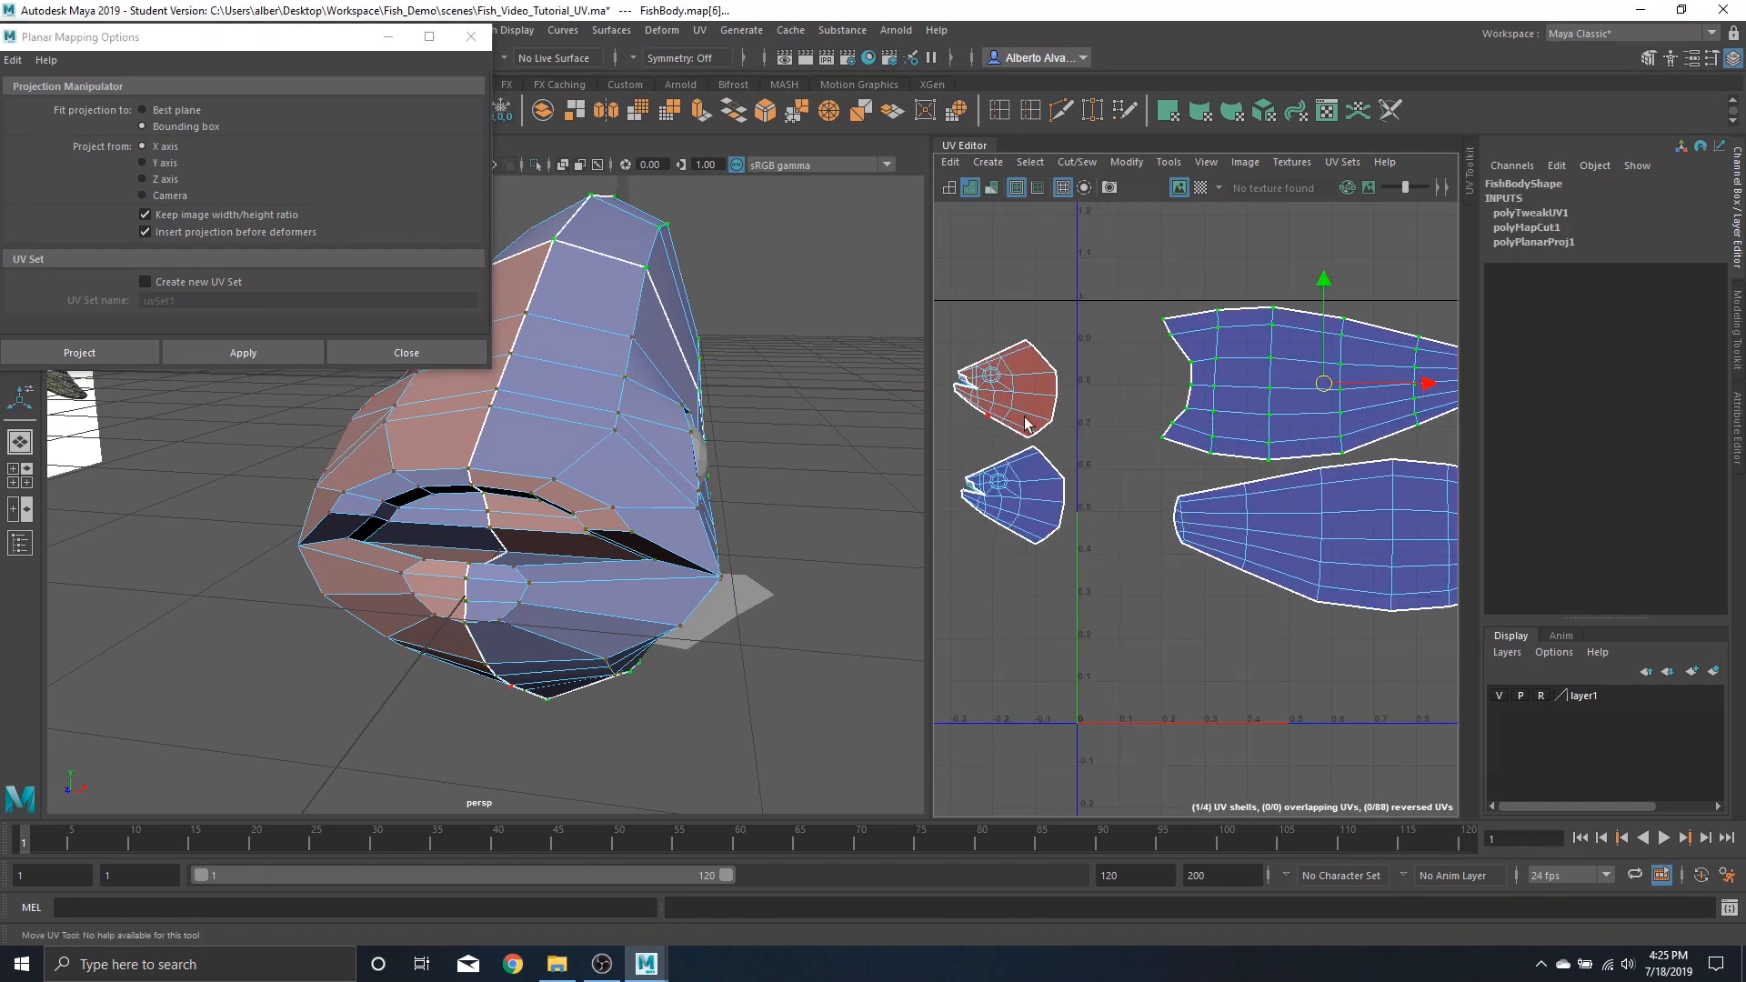
{"action": "left_click", "coordinate": [1018, 265]}
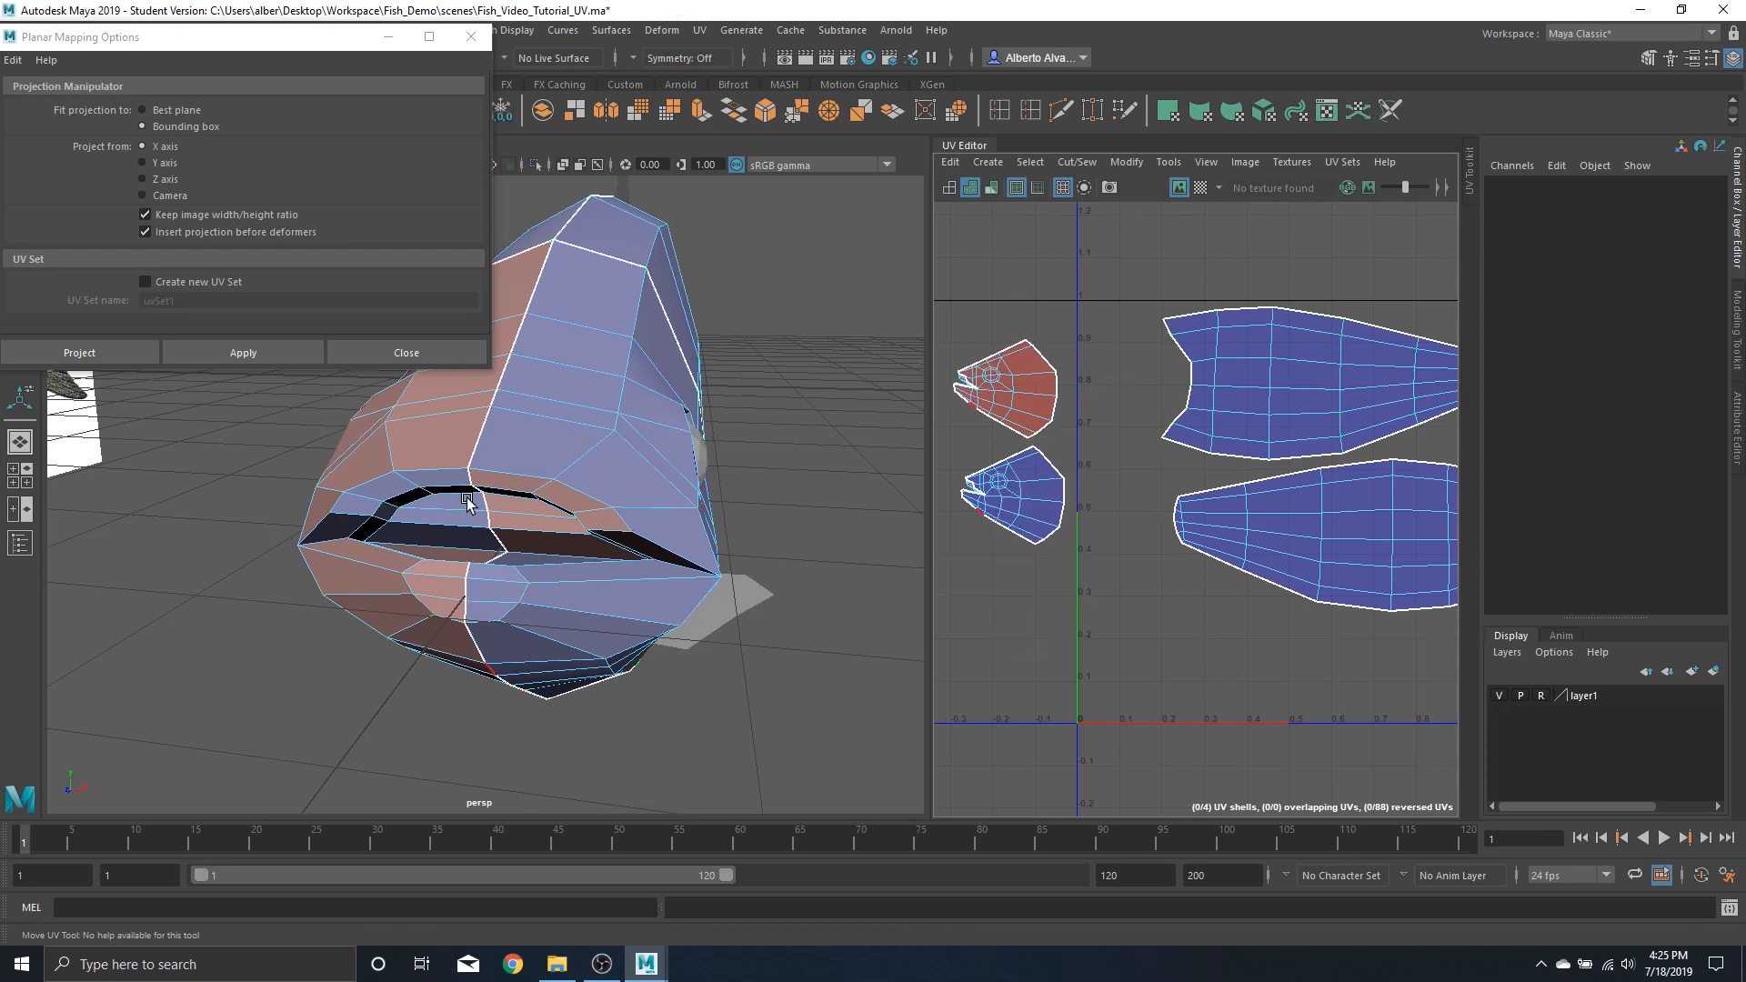
Select the edge loop around the fish's mouth and cut the UVs along it
{"action": "mouse_move", "coordinate": [472, 495]}
{"action": "left_mouse_down", "text": "alt"}
{"action": "mouse_move", "coordinate": [582, 487]}
{"action": "mouse_move", "coordinate": [489, 488]}
{"action": "left_mouse_up", "text": "alt"}
{"action": "left_click", "coordinate": [489, 488]}
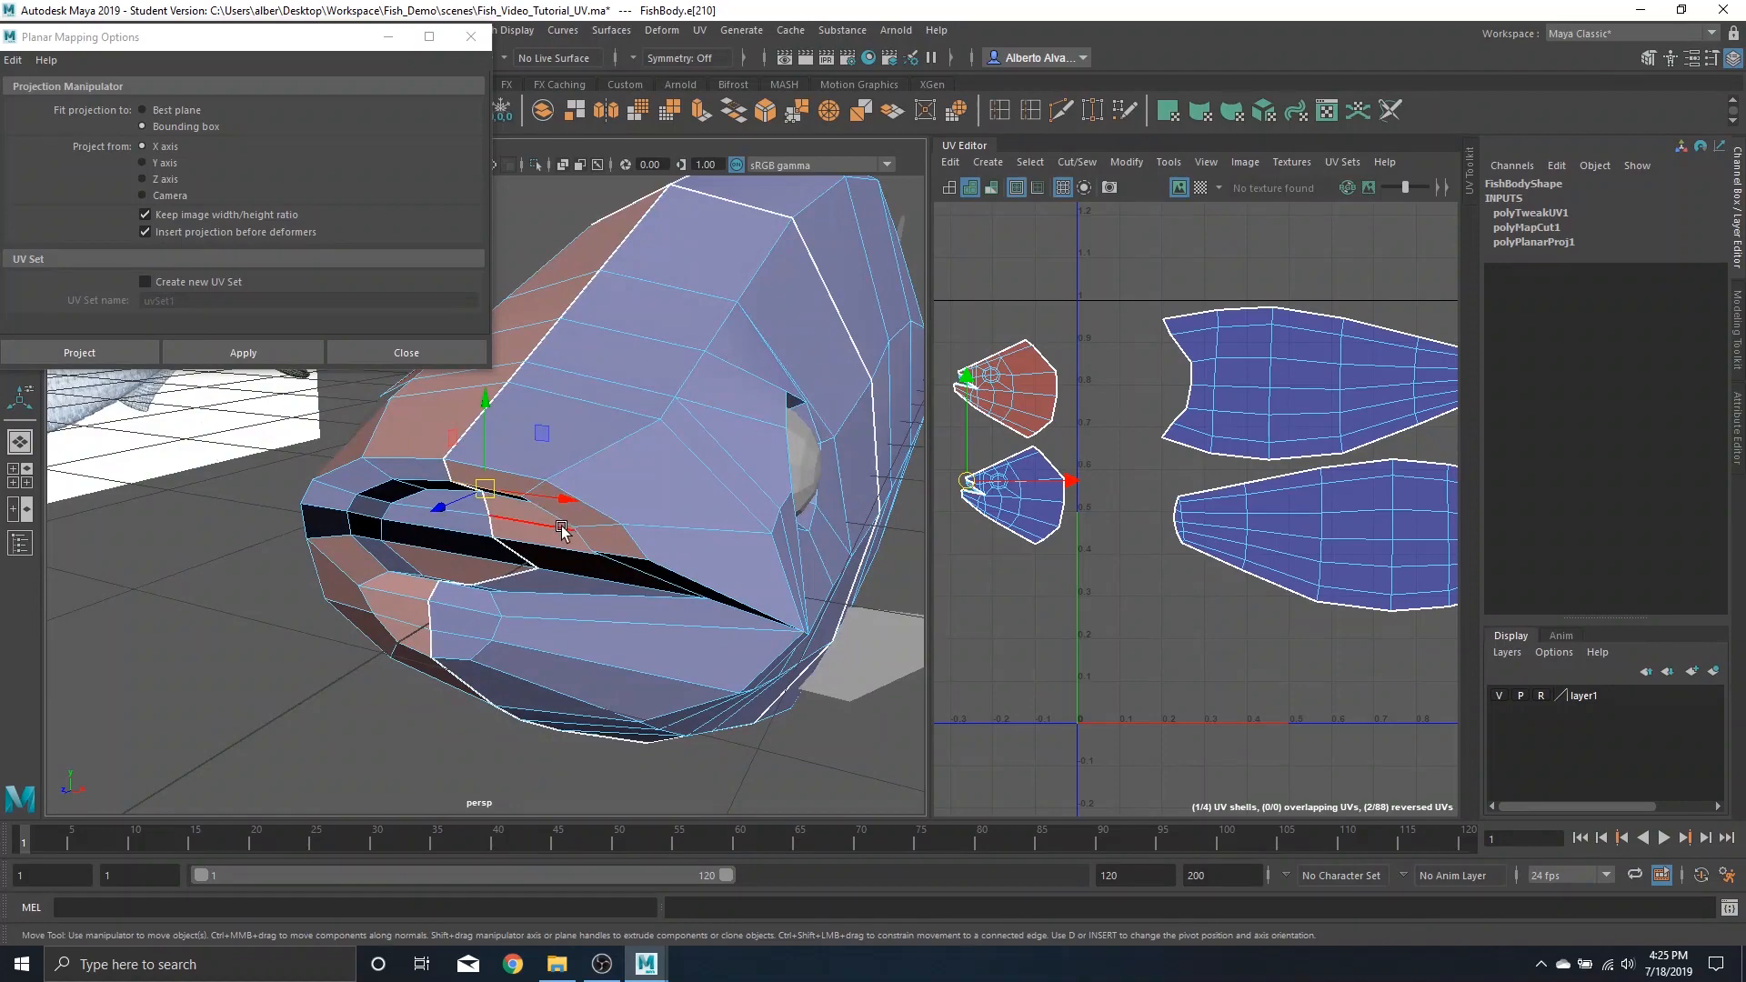
{"action": "scroll", "coordinate": [545, 582], "scroll_direction": "up", "scroll_amount": 5}
{"action": "scroll", "coordinate": [565, 550], "scroll_direction": "down", "scroll_amount": 2}
{"action": "scroll", "coordinate": [565, 554], "scroll_direction": "down", "scroll_amount": 5}
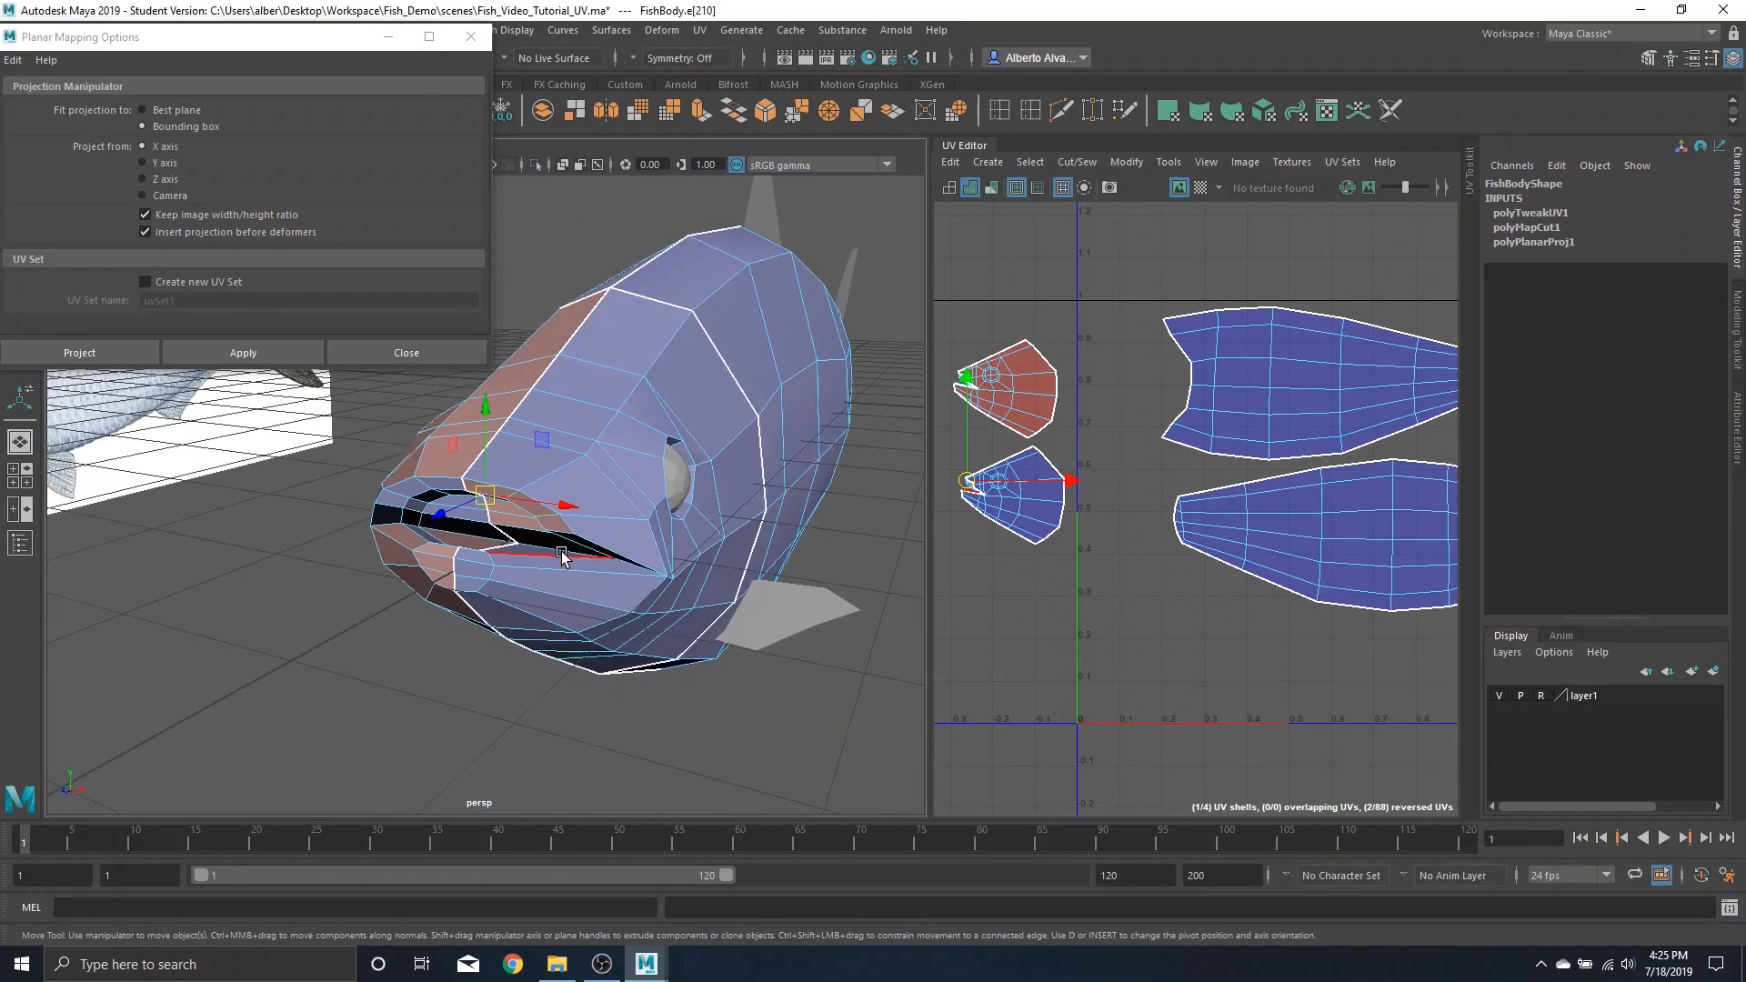
{"action": "mouse_move", "coordinate": [563, 555]}
{"action": "left_mouse_down", "text": "alt"}
{"action": "mouse_move", "coordinate": [558, 537]}
{"action": "mouse_move", "coordinate": [679, 529]}
{"action": "mouse_move", "coordinate": [558, 536]}
{"action": "mouse_move", "coordinate": [577, 538]}
{"action": "left_mouse_up", "text": "alt"}
{"action": "middle_click_drag", "start_coordinate": [531, 545], "coordinate": [549, 537], "text": "alt"}
{"action": "scroll", "coordinate": [550, 538], "scroll_direction": "up", "scroll_amount": 2}
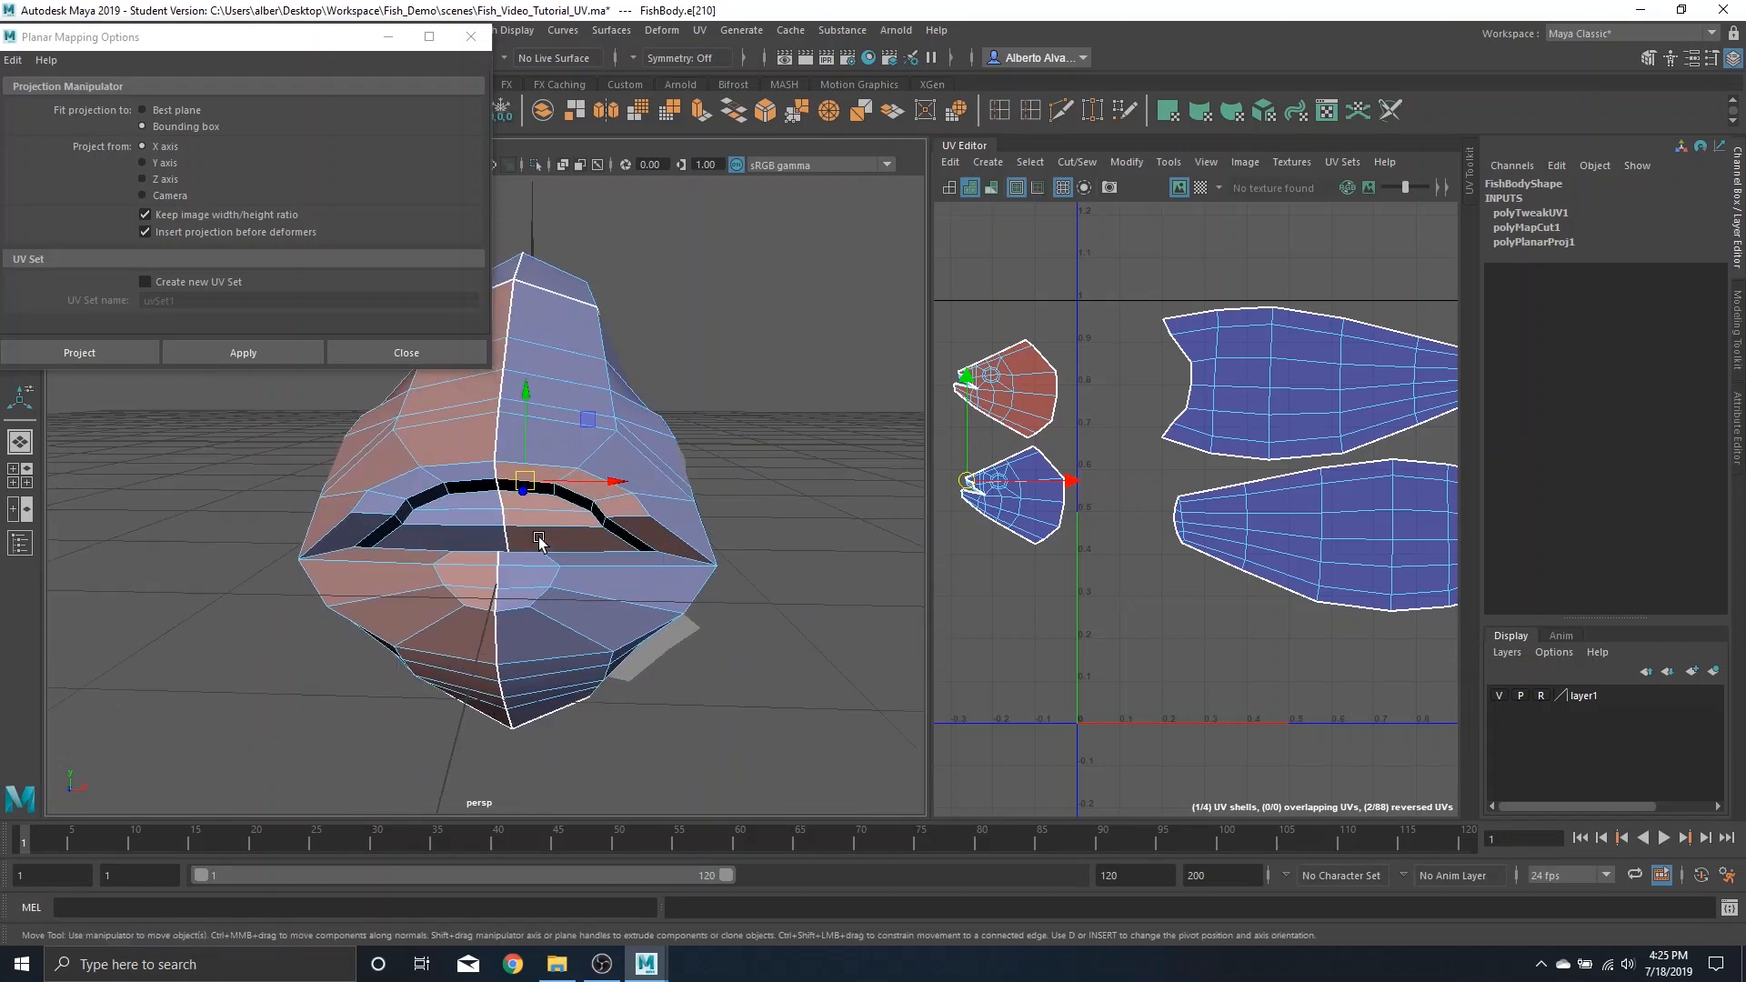
{"action": "double_click", "coordinate": [476, 473], "text": "shift"}
{"action": "left_click_drag", "start_coordinate": [575, 514], "coordinate": [466, 519], "text": "alt"}
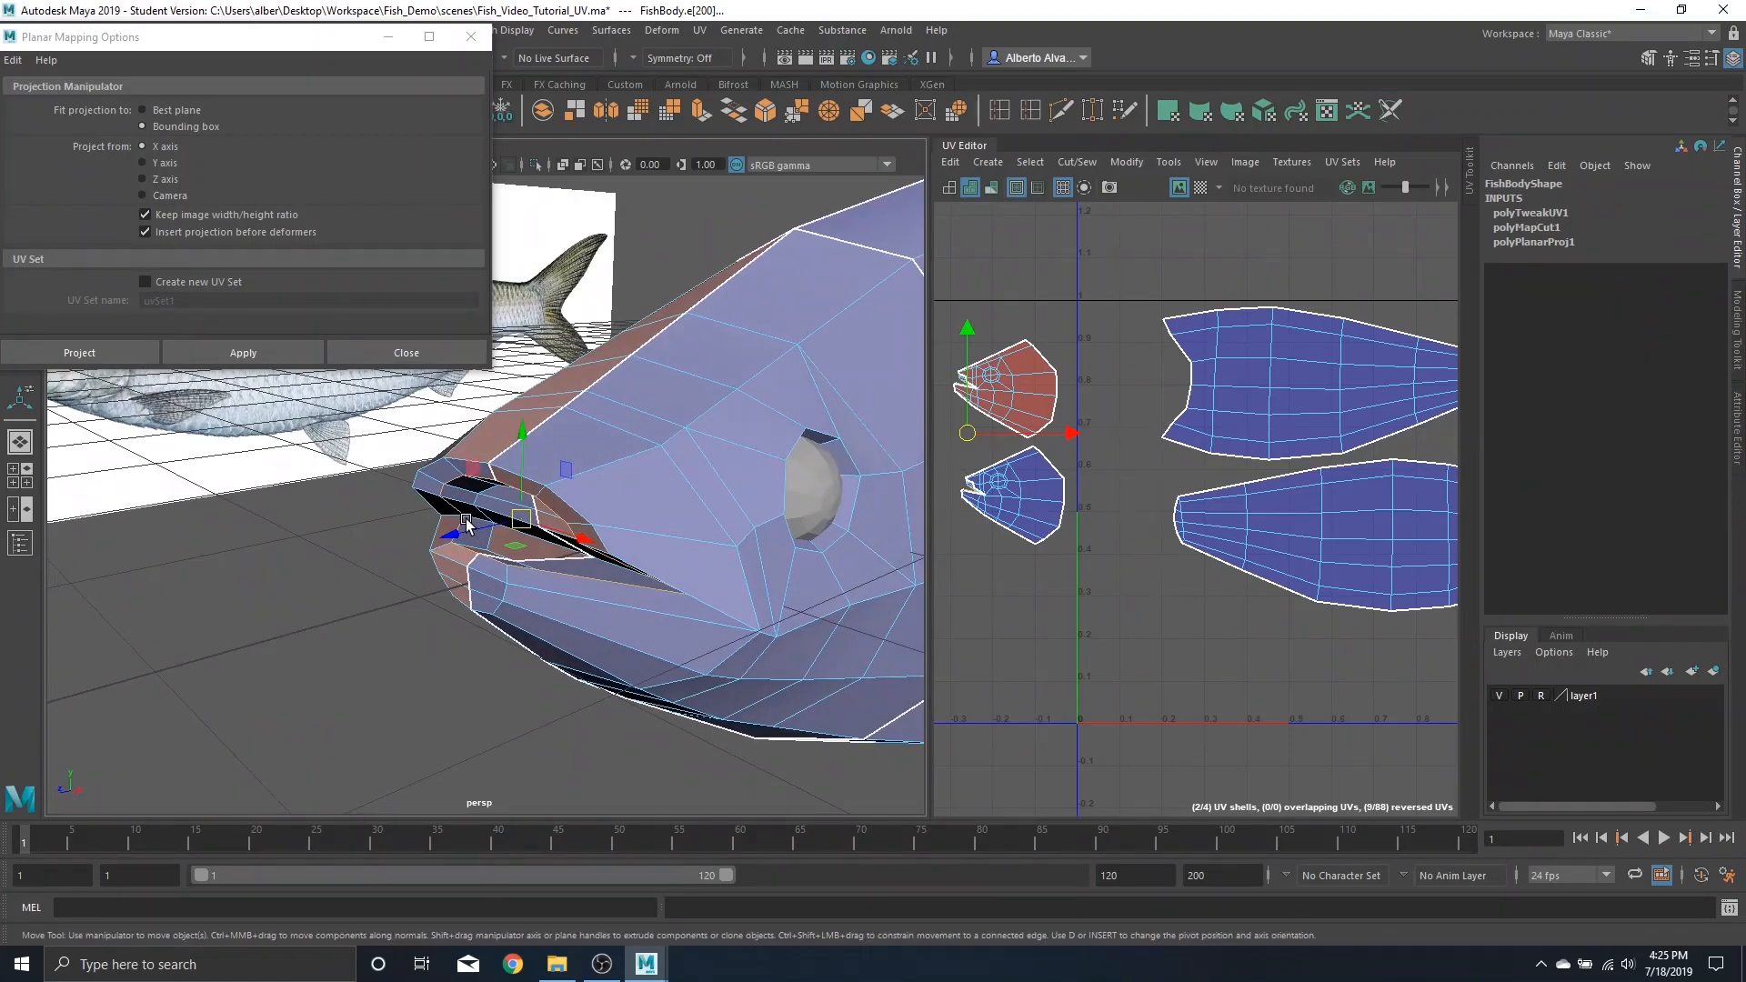
{"action": "left_click_drag", "start_coordinate": [627, 572], "coordinate": [693, 561], "text": "alt"}
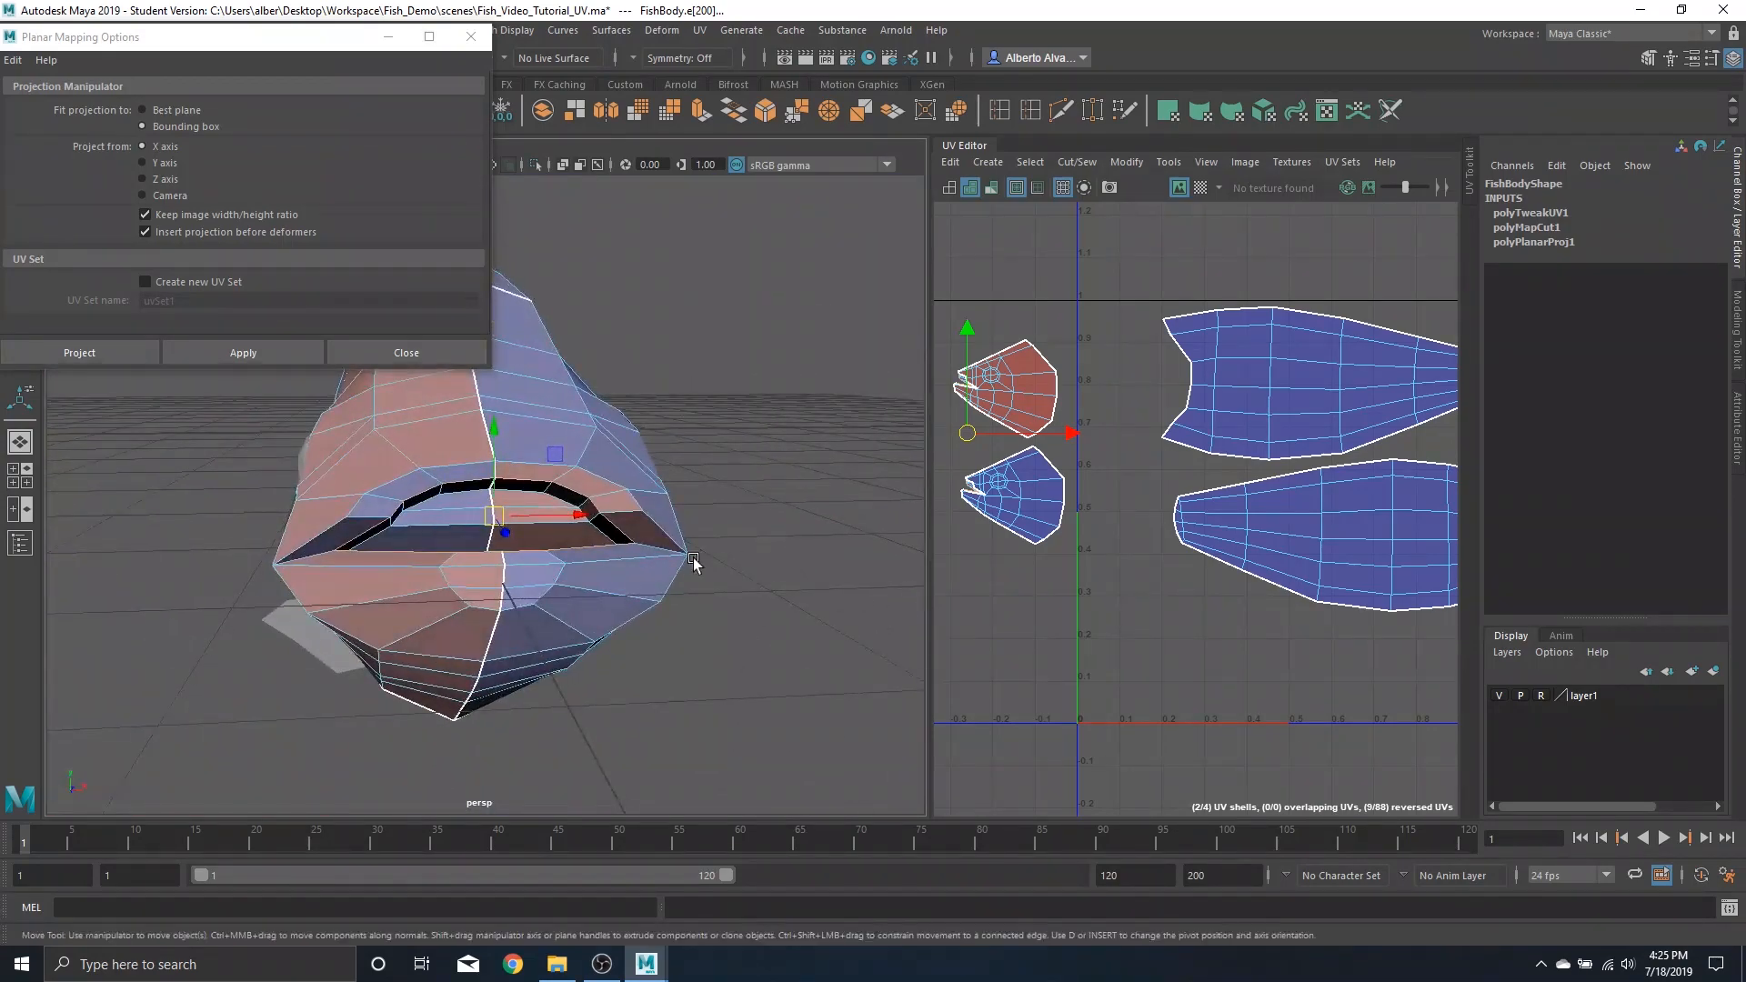
{"action": "right_click_drag", "start_coordinate": [1030, 383], "coordinate": [864, 324], "text": "shift"}
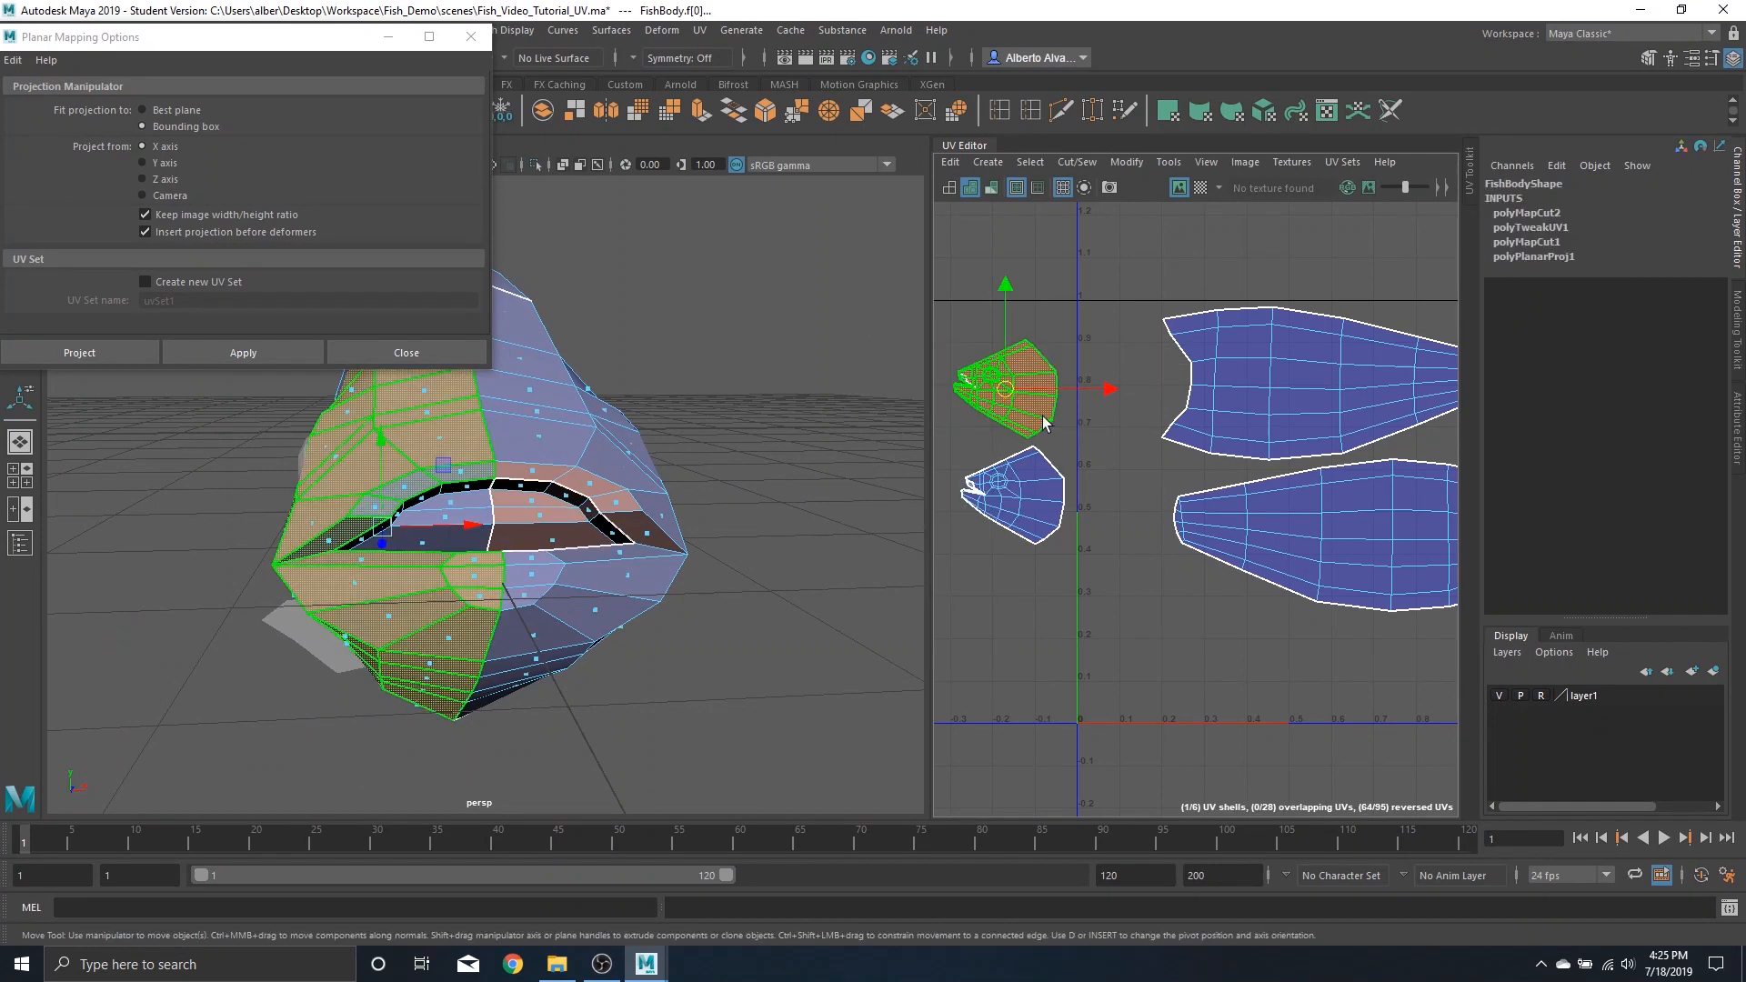
Move the separated head UV shells down near the UV origin, below the body shells
{"action": "left_click_drag", "start_coordinate": [1005, 382], "coordinate": [1082, 653]}
{"action": "left_click", "coordinate": [1010, 496]}
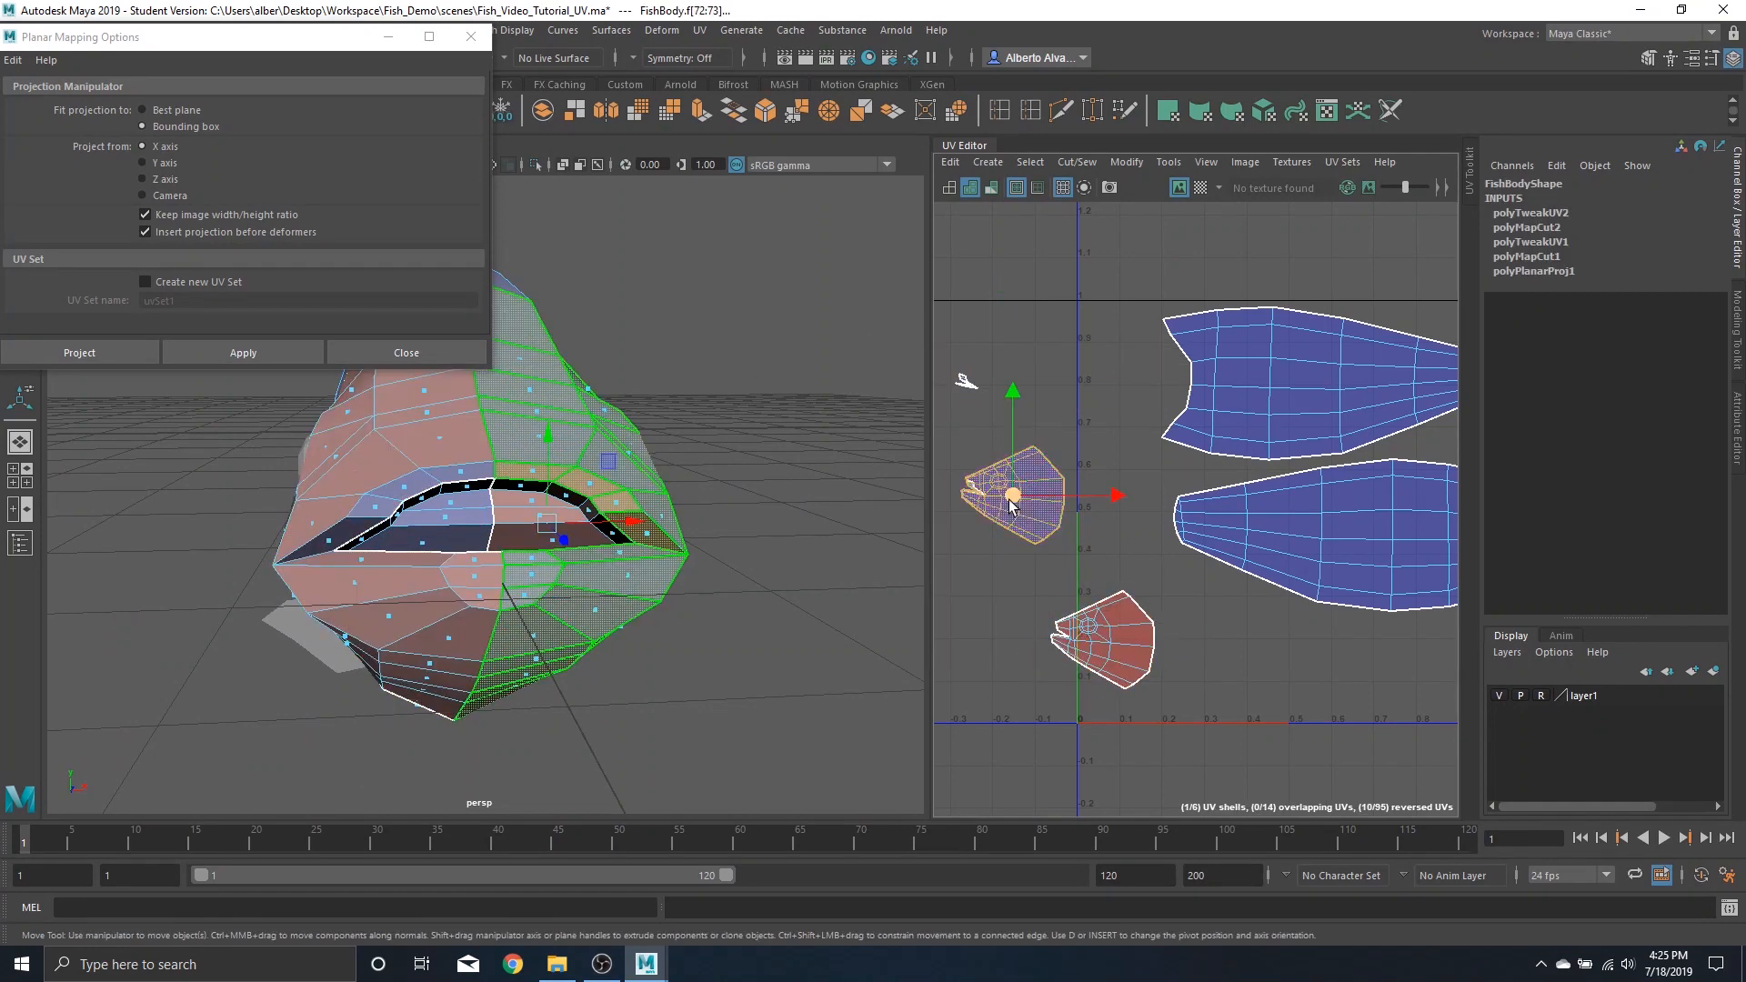
{"action": "left_click_drag", "start_coordinate": [1009, 496], "coordinate": [1046, 719]}
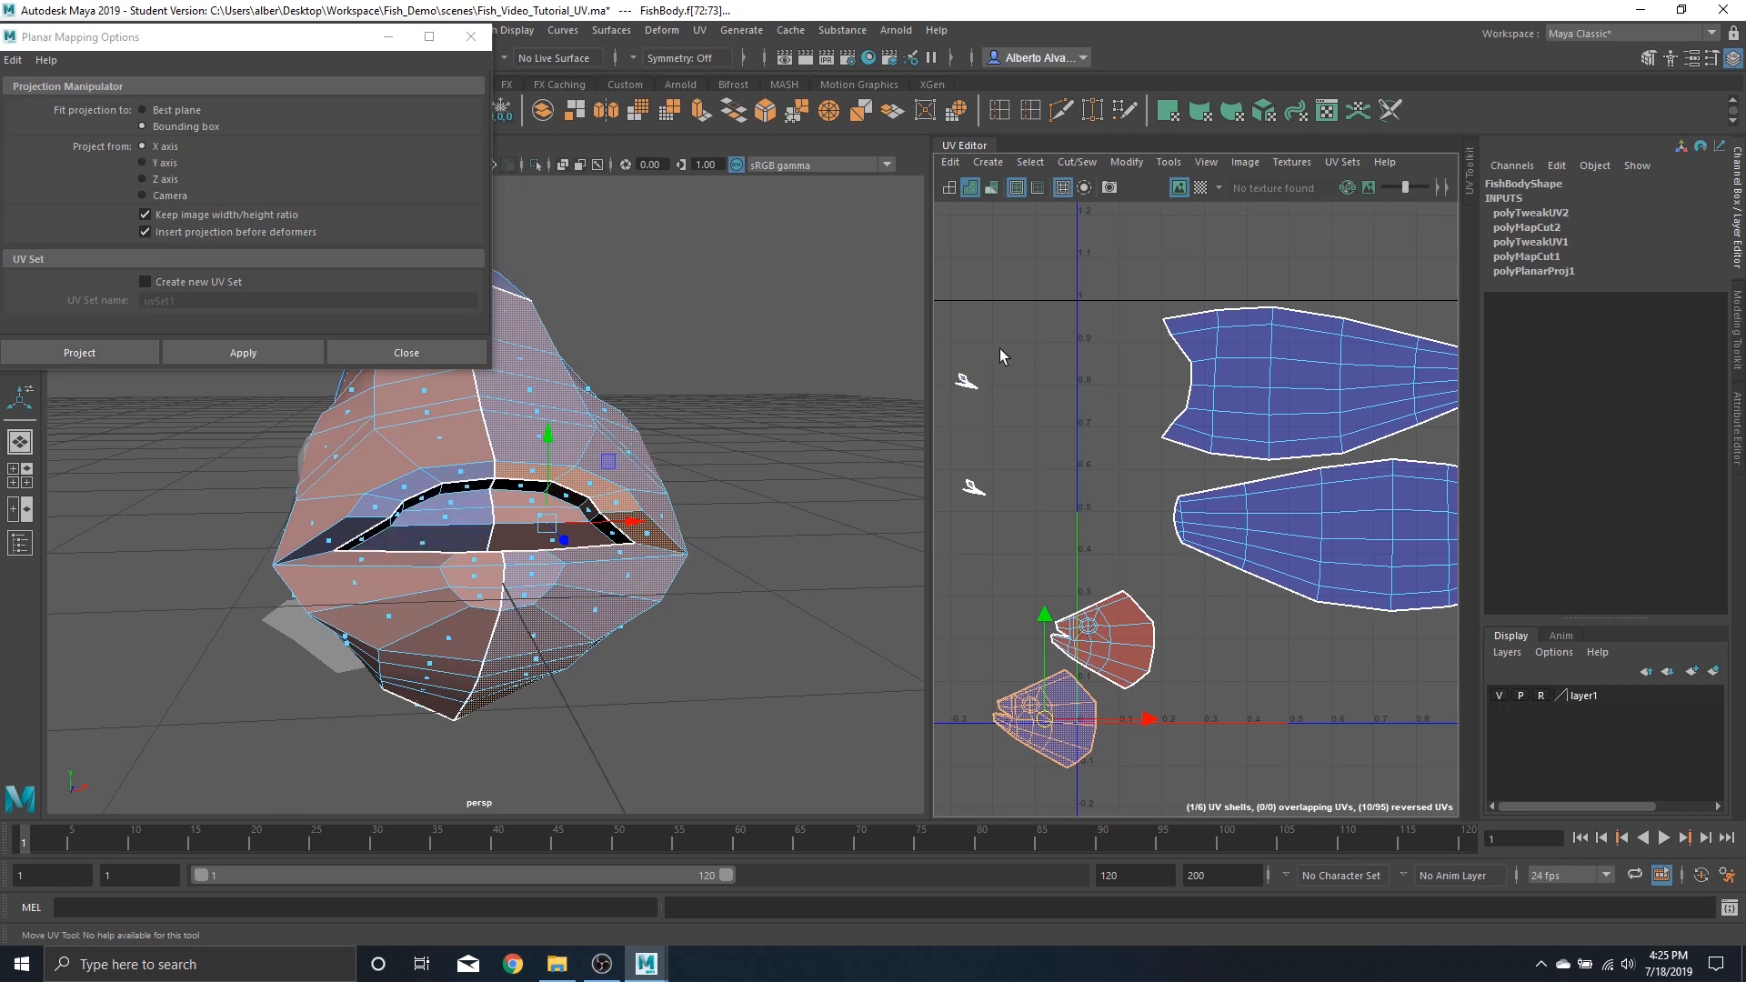
{"action": "left_click", "coordinate": [967, 380]}
{"action": "left_click_drag", "start_coordinate": [967, 380], "coordinate": [1017, 547]}
{"action": "left_click_drag", "start_coordinate": [978, 481], "coordinate": [992, 274]}
{"action": "middle_click_drag", "start_coordinate": [1013, 546], "coordinate": [1192, 351], "text": "alt"}
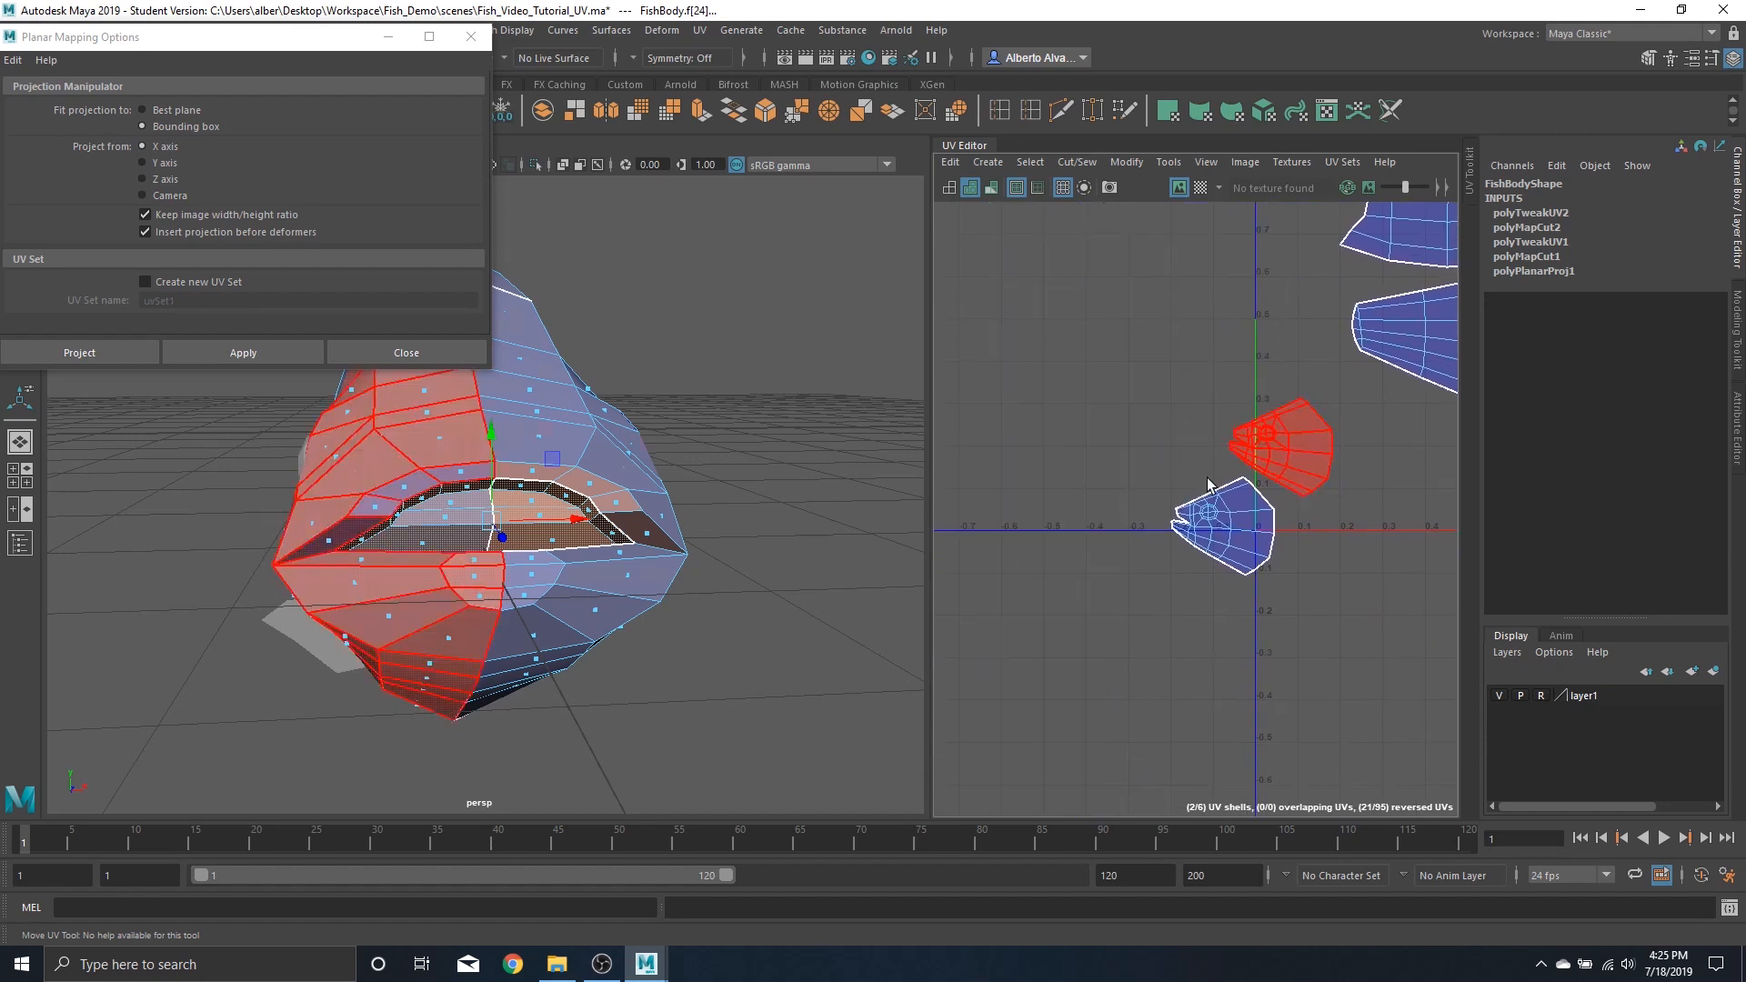
Select the mouth-edge UVs on the lower head shell and shift them horizontally
{"action": "middle_click_drag", "start_coordinate": [1201, 511], "coordinate": [1183, 475], "text": "alt"}
{"action": "right_click_drag", "start_coordinate": [1205, 456], "coordinate": [1310, 460]}
{"action": "left_click", "coordinate": [1209, 488]}
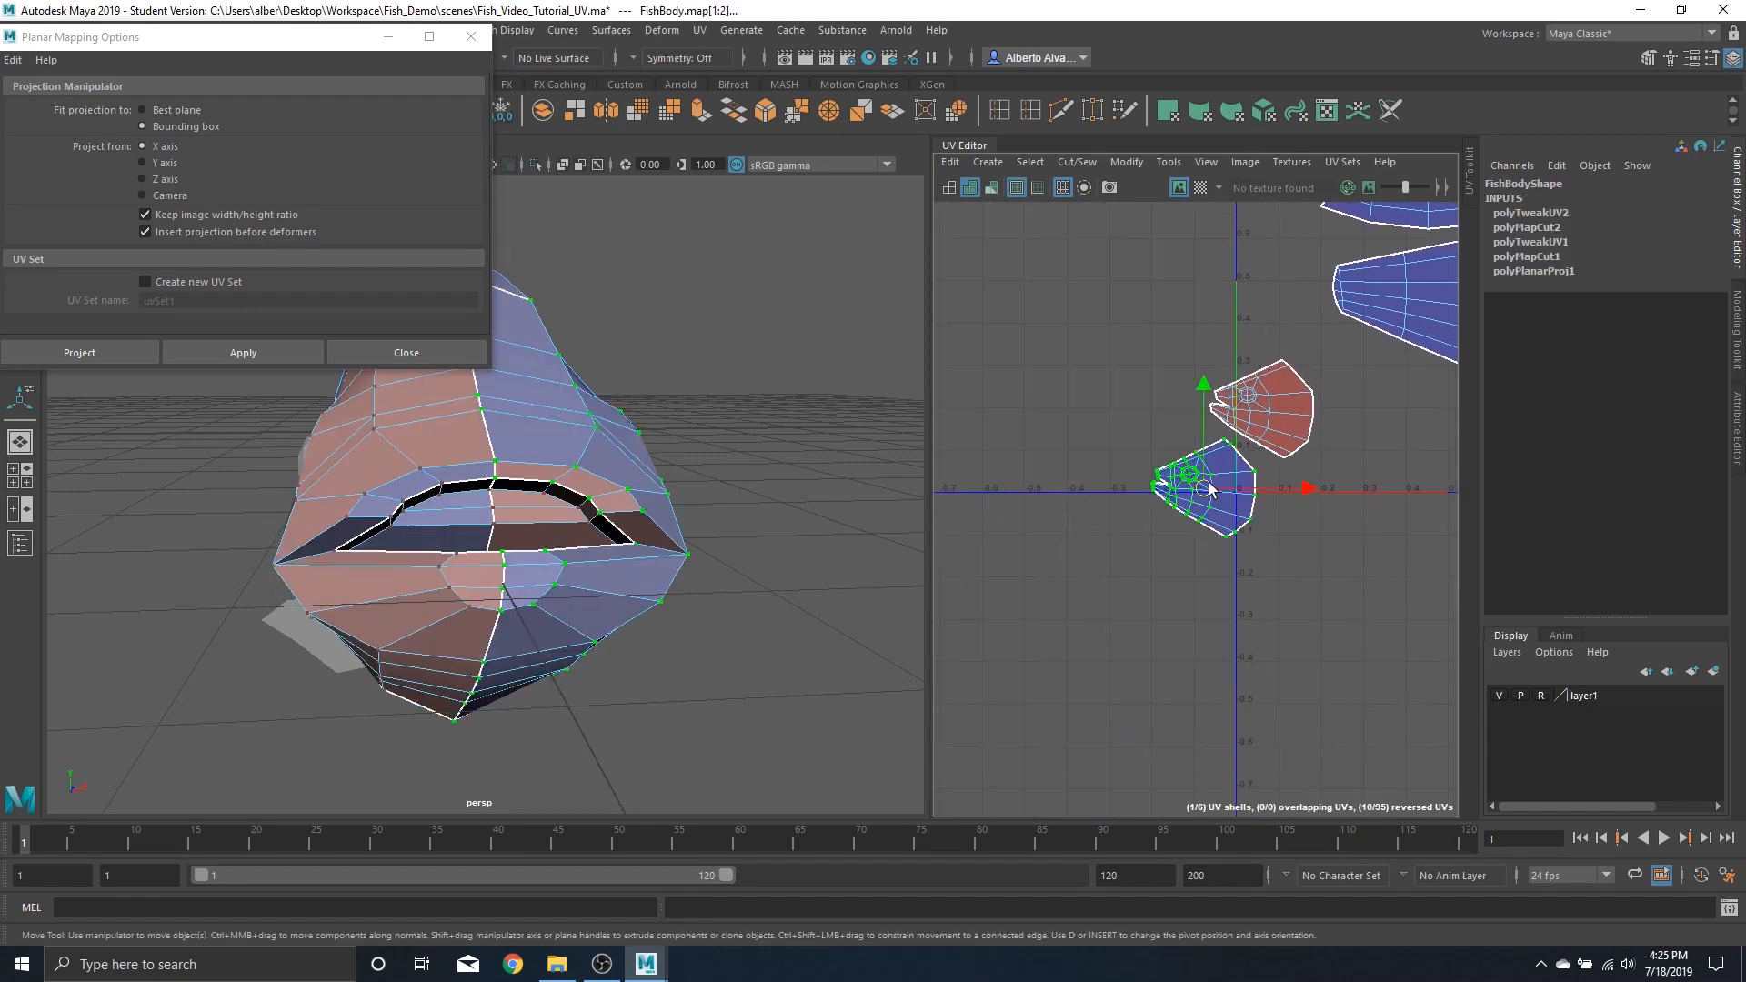
{"action": "right_click_drag", "start_coordinate": [1117, 521], "coordinate": [1182, 487]}
{"action": "key", "text": "w"}
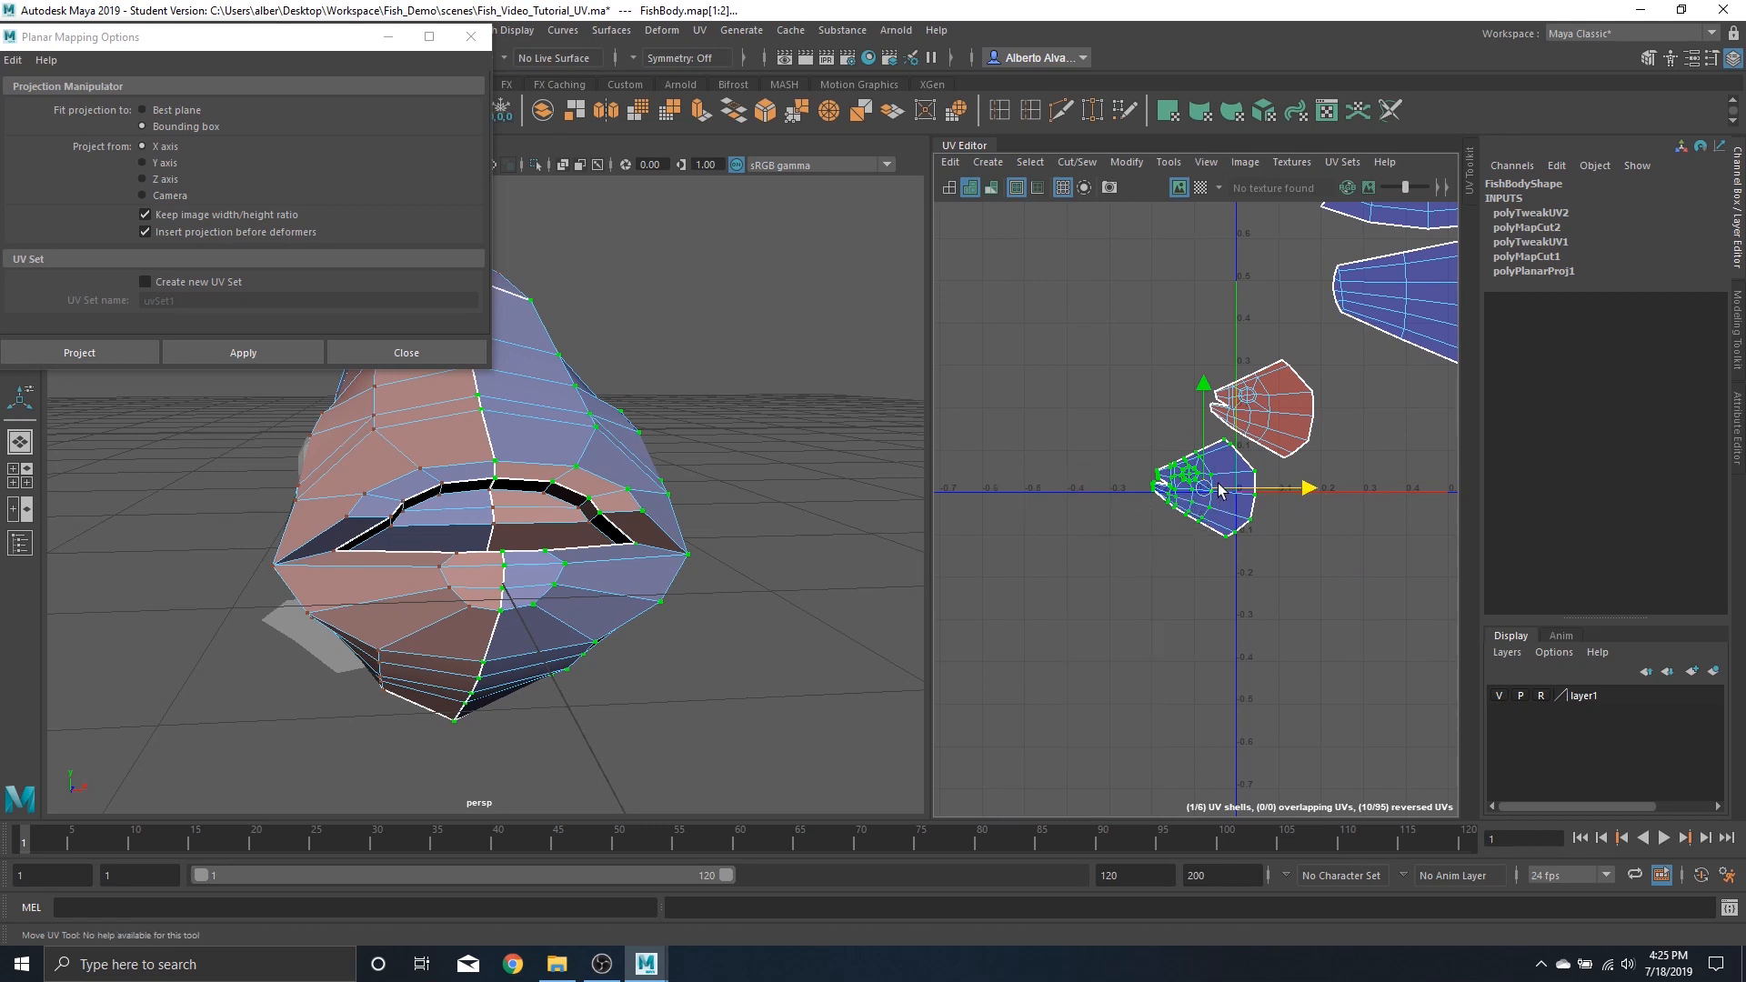
{"action": "right_click_drag", "start_coordinate": [1219, 489], "coordinate": [935, 483]}
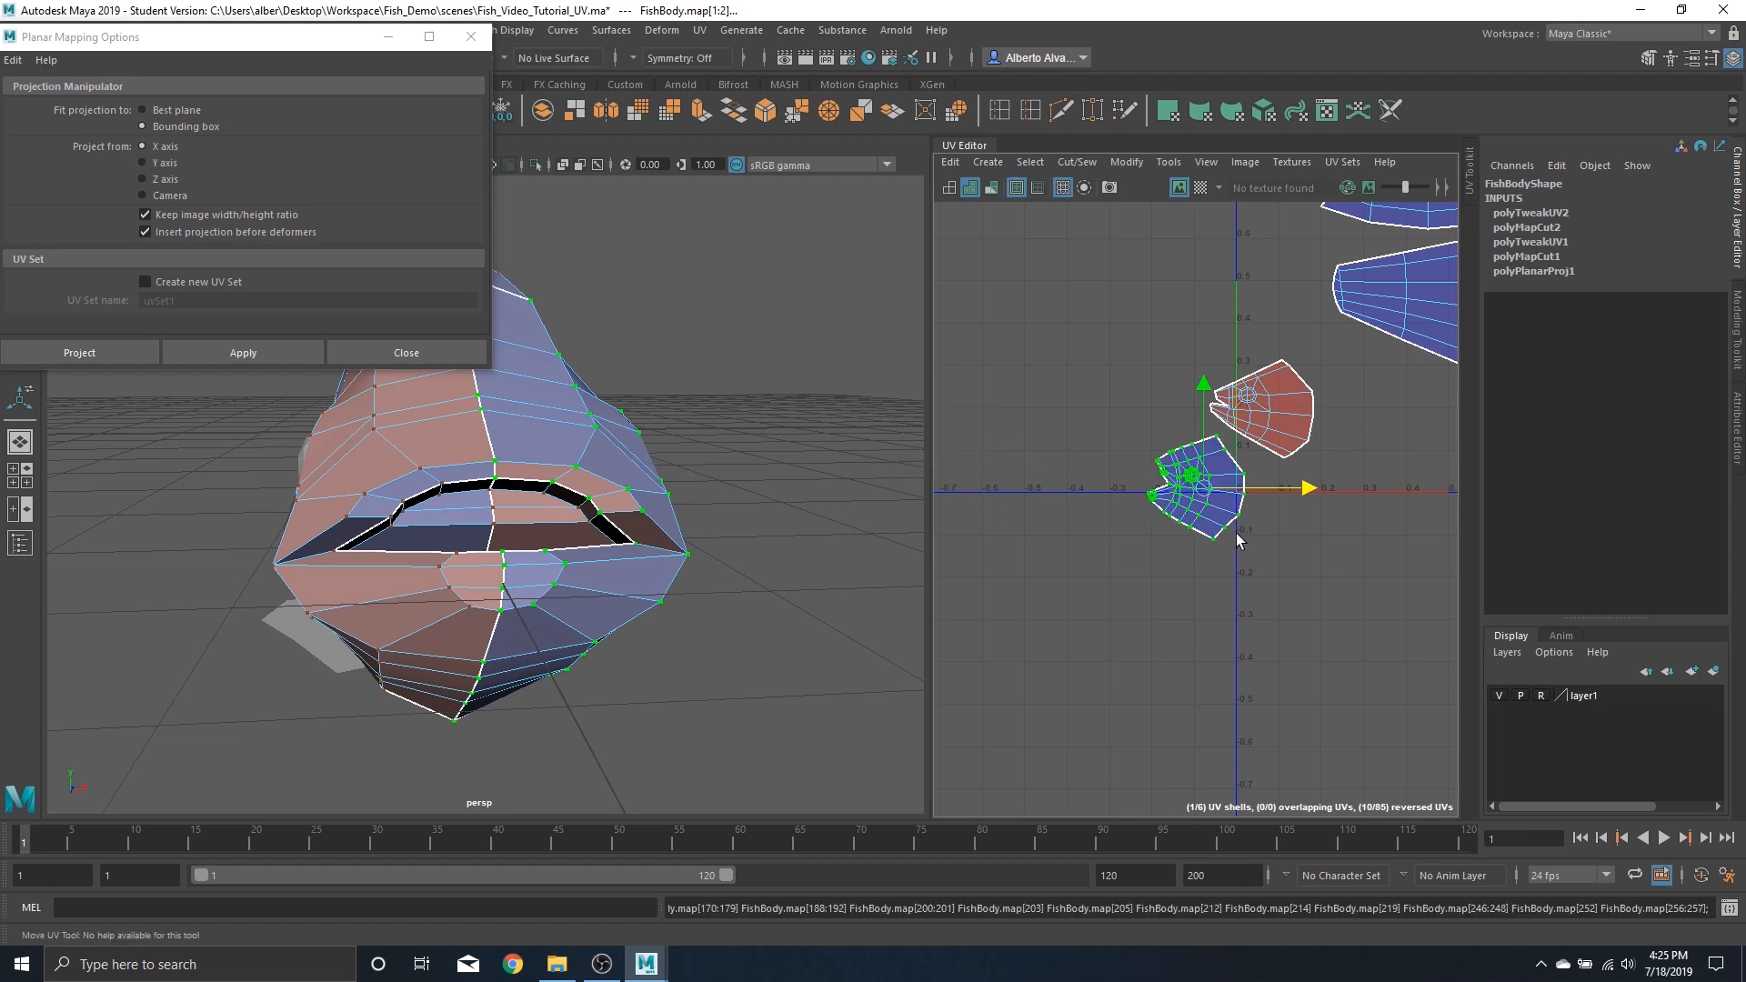
{"action": "scroll", "coordinate": [1179, 493], "scroll_direction": "up", "scroll_amount": 4}
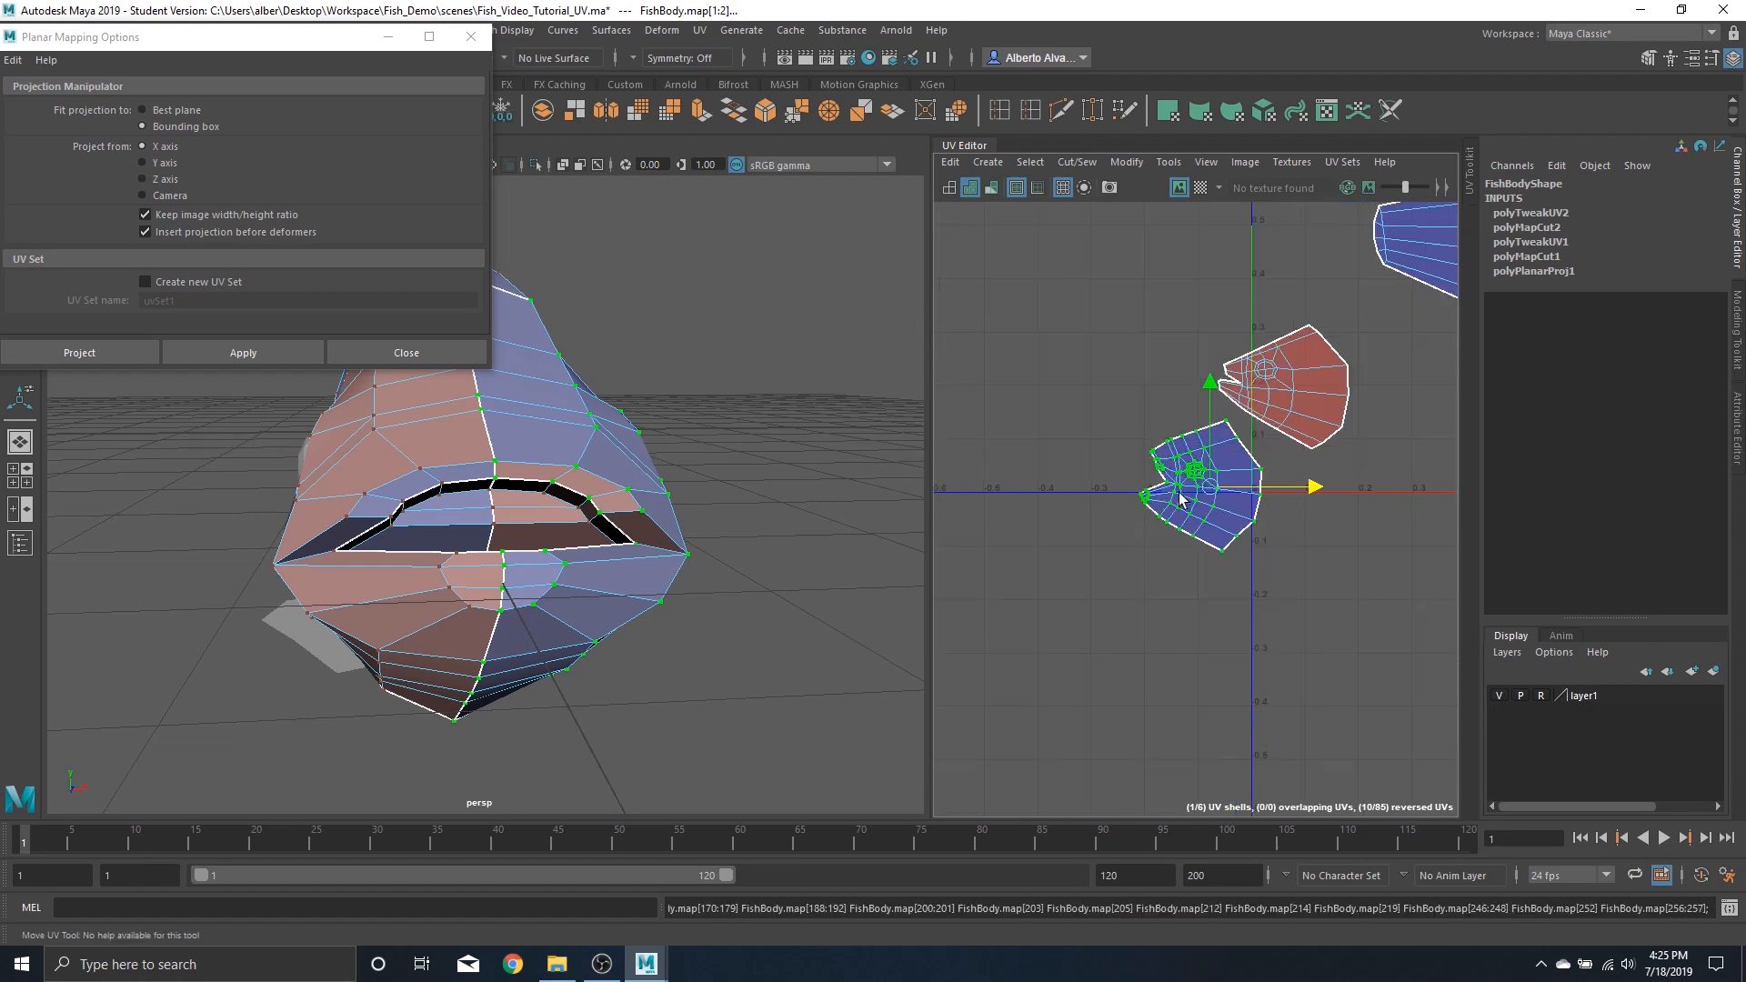
Toggle the checker texture and inspect the head's UV distortion in the viewport
{"action": "left_click", "coordinate": [1201, 187]}
{"action": "left_click_drag", "start_coordinate": [683, 466], "coordinate": [727, 338], "text": "alt"}
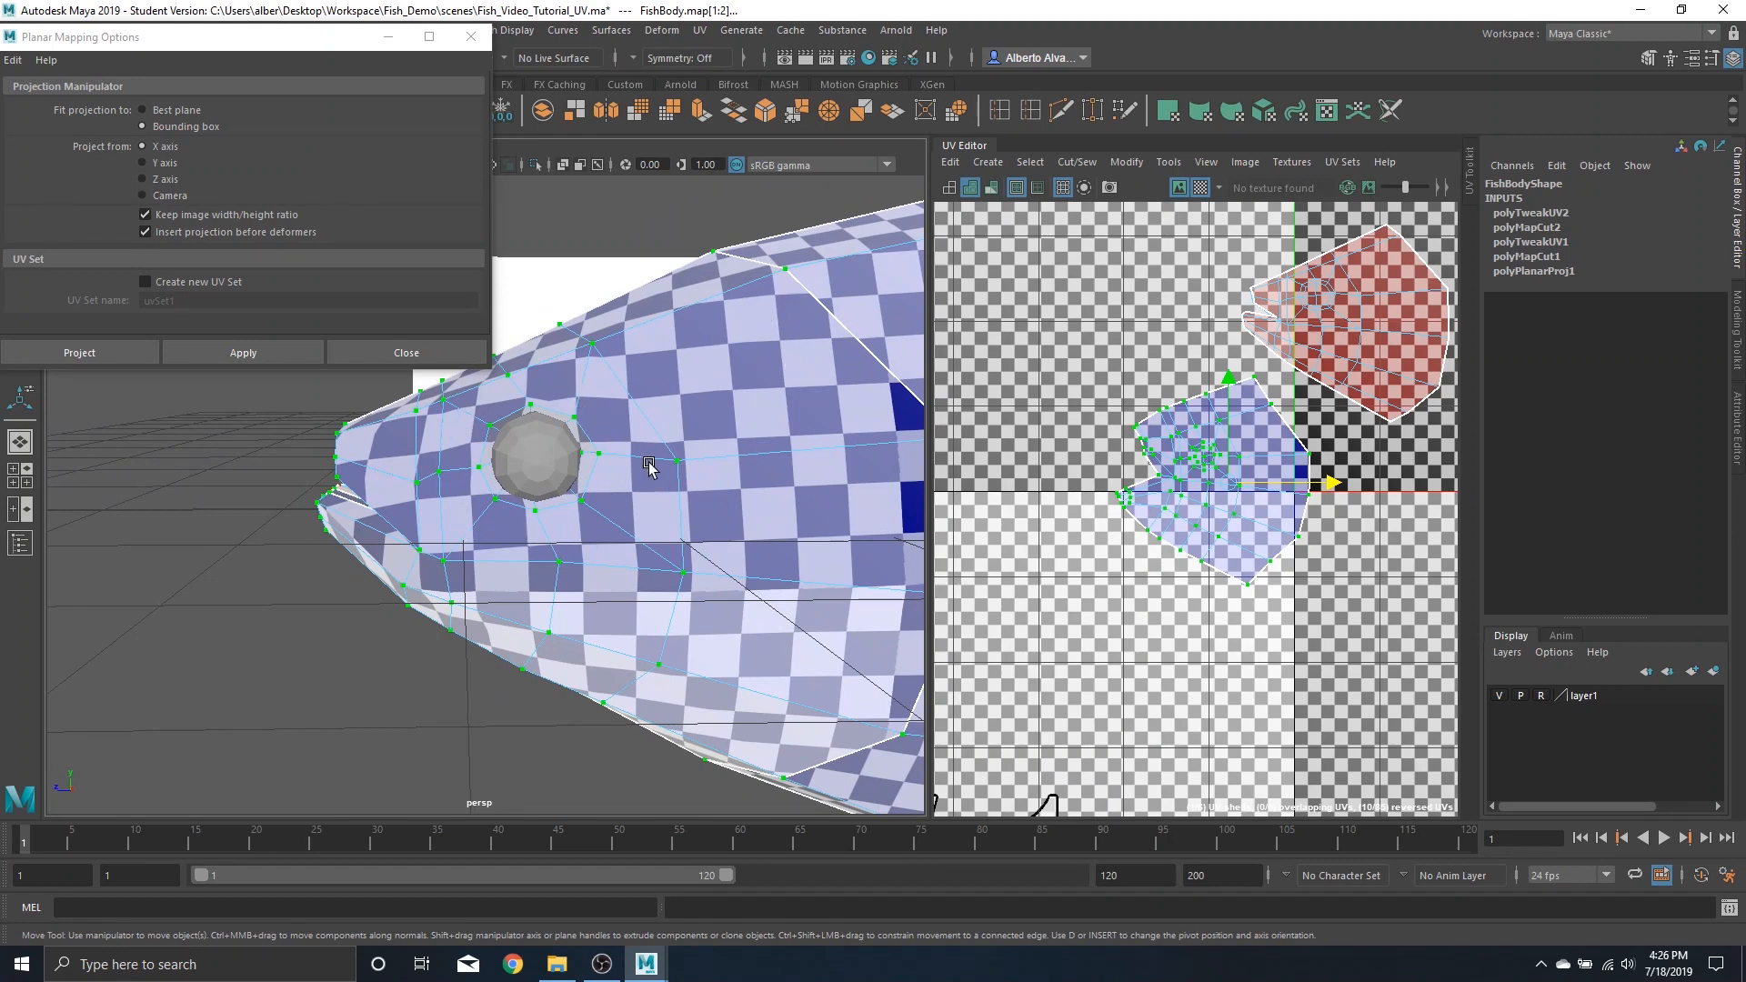
{"action": "scroll", "coordinate": [1269, 489], "scroll_direction": "up", "scroll_amount": 5}
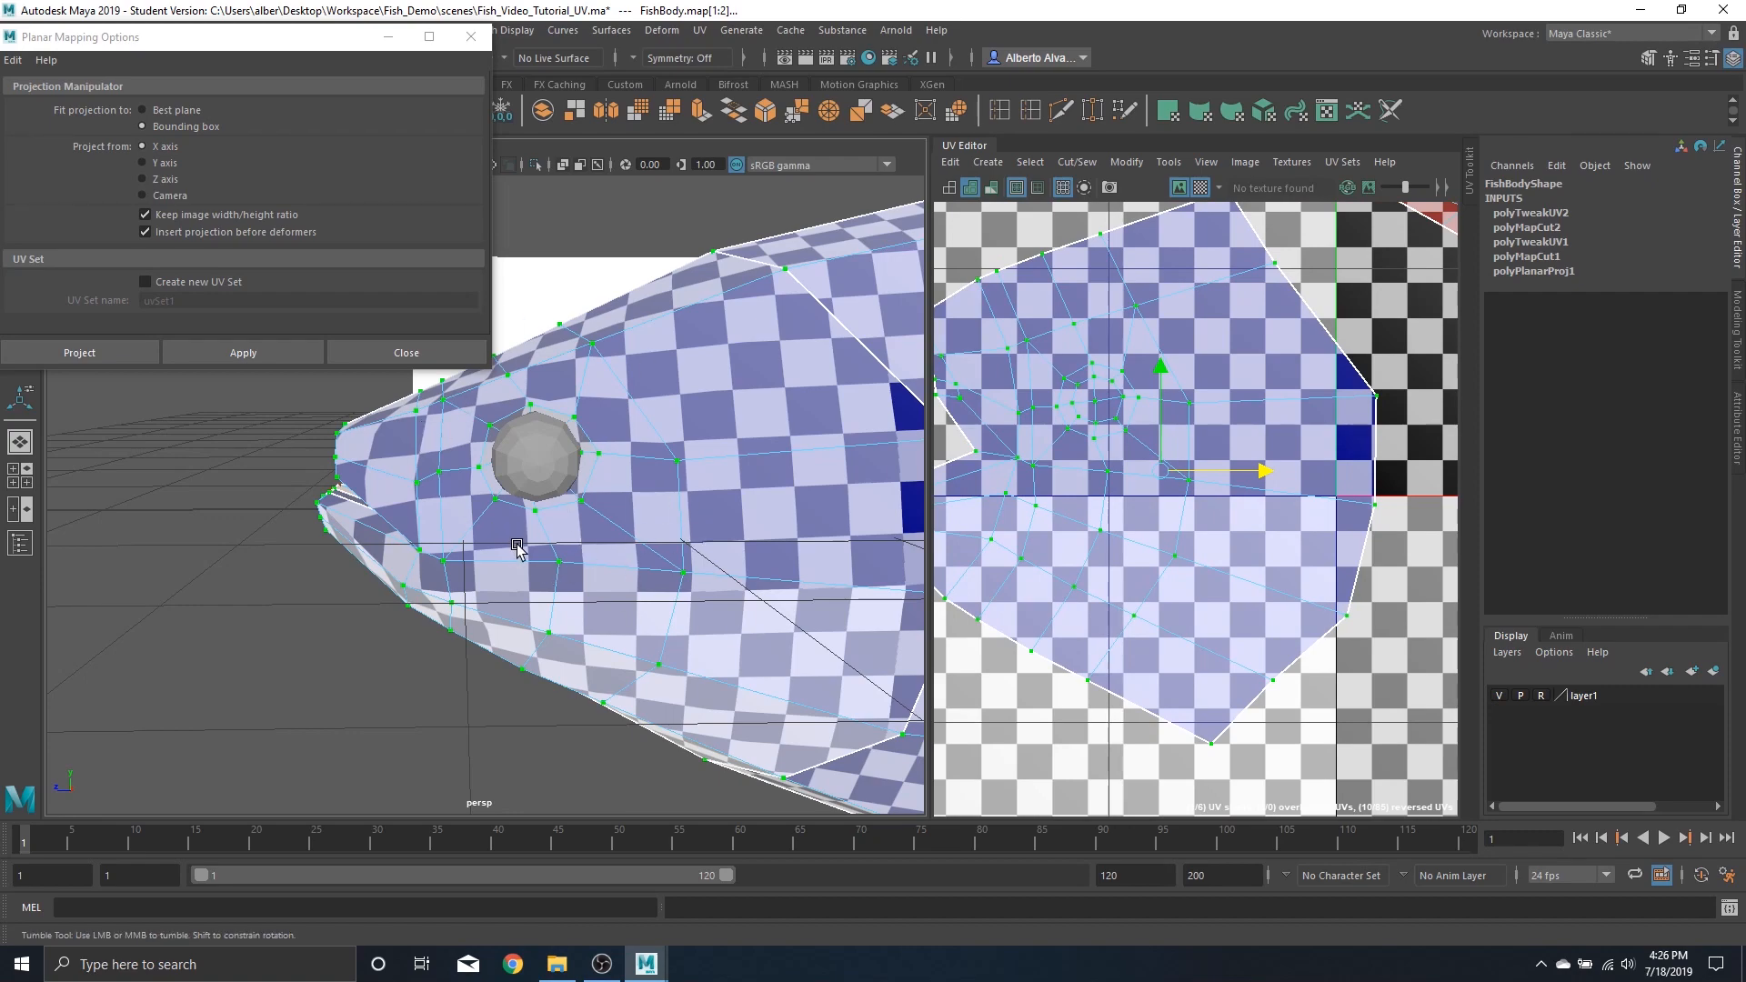
{"action": "left_click_drag", "start_coordinate": [520, 555], "coordinate": [489, 359], "text": "alt"}
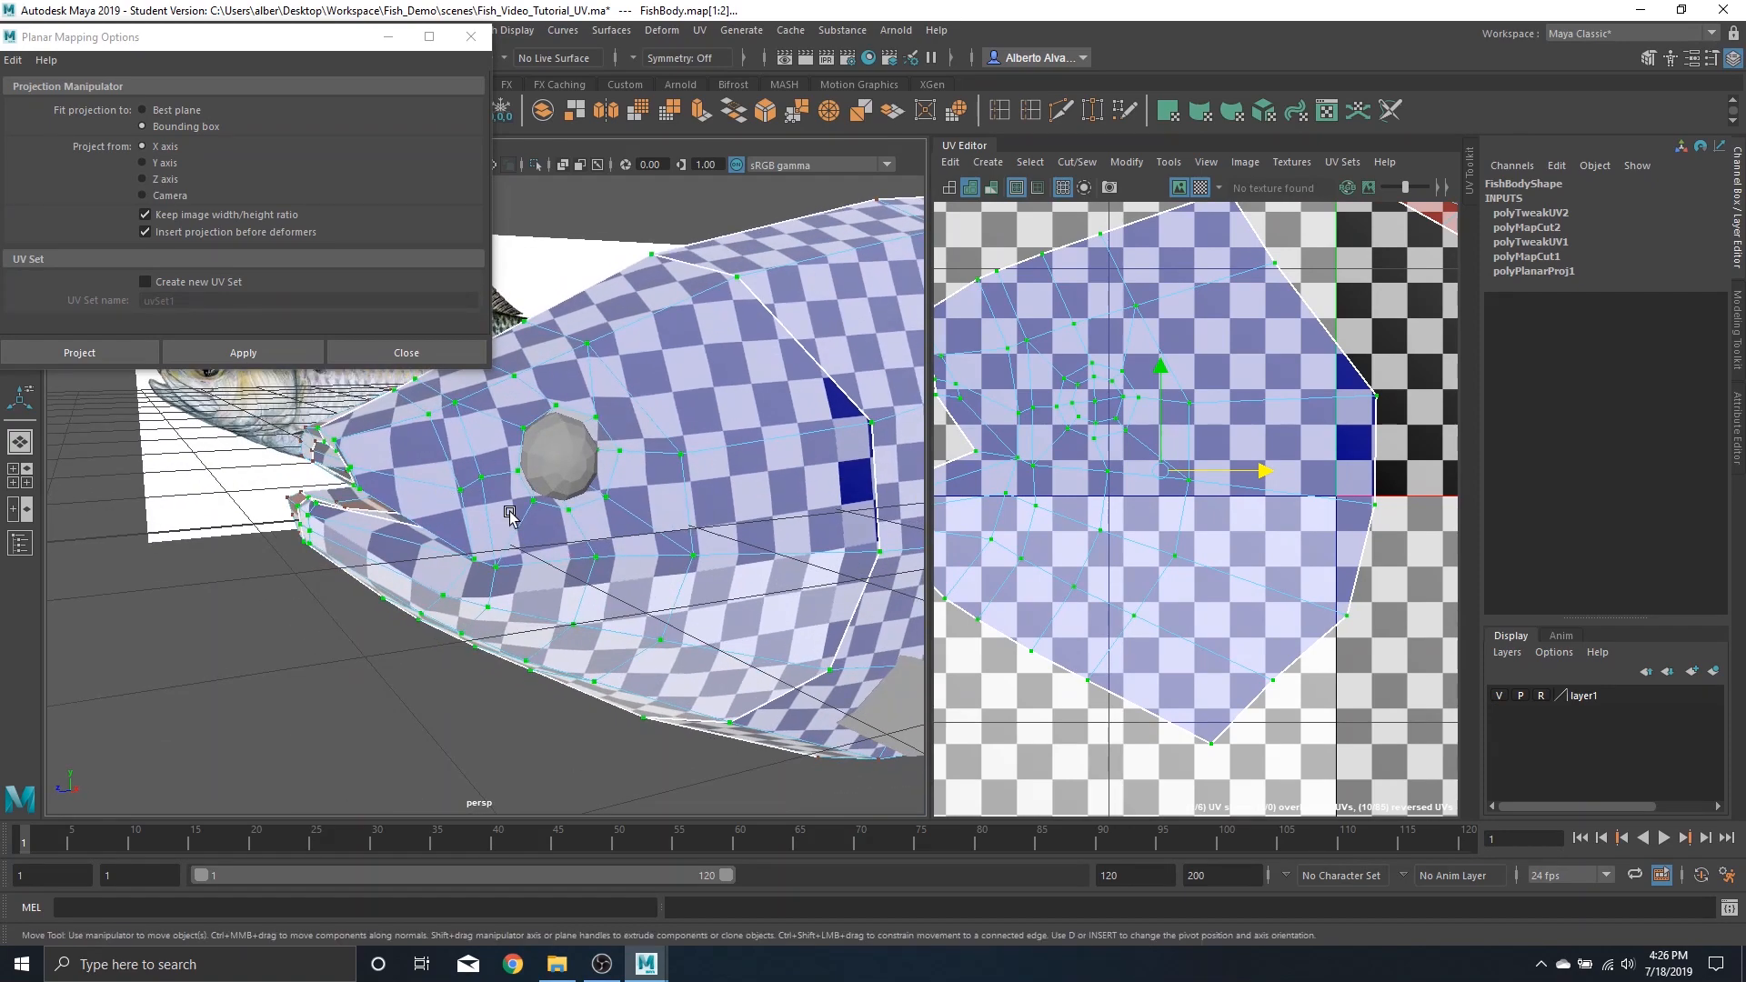
{"action": "left_click_drag", "start_coordinate": [510, 516], "coordinate": [396, 433], "text": "alt"}
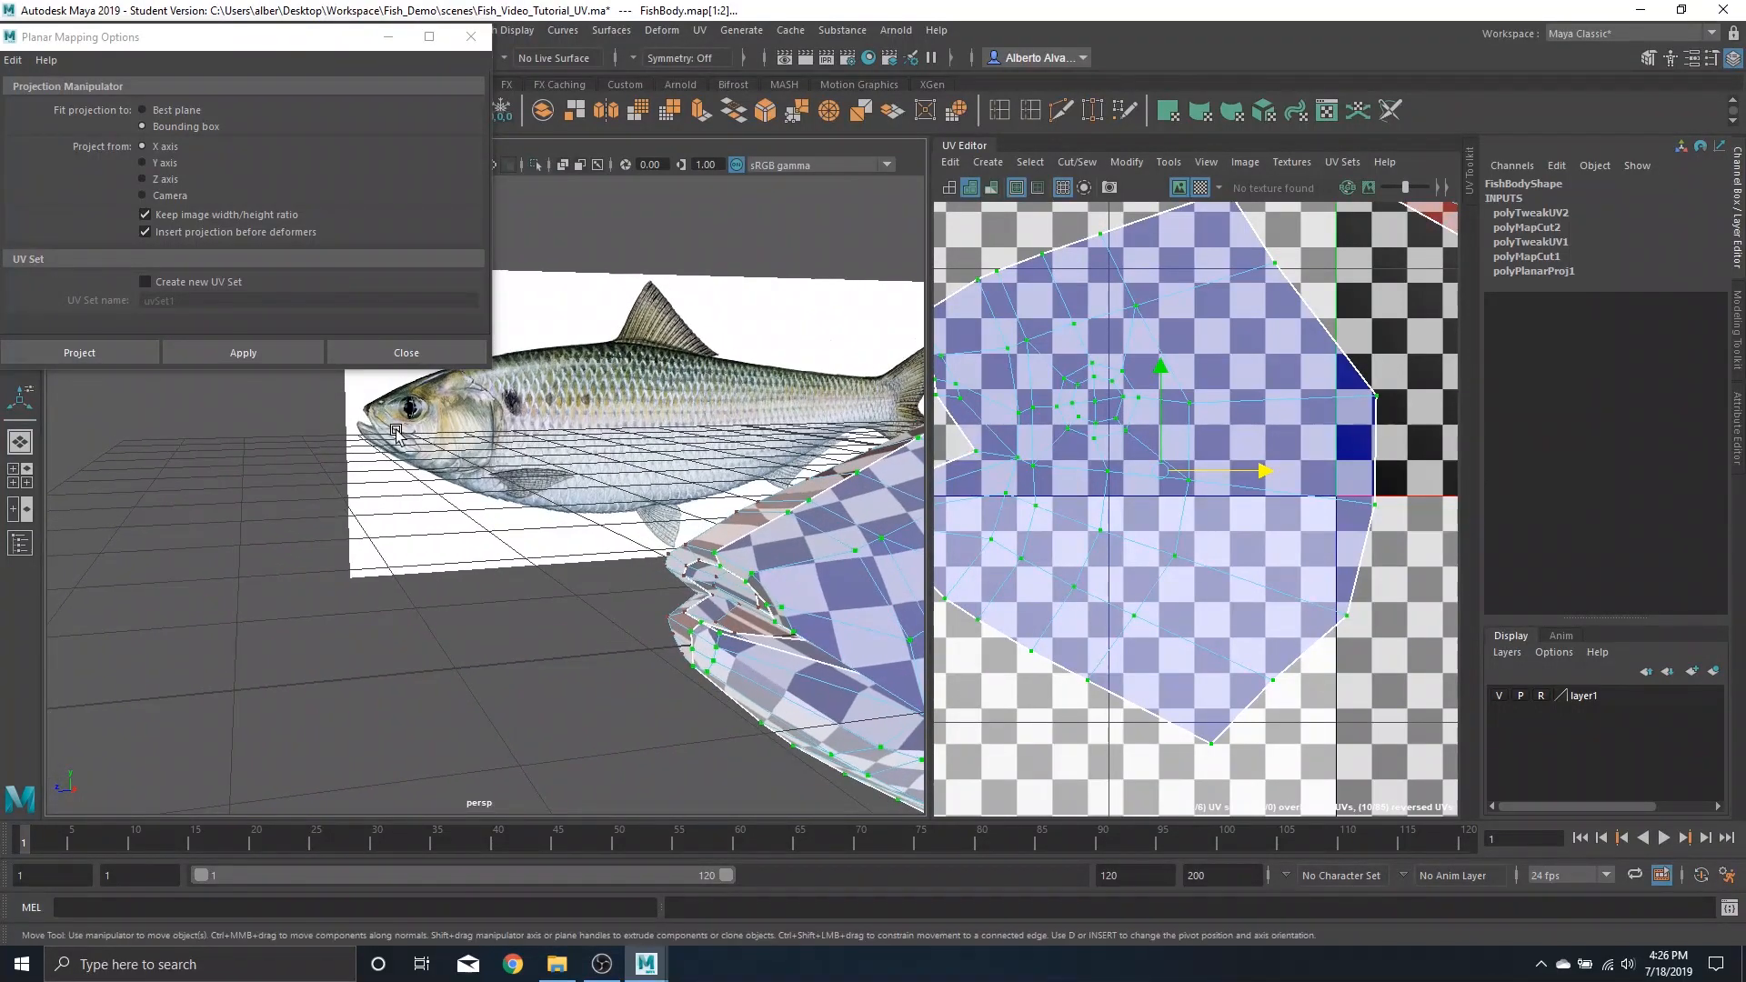
{"action": "scroll", "coordinate": [937, 661], "scroll_direction": "down", "scroll_amount": 2}
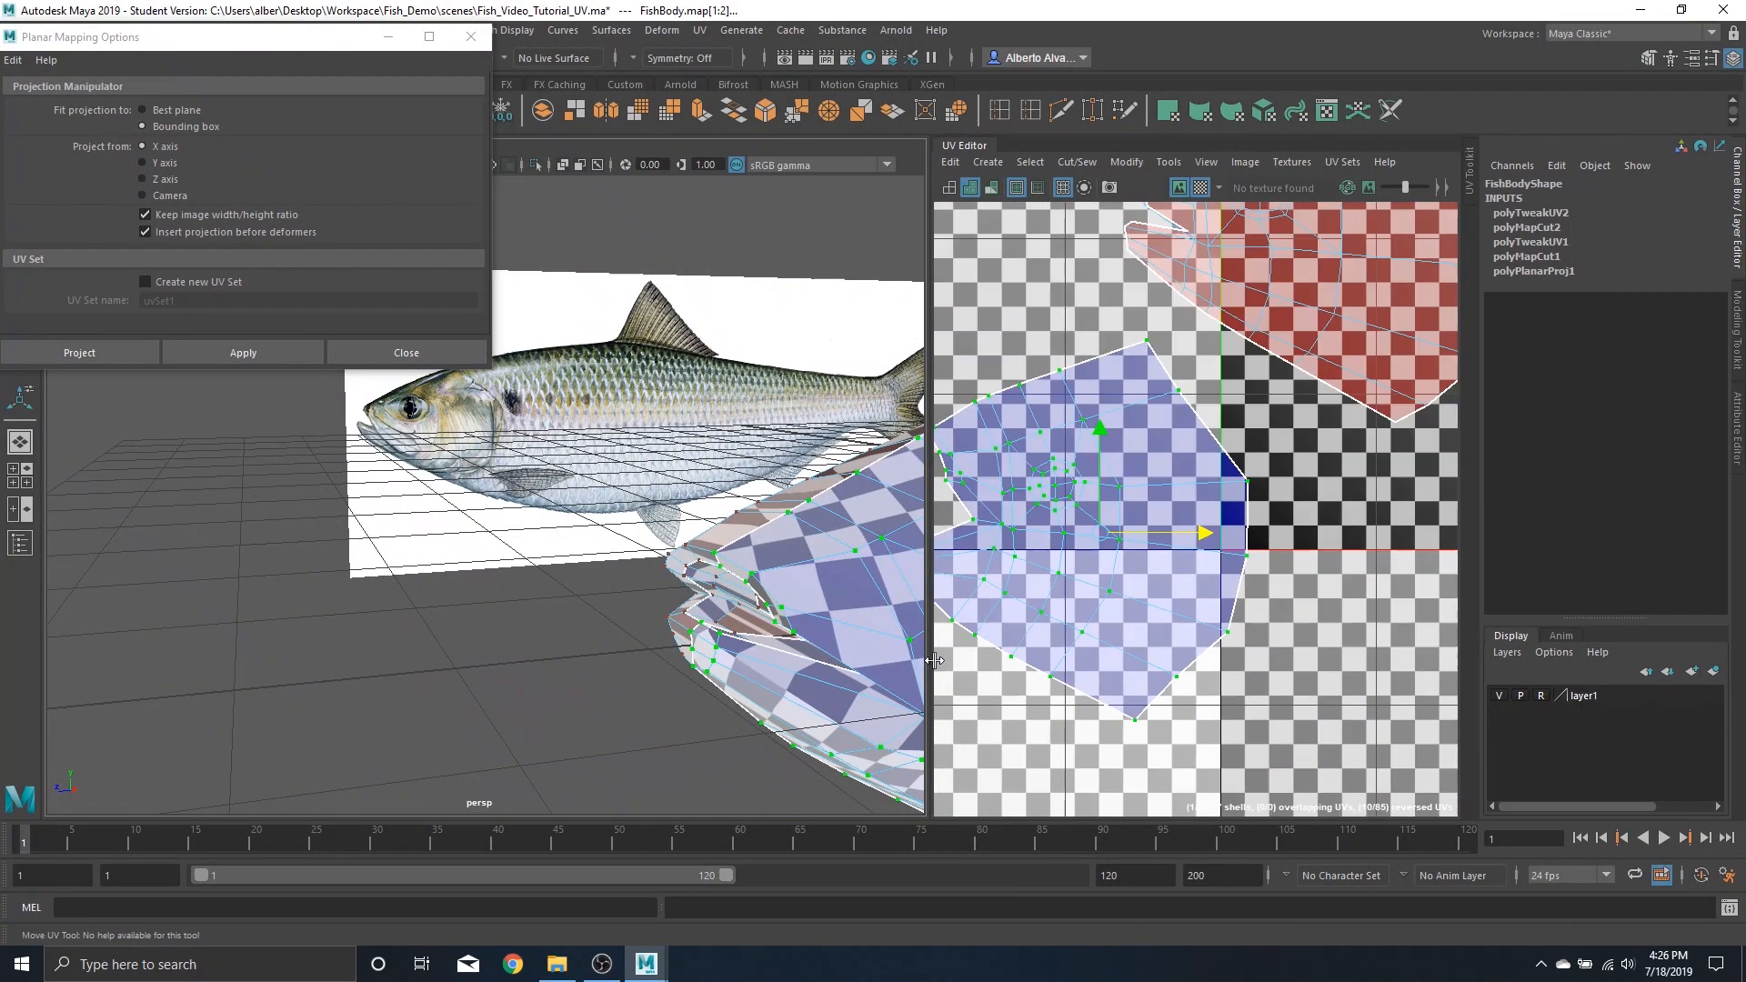
{"action": "scroll", "coordinate": [1046, 534], "scroll_direction": "down", "scroll_amount": 3}
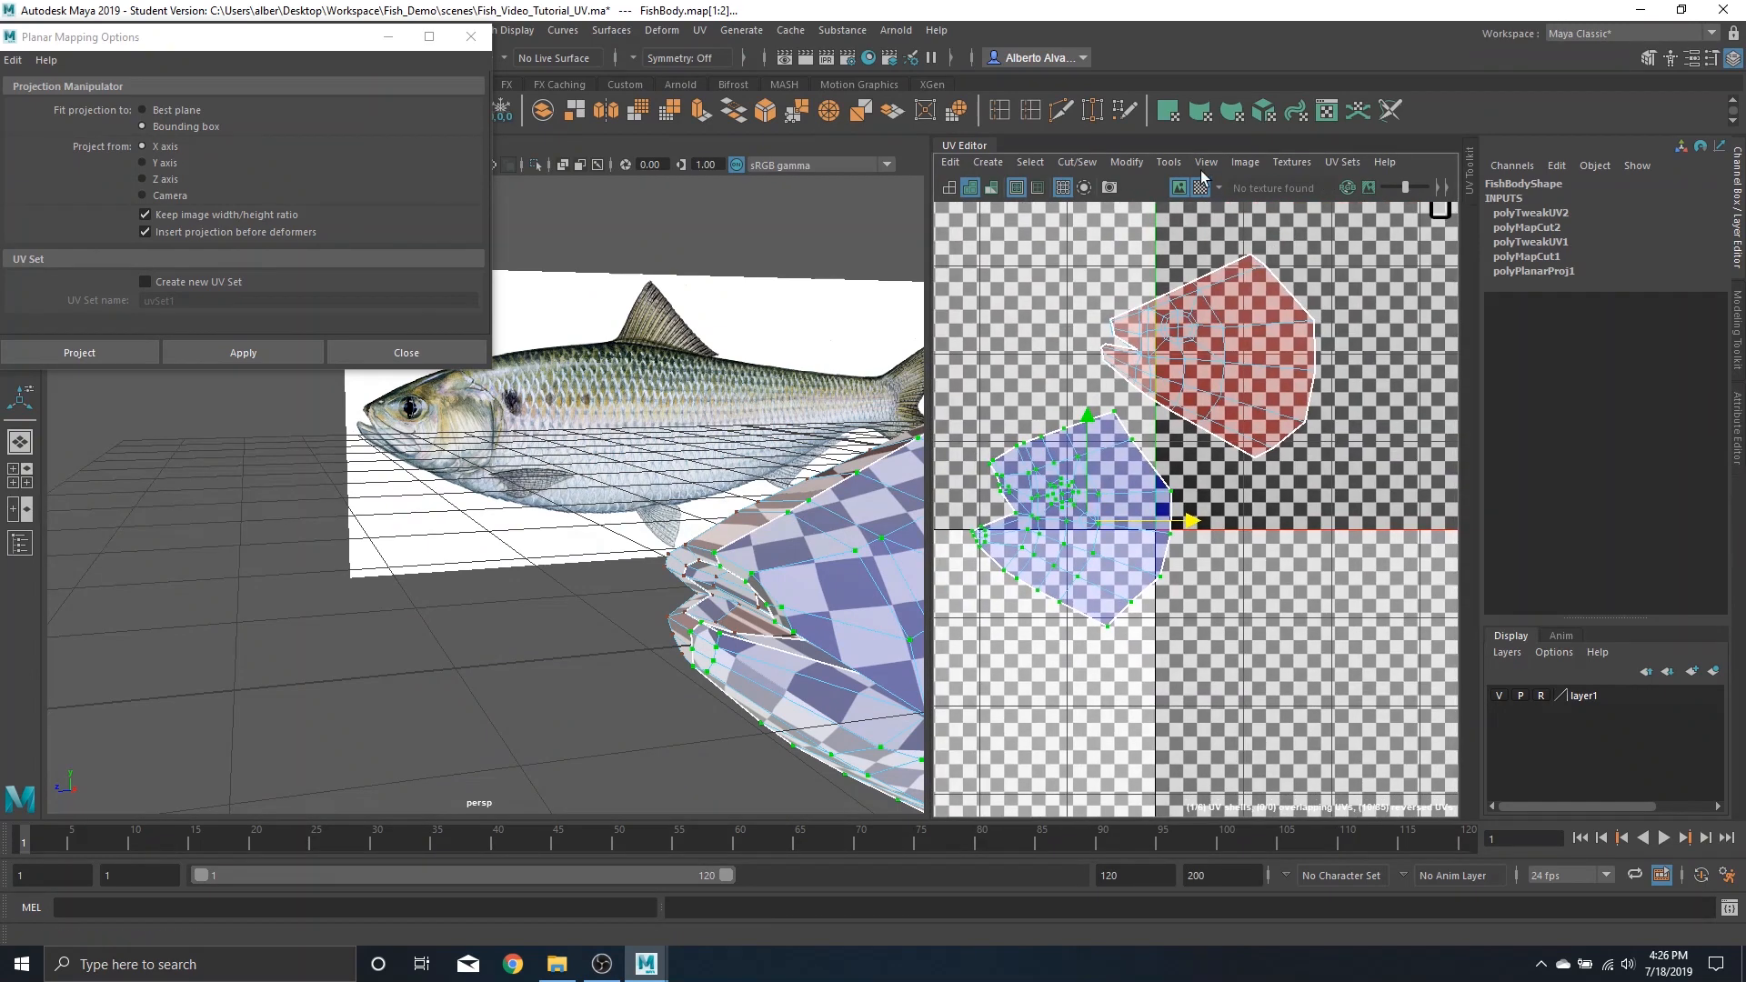
{"action": "left_click", "coordinate": [1200, 195]}
Rotate the upper head UV shell and move it above the lower head shell
{"action": "right_click_drag", "start_coordinate": [1226, 356], "coordinate": [972, 319]}
{"action": "double_click", "coordinate": [1262, 362]}
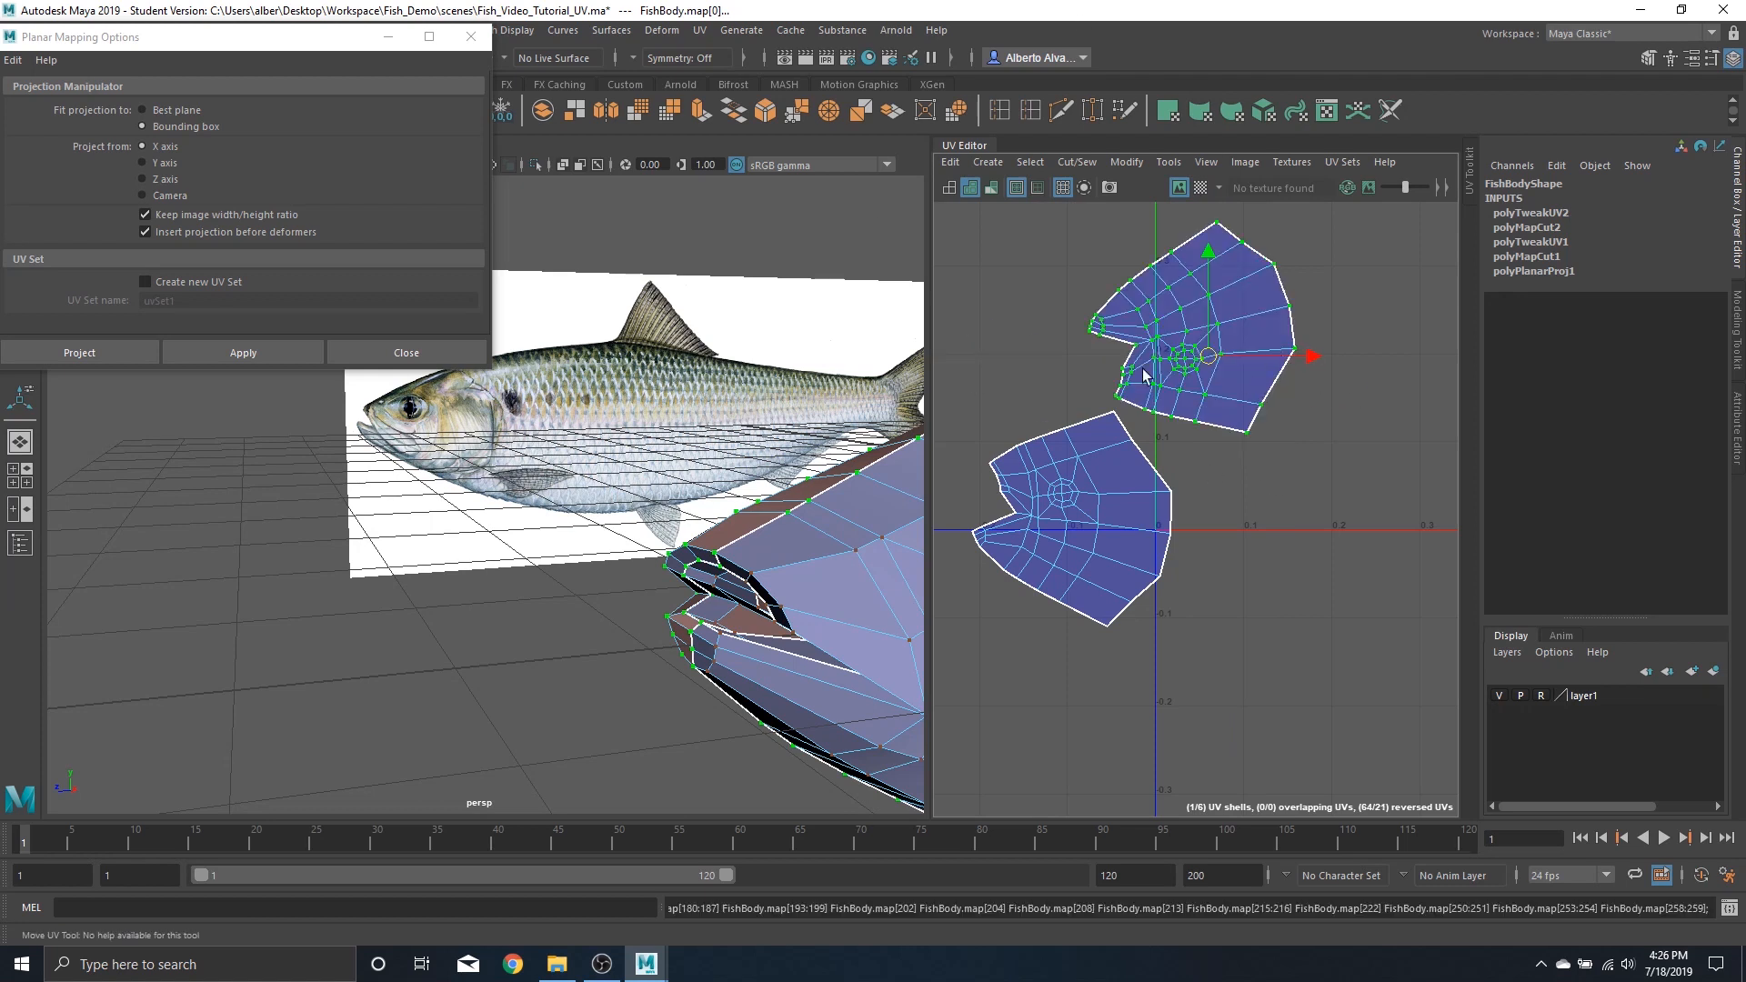
{"action": "key", "text": "e"}
{"action": "left_click_drag", "start_coordinate": [1260, 443], "coordinate": [1151, 135]}
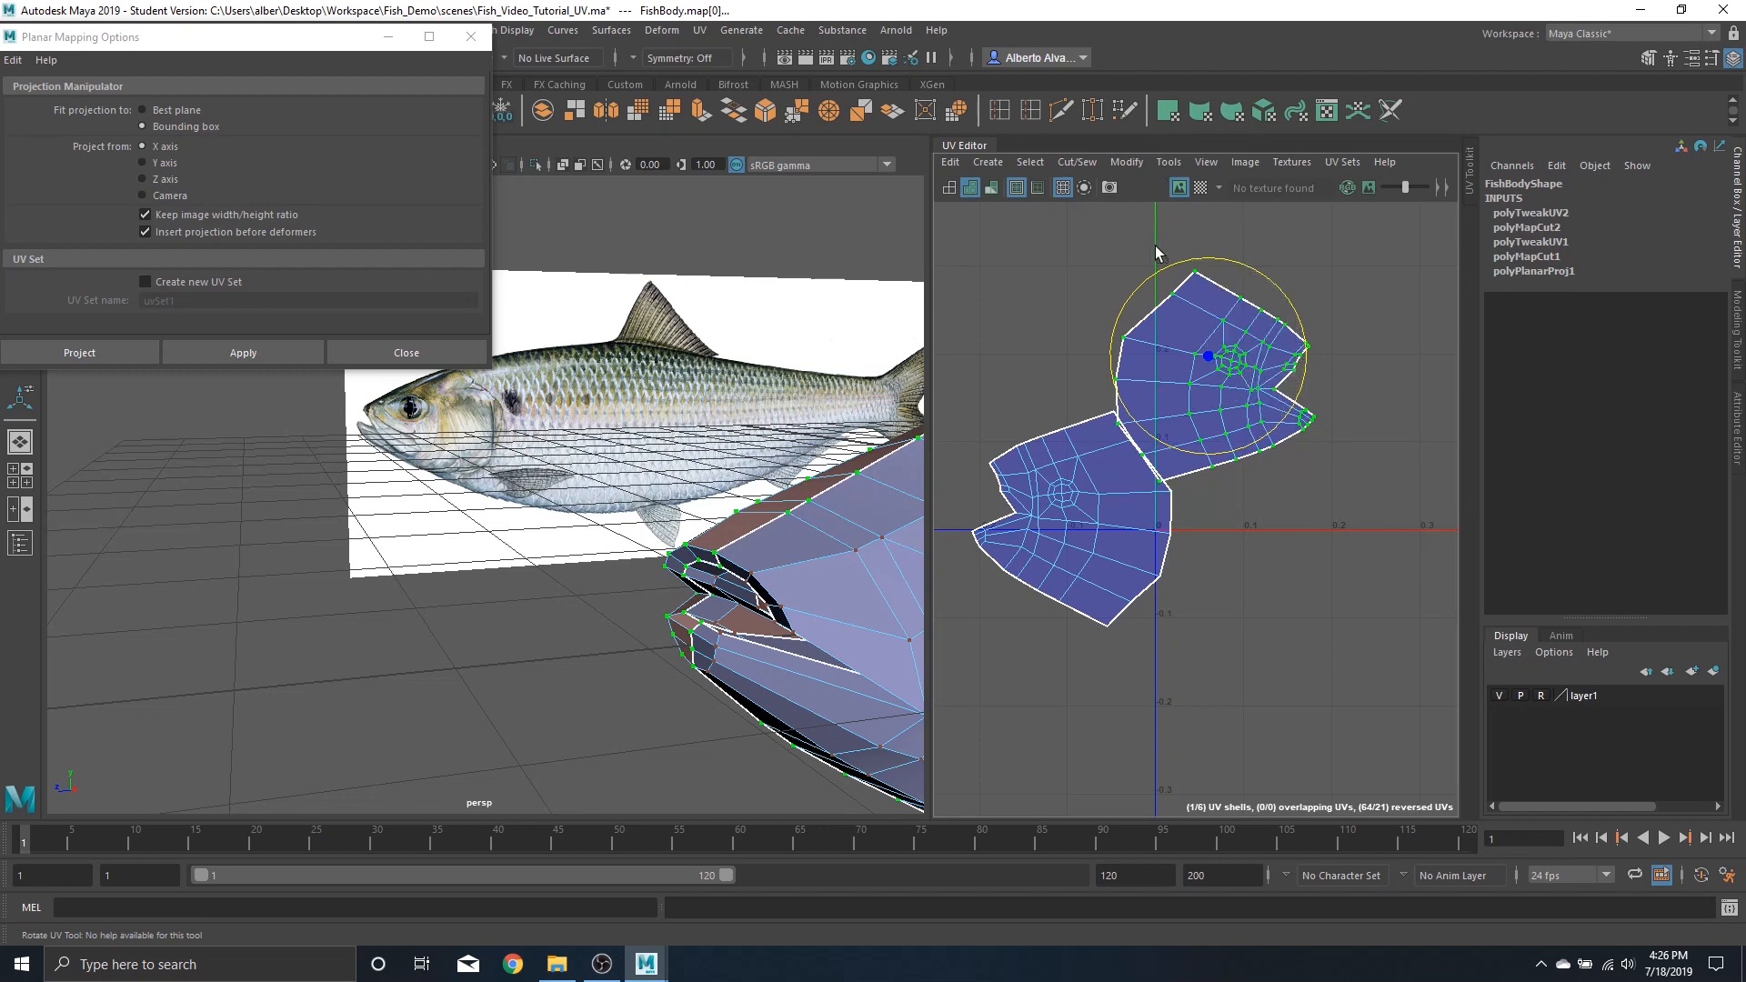
{"action": "key", "text": "w"}
{"action": "left_click_drag", "start_coordinate": [1203, 356], "coordinate": [1038, 310]}
{"action": "scroll", "coordinate": [806, 644], "scroll_direction": "down", "scroll_amount": 3}
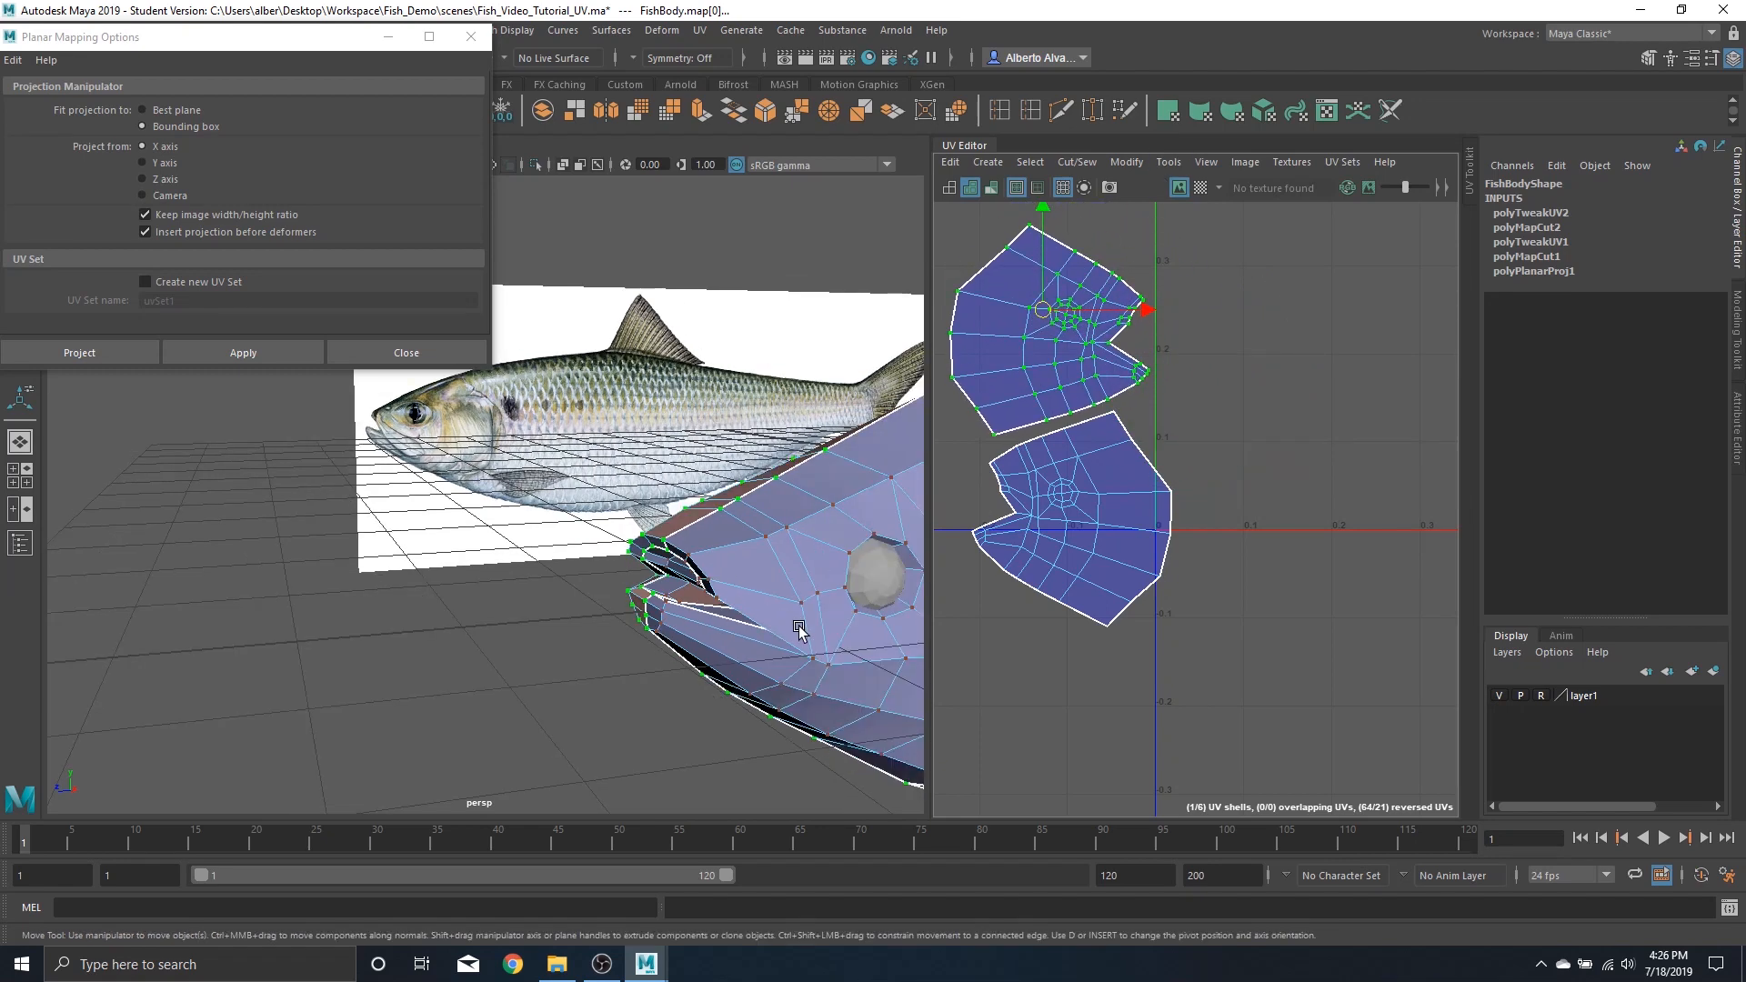
Check the head's checker texture in the viewport
{"action": "middle_click_drag", "start_coordinate": [799, 631], "coordinate": [653, 556], "text": "alt"}
{"action": "left_click", "coordinate": [1200, 188]}
{"action": "middle_click_drag", "start_coordinate": [875, 422], "coordinate": [649, 391], "text": "alt"}
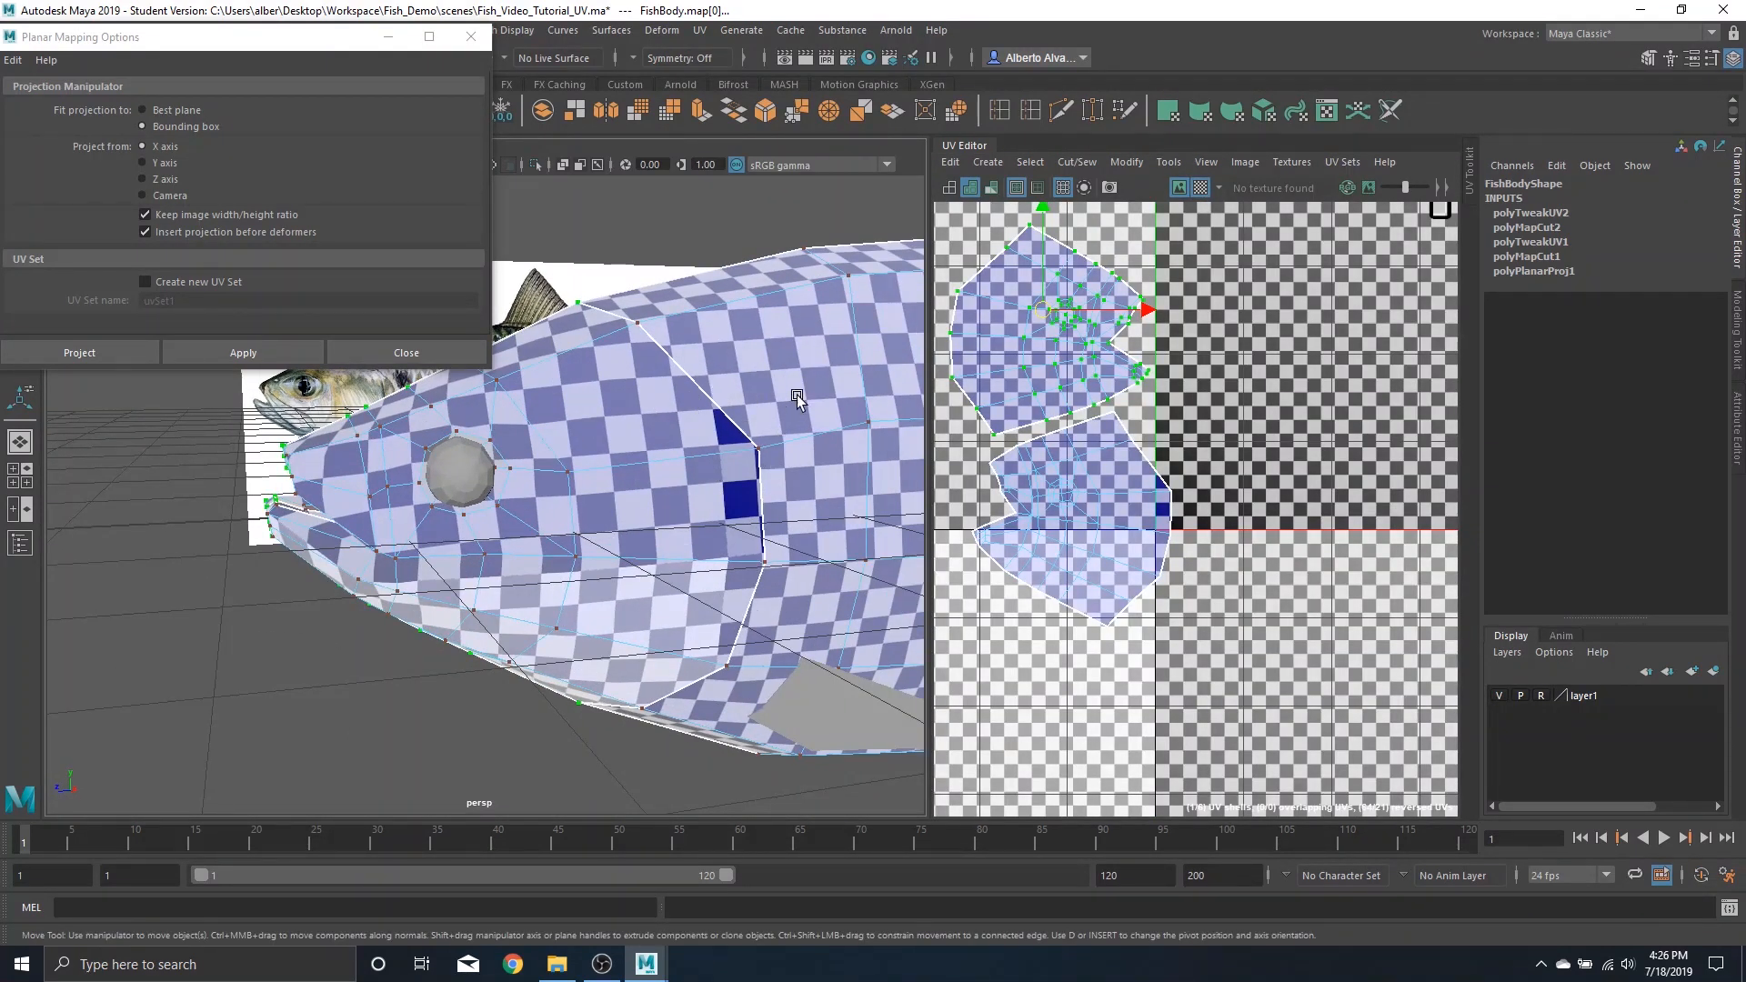
{"action": "left_click", "coordinate": [1201, 187]}
Move both head UV shells beside the body shells in the upper right of UV space
{"action": "scroll", "coordinate": [1111, 444], "scroll_direction": "down", "scroll_amount": 8}
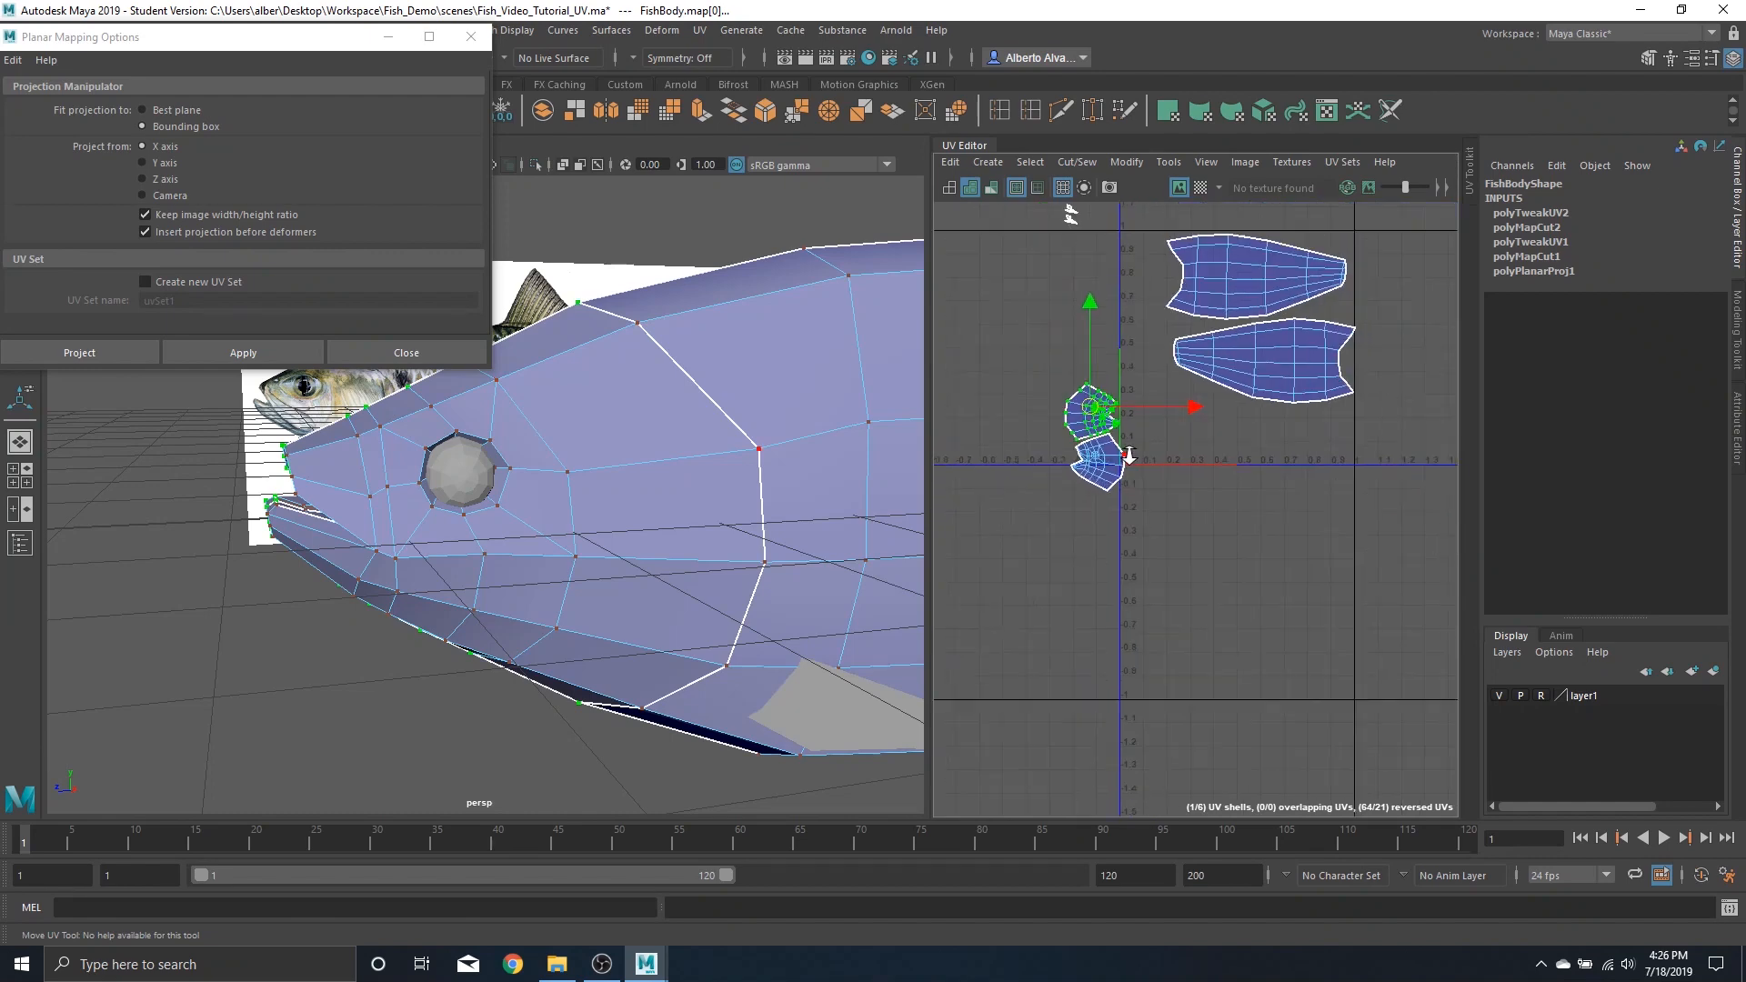
{"action": "right_click_drag", "start_coordinate": [1124, 445], "coordinate": [1044, 403]}
{"action": "left_click", "coordinate": [1101, 432]}
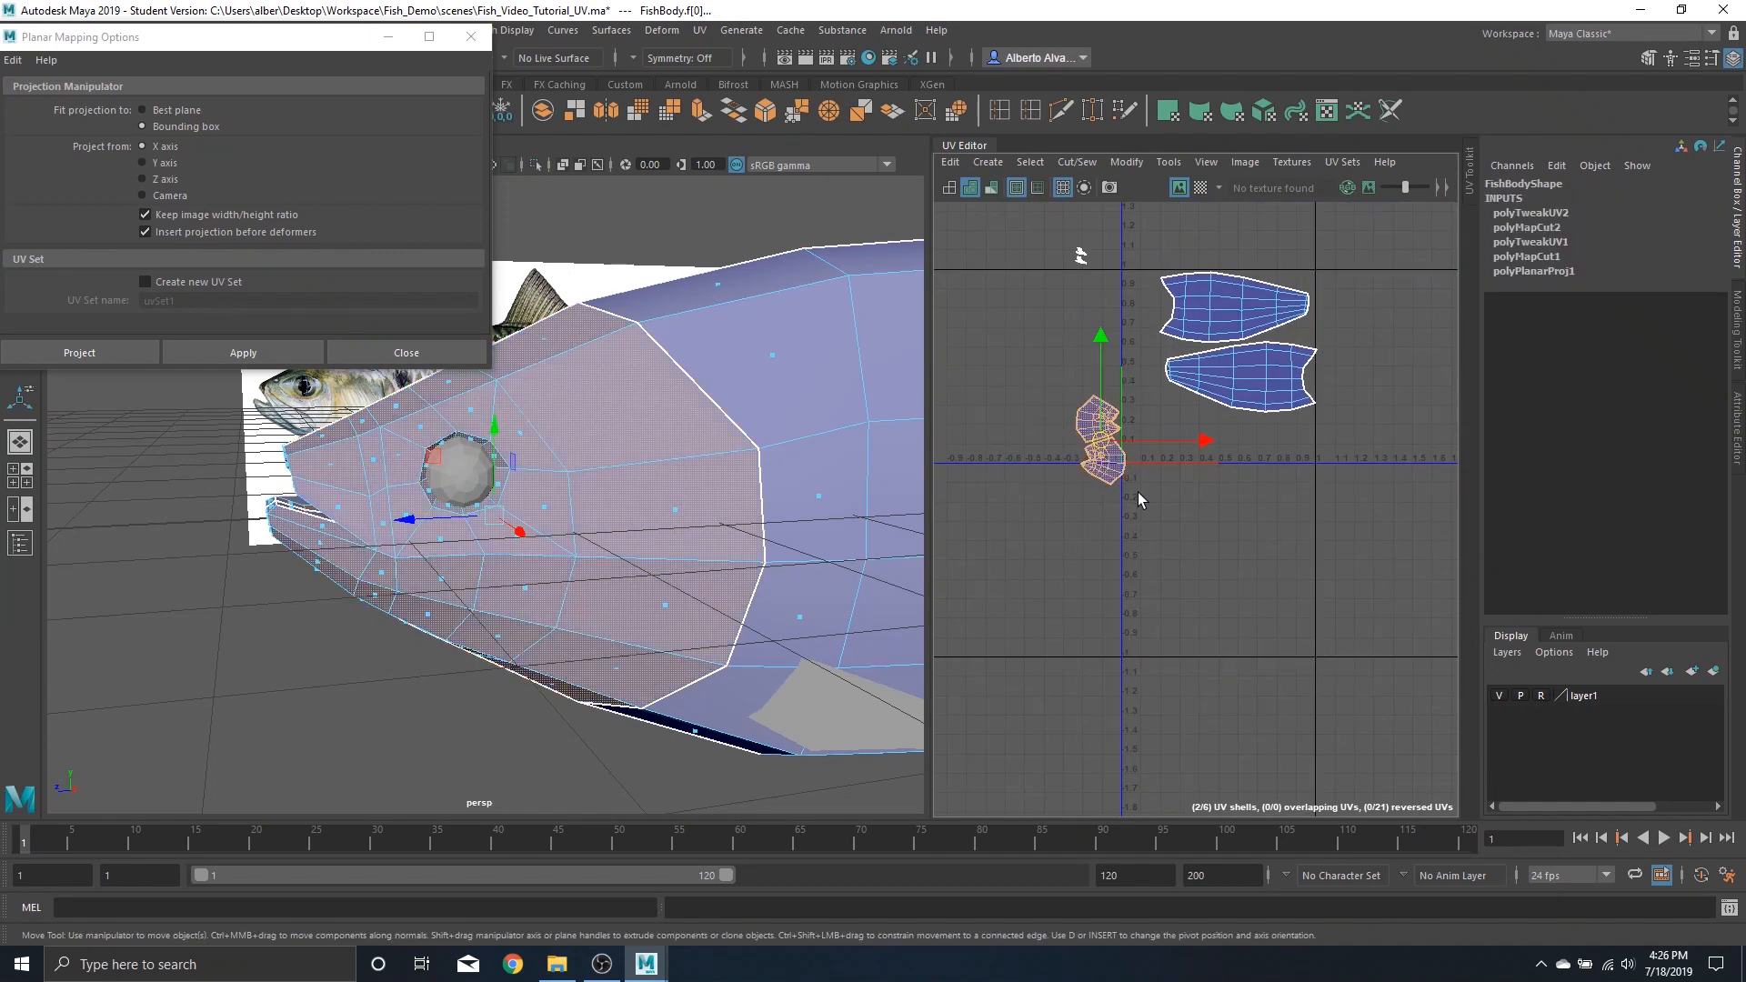
{"action": "left_click_drag", "start_coordinate": [1104, 432], "coordinate": [1357, 320]}
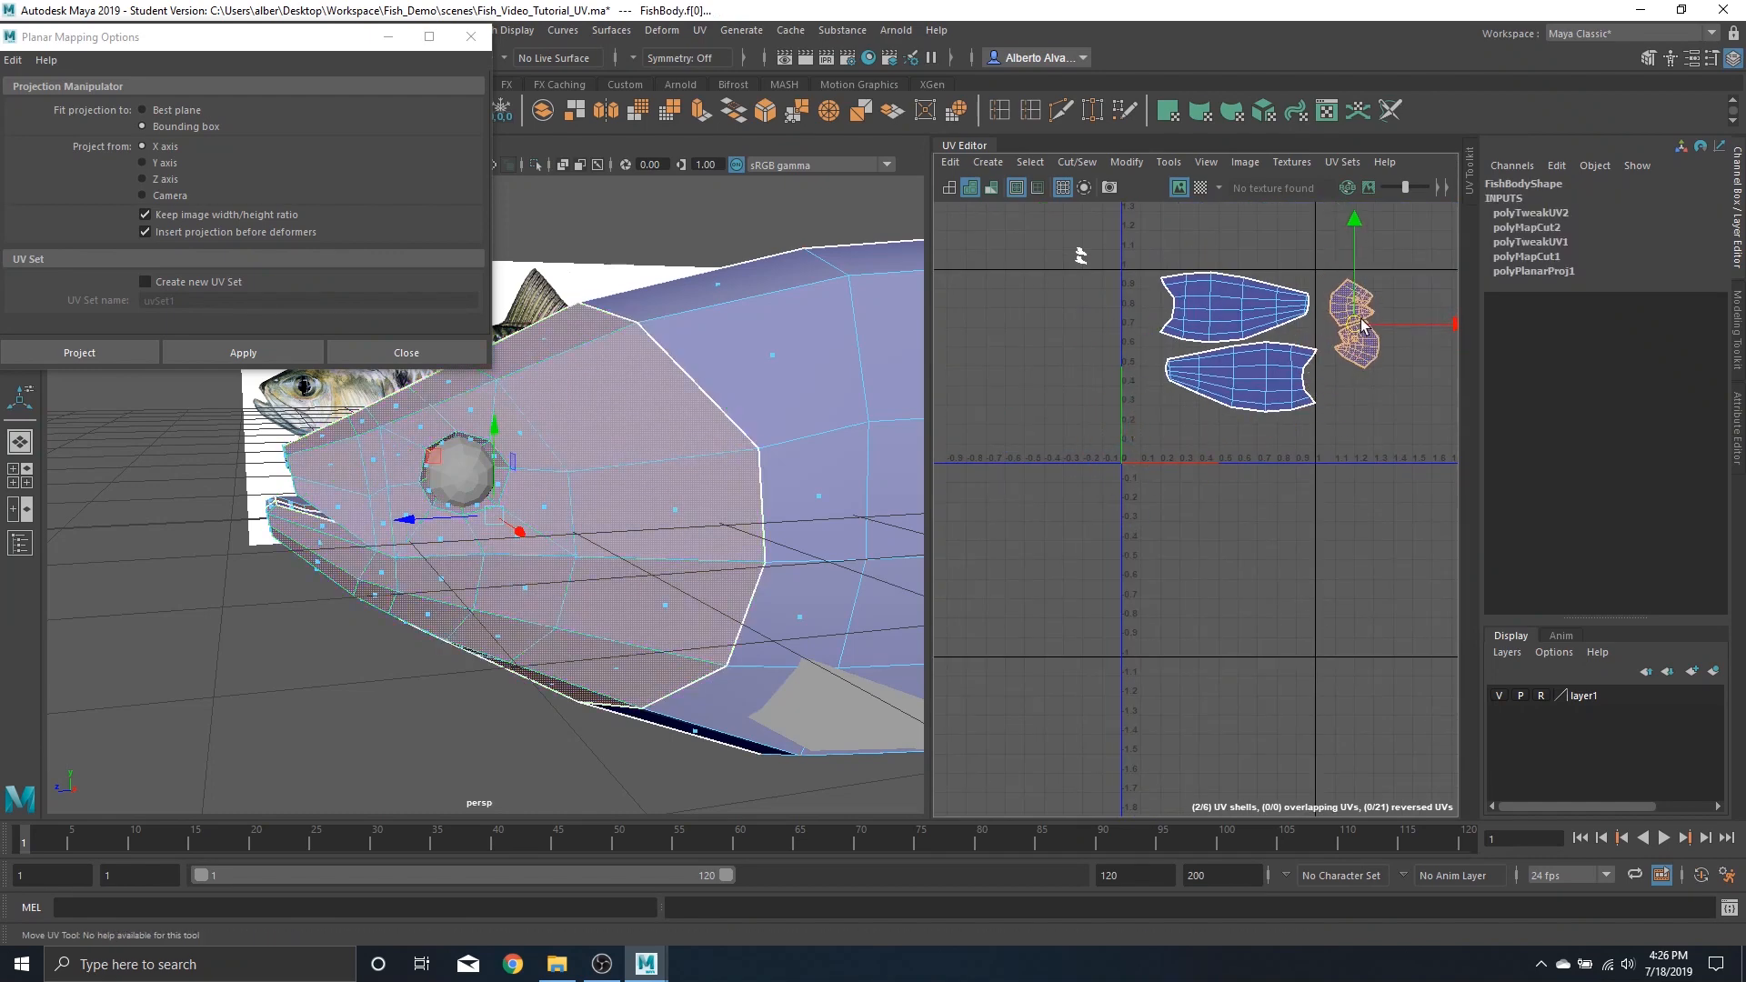
Save the scene file
{"action": "scroll", "coordinate": [1128, 359], "scroll_direction": "up", "scroll_amount": 5}
{"action": "scroll", "coordinate": [1240, 381], "scroll_direction": "down", "scroll_amount": 4}
{"action": "scroll", "coordinate": [1182, 391], "scroll_direction": "down", "scroll_amount": 2}
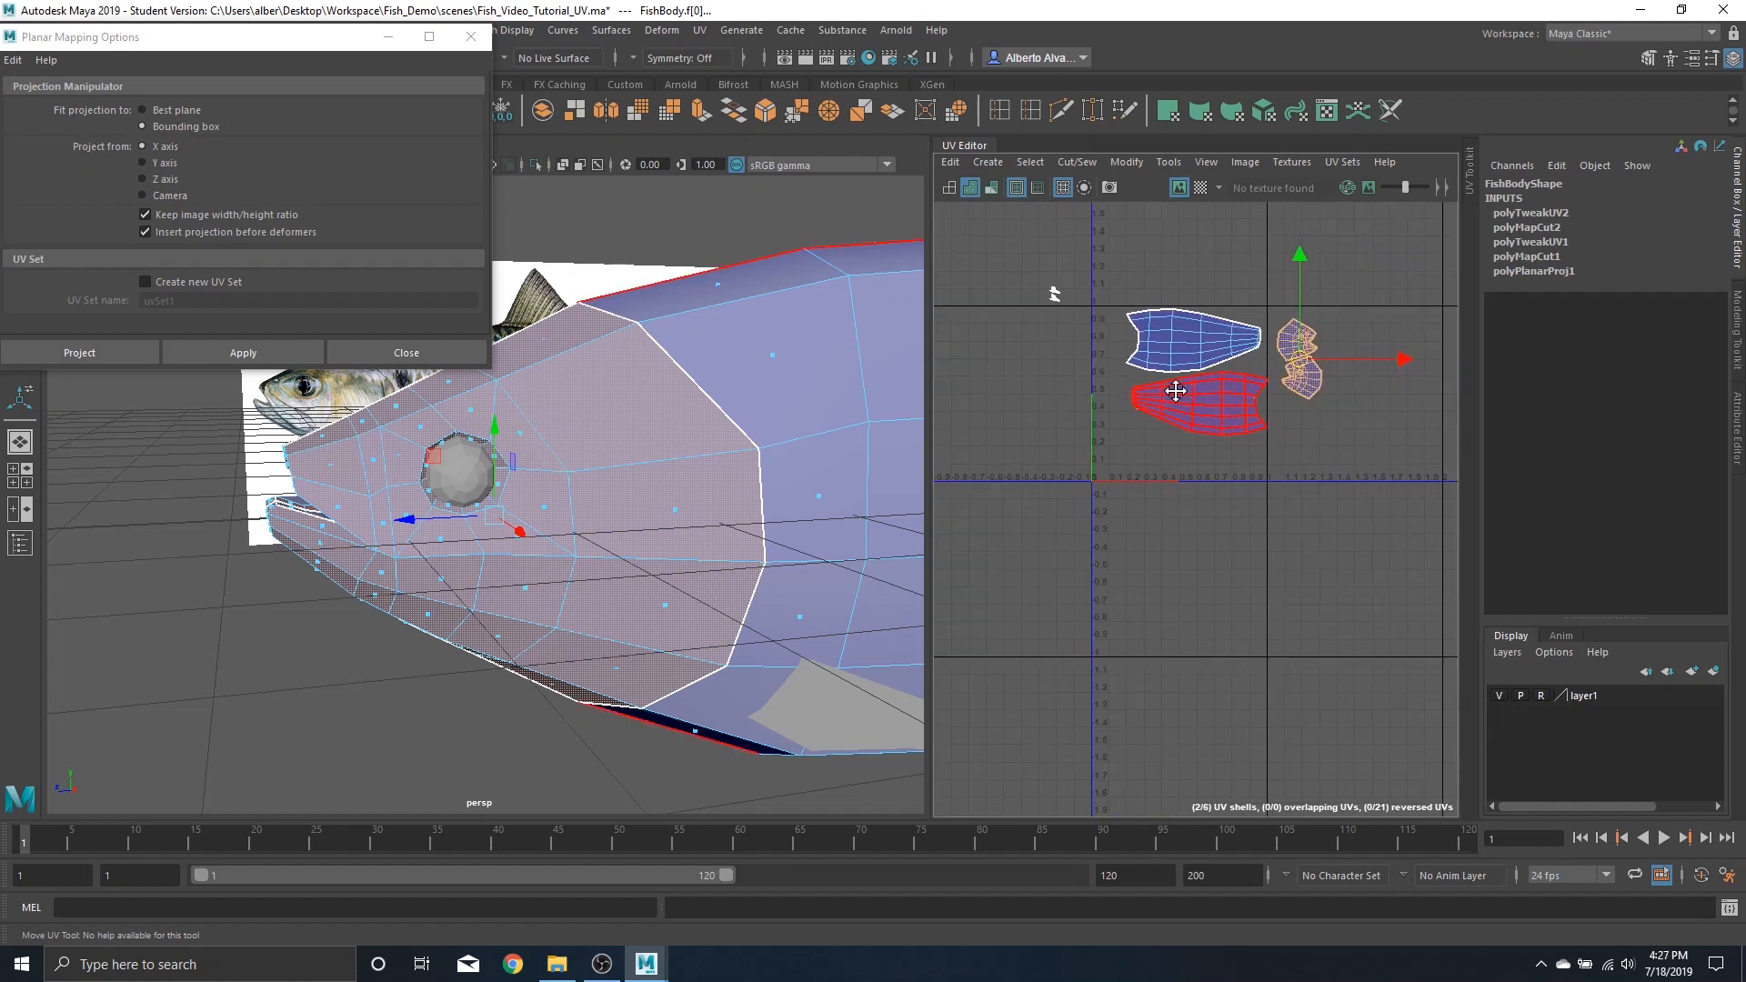
{"action": "key", "text": "ctrl+s"}
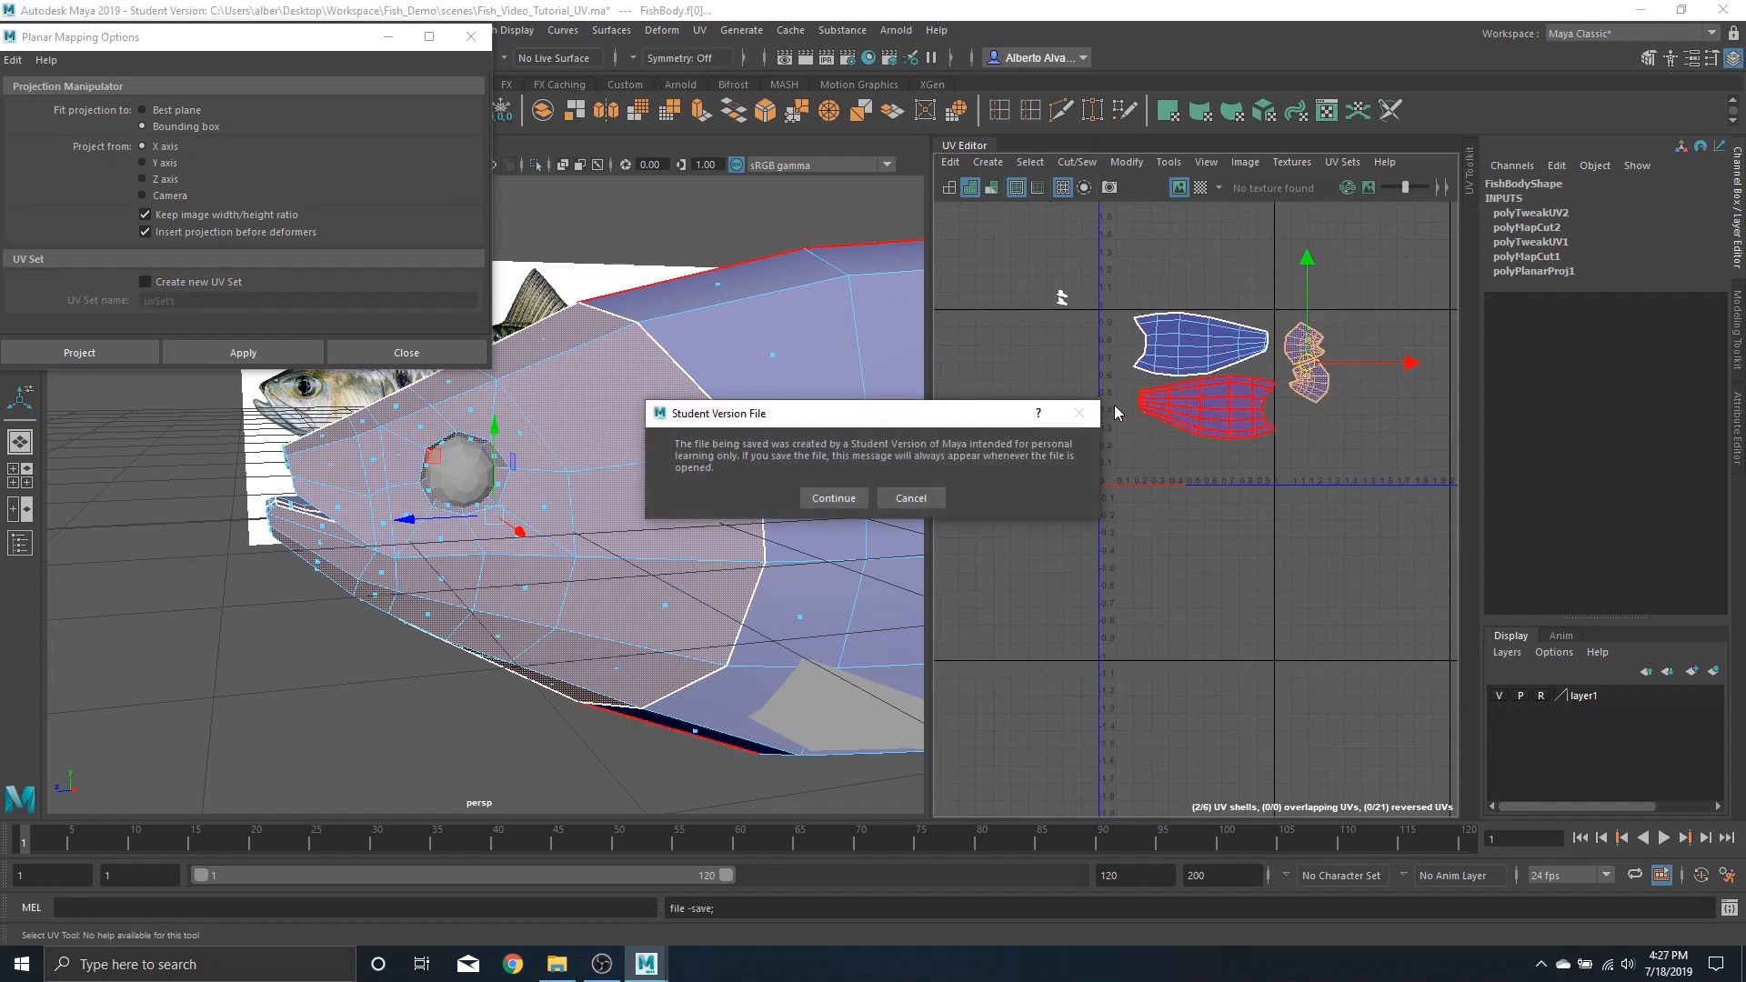
{"action": "left_click", "coordinate": [844, 498]}
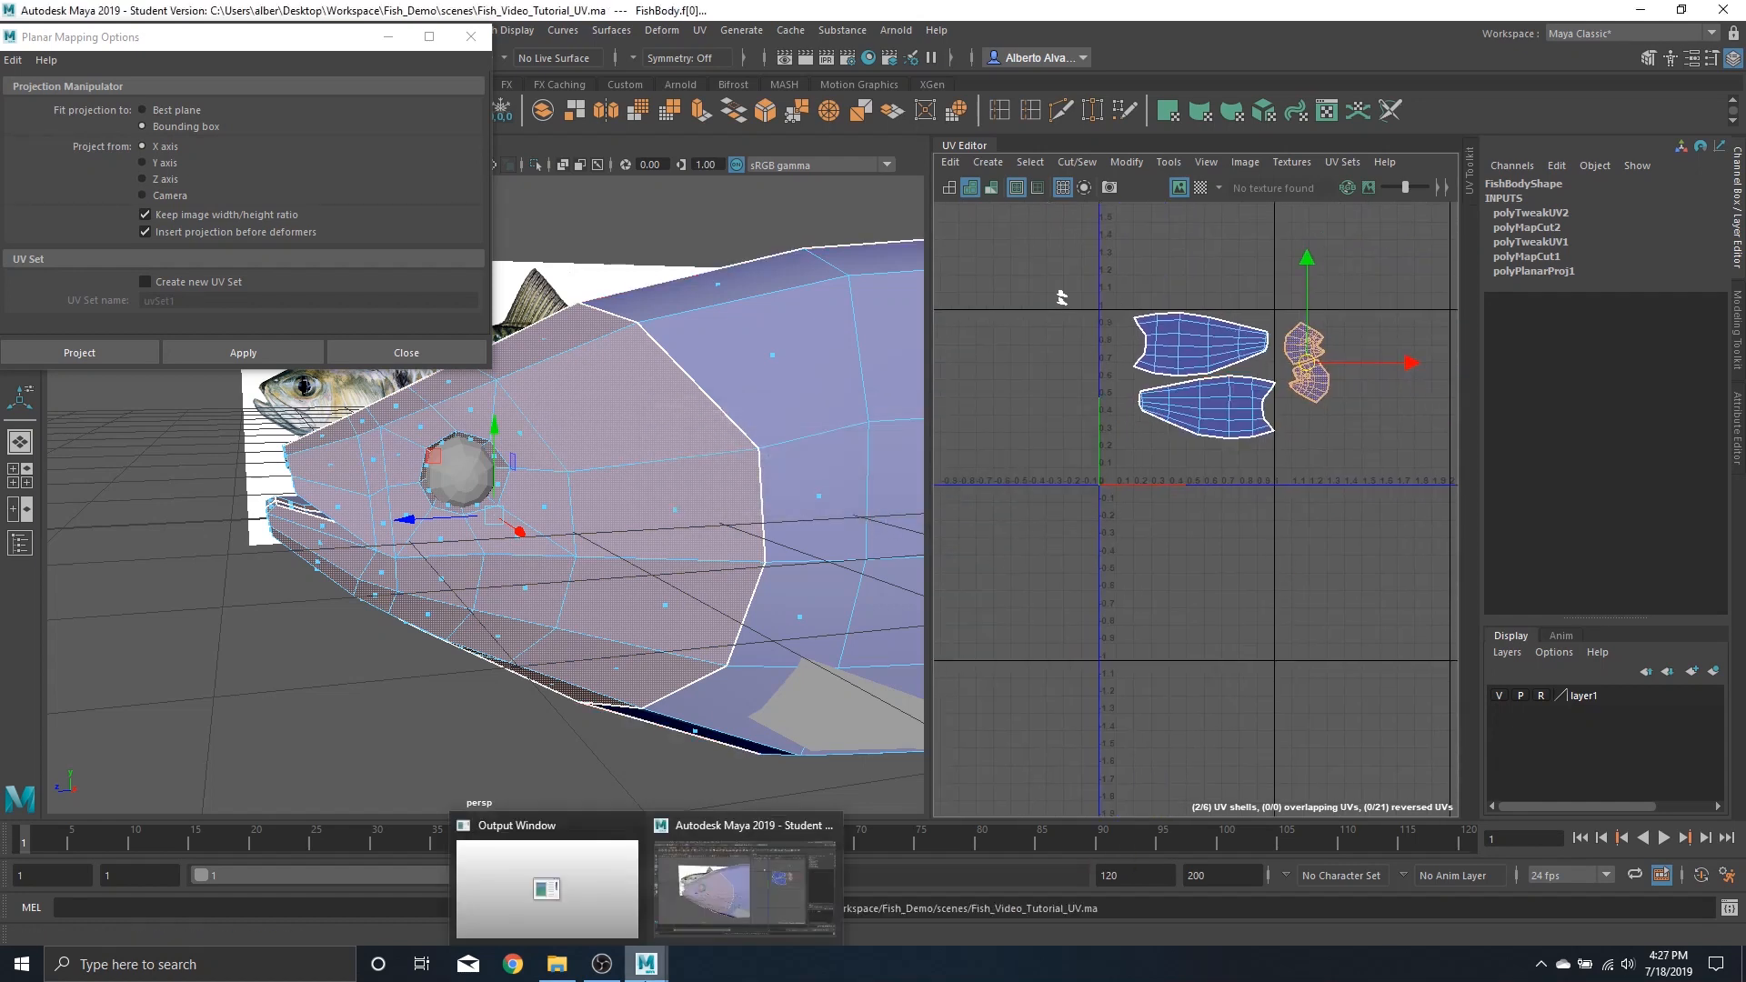
Select the inner mouth faces of the fish head and apply a planar projection along the Z axis
{"action": "left_click_drag", "start_coordinate": [346, 650], "coordinate": [660, 556], "text": "alt"}
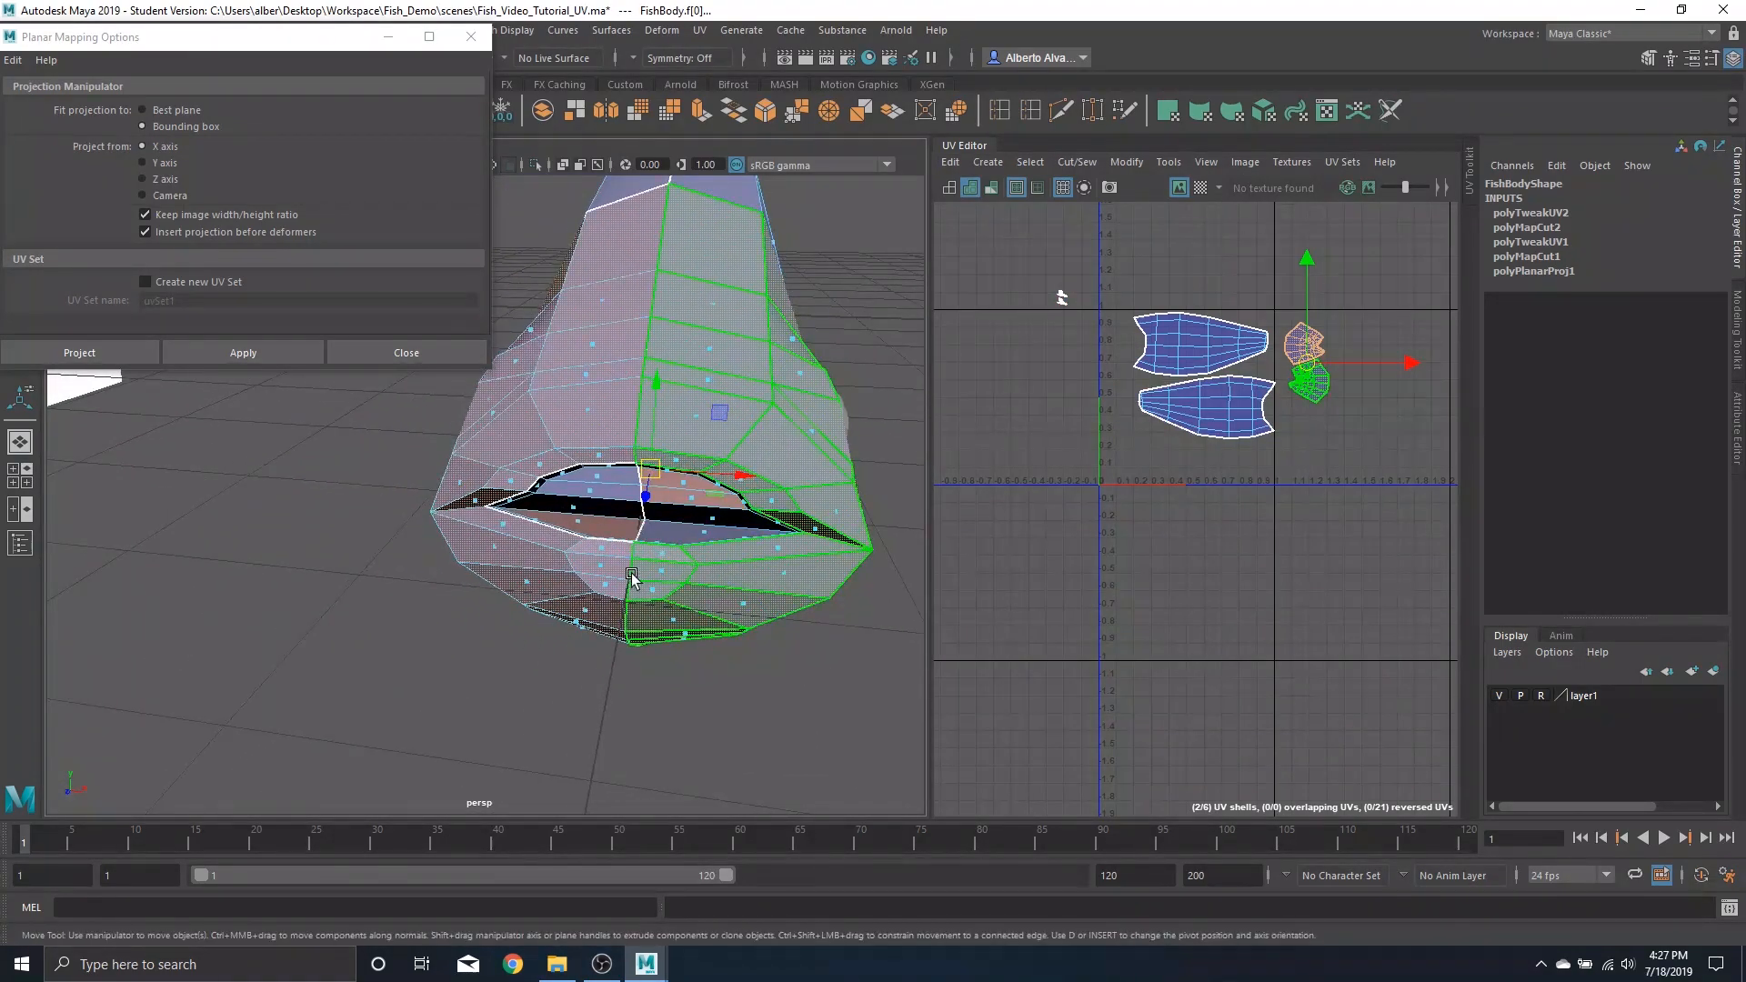
{"action": "middle_click_drag", "start_coordinate": [633, 578], "coordinate": [633, 560], "text": "alt"}
{"action": "scroll", "coordinate": [673, 564], "scroll_direction": "up", "scroll_amount": 3}
{"action": "scroll", "coordinate": [696, 570], "scroll_direction": "down", "scroll_amount": 1}
{"action": "middle_click_drag", "start_coordinate": [817, 530], "coordinate": [612, 585], "text": "alt"}
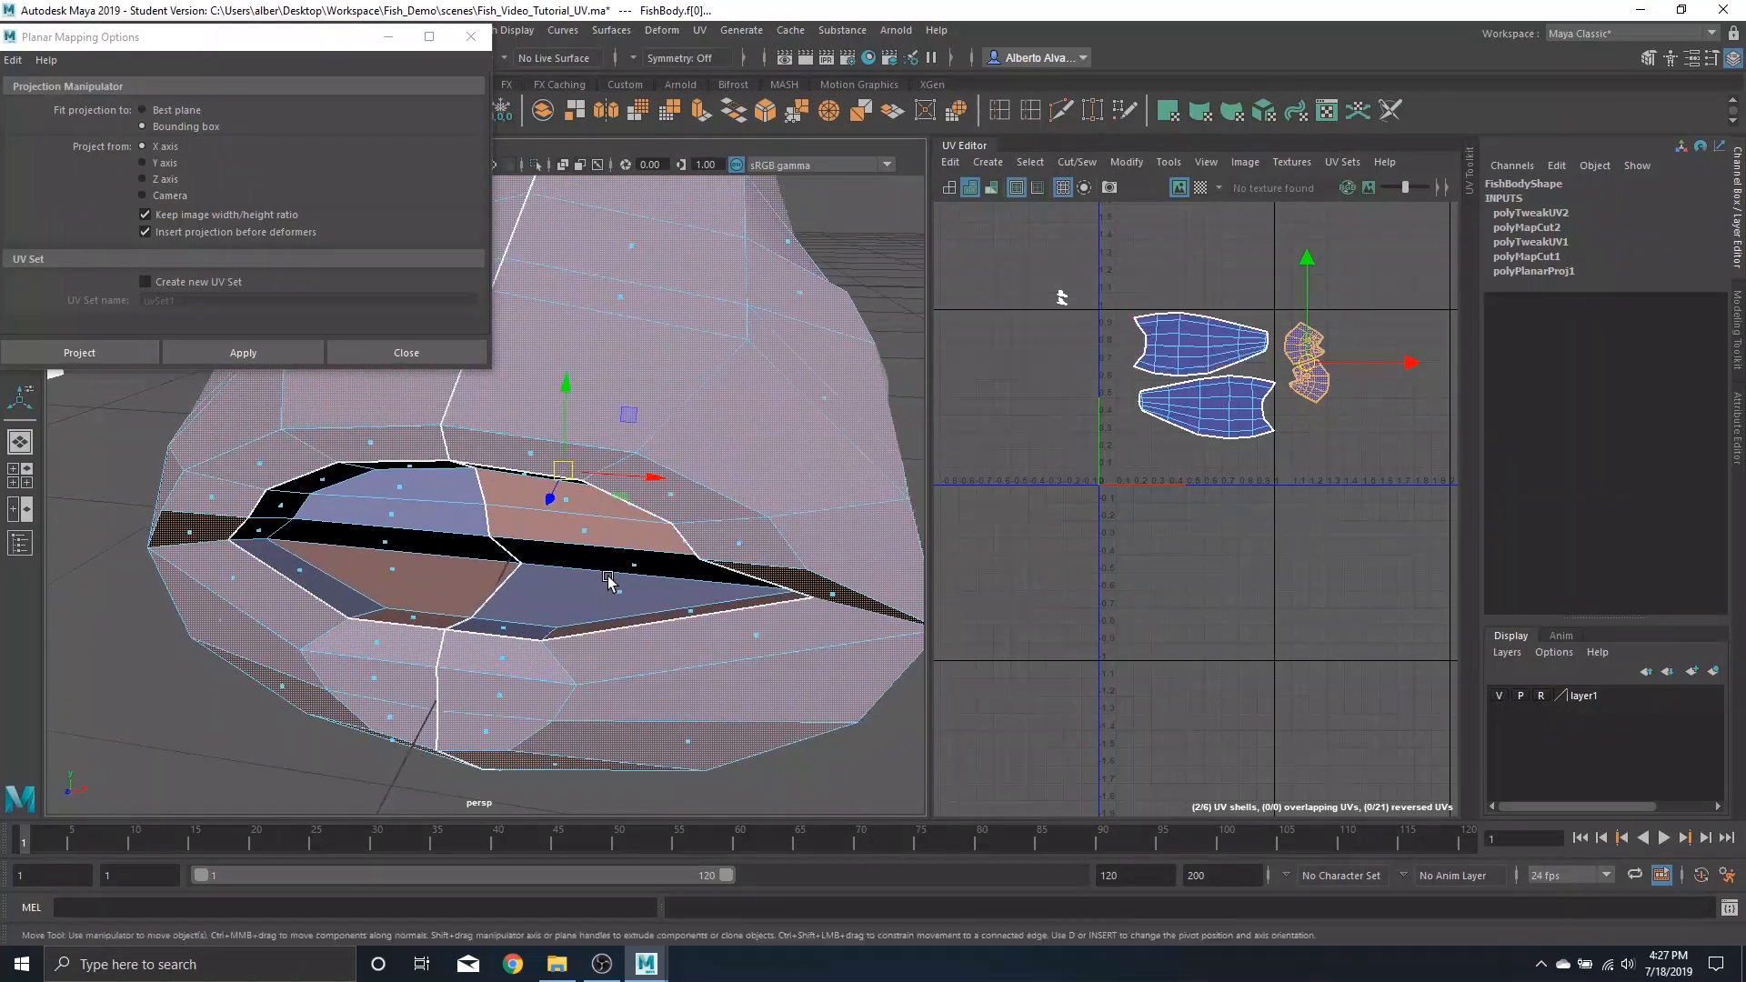
{"action": "scroll", "coordinate": [604, 585], "scroll_direction": "down", "scroll_amount": 2}
{"action": "left_click_drag", "start_coordinate": [587, 585], "coordinate": [574, 562], "text": "alt"}
{"action": "right_click_drag", "start_coordinate": [1028, 400], "coordinate": [1062, 295]}
{"action": "mouse_move", "coordinate": [619, 380]}
{"action": "left_mouse_down", "text": "alt"}
{"action": "mouse_move", "coordinate": [594, 394]}
{"action": "mouse_move", "coordinate": [609, 402]}
{"action": "left_mouse_up", "text": "alt"}
{"action": "right_click_drag", "start_coordinate": [1004, 346], "coordinate": [1017, 264]}
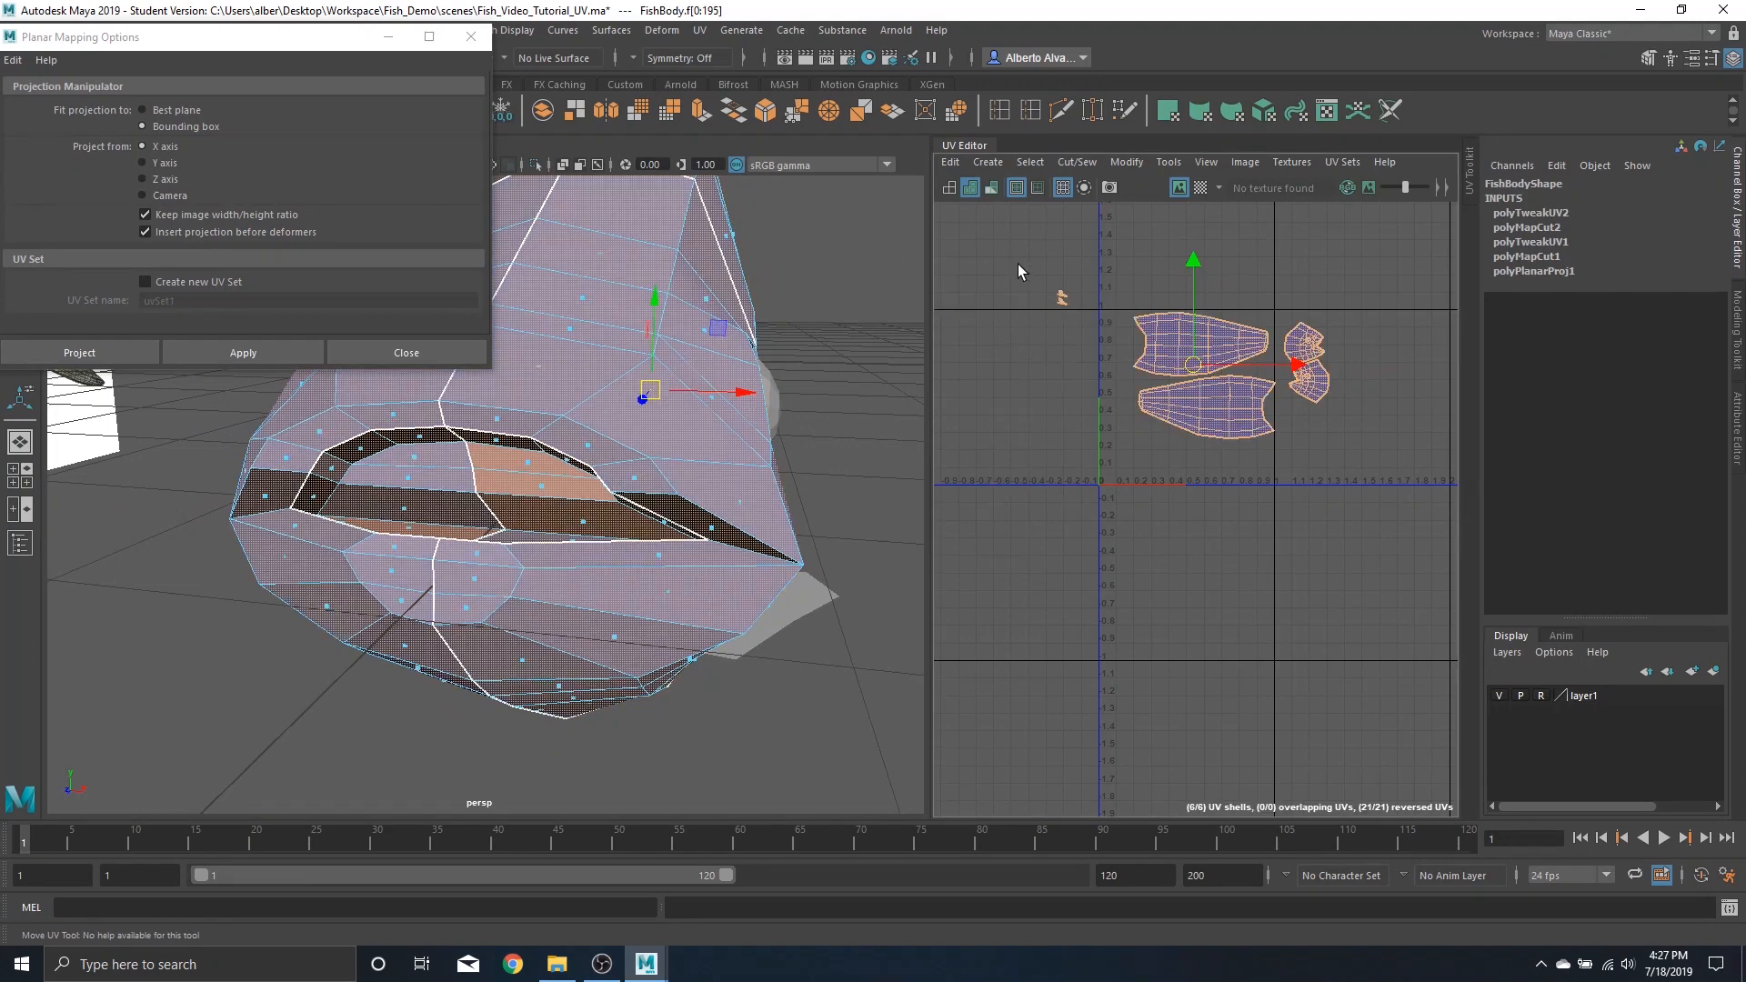
{"action": "left_click_drag", "start_coordinate": [1082, 348], "coordinate": [1080, 342]}
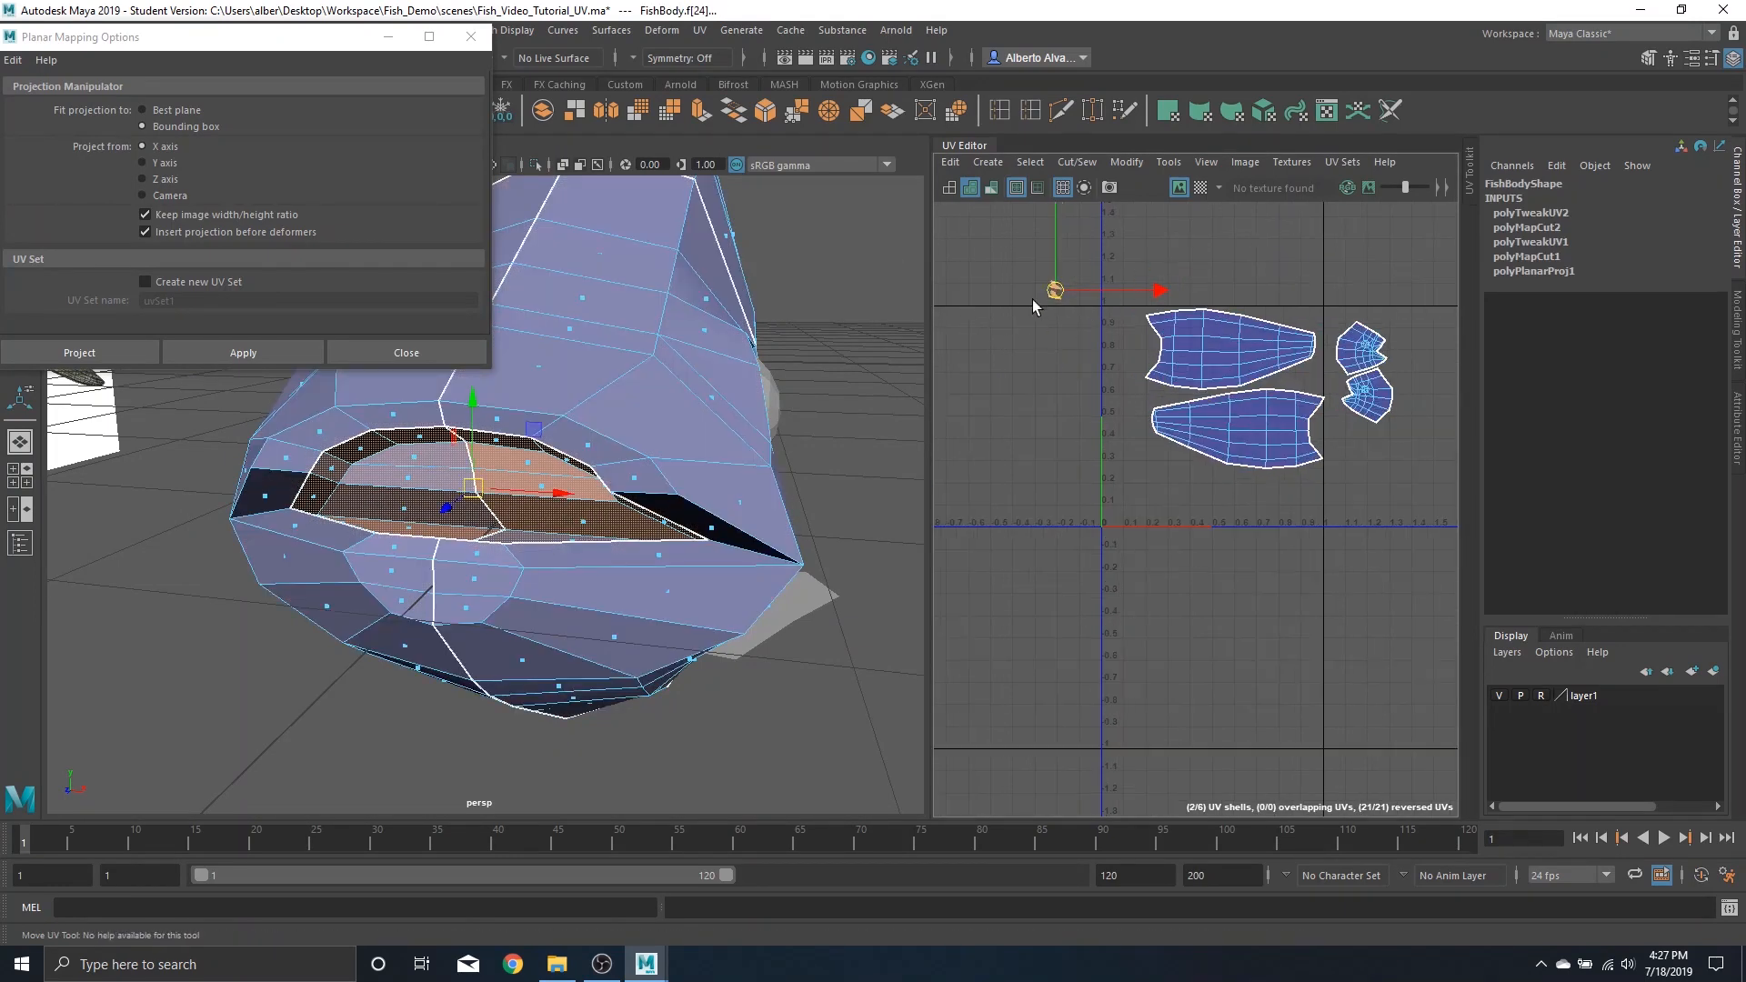
{"action": "left_click", "coordinate": [160, 181]}
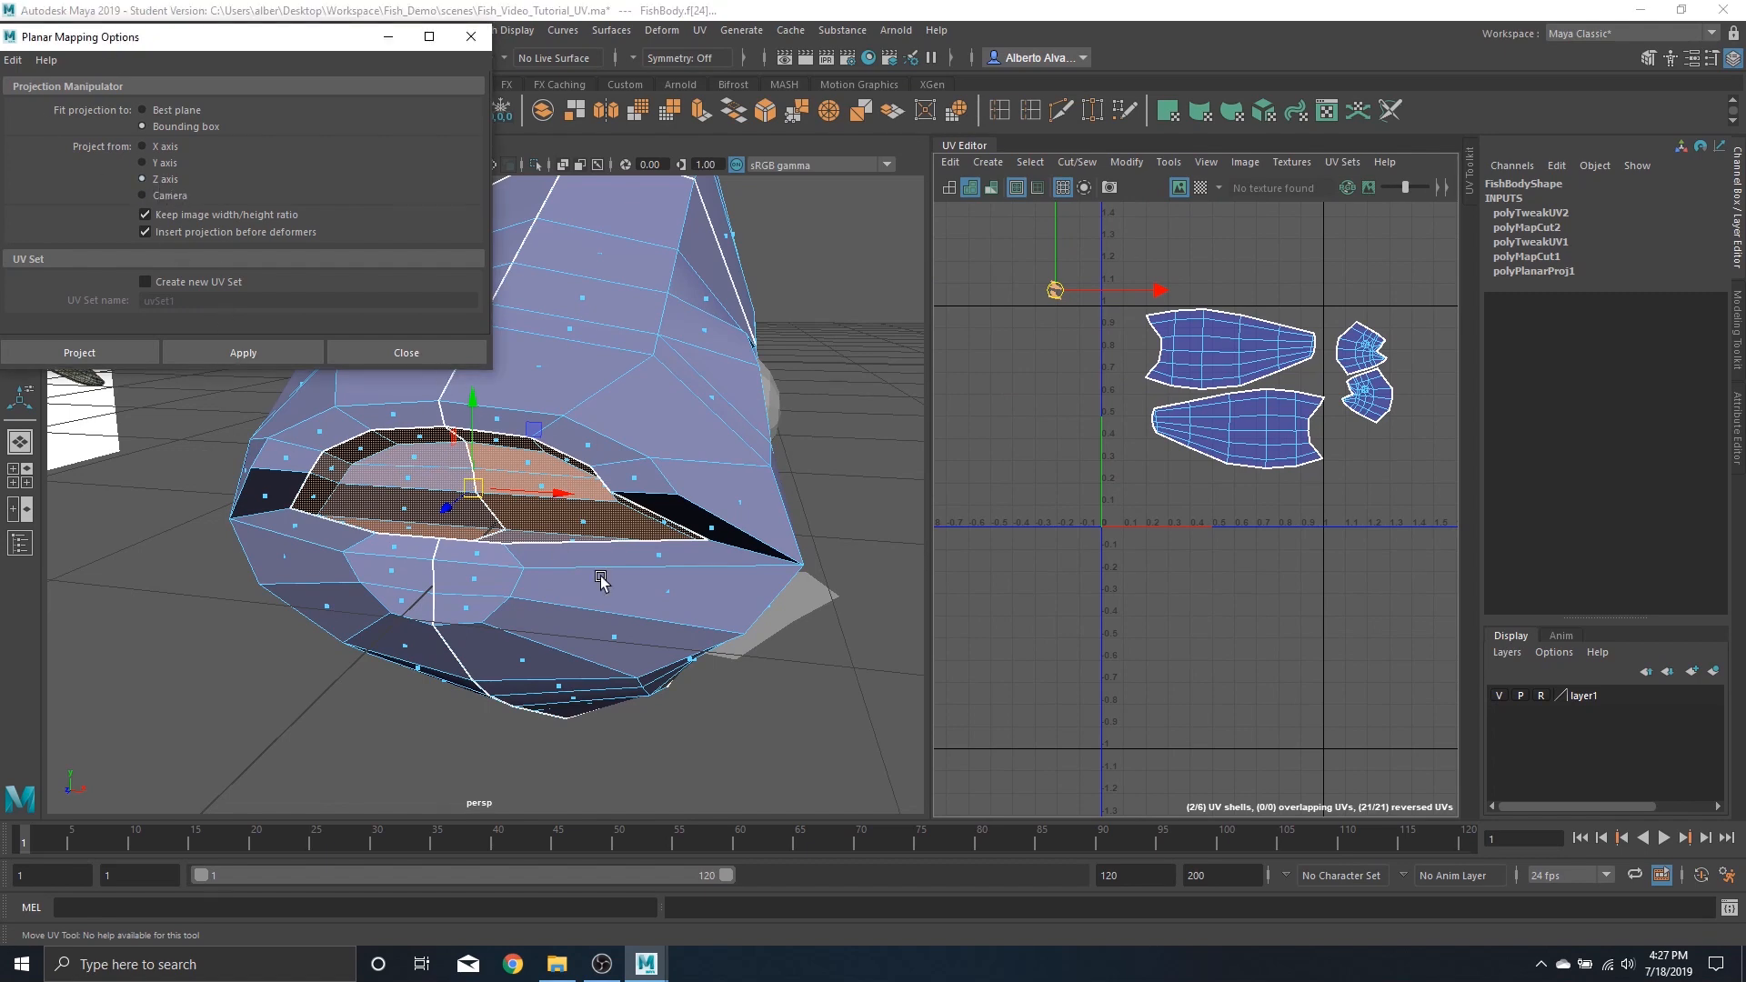
{"action": "left_click_drag", "start_coordinate": [411, 471], "coordinate": [615, 560], "text": "alt"}
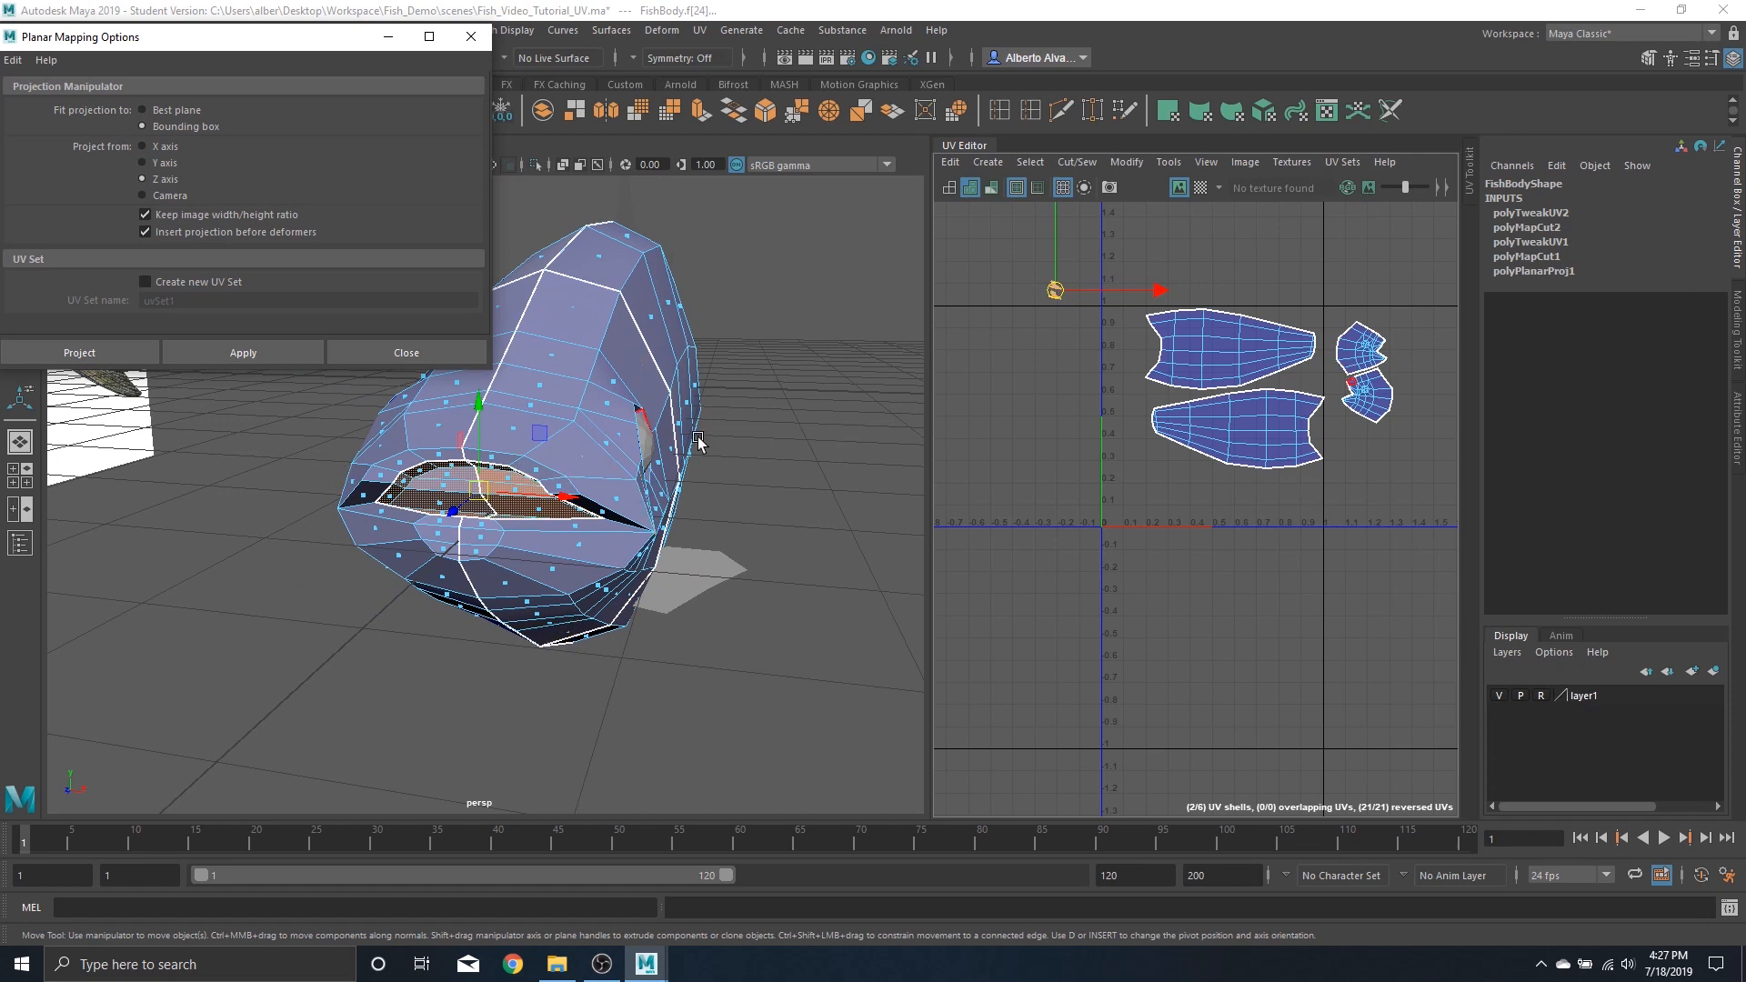
{"action": "scroll", "coordinate": [1067, 333], "scroll_direction": "up", "scroll_amount": 5}
{"action": "middle_click_drag", "start_coordinate": [1087, 286], "coordinate": [1209, 555], "text": "alt"}
{"action": "scroll", "coordinate": [1172, 482], "scroll_direction": "up", "scroll_amount": 2}
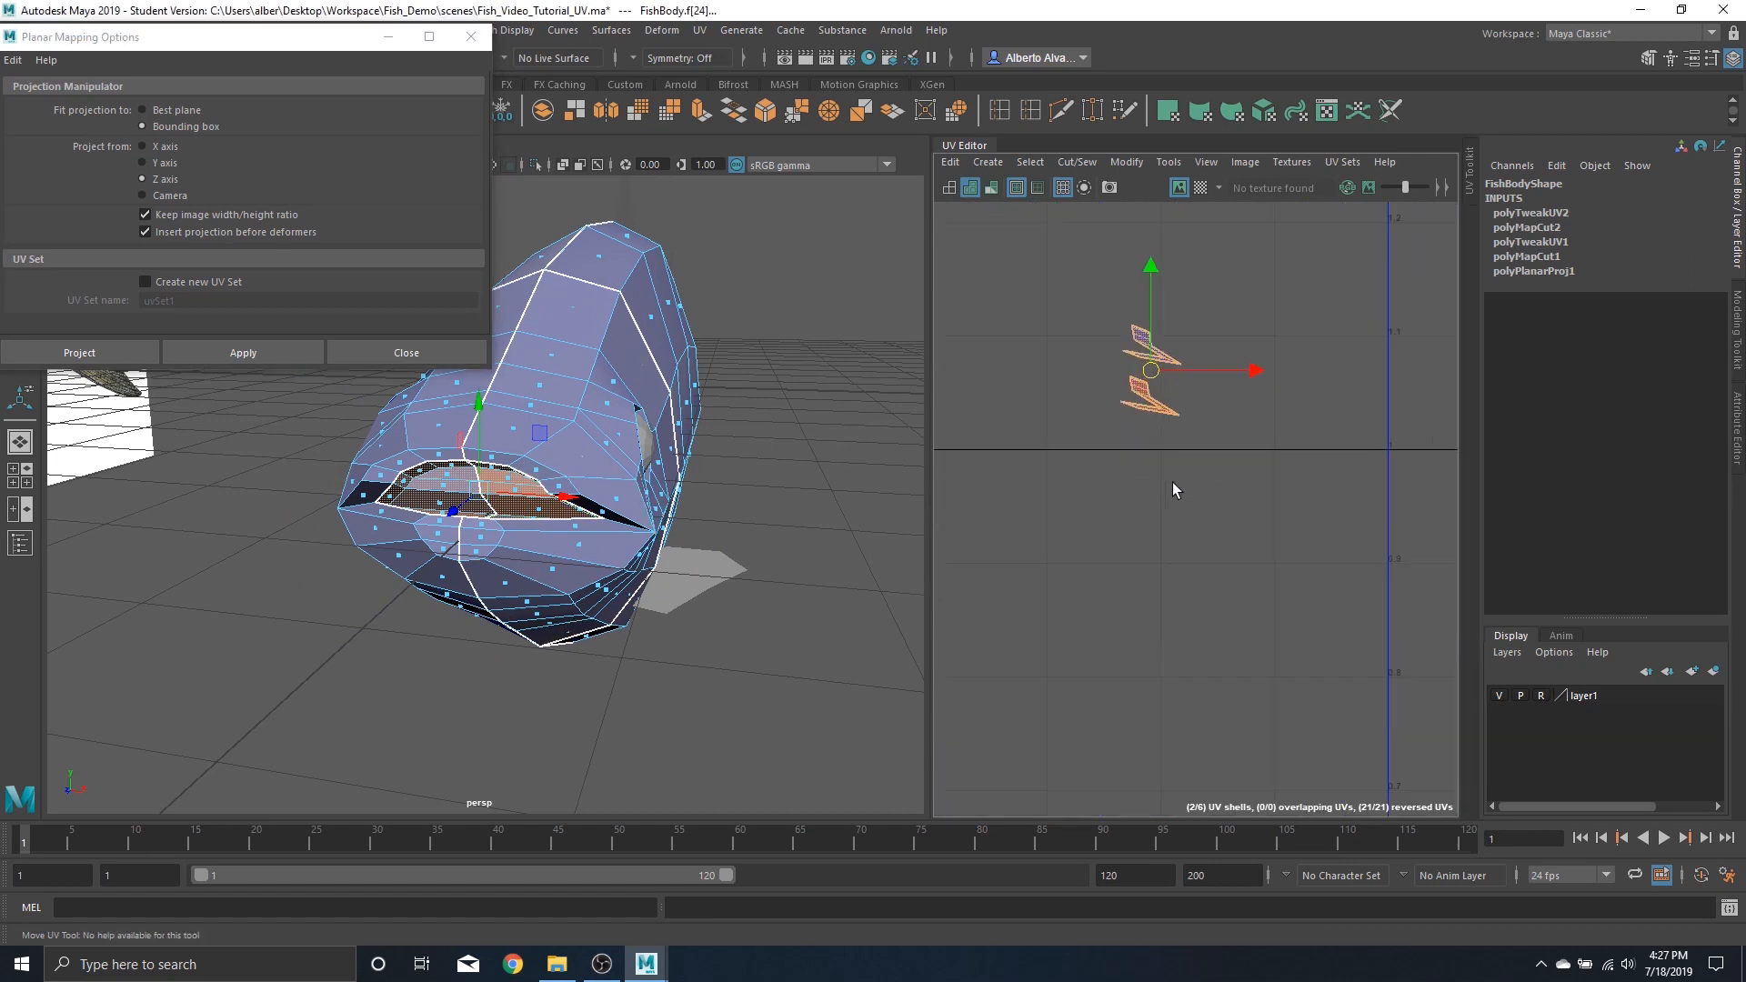
{"action": "scroll", "coordinate": [1200, 496], "scroll_direction": "down", "scroll_amount": 4}
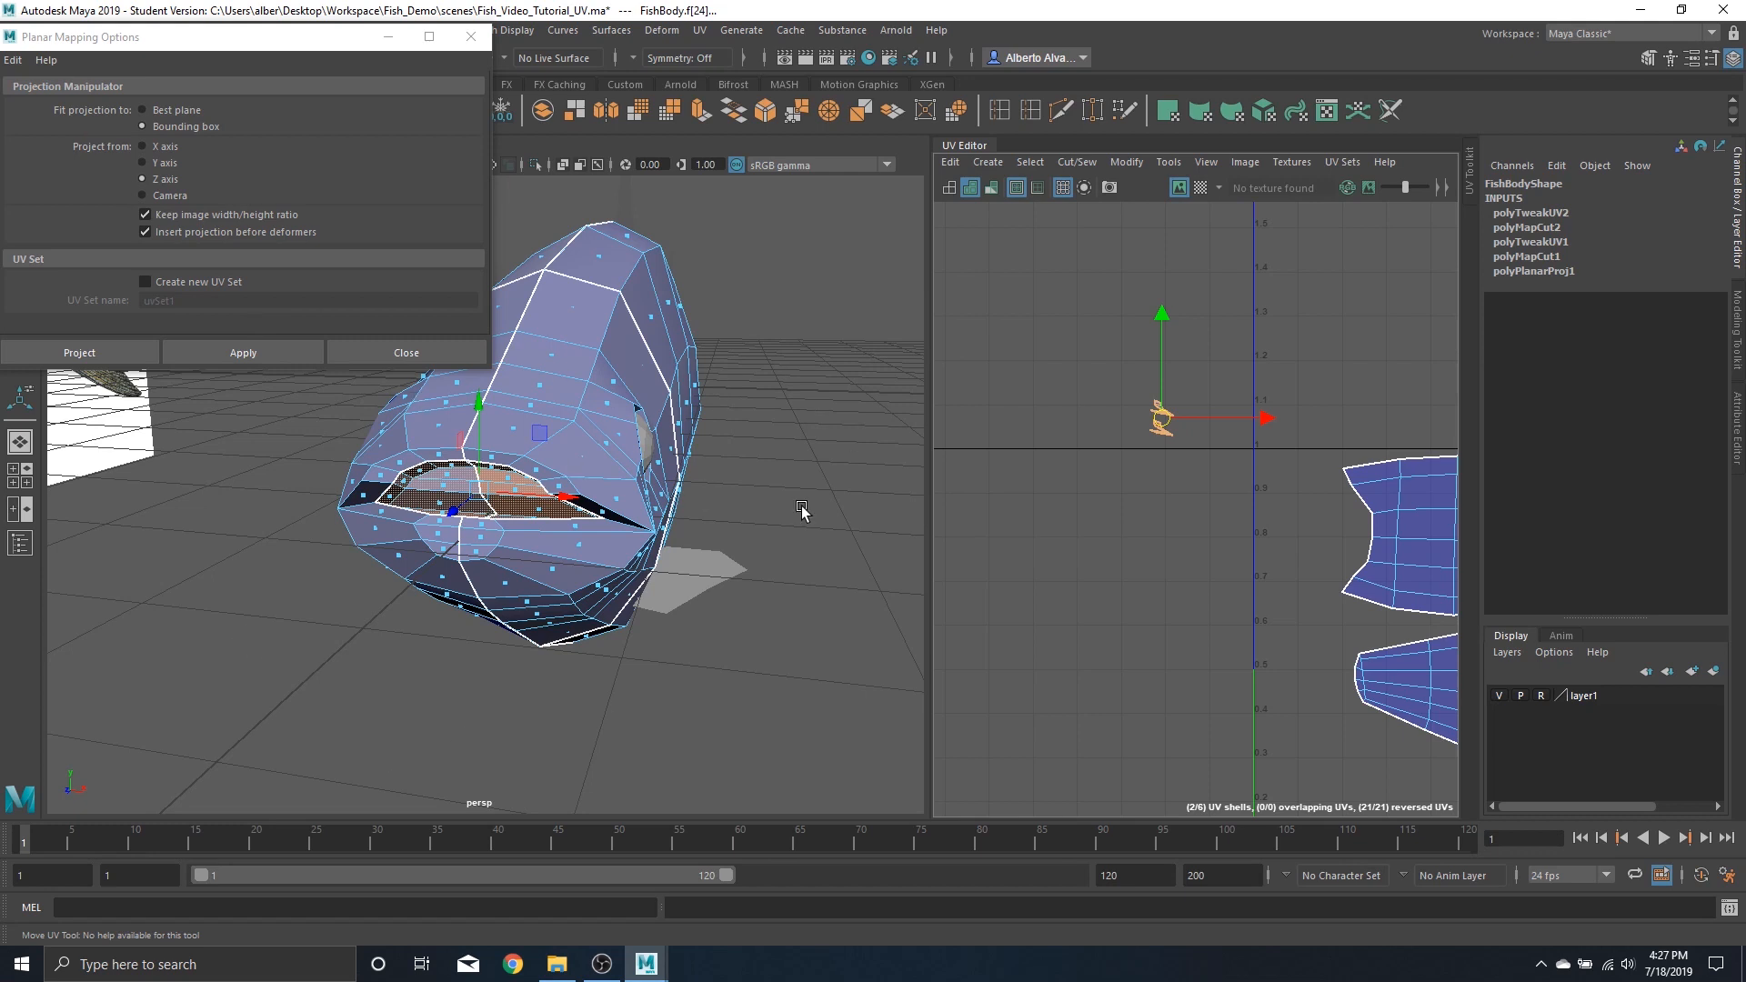
{"action": "right_click", "coordinate": [1177, 385]}
{"action": "left_click_drag", "start_coordinate": [1074, 323], "coordinate": [1217, 466]}
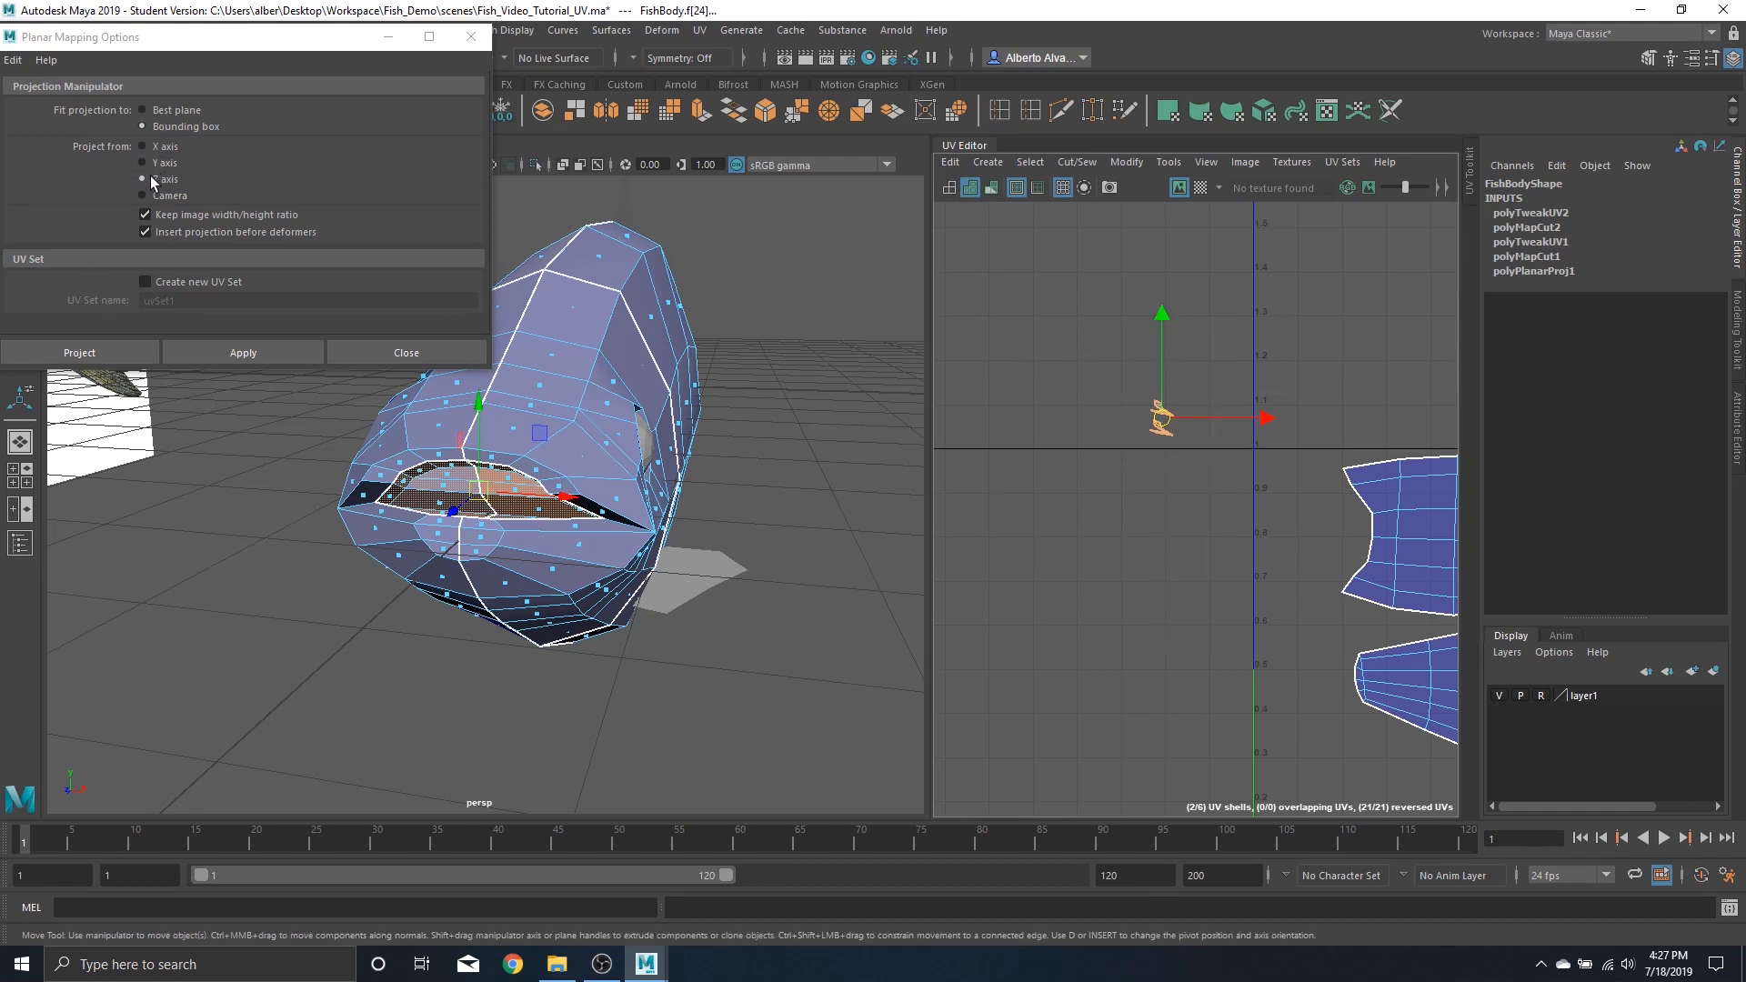
{"action": "left_click", "coordinate": [262, 358]}
Move the new mouth projection shell up and left in UV space, then unfold the shell
{"action": "scroll", "coordinate": [1148, 529], "scroll_direction": "down", "scroll_amount": 5}
{"action": "middle_click_drag", "start_coordinate": [1215, 549], "coordinate": [1156, 486], "text": "alt"}
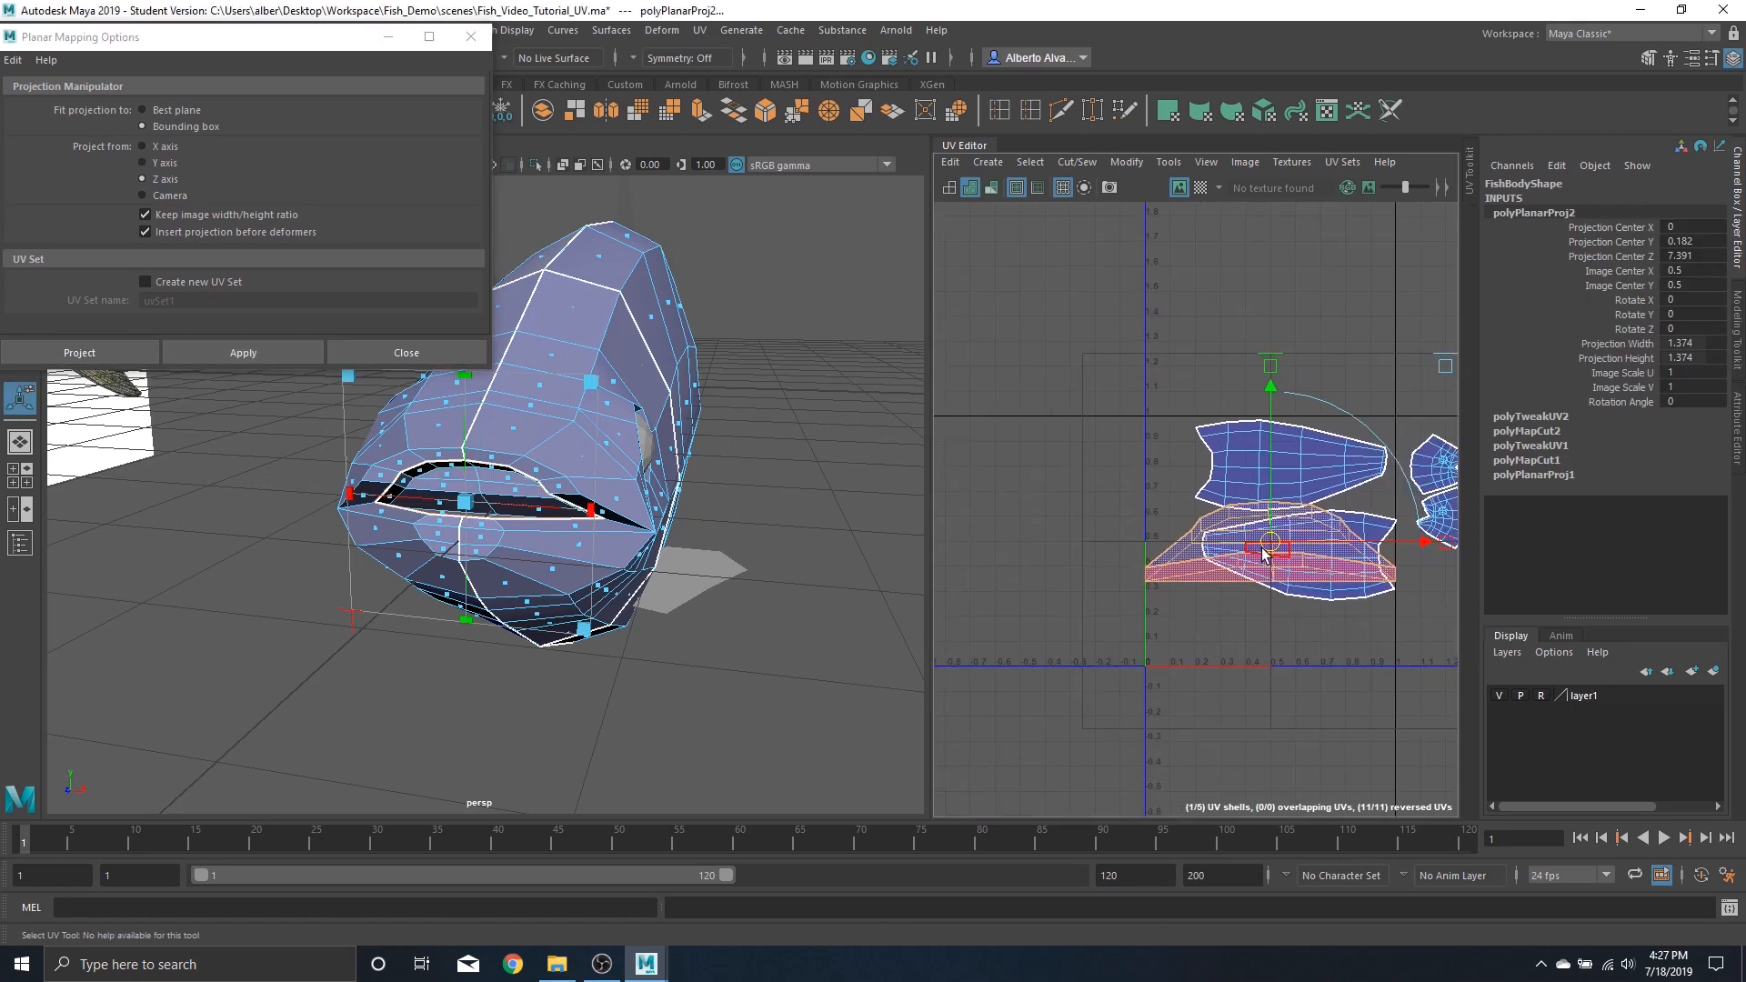
{"action": "left_click_drag", "start_coordinate": [1262, 553], "coordinate": [1024, 434]}
{"action": "middle_click_drag", "start_coordinate": [1066, 492], "coordinate": [1168, 494], "text": "alt"}
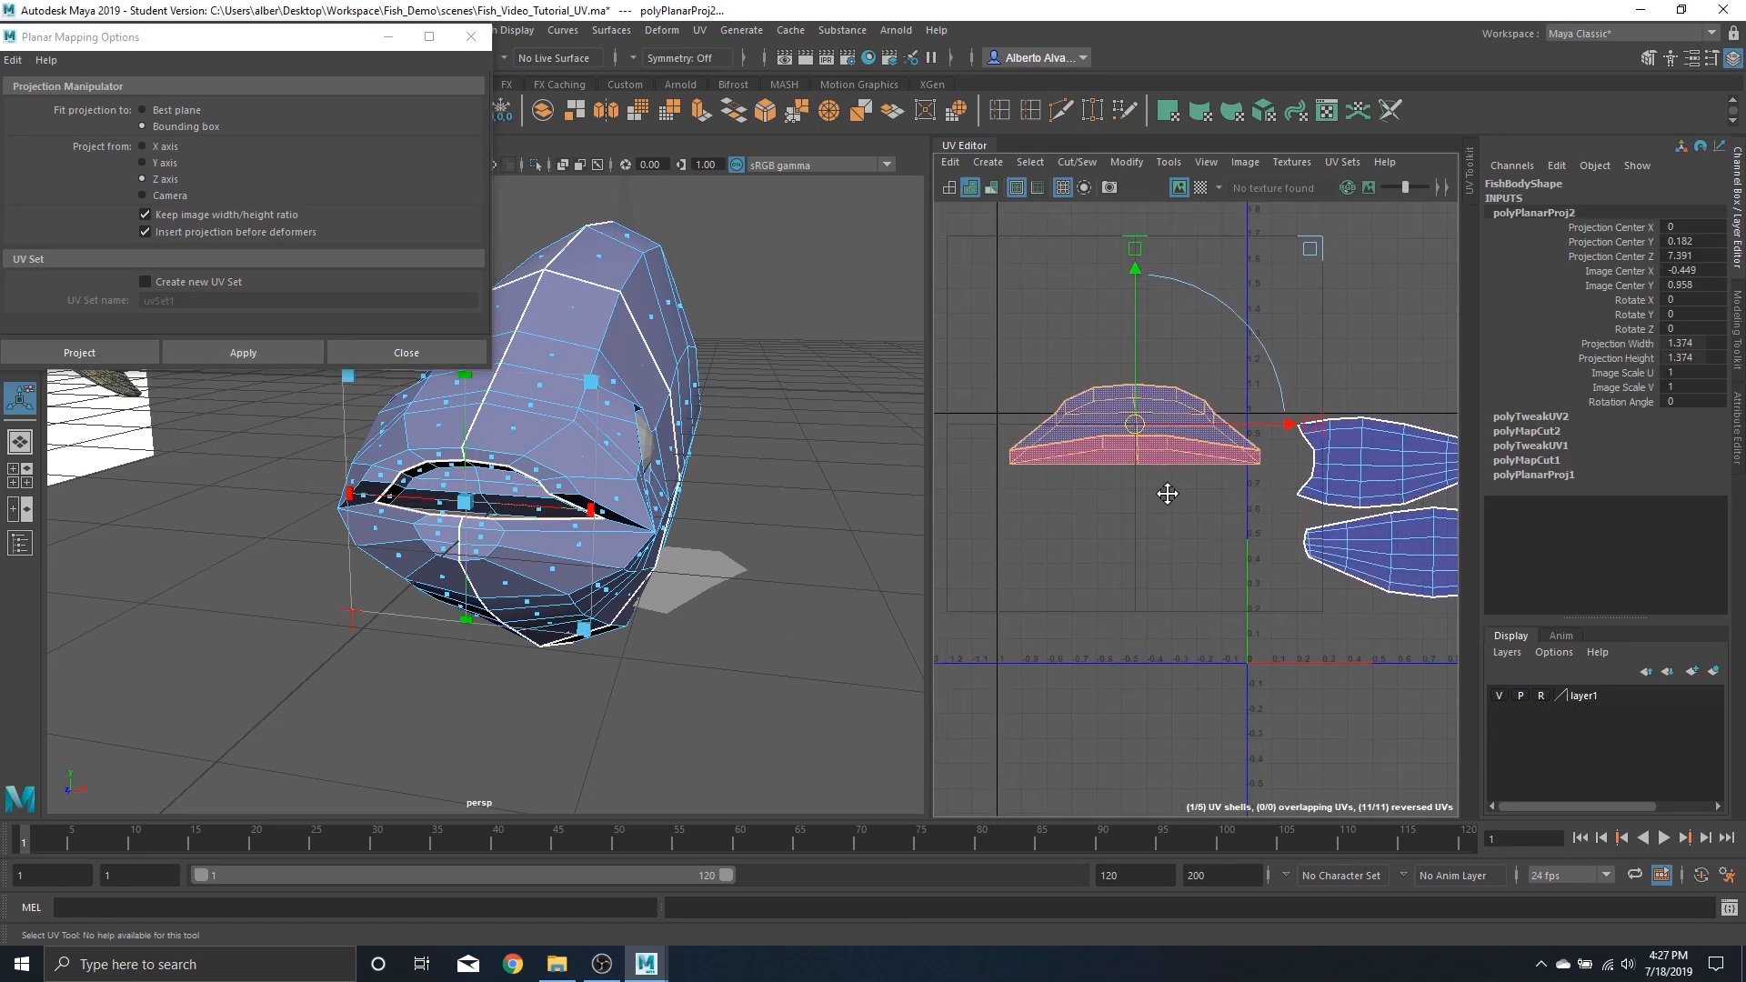
{"action": "right_click_drag", "start_coordinate": [1091, 427], "coordinate": [1204, 422]}
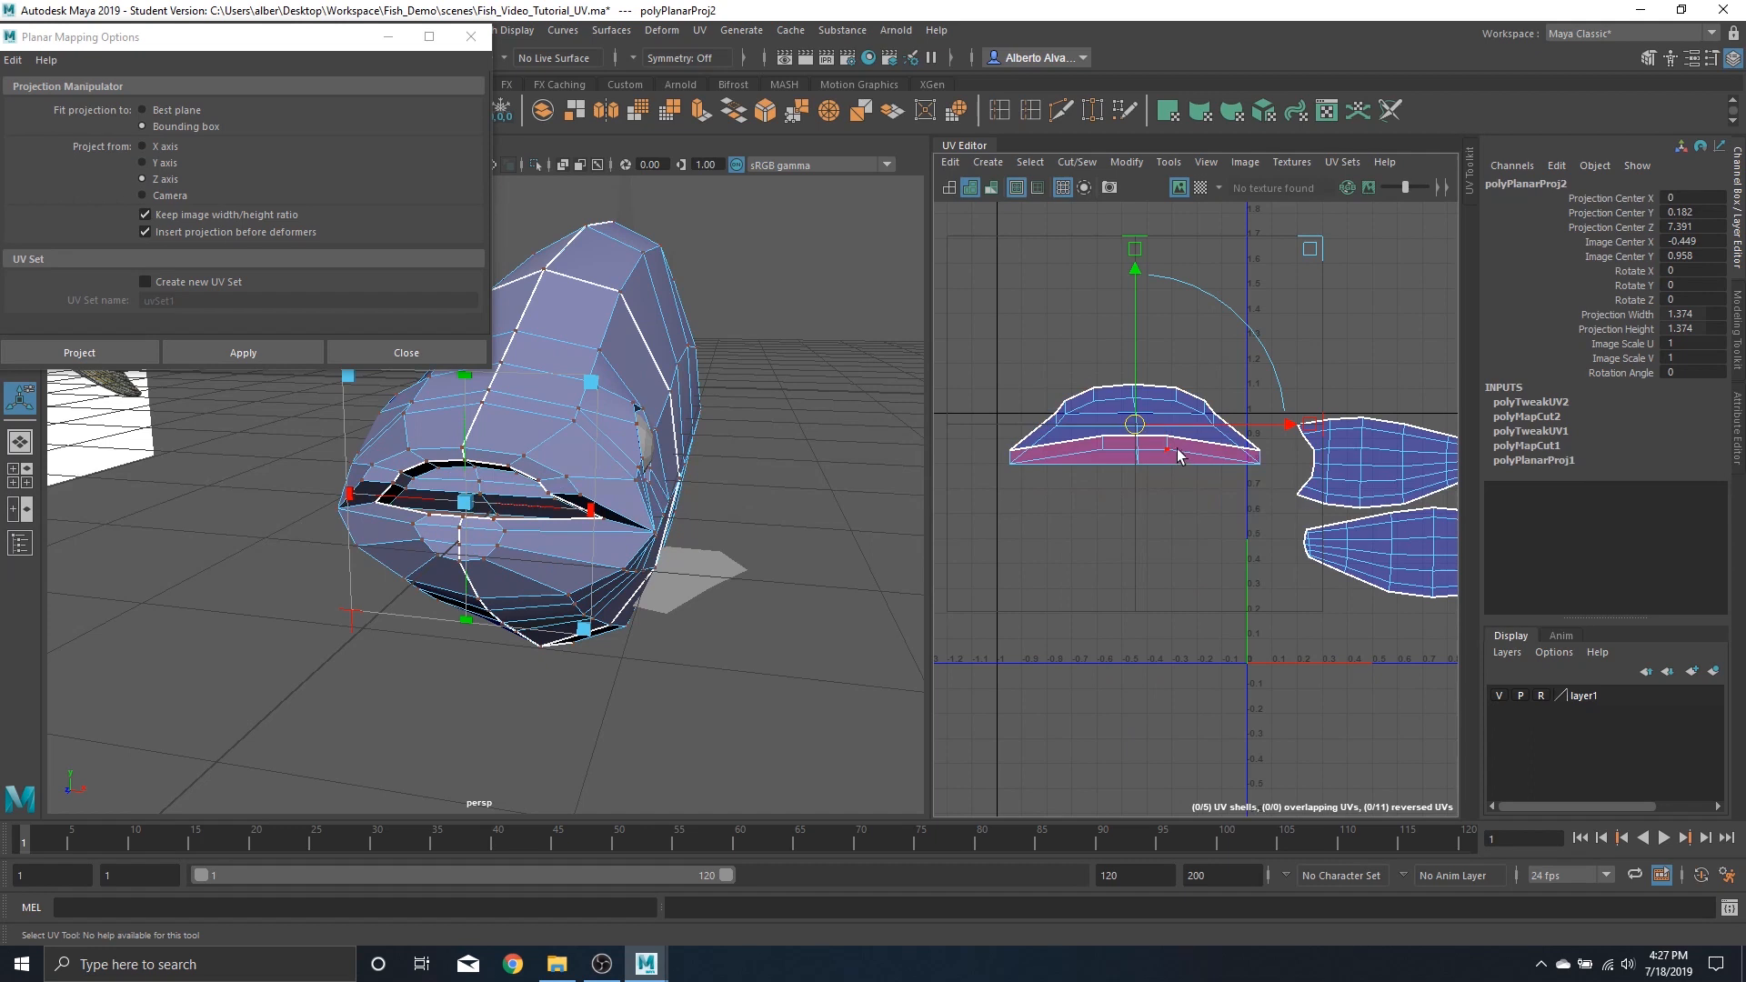
{"action": "left_click", "coordinate": [1170, 455]}
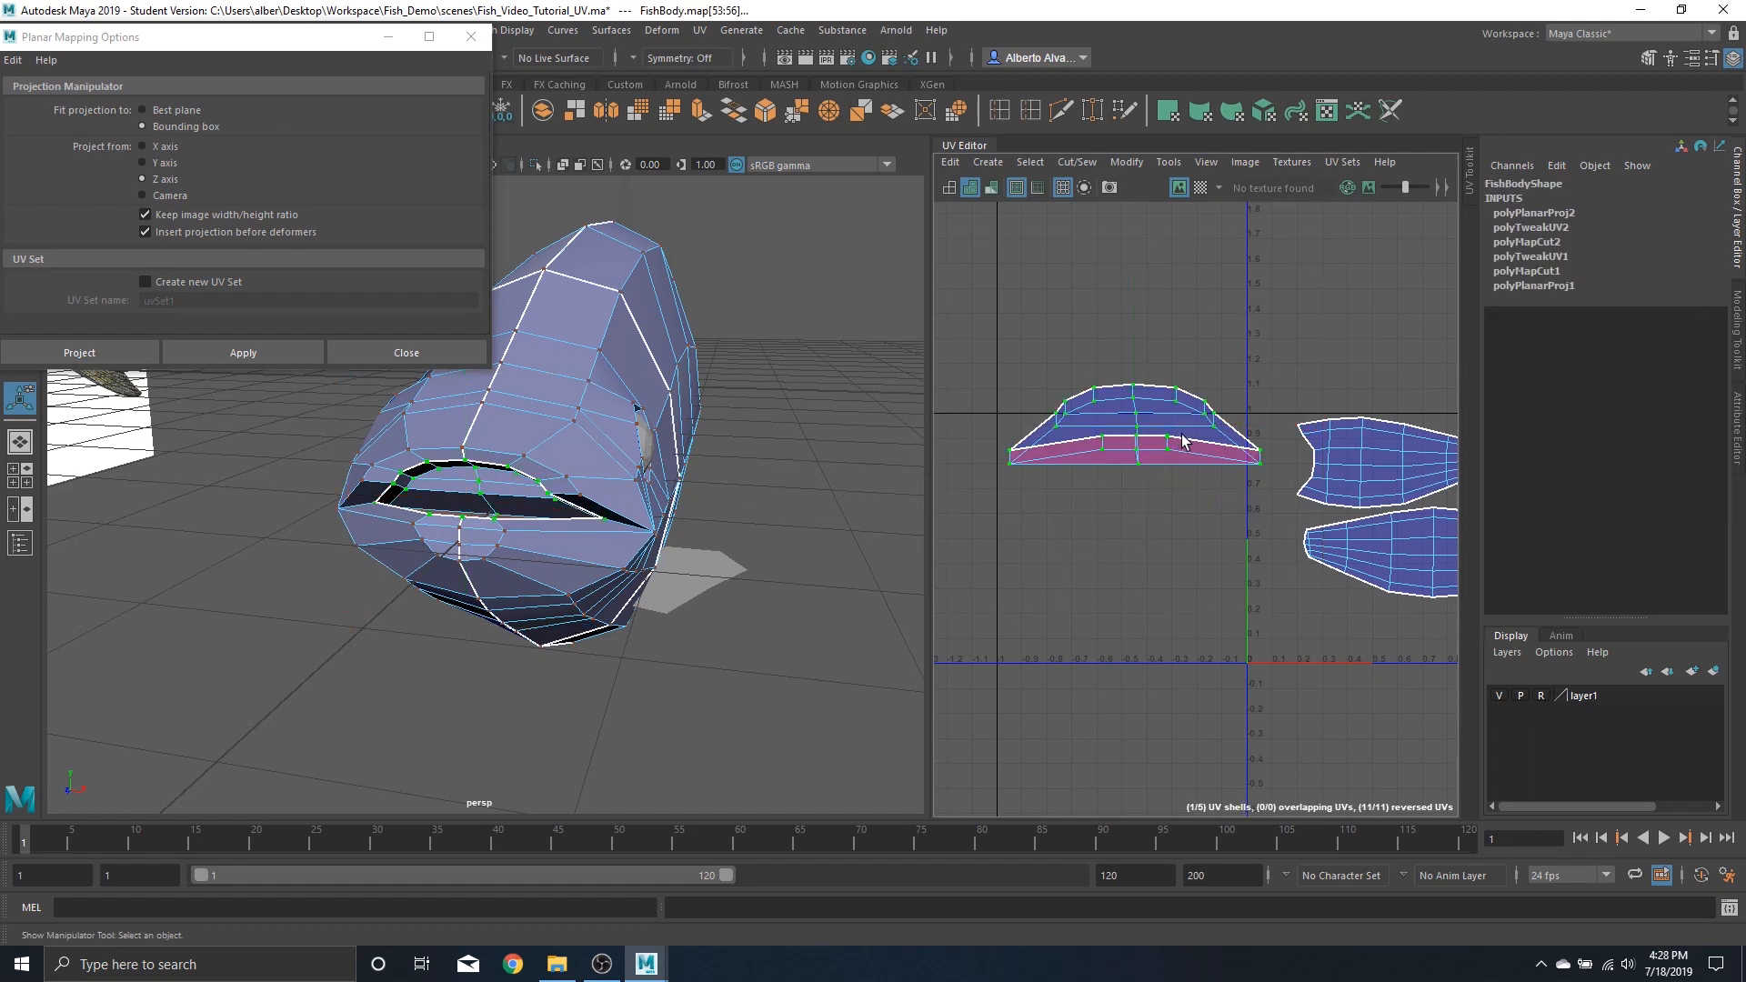
{"action": "right_click_drag", "start_coordinate": [1182, 441], "coordinate": [922, 431], "text": "shift"}
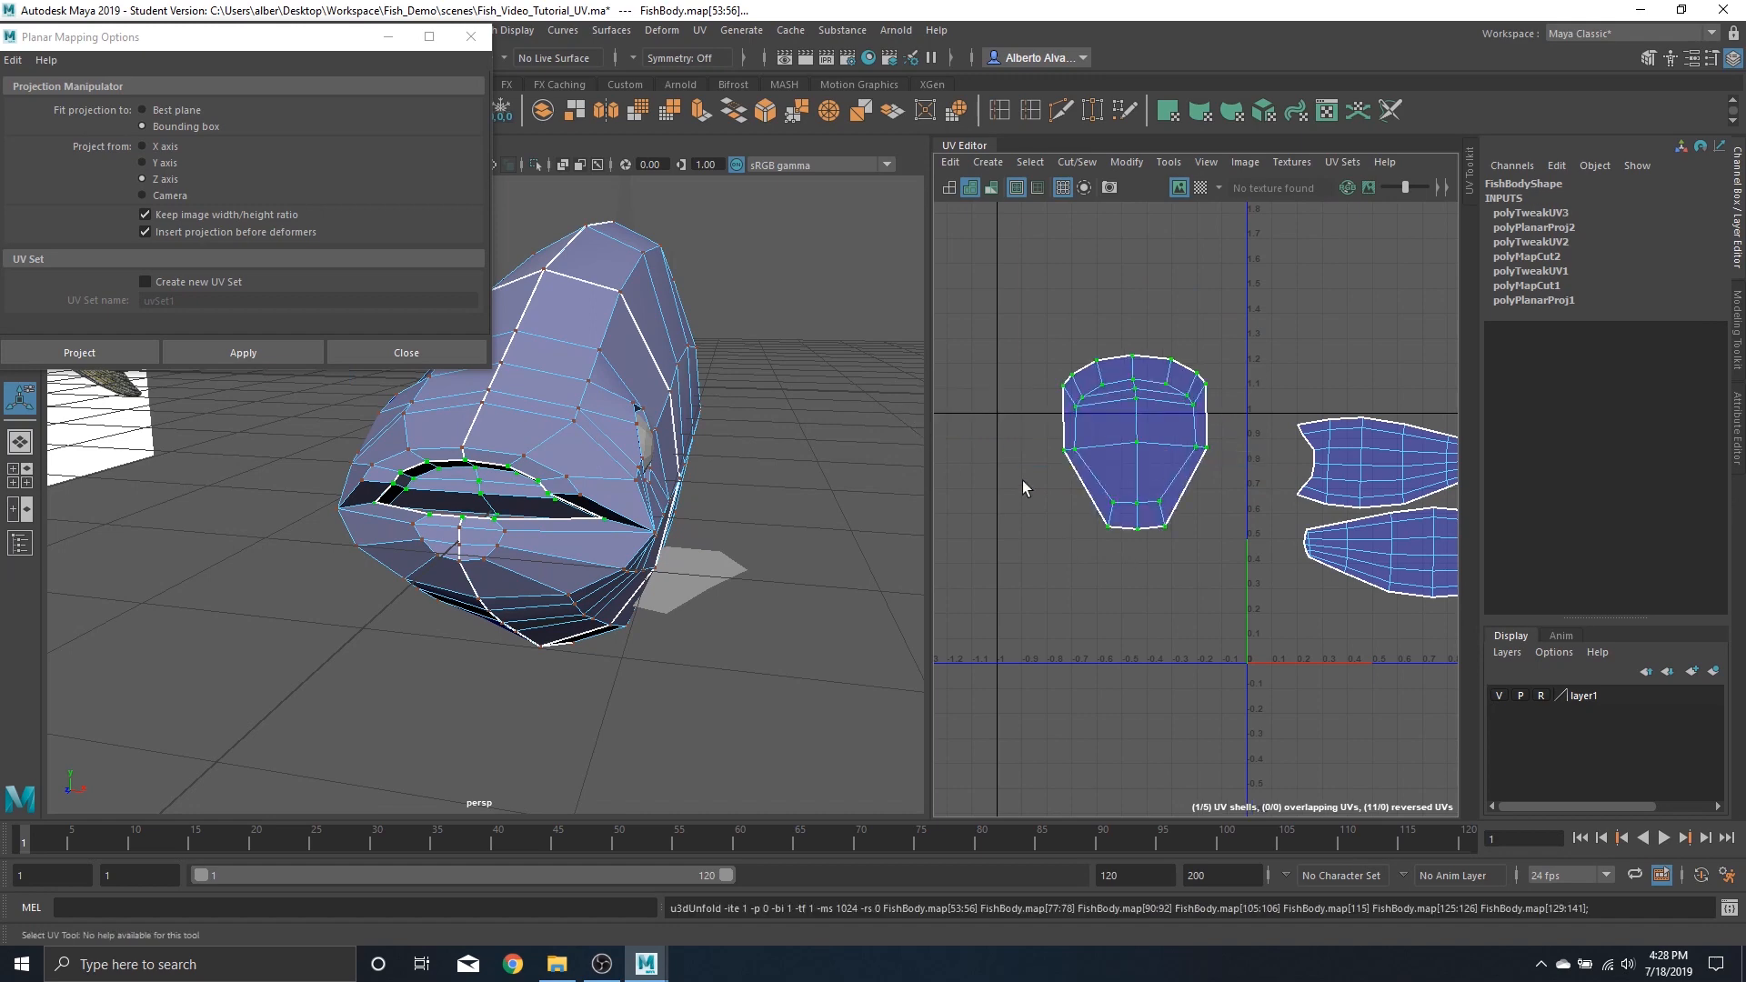
Scale the unfolded mouth shell down to match the checker density of the head shells
{"action": "left_click", "coordinate": [1201, 188]}
{"action": "left_click_drag", "start_coordinate": [818, 368], "coordinate": [594, 402], "text": "alt"}
{"action": "scroll", "coordinate": [593, 400], "scroll_direction": "up", "scroll_amount": 5}
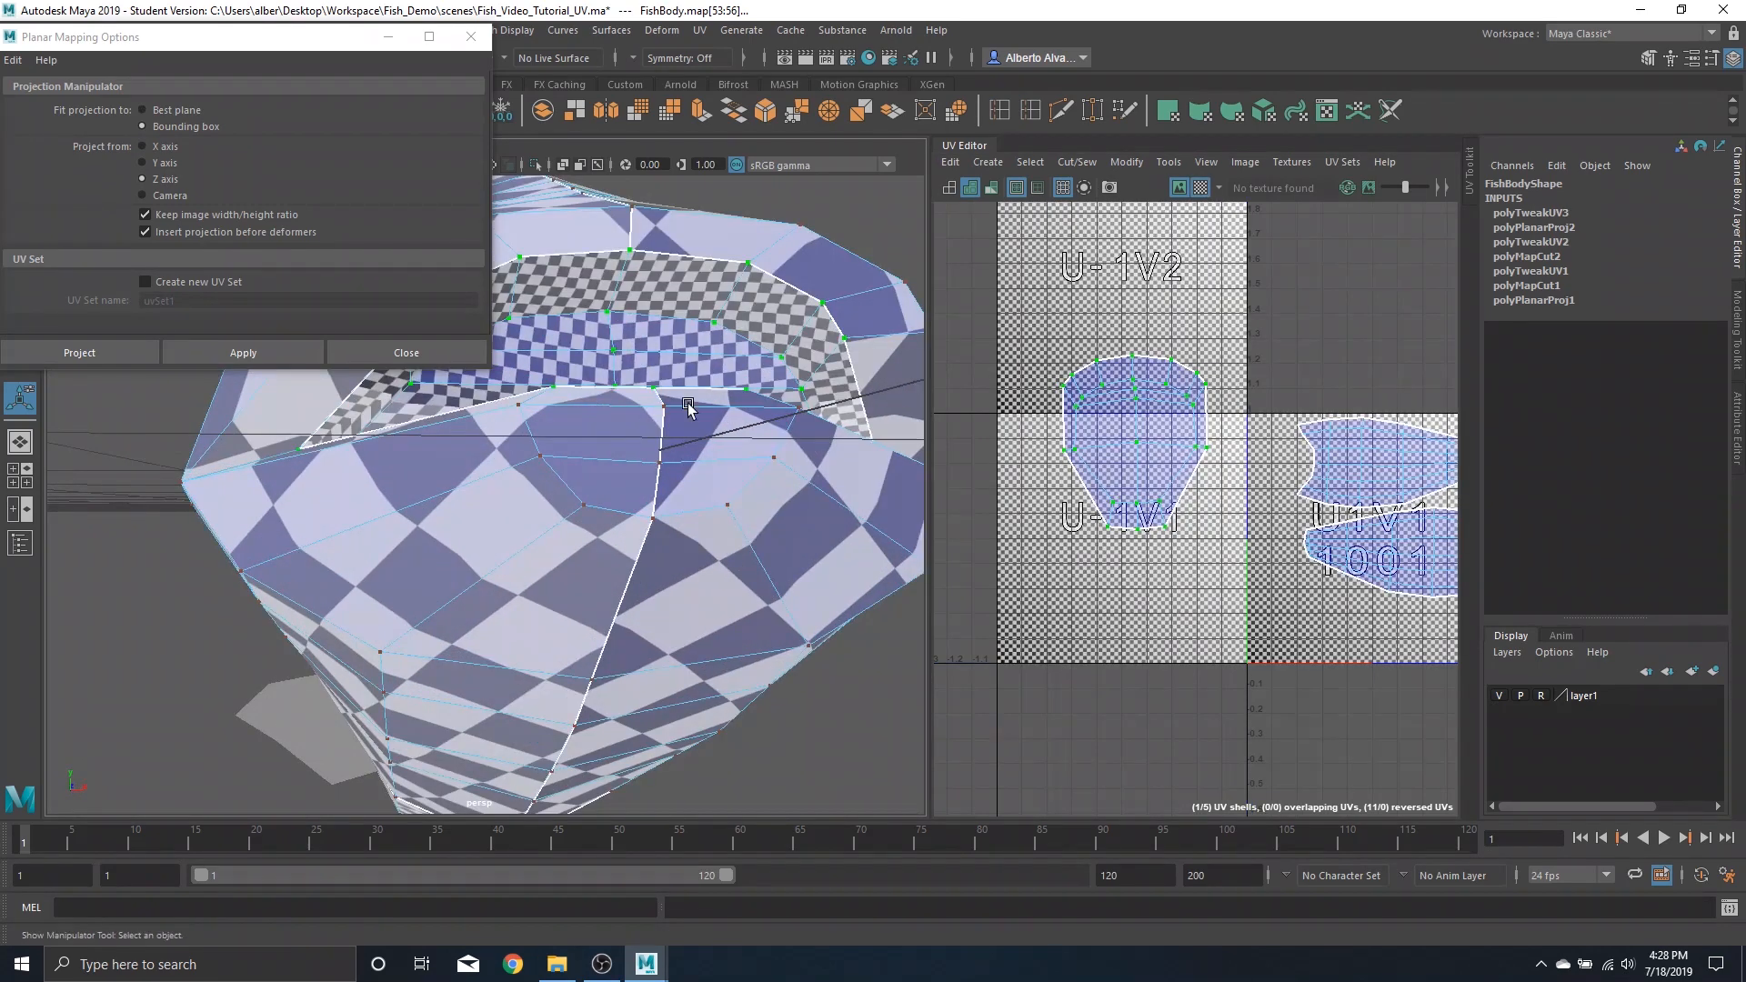
{"action": "left_click_drag", "start_coordinate": [726, 364], "coordinate": [684, 380], "text": "alt"}
{"action": "left_click", "coordinate": [1203, 189]}
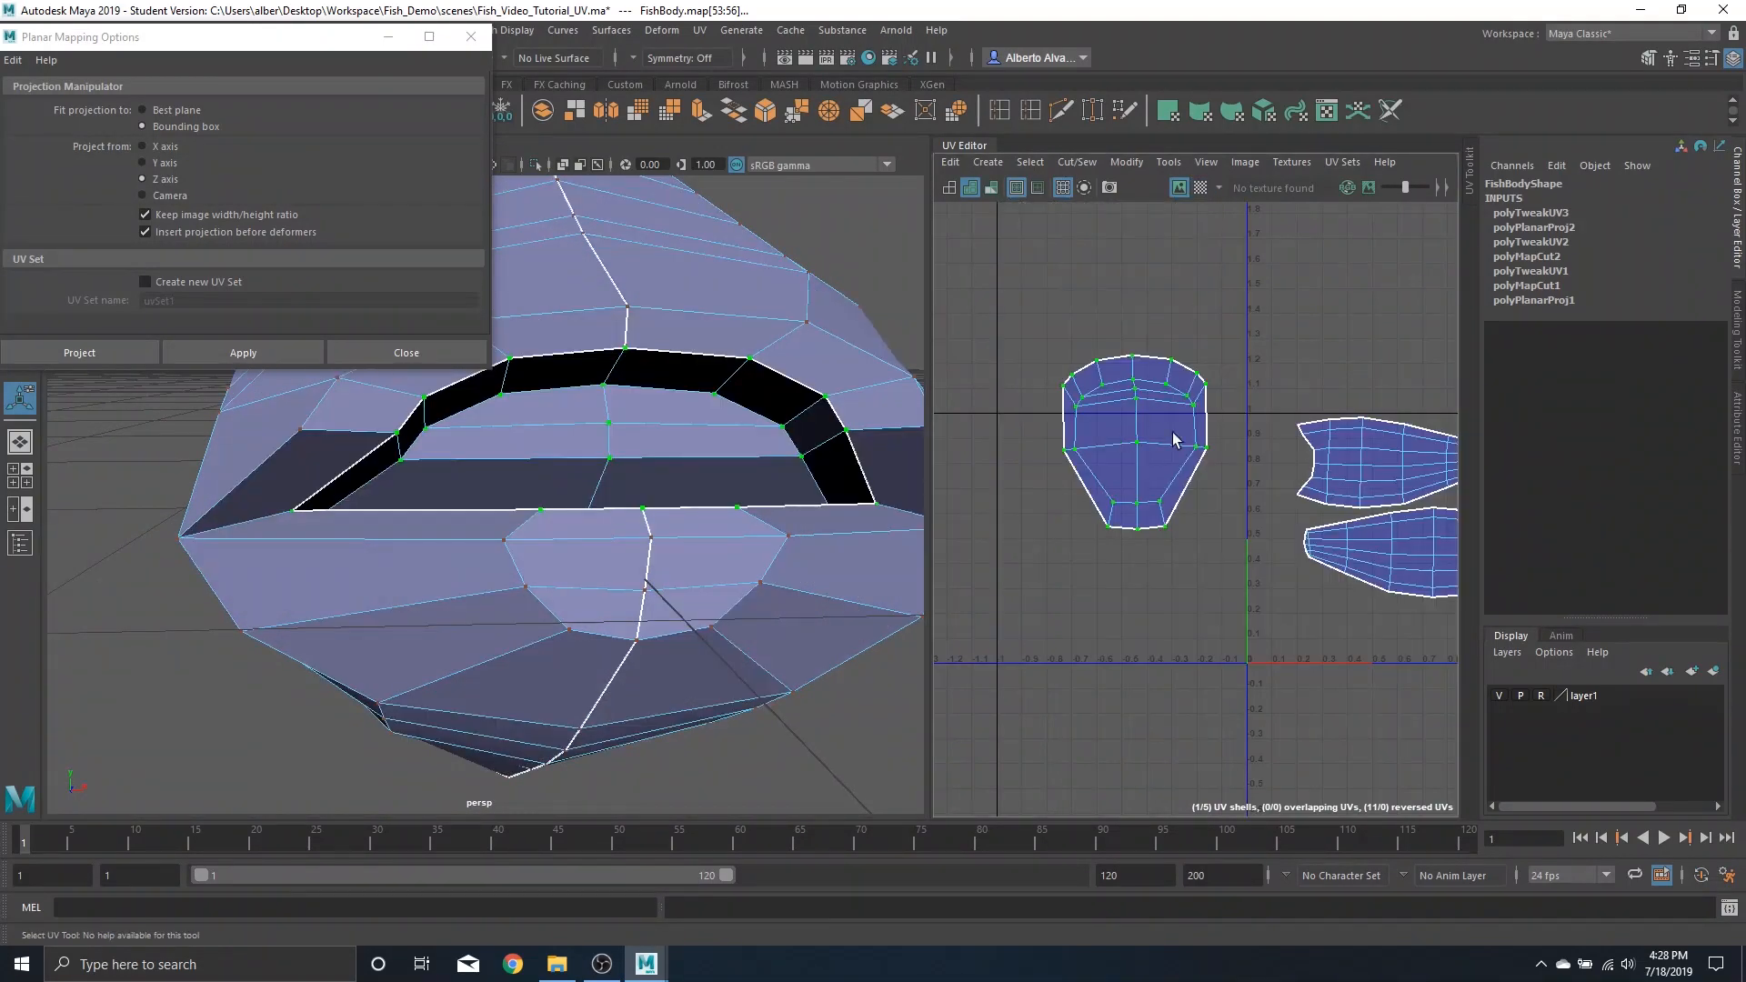
{"action": "scroll", "coordinate": [1172, 433], "scroll_direction": "down", "scroll_amount": 3}
{"action": "middle_click_drag", "start_coordinate": [1222, 507], "coordinate": [1151, 504], "text": "alt"}
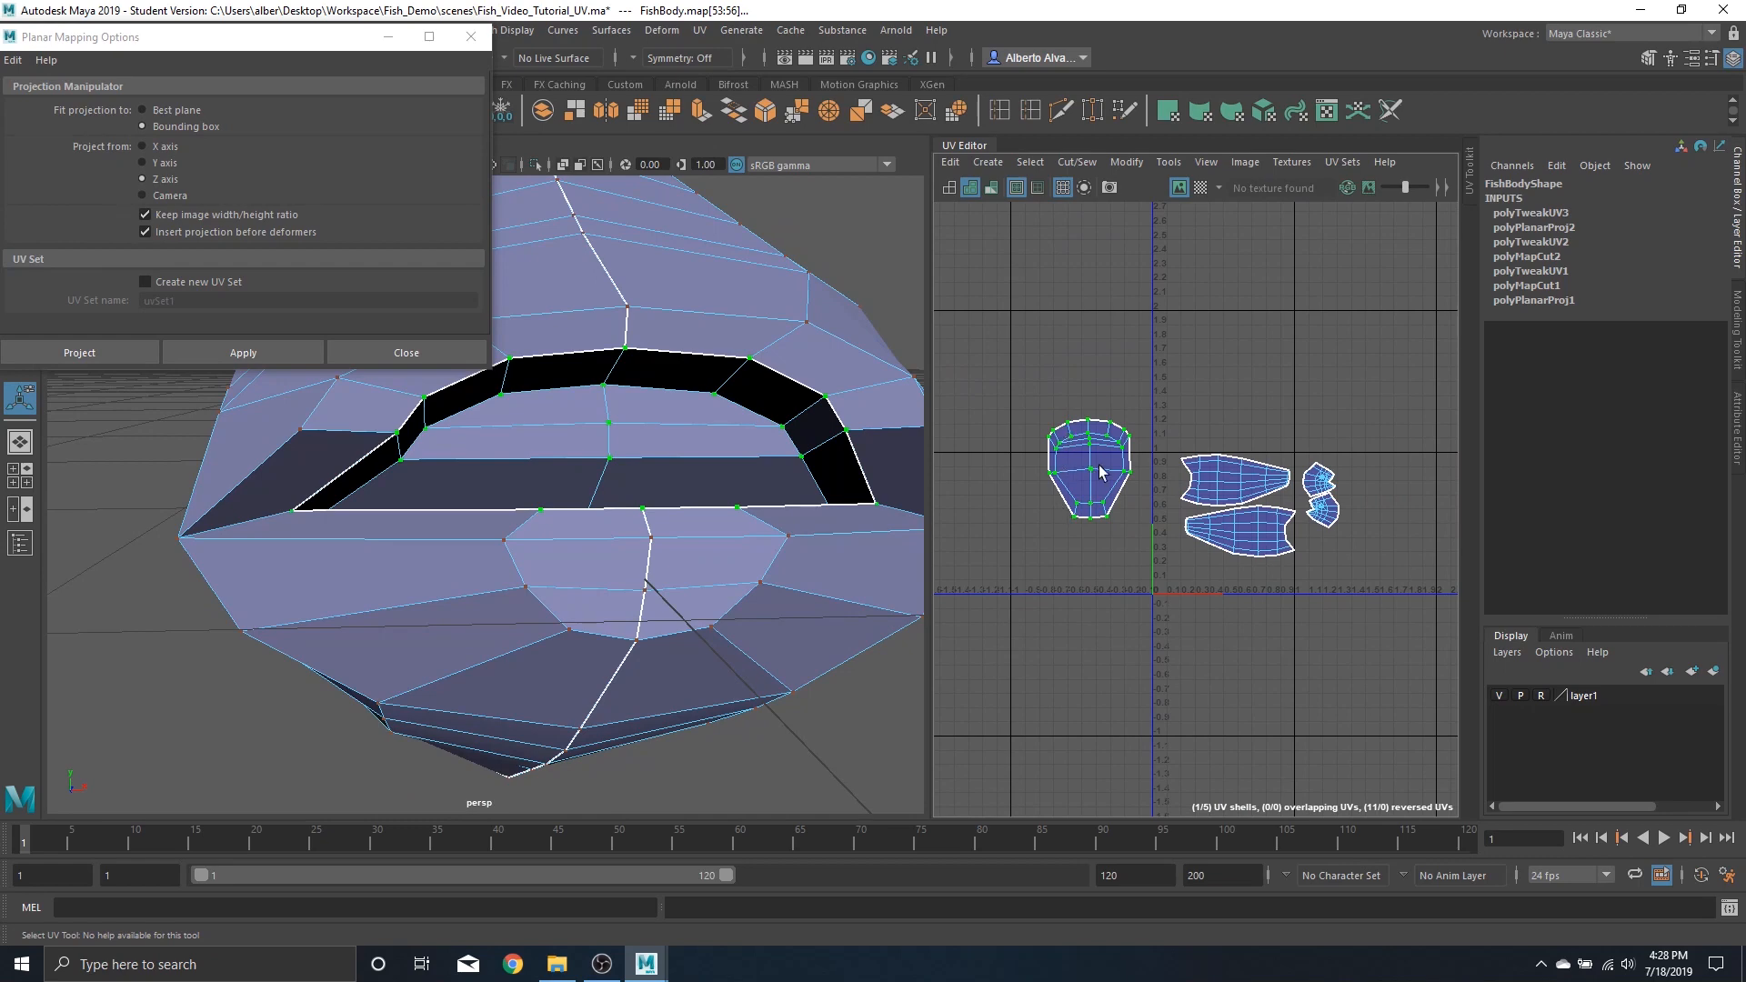
{"action": "right_click_drag", "start_coordinate": [1068, 433], "coordinate": [928, 351]}
{"action": "left_click", "coordinate": [1098, 470]}
{"action": "key", "text": "r"}
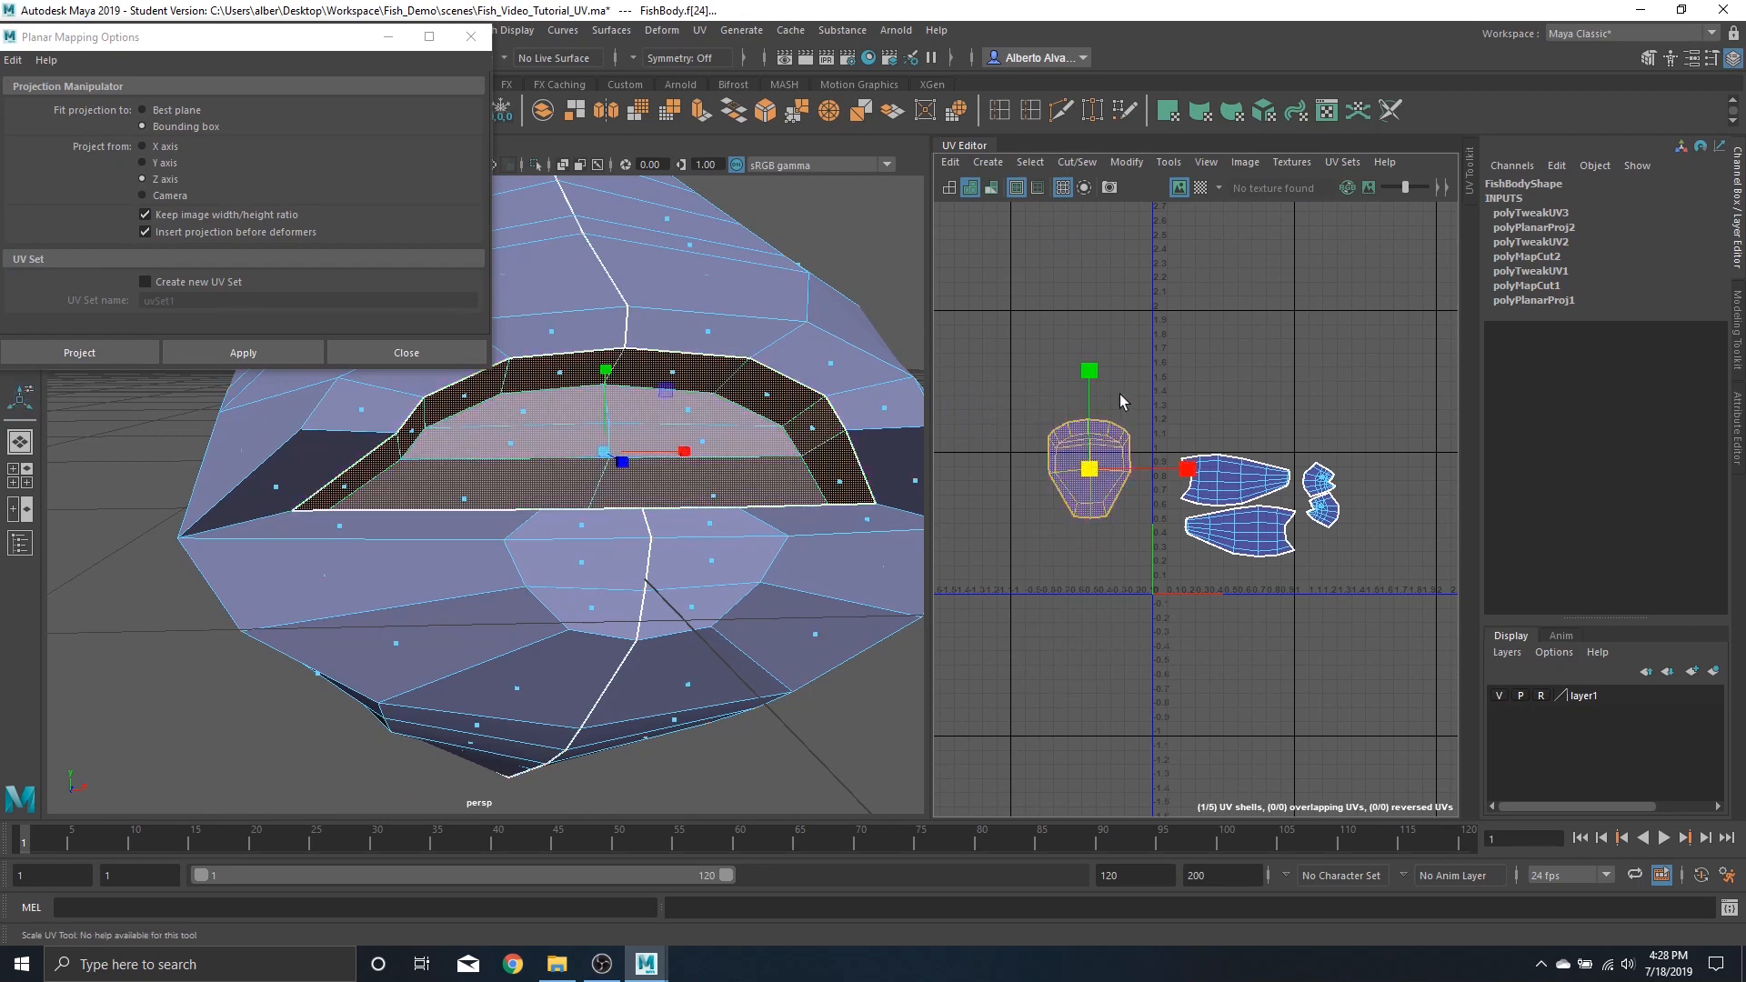
{"action": "left_click_drag", "start_coordinate": [1089, 468], "coordinate": [1037, 475]}
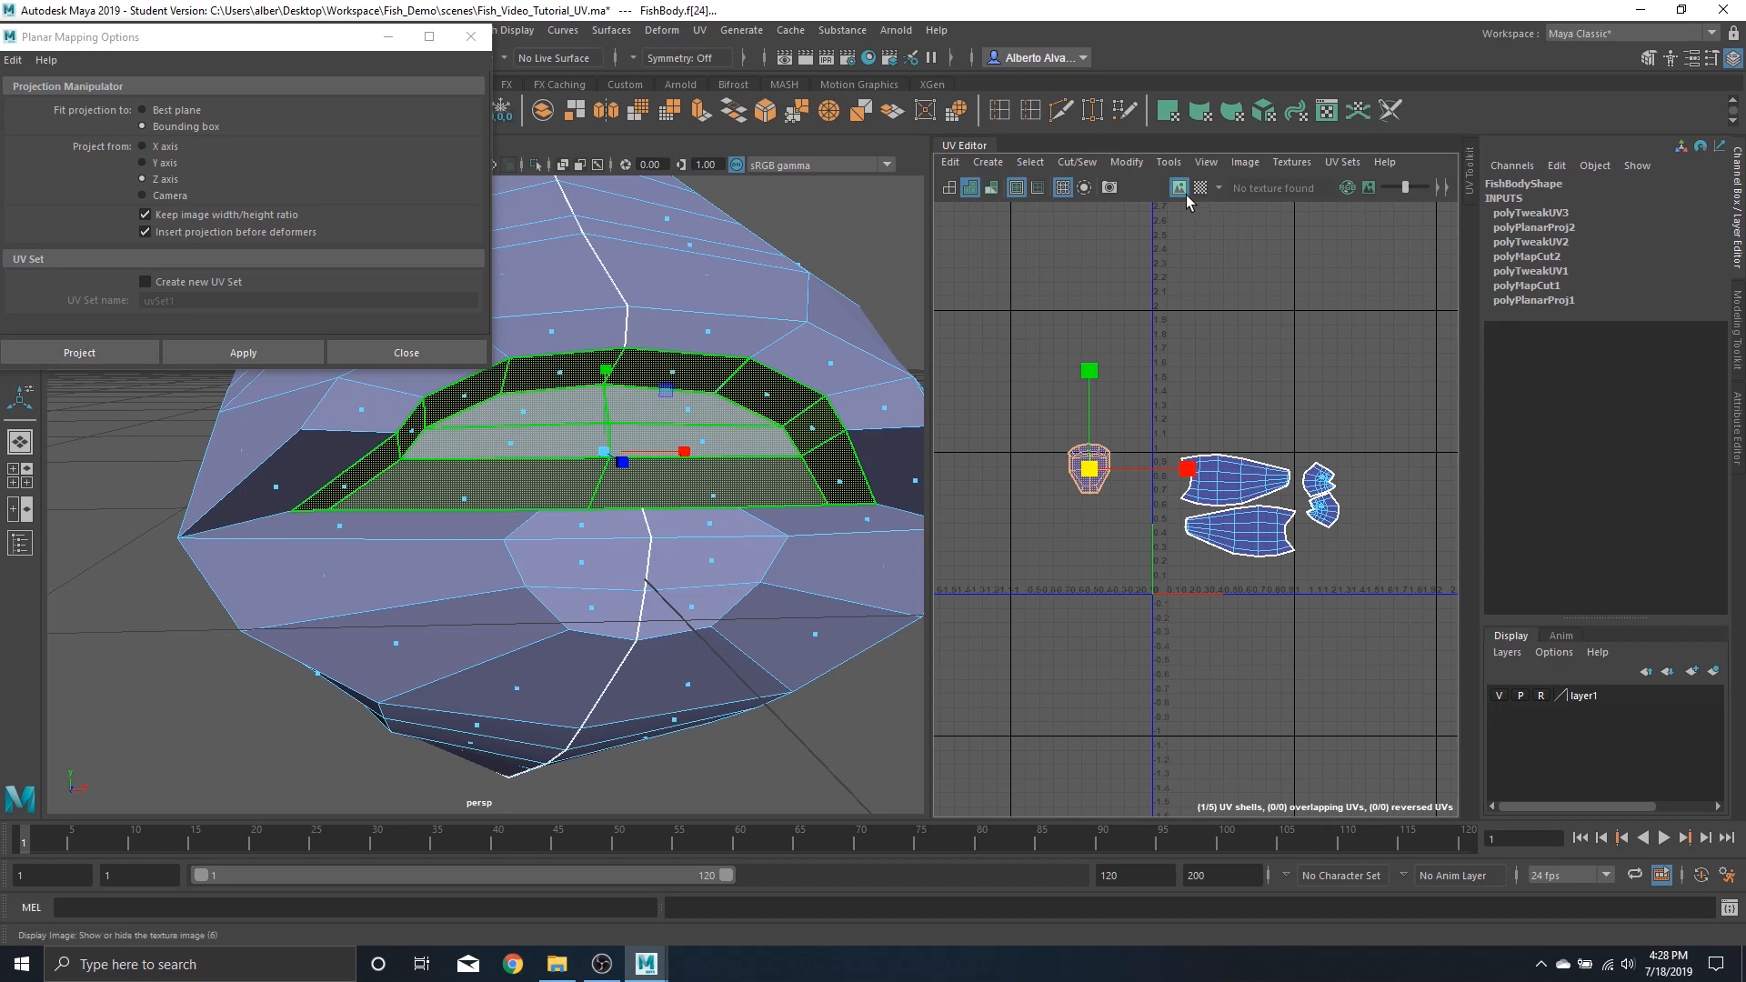
{"action": "left_click", "coordinate": [1201, 188]}
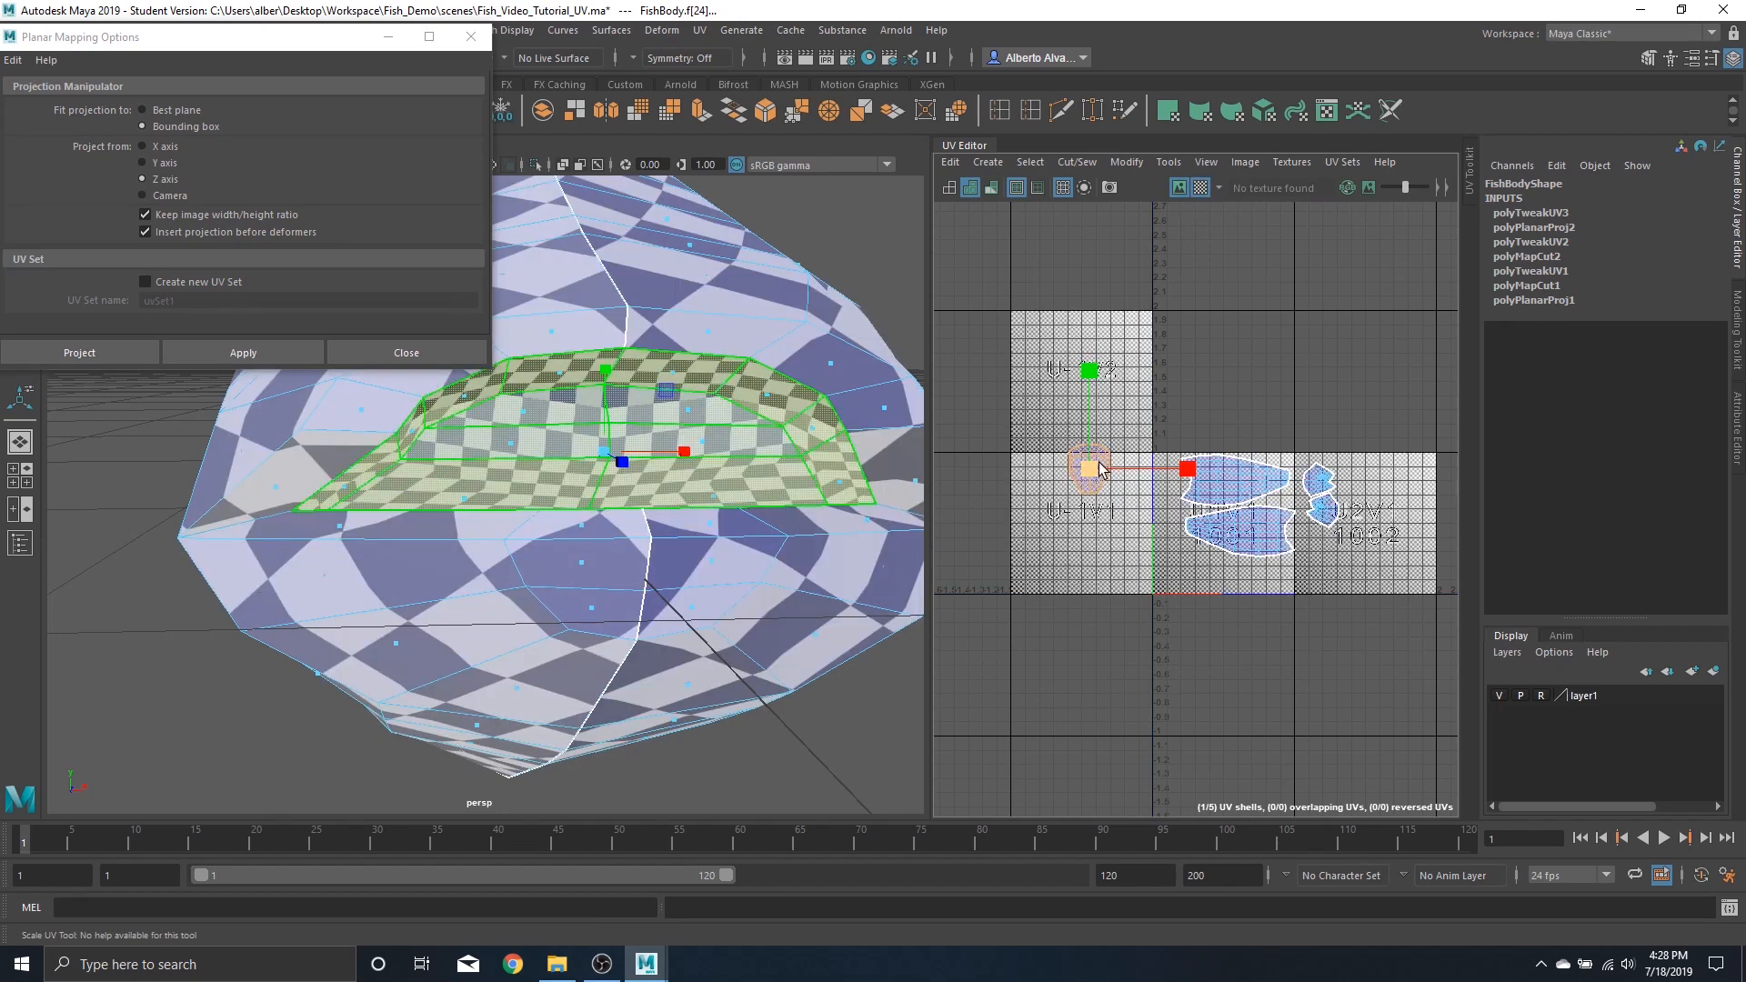
{"action": "left_click_drag", "start_coordinate": [1114, 482], "coordinate": [1017, 525]}
Move the small mouth UV shell beside the head shells in the upper right of UV space
{"action": "left_click", "coordinate": [1202, 185]}
{"action": "scroll", "coordinate": [1132, 531], "scroll_direction": "up", "scroll_amount": 3}
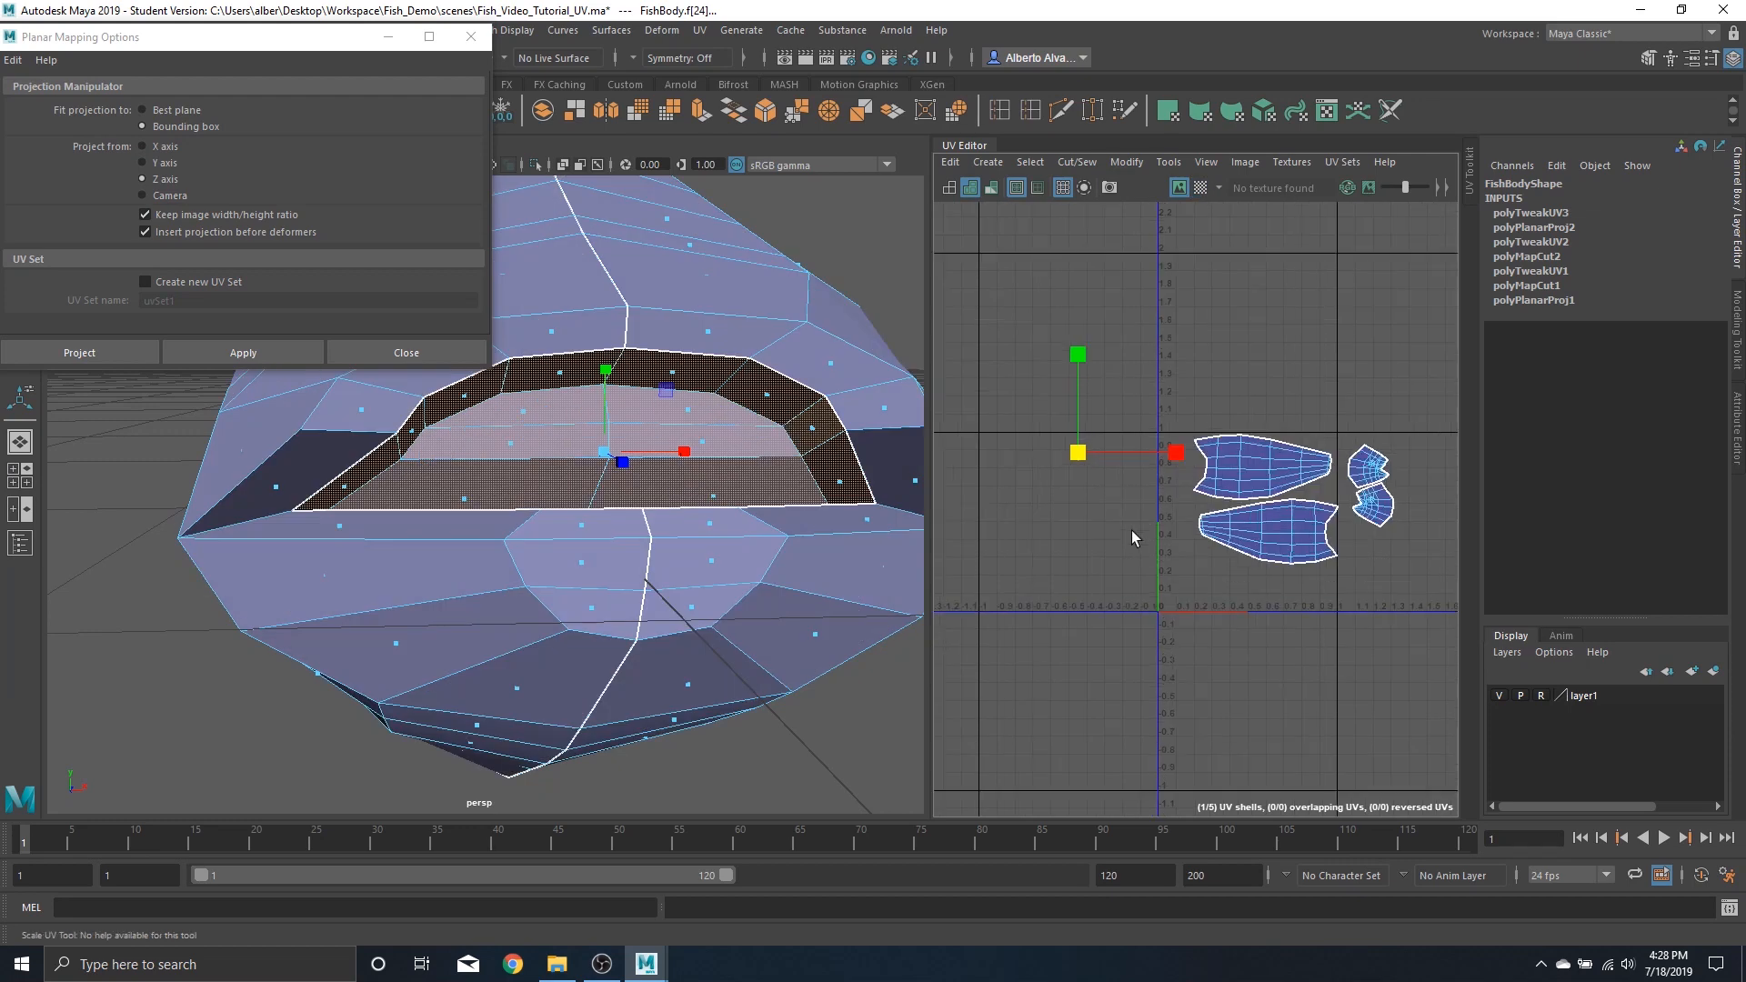
{"action": "left_click", "coordinate": [1104, 358]}
{"action": "scroll", "coordinate": [1090, 455], "scroll_direction": "up", "scroll_amount": 4}
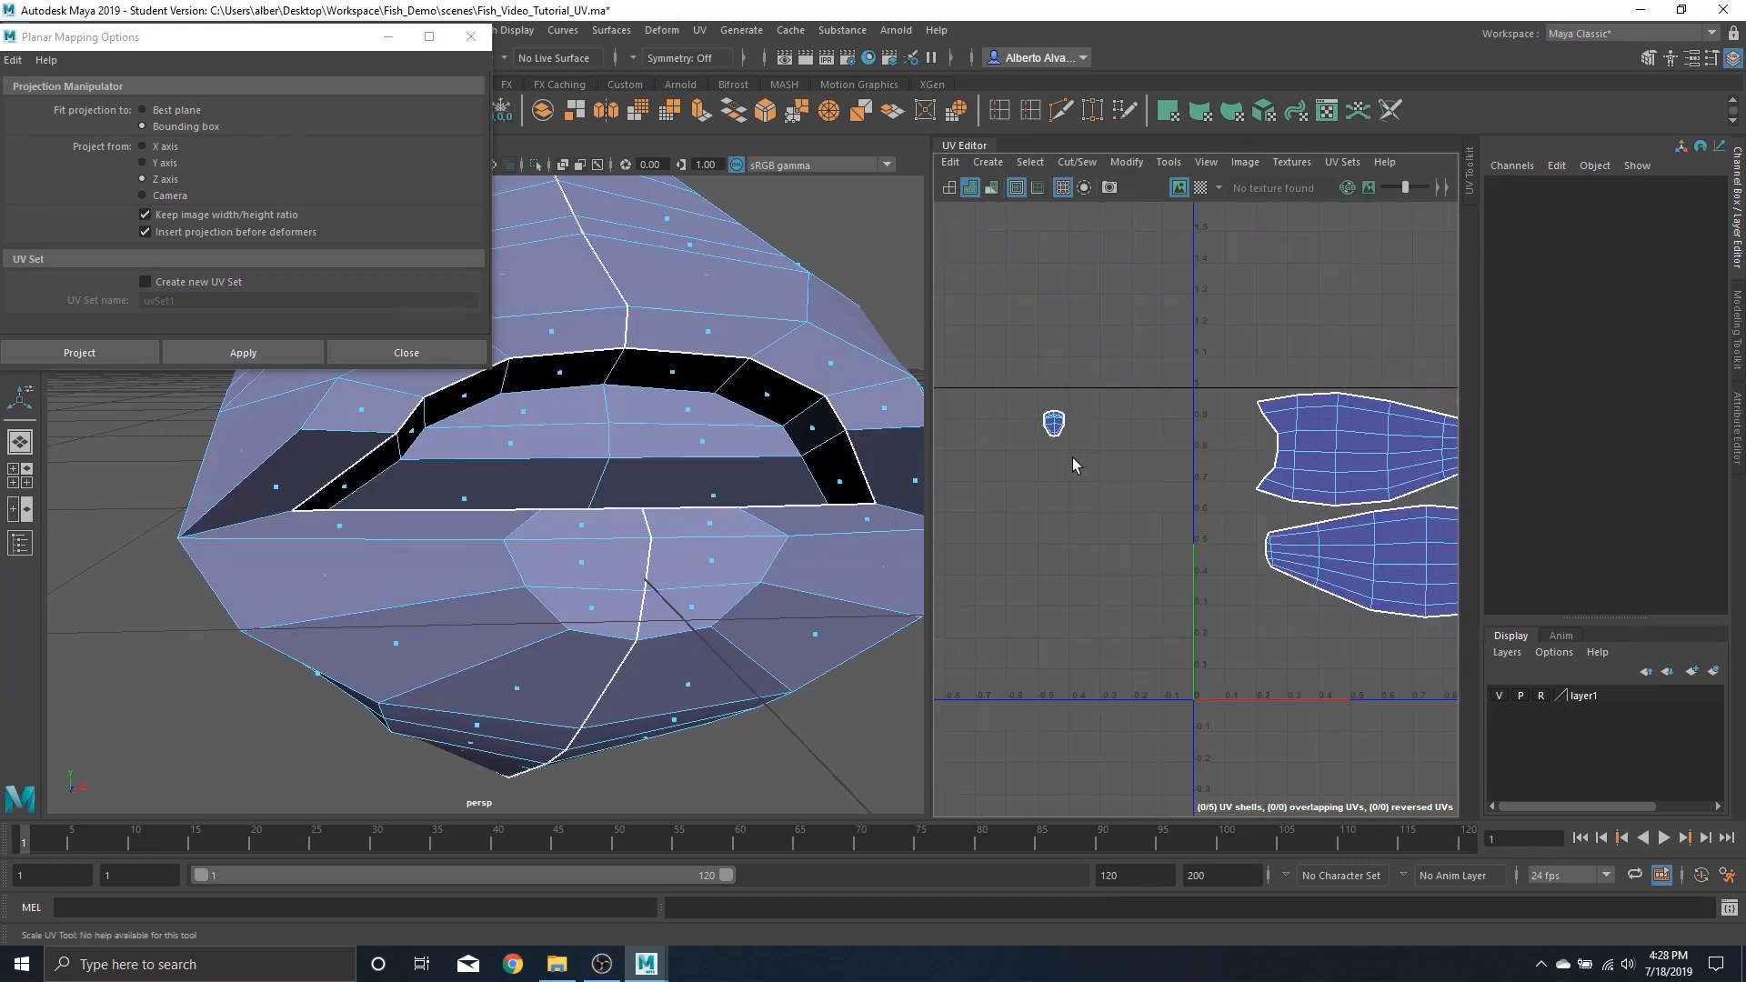
{"action": "scroll", "coordinate": [1091, 455], "scroll_direction": "down", "scroll_amount": 3}
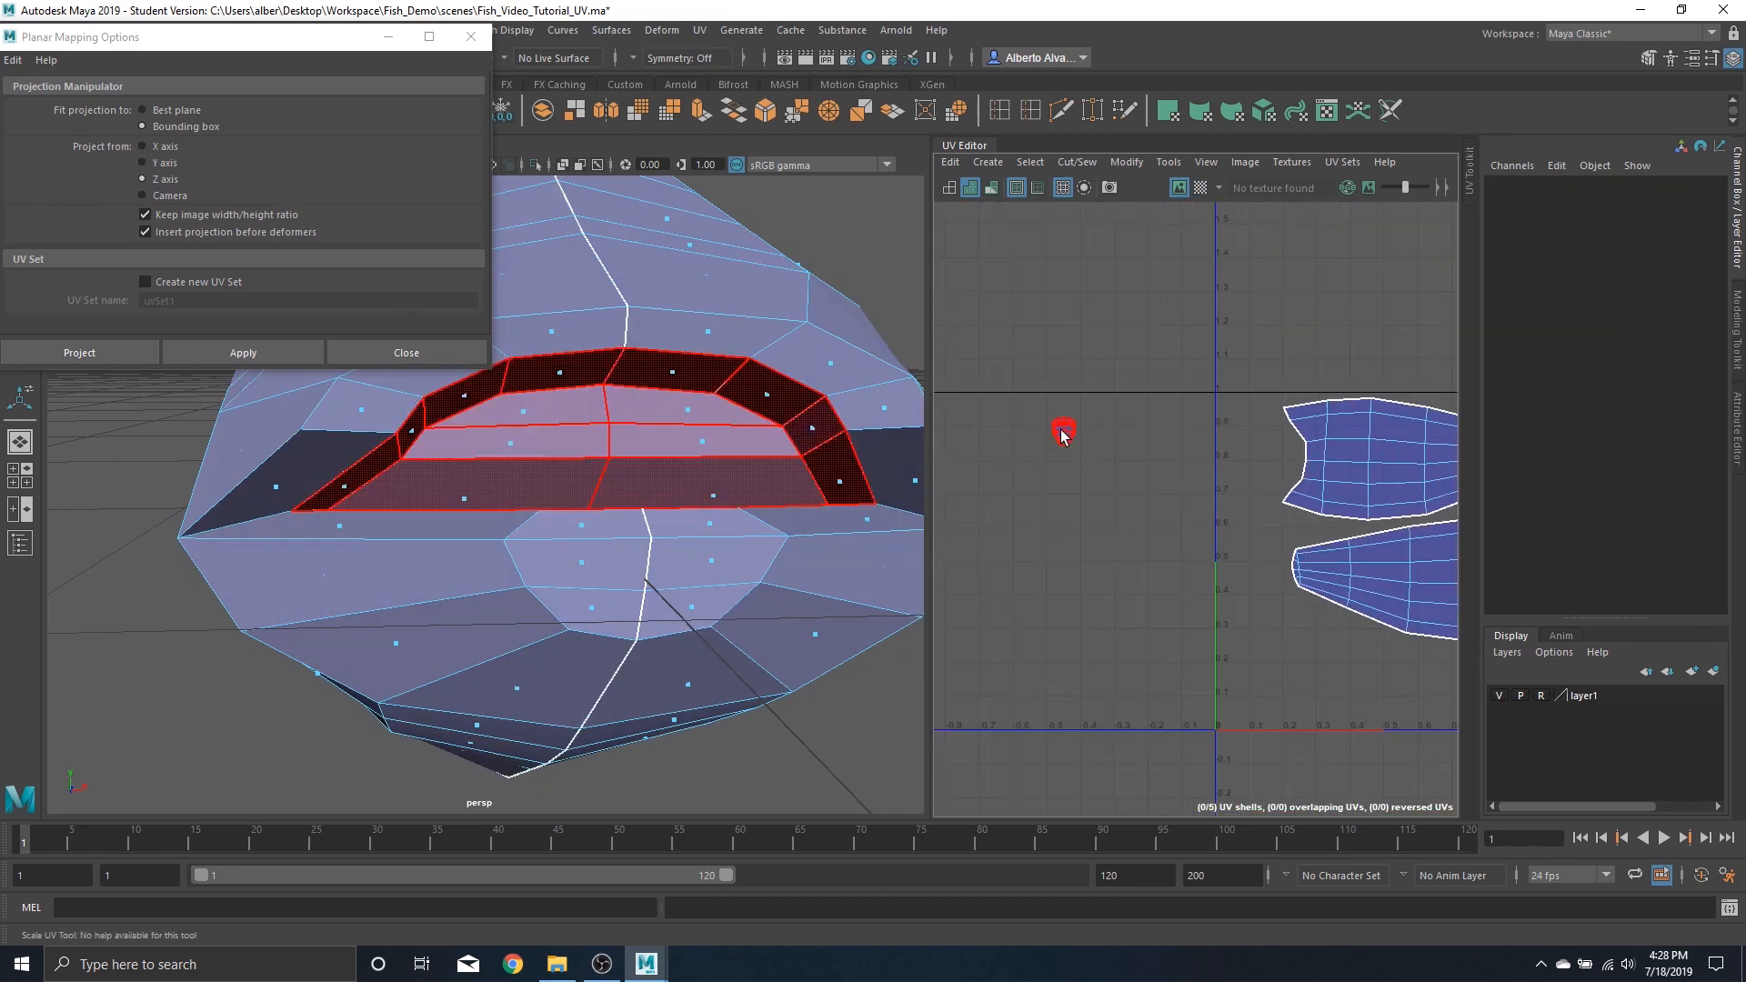
{"action": "left_click", "coordinate": [1066, 434]}
{"action": "key", "text": "w"}
{"action": "scroll", "coordinate": [1127, 505], "scroll_direction": "down", "scroll_amount": 3}
{"action": "middle_click_drag", "start_coordinate": [1158, 541], "coordinate": [1083, 499], "text": "alt"}
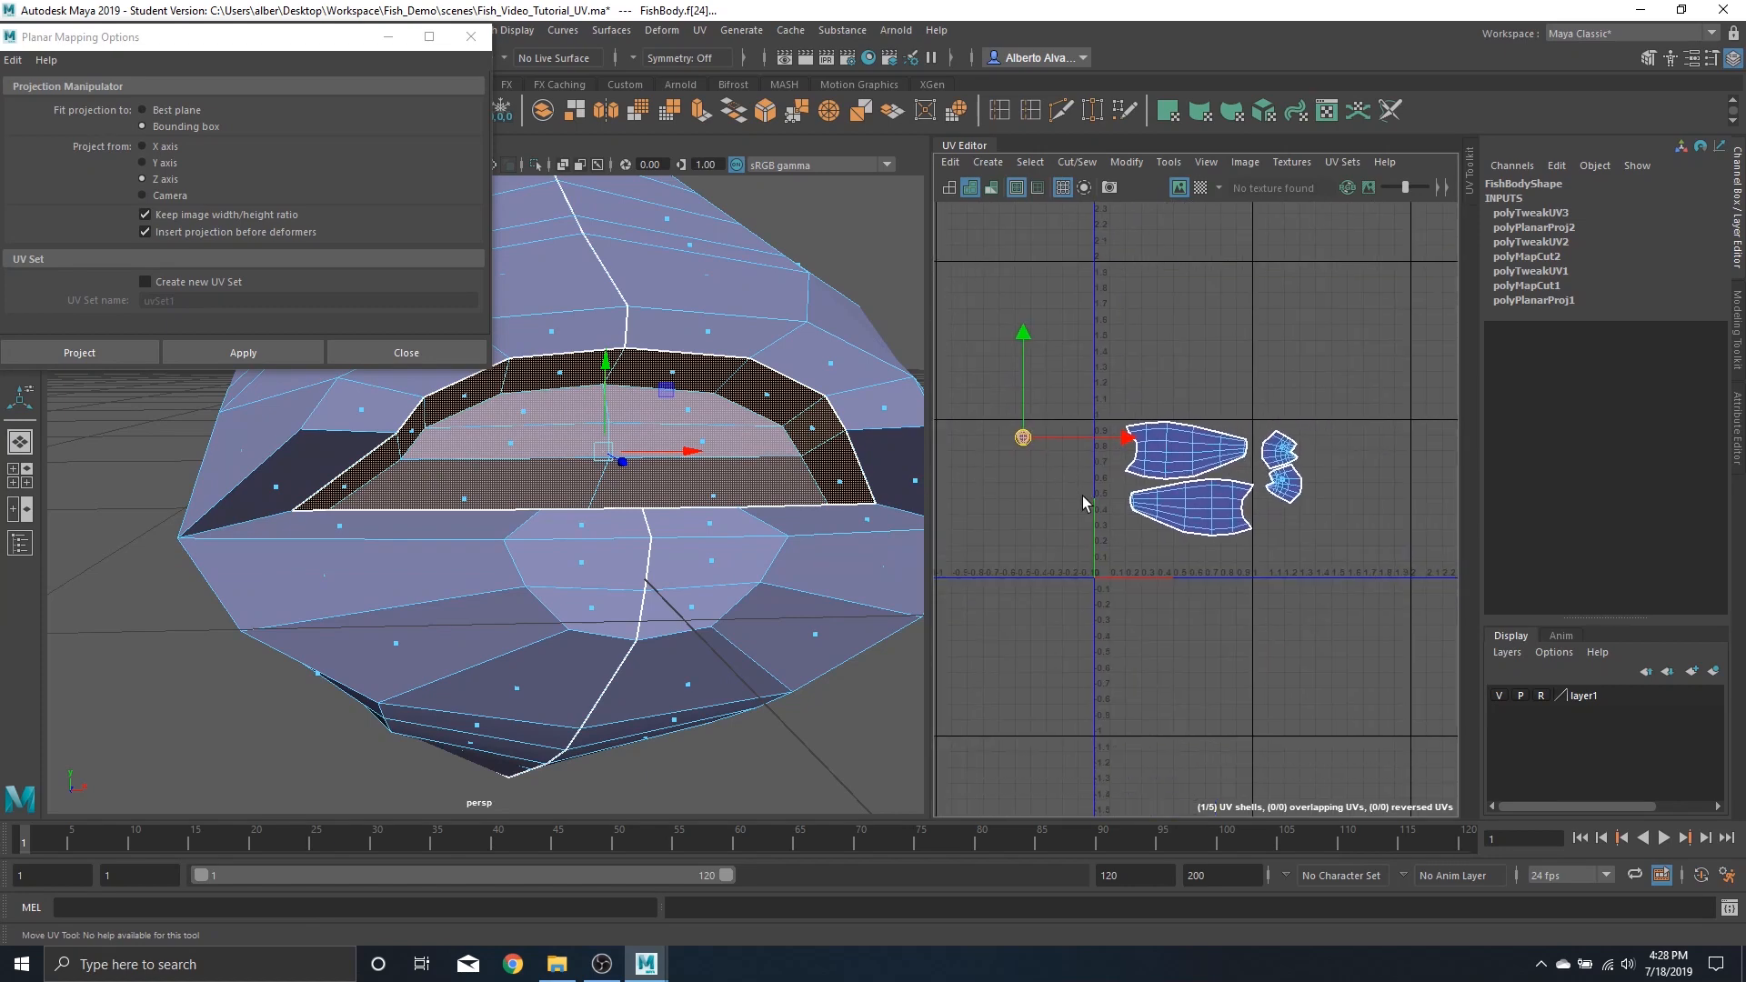
{"action": "left_click_drag", "start_coordinate": [1032, 446], "coordinate": [1293, 529]}
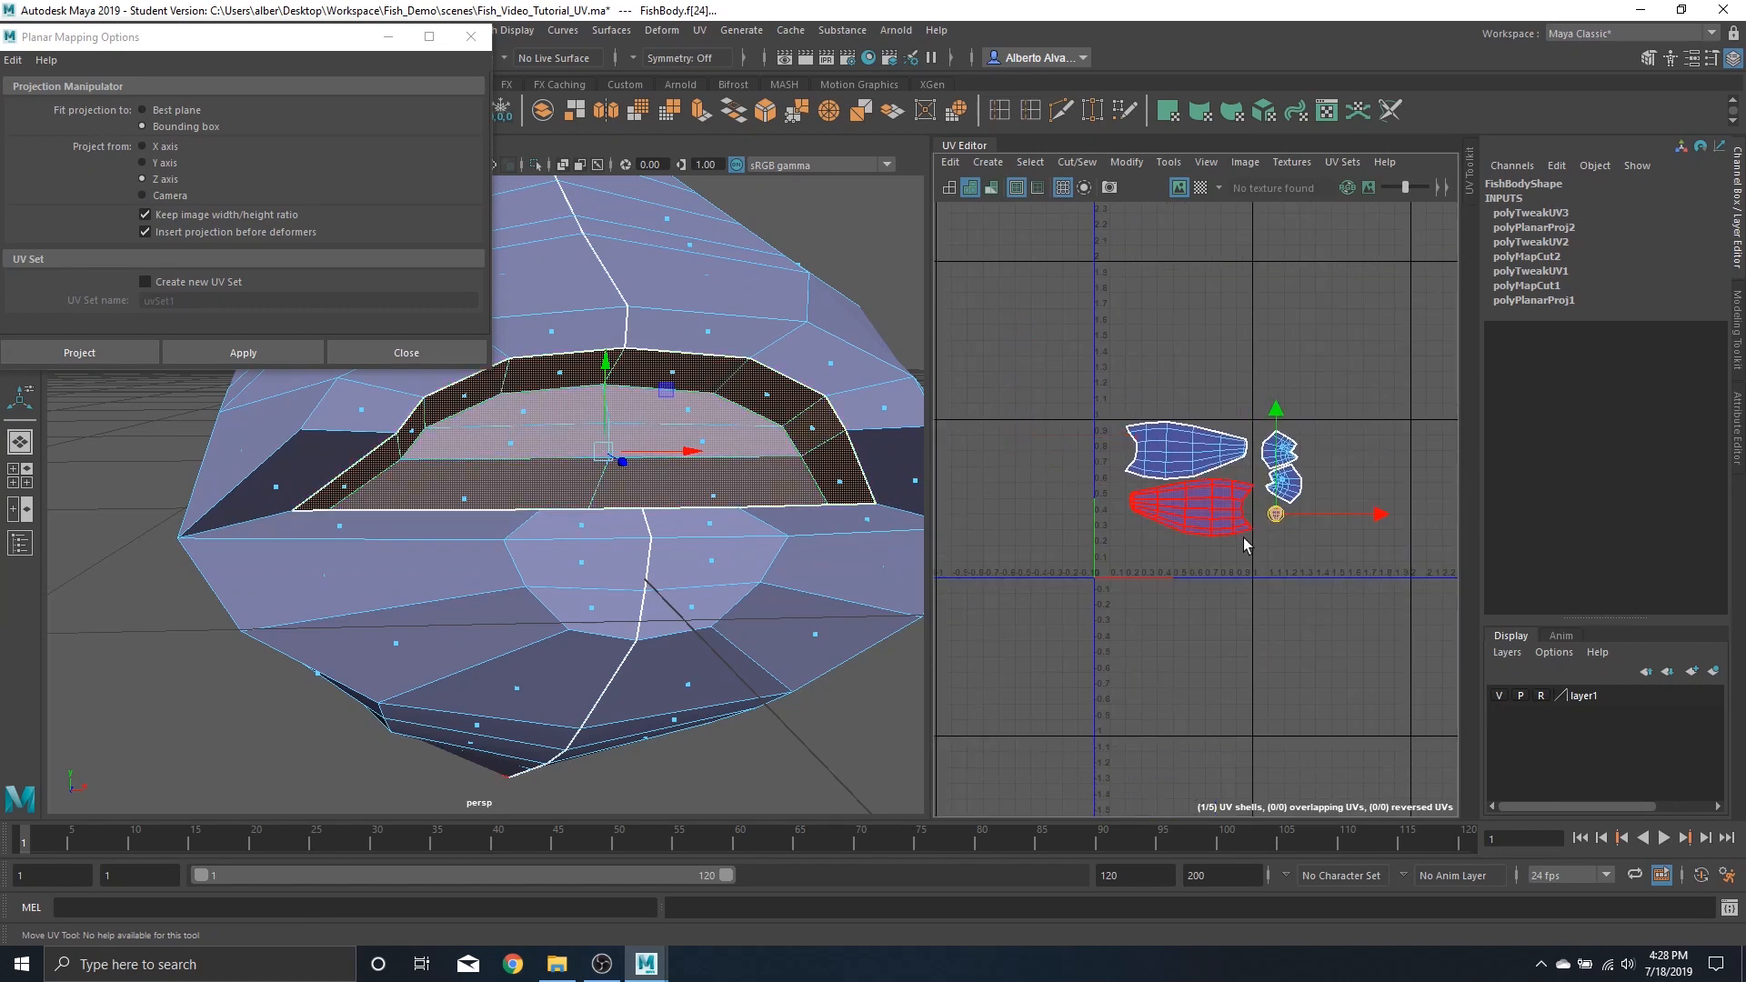
Select the head and mouth UV shells together and scale them slightly larger, checking the checker texture
{"action": "scroll", "coordinate": [570, 473], "scroll_direction": "down", "scroll_amount": 4}
{"action": "left_click_drag", "start_coordinate": [570, 473], "coordinate": [628, 462], "text": "alt"}
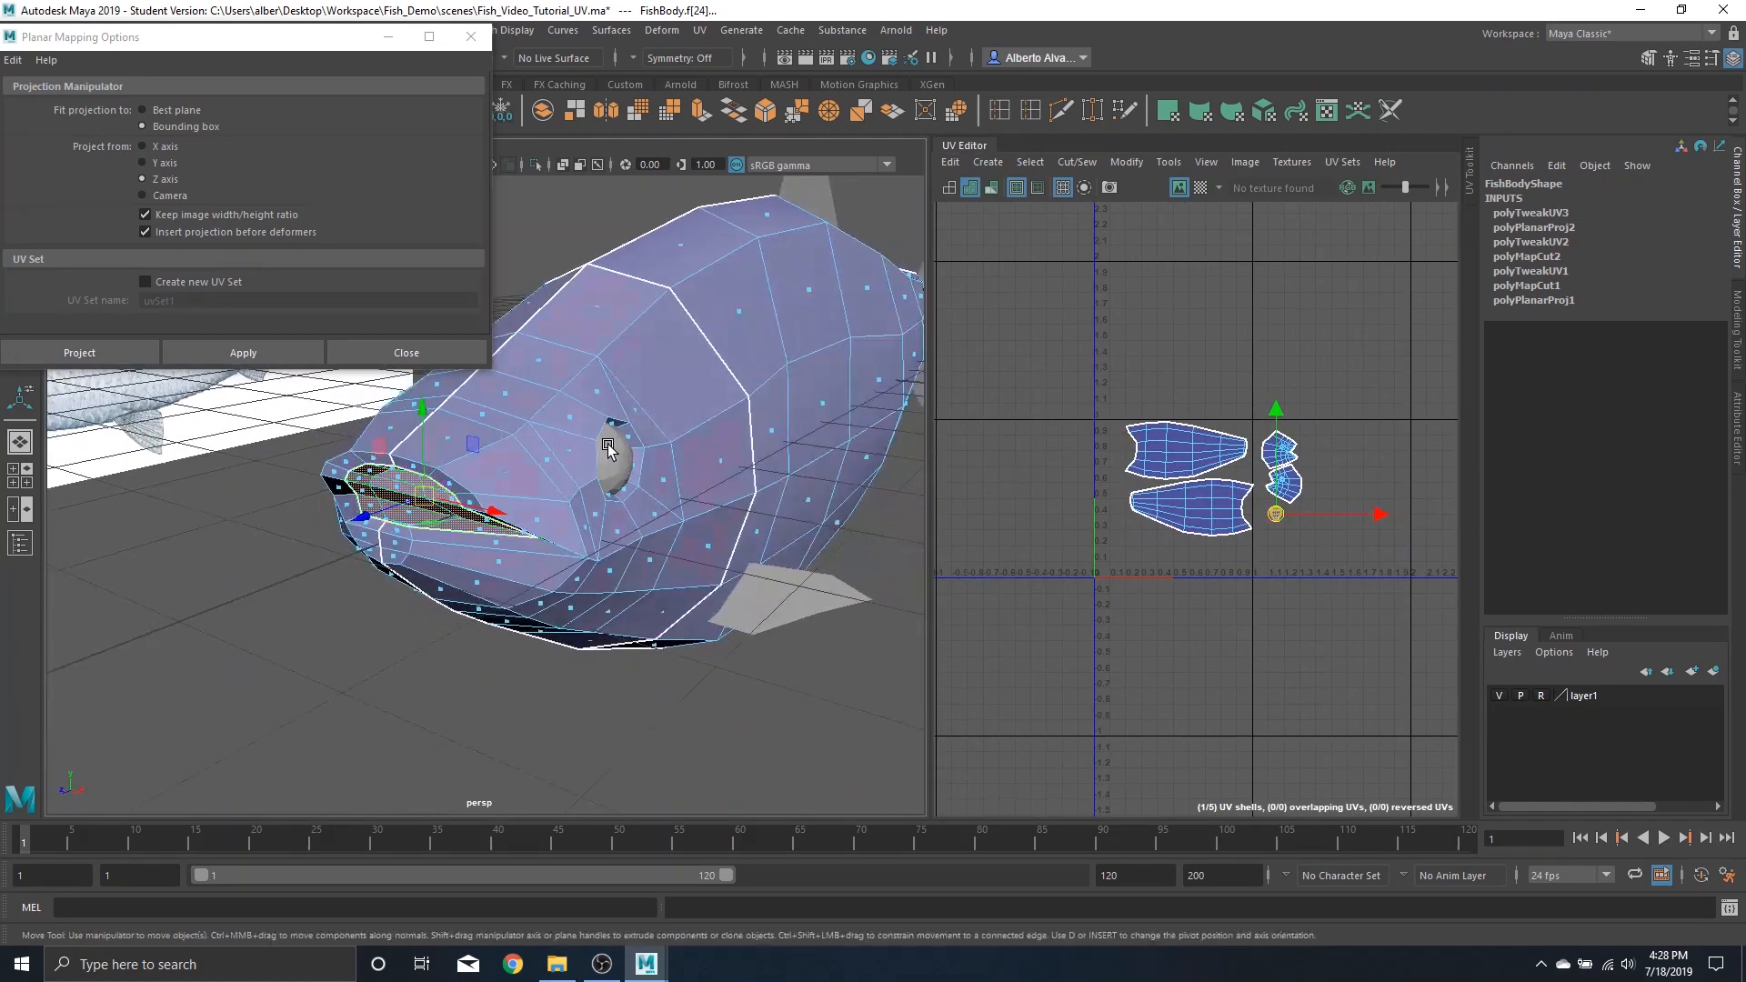
{"action": "scroll", "coordinate": [633, 465], "scroll_direction": "down", "scroll_amount": 4}
{"action": "left_click", "coordinate": [1201, 188]}
{"action": "scroll", "coordinate": [727, 436], "scroll_direction": "up", "scroll_amount": 5}
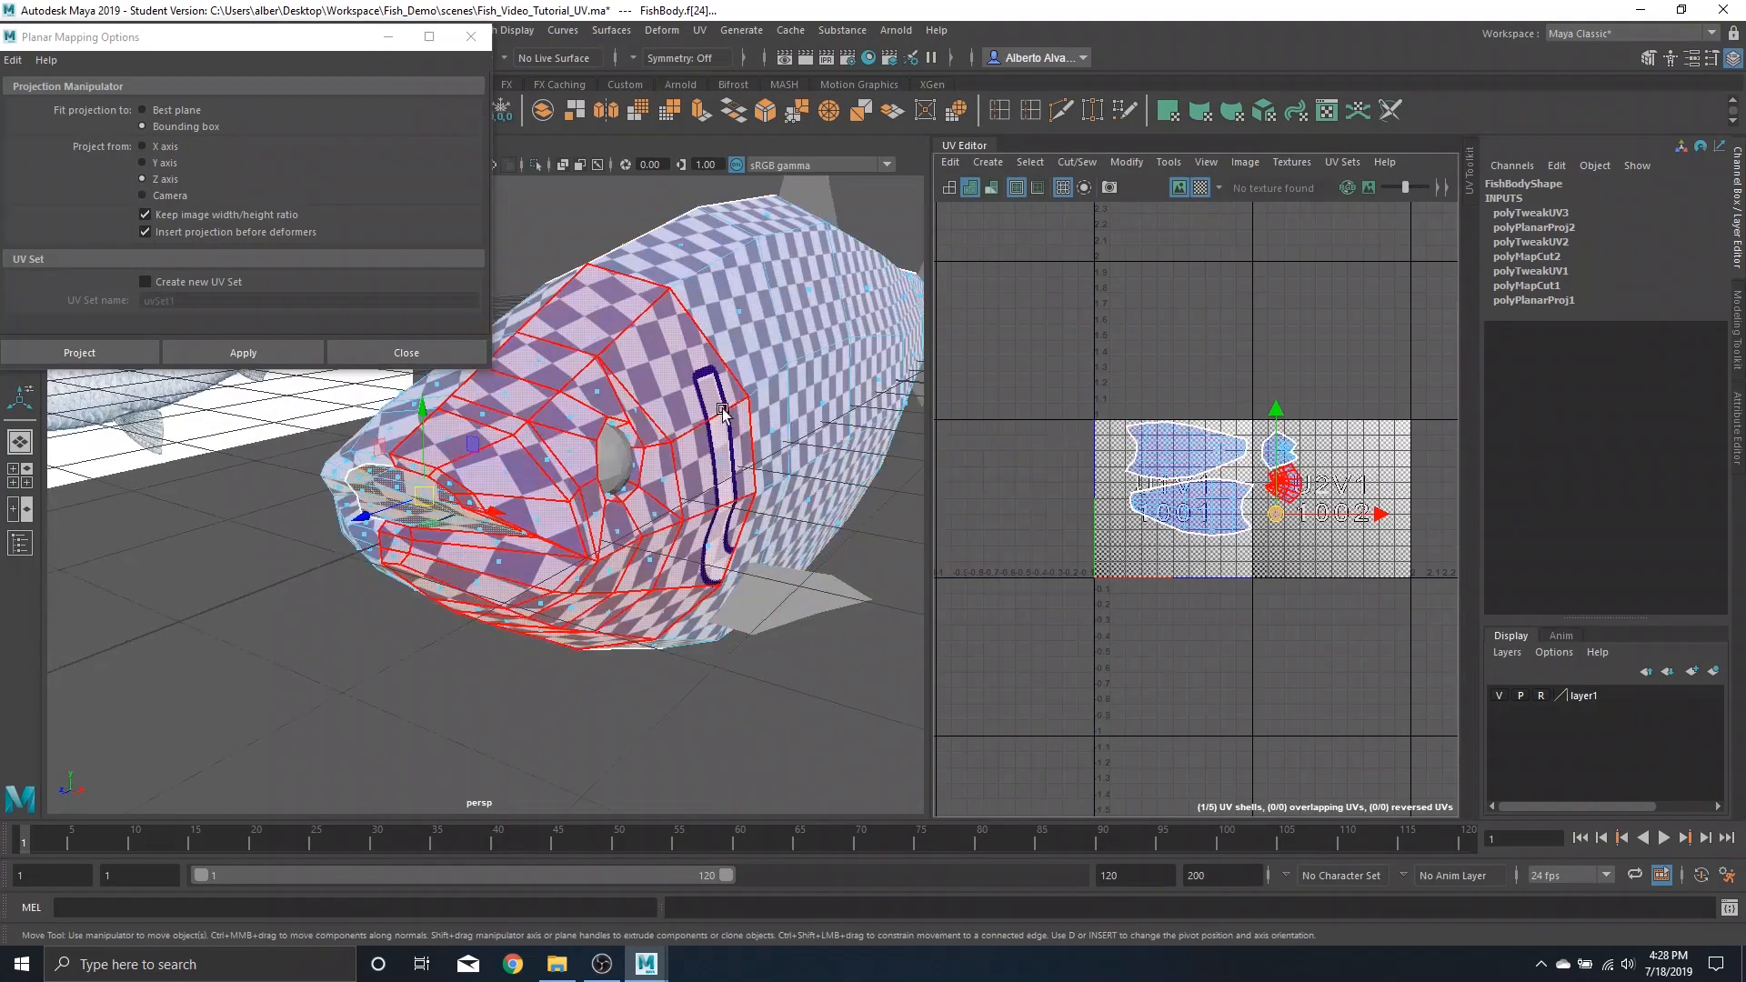
{"action": "left_click_drag", "start_coordinate": [832, 446], "coordinate": [679, 377], "text": "alt"}
{"action": "middle_click_drag", "start_coordinate": [867, 428], "coordinate": [752, 412], "text": "alt"}
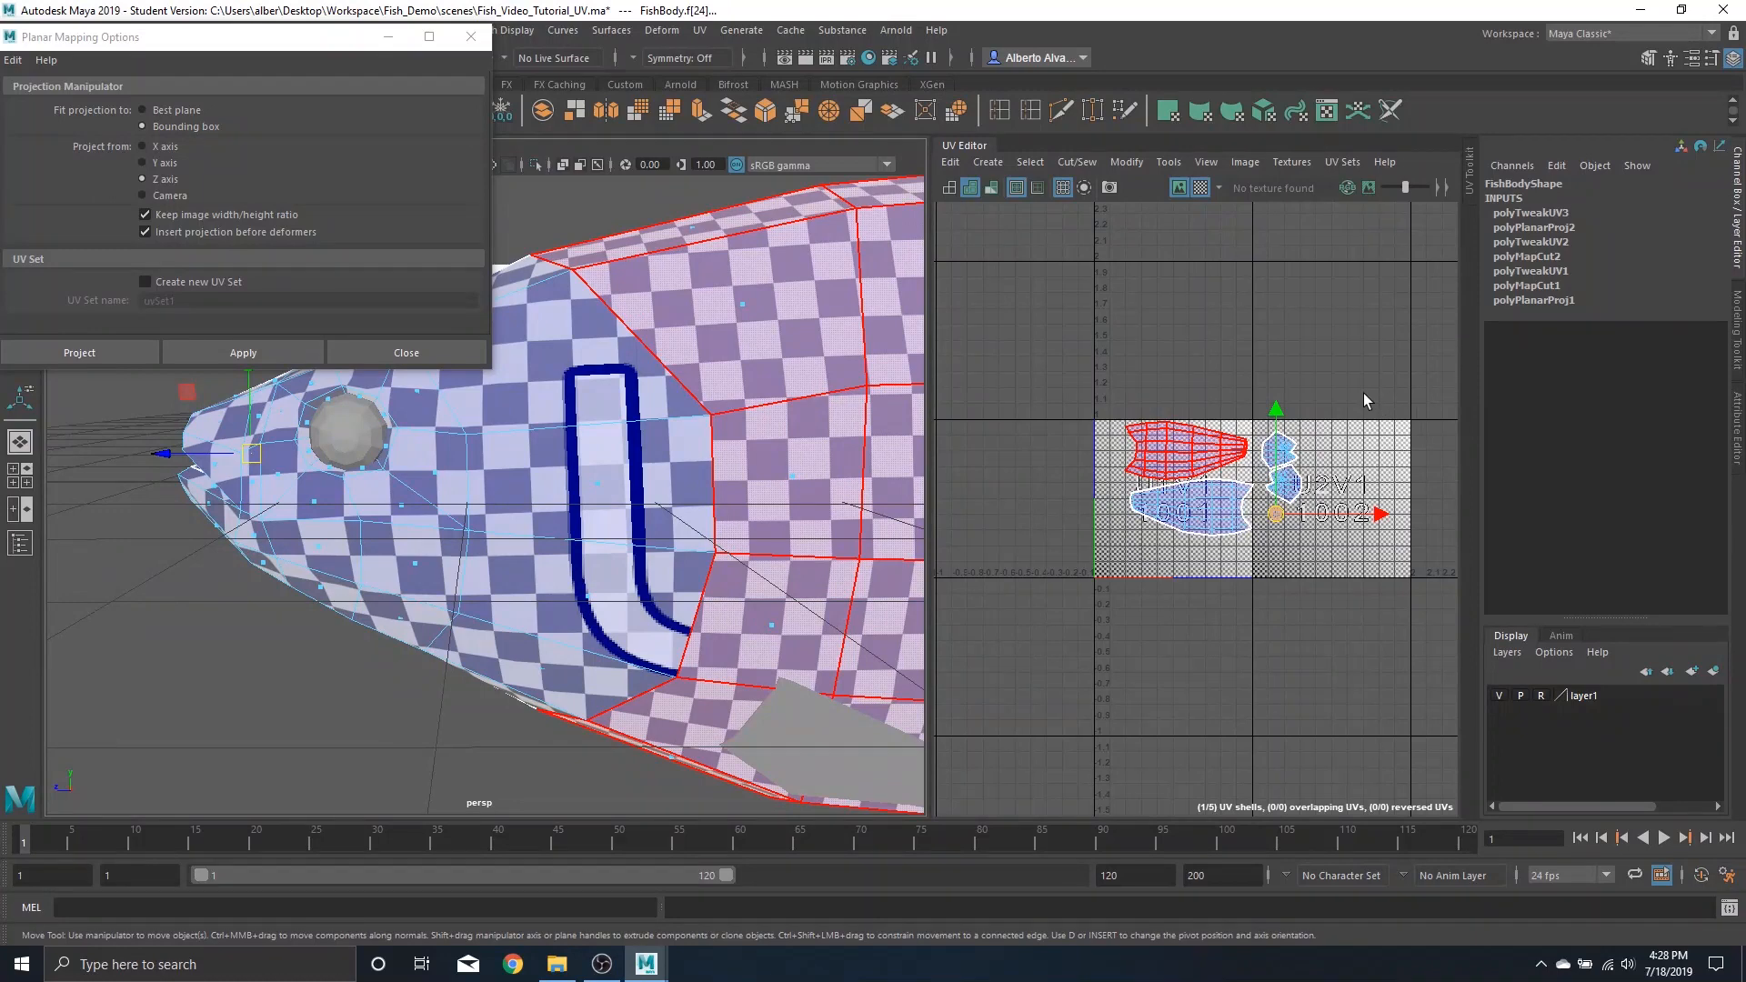
{"action": "left_click_drag", "start_coordinate": [1364, 394], "coordinate": [1261, 545]}
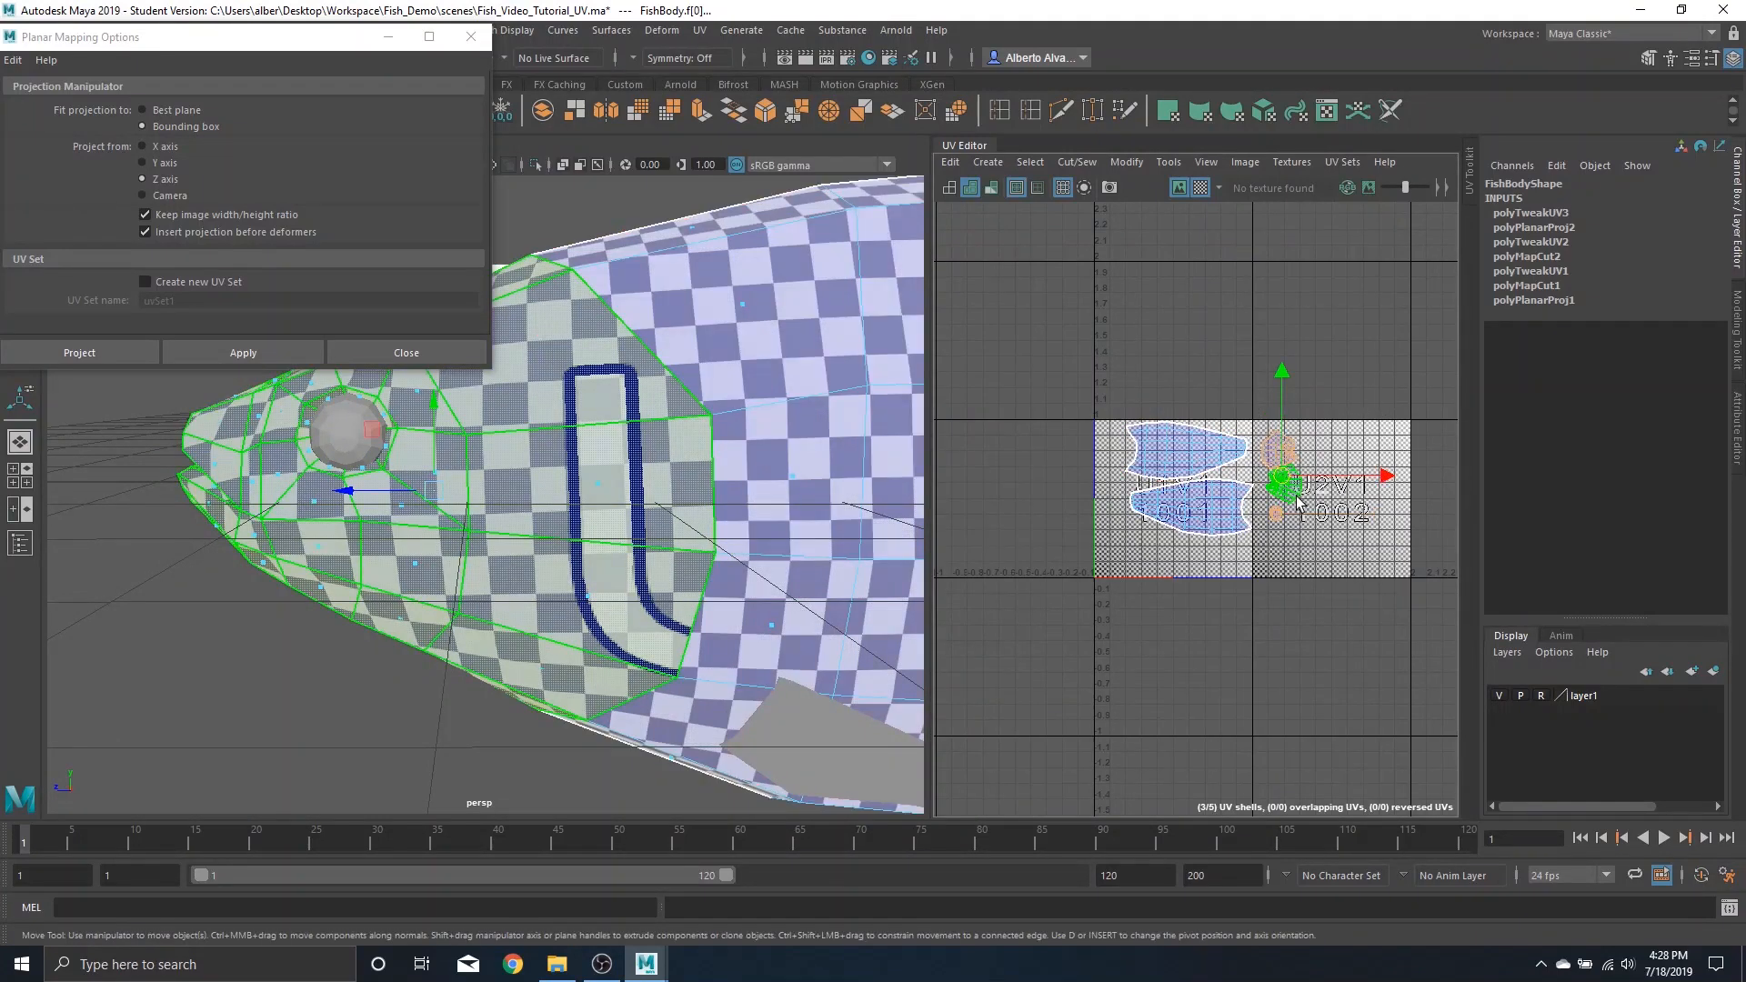
{"action": "key", "text": "r"}
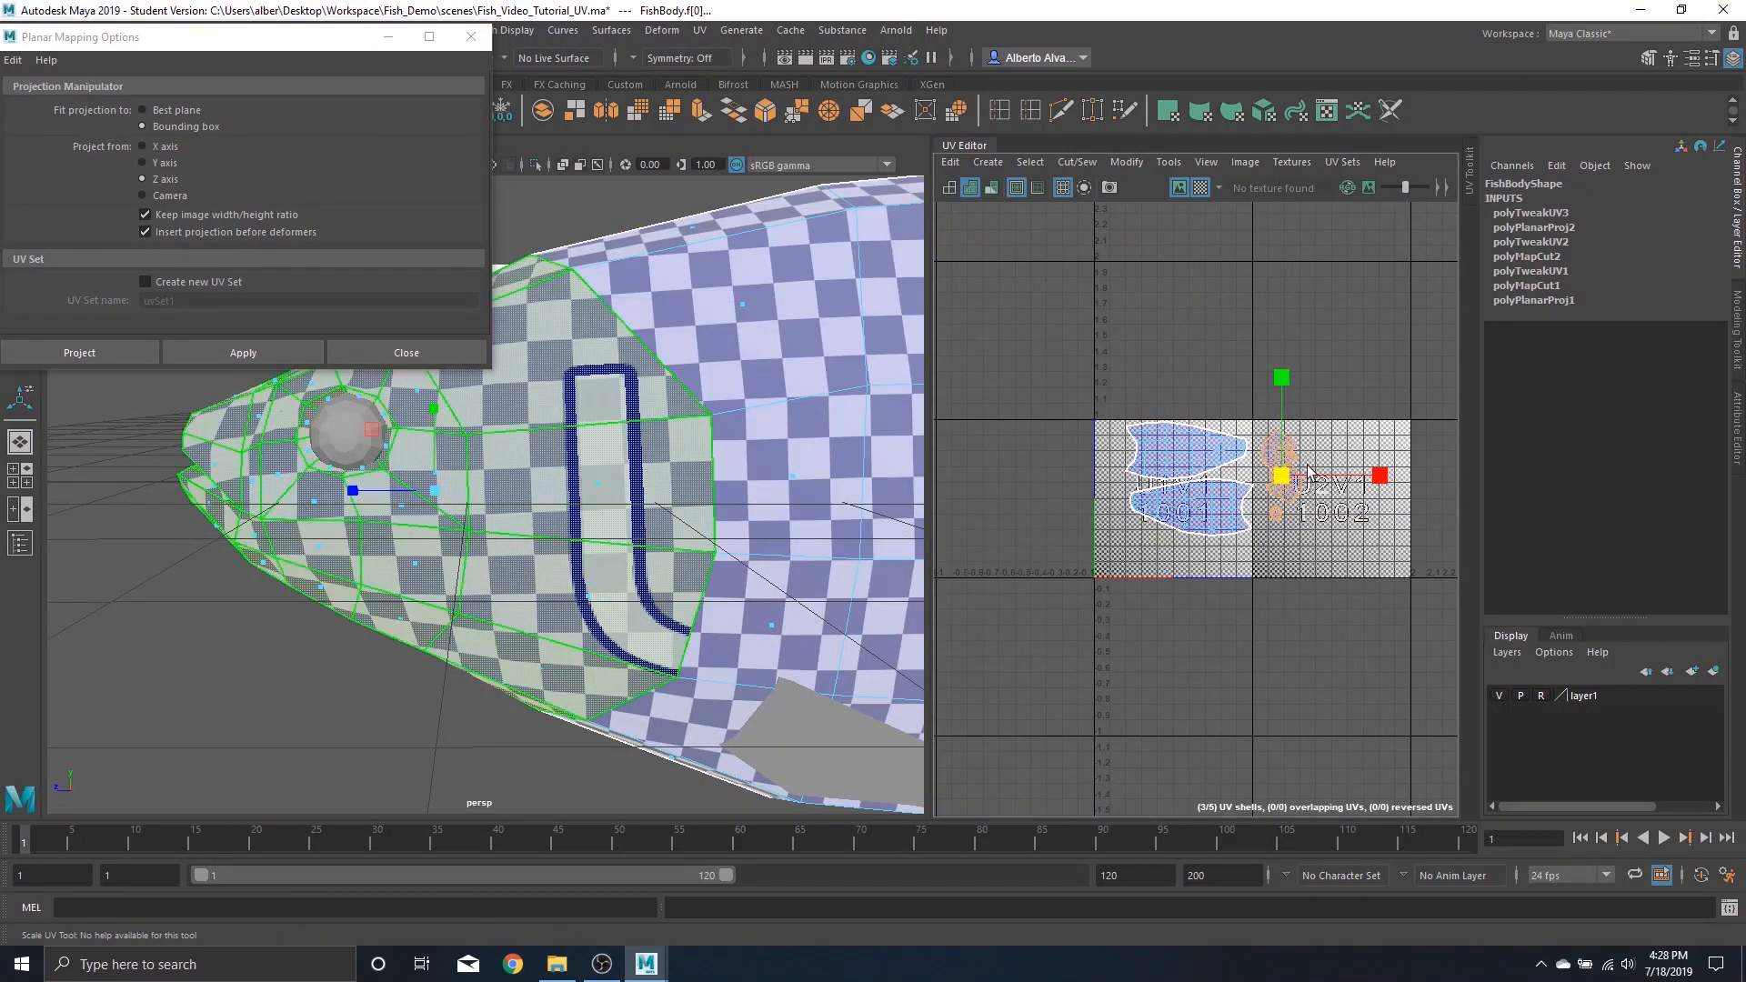
{"action": "left_click_drag", "start_coordinate": [1280, 476], "coordinate": [1291, 487]}
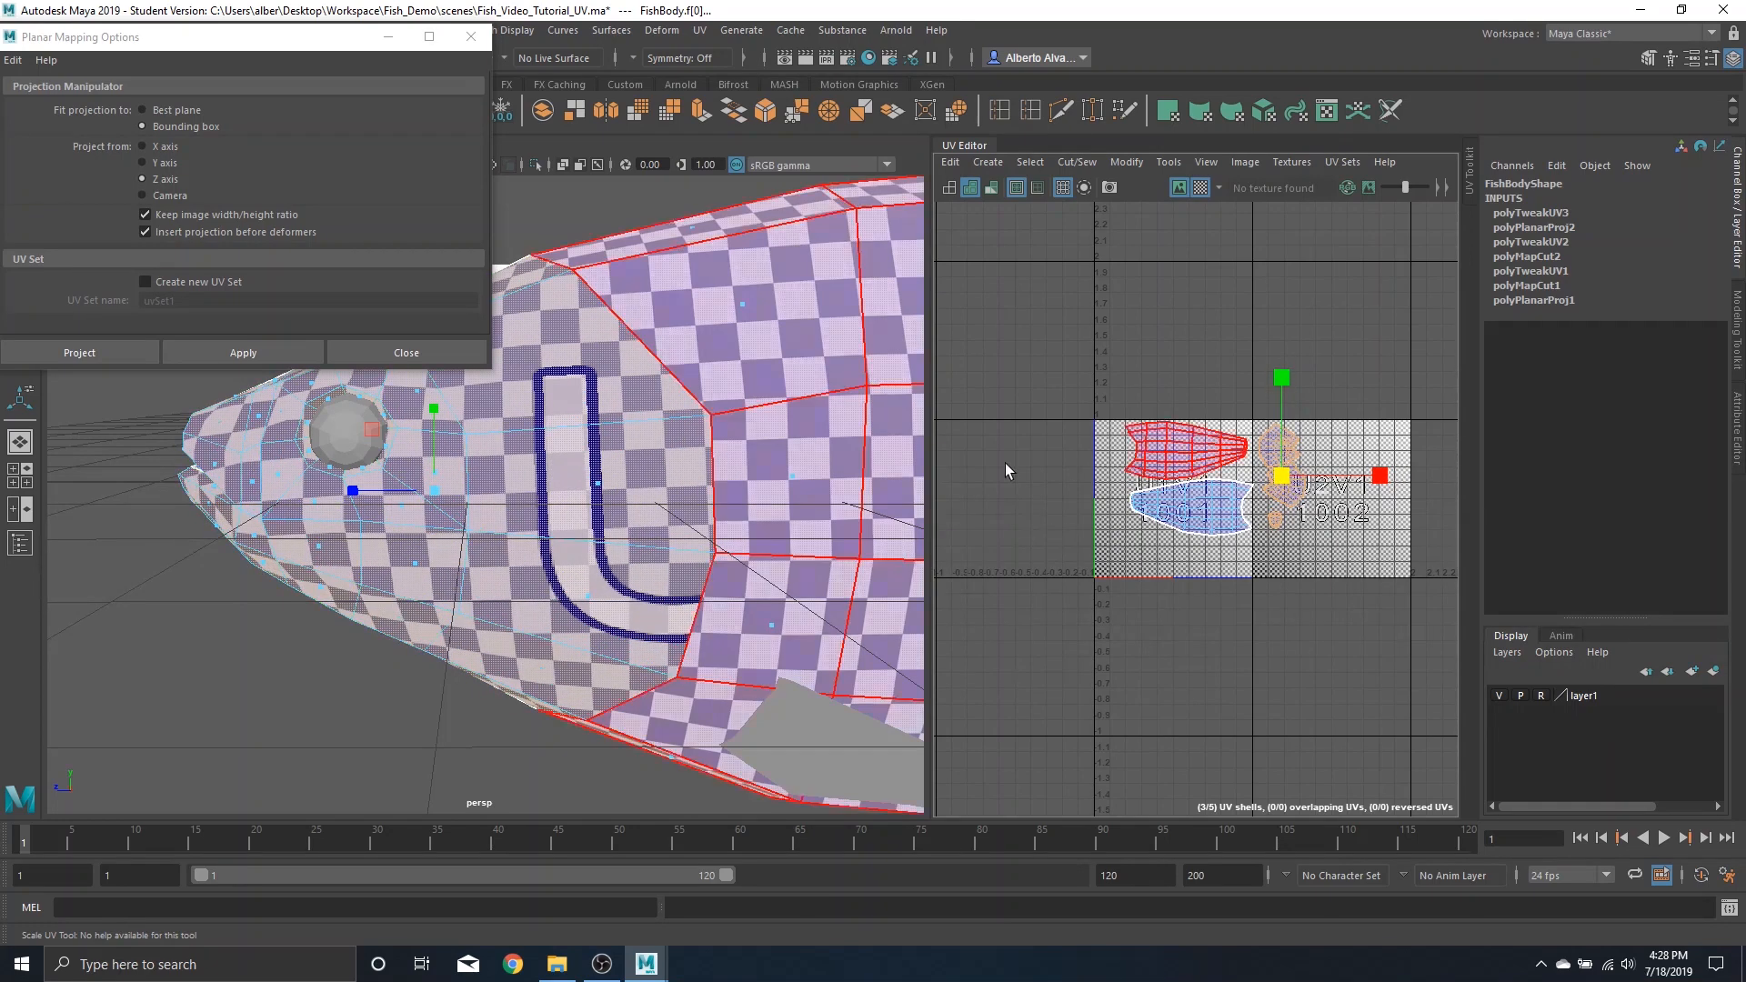
{"action": "left_click", "coordinate": [1207, 187]}
{"action": "scroll", "coordinate": [1212, 401], "scroll_direction": "down", "scroll_amount": 2}
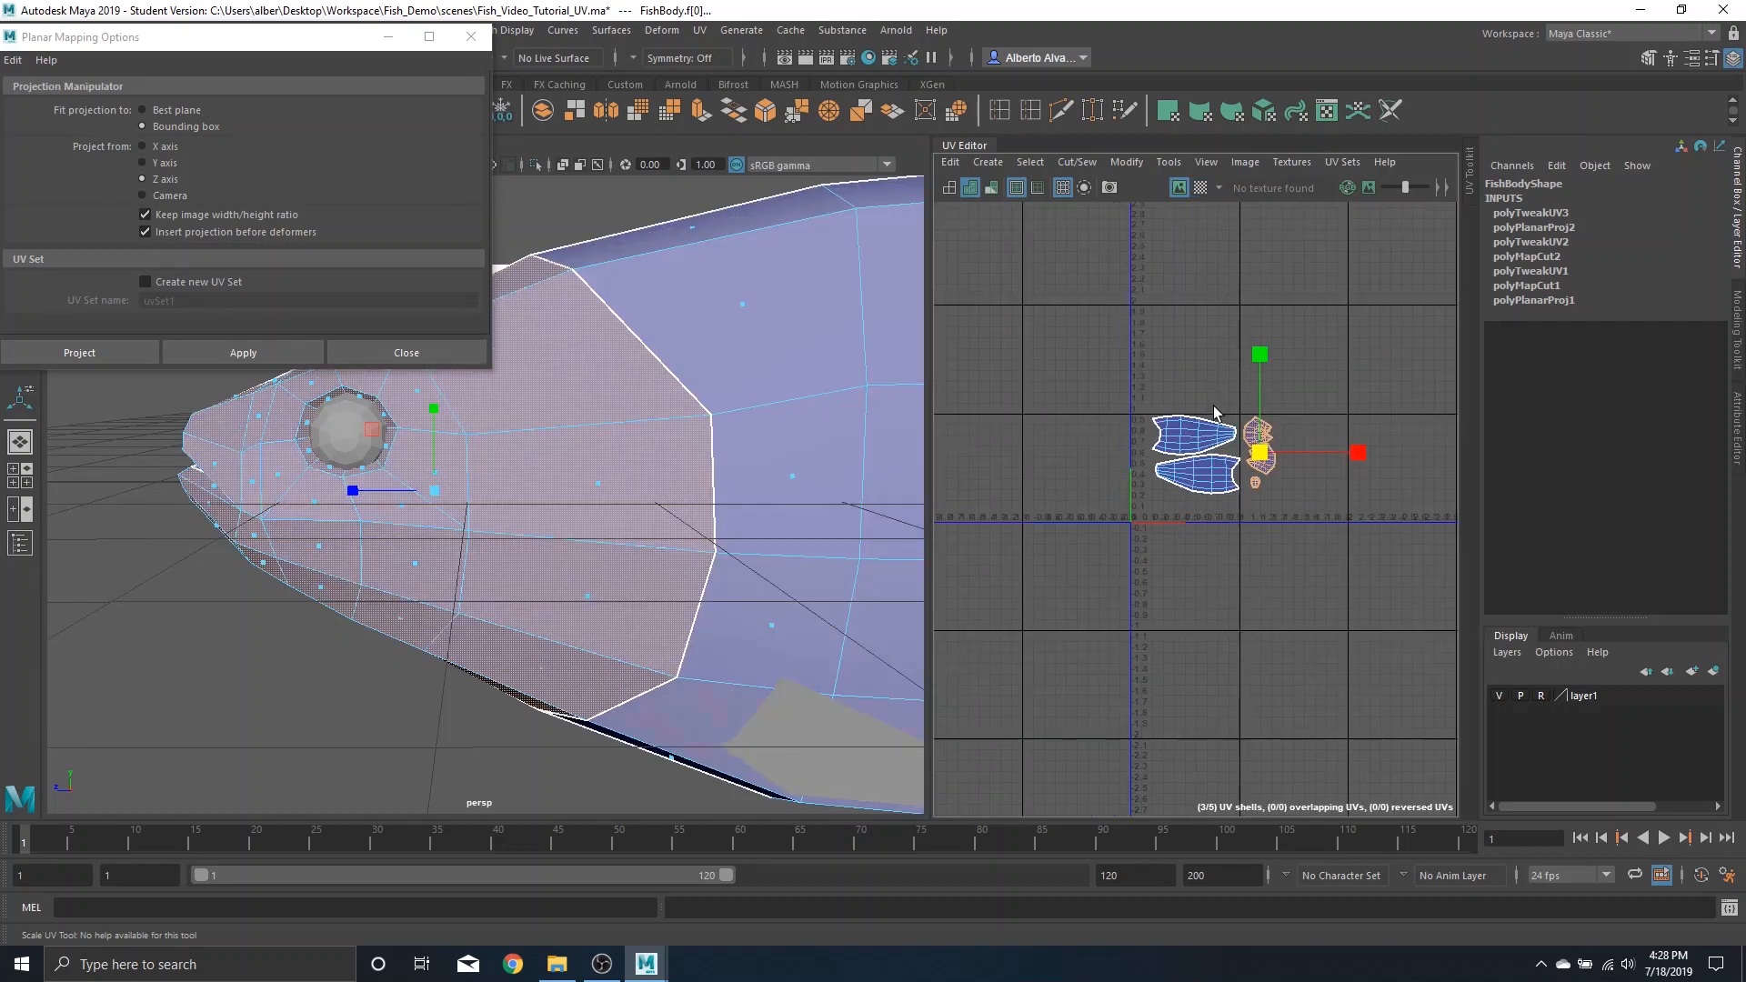
Select all body, head and mouth UV shells and move them up and left within UV space
{"action": "left_click_drag", "start_coordinate": [1153, 364], "coordinate": [1310, 588]}
{"action": "key", "text": "w"}
{"action": "left_click_drag", "start_coordinate": [1216, 462], "coordinate": [1177, 368]}
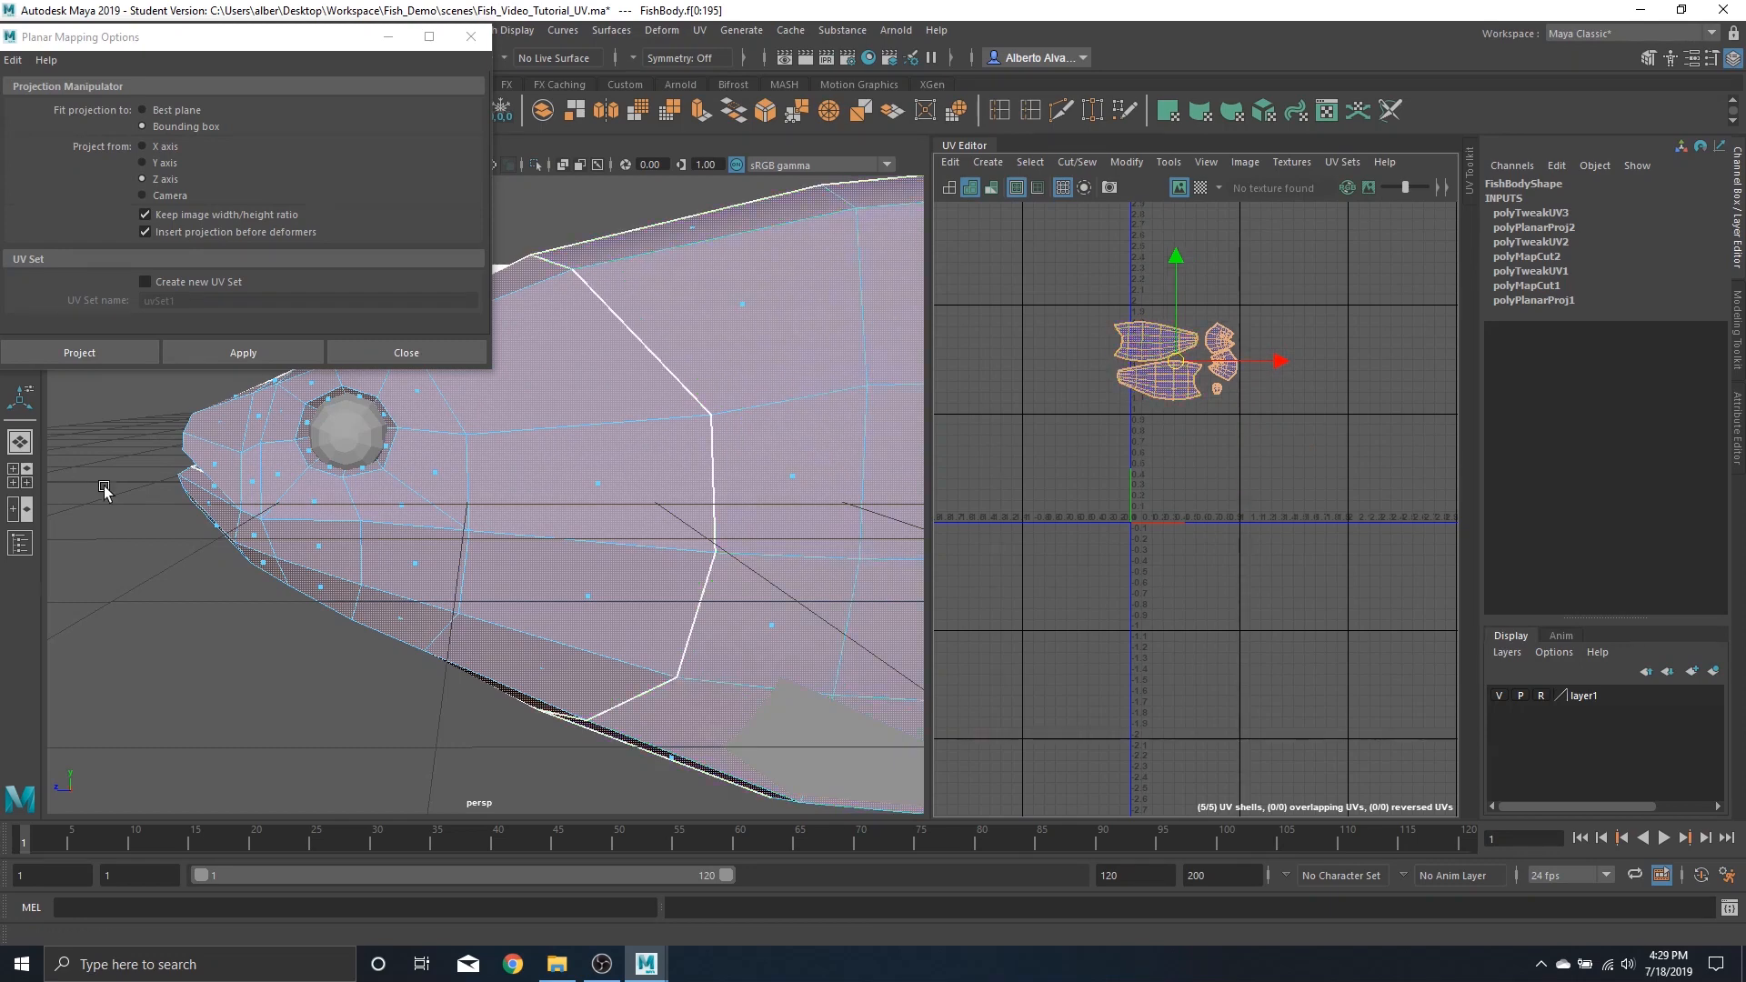
Planar-project the dorsal fin along the X axis and move its UVs below the 0–1 UV space
{"action": "scroll", "coordinate": [673, 637], "scroll_direction": "down", "scroll_amount": 5}
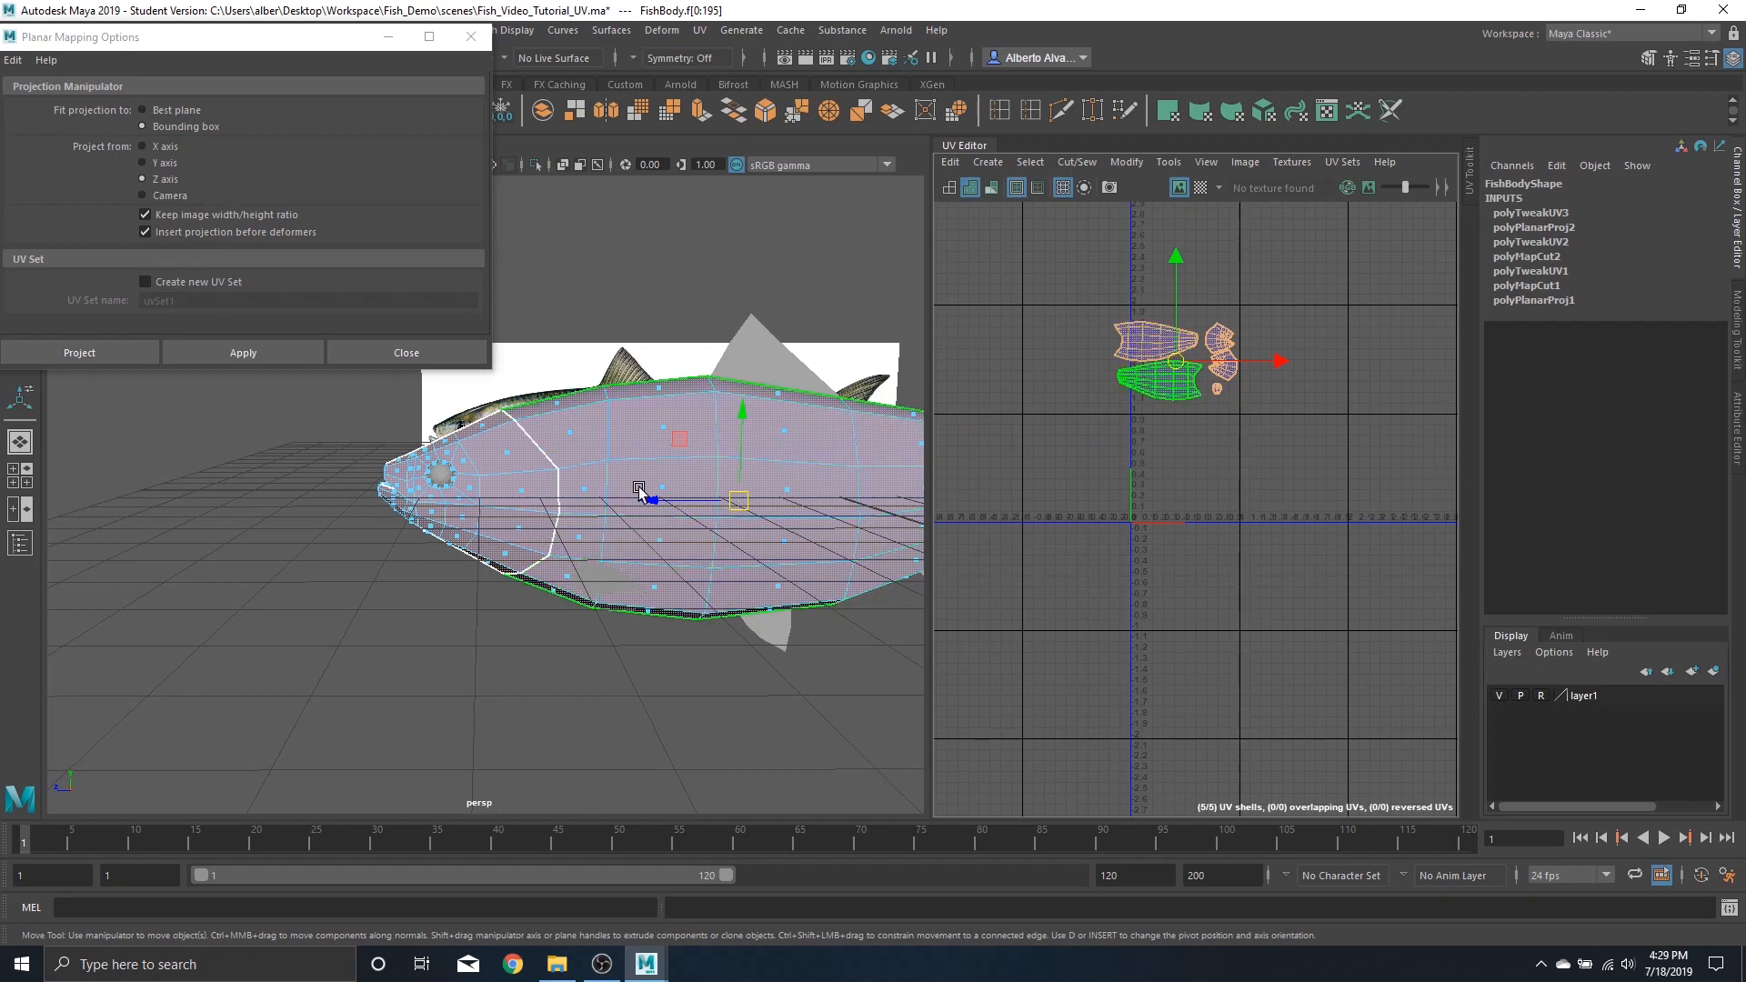
{"action": "scroll", "coordinate": [618, 505], "scroll_direction": "up", "scroll_amount": 3}
{"action": "right_click_drag", "start_coordinate": [634, 389], "coordinate": [755, 307]}
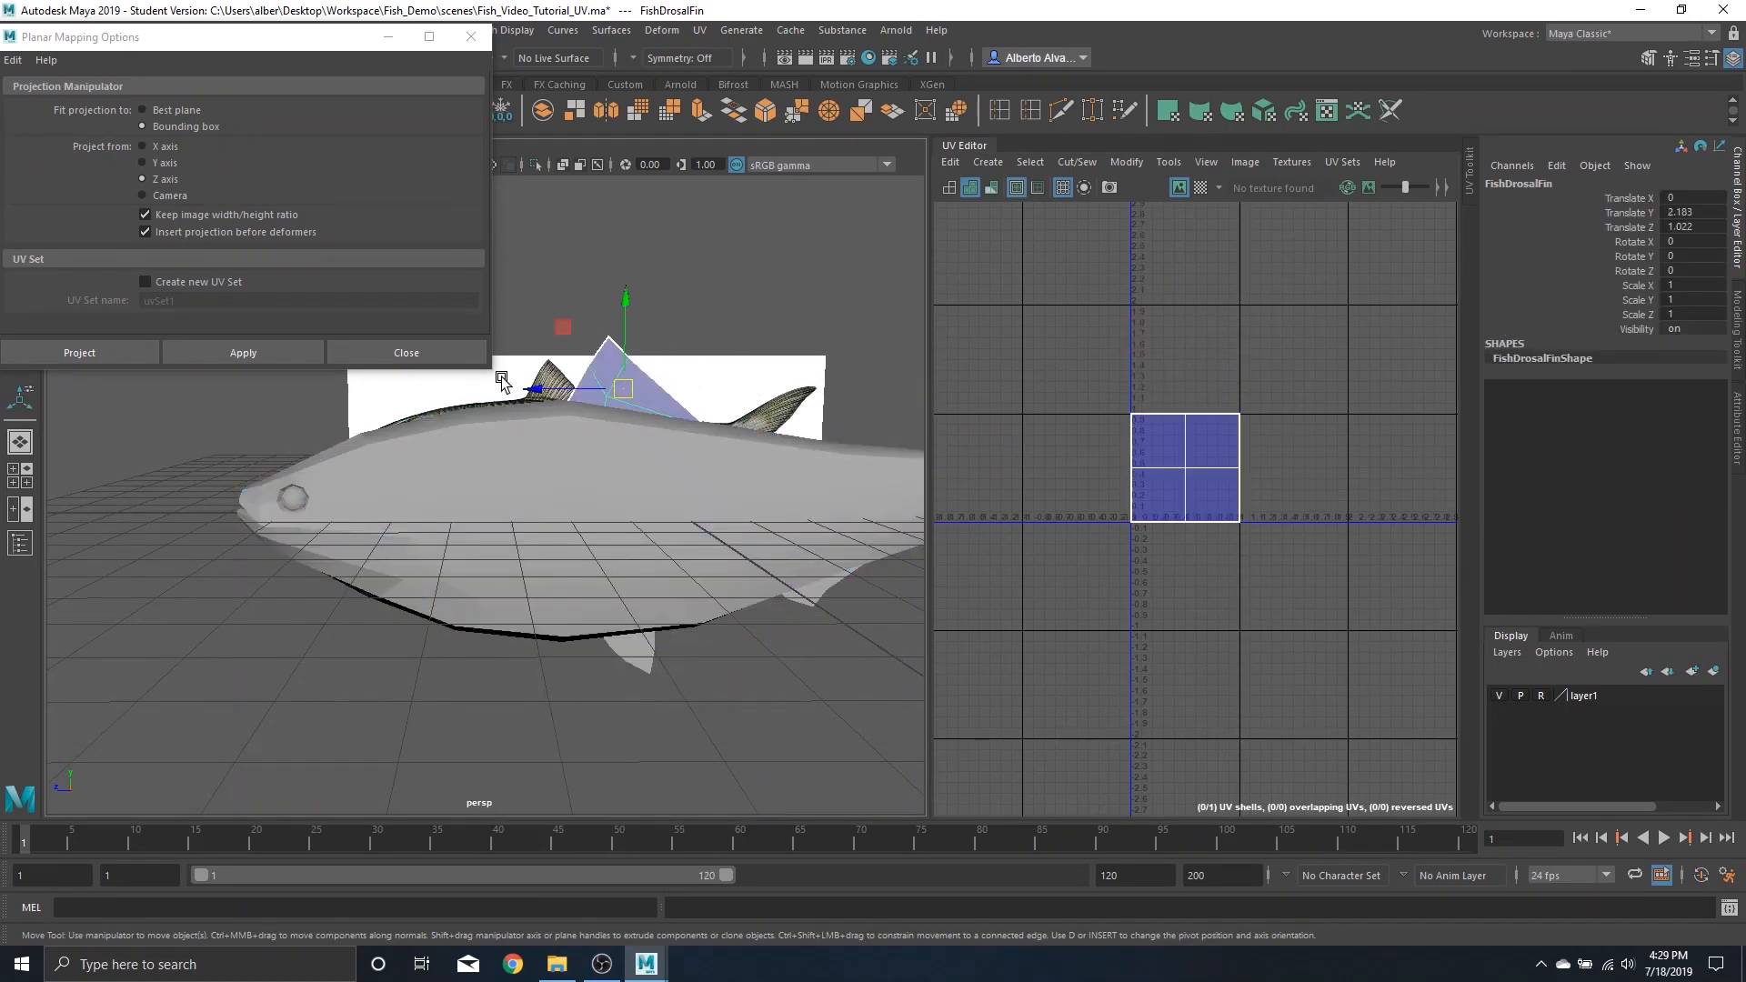
{"action": "left_click", "coordinate": [144, 147]}
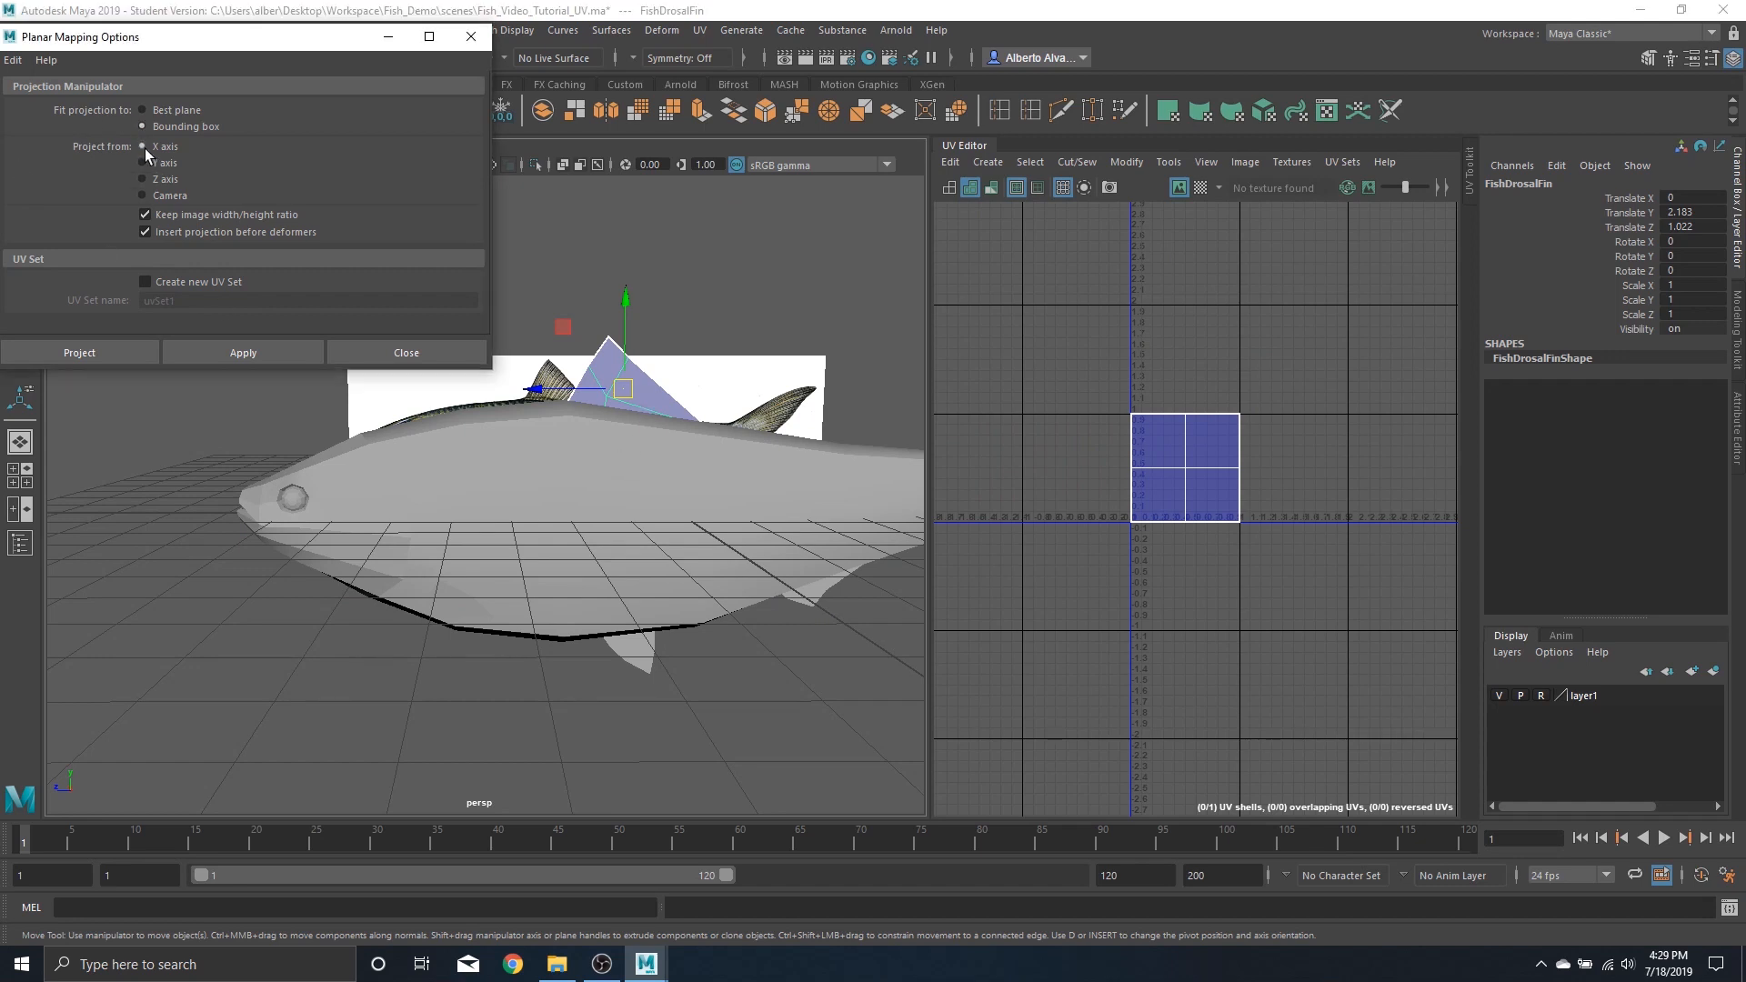
{"action": "left_click", "coordinate": [193, 356]}
{"action": "key", "text": "f"}
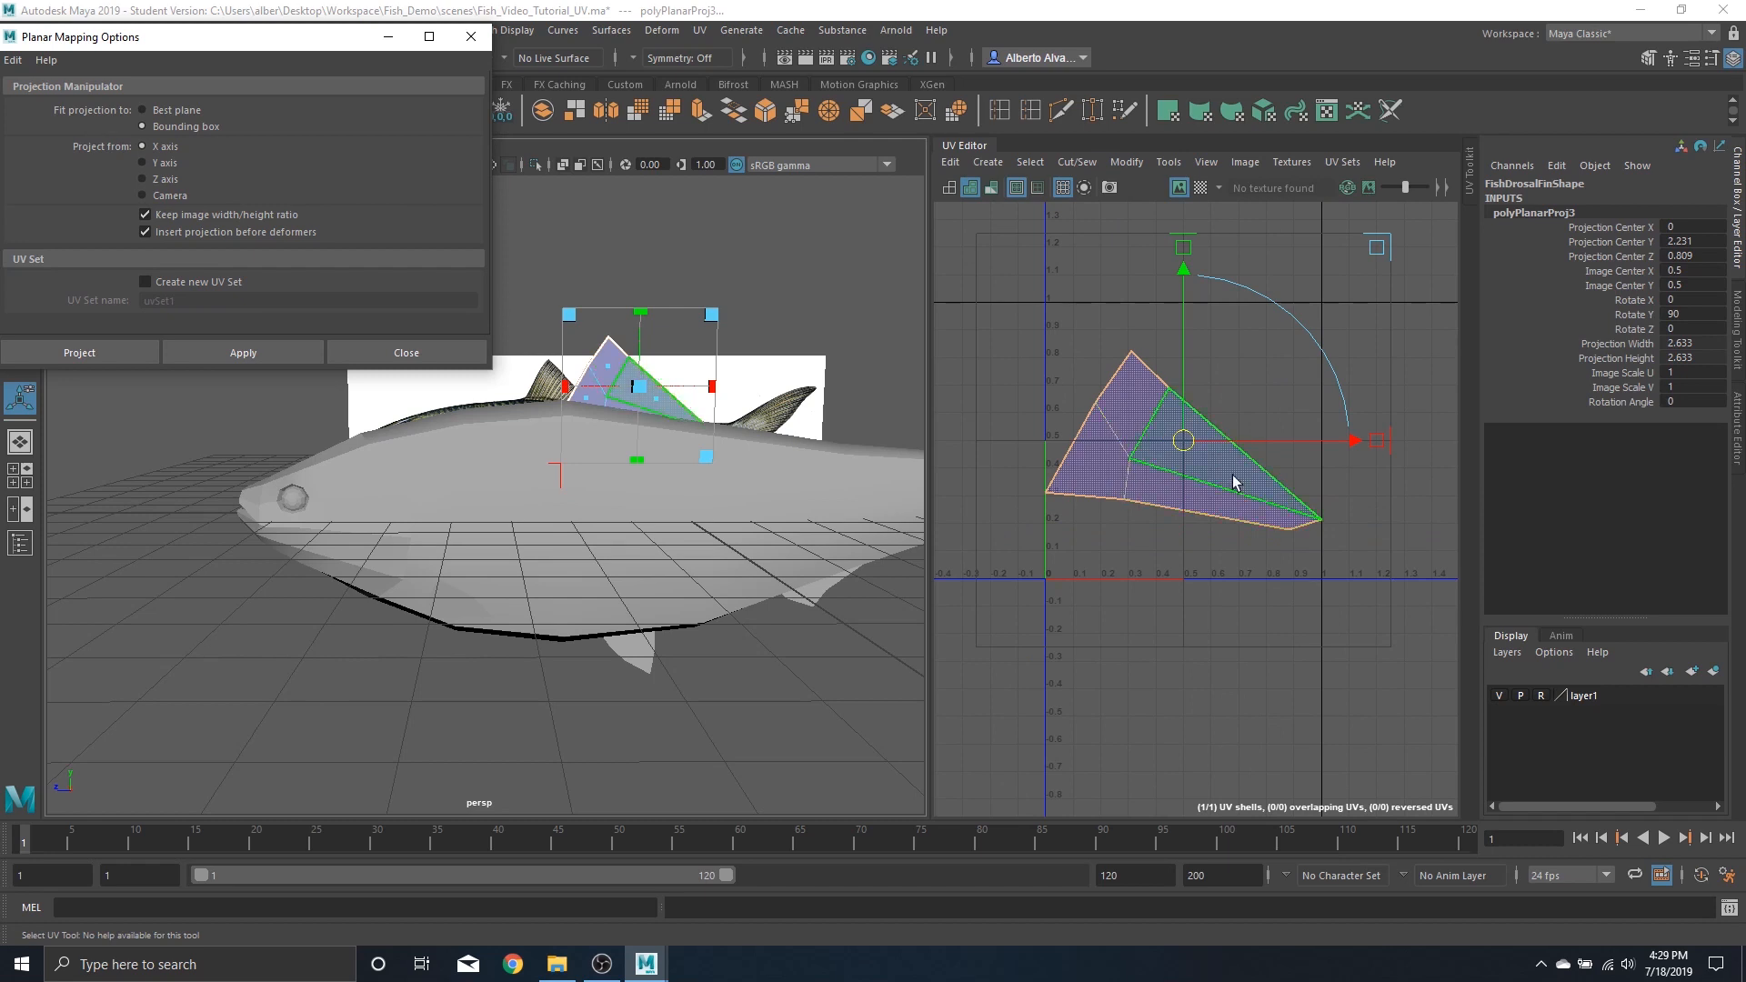
{"action": "scroll", "coordinate": [1187, 491], "scroll_direction": "down", "scroll_amount": 5}
{"action": "left_click_drag", "start_coordinate": [1187, 477], "coordinate": [1191, 587]}
Planar-project the bottom fin along the X axis and move its UVs to the lower left outside UV space
{"action": "middle_click_drag", "start_coordinate": [689, 508], "coordinate": [637, 466], "text": "alt"}
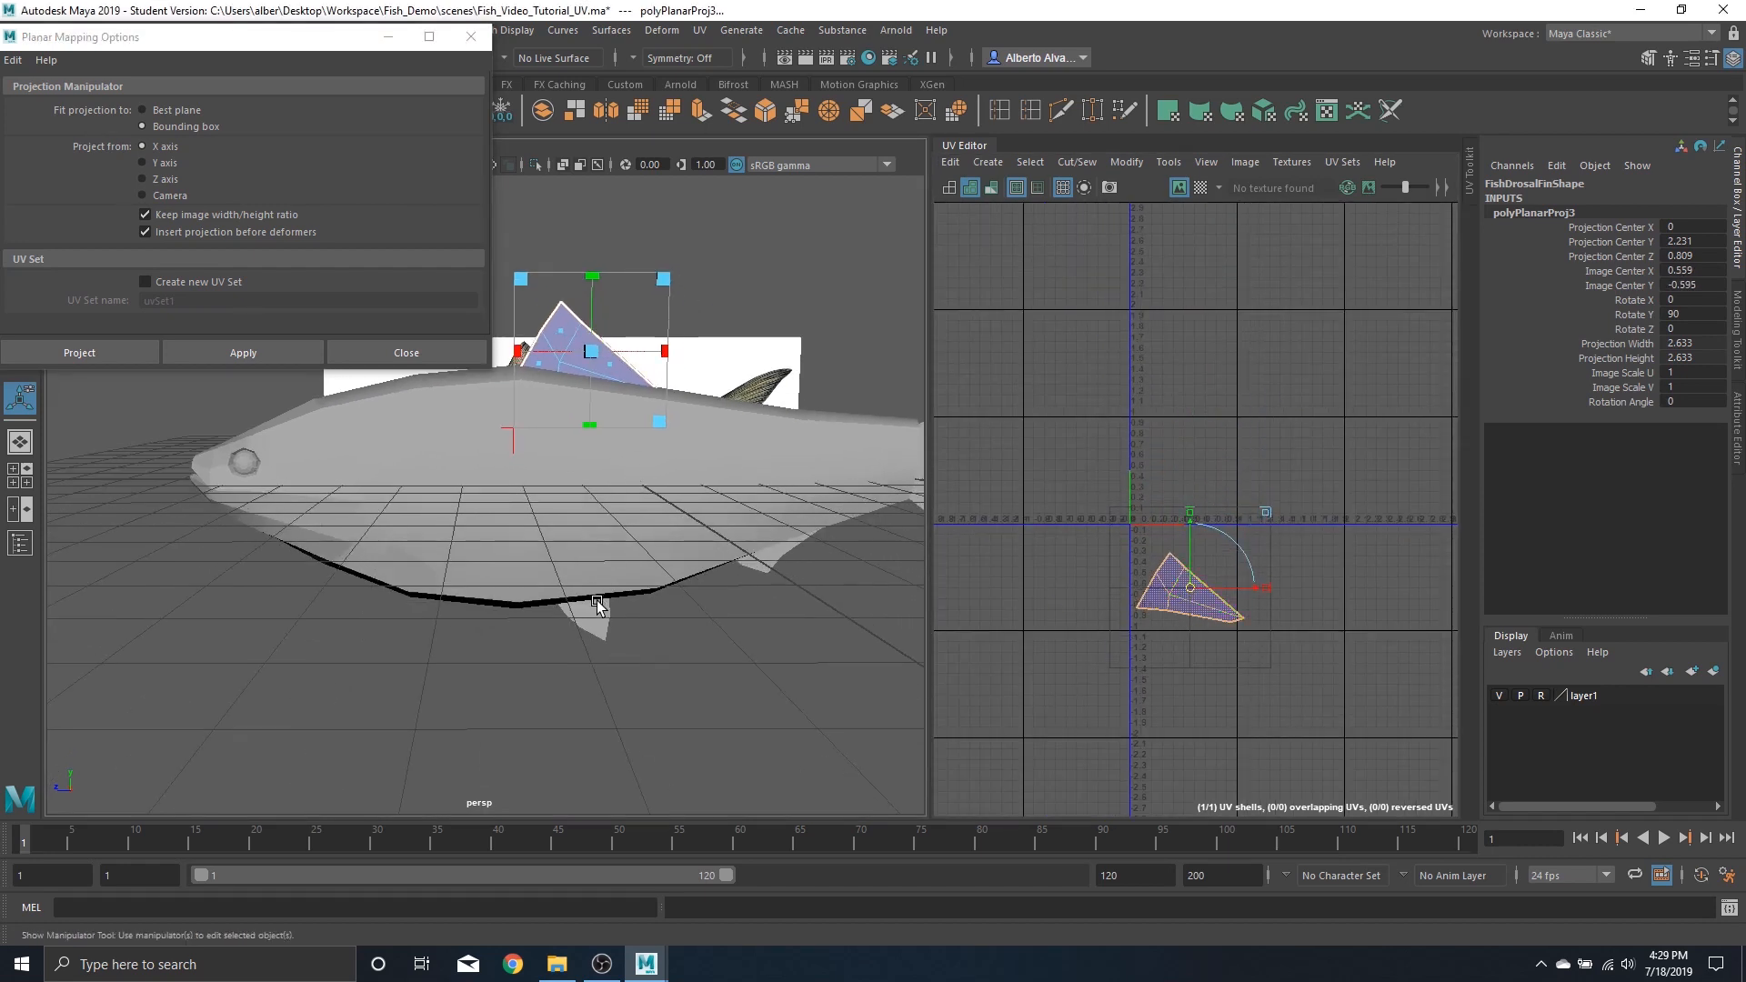
{"action": "left_click", "coordinate": [630, 628]}
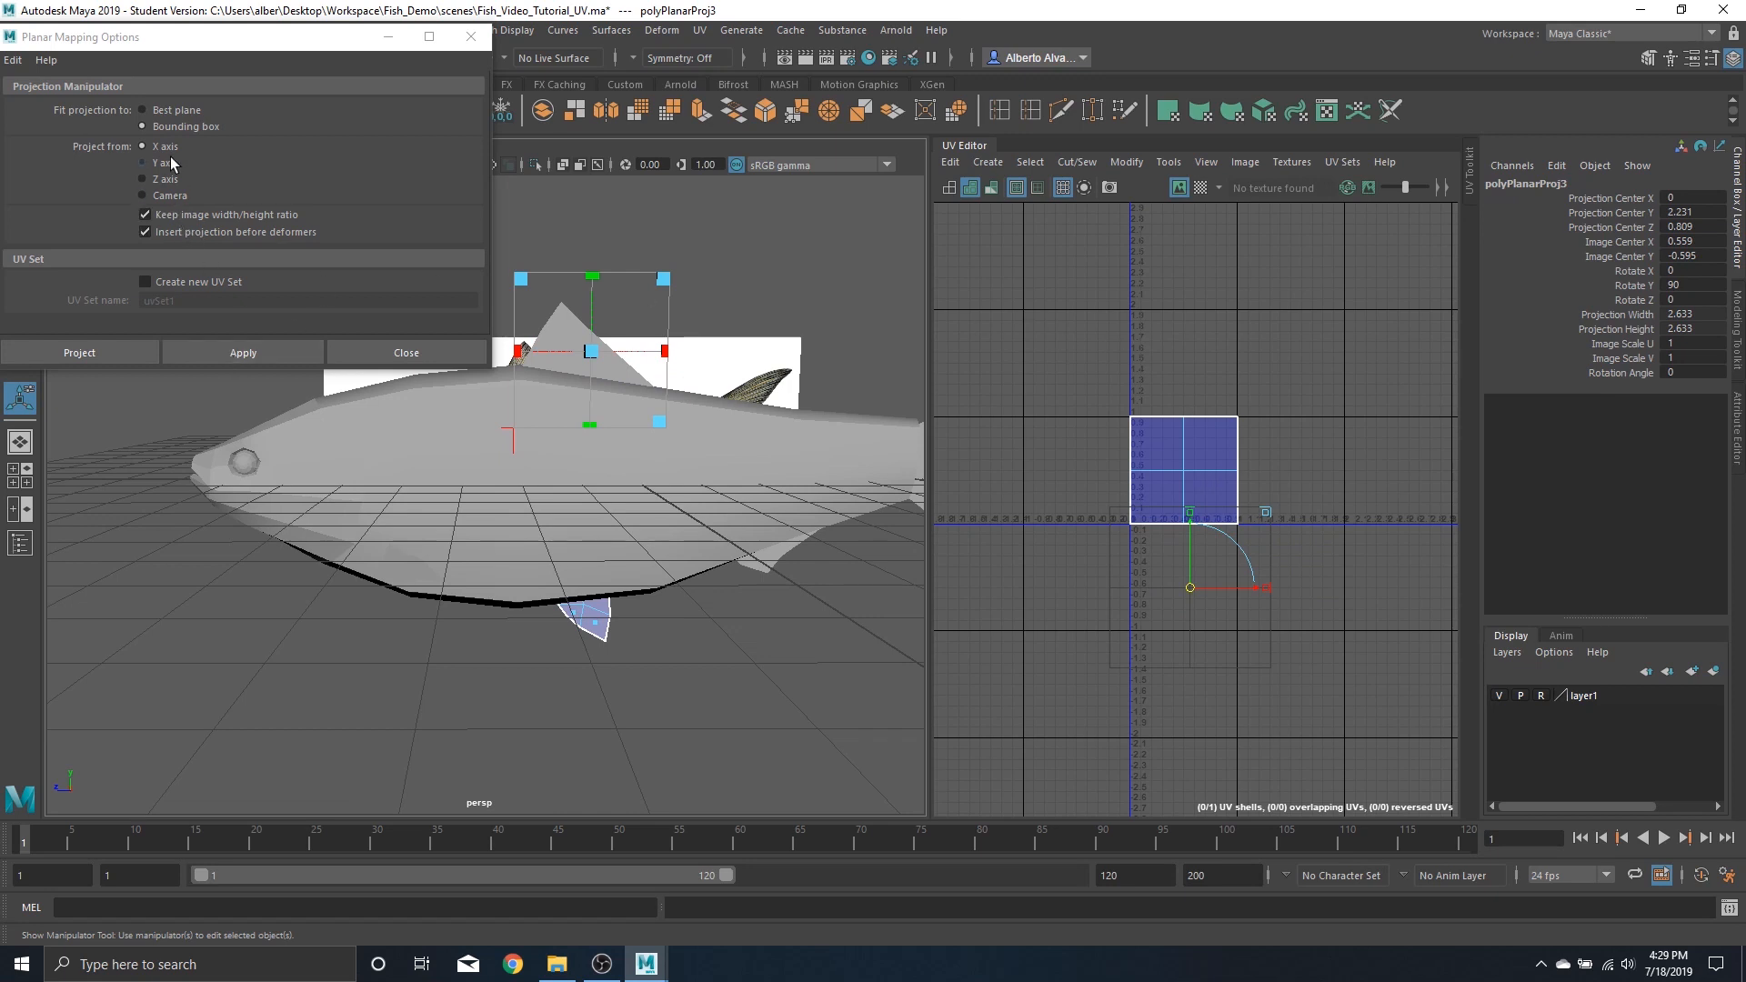
{"action": "left_click", "coordinate": [259, 355]}
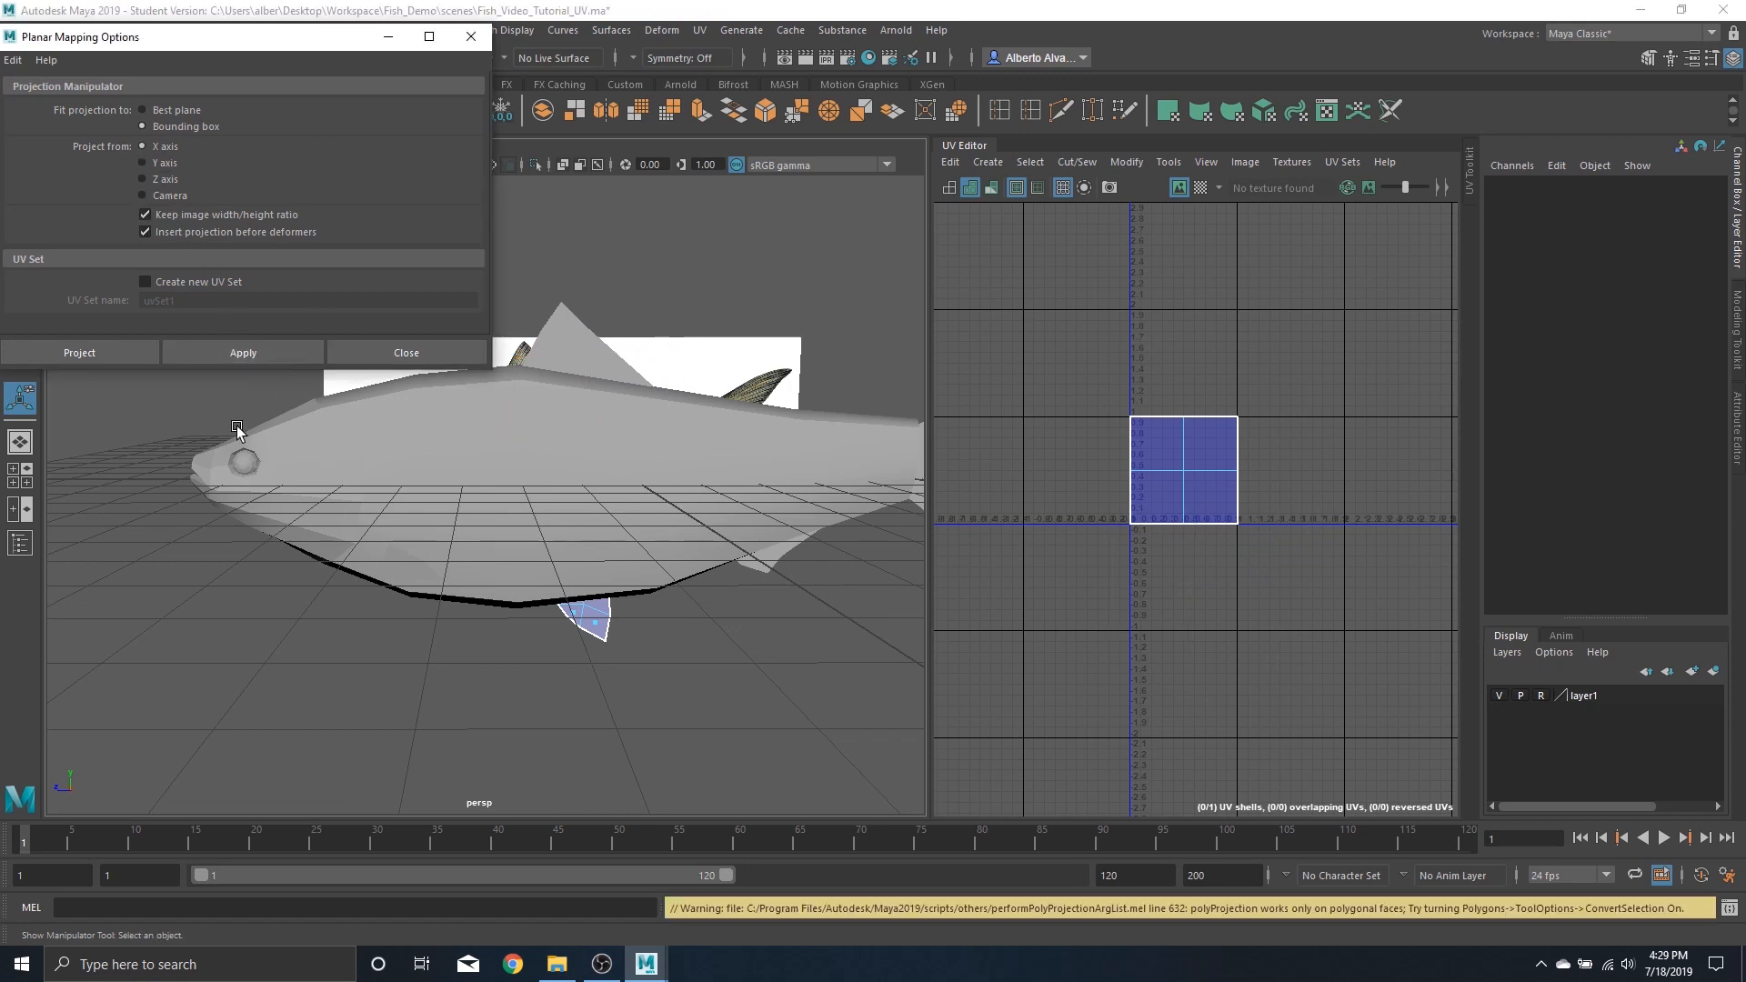
{"action": "right_click_drag", "start_coordinate": [562, 618], "coordinate": [687, 395]}
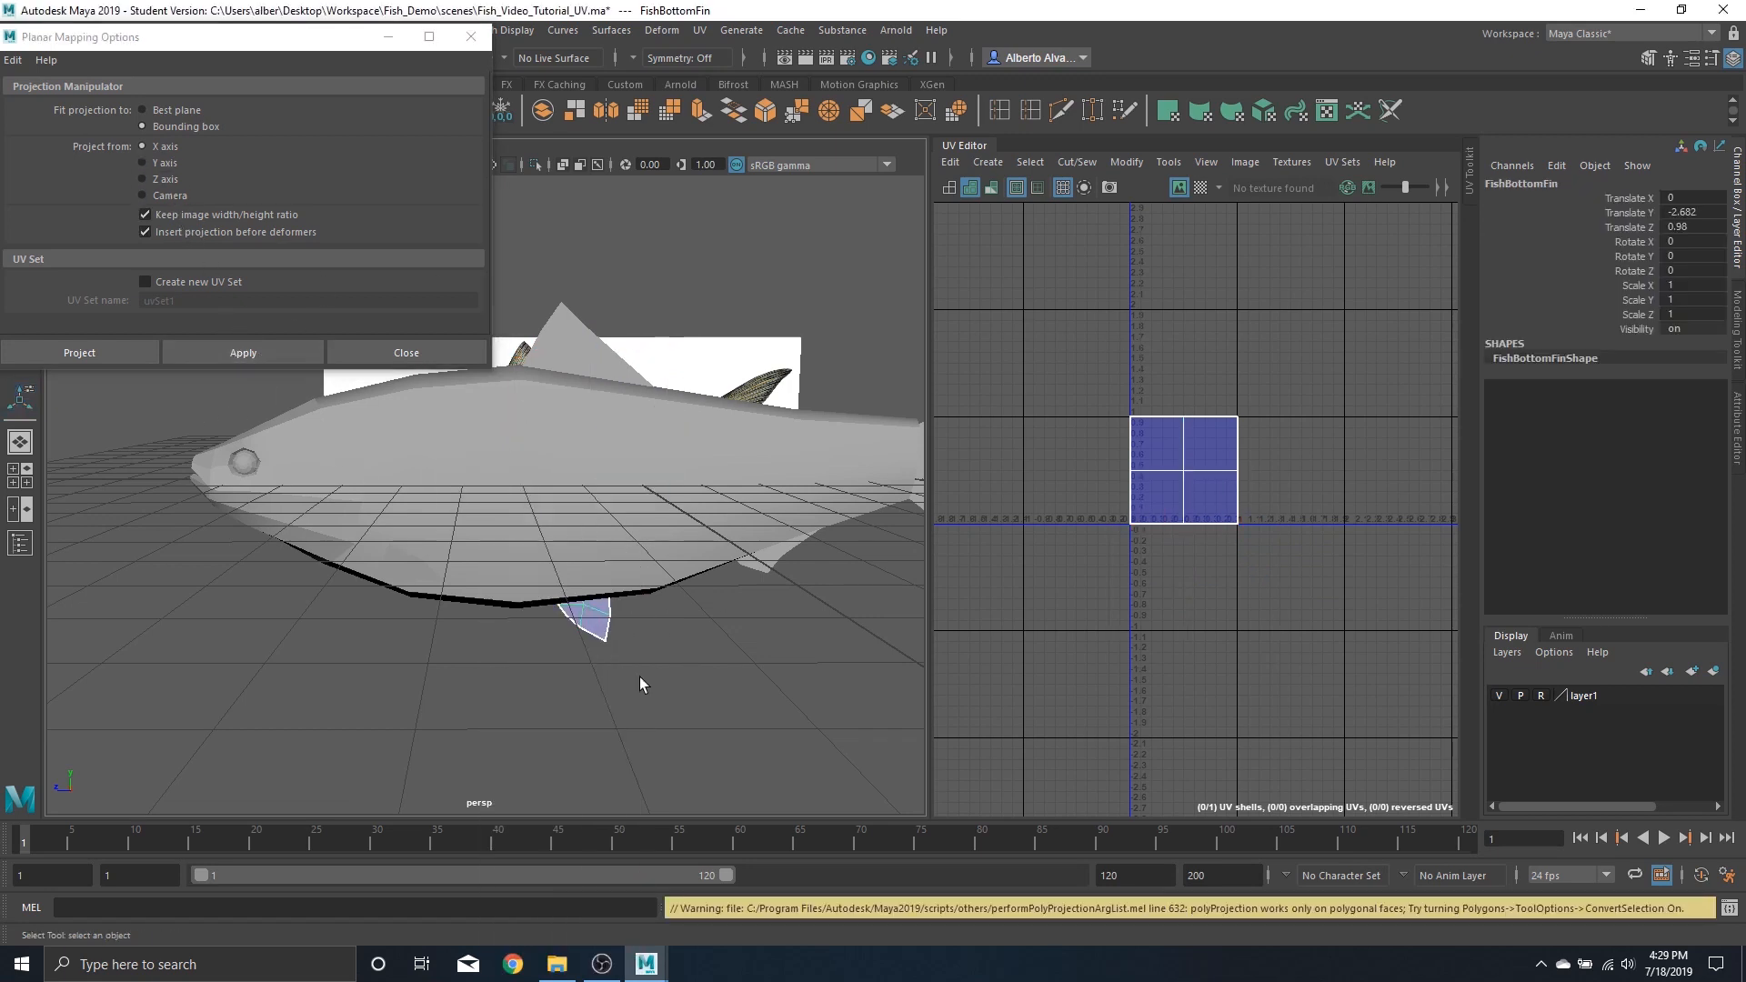
{"action": "left_click", "coordinate": [641, 677]}
{"action": "left_click", "coordinate": [591, 615]}
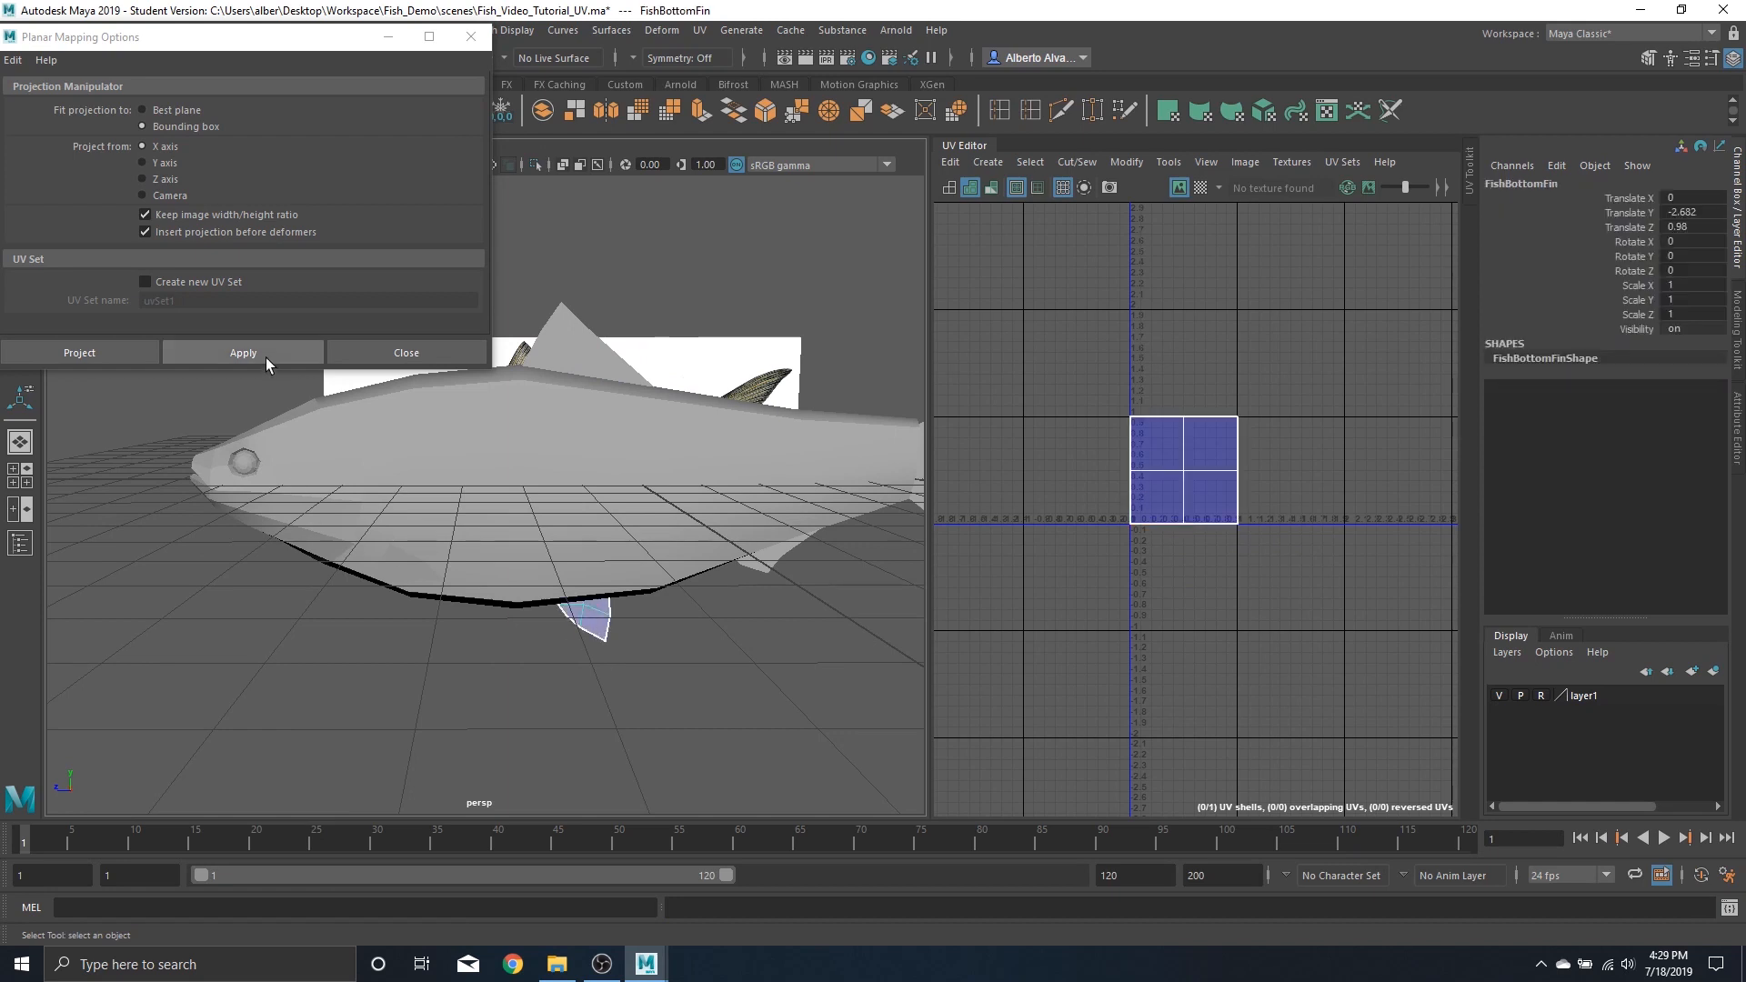
{"action": "left_click", "coordinate": [266, 355]}
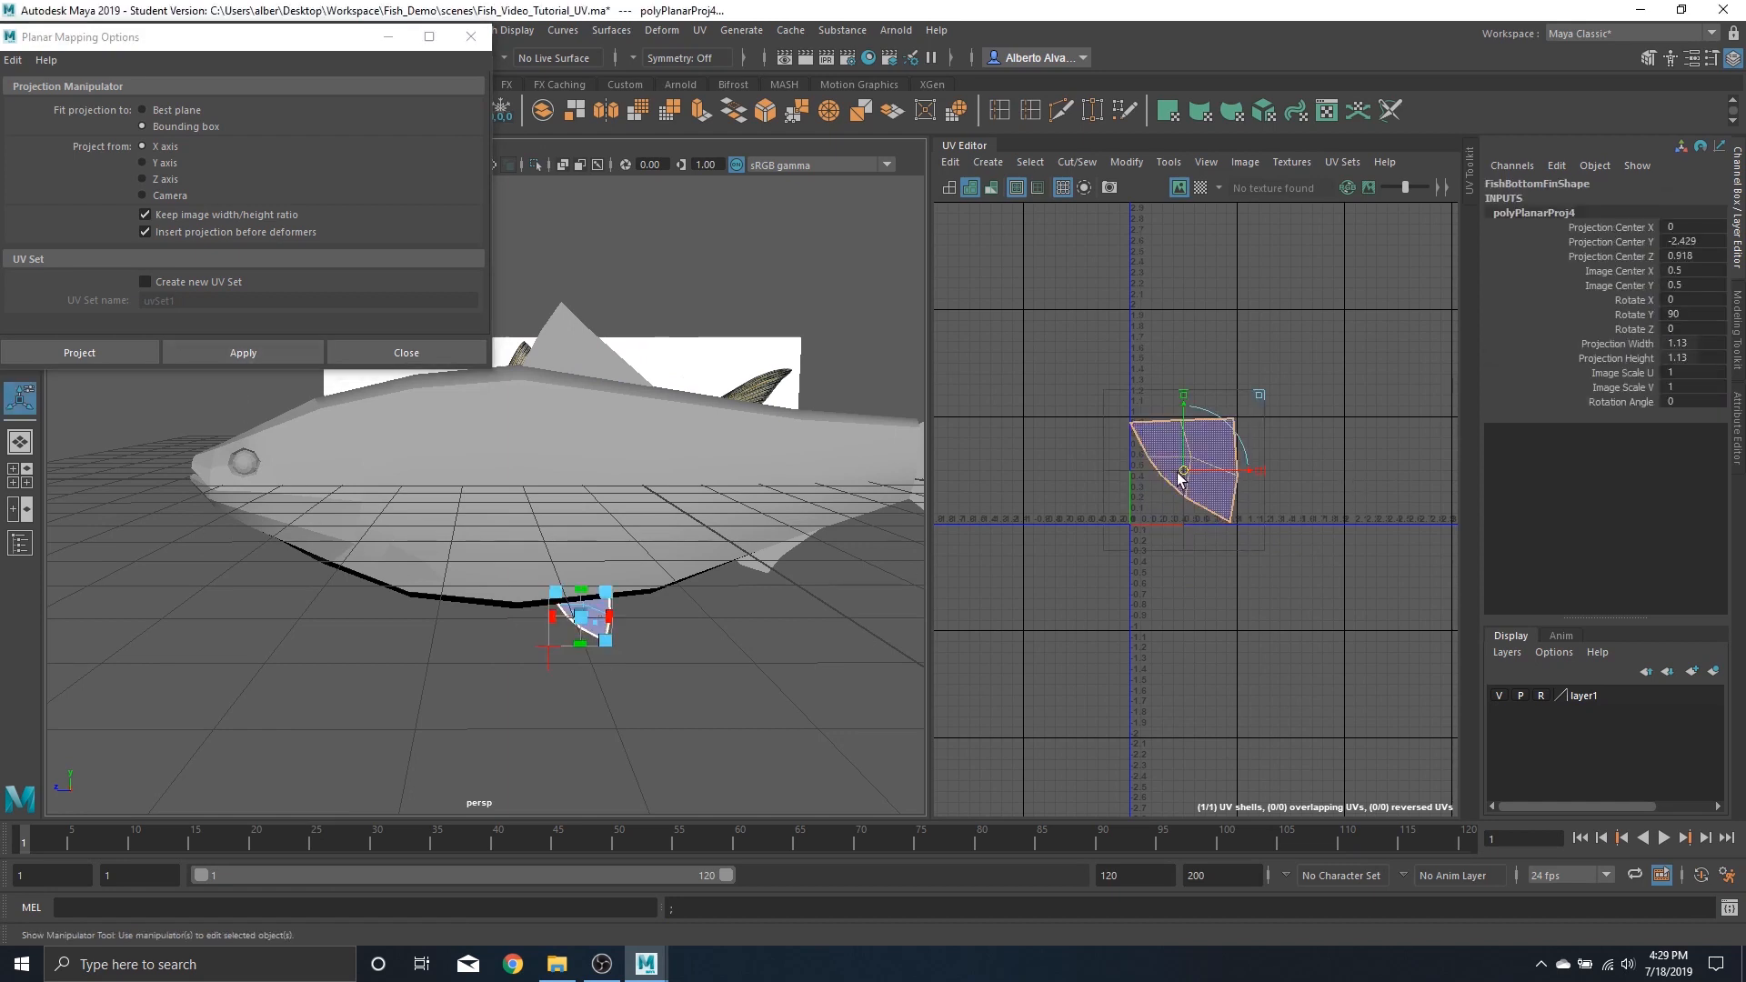
{"action": "left_click_drag", "start_coordinate": [1183, 470], "coordinate": [1031, 599]}
Planar-project the anal fin along the X axis and move its UVs to the lower right outside UV space
{"action": "middle_click_drag", "start_coordinate": [603, 503], "coordinate": [353, 491], "text": "alt"}
{"action": "left_click", "coordinate": [511, 556]}
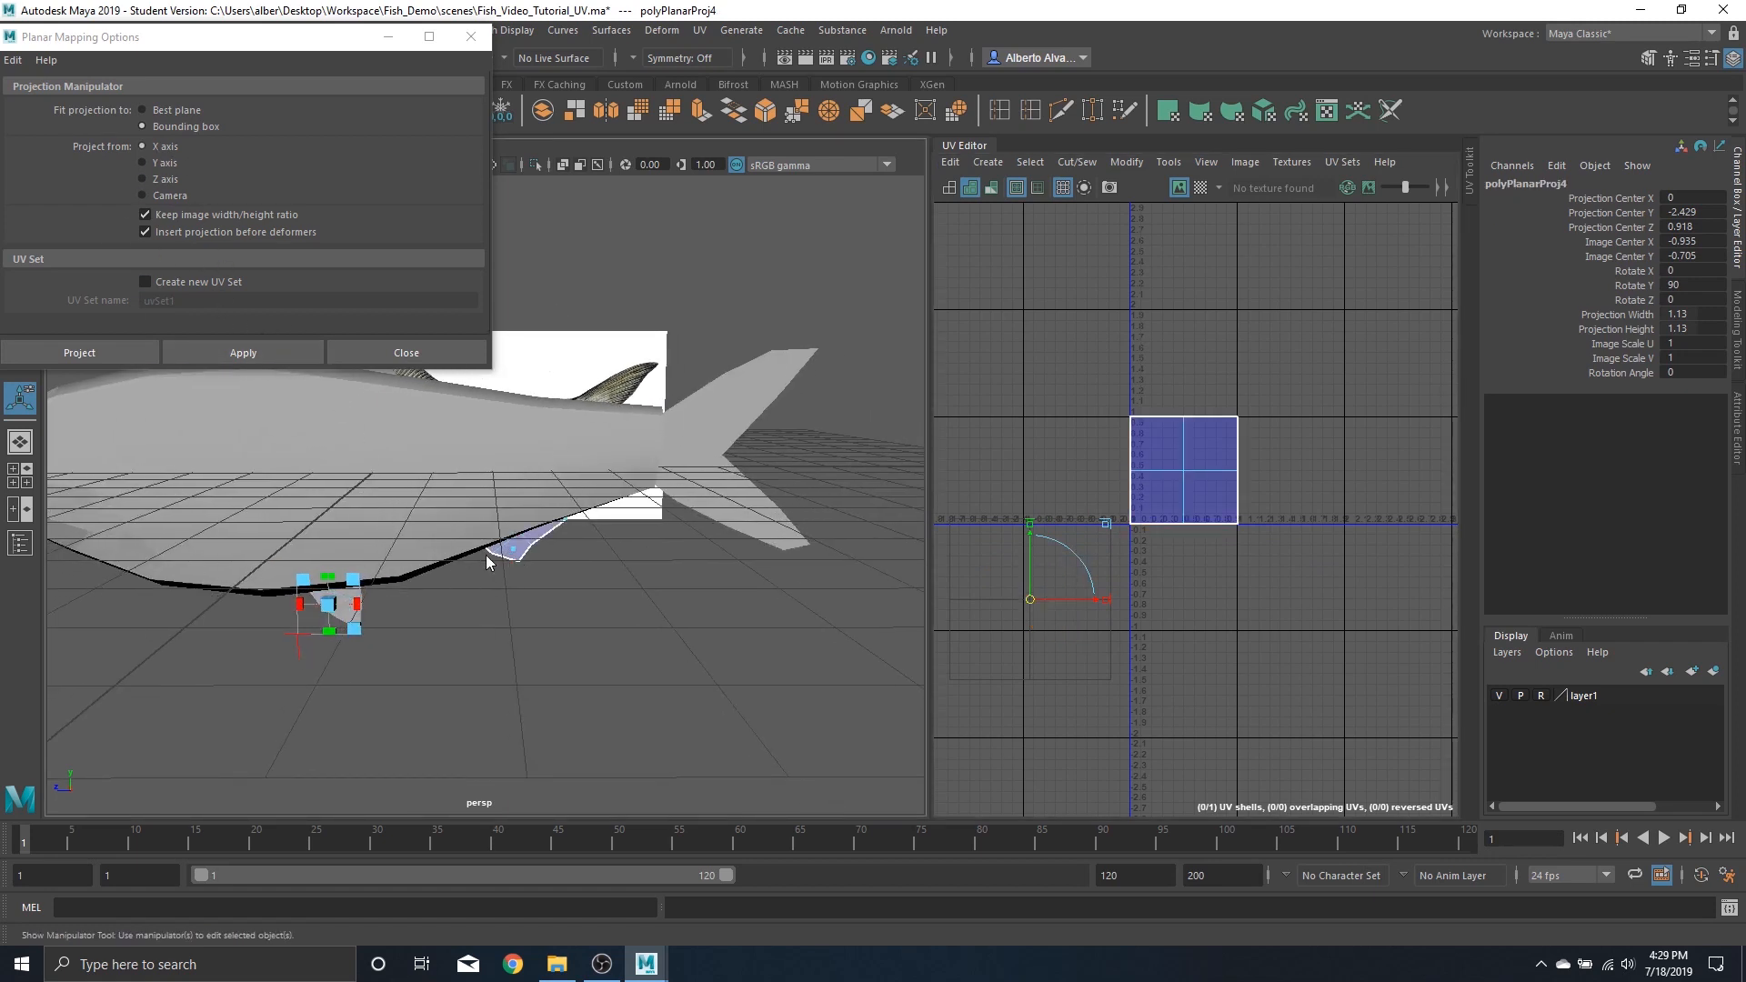
{"action": "key", "text": "q"}
{"action": "left_click", "coordinate": [522, 558]}
{"action": "left_click", "coordinate": [517, 553]}
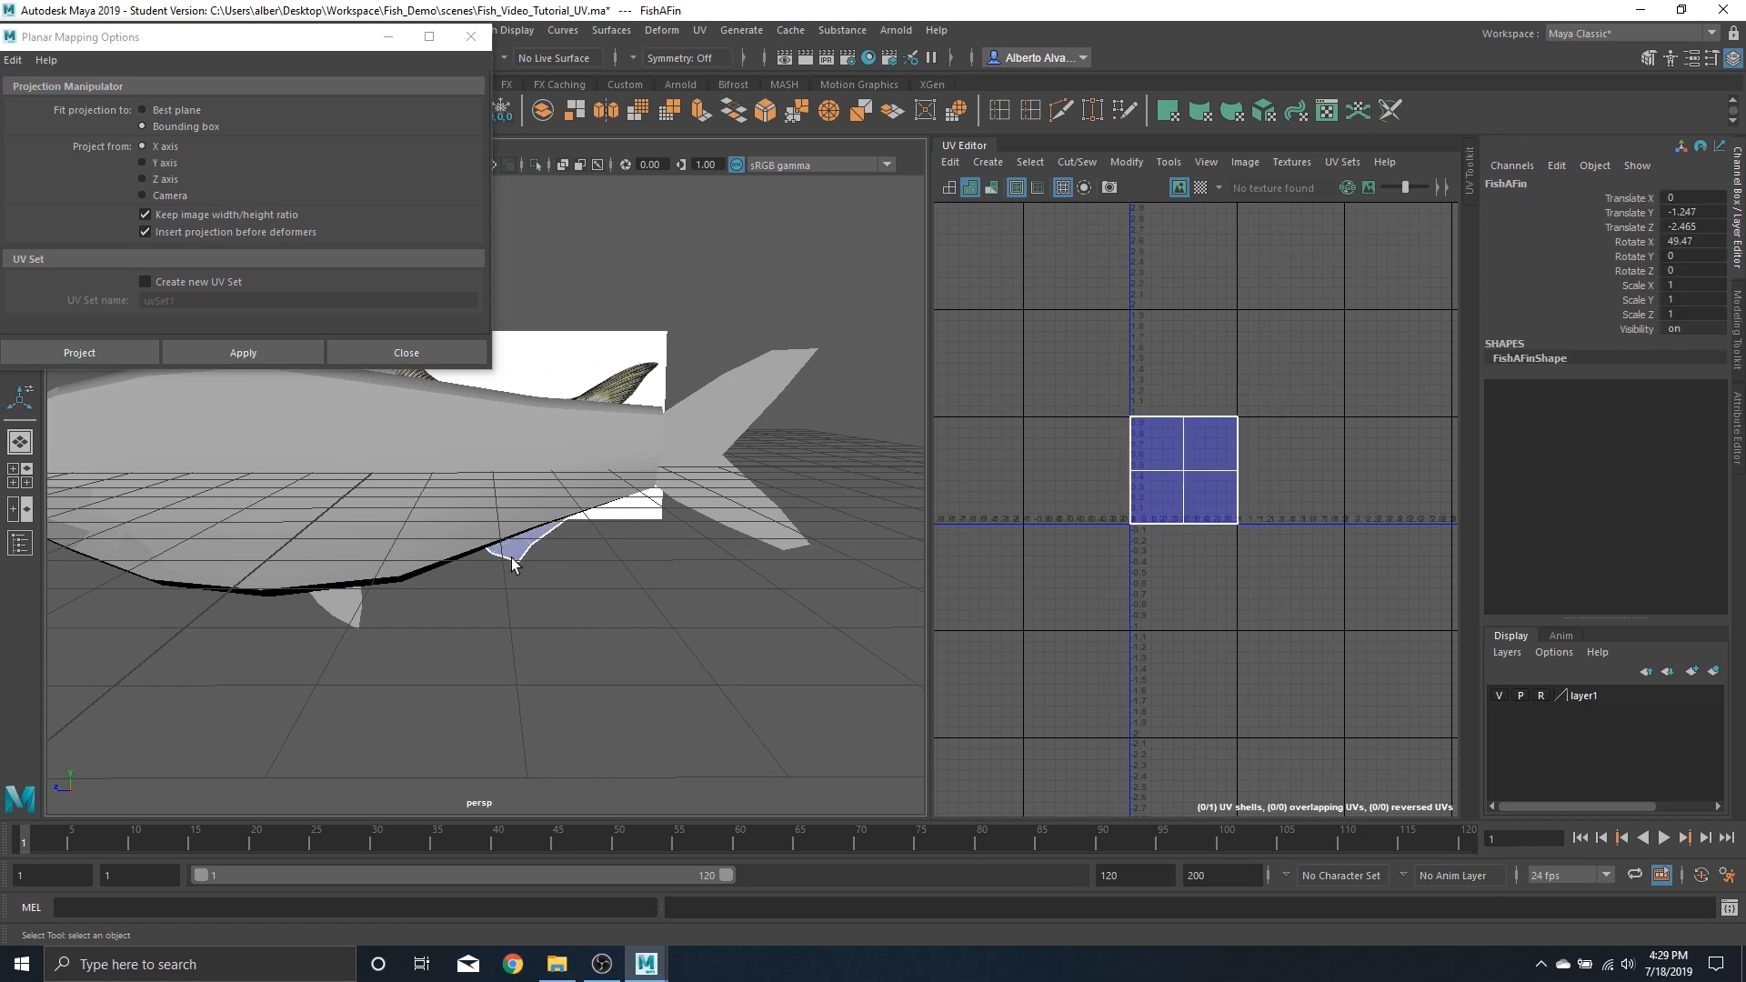
{"action": "left_click", "coordinate": [253, 353]}
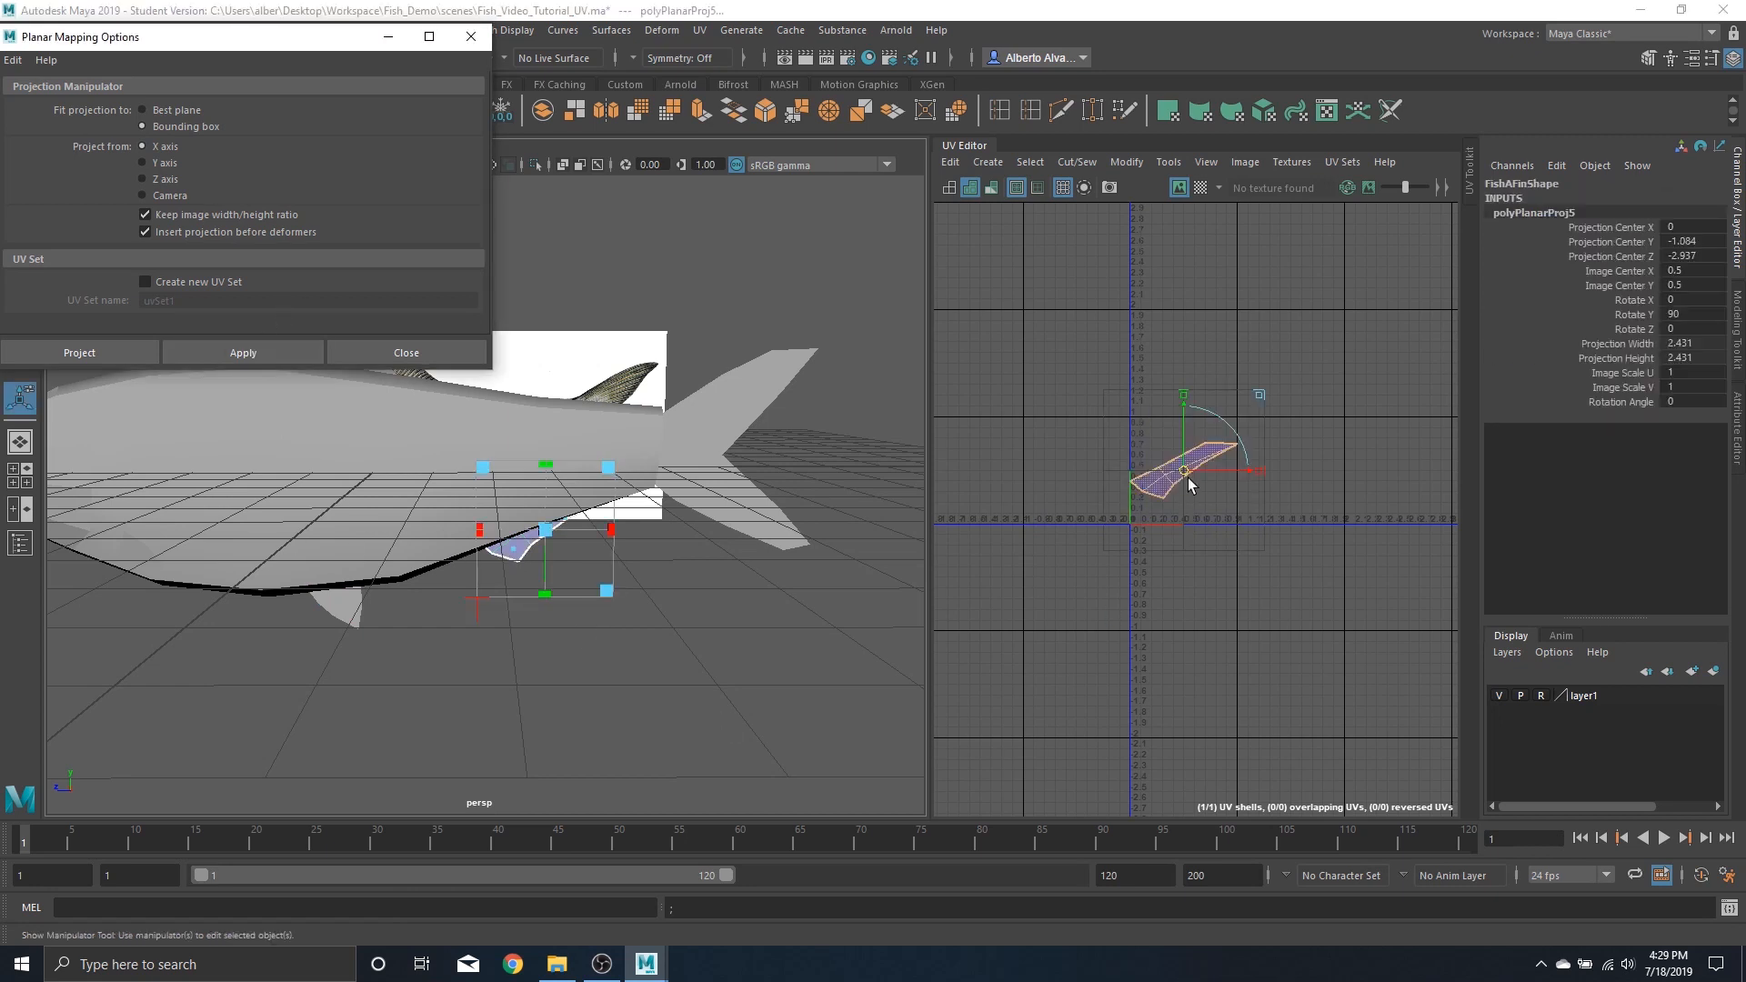
{"action": "left_click_drag", "start_coordinate": [1184, 479], "coordinate": [1307, 596]}
Planar-project the tail fin along the X axis and move its UVs to the right of UV space
{"action": "left_click_drag", "start_coordinate": [855, 556], "coordinate": [651, 467], "text": "alt"}
{"action": "left_click", "coordinate": [651, 467]}
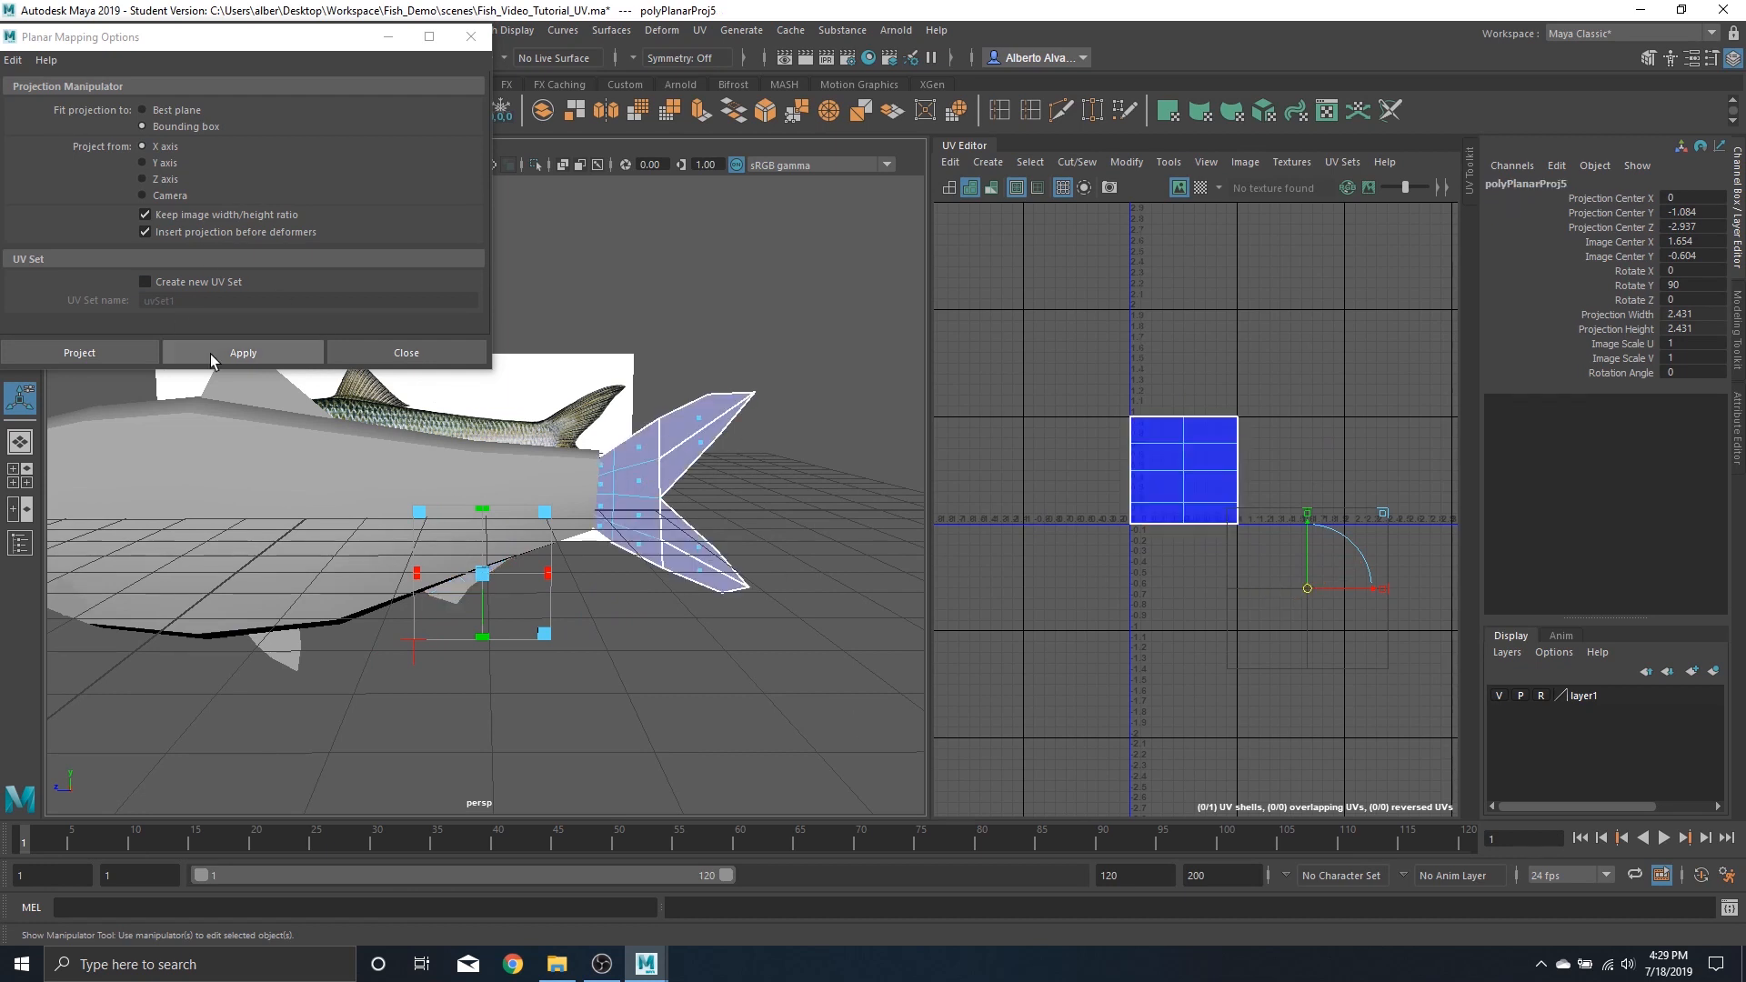
{"action": "right_click_drag", "start_coordinate": [639, 450], "coordinate": [744, 329]}
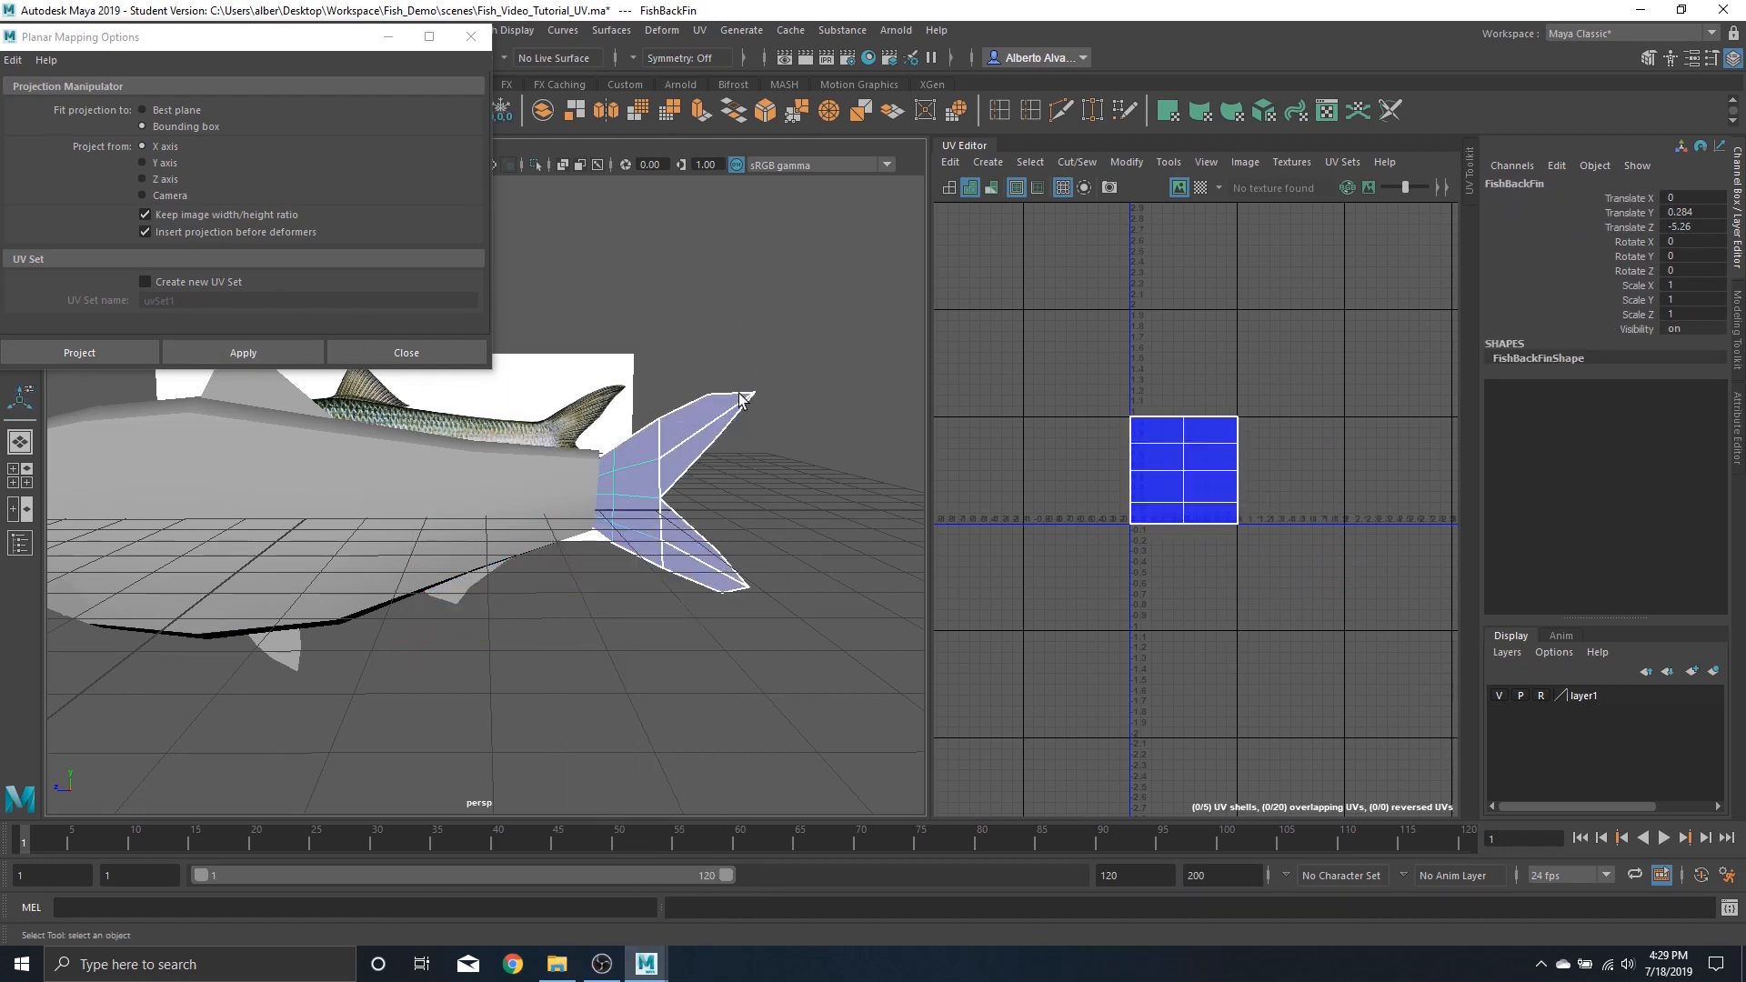
{"action": "left_click", "coordinate": [241, 351]}
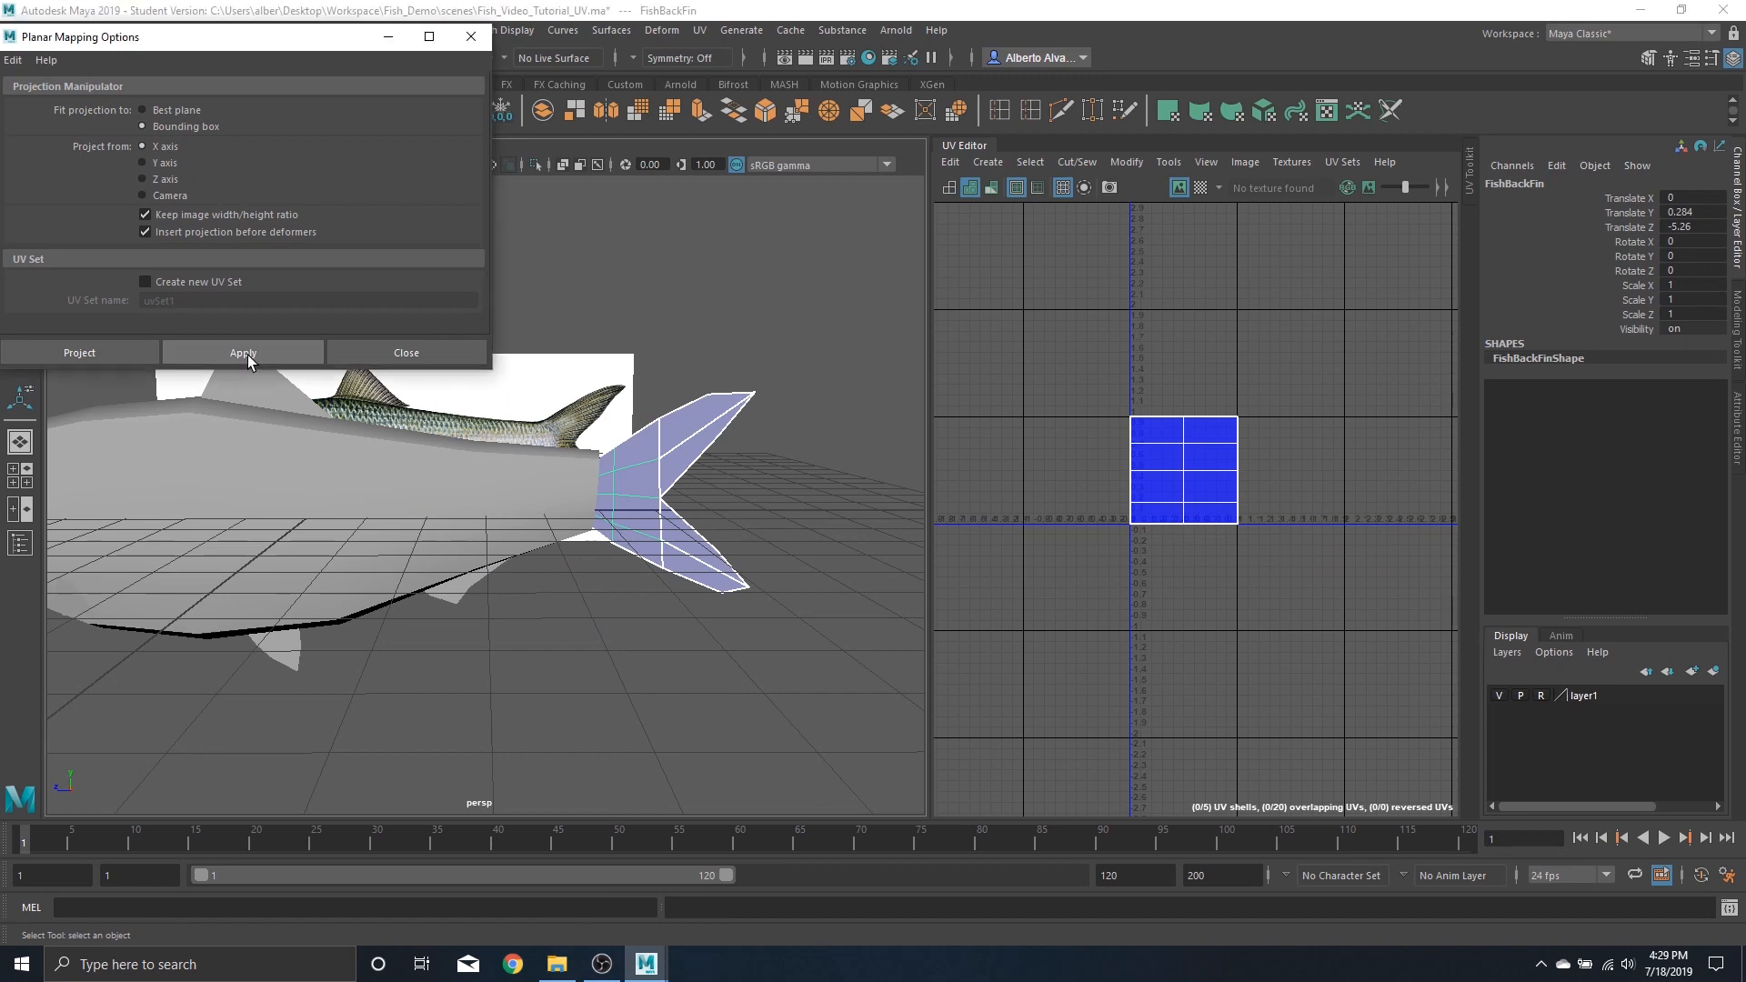
{"action": "left_click_drag", "start_coordinate": [1174, 472], "coordinate": [1371, 474]}
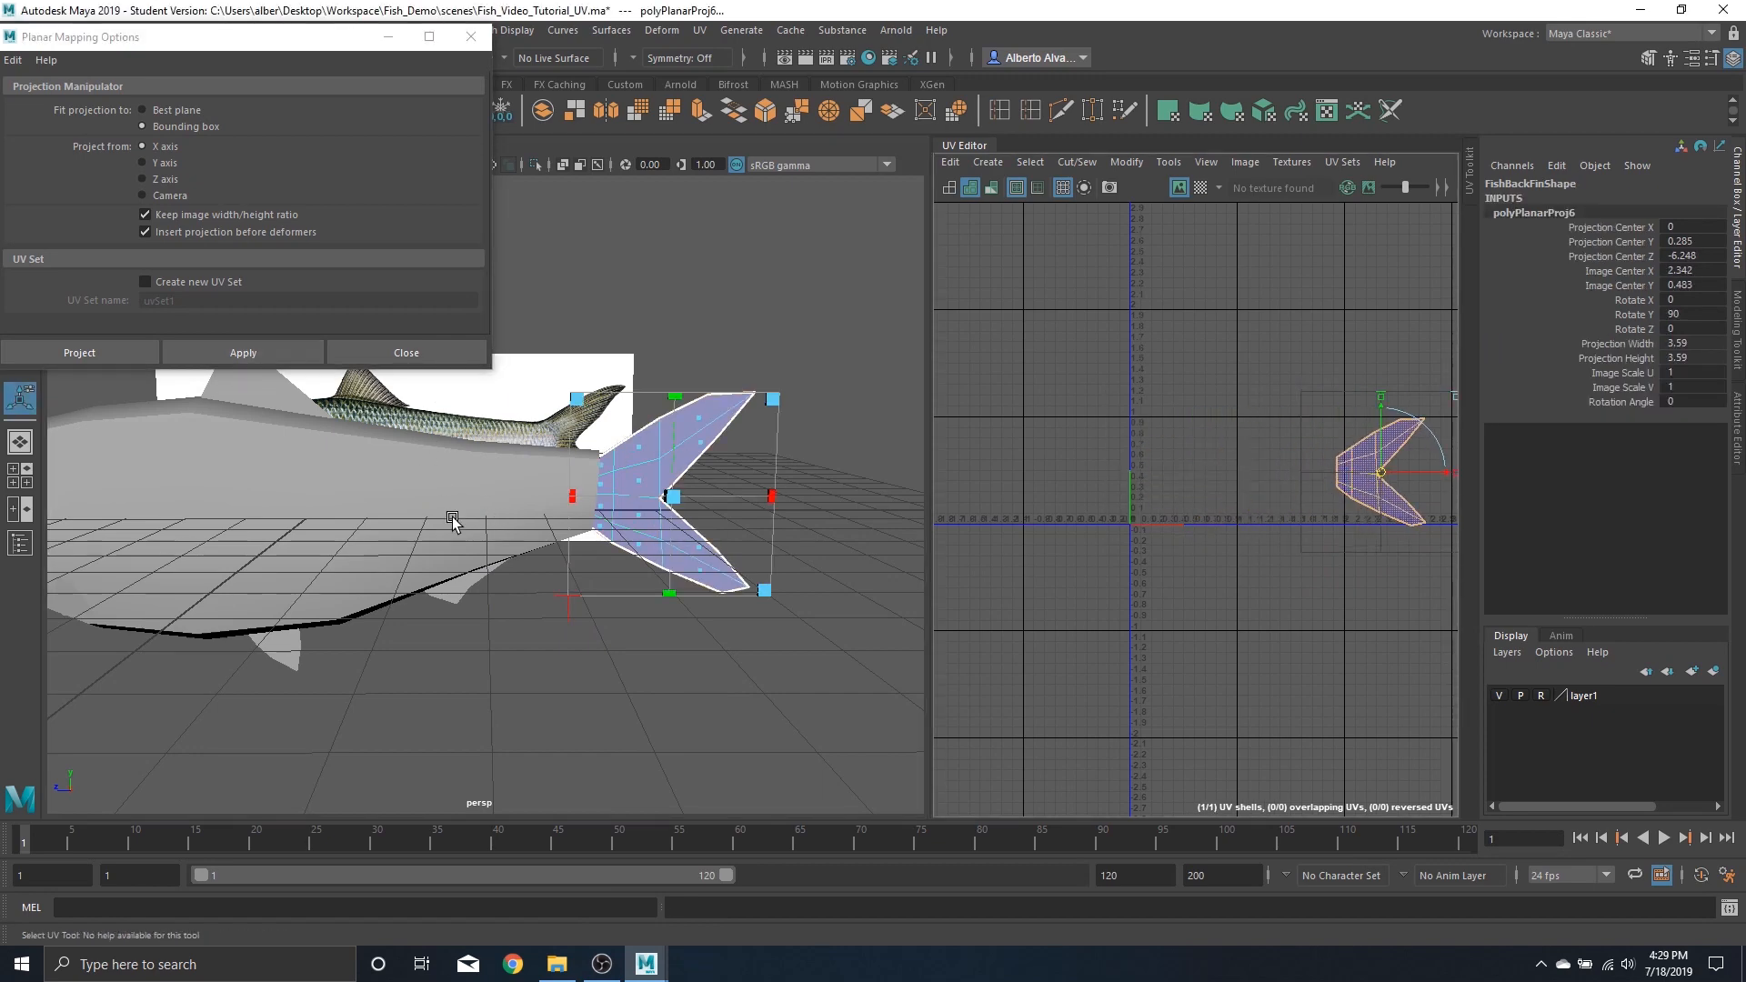
Planar-project the left side fin along the X axis
{"action": "middle_click_drag", "start_coordinate": [451, 518], "coordinate": [872, 492], "text": "alt"}
{"action": "left_click_drag", "start_coordinate": [530, 569], "coordinate": [547, 561], "text": "alt"}
{"action": "right_click_drag", "start_coordinate": [547, 561], "coordinate": [547, 608]}
{"action": "right_click_drag", "start_coordinate": [543, 546], "coordinate": [627, 434]}
{"action": "left_click", "coordinate": [552, 582]}
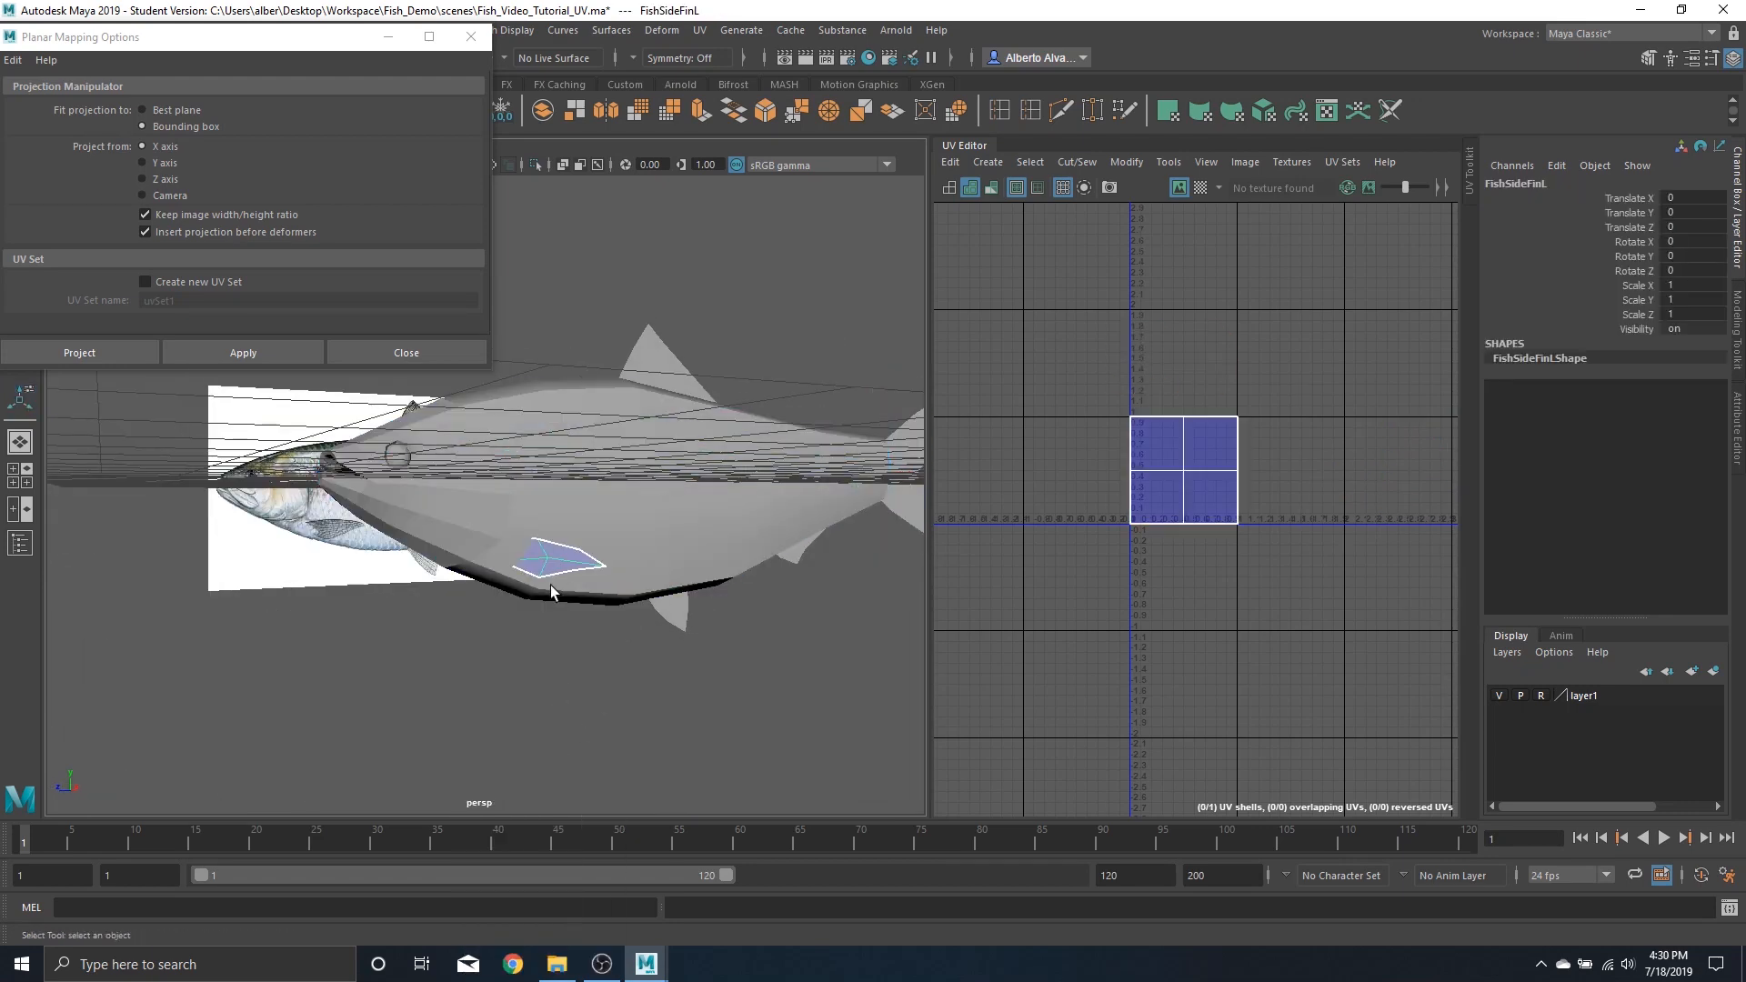
{"action": "left_click", "coordinate": [242, 353]}
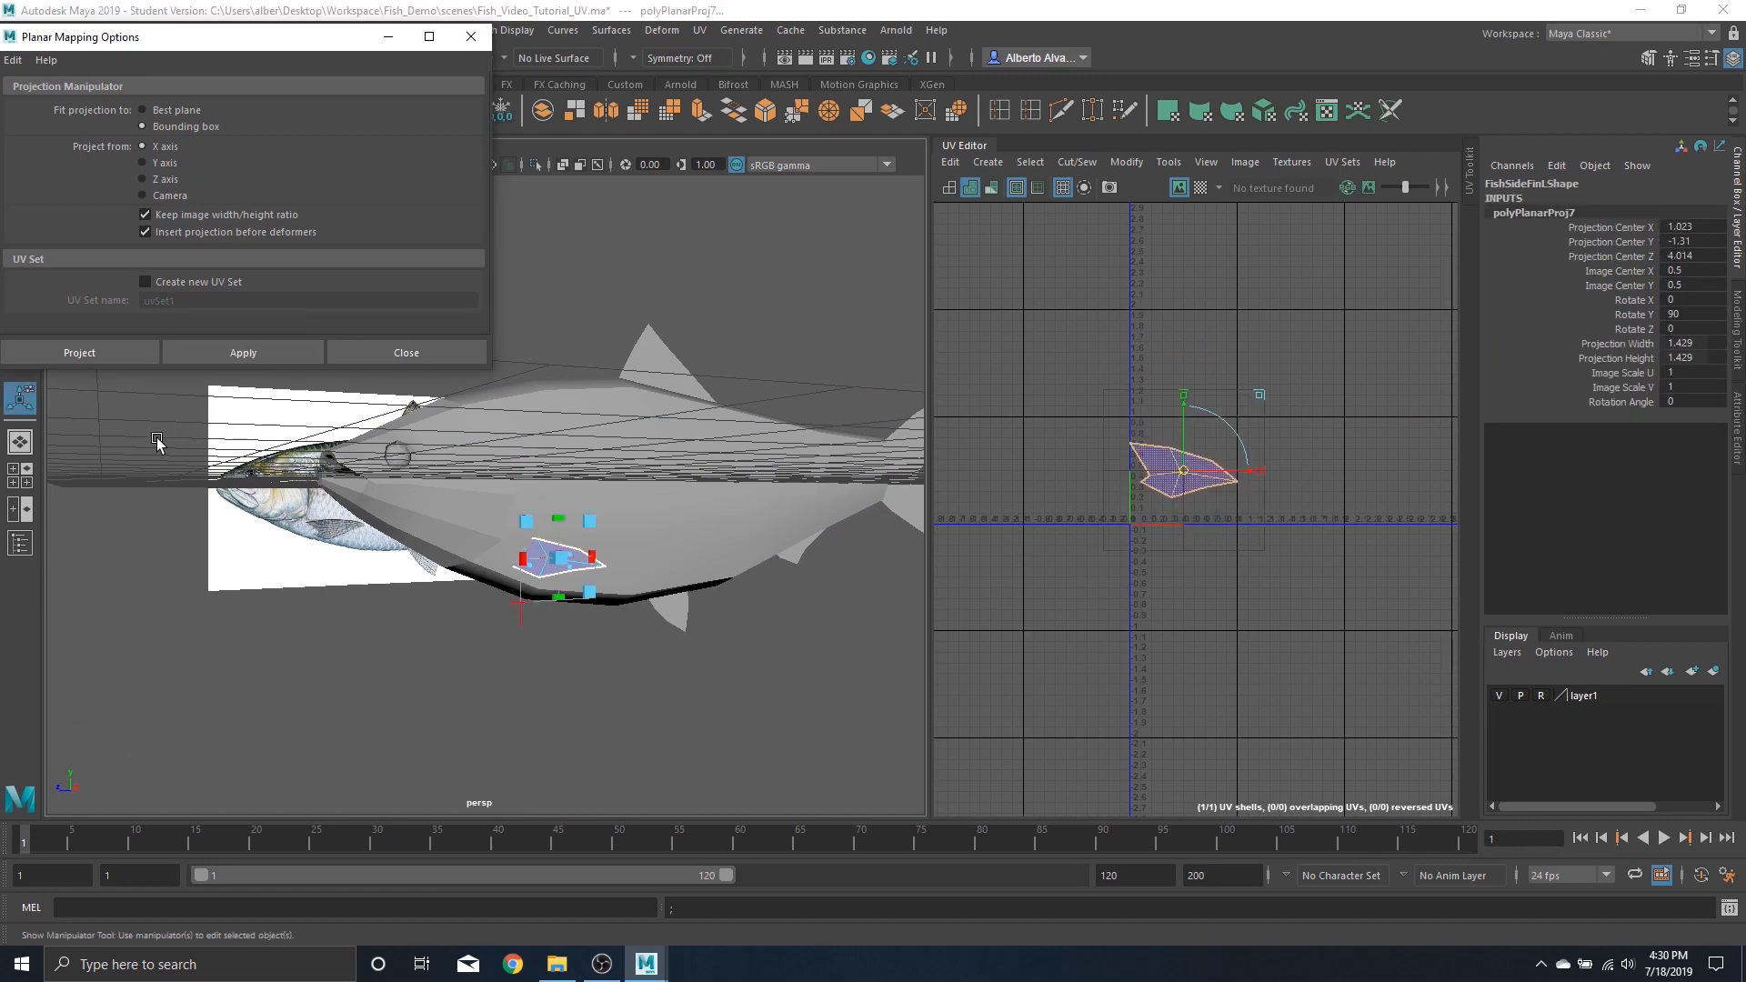
Select the left side fin's UV shell and unfold it
{"action": "mouse_move", "coordinate": [625, 588]}
{"action": "left_mouse_down", "text": "alt"}
{"action": "mouse_move", "coordinate": [710, 601]}
{"action": "mouse_move", "coordinate": [651, 607]}
{"action": "left_mouse_up", "text": "alt"}
{"action": "scroll", "coordinate": [1191, 475], "scroll_direction": "up", "scroll_amount": 4}
{"action": "right_click_drag", "start_coordinate": [1189, 478], "coordinate": [1283, 496]}
{"action": "left_click", "coordinate": [1164, 474]}
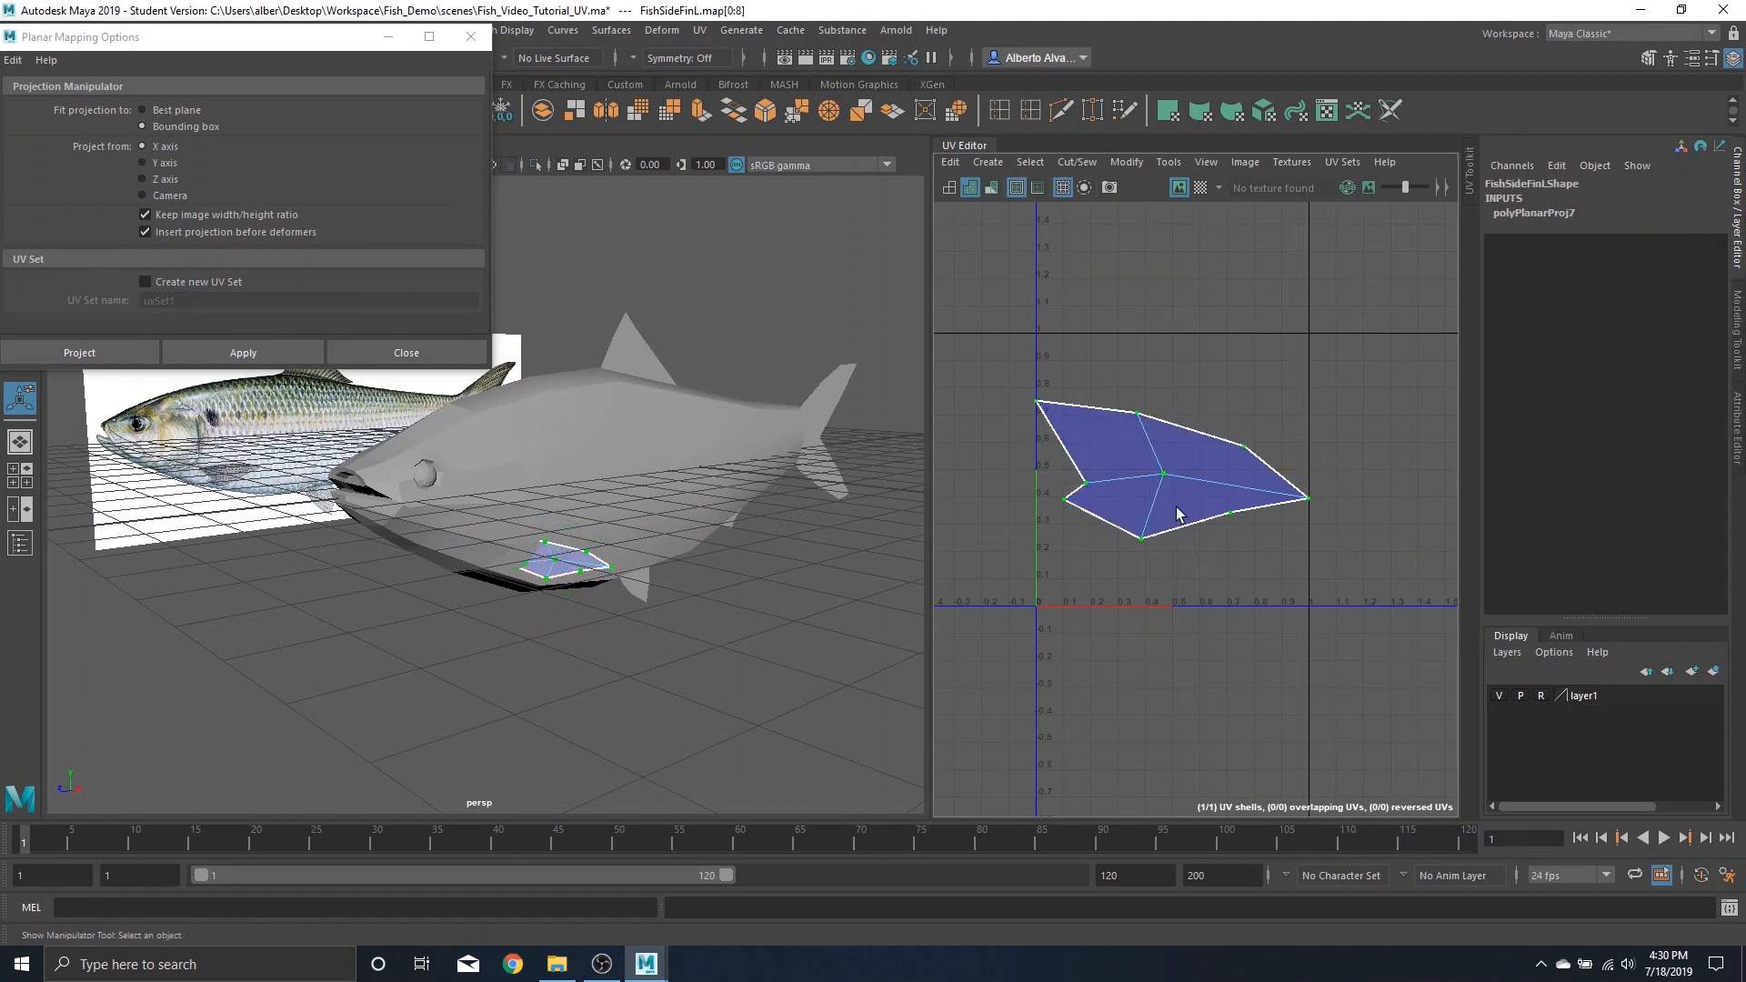
{"action": "right_click_drag", "start_coordinate": [1175, 489], "coordinate": [1037, 511], "text": "shift"}
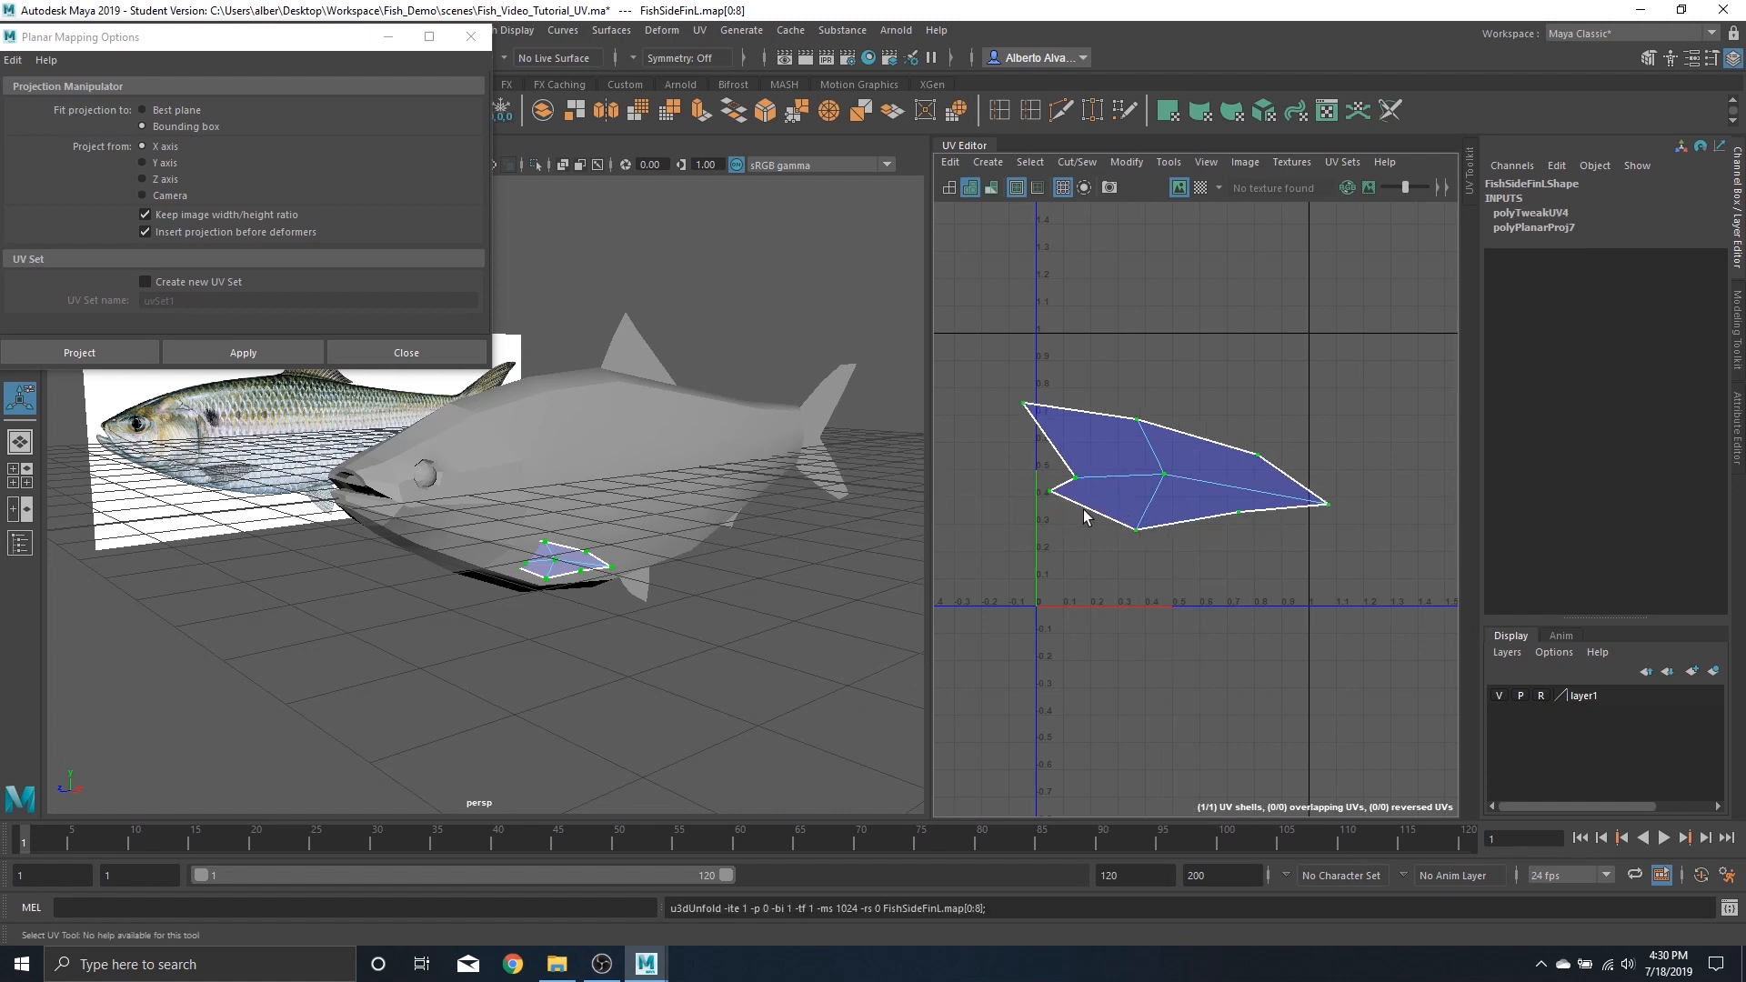
Move the left side fin's UV shell to the left, outside the 0–1 UV space
{"action": "scroll", "coordinate": [1105, 559], "scroll_direction": "down", "scroll_amount": 5}
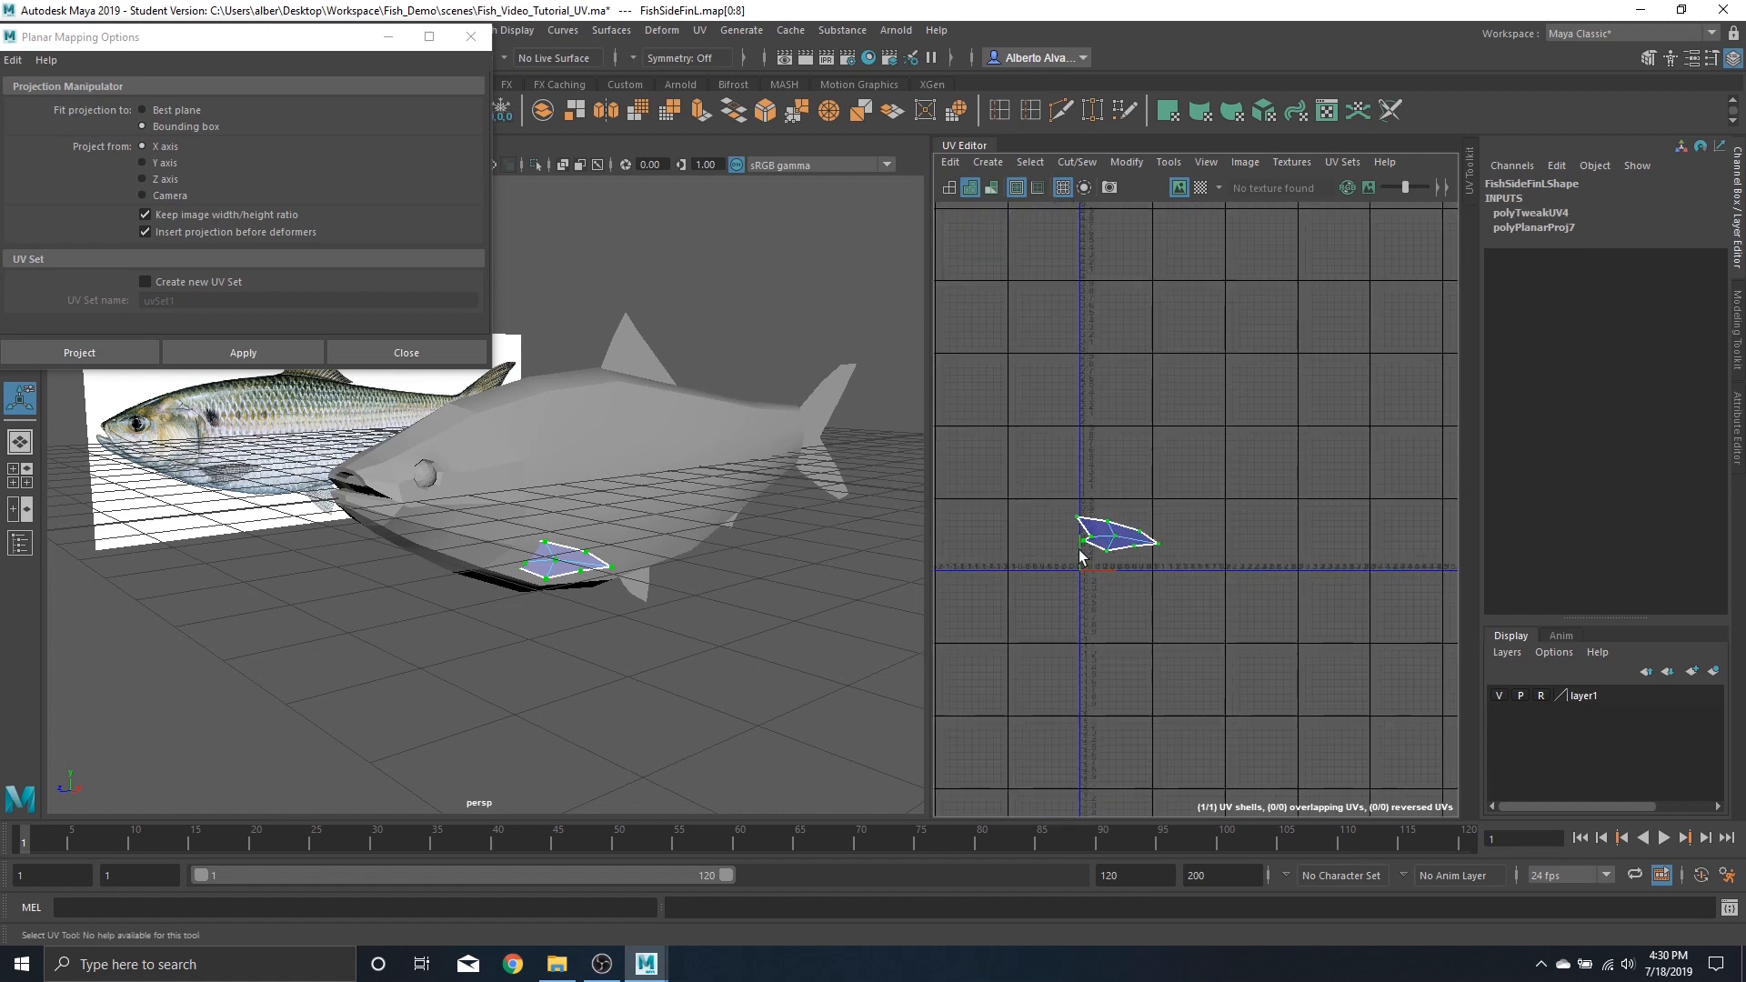
{"action": "key", "text": "w"}
{"action": "left_click_drag", "start_coordinate": [1111, 541], "coordinate": [980, 479]}
{"action": "middle_click_drag", "start_coordinate": [1018, 561], "coordinate": [1034, 570], "text": "alt"}
Planar-project the right side fin along the X axis
{"action": "left_click_drag", "start_coordinate": [447, 552], "coordinate": [595, 556], "text": "alt"}
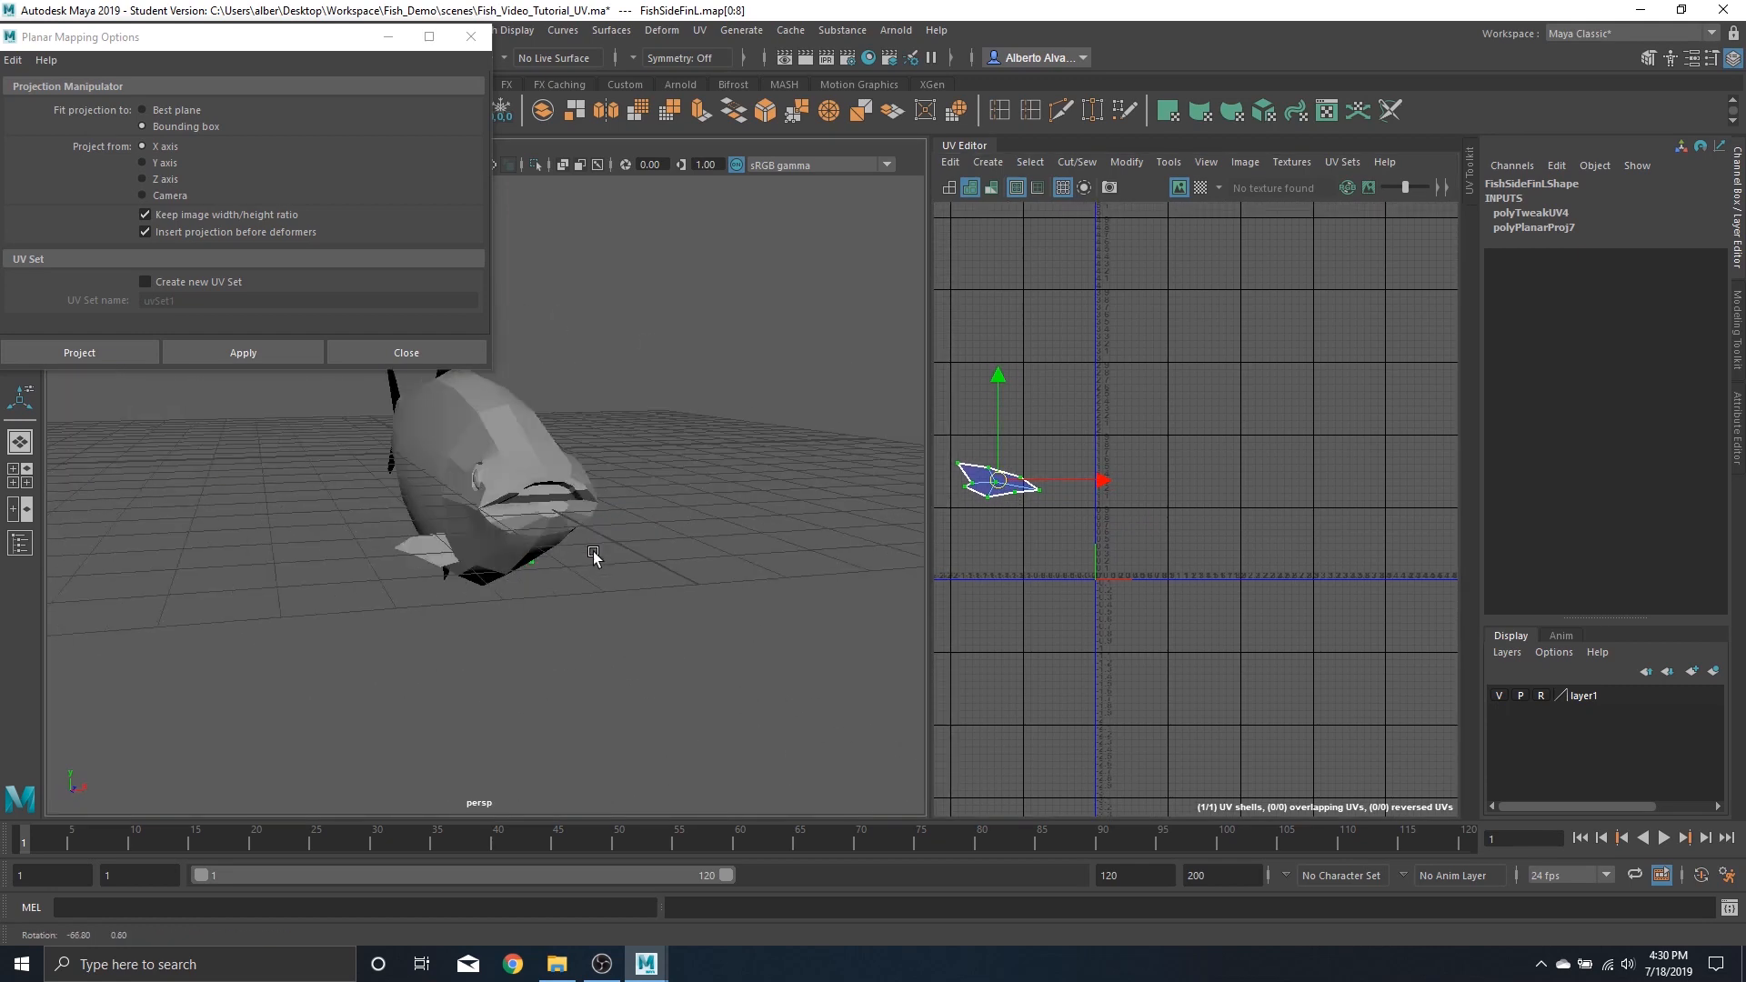
{"action": "right_click_drag", "start_coordinate": [434, 550], "coordinate": [524, 442]}
{"action": "left_click", "coordinate": [416, 550]}
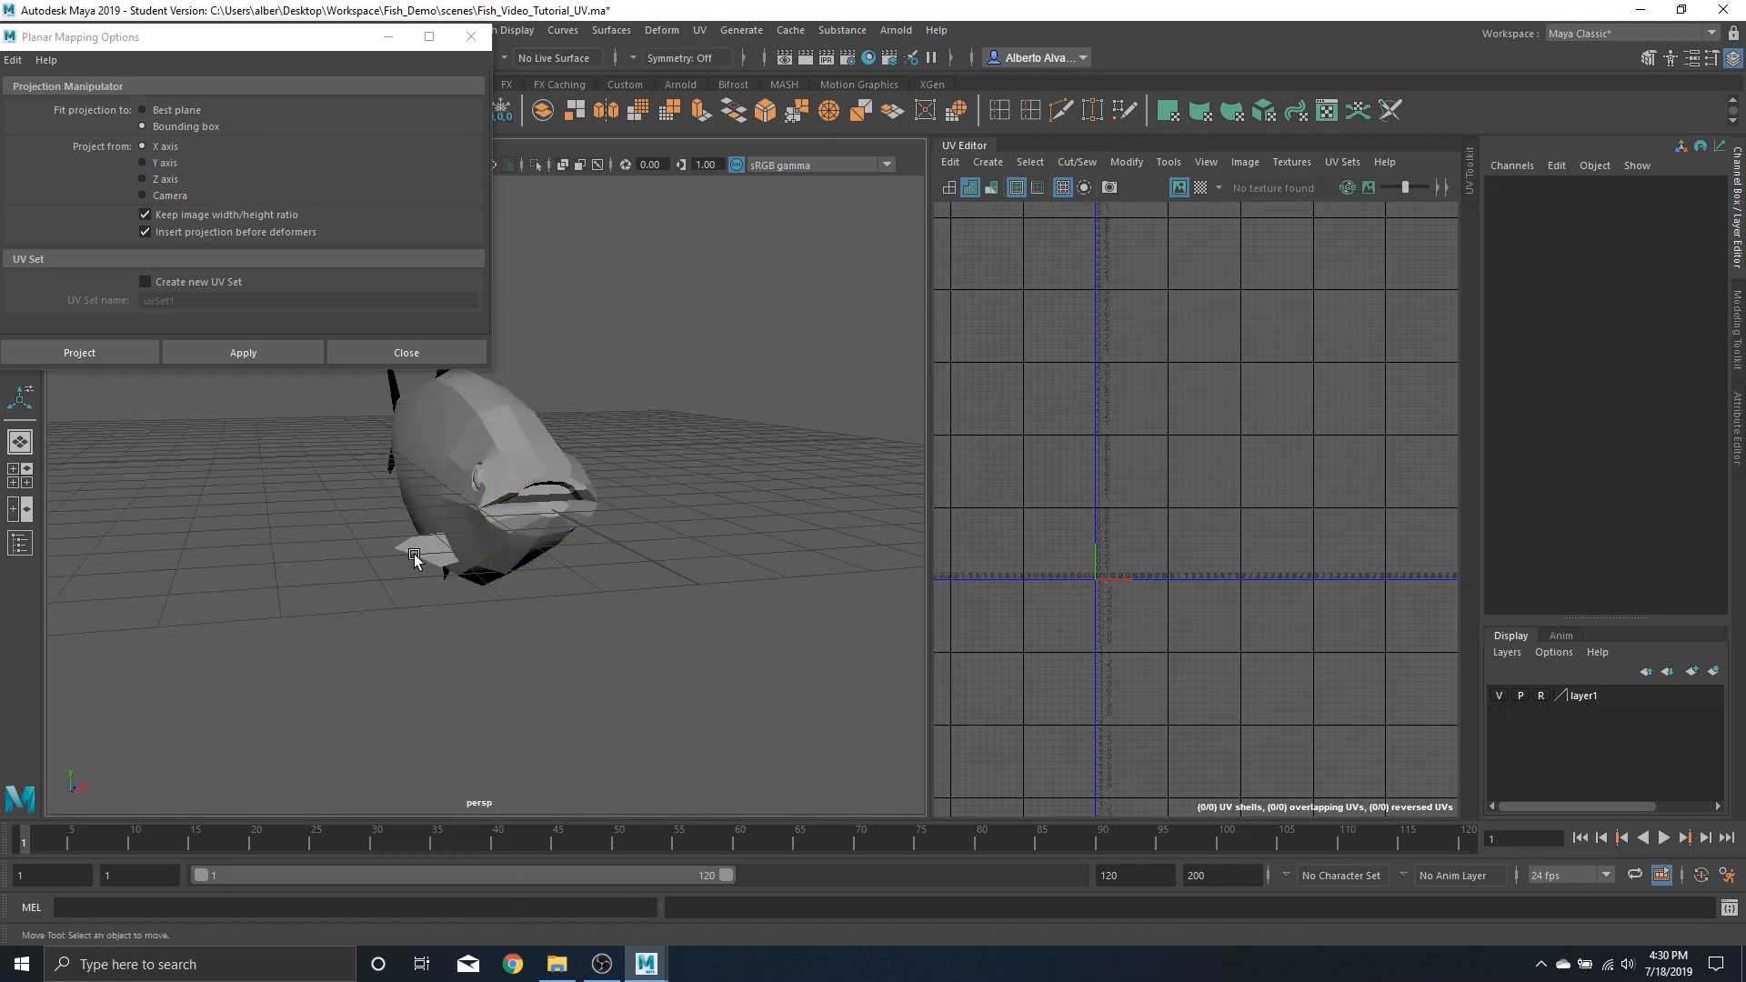
{"action": "left_click", "coordinate": [267, 358]}
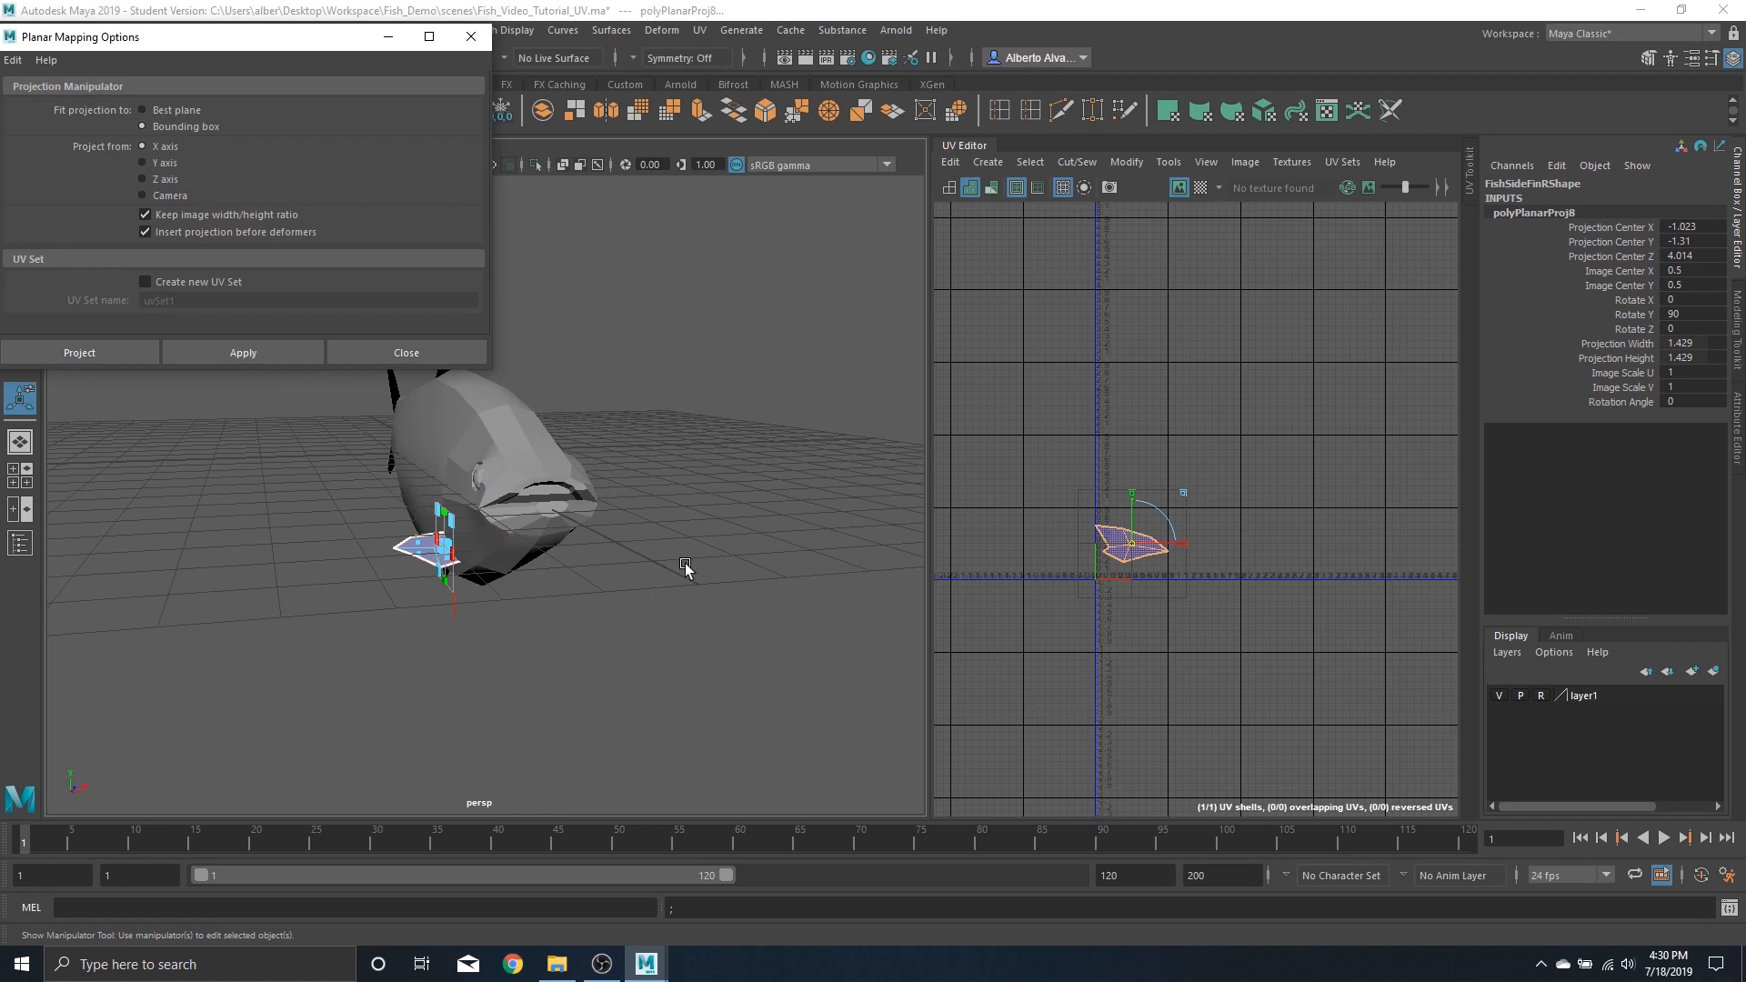
Unfold the right side fin's UV shell
{"action": "right_click_drag", "start_coordinate": [1121, 546], "coordinate": [957, 565]}
{"action": "left_click", "coordinate": [1143, 550]}
{"action": "right_click_drag", "start_coordinate": [1130, 538], "coordinate": [946, 508], "text": "shift"}
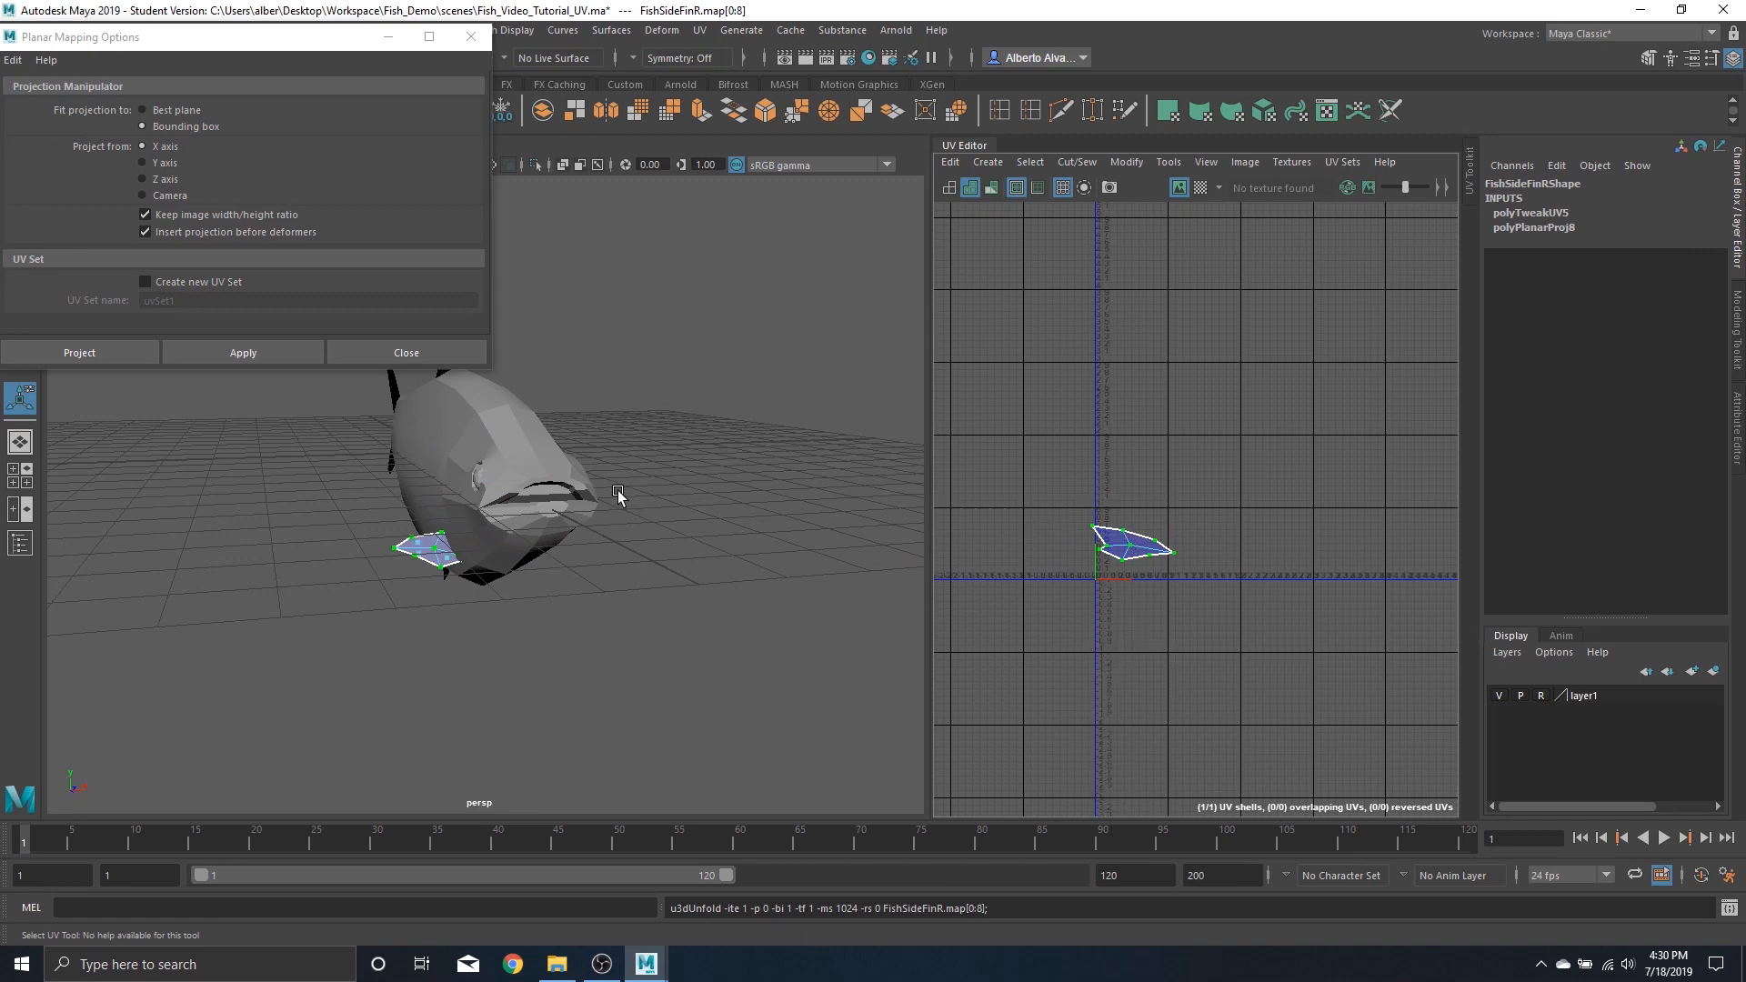
{"action": "left_click_drag", "start_coordinate": [619, 496], "coordinate": [574, 573], "text": "alt"}
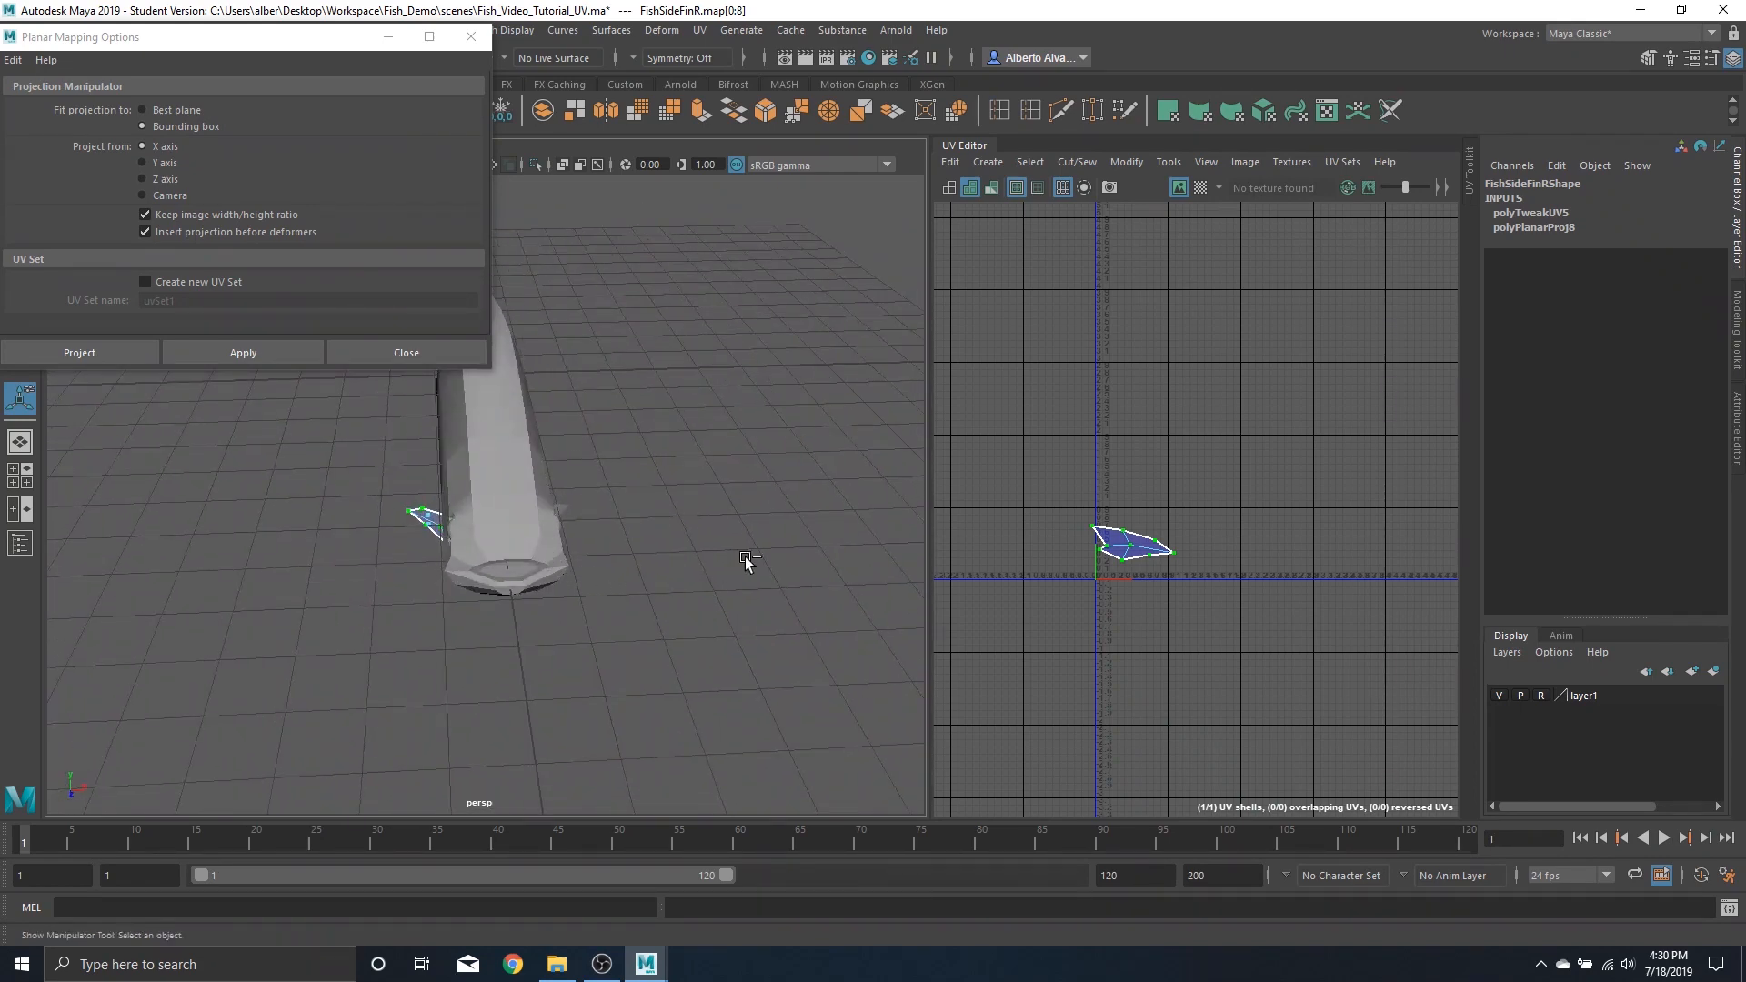
Undo the unfold and the right side fin's planar projection
{"action": "key", "text": "ctrl+z"}
{"action": "key", "text": "ctrl+z"}
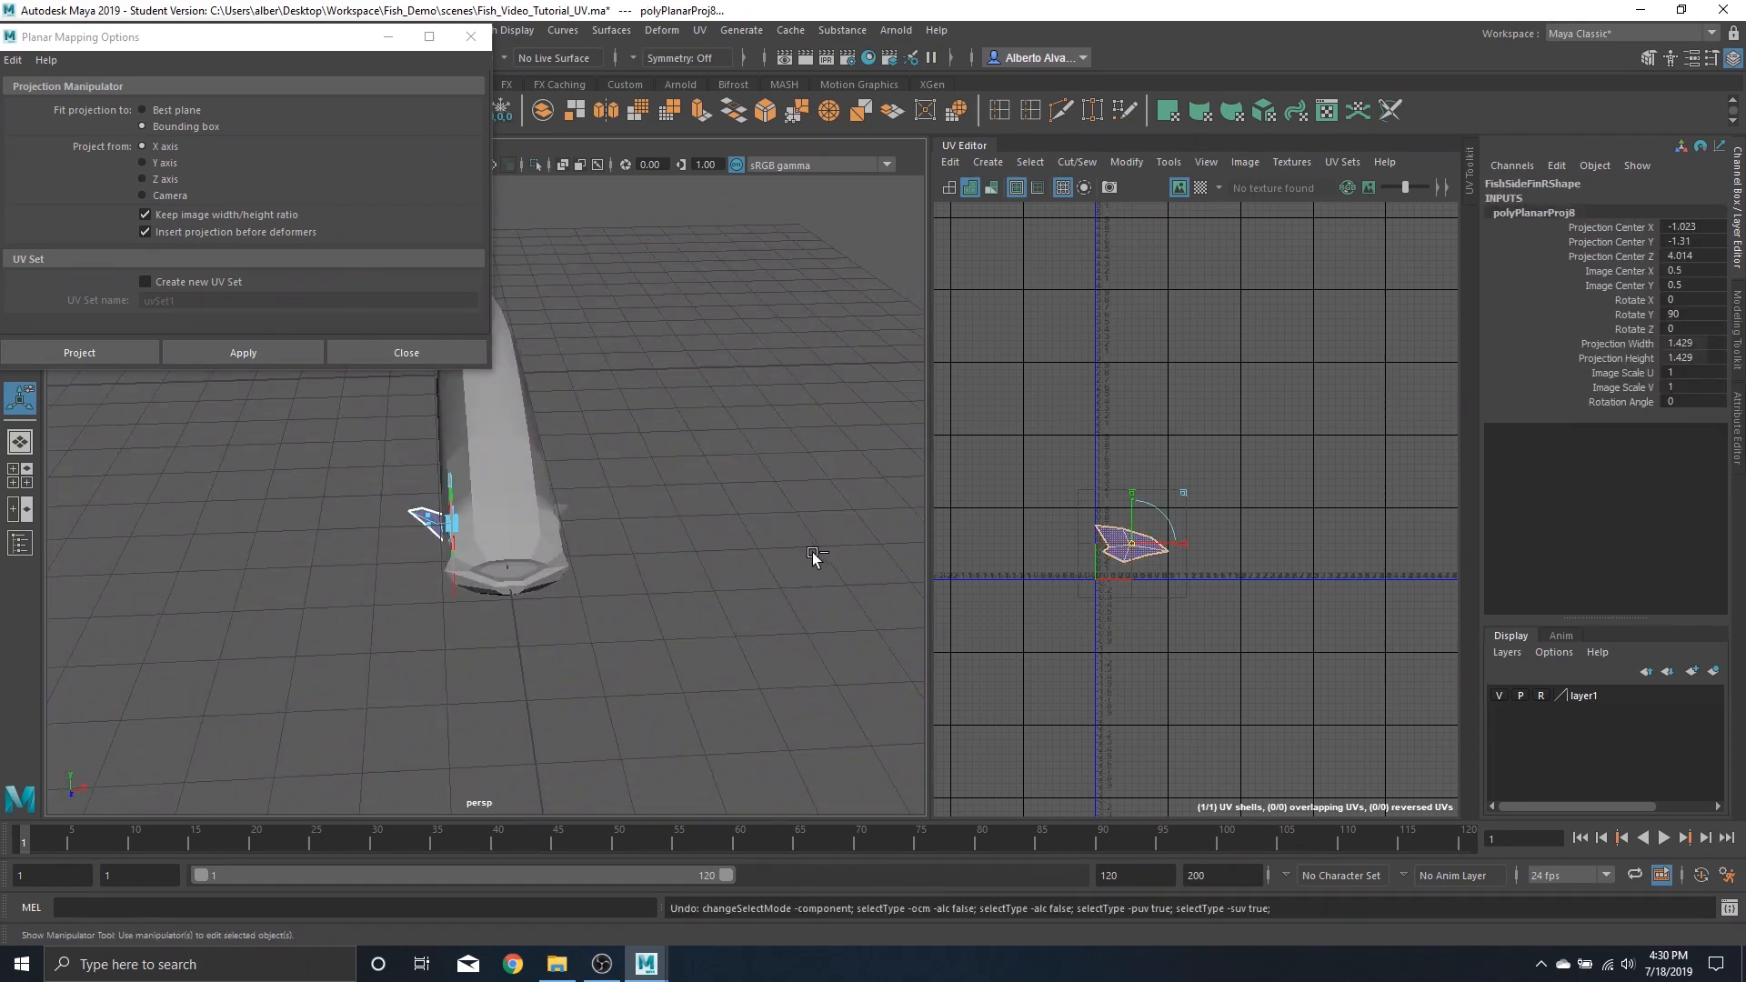
{"action": "key", "text": "ctrl+z"}
Unfold the right side fin's UVs and move the shell to the lower left outside UV space
{"action": "left_click_drag", "start_coordinate": [641, 504], "coordinate": [489, 559], "text": "alt"}
{"action": "right_click_drag", "start_coordinate": [405, 513], "coordinate": [467, 596]}
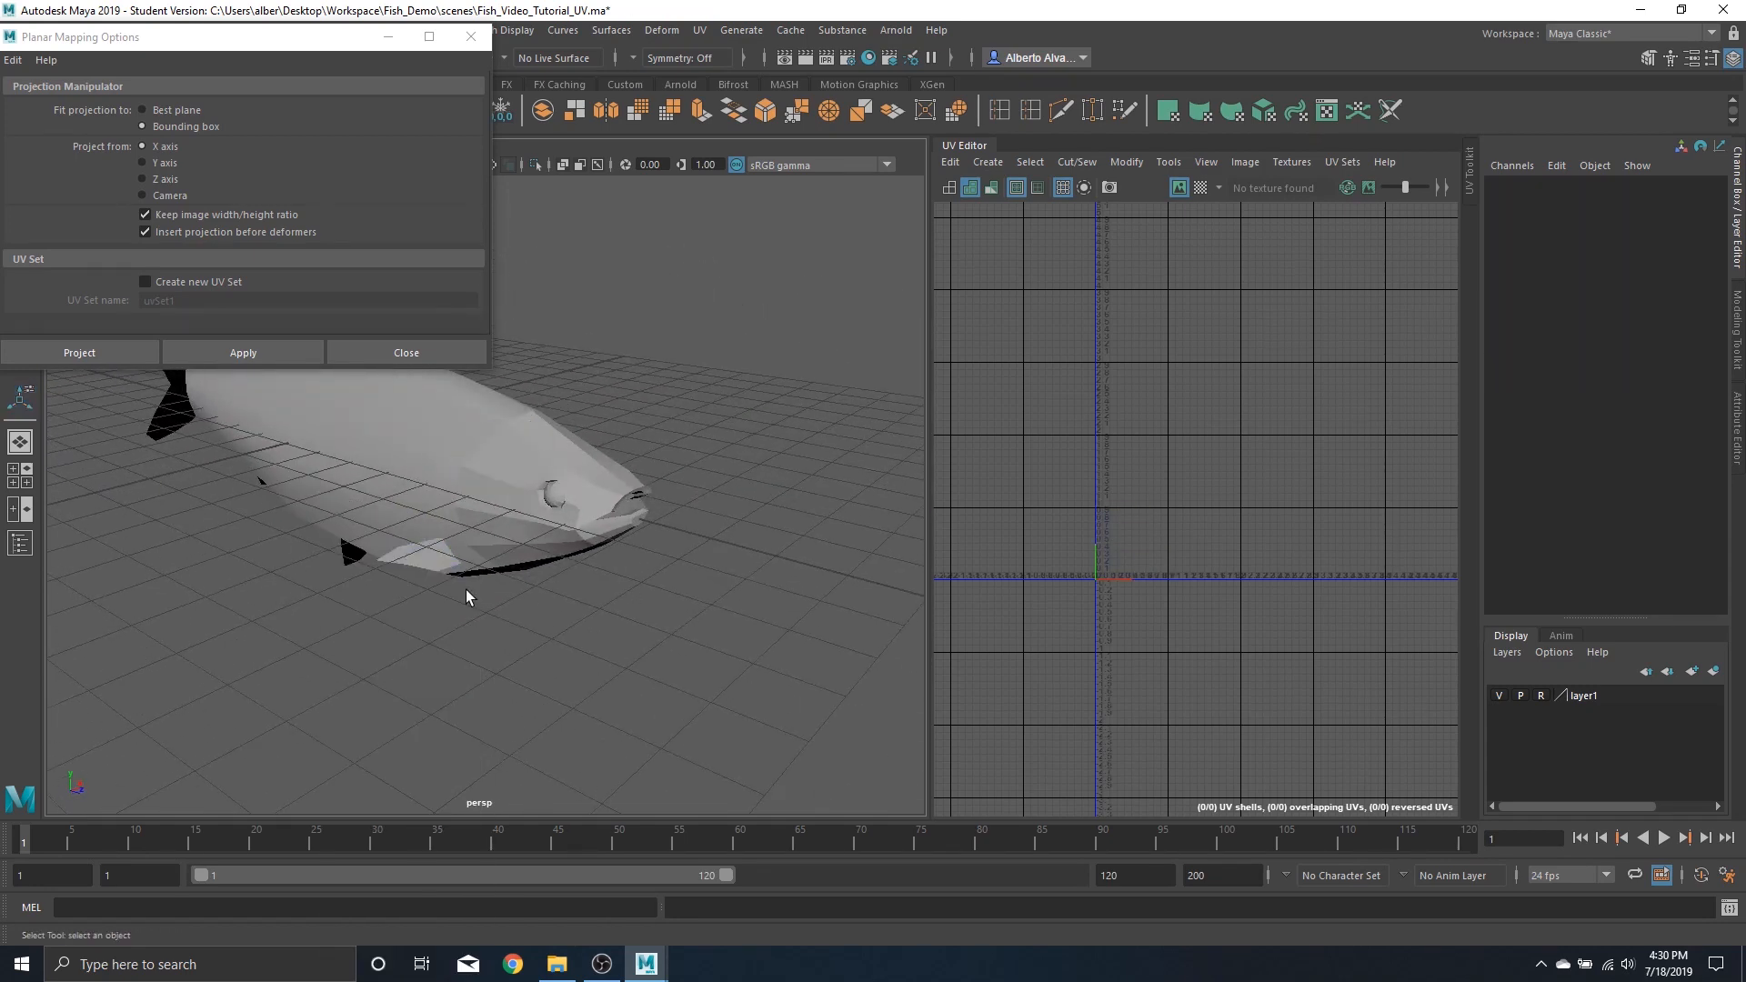
{"action": "left_click", "coordinate": [412, 560]}
{"action": "right_click_drag", "start_coordinate": [1125, 538], "coordinate": [1042, 550]}
{"action": "double_click", "coordinate": [1088, 535]}
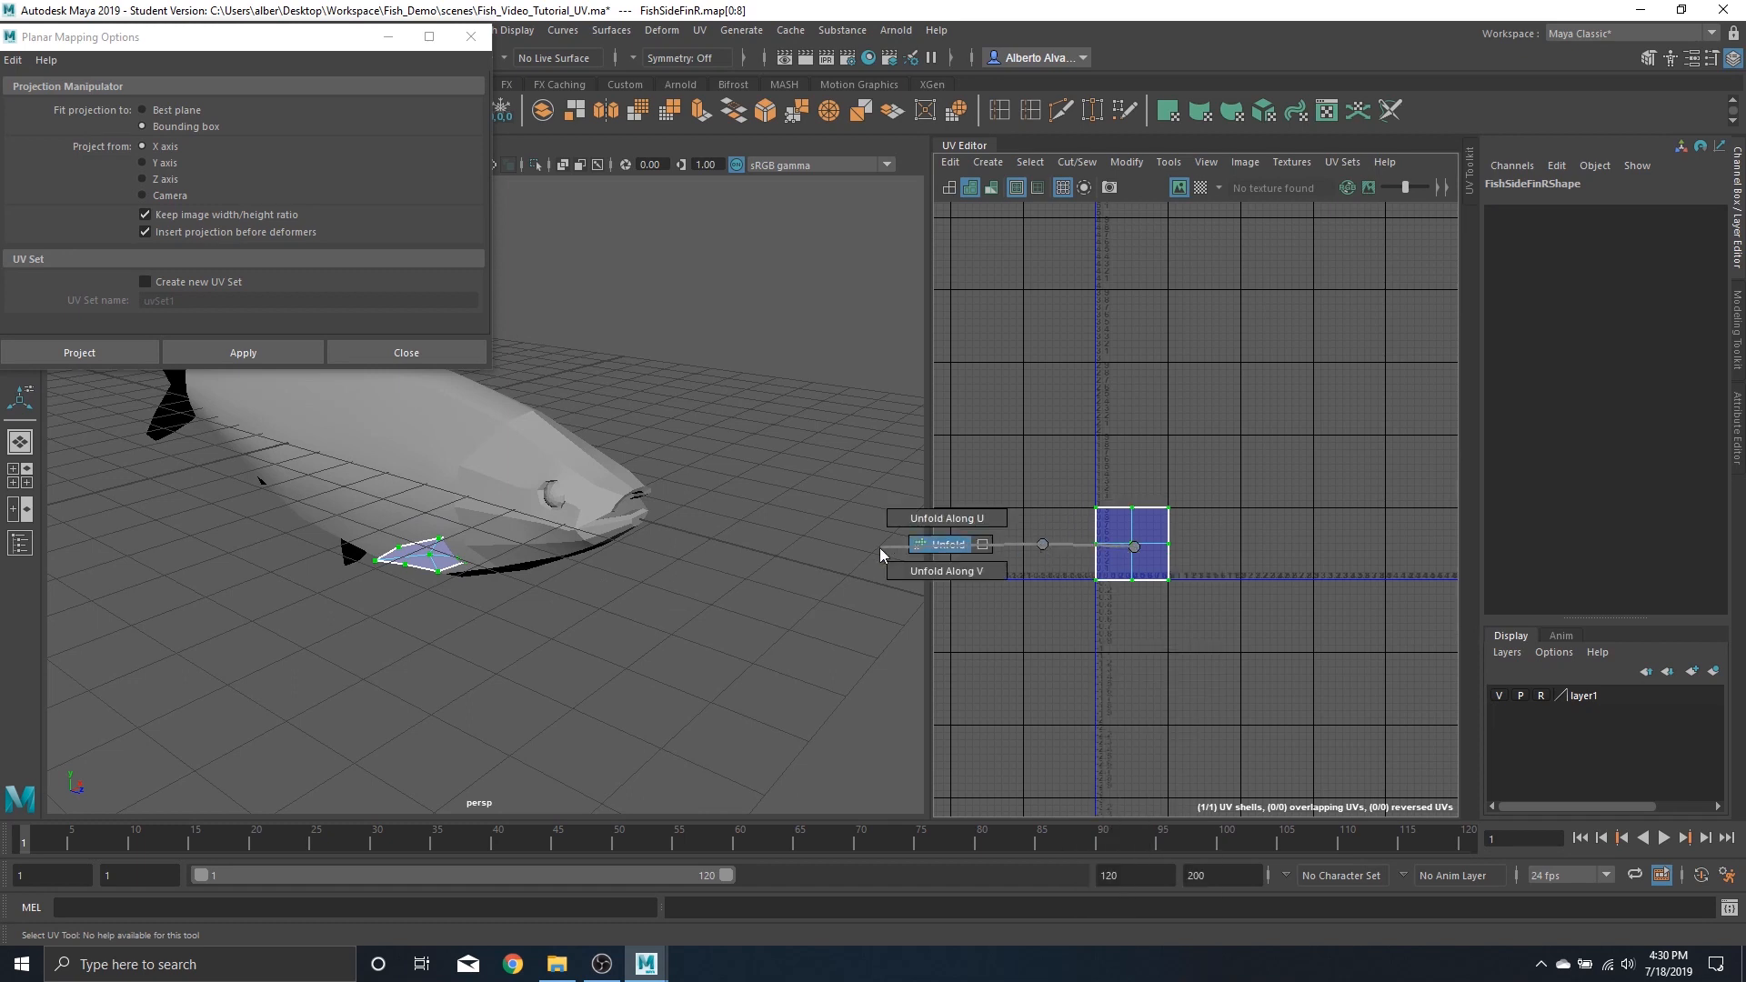
{"action": "right_click_drag", "start_coordinate": [880, 553], "coordinate": [880, 553], "text": "shift"}
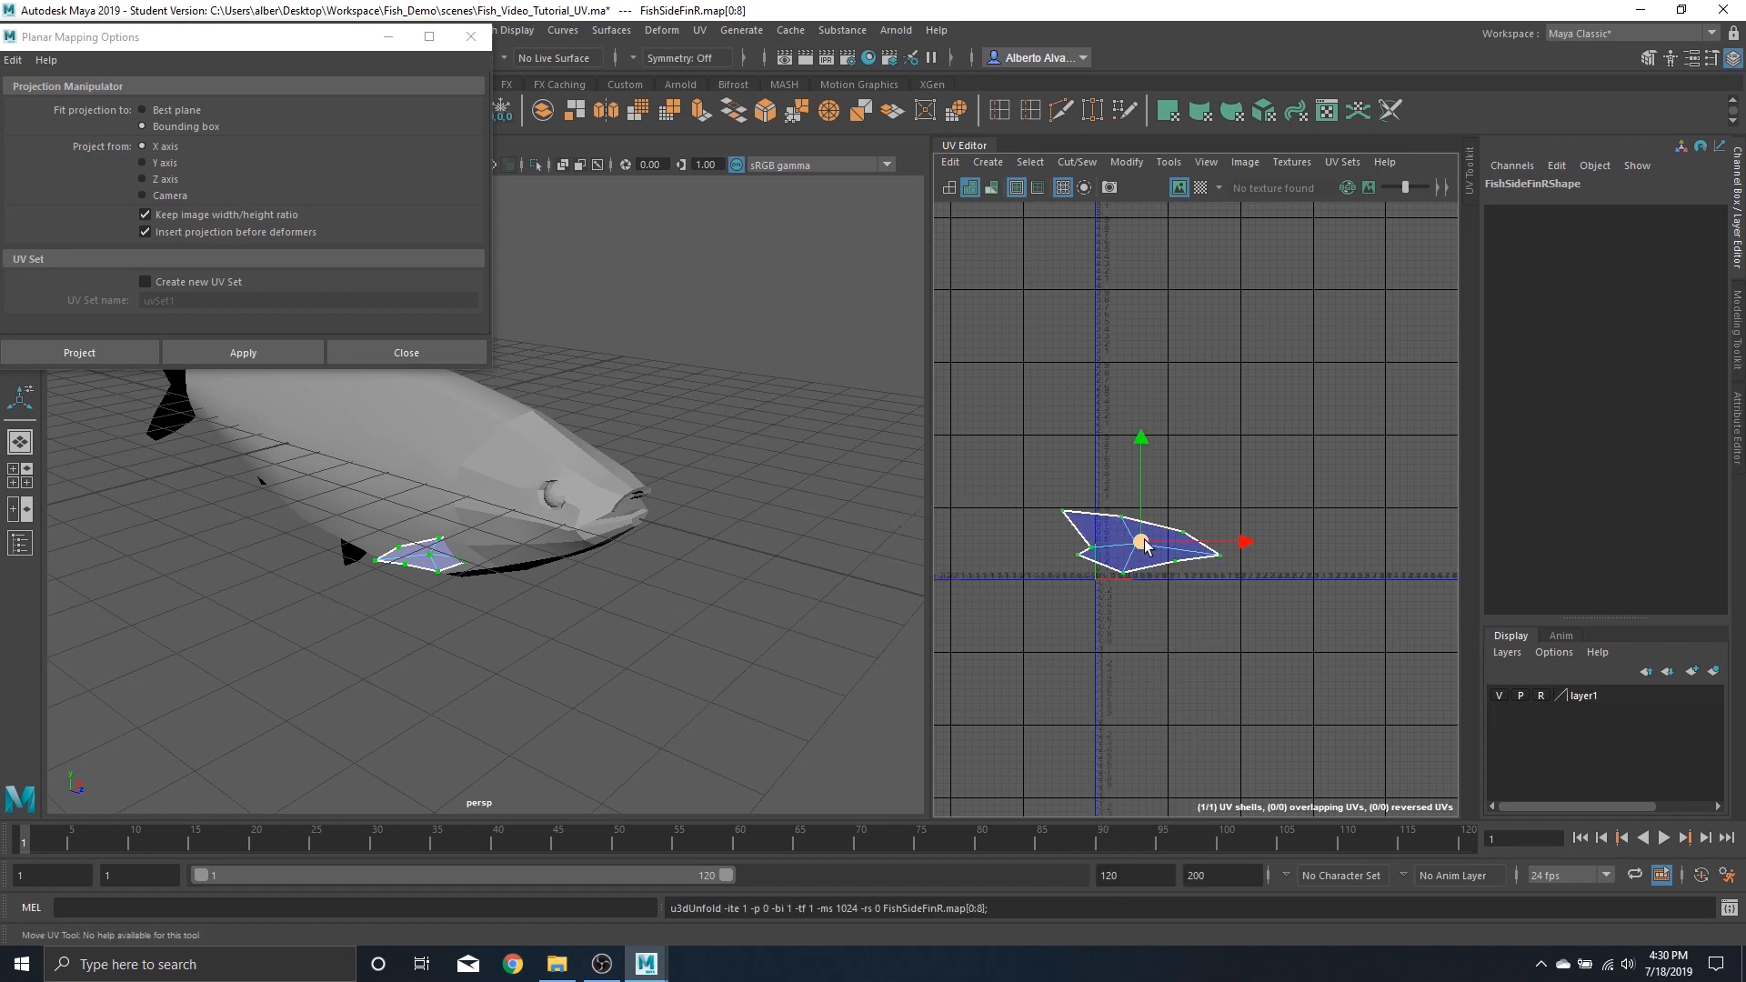
{"action": "left_click_drag", "start_coordinate": [1145, 544], "coordinate": [955, 750]}
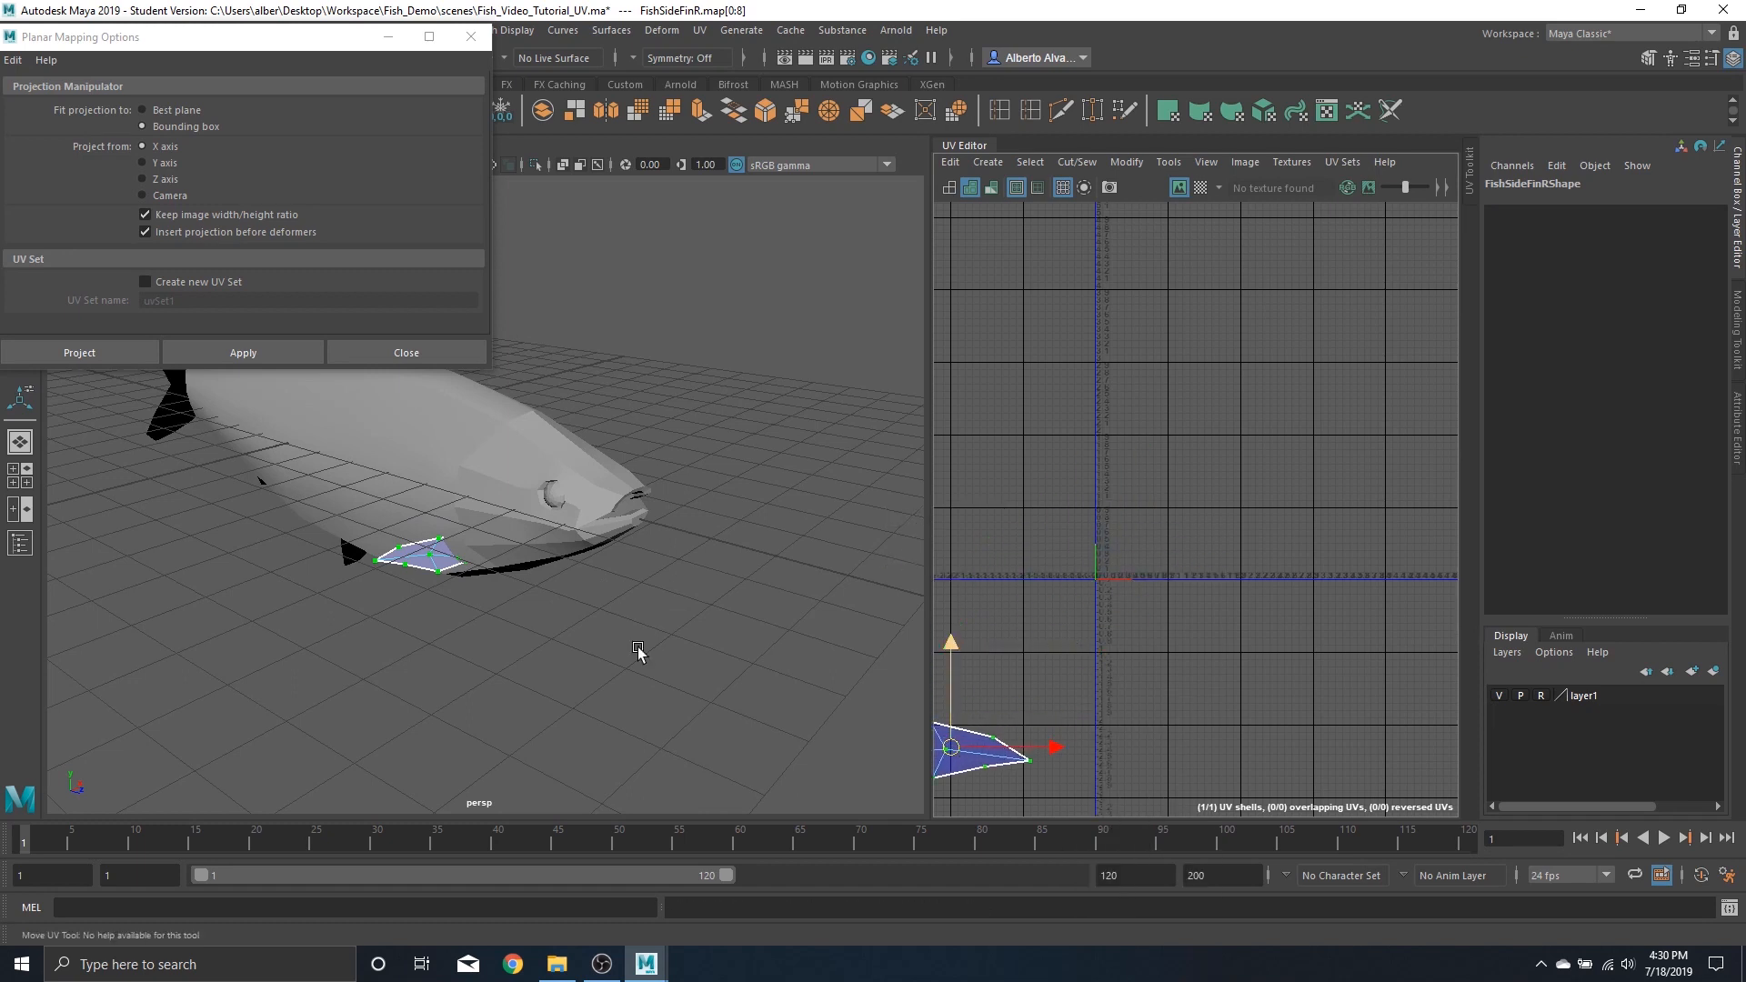
Select the fish's left eye and isolate it in the viewport
{"action": "left_click_drag", "start_coordinate": [707, 509], "coordinate": [445, 387], "text": "alt"}
{"action": "middle_click_drag", "start_coordinate": [534, 521], "coordinate": [568, 569], "text": "alt"}
{"action": "left_click", "coordinate": [565, 581]}
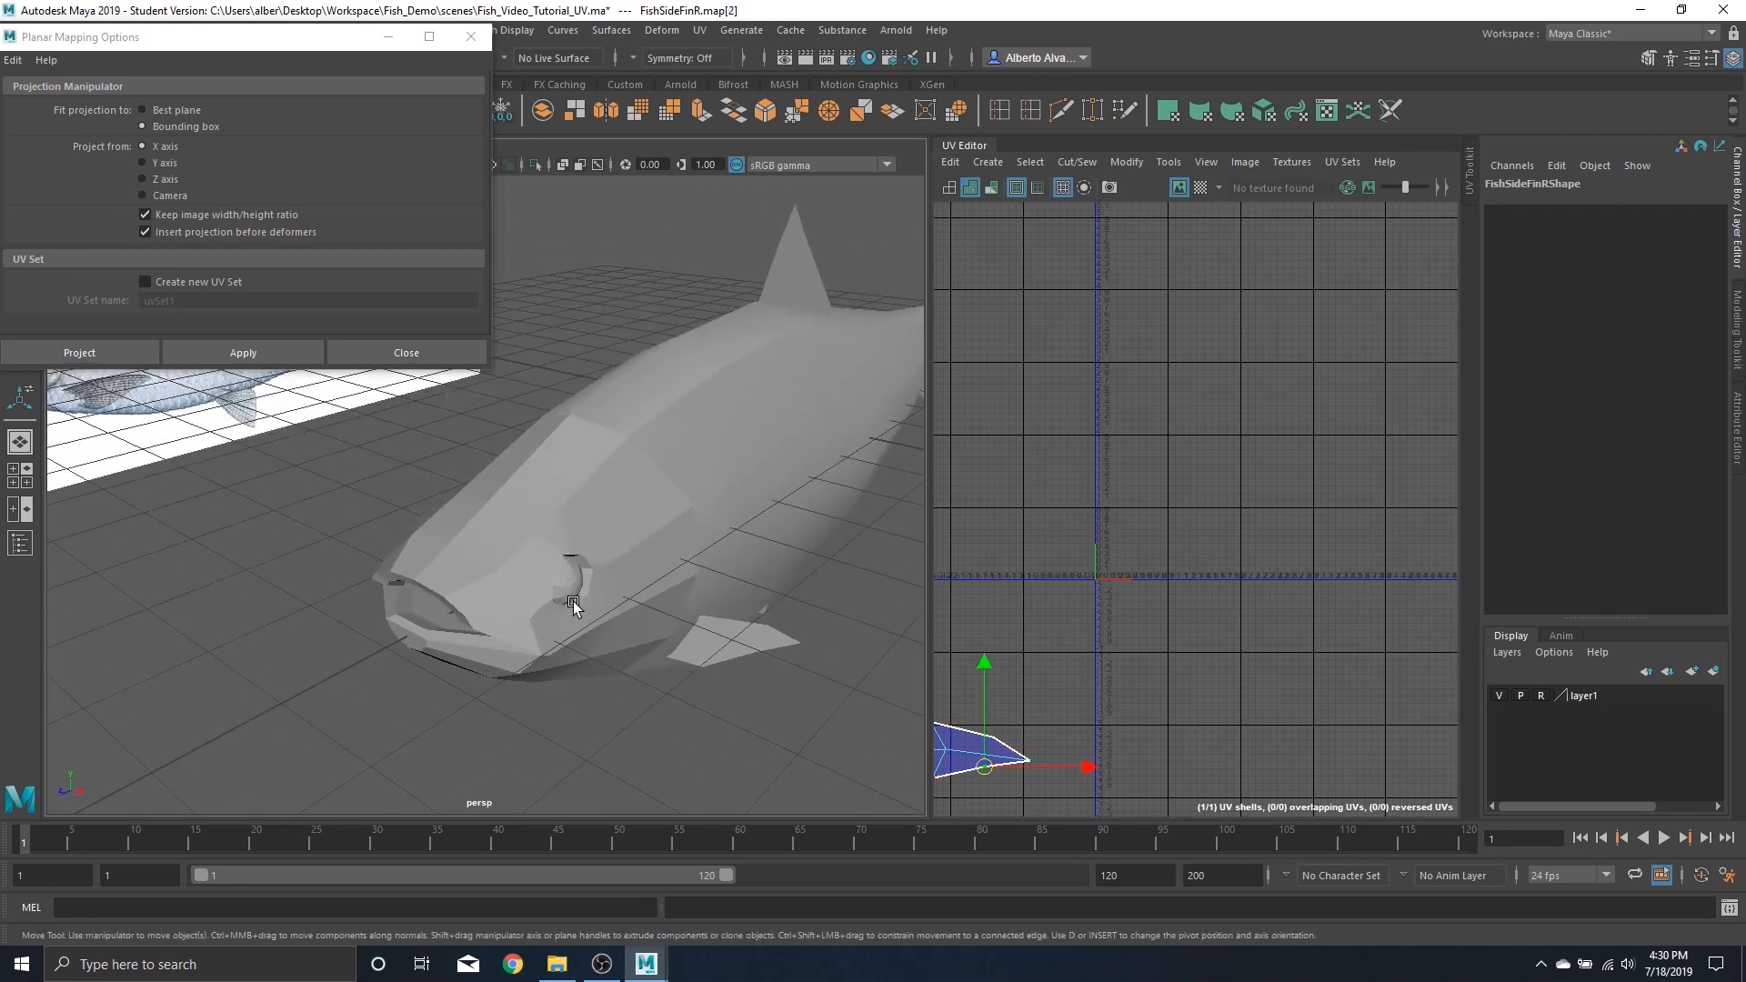
{"action": "right_click_drag", "start_coordinate": [576, 463], "coordinate": [669, 438]}
{"action": "left_click", "coordinate": [612, 303]}
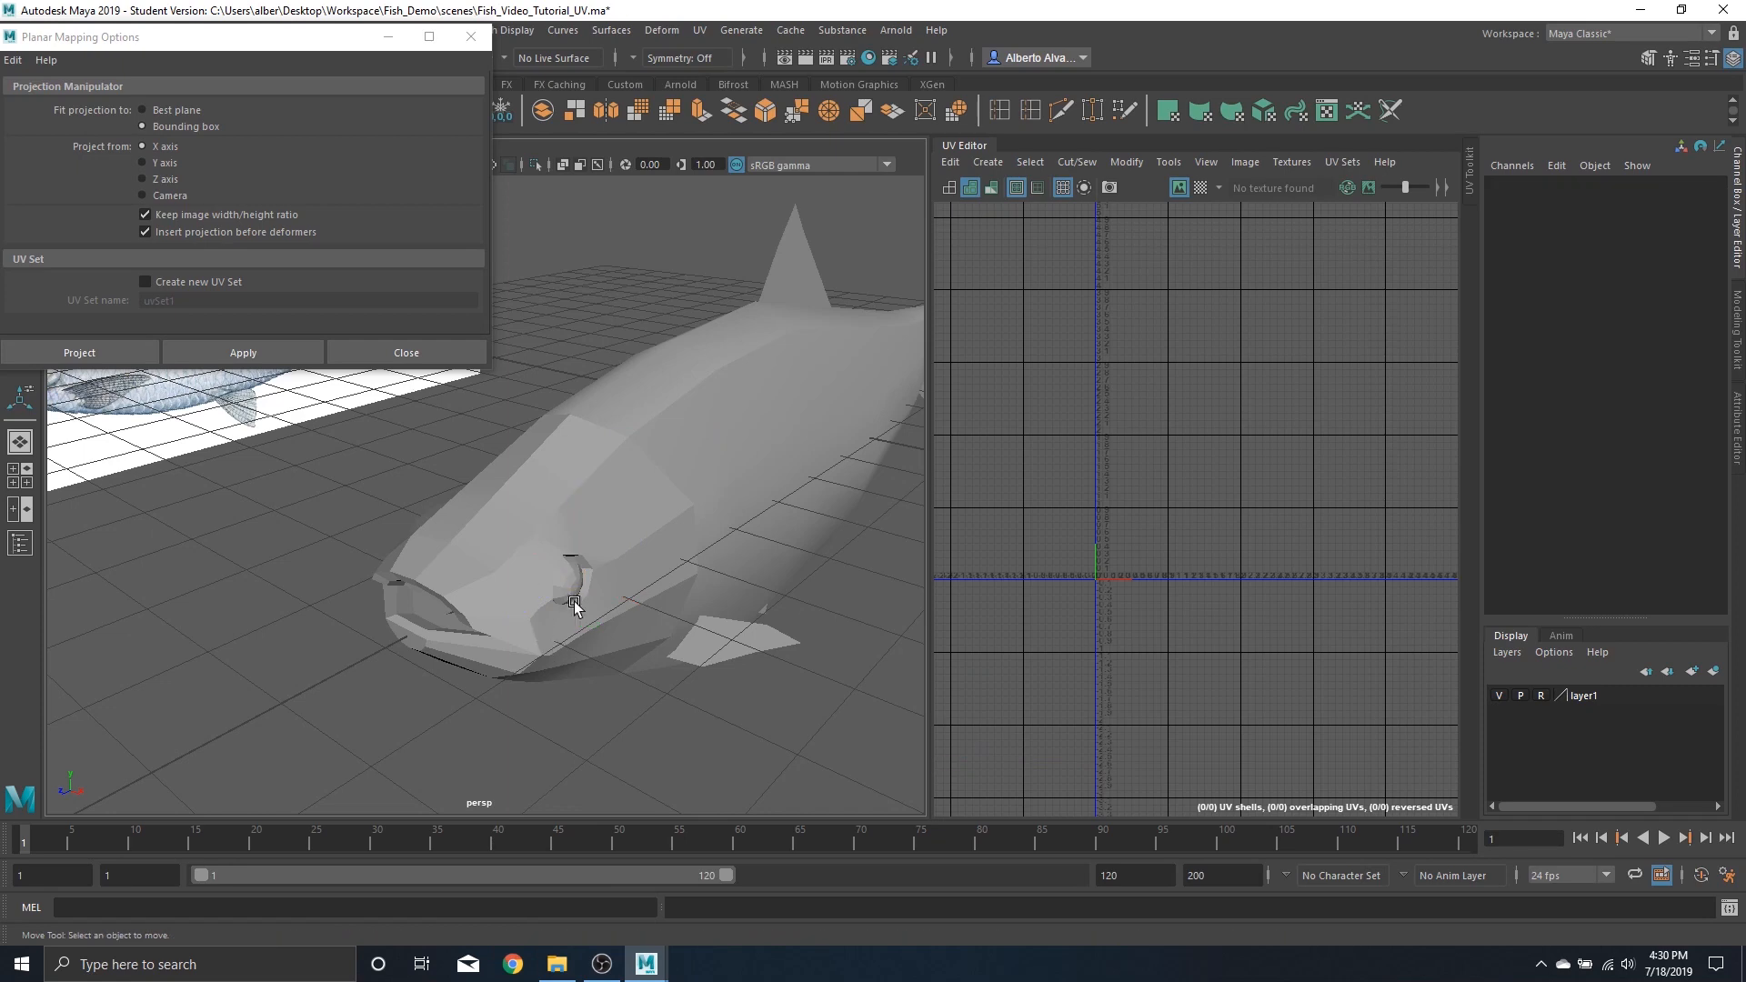
{"action": "left_click", "coordinate": [576, 587]}
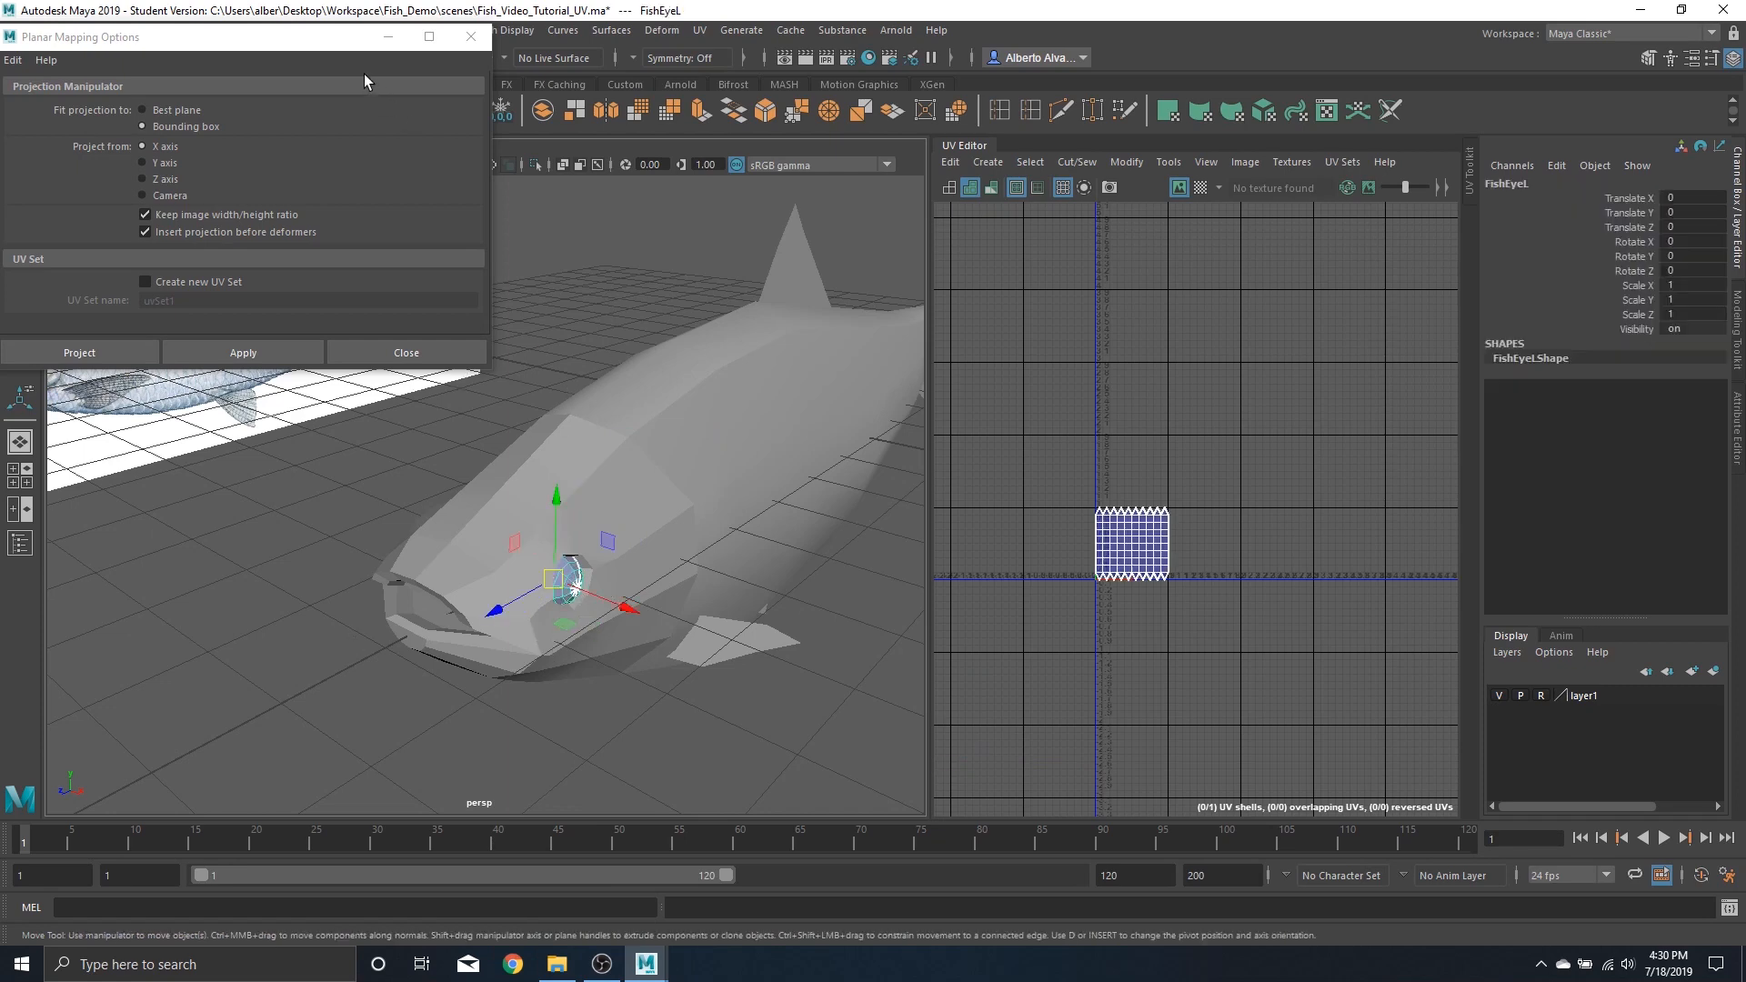
{"action": "left_click_drag", "start_coordinate": [607, 393], "coordinate": [549, 237], "text": "alt"}
{"action": "left_click", "coordinate": [384, 39]}
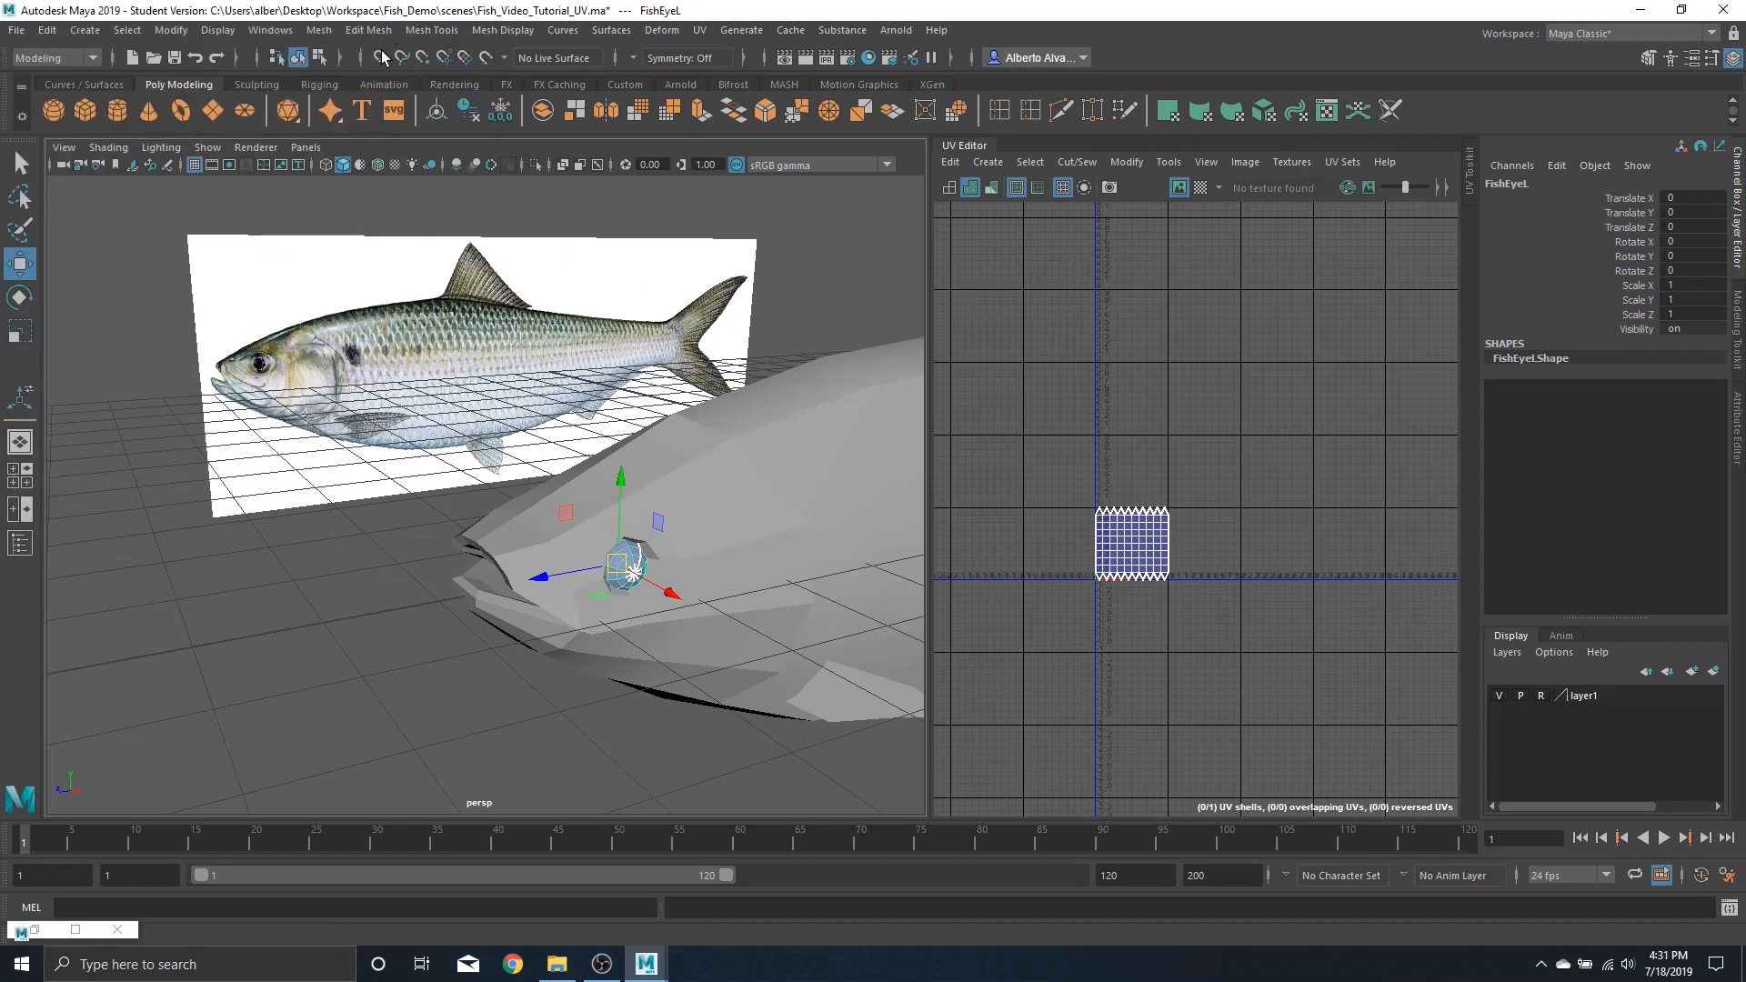
{"action": "left_click", "coordinate": [215, 155]}
{"action": "mouse_move", "coordinate": [233, 186]}
{"action": "left_click", "coordinate": [437, 193]}
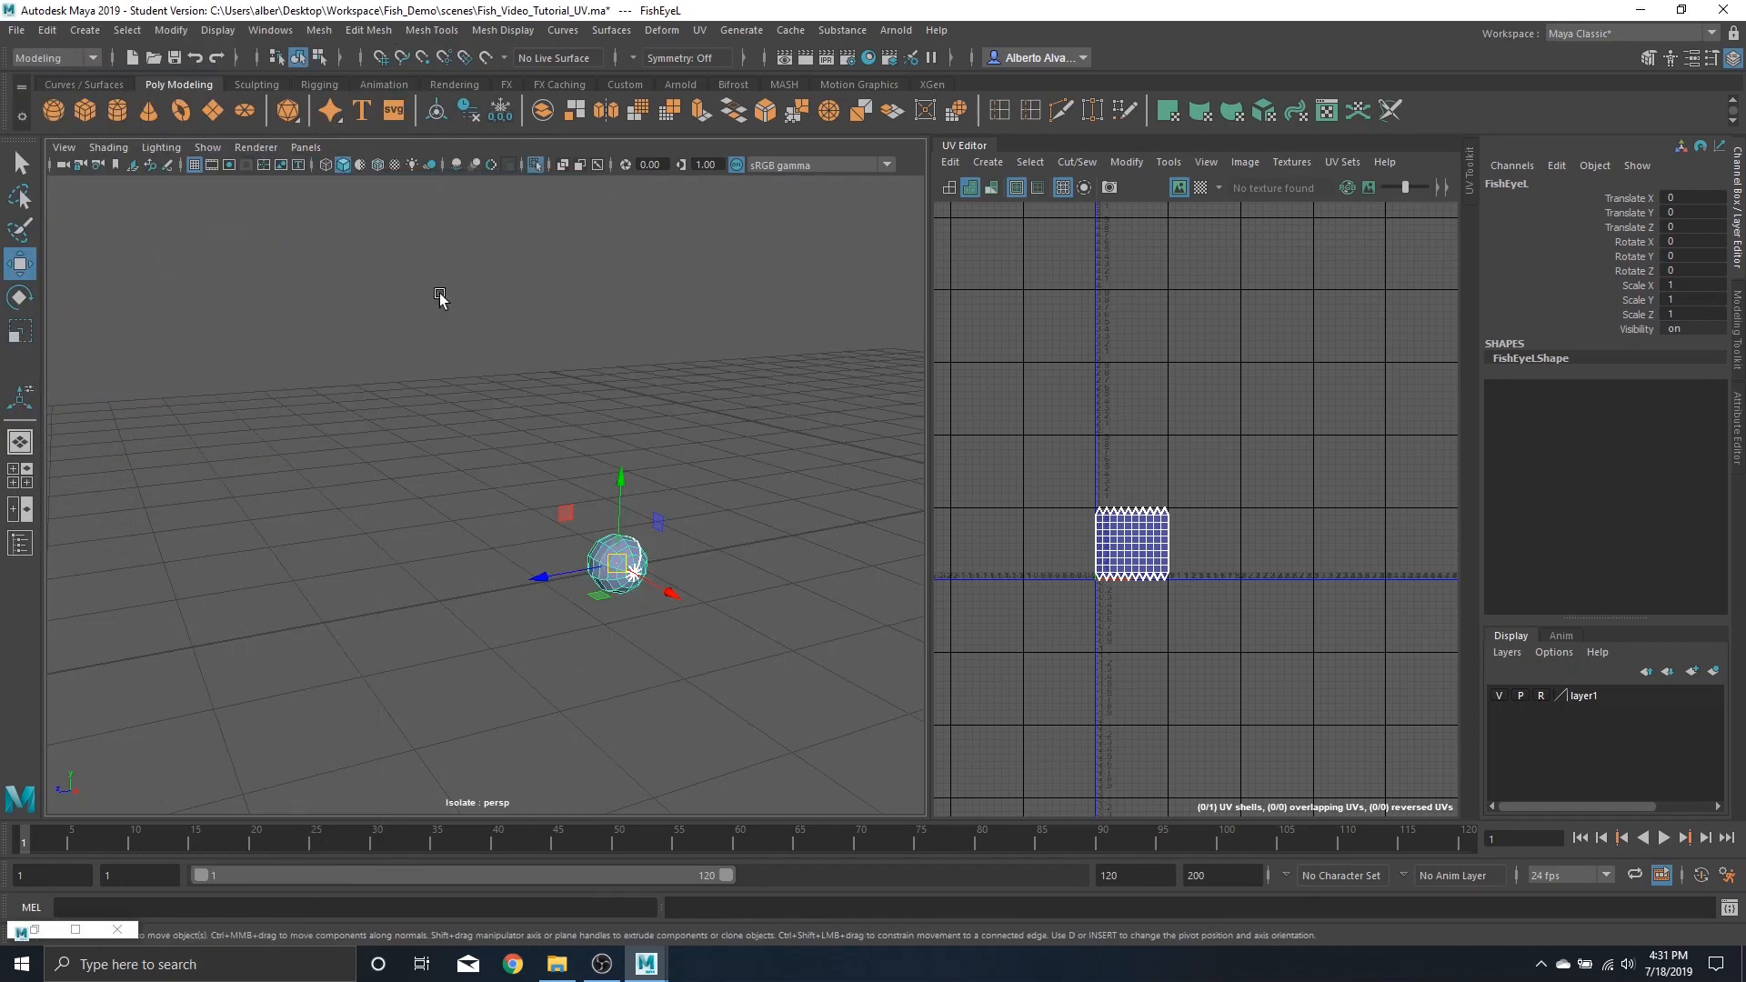
Apply a planar projection to the left eye along the X axis, fitted to its bounding box
{"action": "scroll", "coordinate": [682, 655], "scroll_direction": "up", "scroll_amount": 5}
{"action": "middle_click_drag", "start_coordinate": [682, 655], "coordinate": [579, 583], "text": "alt"}
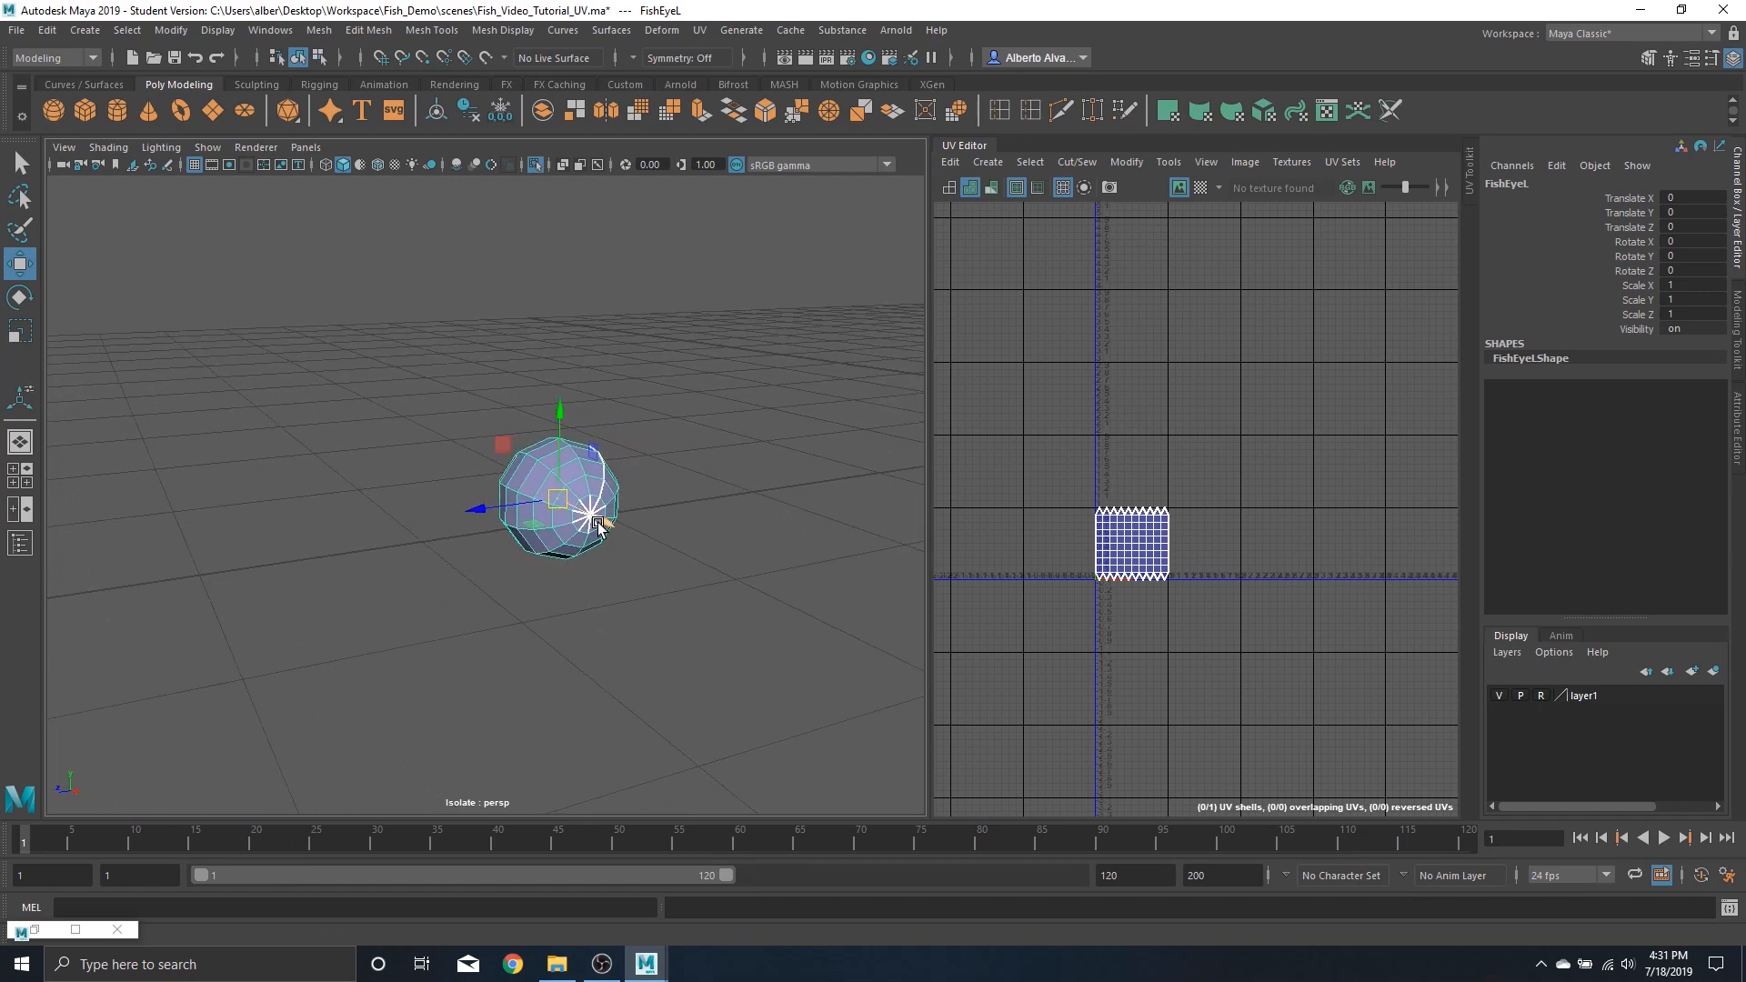
{"action": "left_click_drag", "start_coordinate": [598, 522], "coordinate": [634, 536], "text": "alt"}
{"action": "middle_click_drag", "start_coordinate": [740, 605], "coordinate": [652, 568], "text": "alt"}
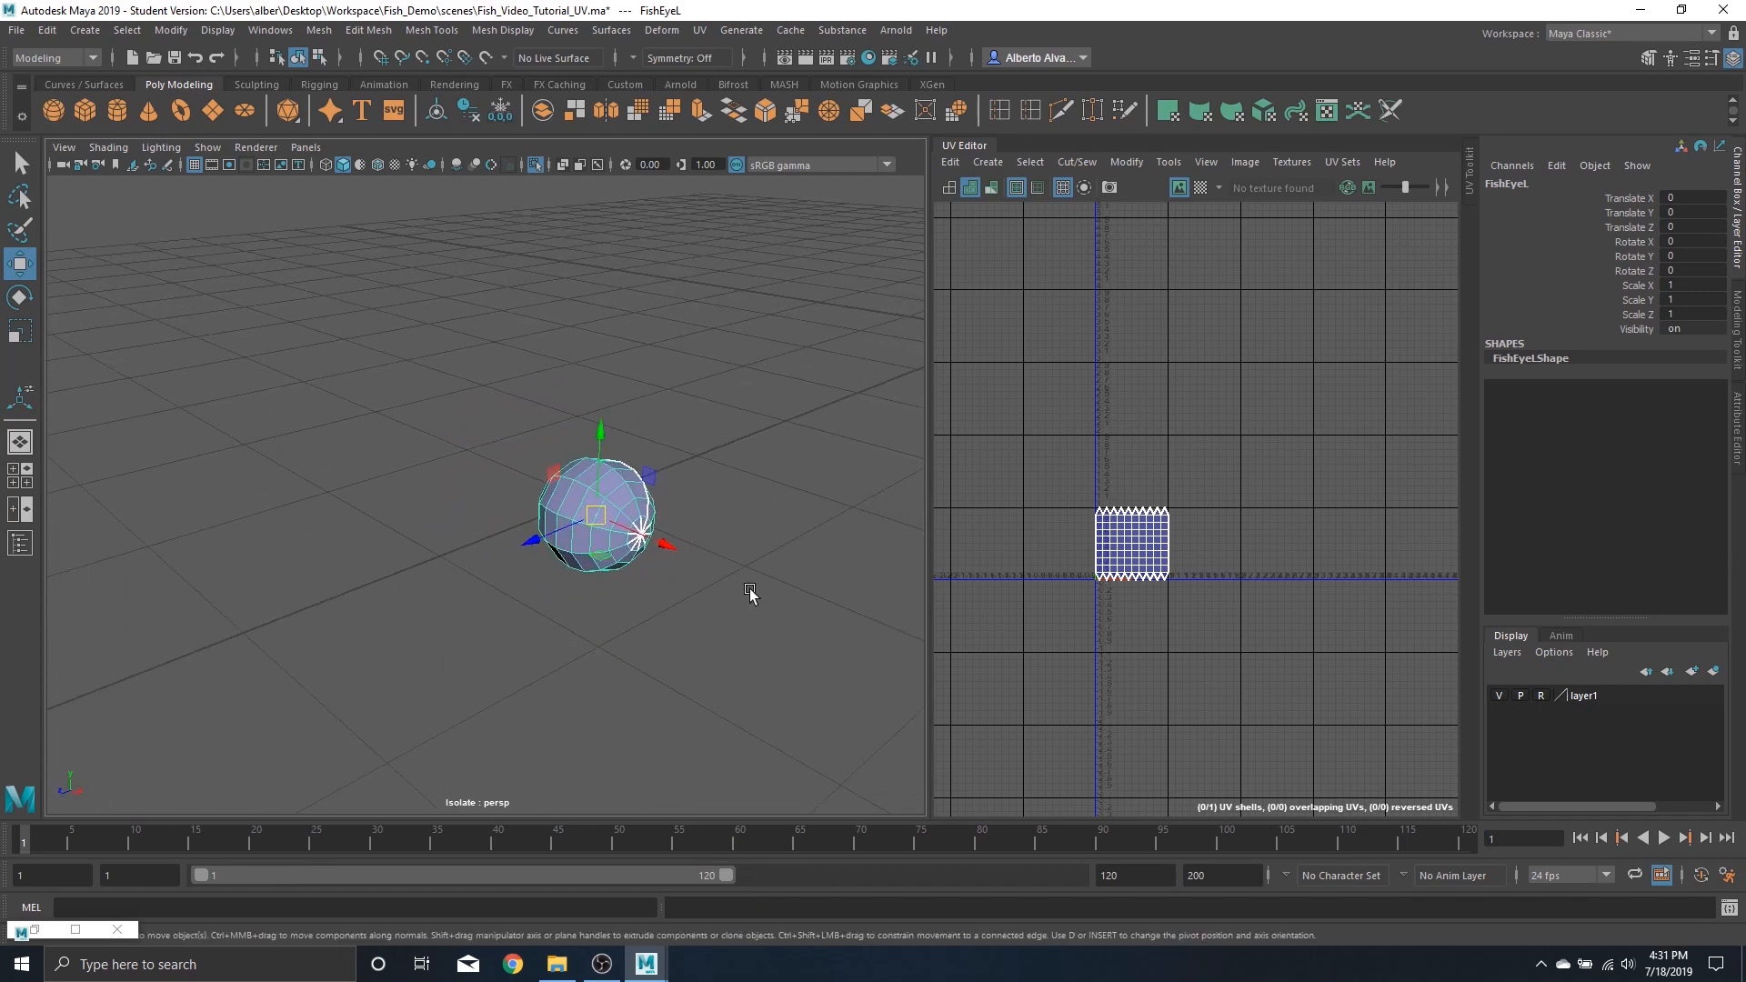
{"action": "key", "text": "f"}
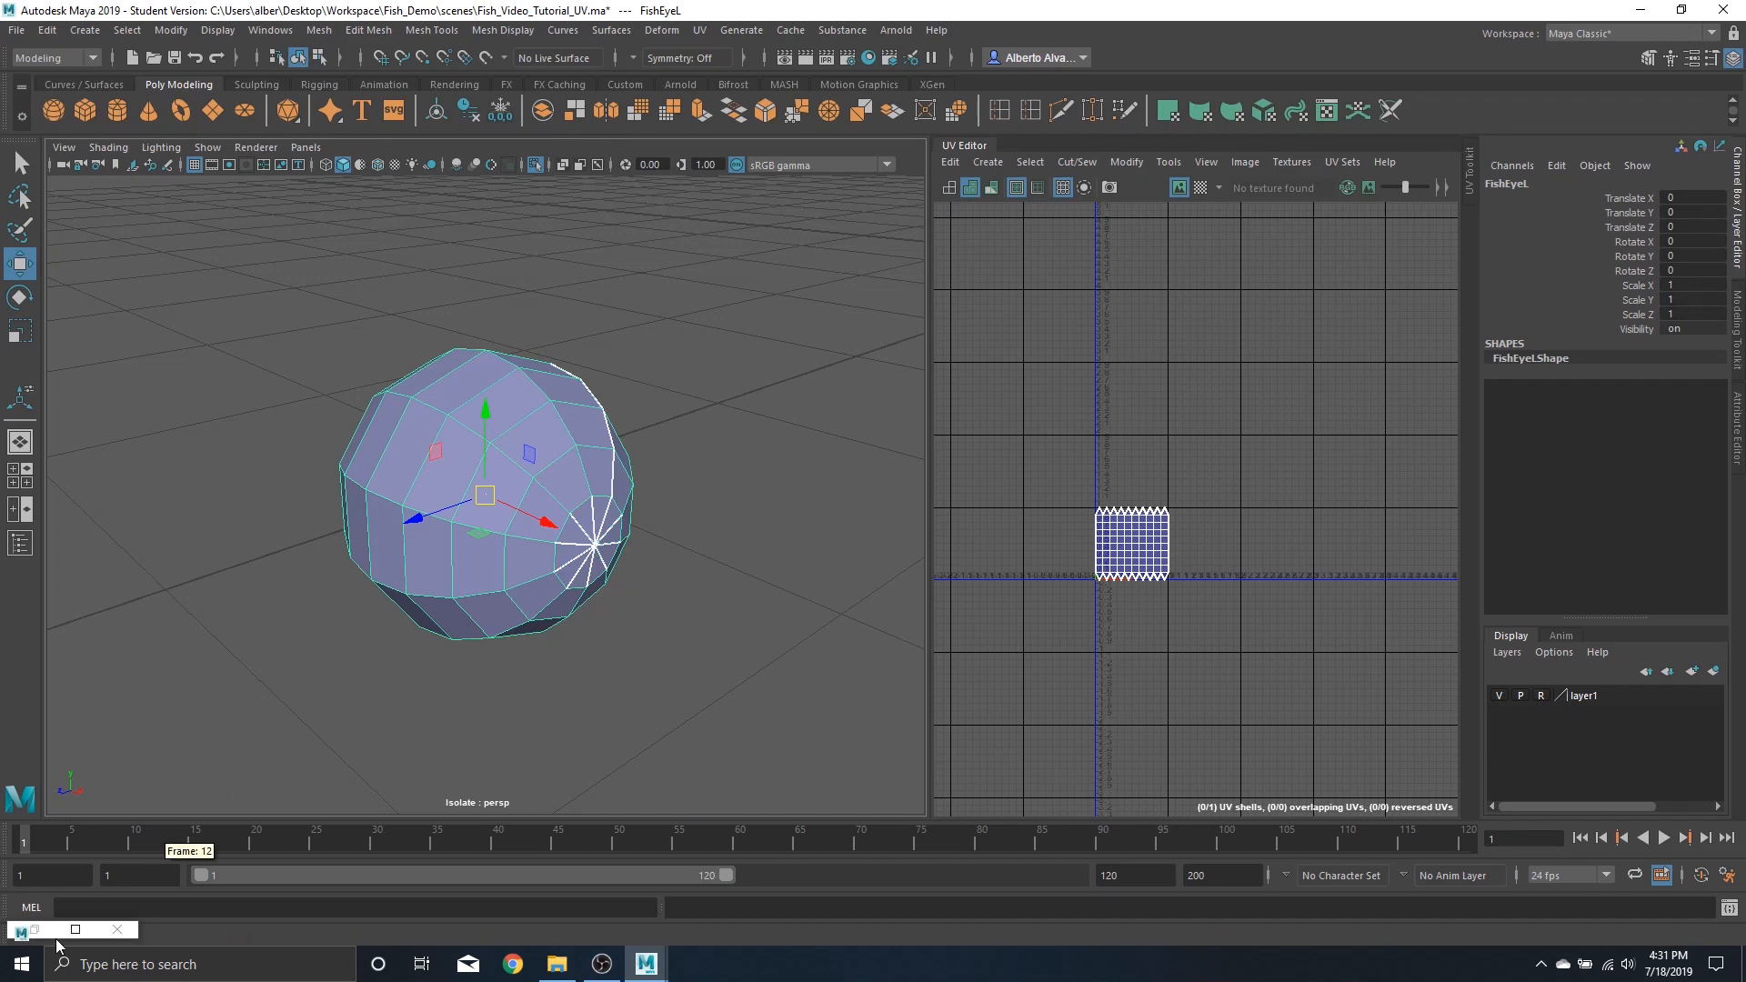
{"action": "left_click_drag", "start_coordinate": [740, 406], "coordinate": [628, 384], "text": "alt"}
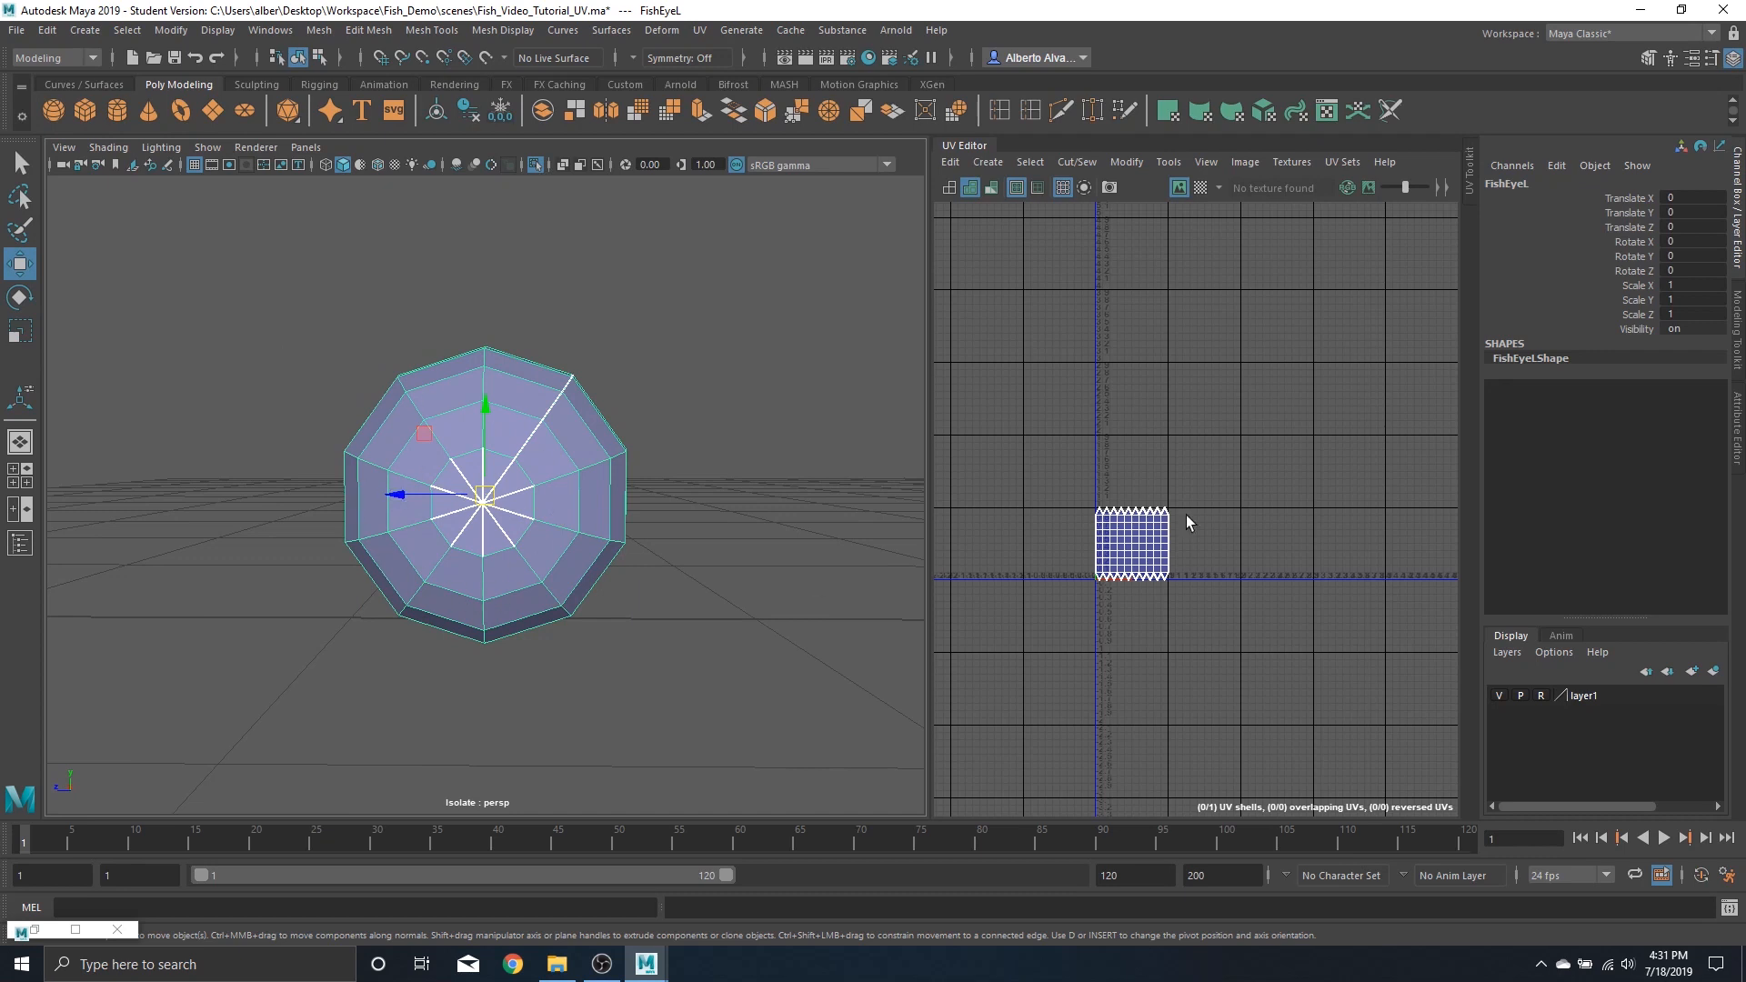
{"action": "scroll", "coordinate": [1186, 515], "scroll_direction": "up", "scroll_amount": 8}
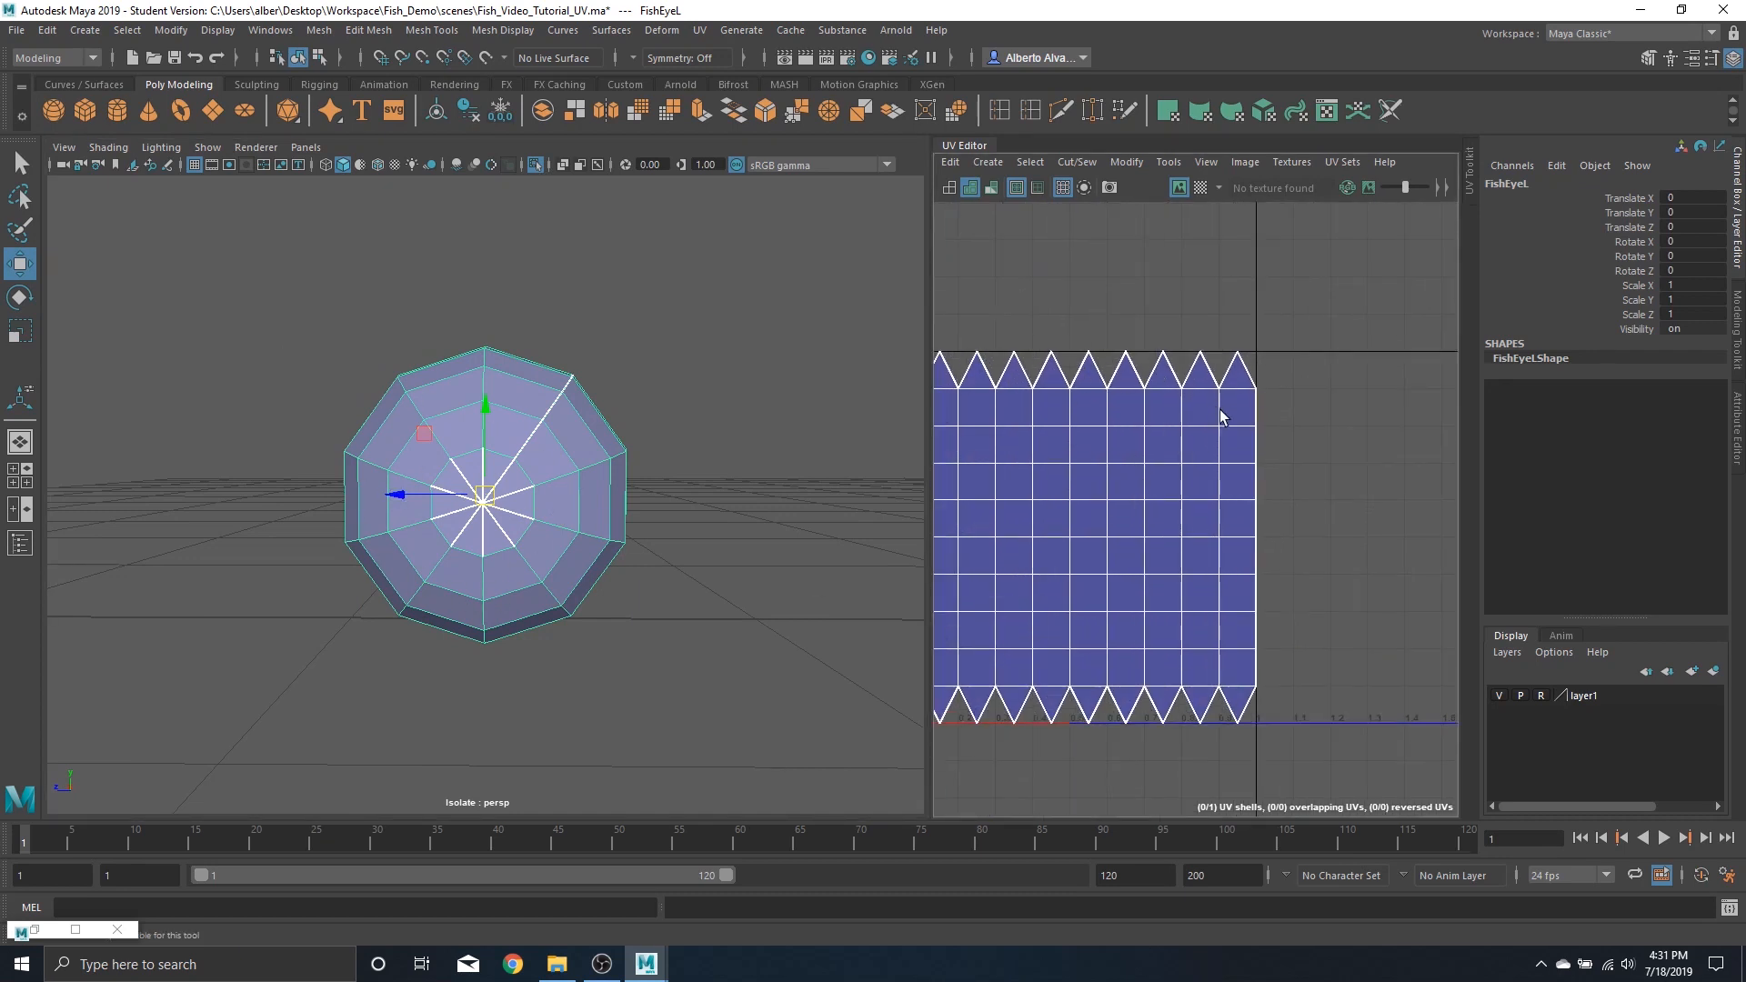
{"action": "middle_click_drag", "start_coordinate": [1091, 469], "coordinate": [1192, 460], "text": "alt"}
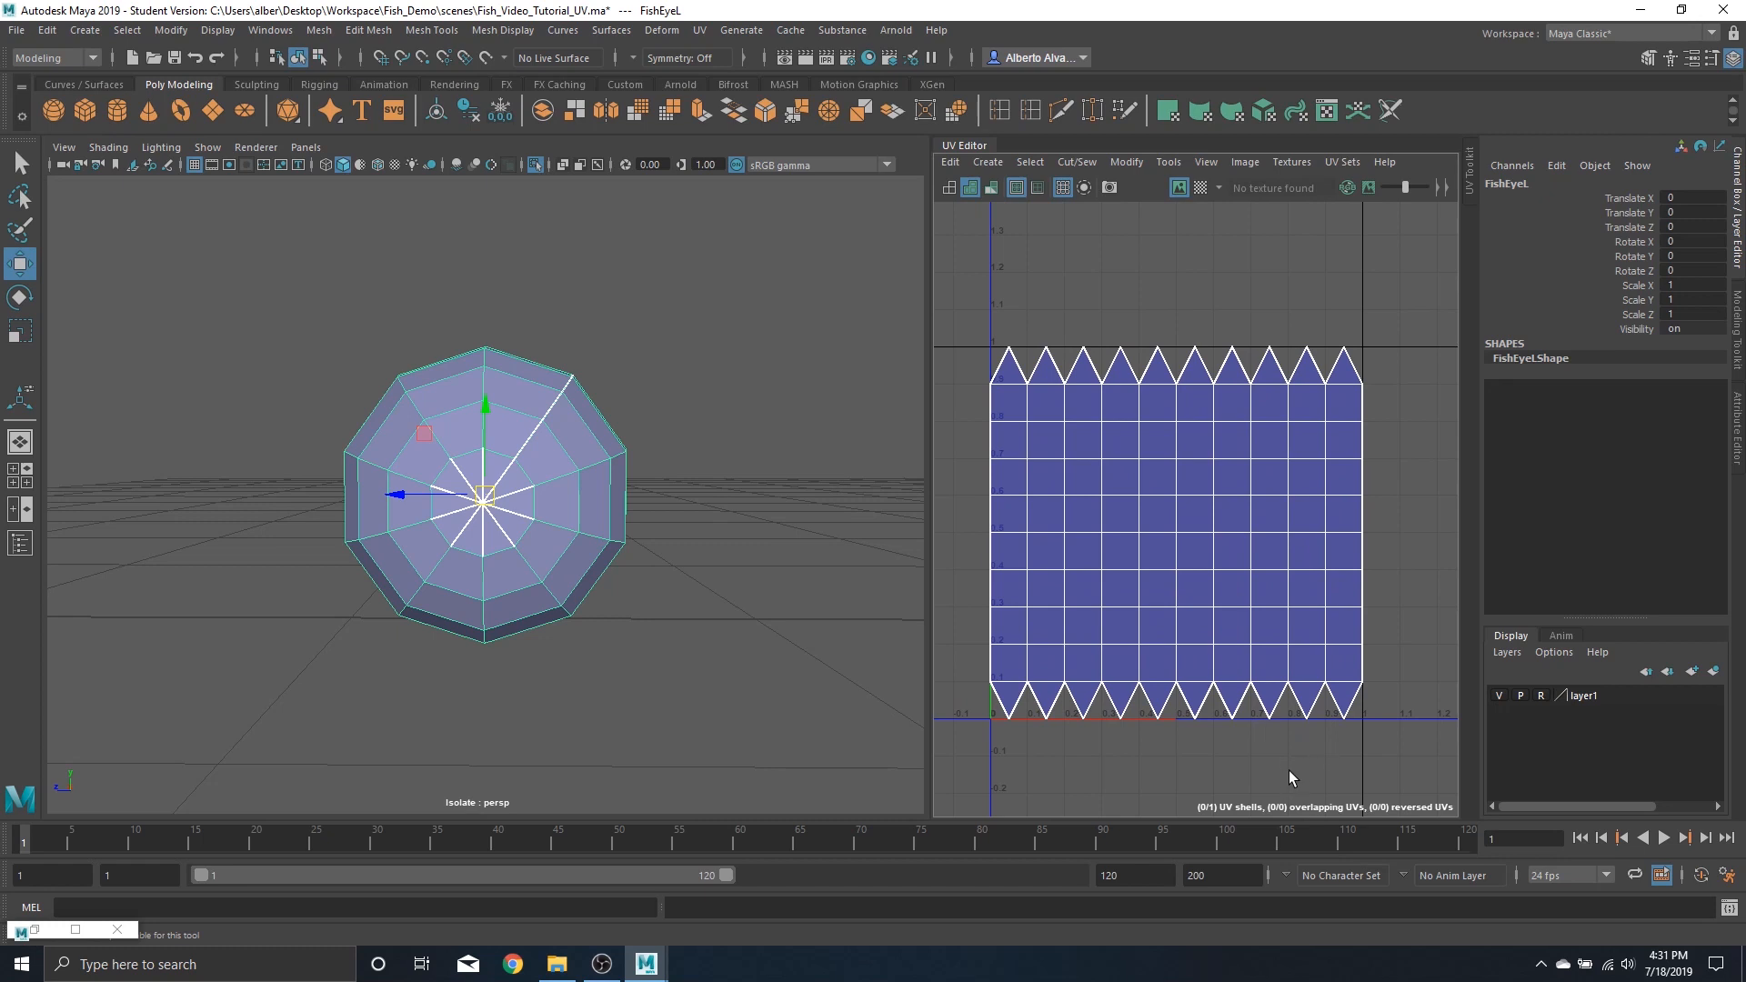
{"action": "left_click_drag", "start_coordinate": [346, 534], "coordinate": [426, 430], "text": "alt"}
{"action": "left_click_drag", "start_coordinate": [464, 525], "coordinate": [565, 440], "text": "alt"}
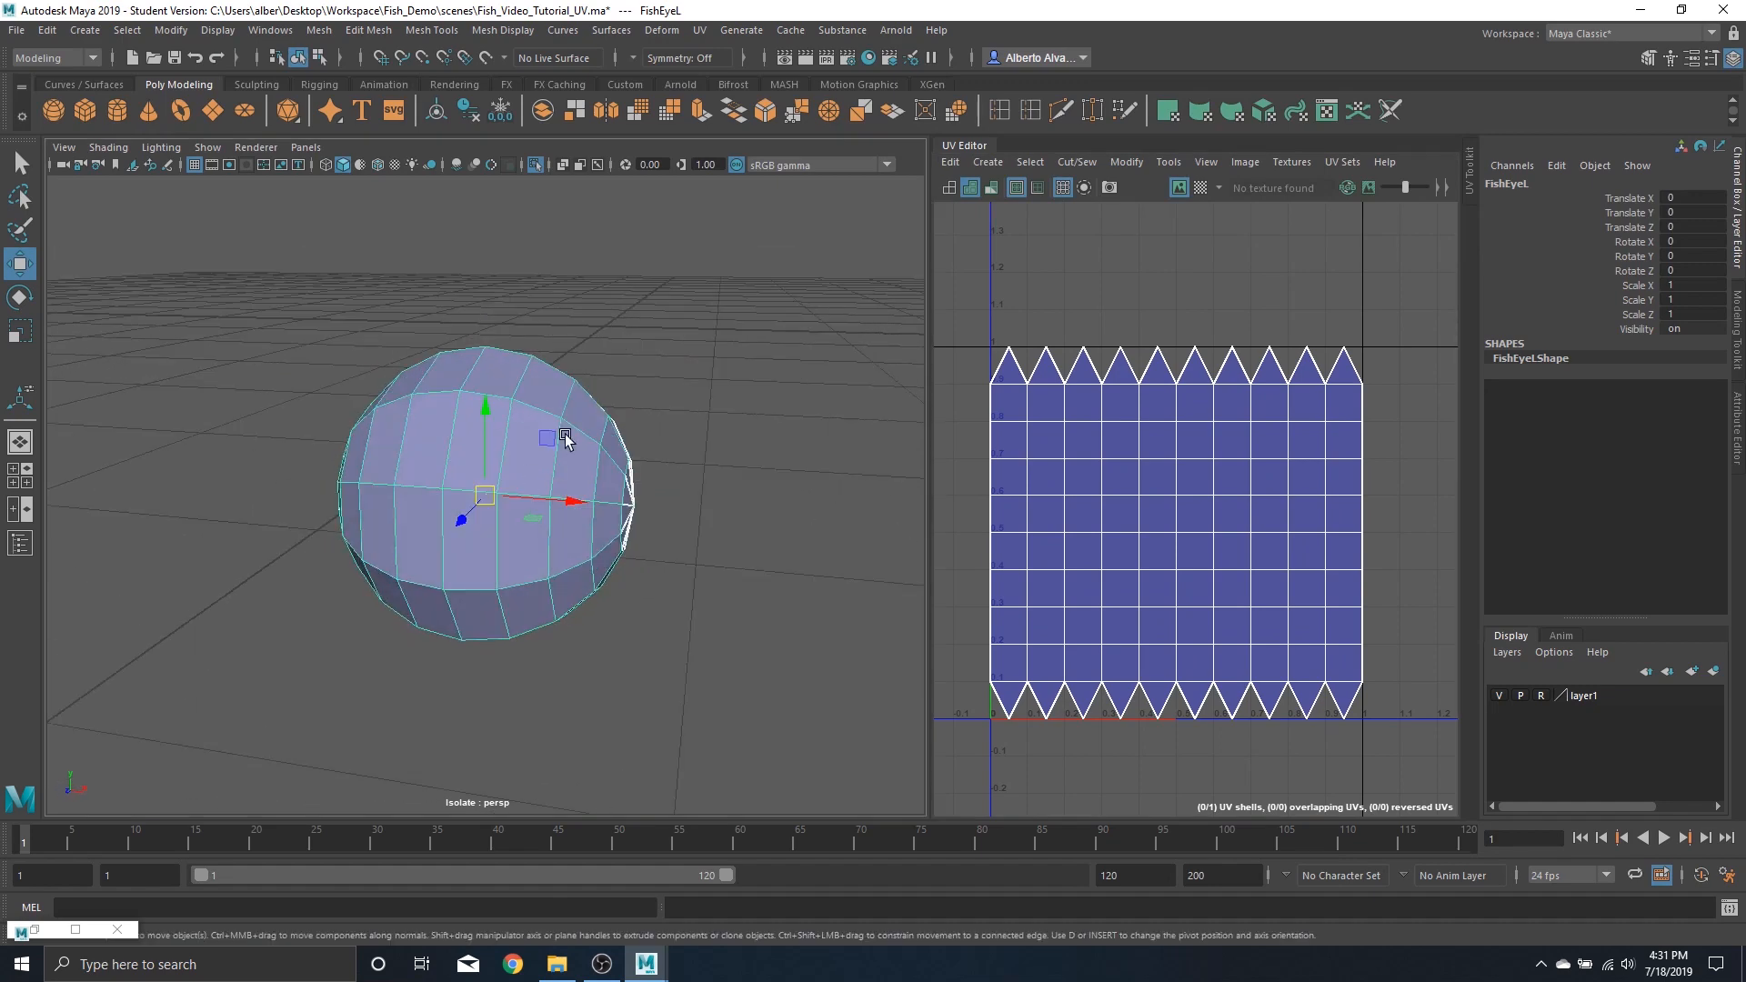
{"action": "mouse_move", "coordinate": [394, 483]}
{"action": "left_mouse_down", "text": "alt"}
{"action": "mouse_move", "coordinate": [556, 486]}
{"action": "mouse_move", "coordinate": [391, 475]}
{"action": "left_mouse_up", "text": "alt"}
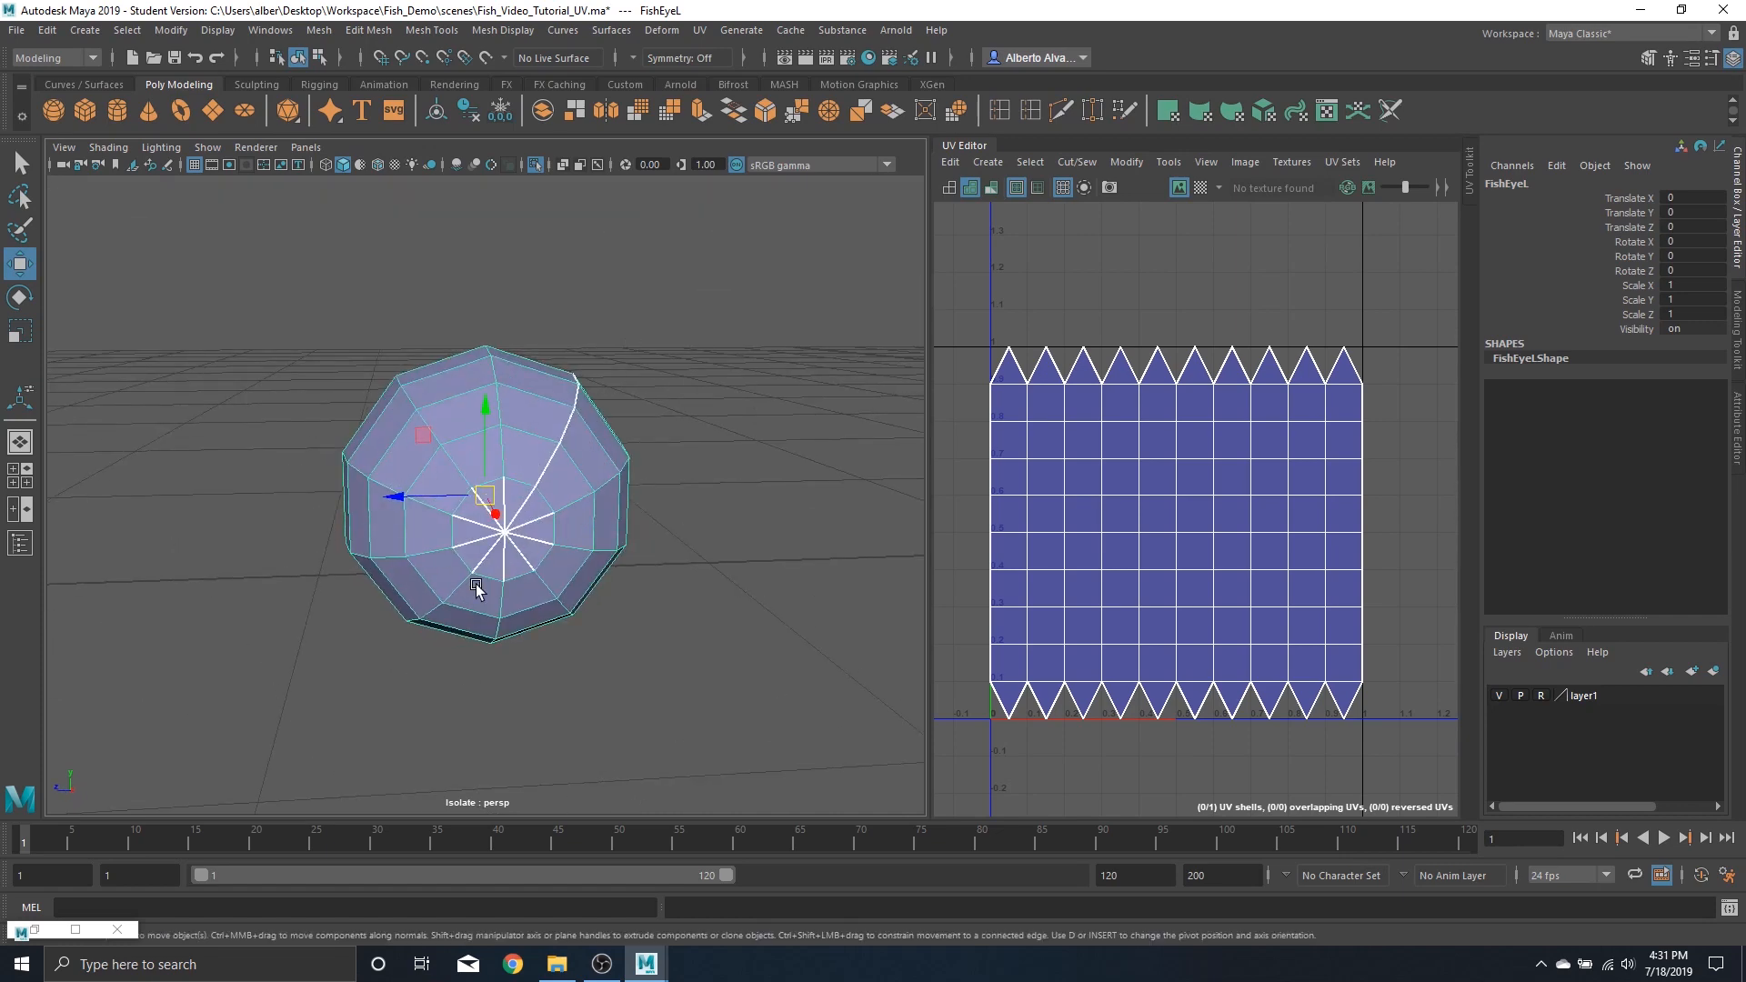
{"action": "left_click_drag", "start_coordinate": [475, 590], "coordinate": [355, 510], "text": "alt"}
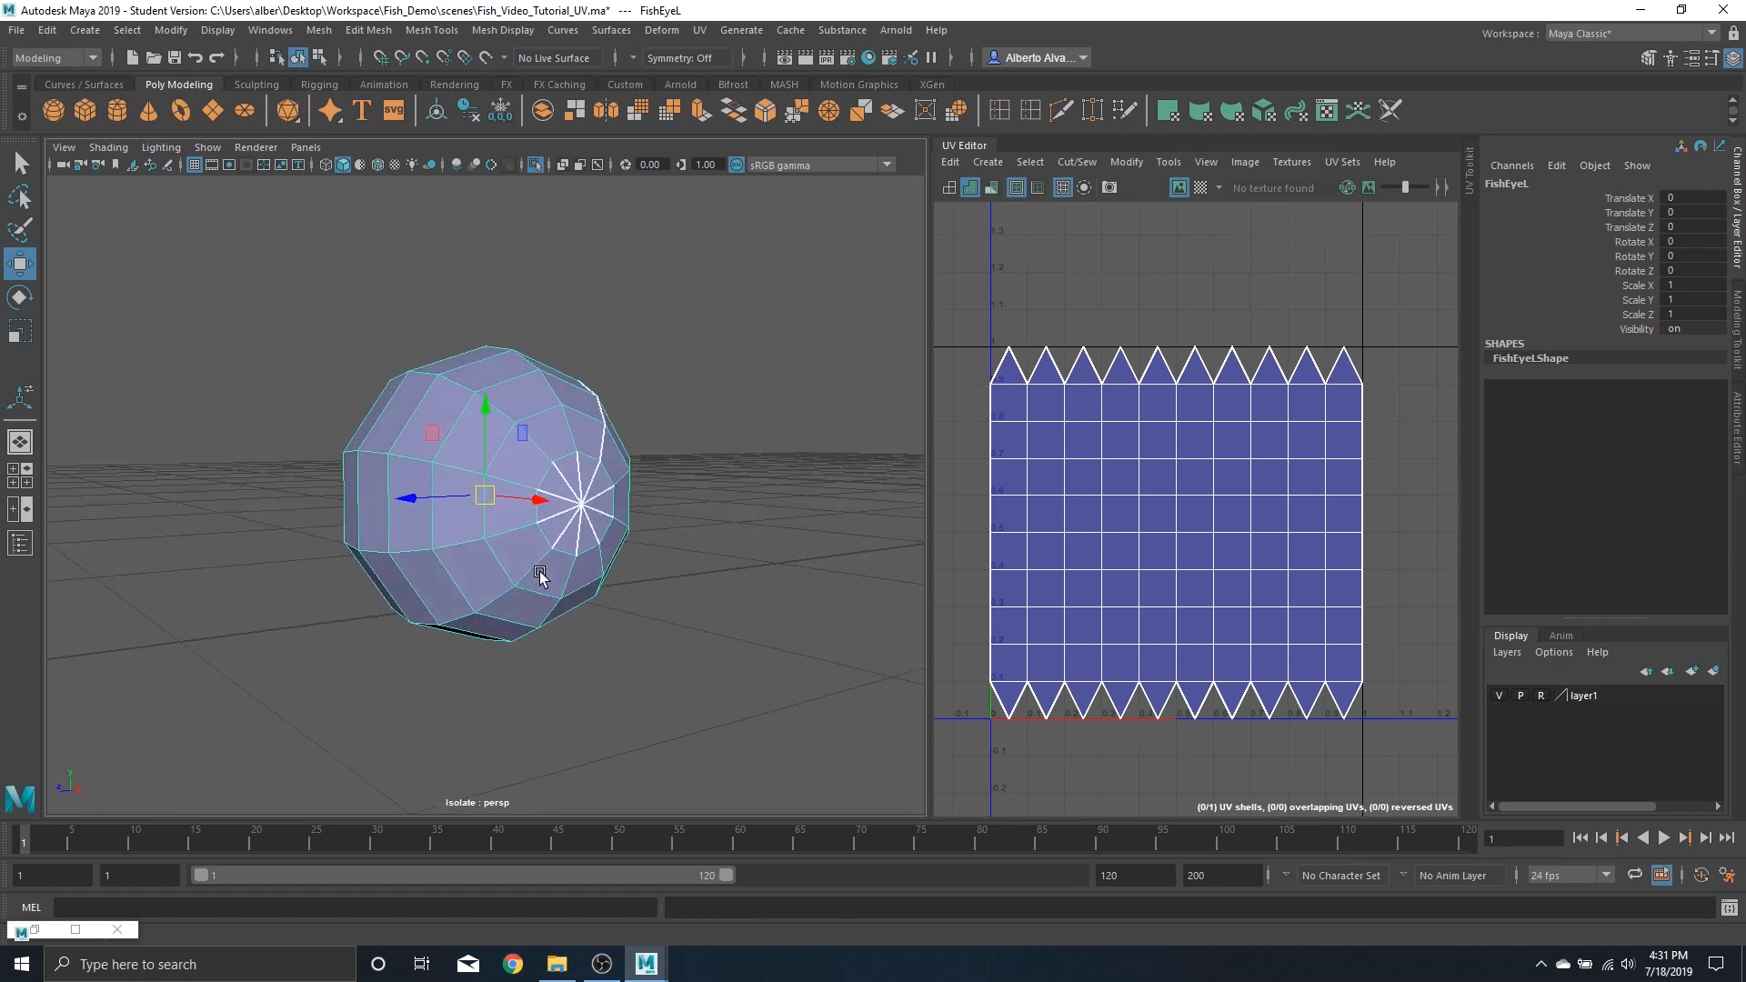
{"action": "left_click", "coordinate": [33, 933]}
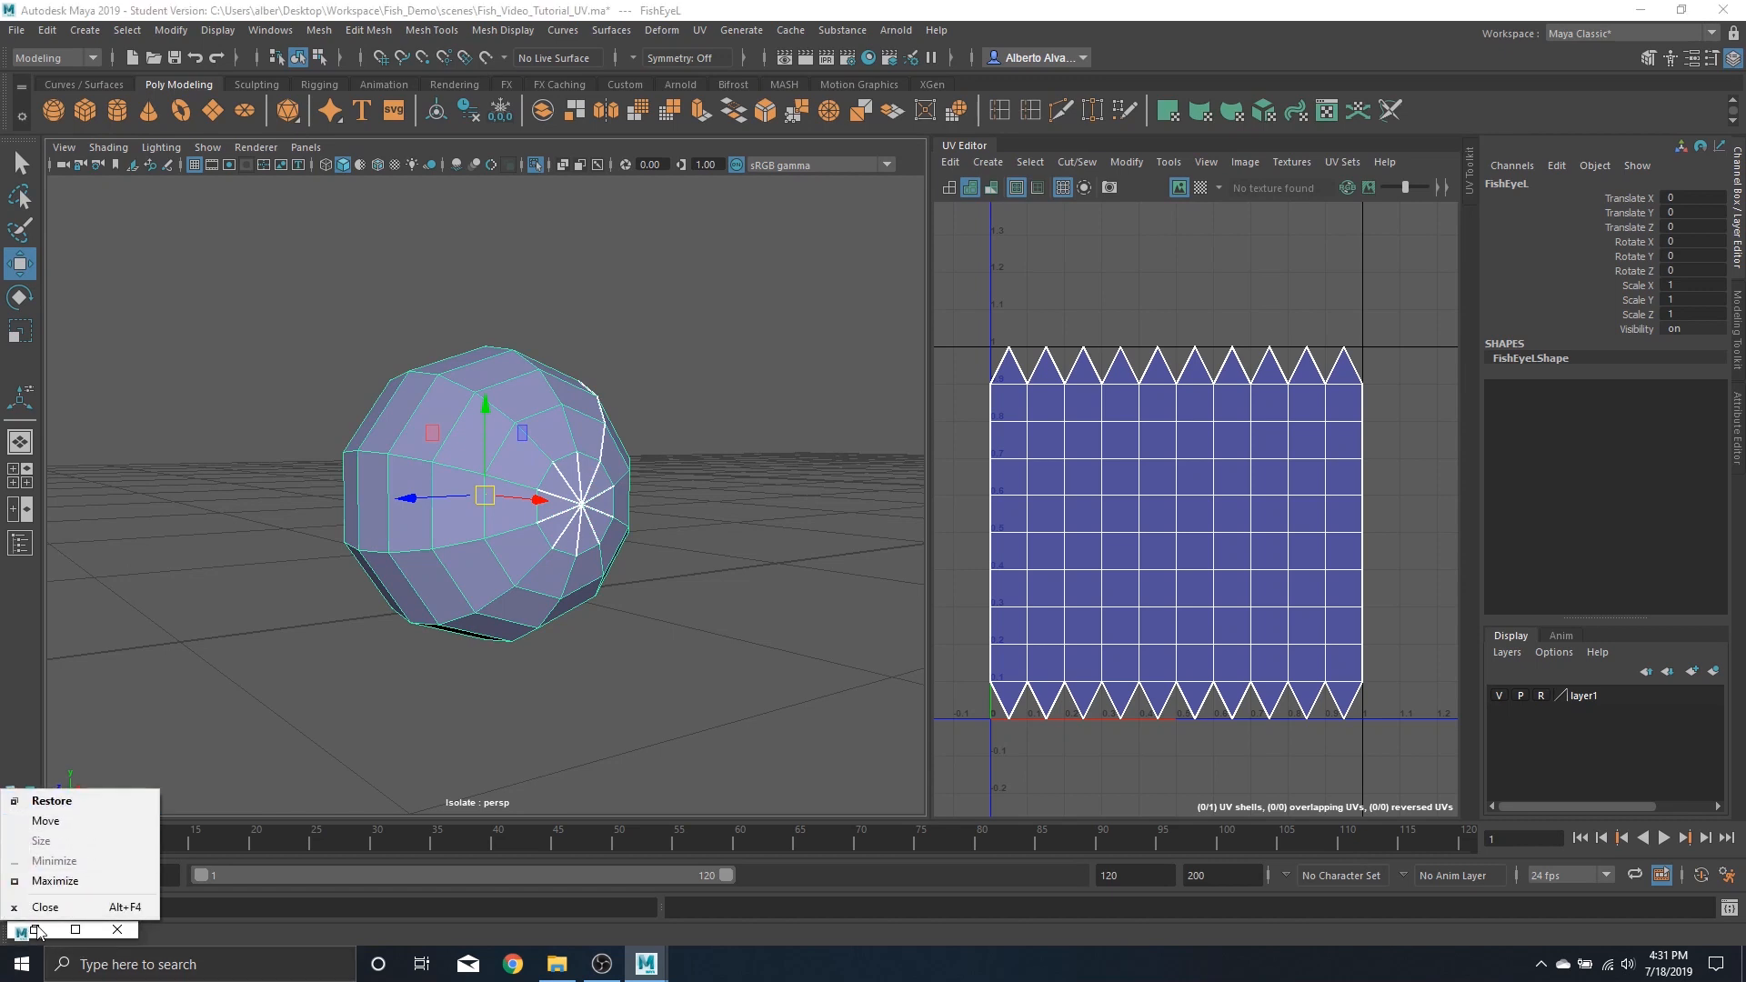
{"action": "left_click", "coordinate": [51, 800]}
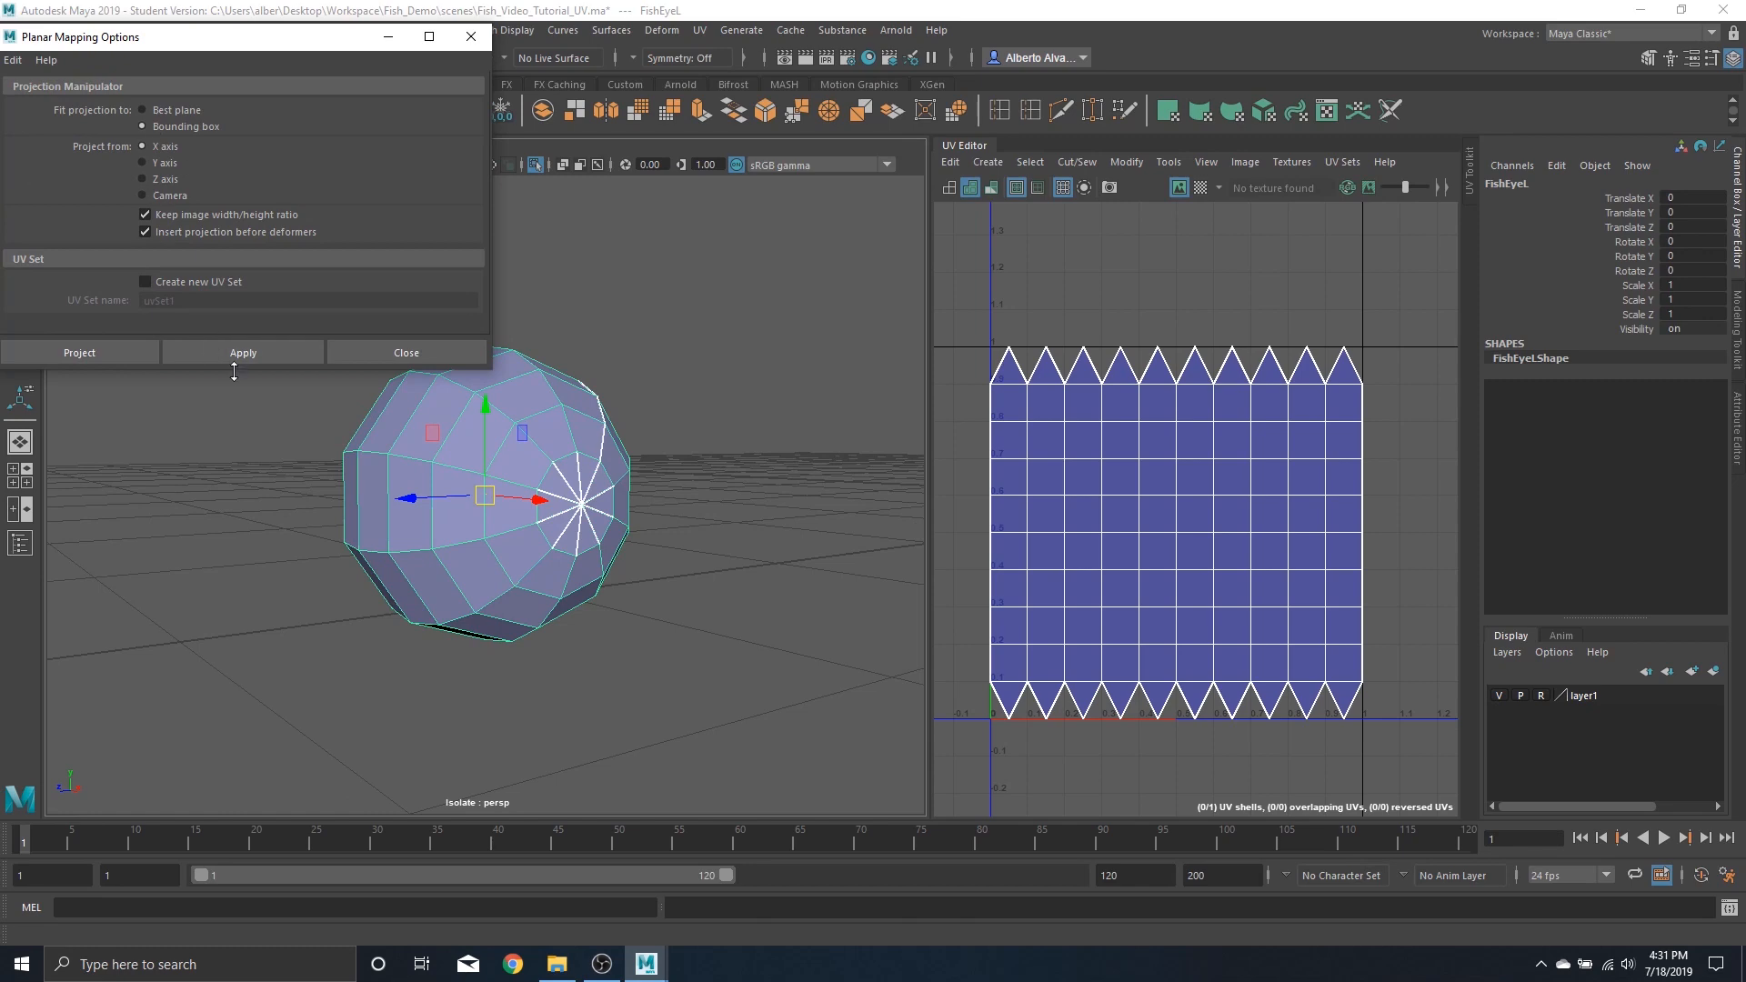
{"action": "left_click", "coordinate": [263, 351]}
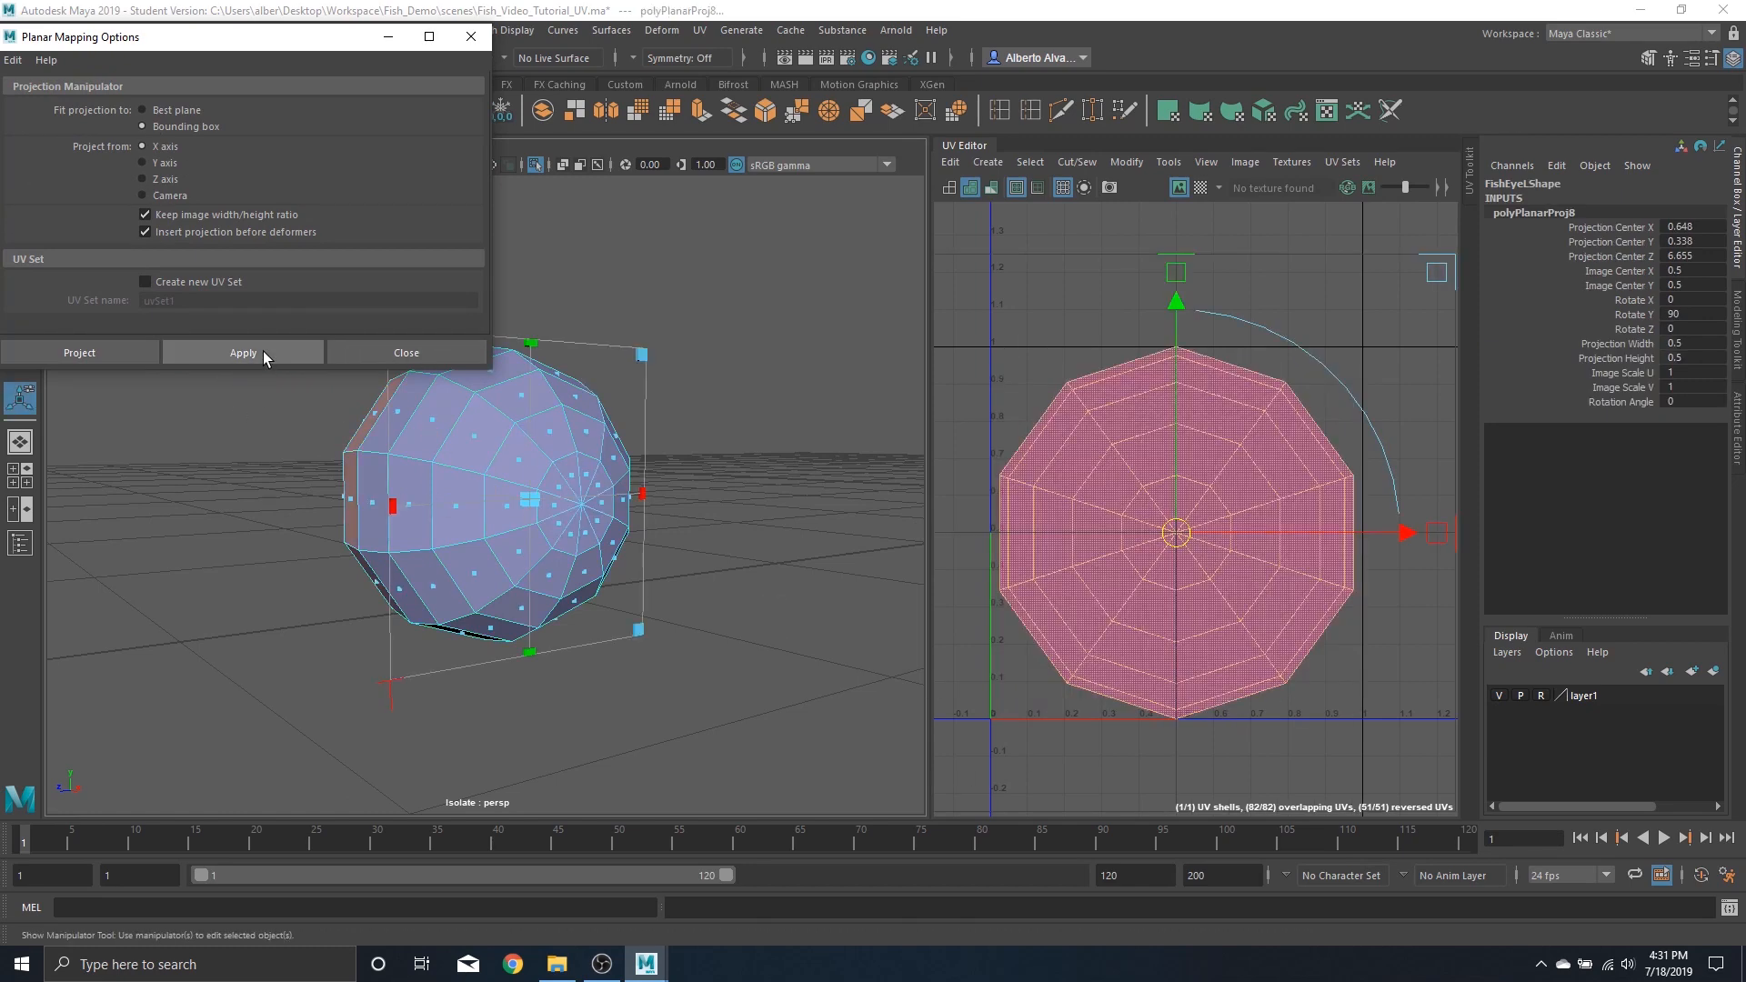
Cut the left eye's UVs along an edge loop to split them into two shells
{"action": "left_click_drag", "start_coordinate": [519, 521], "coordinate": [817, 469], "text": "alt"}
{"action": "right_click_drag", "start_coordinate": [1074, 471], "coordinate": [1008, 446]}
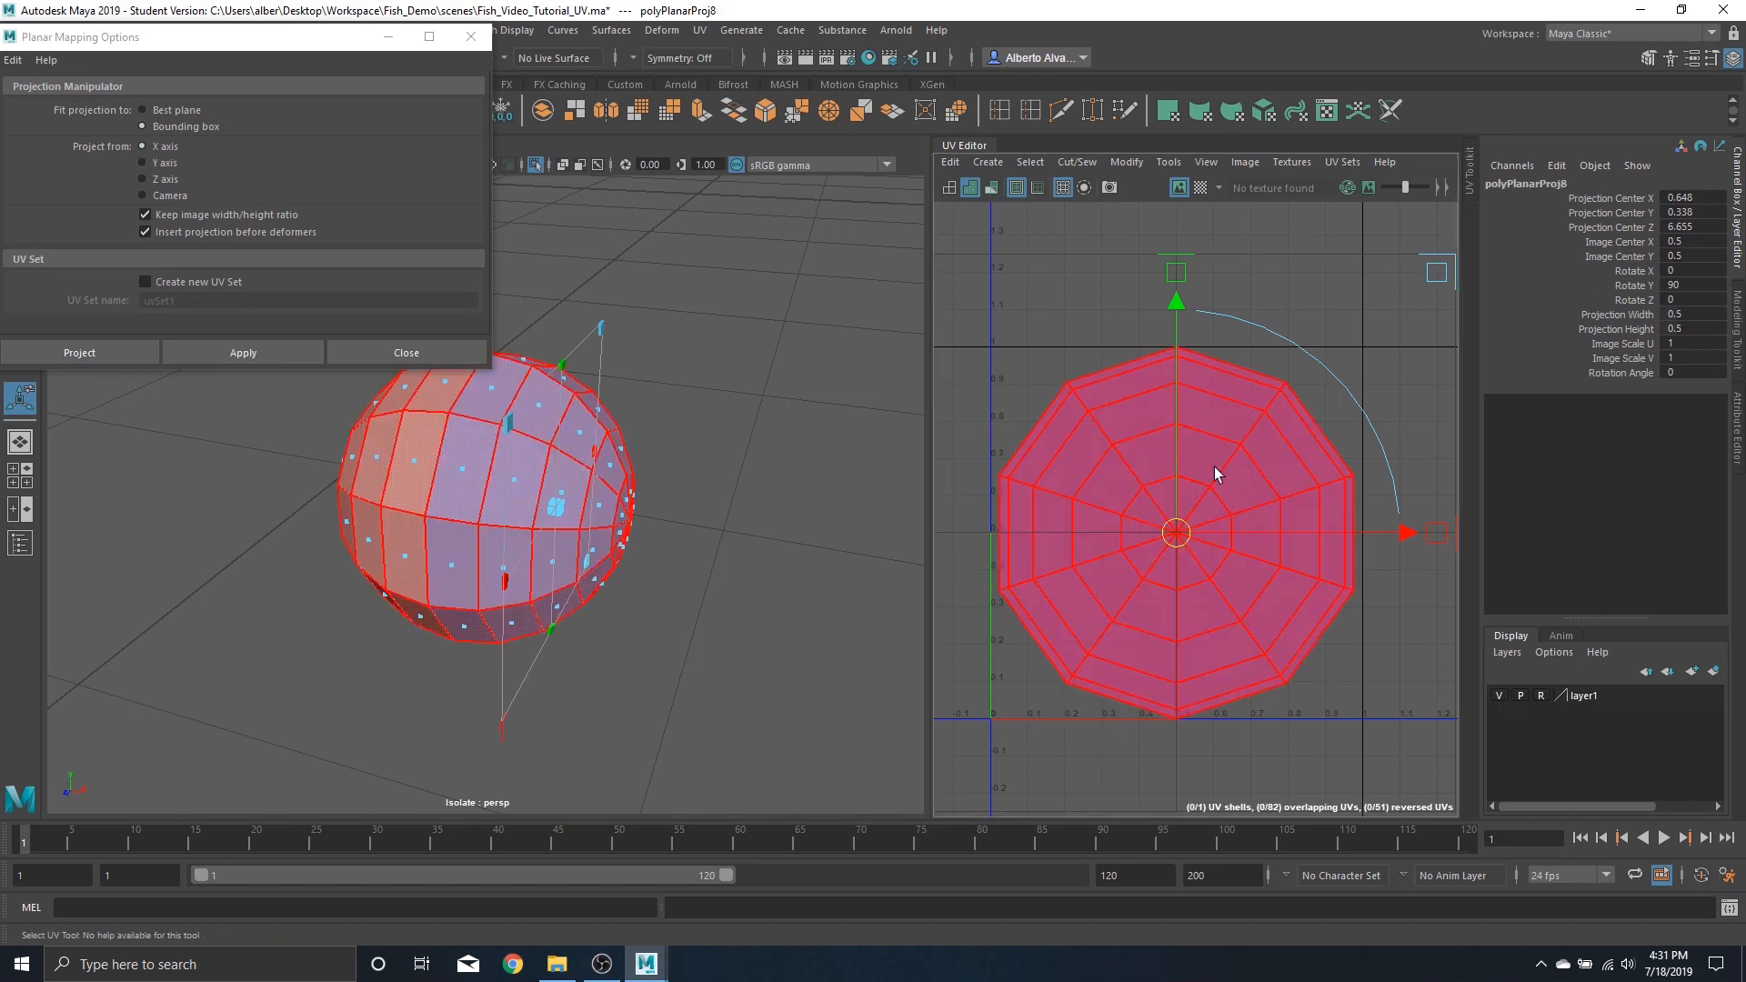
{"action": "scroll", "coordinate": [1216, 475], "scroll_direction": "down", "scroll_amount": 5}
{"action": "right_click_drag", "start_coordinate": [1251, 436], "coordinate": [1261, 352]}
{"action": "left_click_drag", "start_coordinate": [427, 470], "coordinate": [560, 461], "text": "alt"}
{"action": "left_click", "coordinate": [474, 483]}
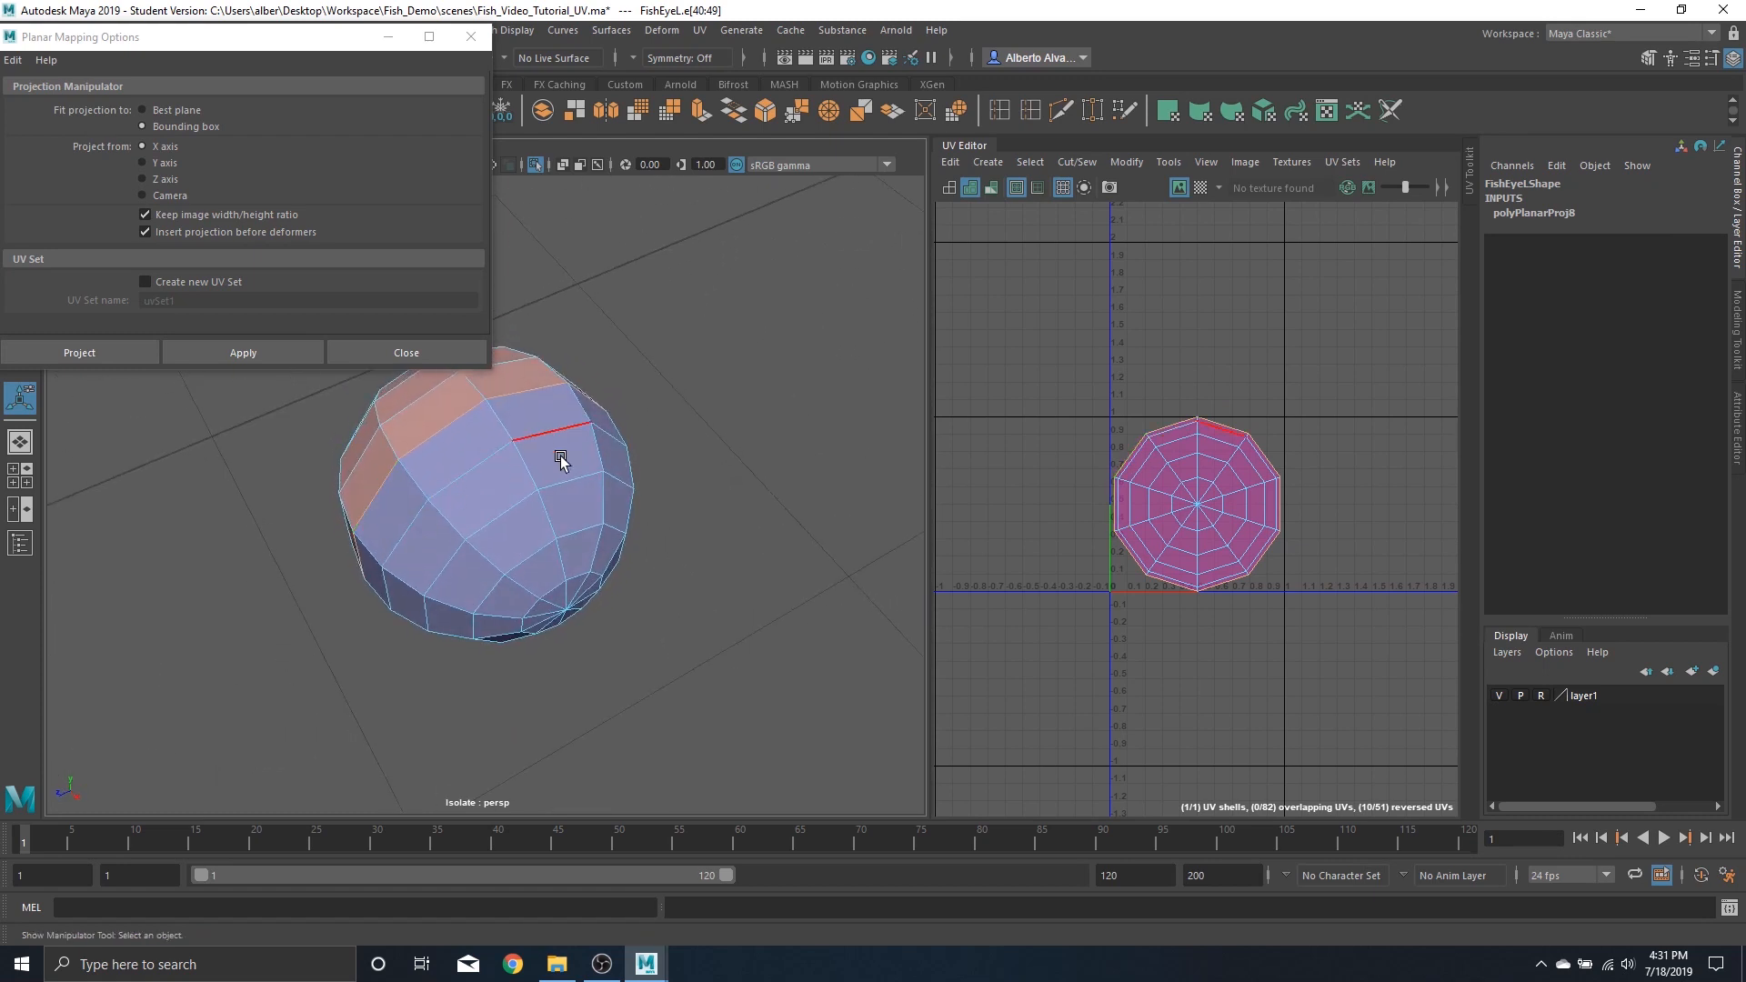
{"action": "left_click_drag", "start_coordinate": [495, 510], "coordinate": [527, 482], "text": "alt"}
{"action": "right_click_drag", "start_coordinate": [1243, 465], "coordinate": [973, 396], "text": "shift"}
{"action": "left_click", "coordinate": [1229, 499]}
{"action": "key", "text": "w"}
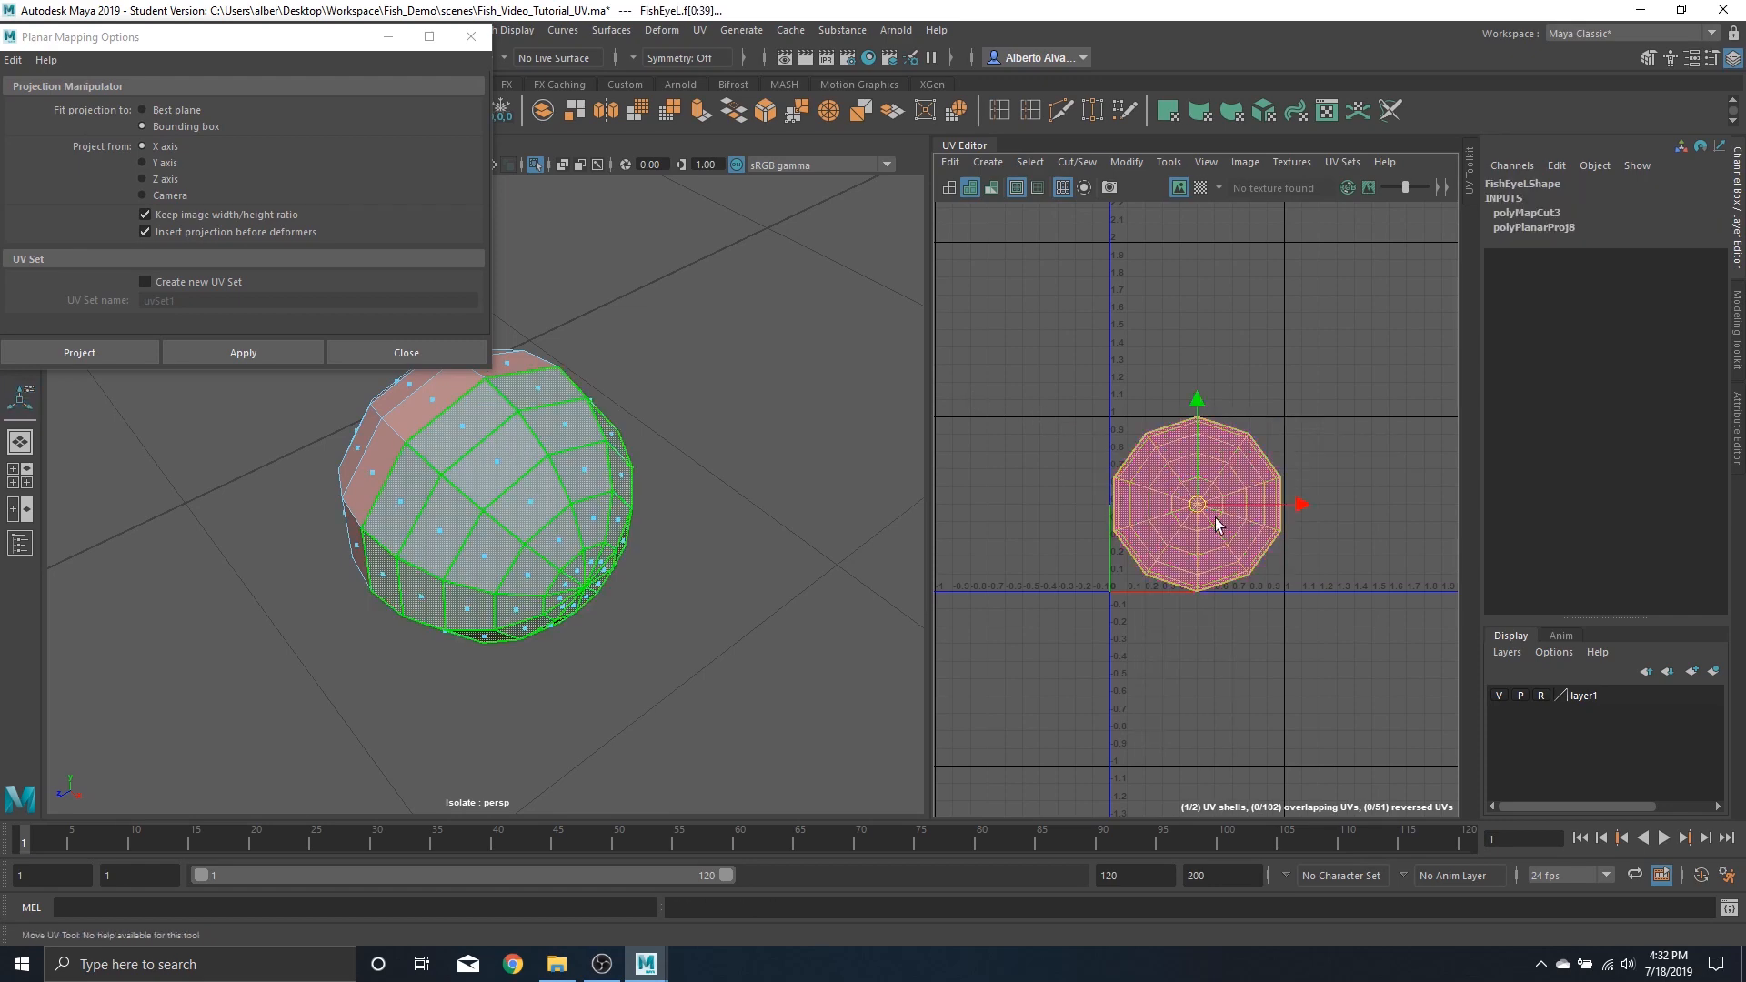
Separate the two left eye shells vertically and unfold each of them
{"action": "left_click_drag", "start_coordinate": [1198, 506], "coordinate": [1201, 301]}
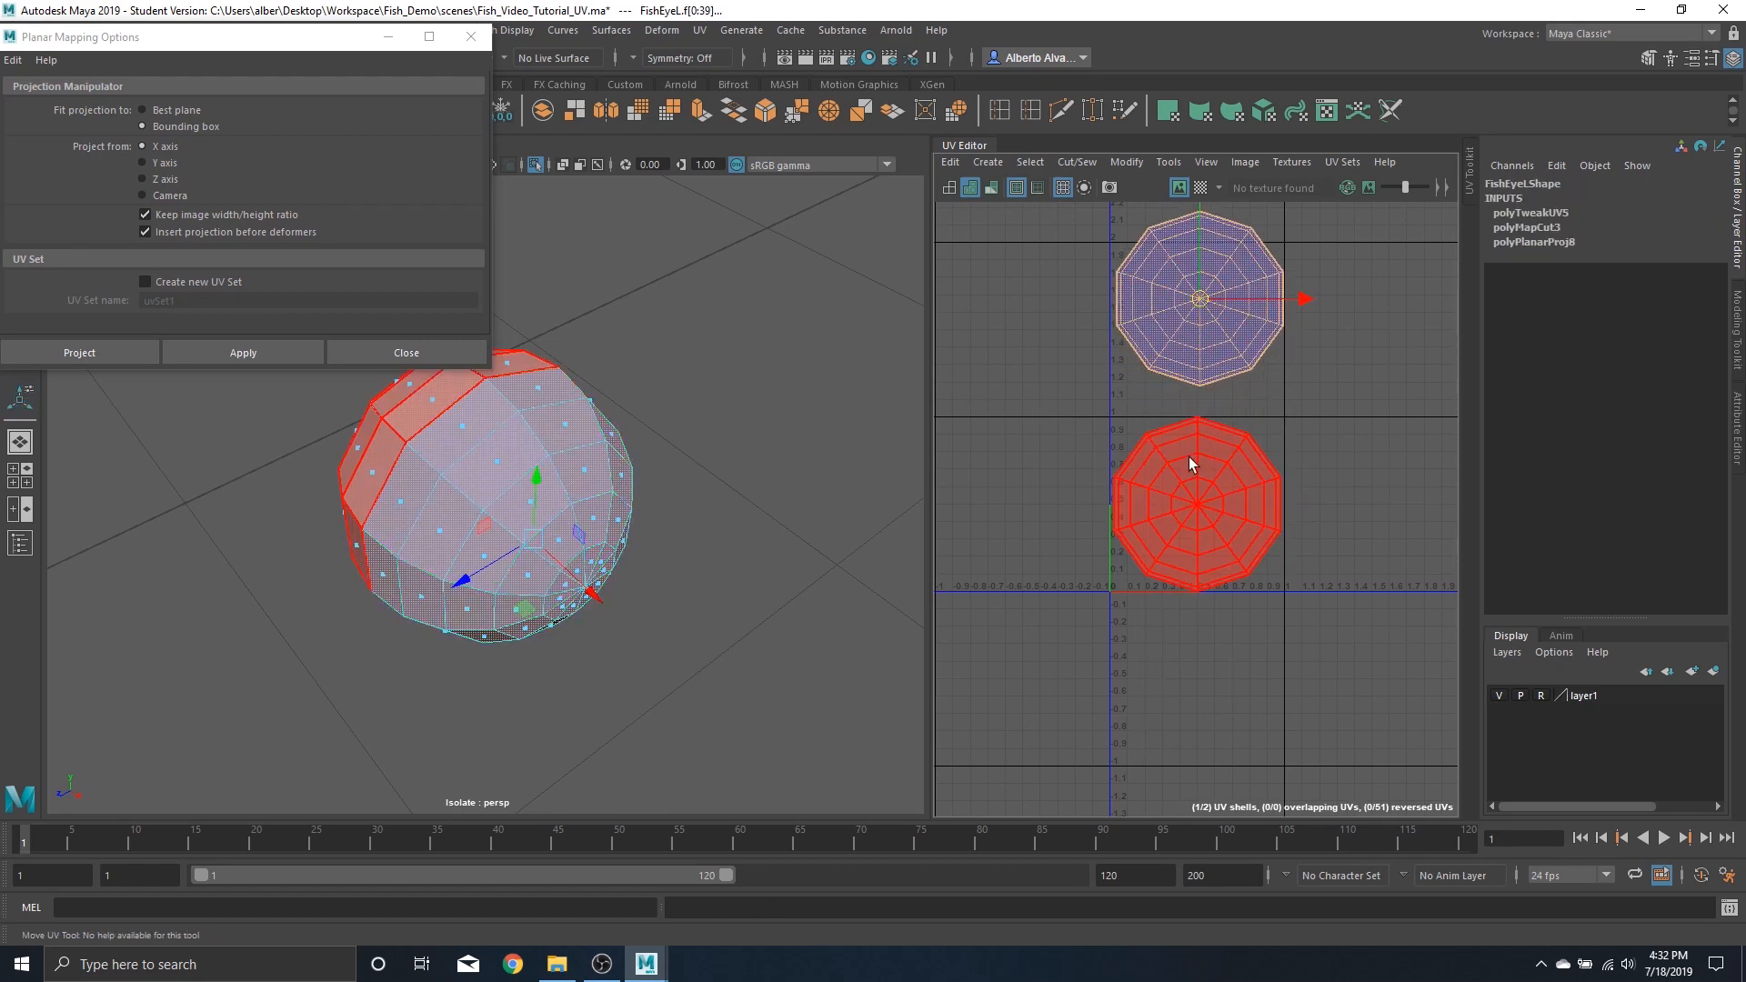
{"action": "right_click_drag", "start_coordinate": [1190, 459], "coordinate": [990, 484]}
{"action": "double_click", "coordinate": [1228, 496]}
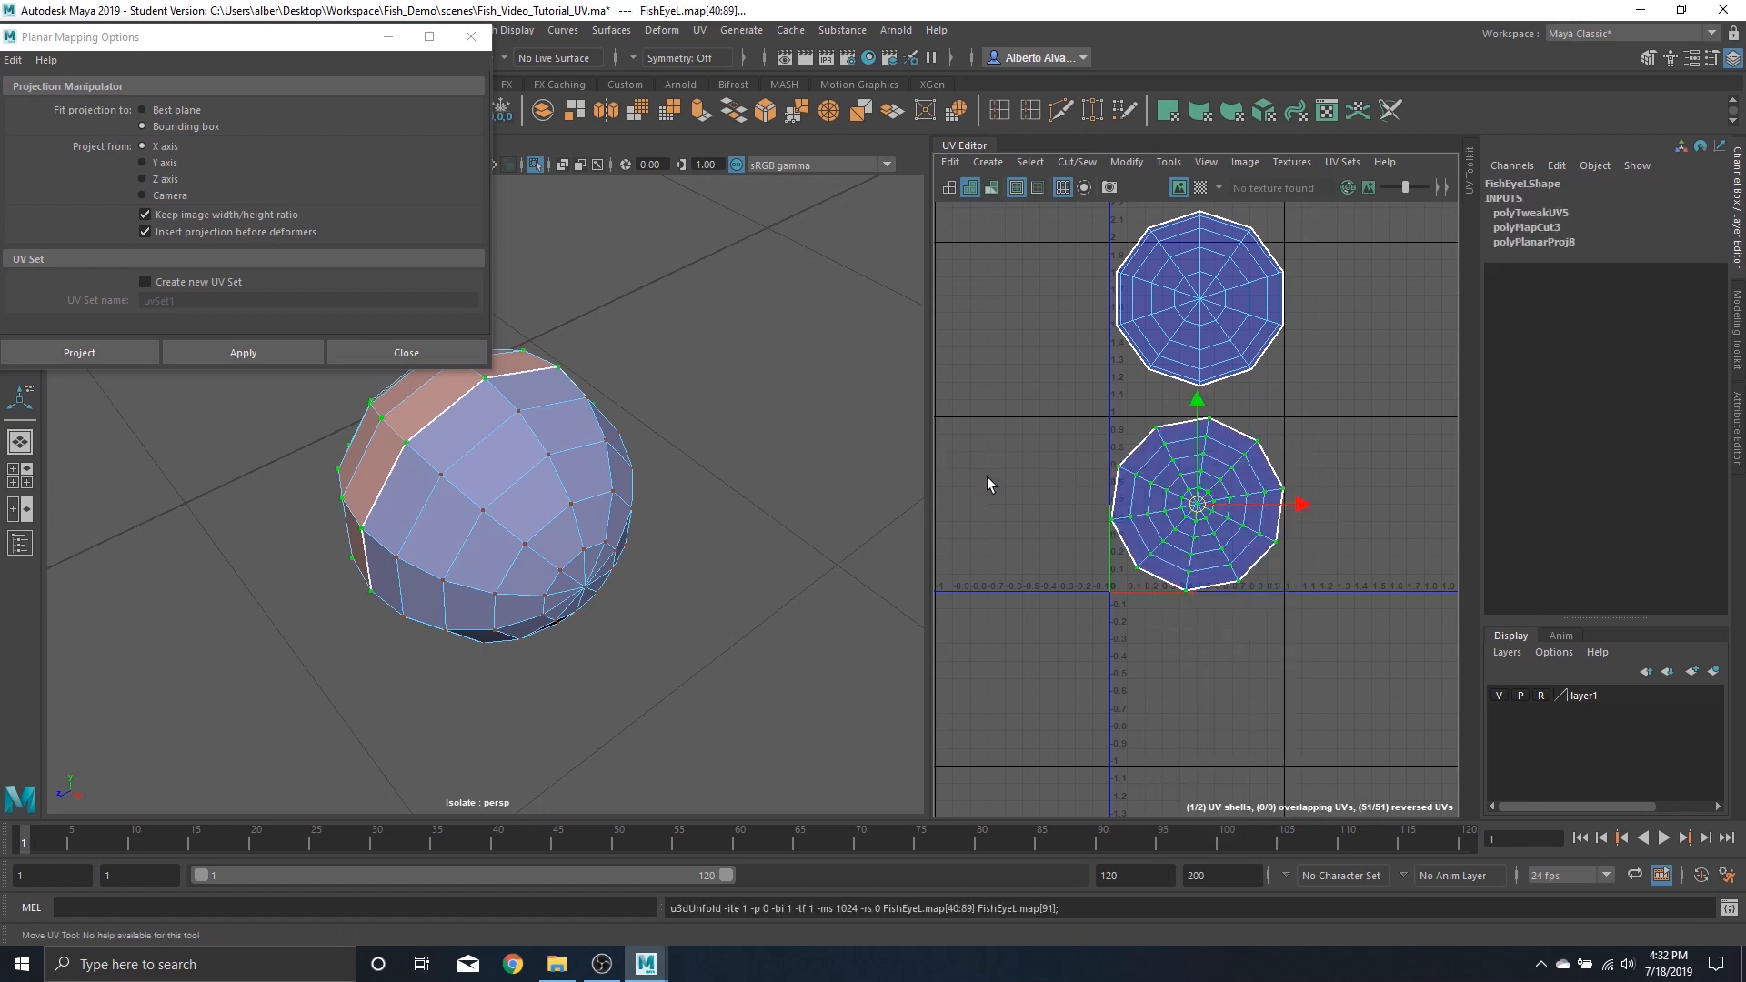
{"action": "double_click", "coordinate": [1203, 298]}
{"action": "right_click_drag", "start_coordinate": [1202, 298], "coordinate": [1007, 300], "text": "shift"}
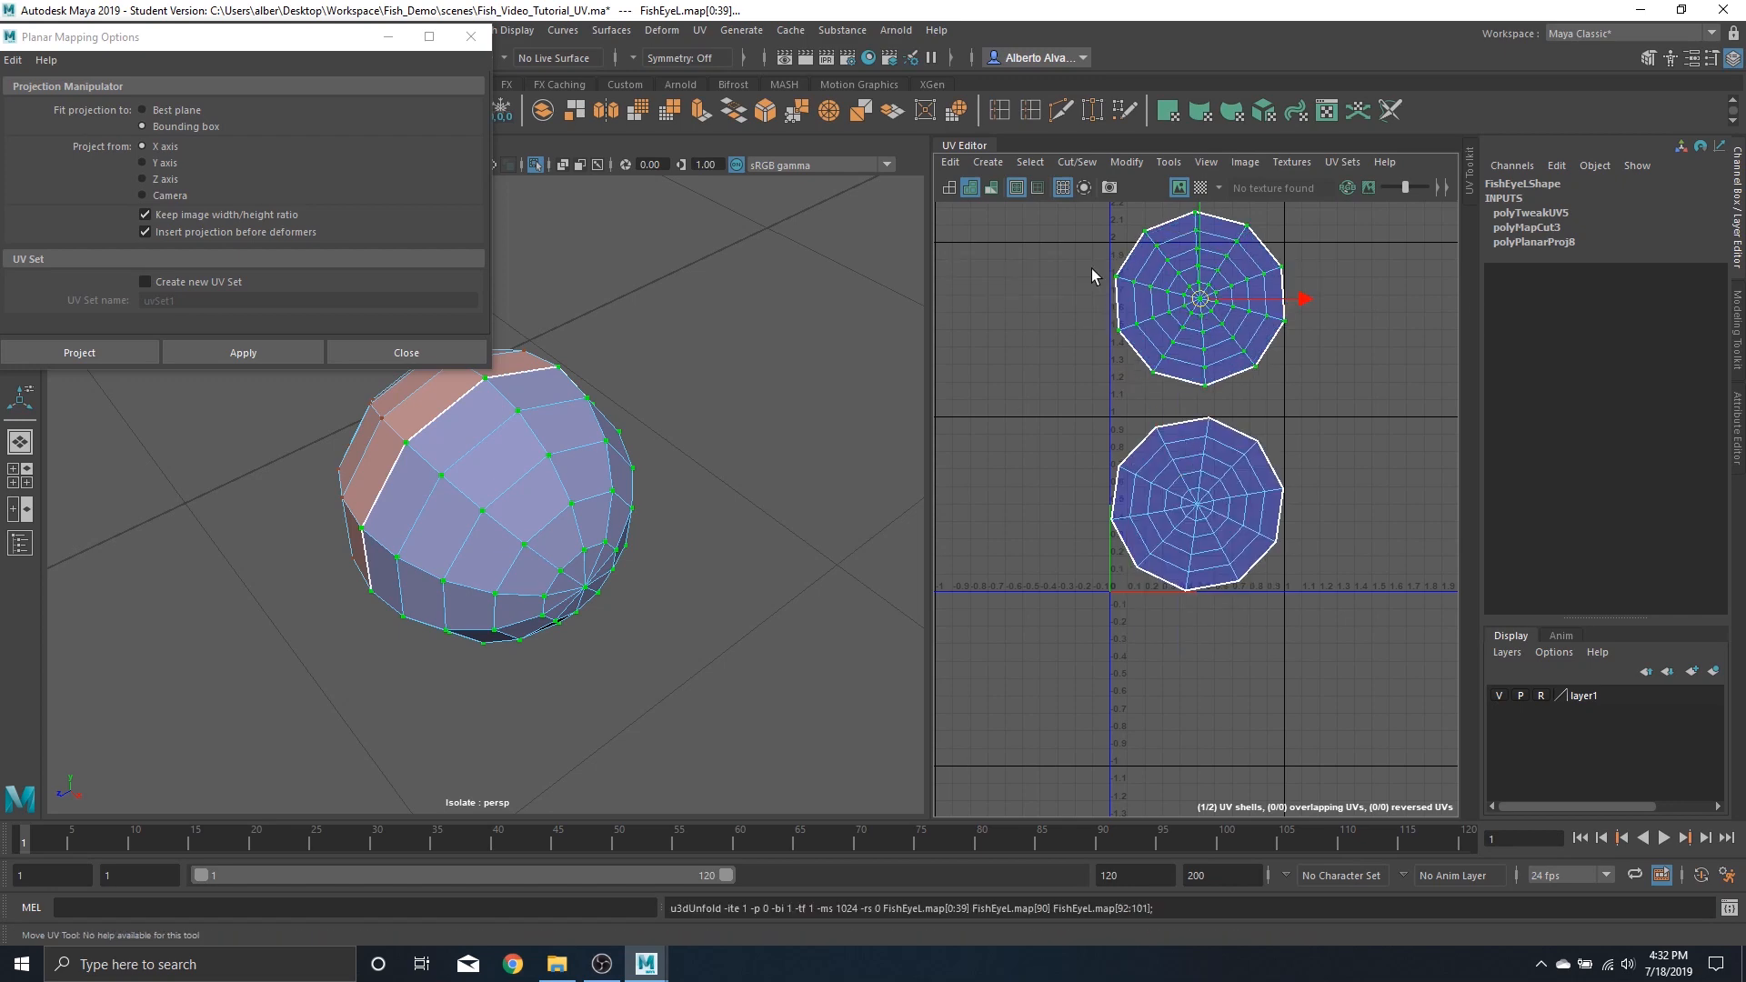
Inspect the left eye's UV distortion with the checker texture shown
{"action": "left_click_drag", "start_coordinate": [443, 552], "coordinate": [751, 291], "text": "alt"}
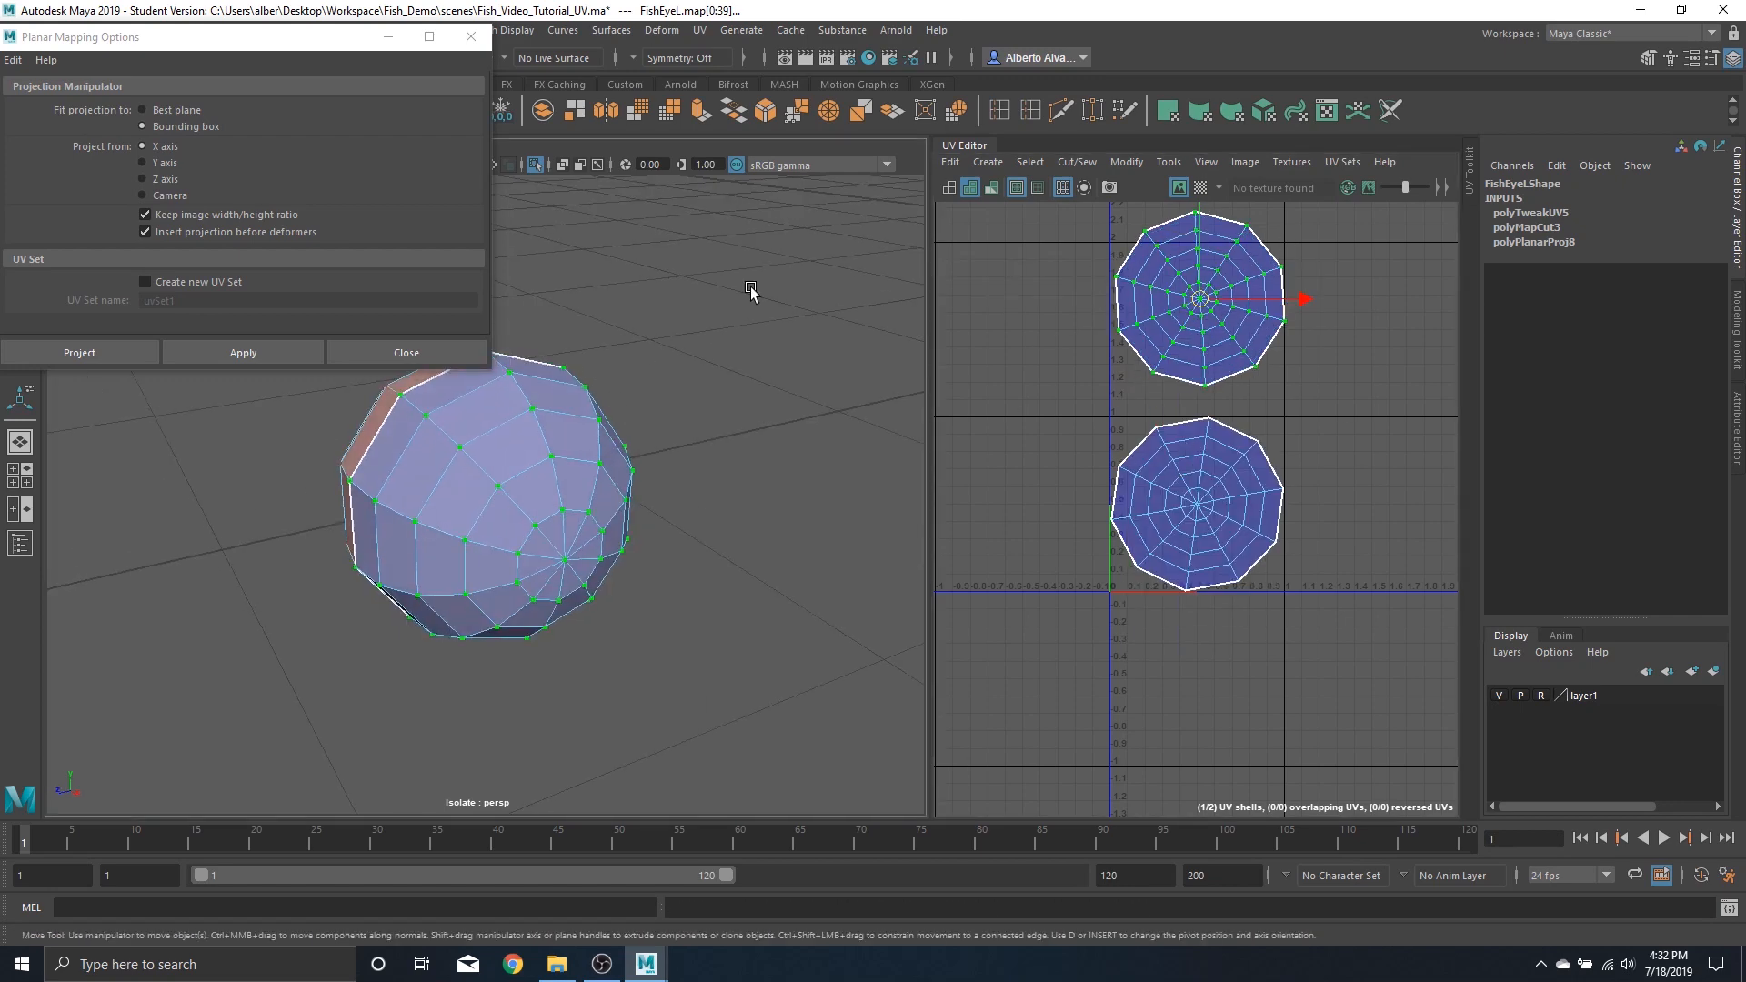
{"action": "left_click", "coordinate": [1200, 187]}
{"action": "left_click_drag", "start_coordinate": [582, 509], "coordinate": [513, 437], "text": "alt"}
{"action": "scroll", "coordinate": [497, 451], "scroll_direction": "up", "scroll_amount": 5}
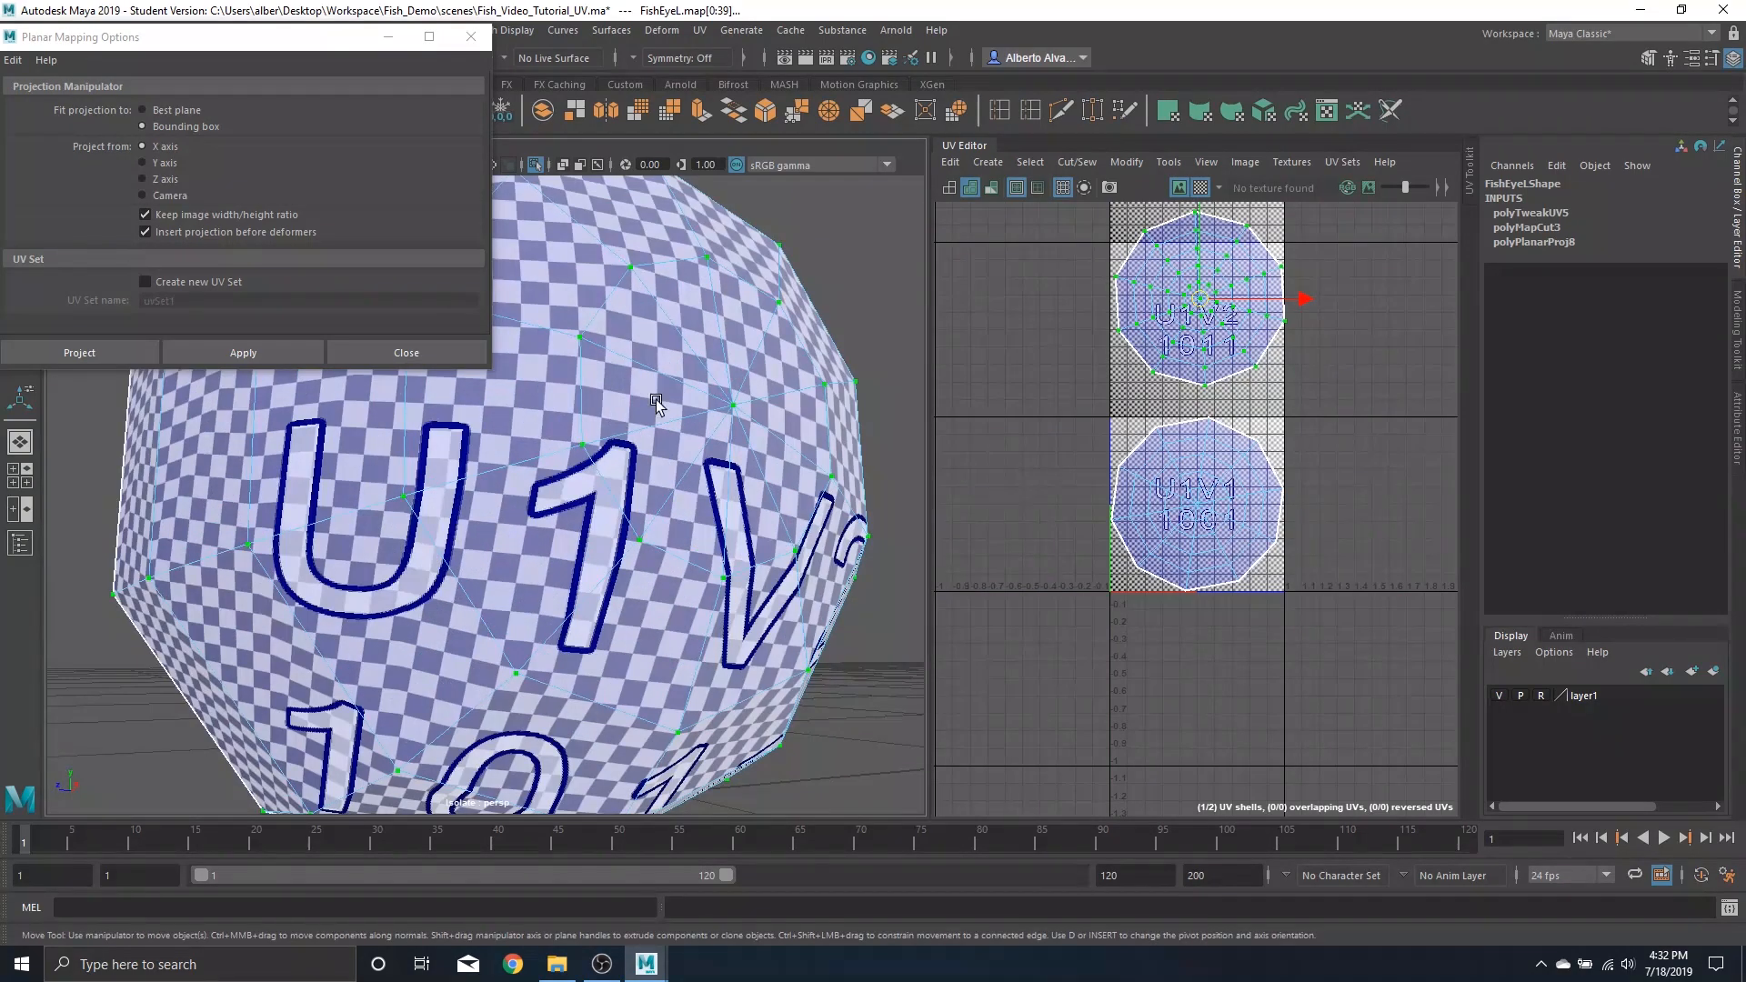
{"action": "left_click_drag", "start_coordinate": [467, 555], "coordinate": [464, 632], "text": "alt"}
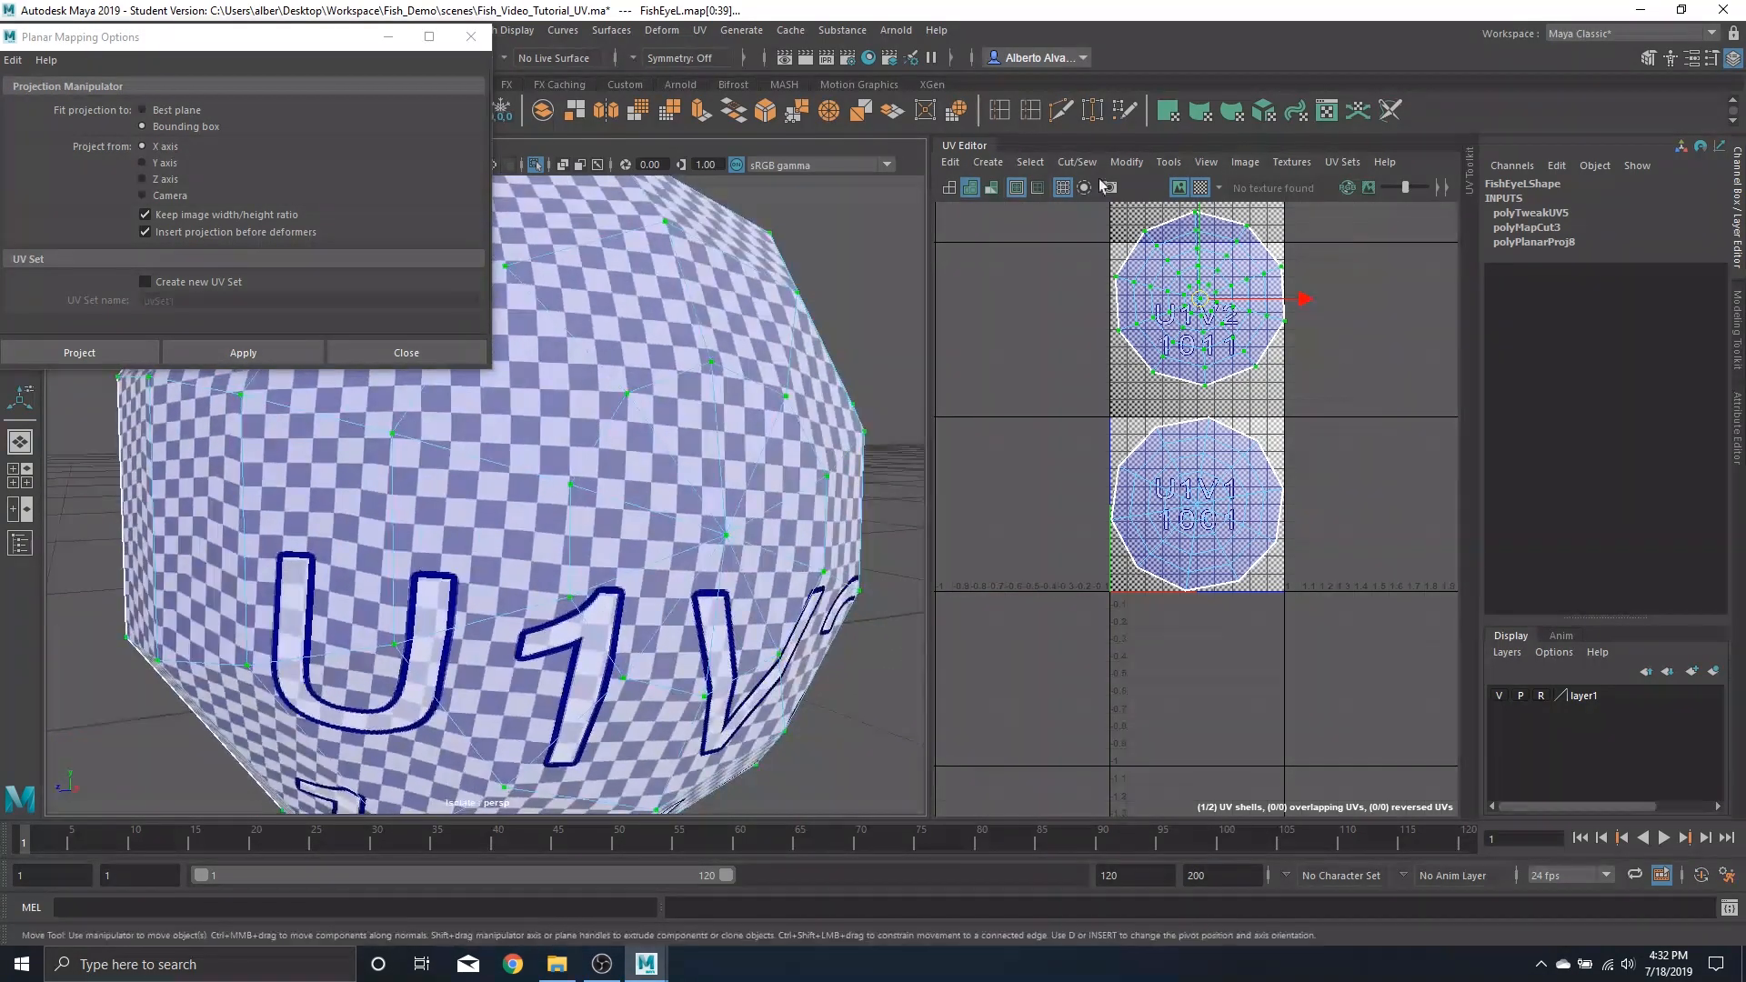
{"action": "left_click", "coordinate": [1206, 188]}
Move both left eye UV shells to the lower right outside the UV space
{"action": "scroll", "coordinate": [1164, 468], "scroll_direction": "down", "scroll_amount": 4}
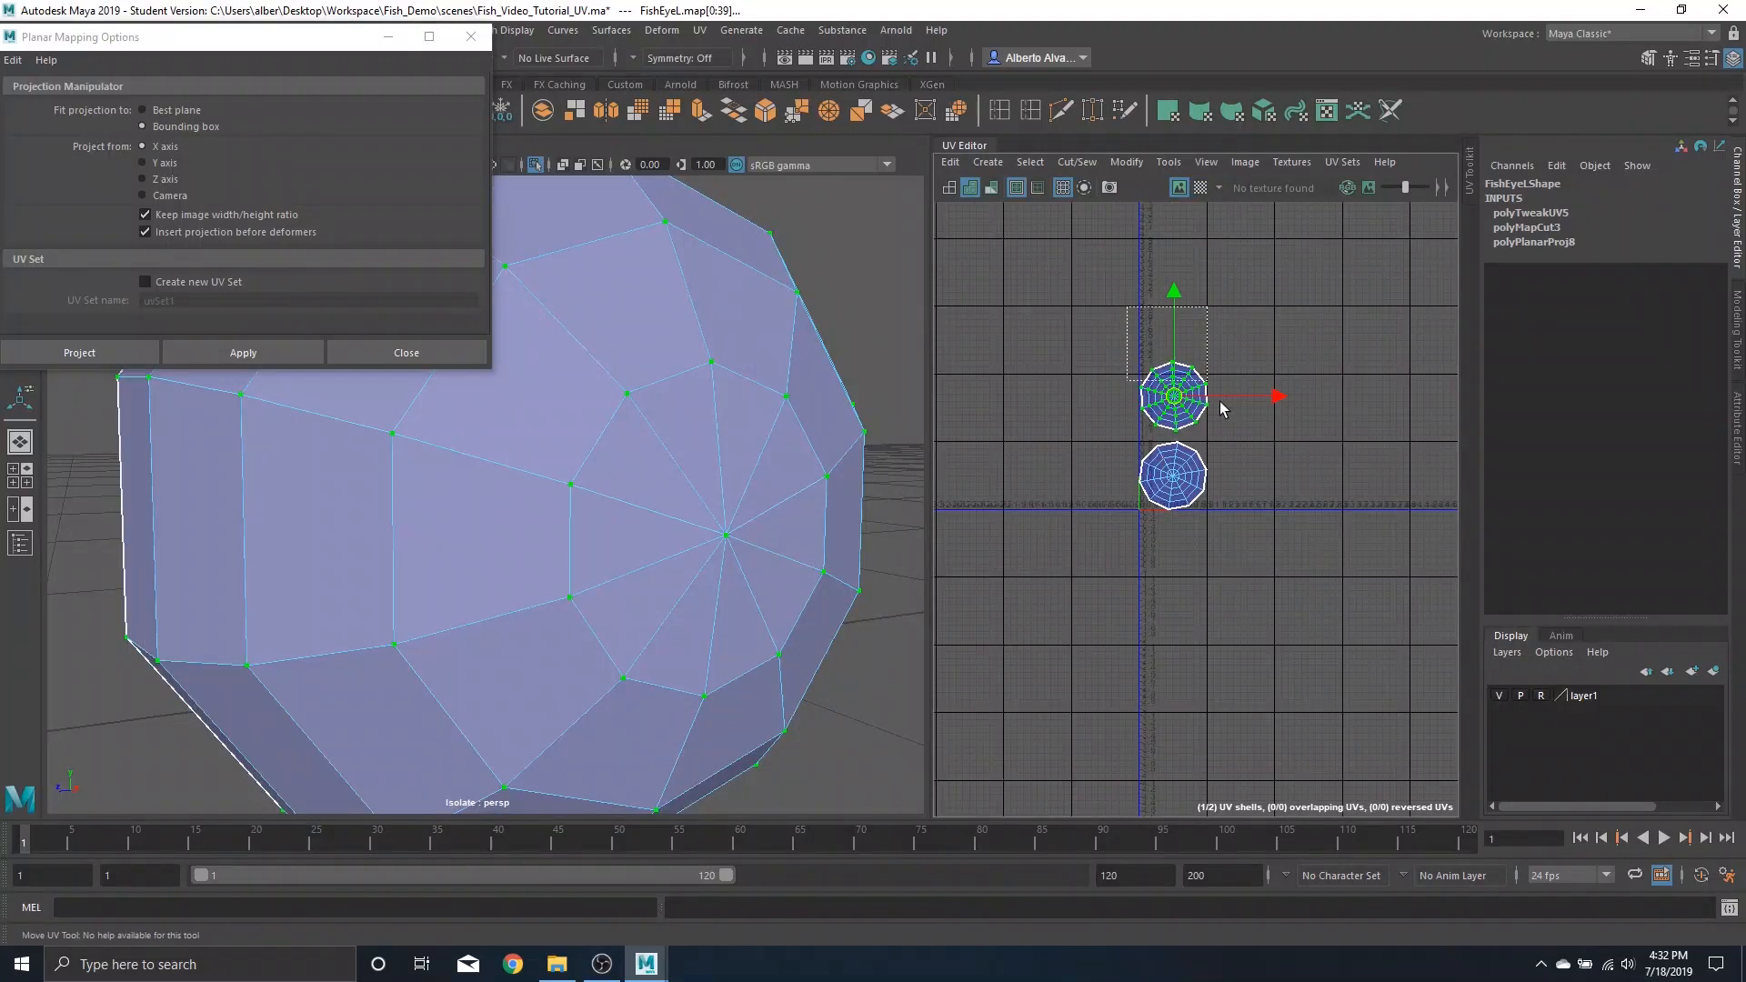
{"action": "left_click_drag", "start_coordinate": [1220, 401], "coordinate": [1251, 579]}
{"action": "left_click", "coordinate": [1152, 439]}
{"action": "left_click_drag", "start_coordinate": [1102, 314], "coordinate": [1288, 636]}
{"action": "left_click_drag", "start_coordinate": [1187, 455], "coordinate": [1317, 699]}
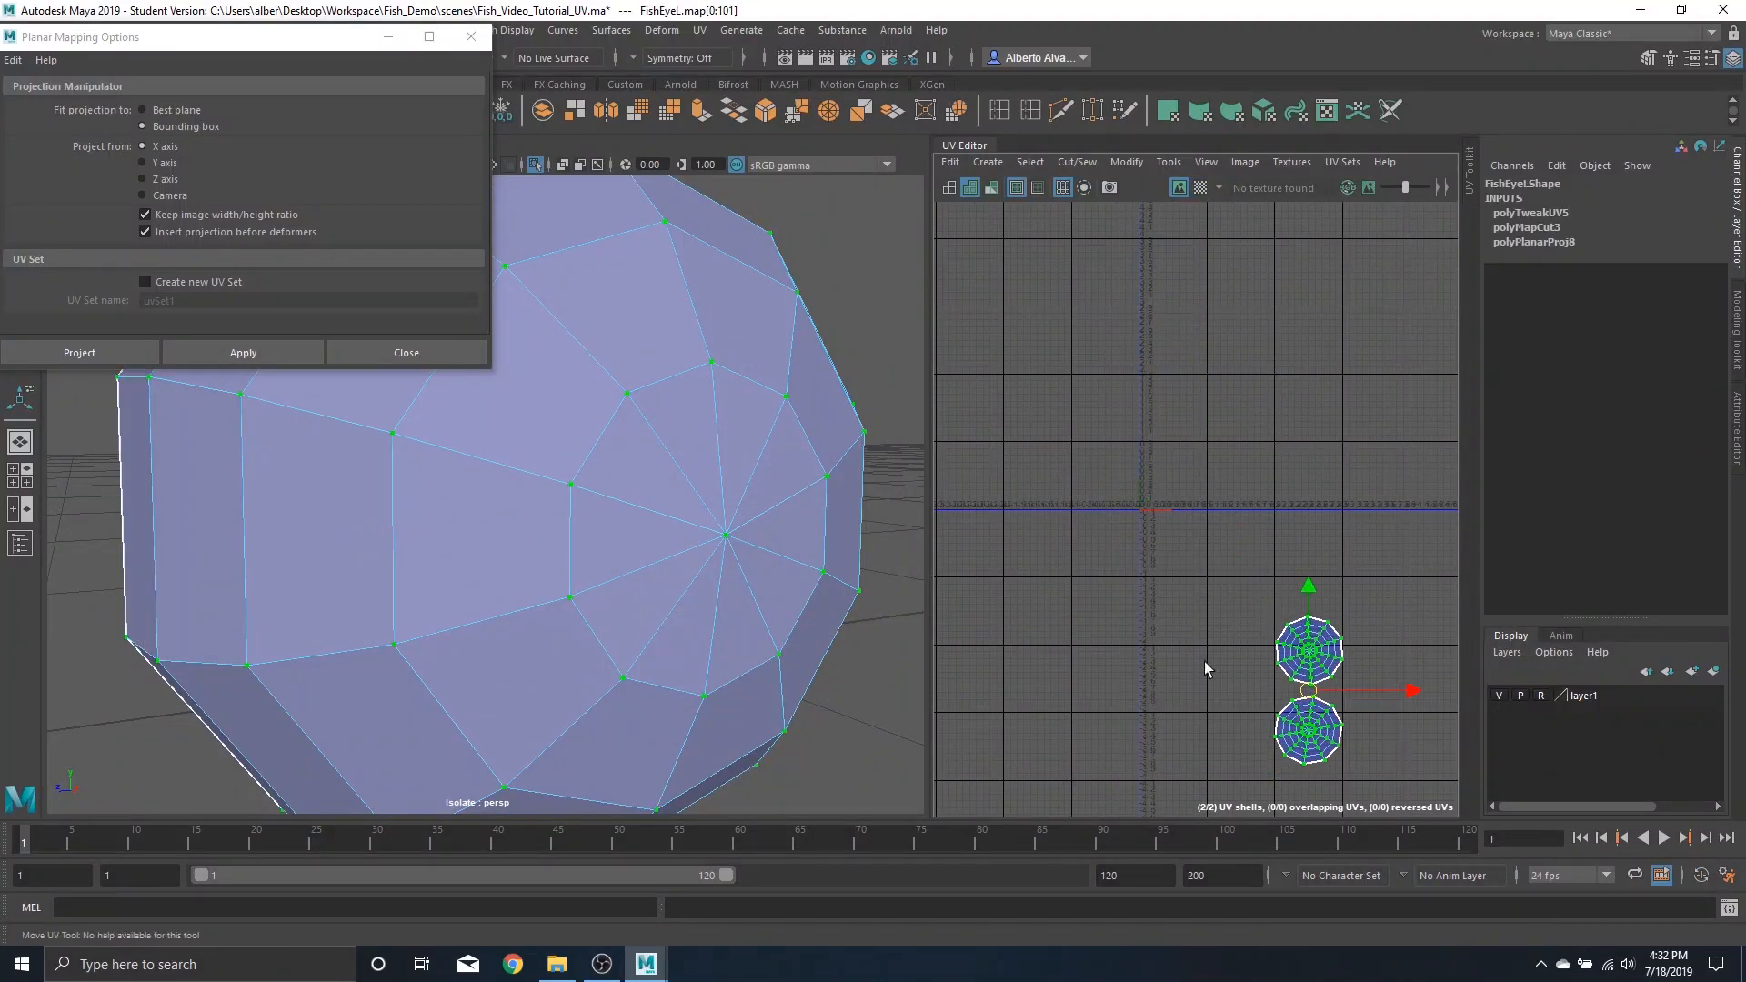
{"action": "scroll", "coordinate": [1114, 605], "scroll_direction": "down", "scroll_amount": 2}
{"action": "scroll", "coordinate": [553, 538], "scroll_direction": "down", "scroll_amount": 4}
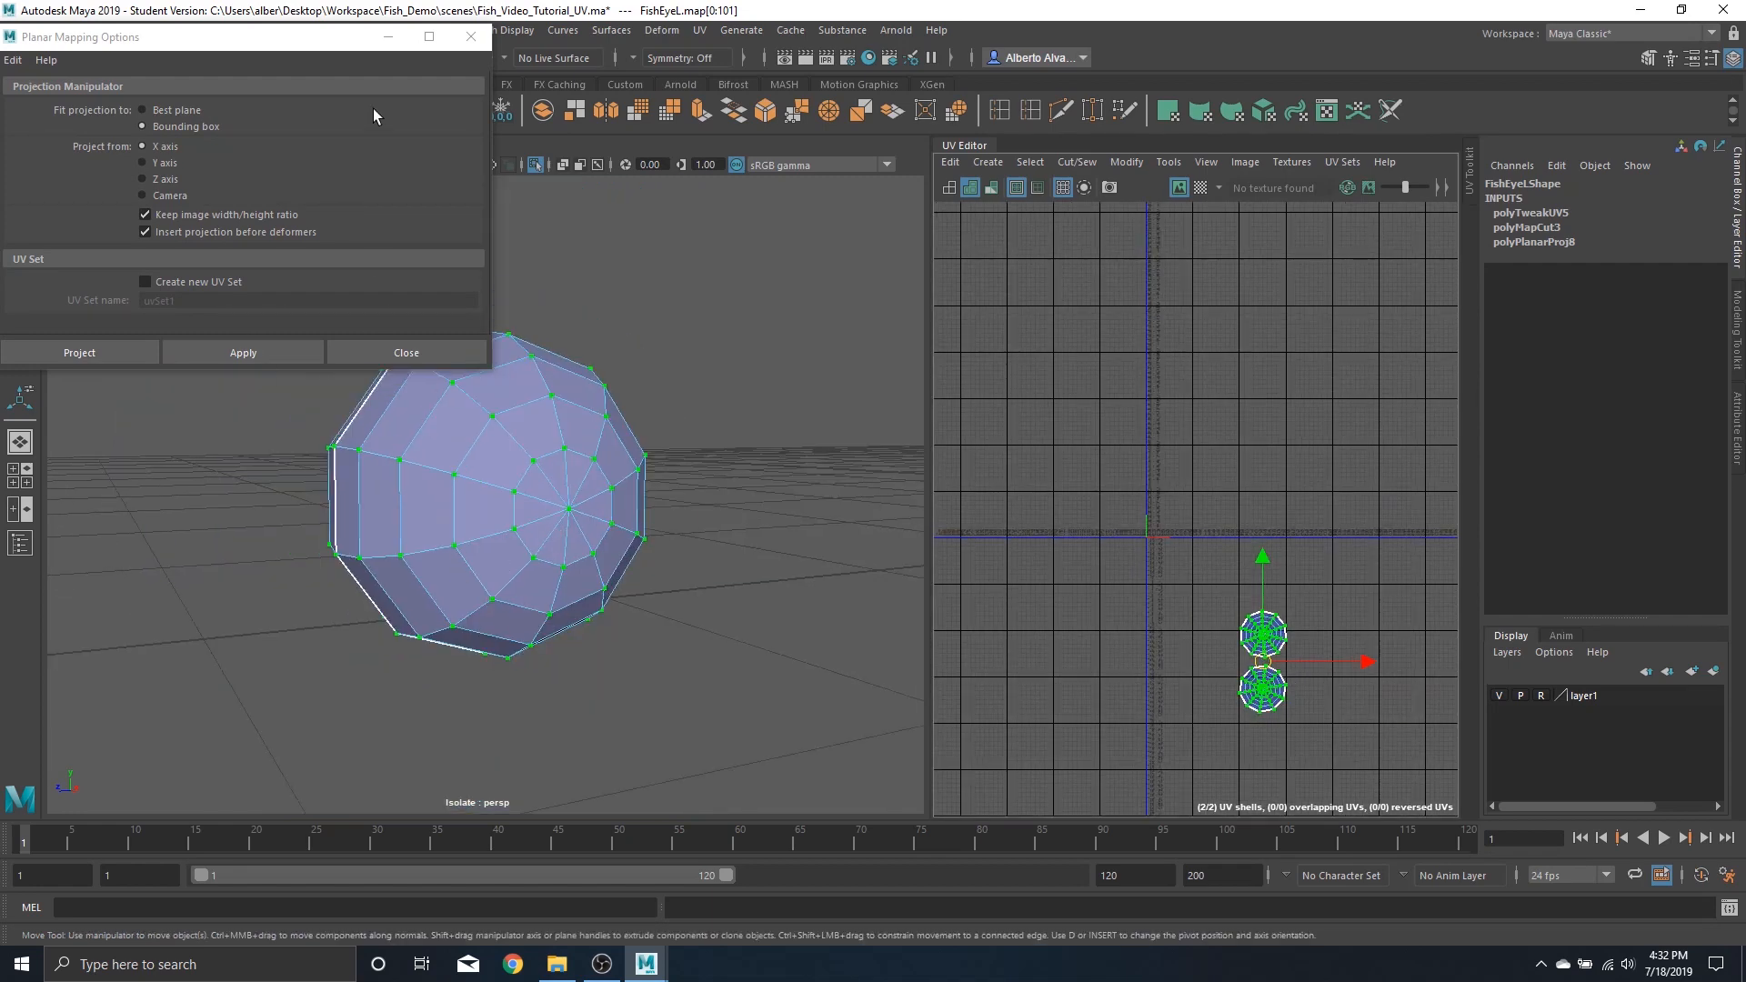
Turn off isolate select so the whole fish shows again
{"action": "left_click", "coordinate": [389, 37]}
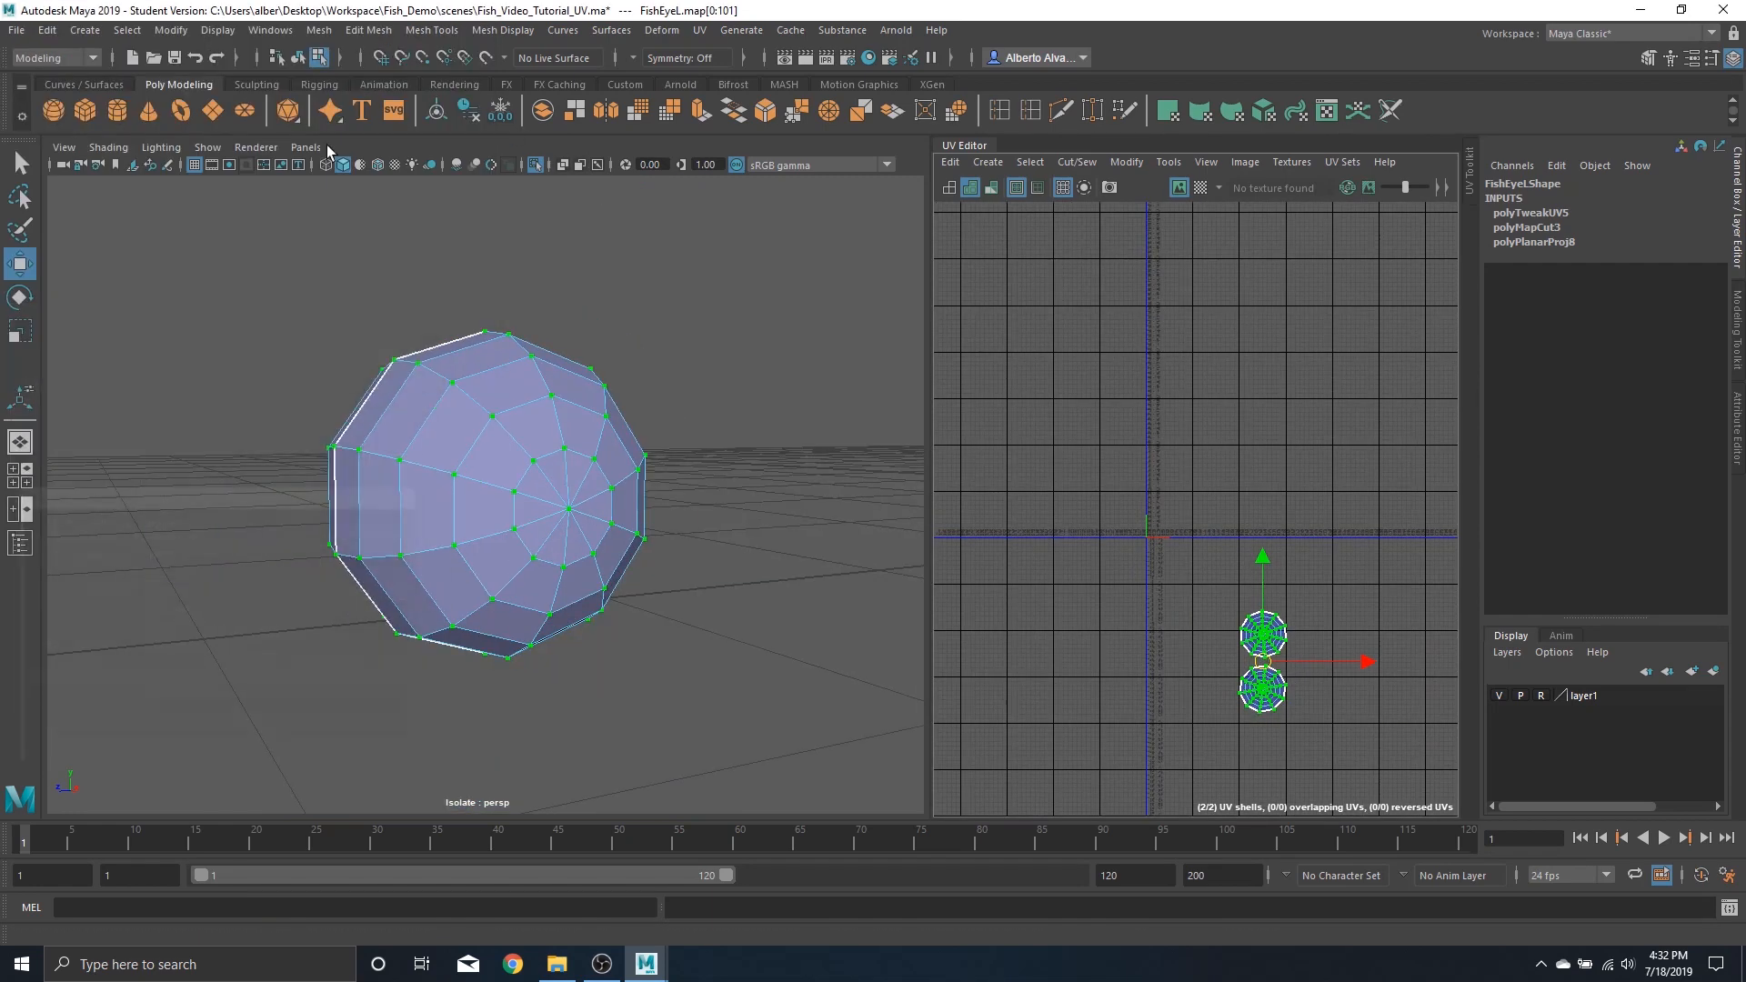
{"action": "left_click", "coordinate": [207, 147]}
{"action": "mouse_move", "coordinate": [254, 182]}
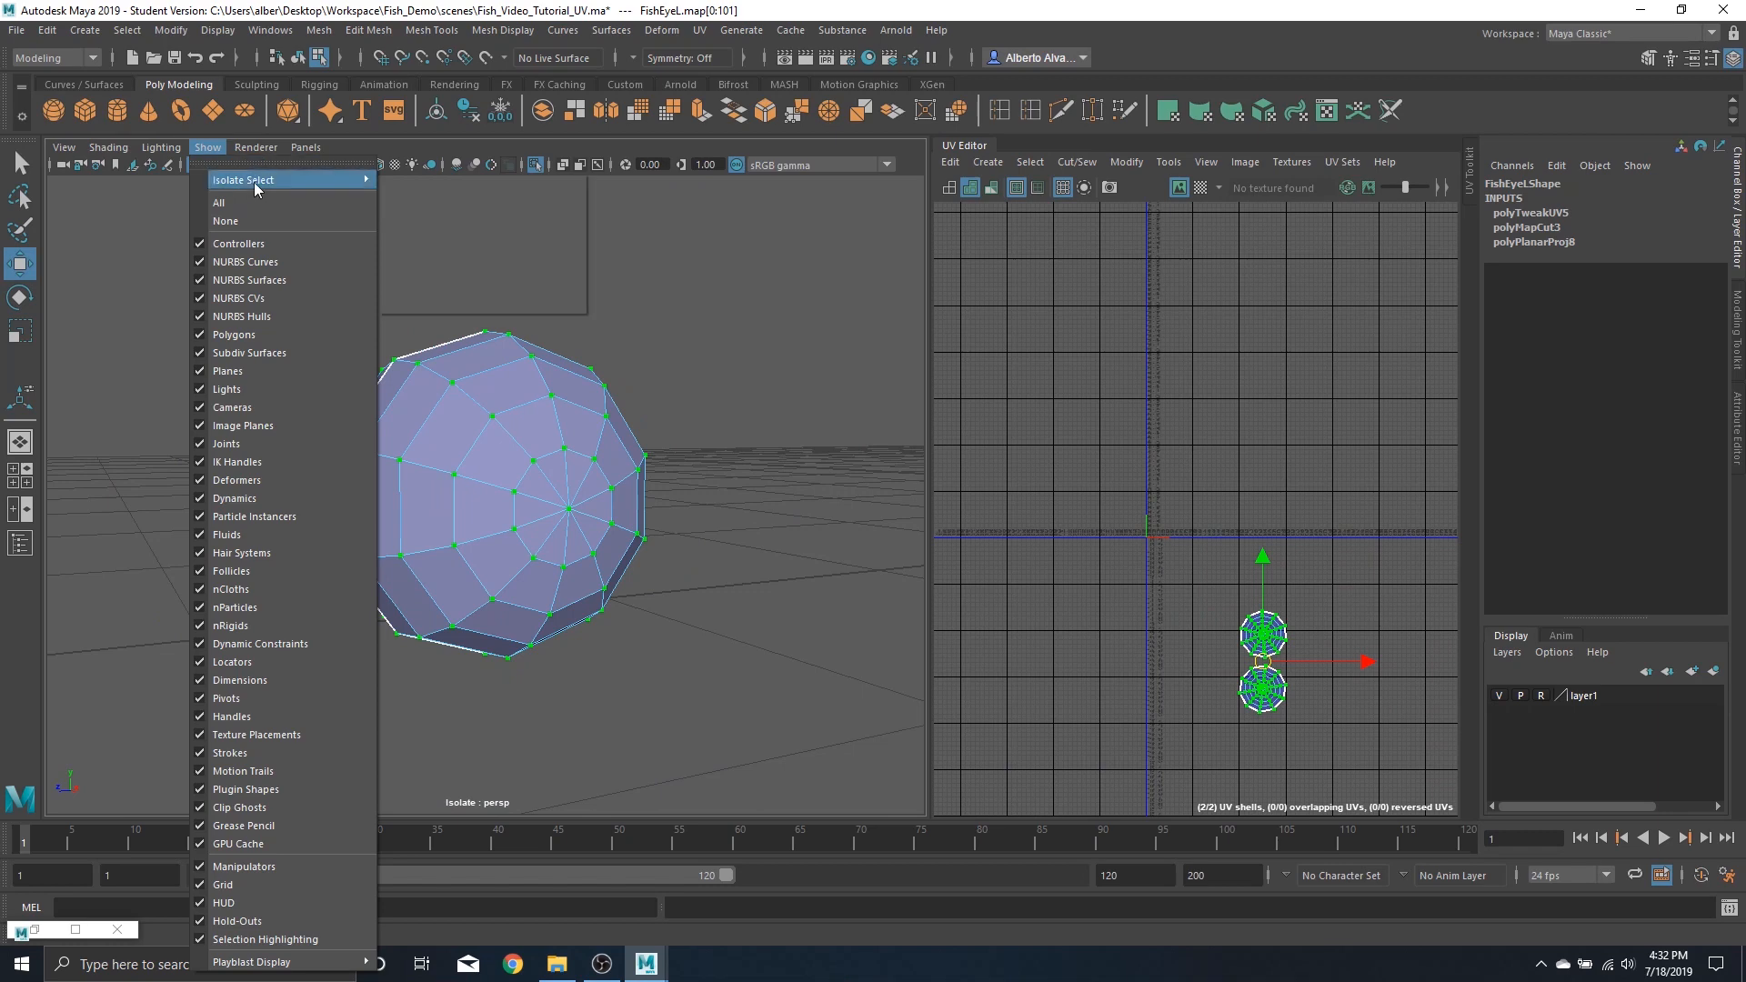
{"action": "left_click", "coordinate": [428, 195]}
Select the right eye object and isolate it in the viewport
{"action": "scroll", "coordinate": [665, 407], "scroll_direction": "down", "scroll_amount": 5}
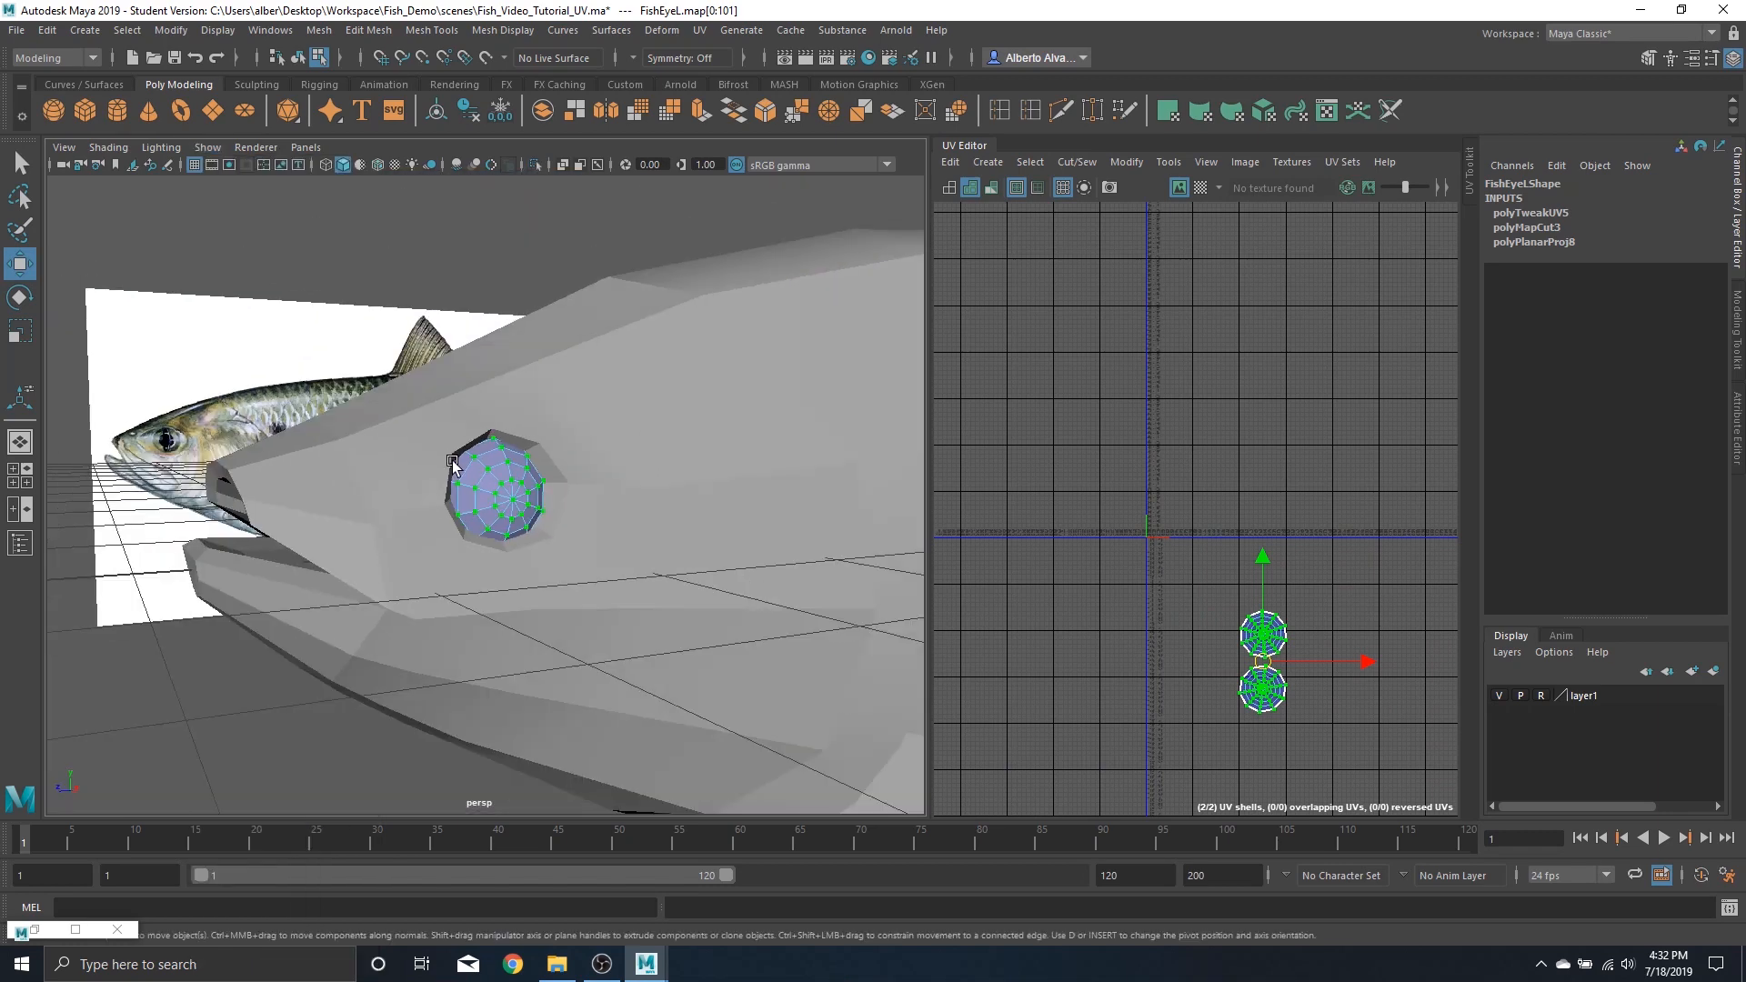
{"action": "left_click_drag", "start_coordinate": [450, 458], "coordinate": [648, 480], "text": "alt"}
{"action": "left_click_drag", "start_coordinate": [369, 498], "coordinate": [484, 427], "text": "alt"}
{"action": "right_click_drag", "start_coordinate": [268, 452], "coordinate": [293, 428]}
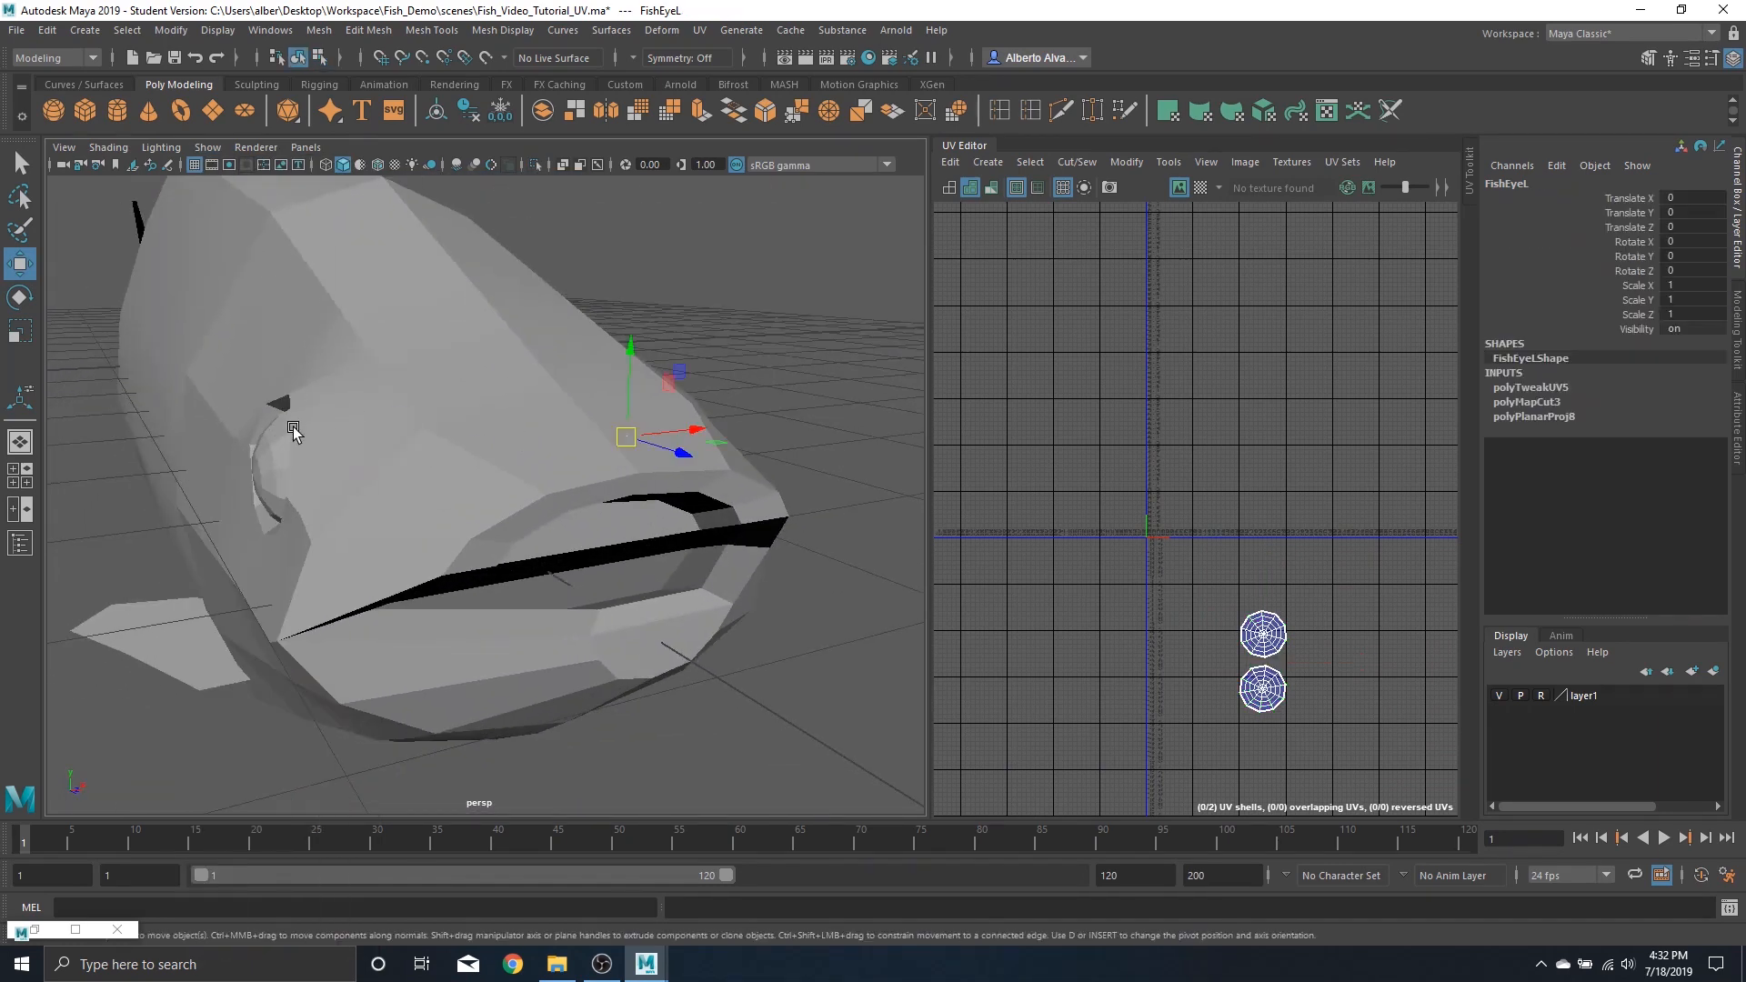
{"action": "key", "text": "f"}
{"action": "scroll", "coordinate": [550, 456], "scroll_direction": "down", "scroll_amount": 5}
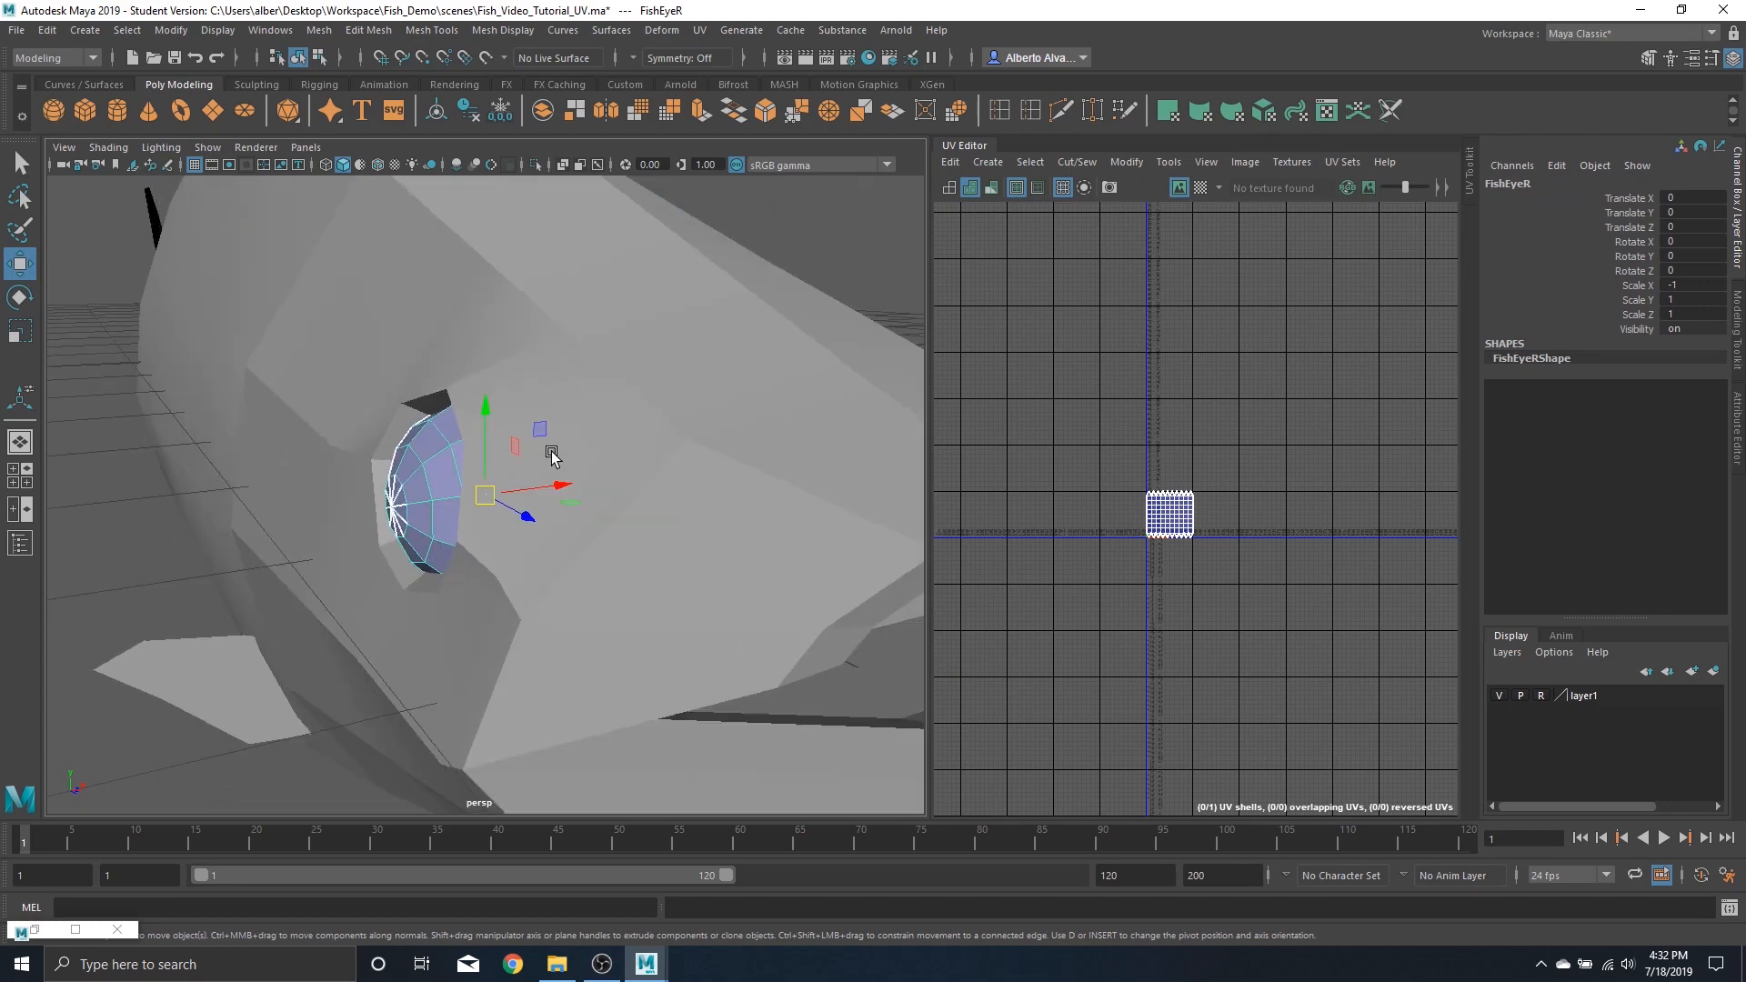
{"action": "left_click_drag", "start_coordinate": [549, 455], "coordinate": [607, 425], "text": "alt"}
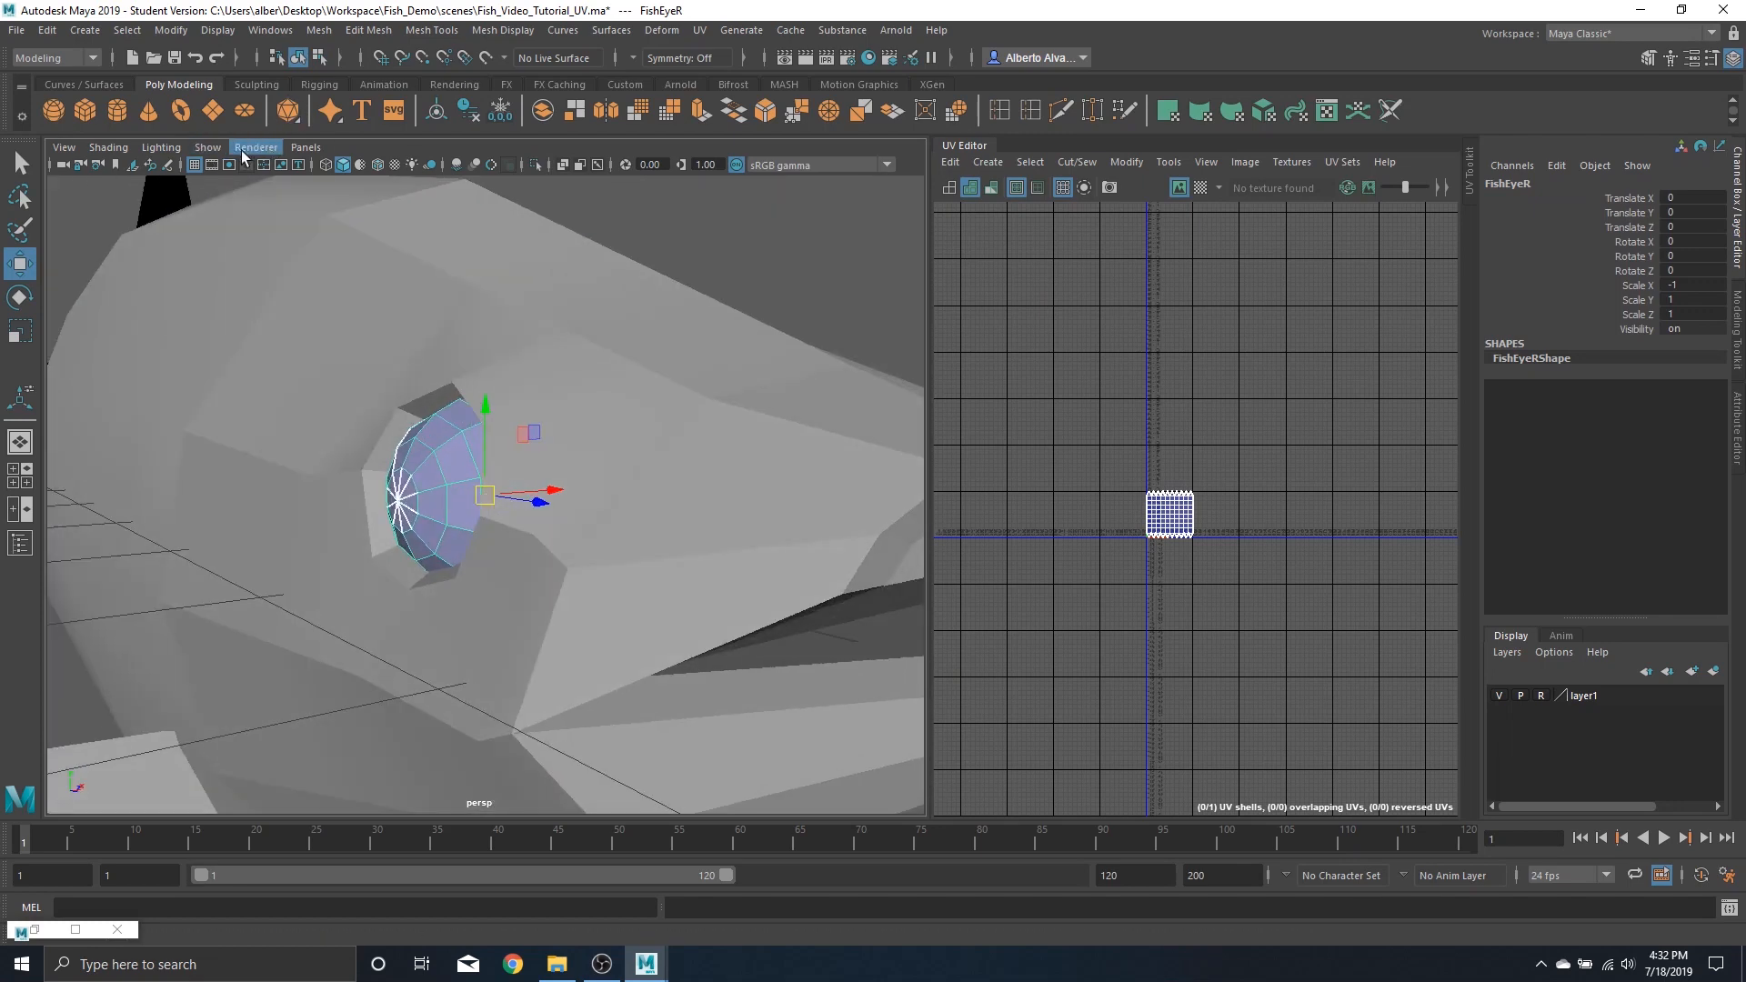
{"action": "left_click", "coordinate": [210, 147]}
{"action": "mouse_move", "coordinate": [237, 184]}
{"action": "left_click", "coordinate": [428, 194]}
{"action": "left_click_drag", "start_coordinate": [639, 401], "coordinate": [455, 714], "text": "alt"}
{"action": "left_click_drag", "start_coordinate": [612, 446], "coordinate": [478, 494], "text": "alt"}
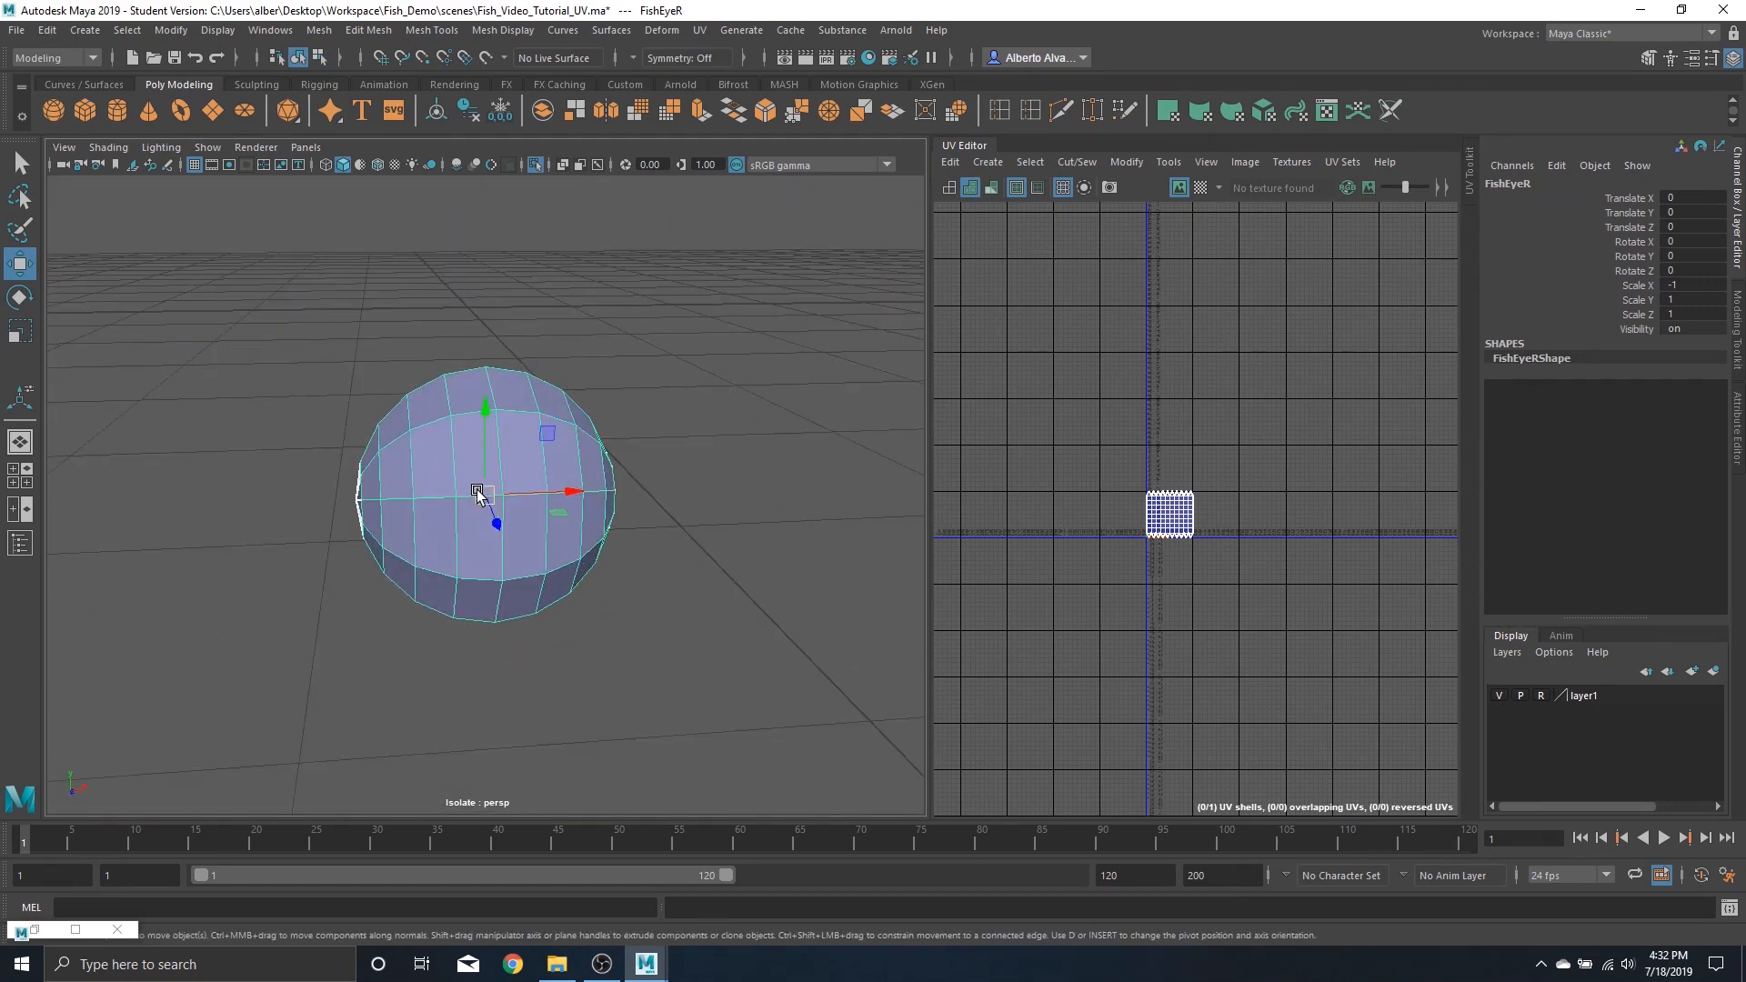
Apply a planar UV projection along the X axis to the right eye
{"action": "left_click", "coordinate": [35, 928]}
{"action": "left_click_drag", "start_coordinate": [451, 475], "coordinate": [533, 459], "text": "alt"}
{"action": "left_click", "coordinate": [262, 352]}
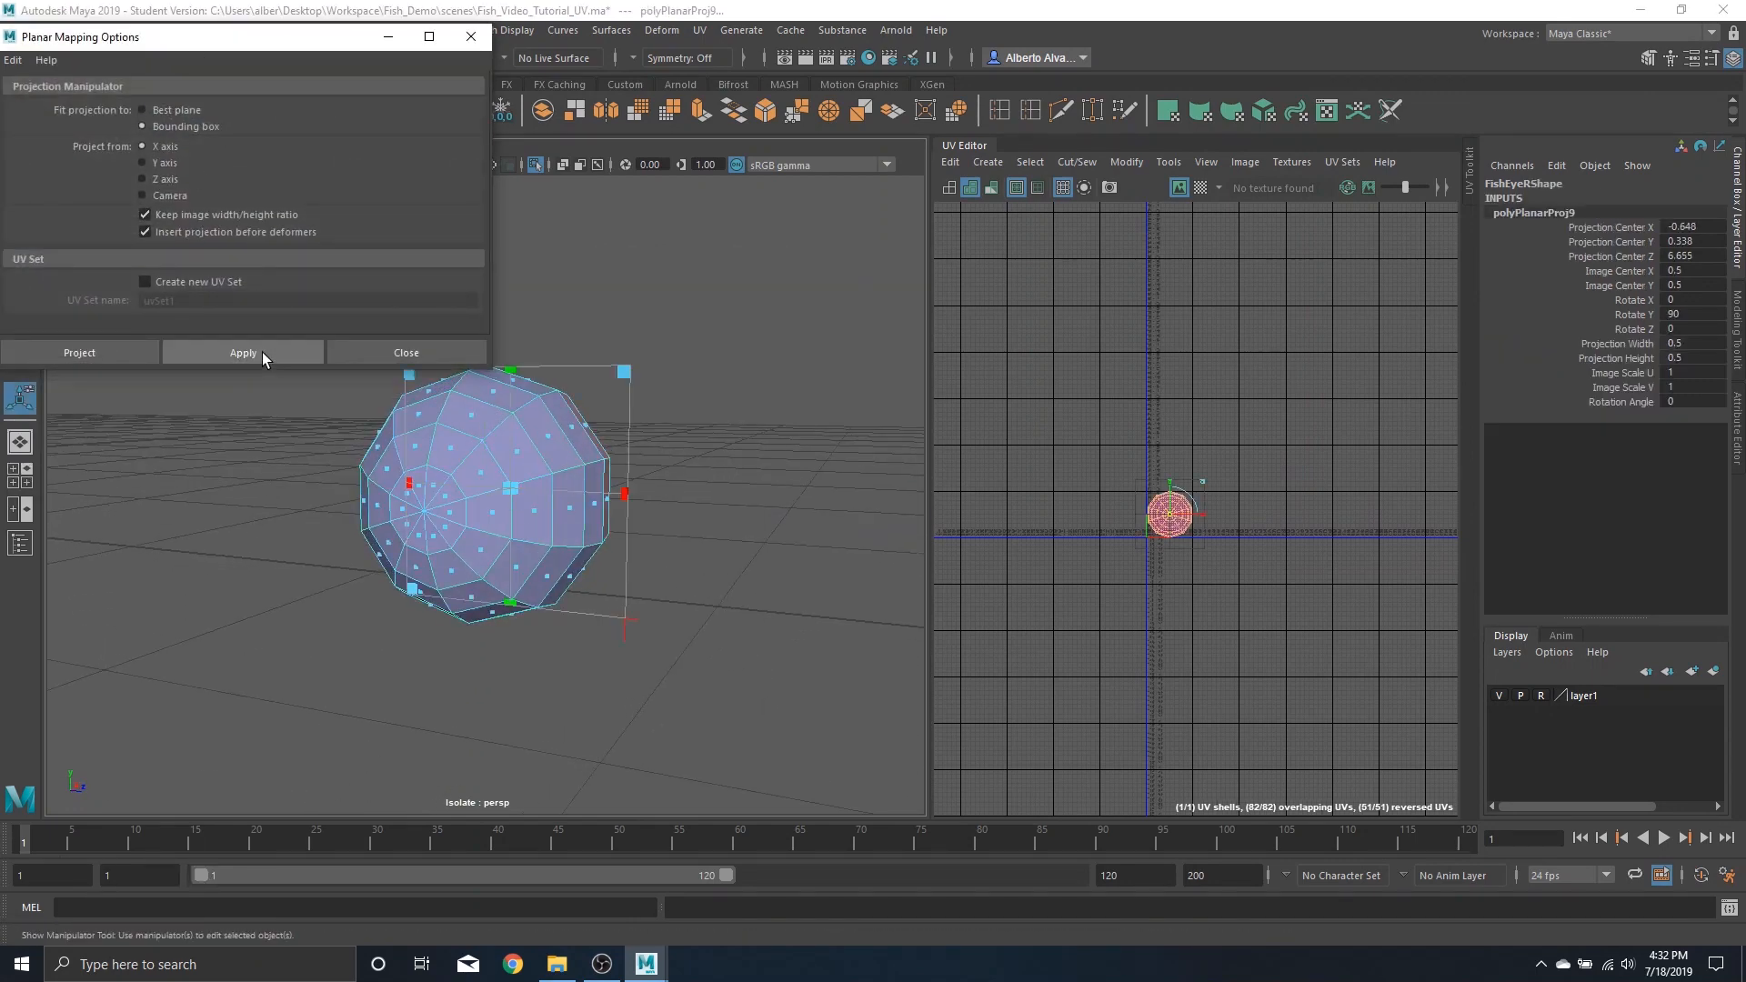
Select a vertical edge loop on the right eye and cut the UVs along it
{"action": "scroll", "coordinate": [1069, 526], "scroll_direction": "up", "scroll_amount": 6}
{"action": "middle_click_drag", "start_coordinate": [1376, 534], "coordinate": [1109, 533], "text": "alt"}
{"action": "left_click_drag", "start_coordinate": [585, 428], "coordinate": [512, 460], "text": "alt"}
{"action": "right_click_drag", "start_coordinate": [512, 461], "coordinate": [519, 376]}
{"action": "double_click", "coordinate": [535, 457]}
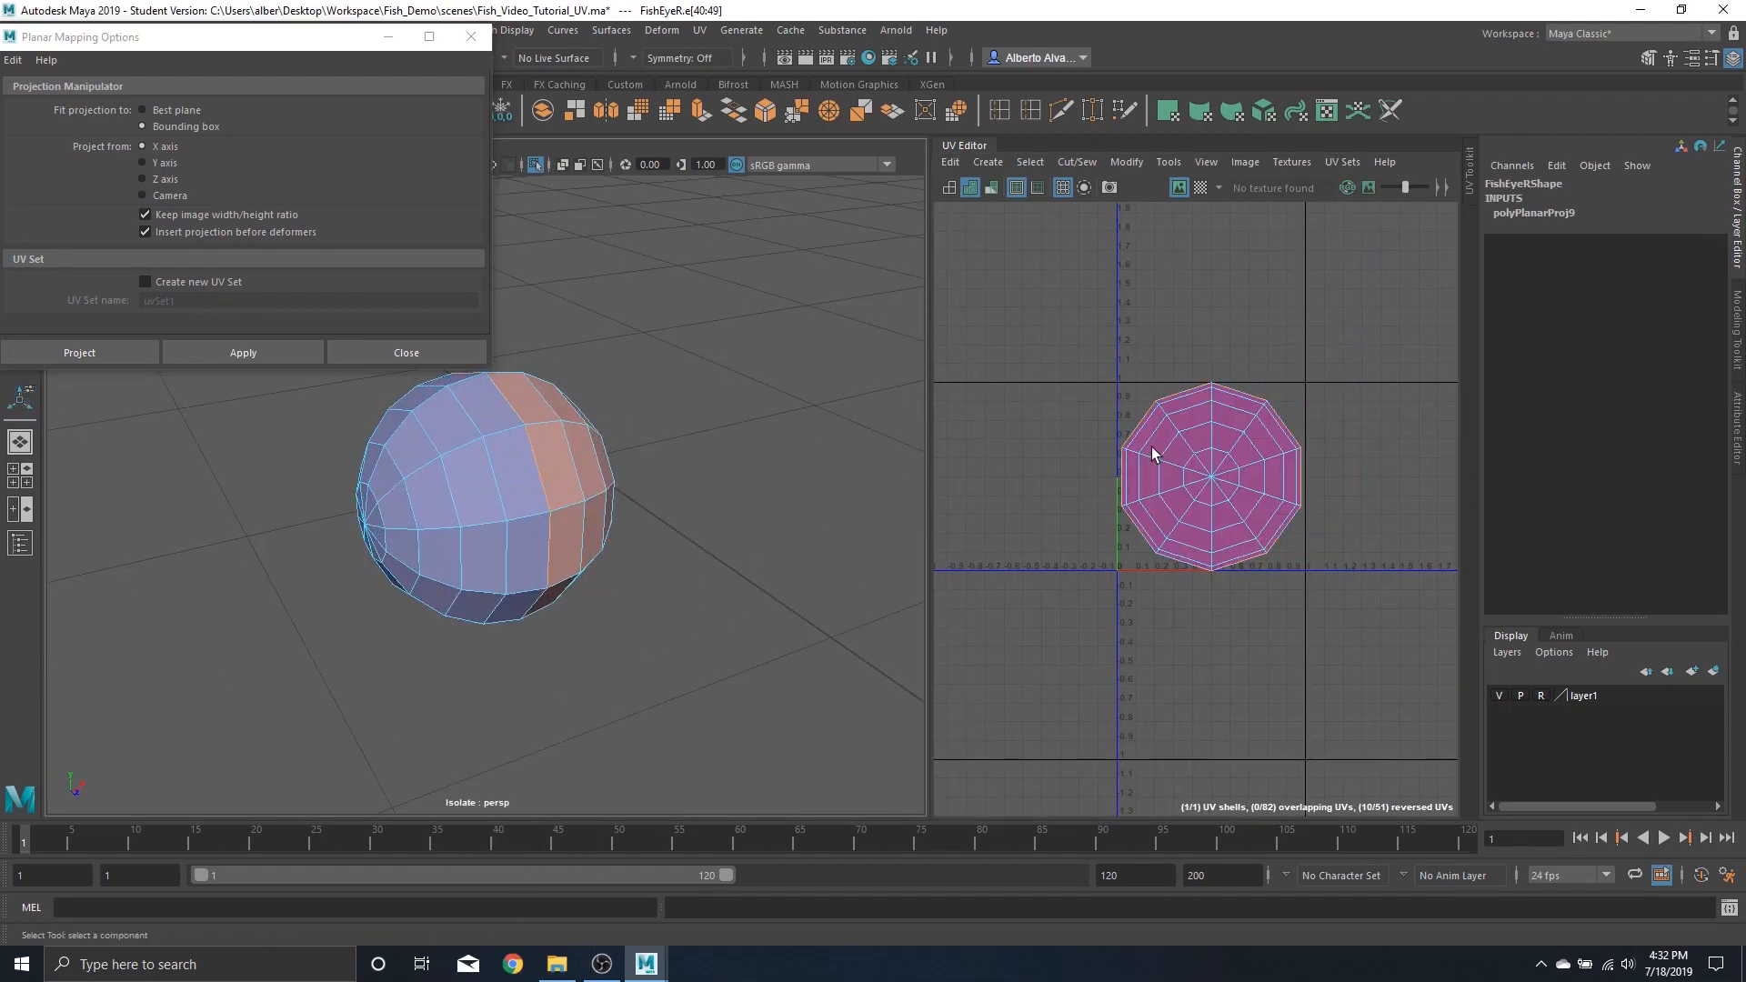
{"action": "right_click_drag", "start_coordinate": [1208, 431], "coordinate": [1086, 475], "text": "shift"}
{"action": "left_click", "coordinate": [1226, 491]}
{"action": "key", "text": "w"}
{"action": "mouse_move", "coordinate": [1211, 474]}
{"action": "left_mouse_down"}
{"action": "mouse_move", "coordinate": [1195, 439]}
{"action": "mouse_move", "coordinate": [1211, 489]}
{"action": "left_mouse_up"}
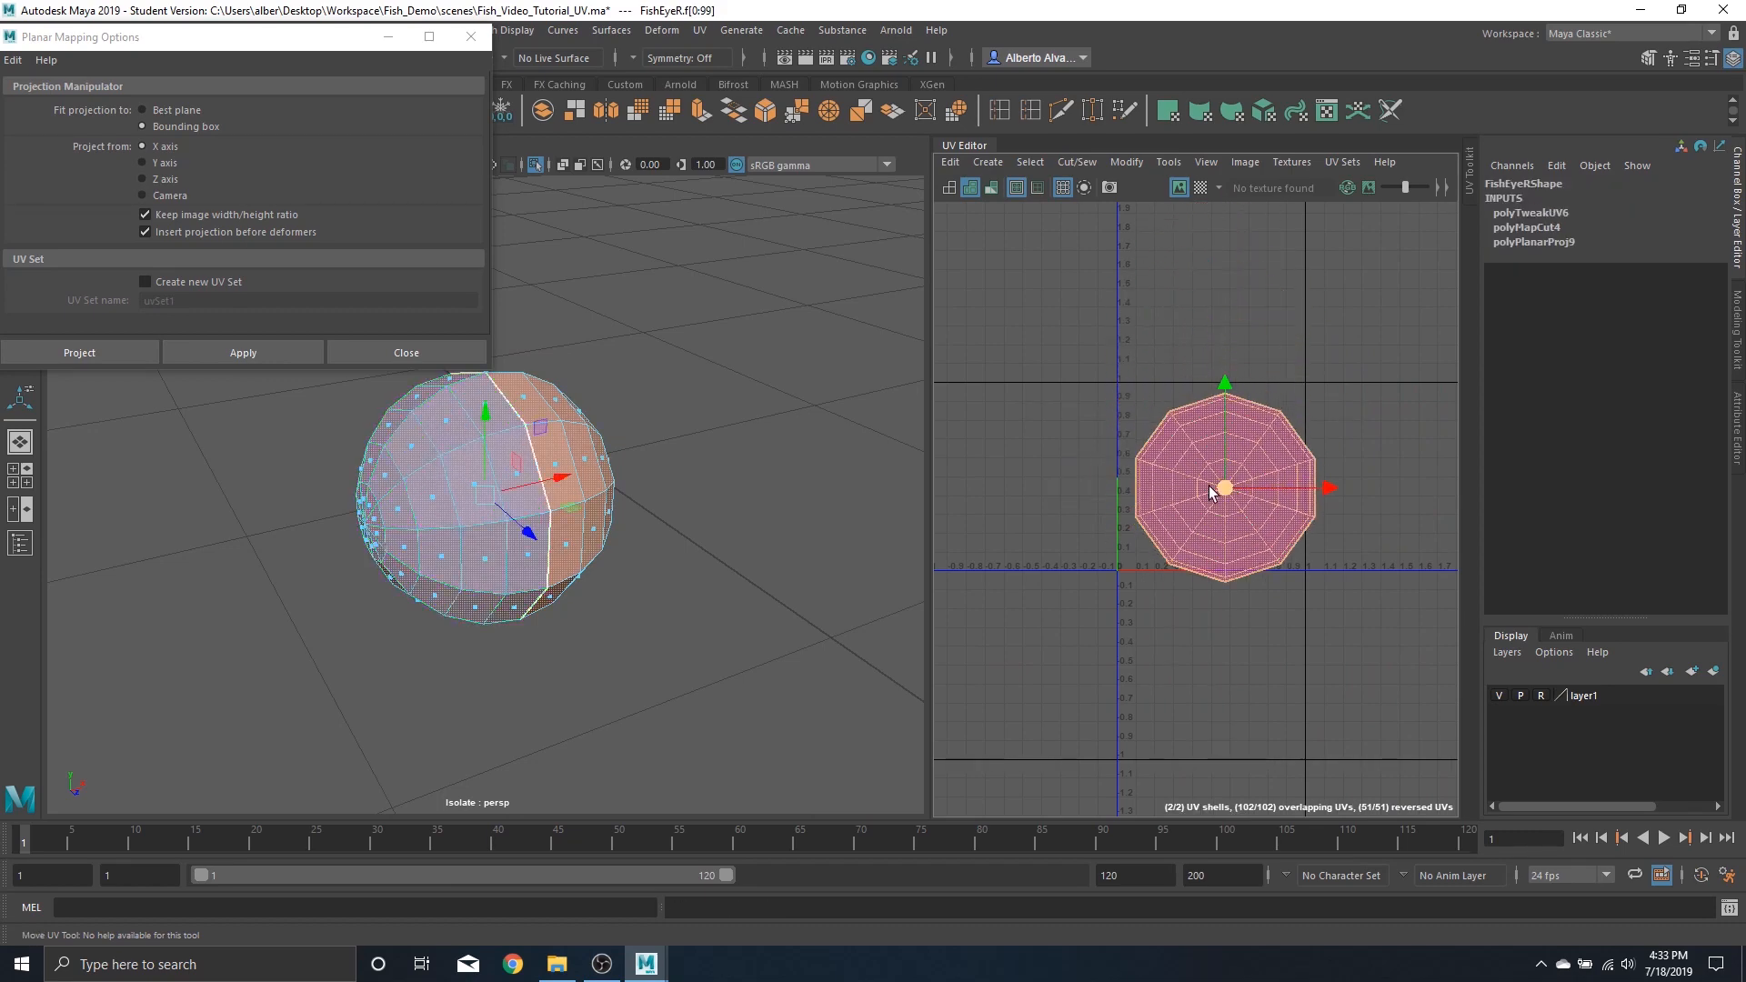
Separate the two right eye UV shells by moving one of them upward
{"action": "left_click_drag", "start_coordinate": [382, 477], "coordinate": [549, 479], "text": "alt"}
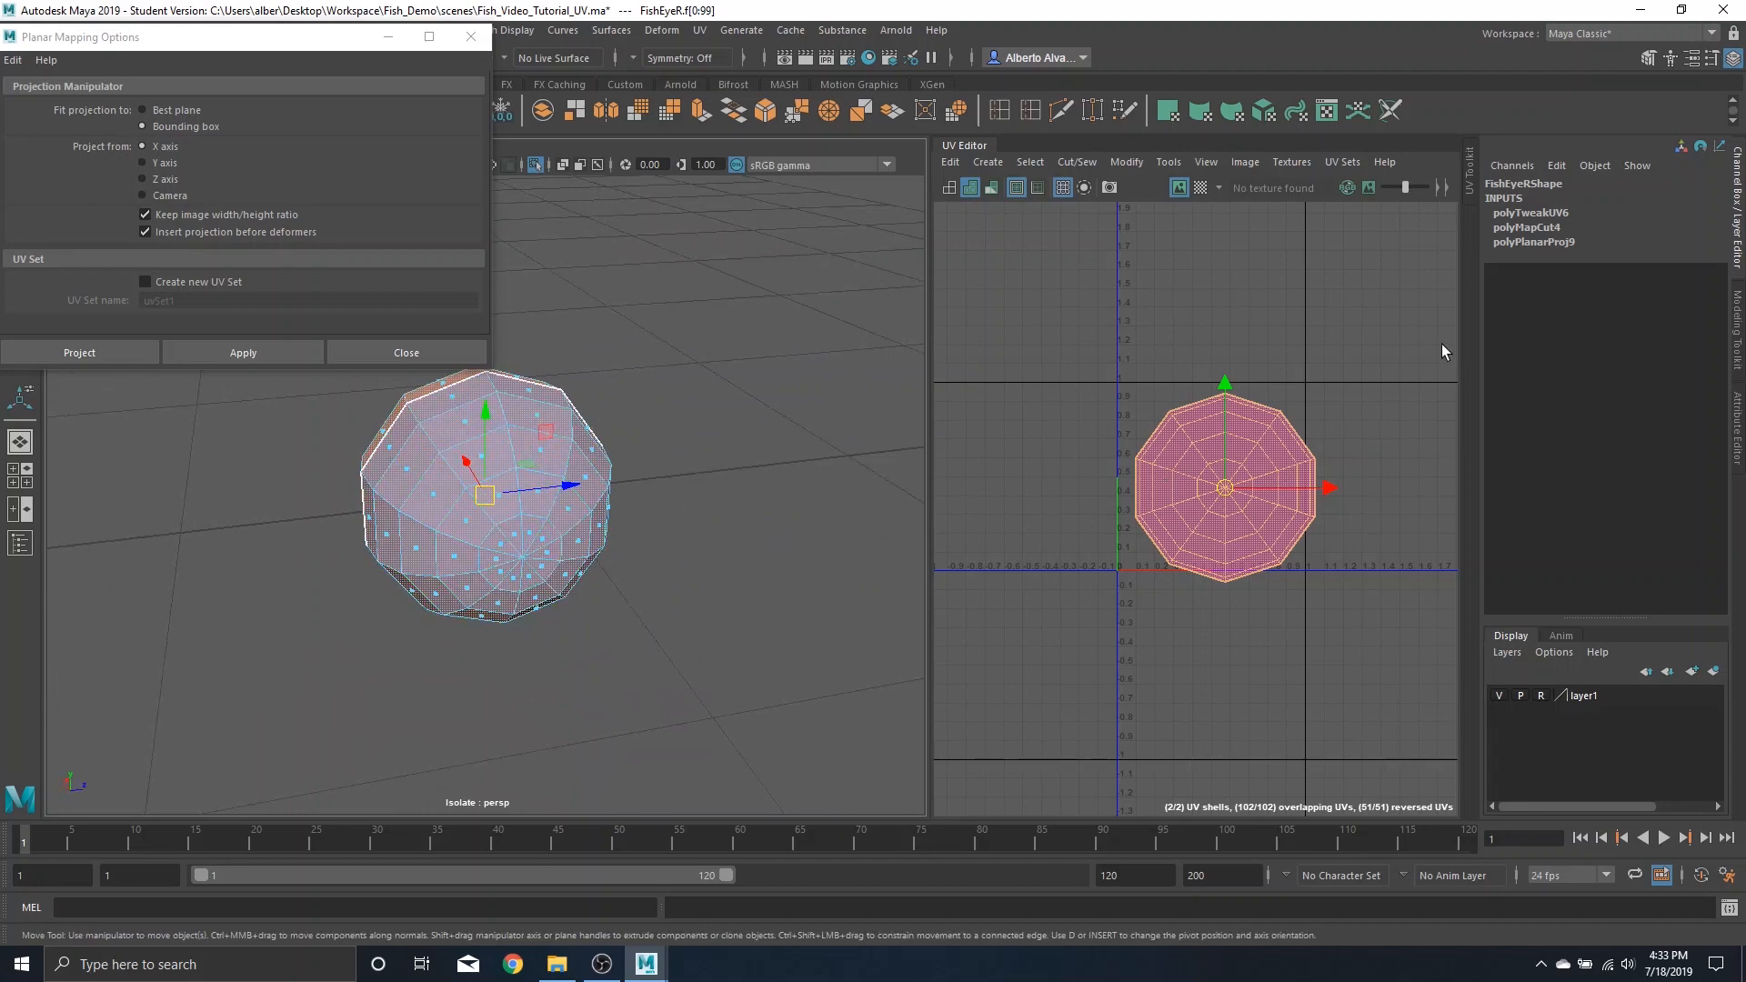
{"action": "left_click", "coordinate": [1229, 491]}
{"action": "left_click_drag", "start_coordinate": [1231, 491], "coordinate": [1310, 271]}
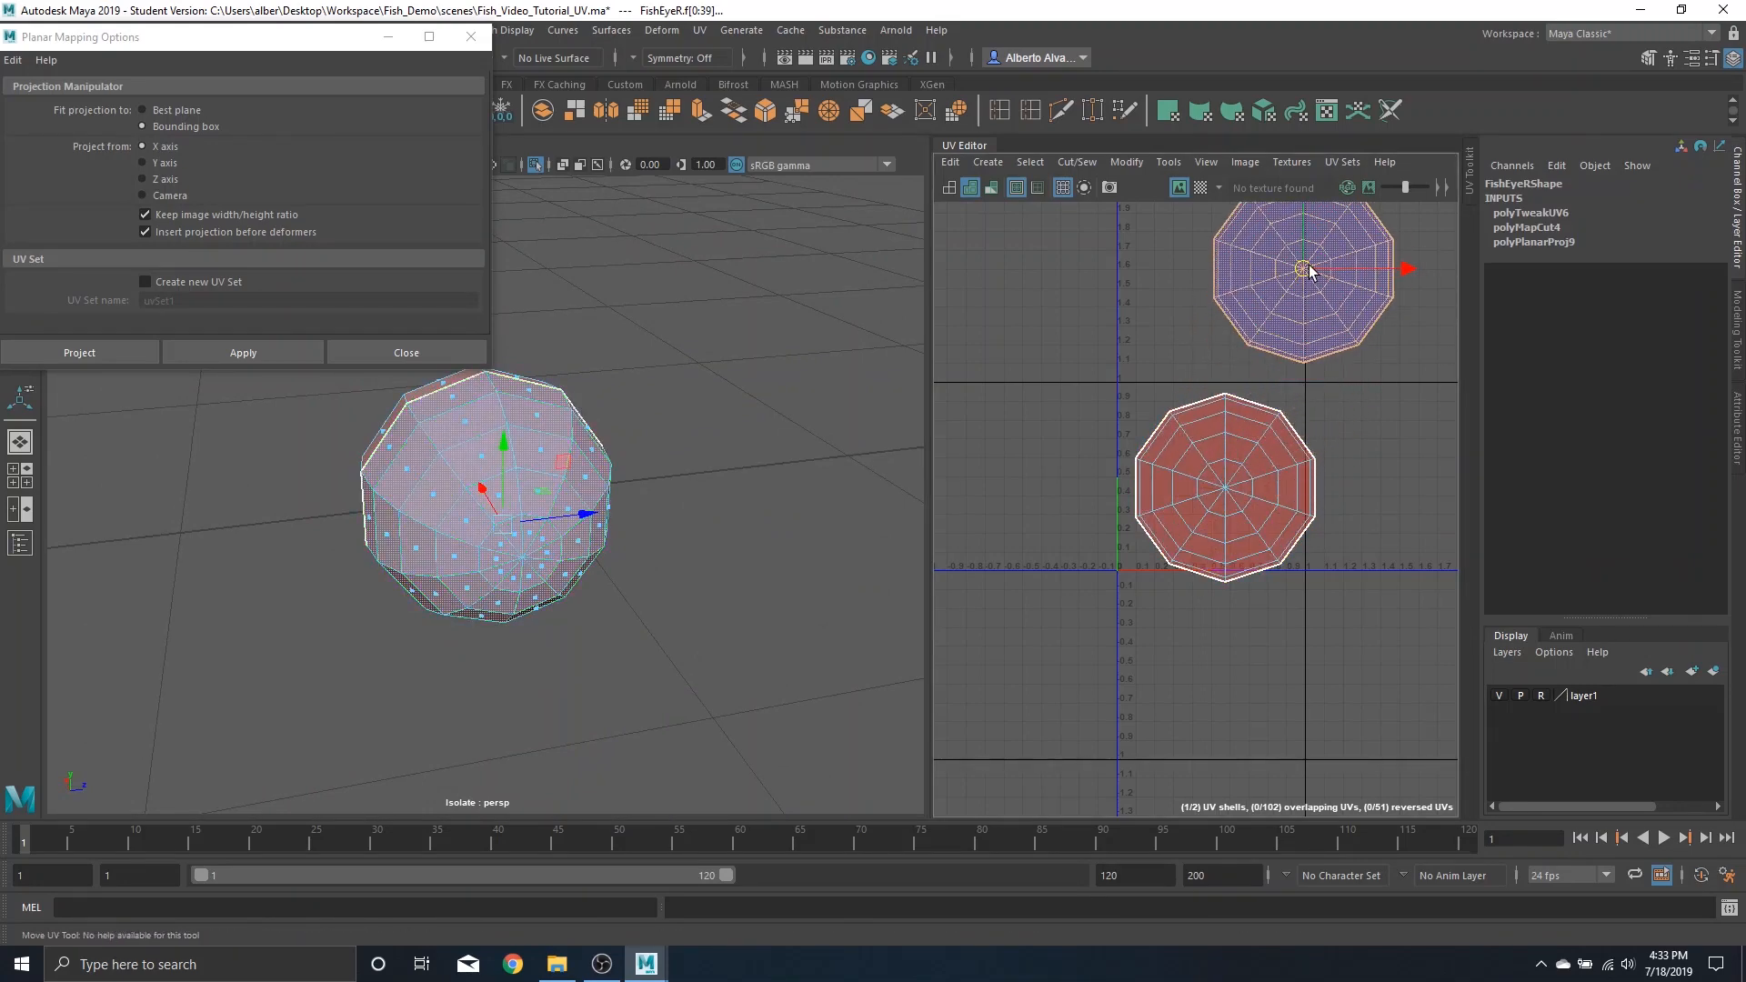
Unfold each of the two right eye UV shells
{"action": "right_click_drag", "start_coordinate": [1200, 461], "coordinate": [1361, 464]}
{"action": "double_click", "coordinate": [1258, 488]}
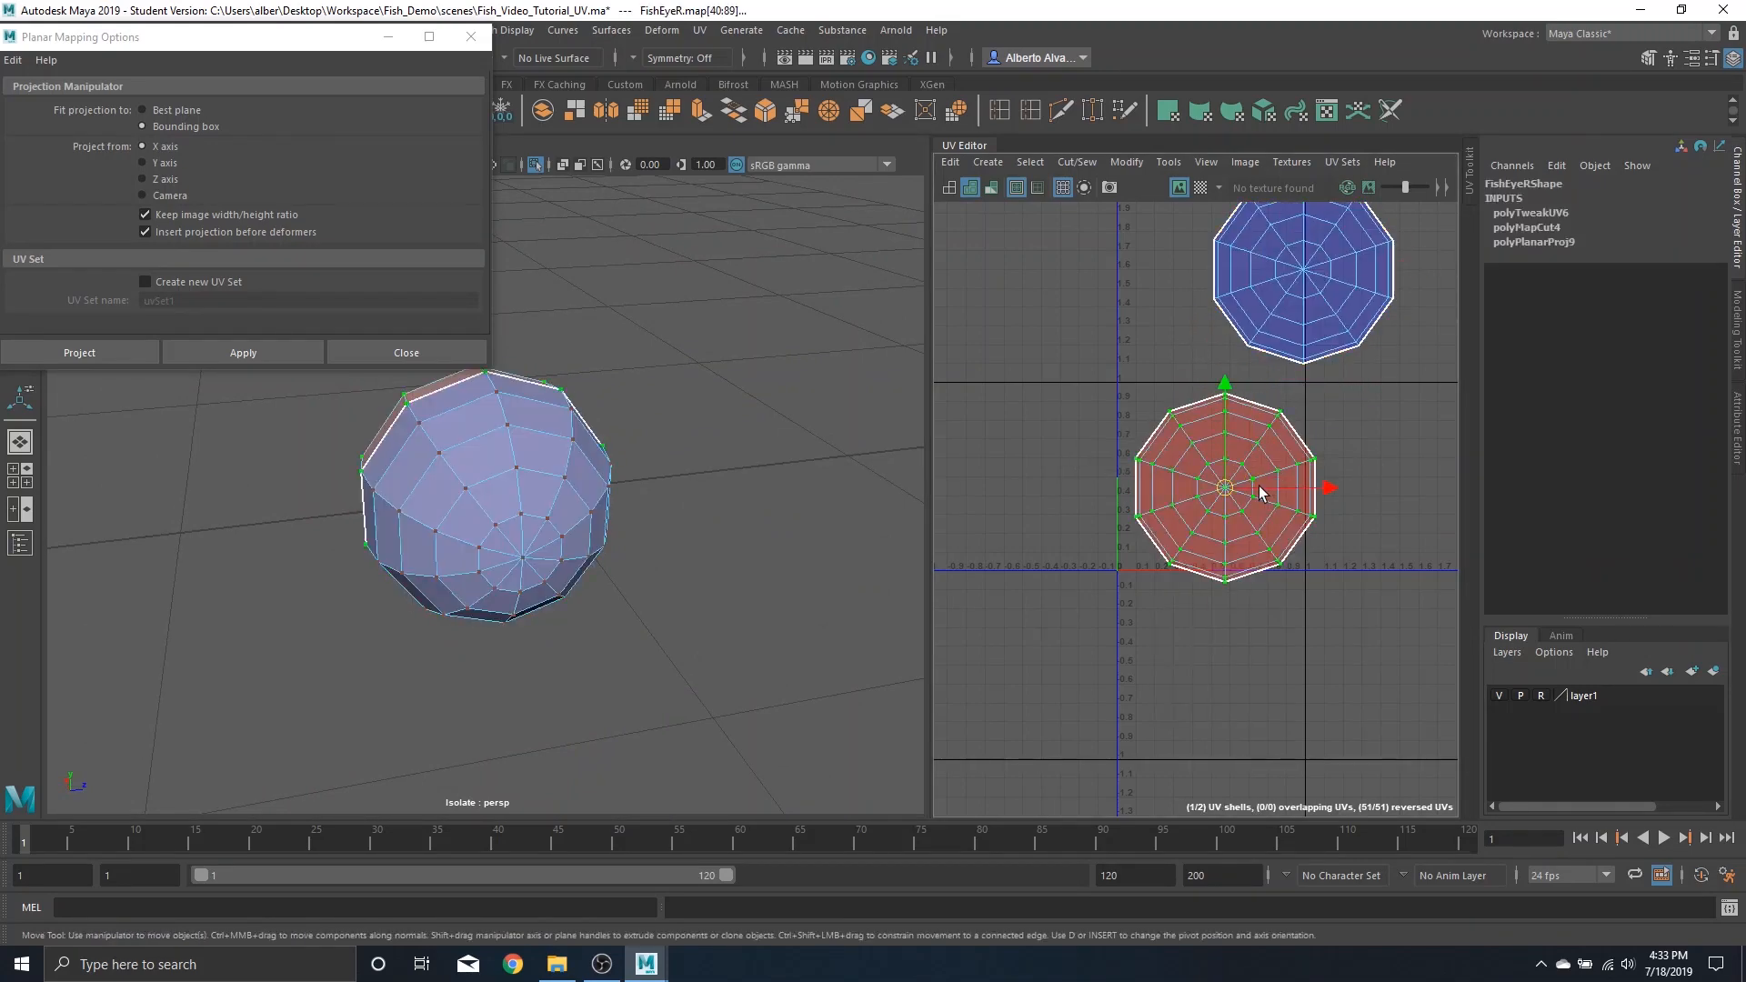
{"action": "right_click_drag", "start_coordinate": [1260, 492], "coordinate": [1015, 457], "text": "shift"}
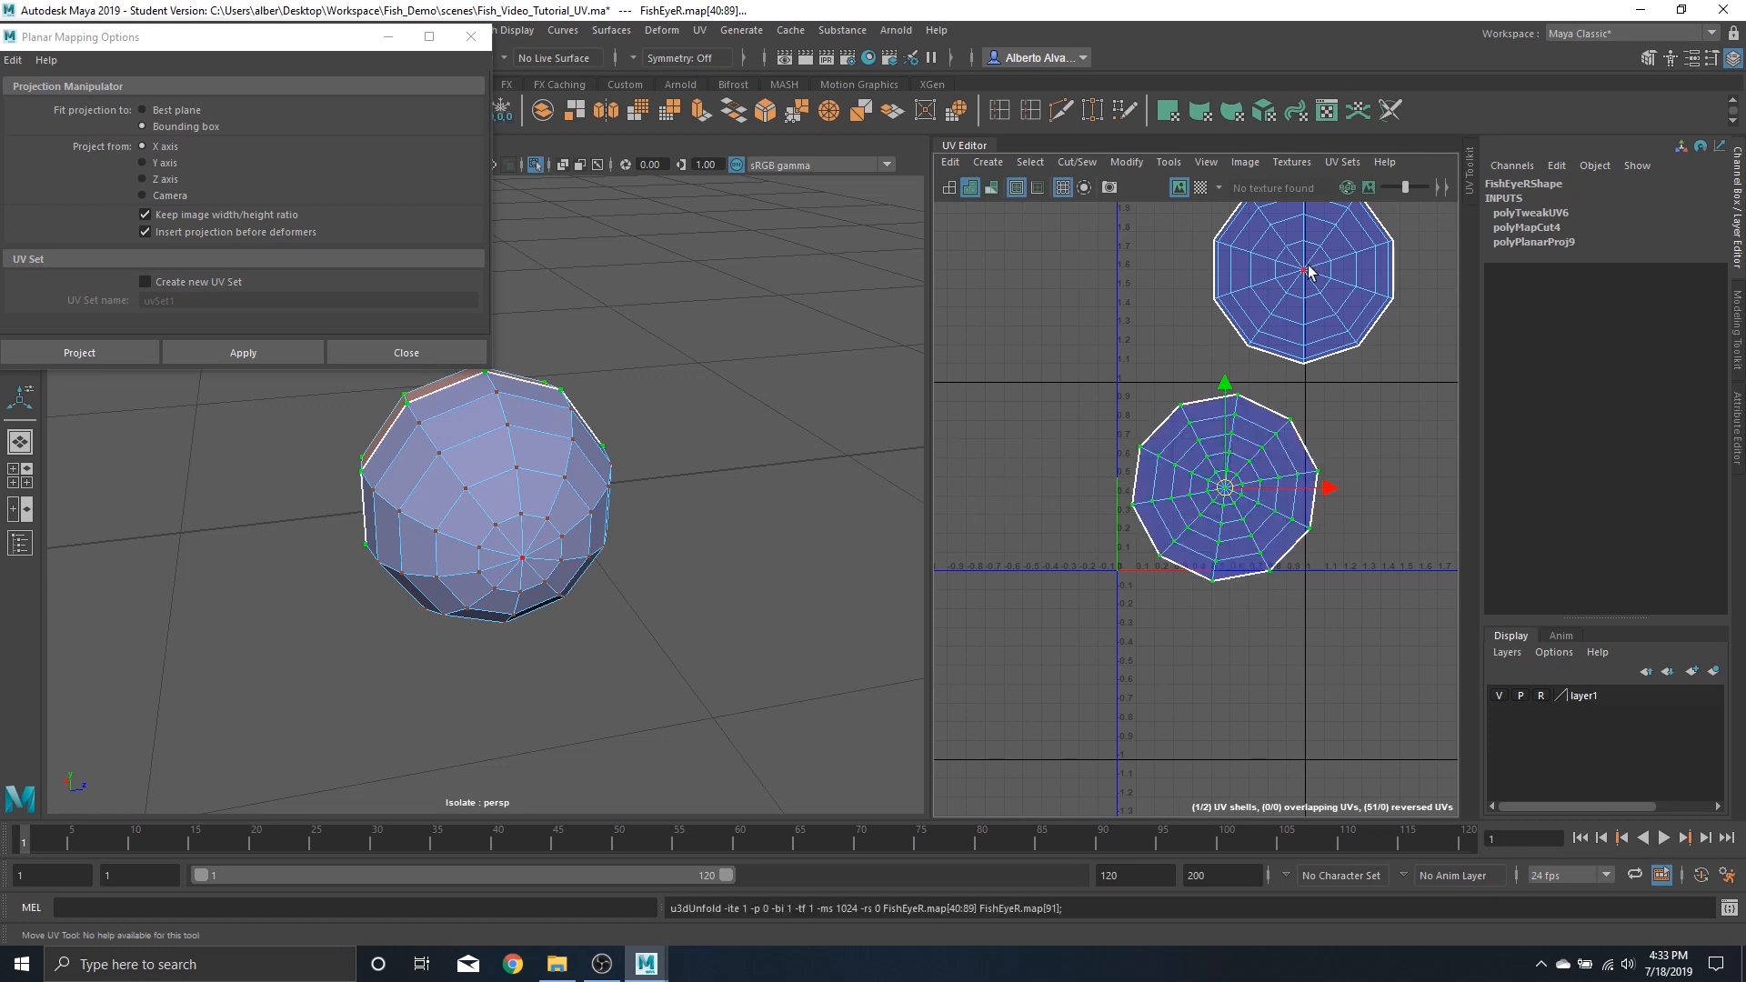
{"action": "double_click", "coordinate": [1310, 271]}
{"action": "right_click_drag", "start_coordinate": [1303, 271], "coordinate": [1103, 264], "text": "shift"}
{"action": "scroll", "coordinate": [1217, 427], "scroll_direction": "down", "scroll_amount": 2}
{"action": "middle_click_drag", "start_coordinate": [1250, 392], "coordinate": [1205, 401], "text": "alt"}
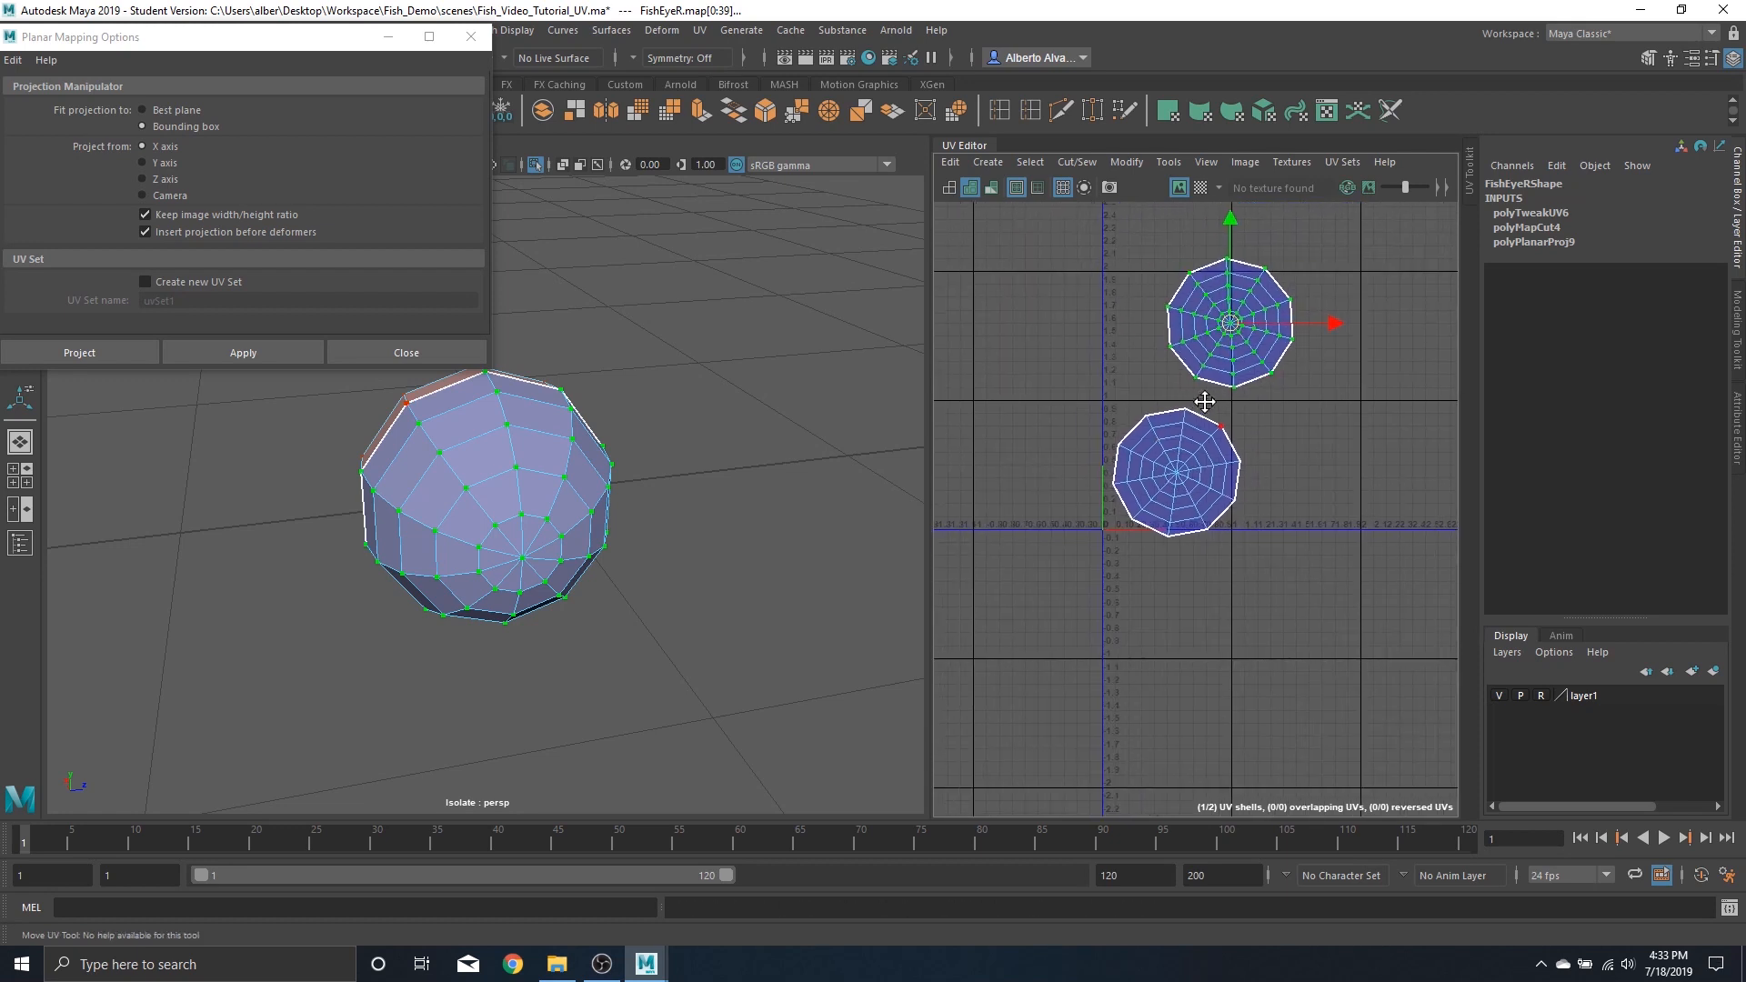
Move both right eye UV shells to the lower left outside the UV space
{"action": "scroll", "coordinate": [1191, 398], "scroll_direction": "down", "scroll_amount": 2}
{"action": "left_click", "coordinate": [1191, 430], "text": "shift"}
{"action": "left_click_drag", "start_coordinate": [1205, 392], "coordinate": [1000, 672]}
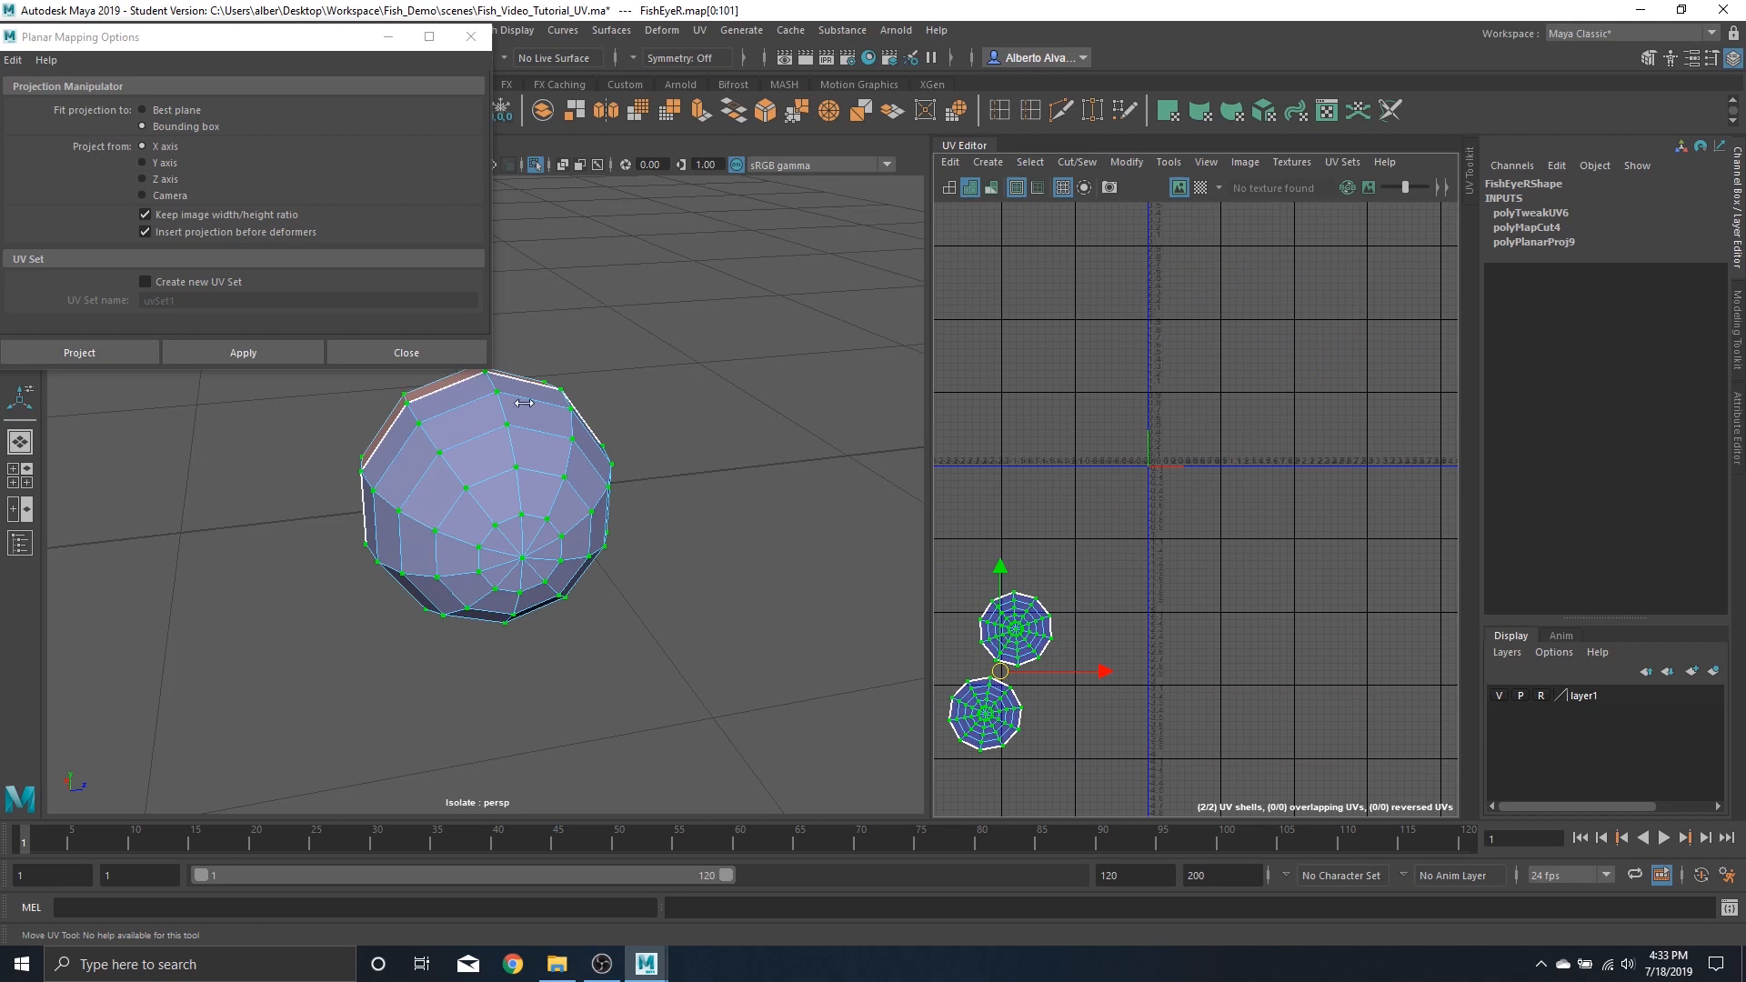
Close the planar mapping options and turn off isolate select to show the whole fish
{"action": "left_click", "coordinate": [470, 36]}
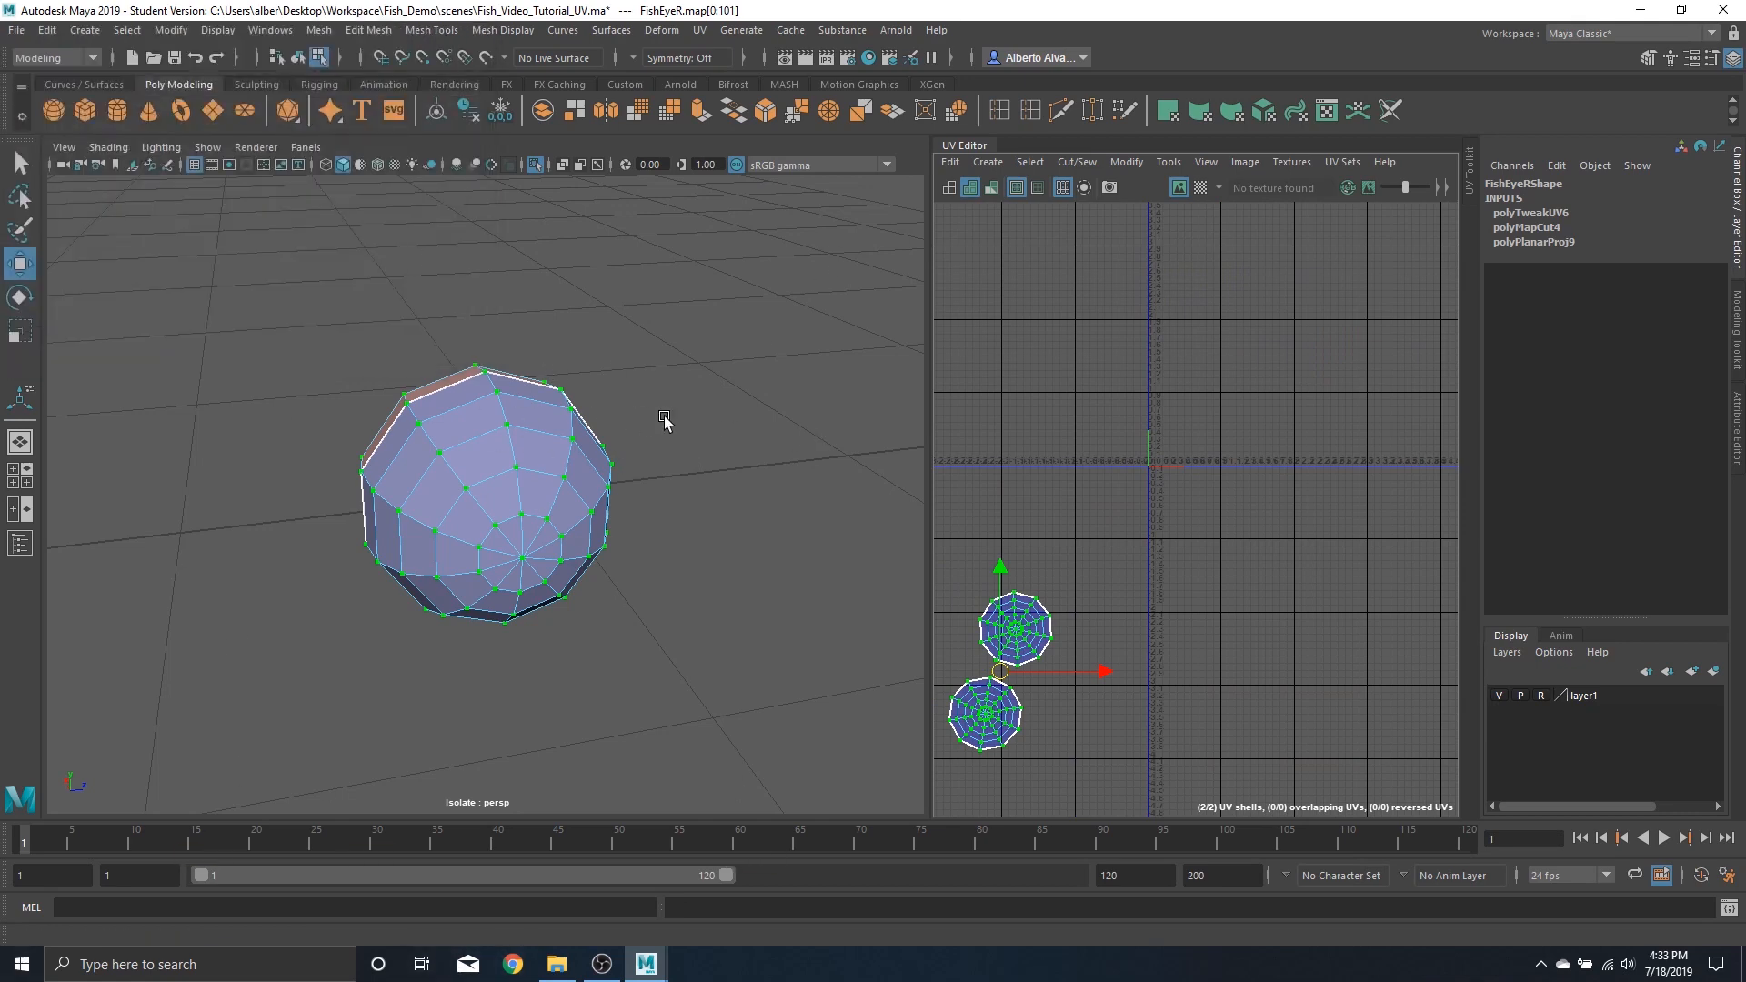
{"action": "scroll", "coordinate": [518, 464], "scroll_direction": "down", "scroll_amount": 5}
{"action": "left_click_drag", "start_coordinate": [539, 470], "coordinate": [733, 516], "text": "alt"}
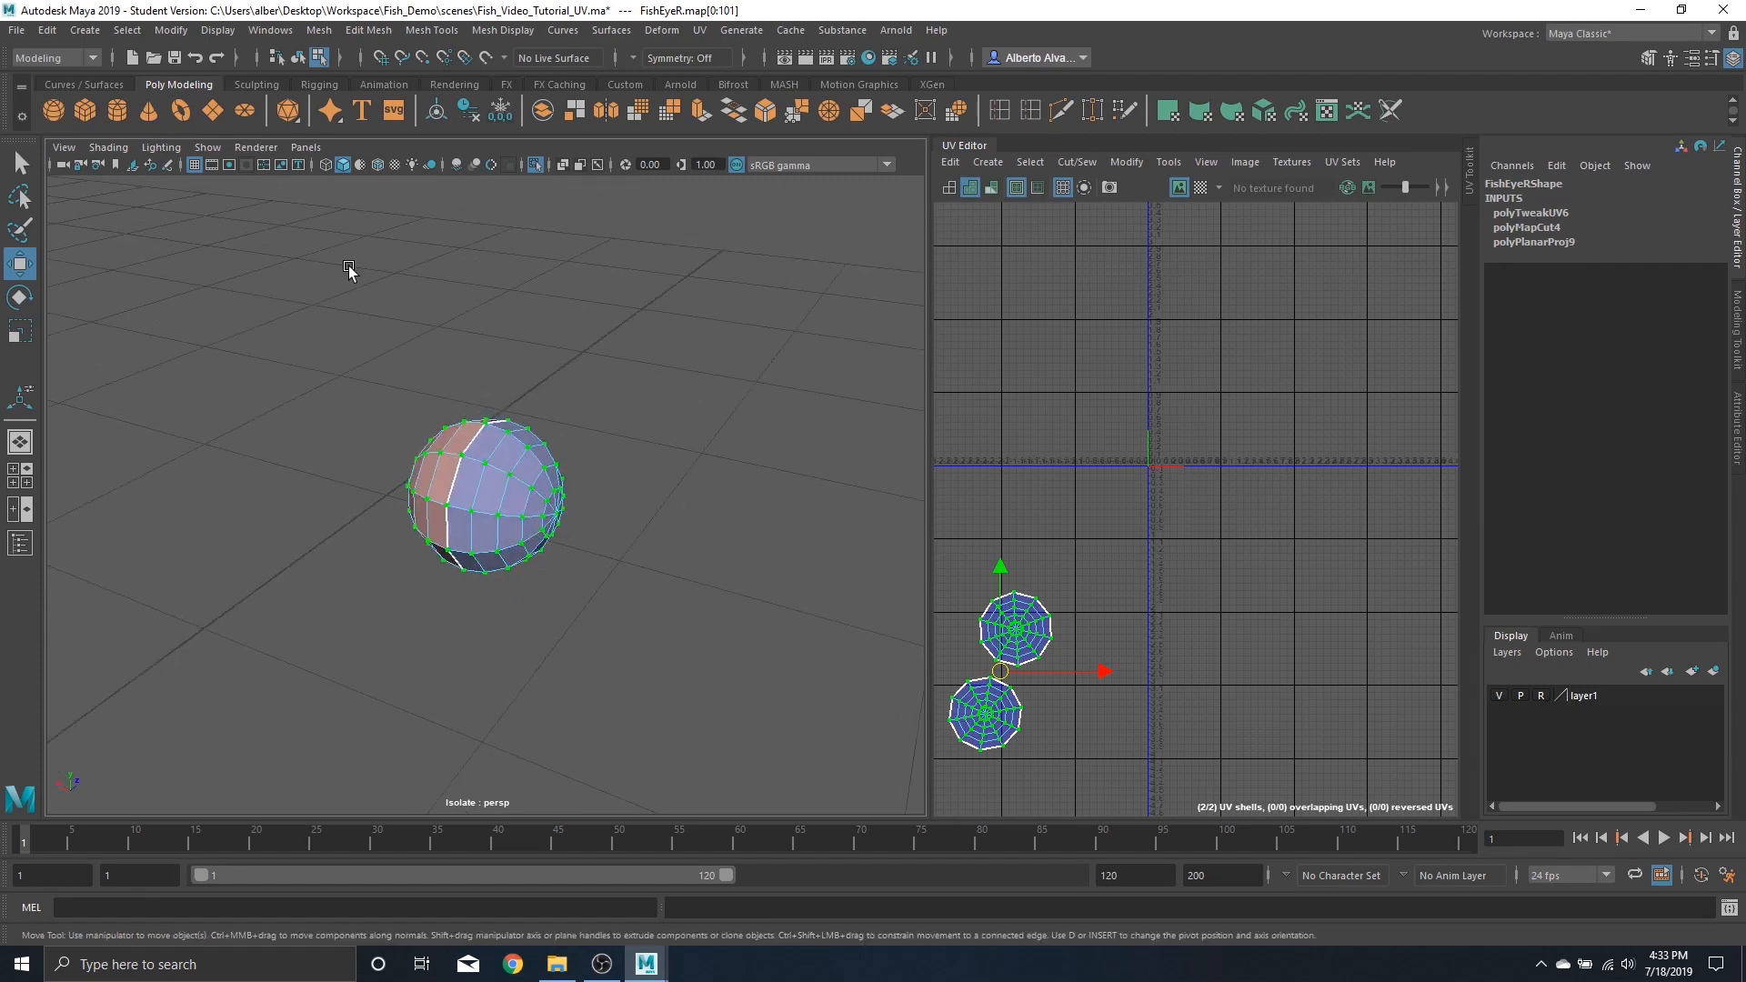
{"action": "left_click", "coordinate": [207, 147]}
{"action": "mouse_move", "coordinate": [235, 180]}
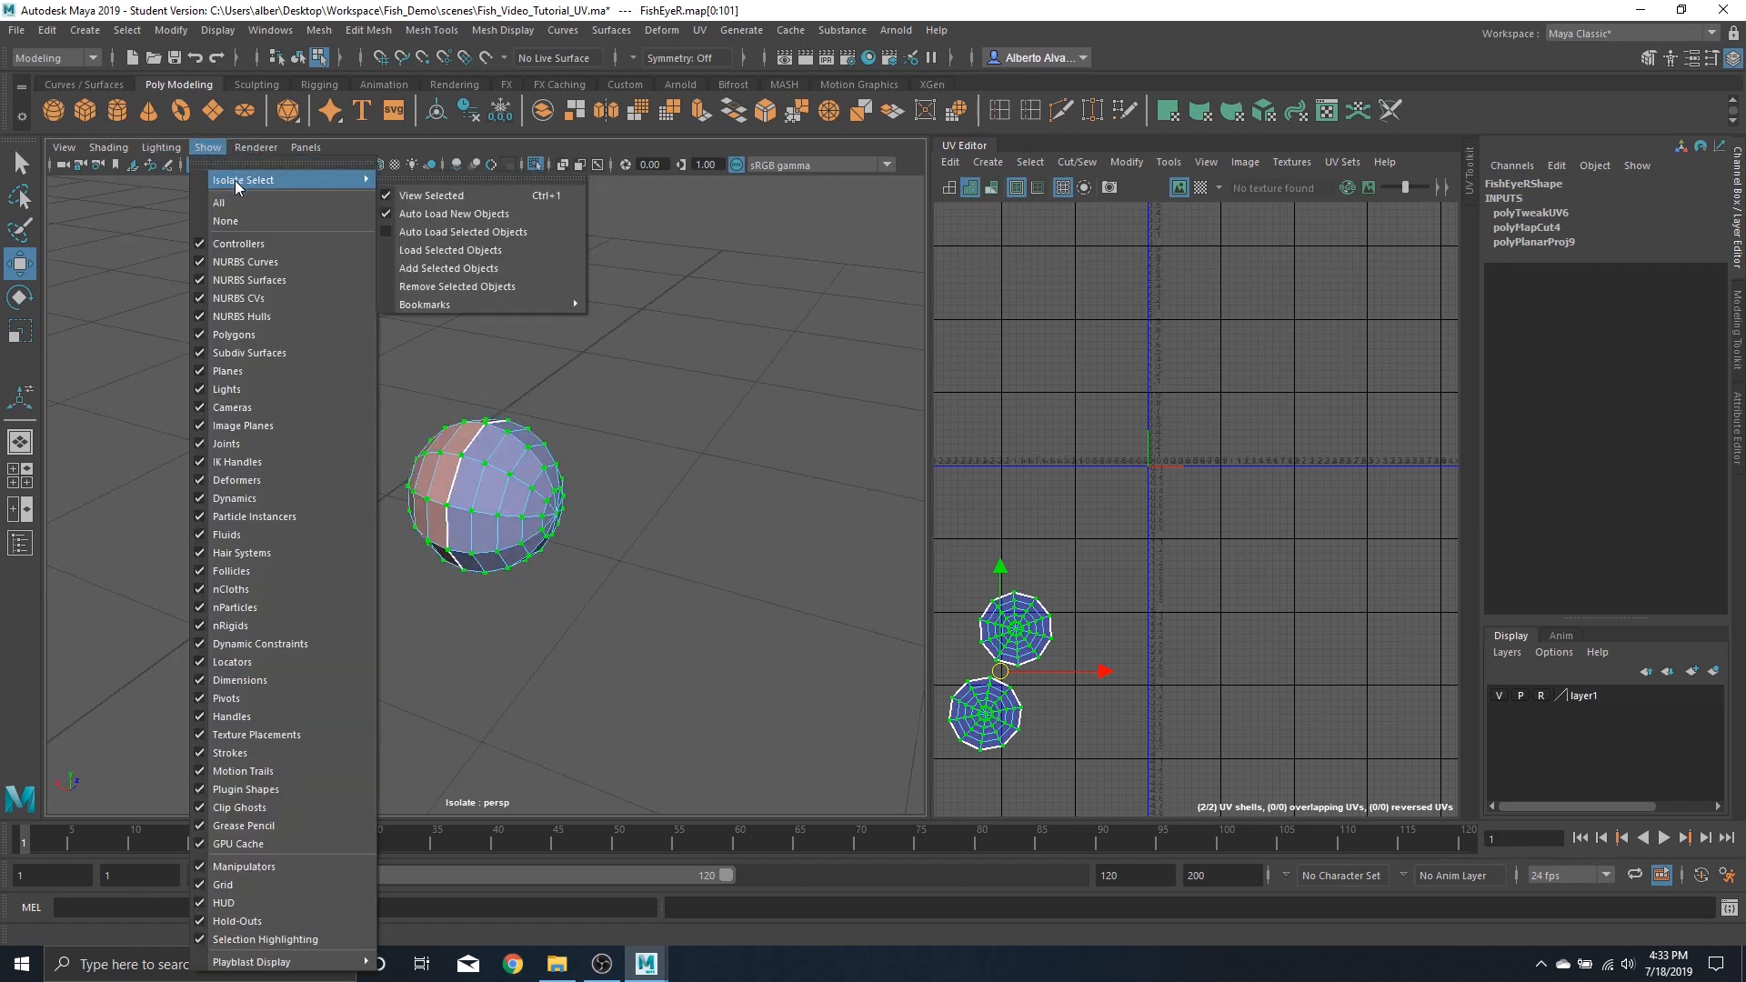
{"action": "left_click", "coordinate": [440, 193]}
{"action": "scroll", "coordinate": [546, 464], "scroll_direction": "down", "scroll_amount": 8}
{"action": "left_click_drag", "start_coordinate": [660, 383], "coordinate": [687, 429], "text": "alt"}
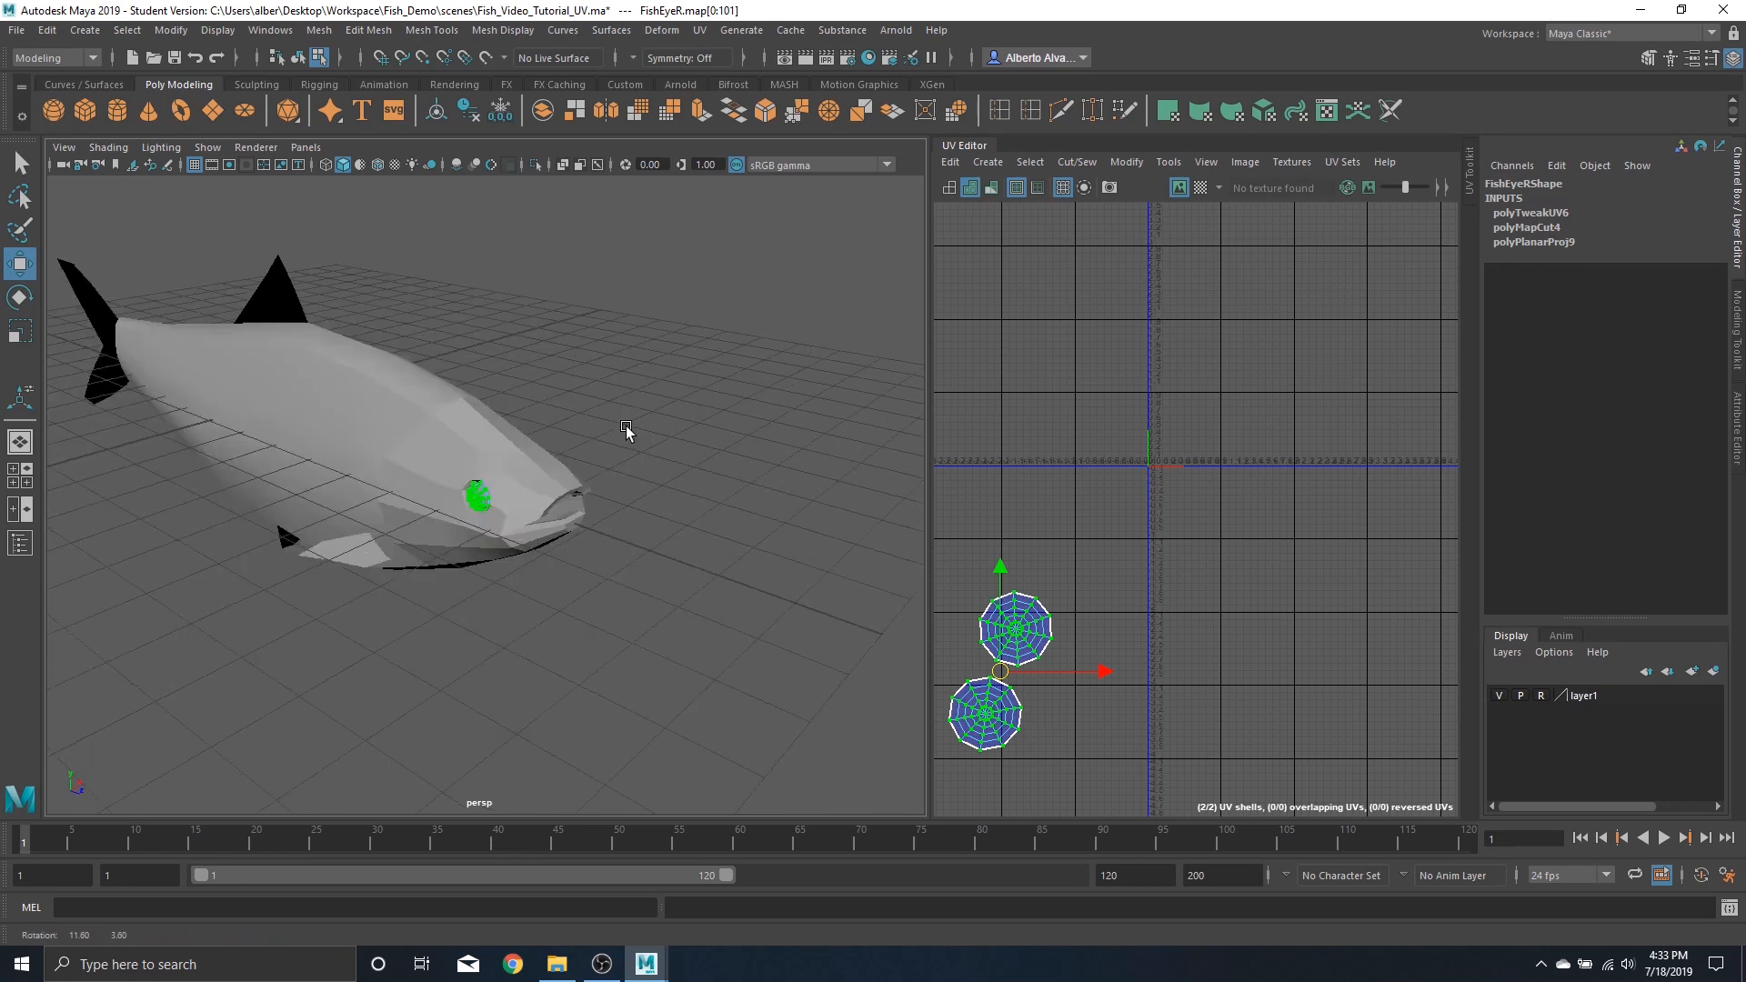
{"action": "left_click", "coordinate": [680, 511]}
{"action": "left_click_drag", "start_coordinate": [681, 511], "coordinate": [610, 539], "text": "alt"}
{"action": "right_click_drag", "start_coordinate": [609, 538], "coordinate": [547, 533], "text": "alt"}
{"action": "left_click_drag", "start_coordinate": [548, 533], "coordinate": [597, 547], "text": "alt"}
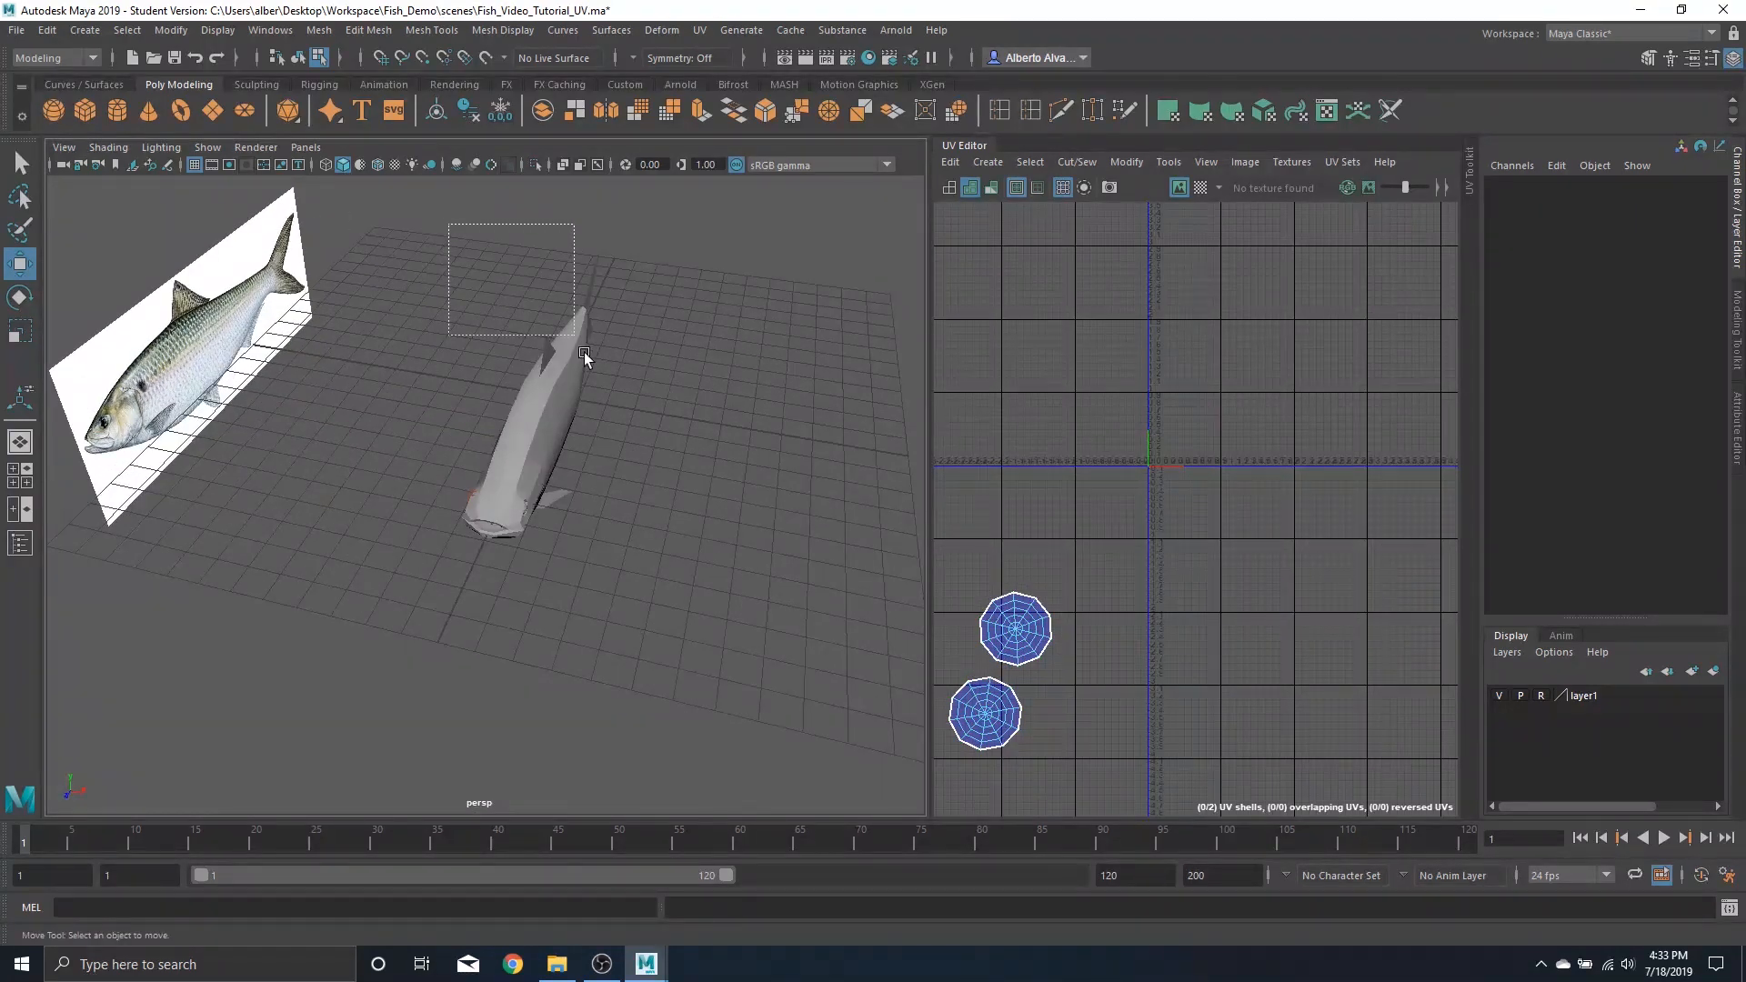
Select the fish body and eyes to display all their UV shells together in the UV Editor
{"action": "left_click_drag", "start_coordinate": [584, 351], "coordinate": [753, 668]}
{"action": "right_click_drag", "start_coordinate": [588, 462], "coordinate": [671, 438]}
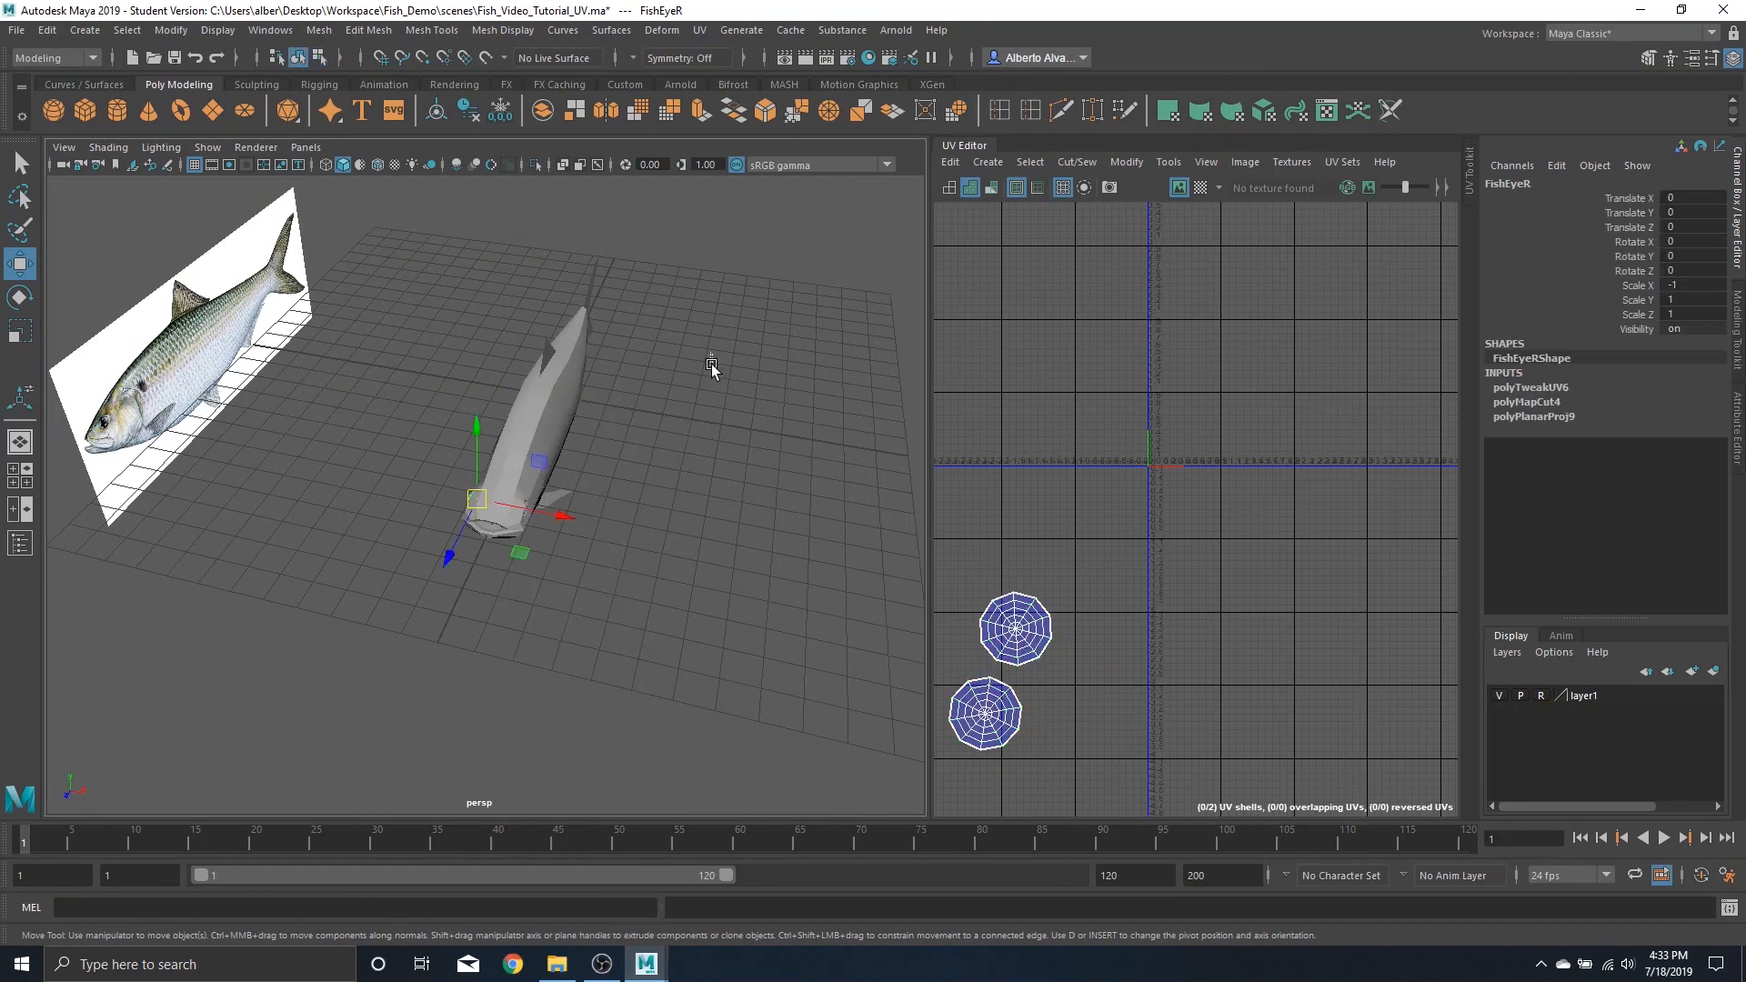
{"action": "left_click", "coordinate": [613, 419]}
{"action": "left_click_drag", "start_coordinate": [607, 395], "coordinate": [524, 330], "text": "alt"}
{"action": "left_click_drag", "start_coordinate": [363, 240], "coordinate": [623, 658]}
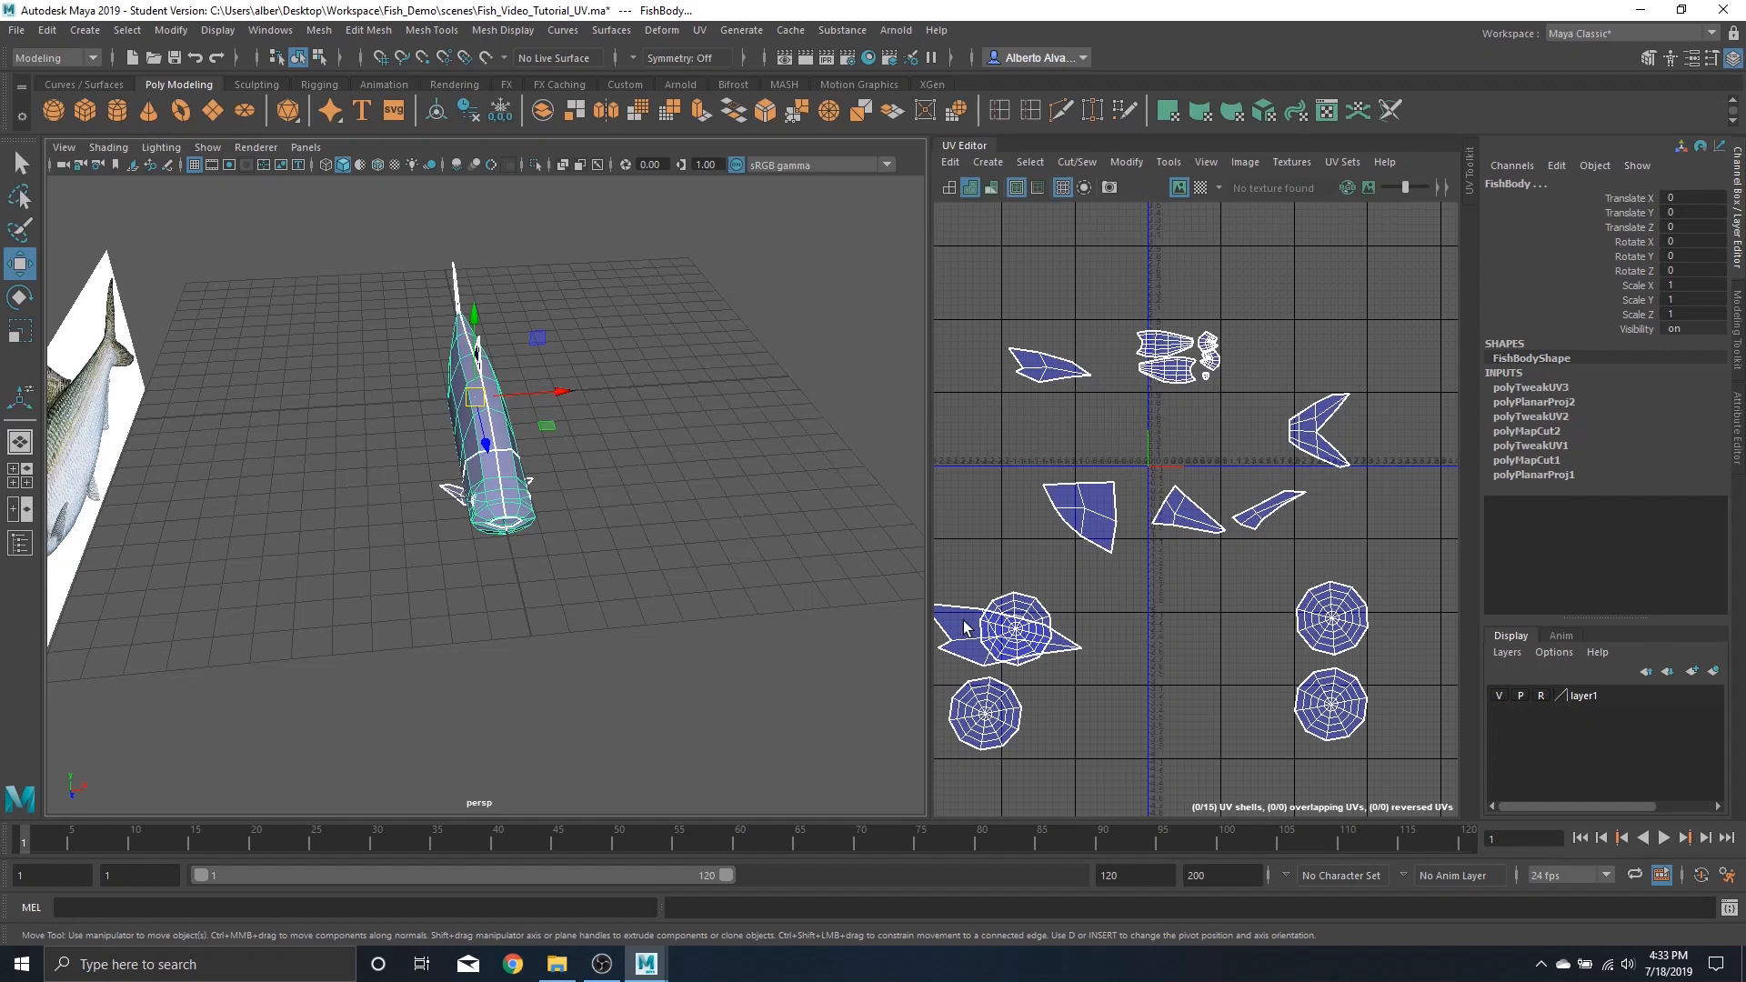
{"action": "left_click_drag", "start_coordinate": [633, 531], "coordinate": [364, 414], "text": "alt"}
{"action": "right_click_drag", "start_coordinate": [364, 413], "coordinate": [660, 591], "text": "alt"}
{"action": "middle_click_drag", "start_coordinate": [659, 591], "coordinate": [572, 446], "text": "alt"}
{"action": "left_click_drag", "start_coordinate": [572, 445], "coordinate": [641, 500], "text": "alt"}
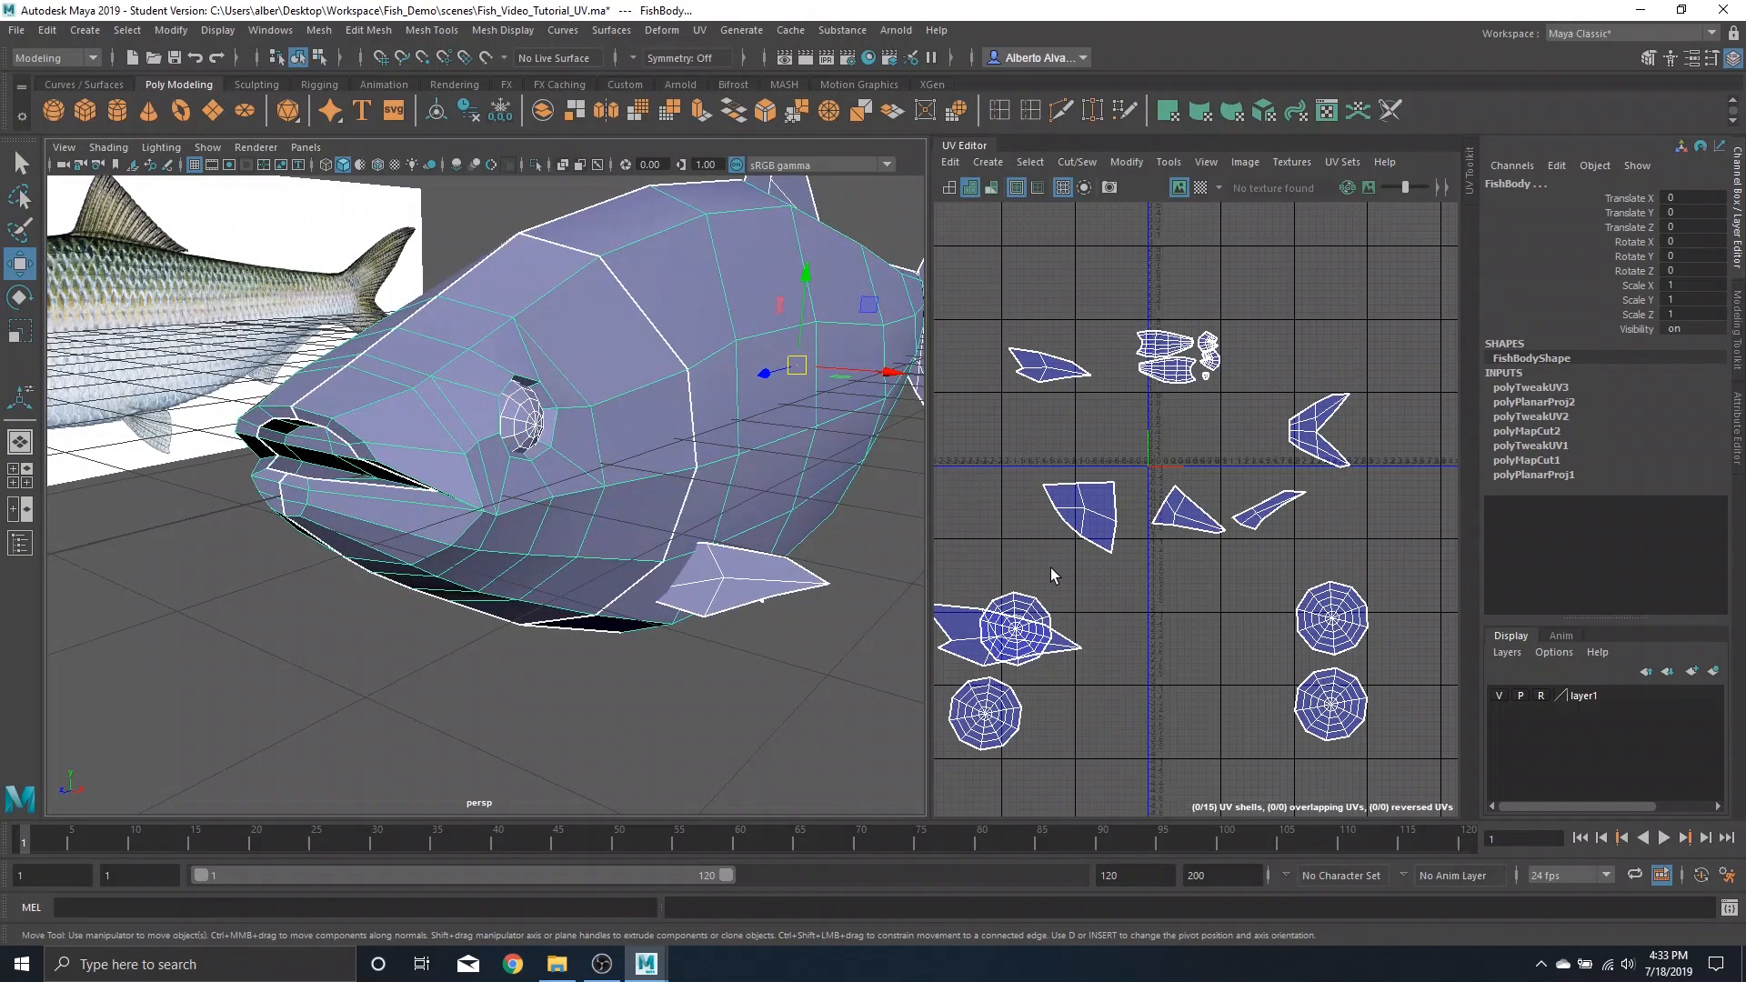
{"action": "right_click_drag", "start_coordinate": [1015, 610], "coordinate": [1016, 658]}
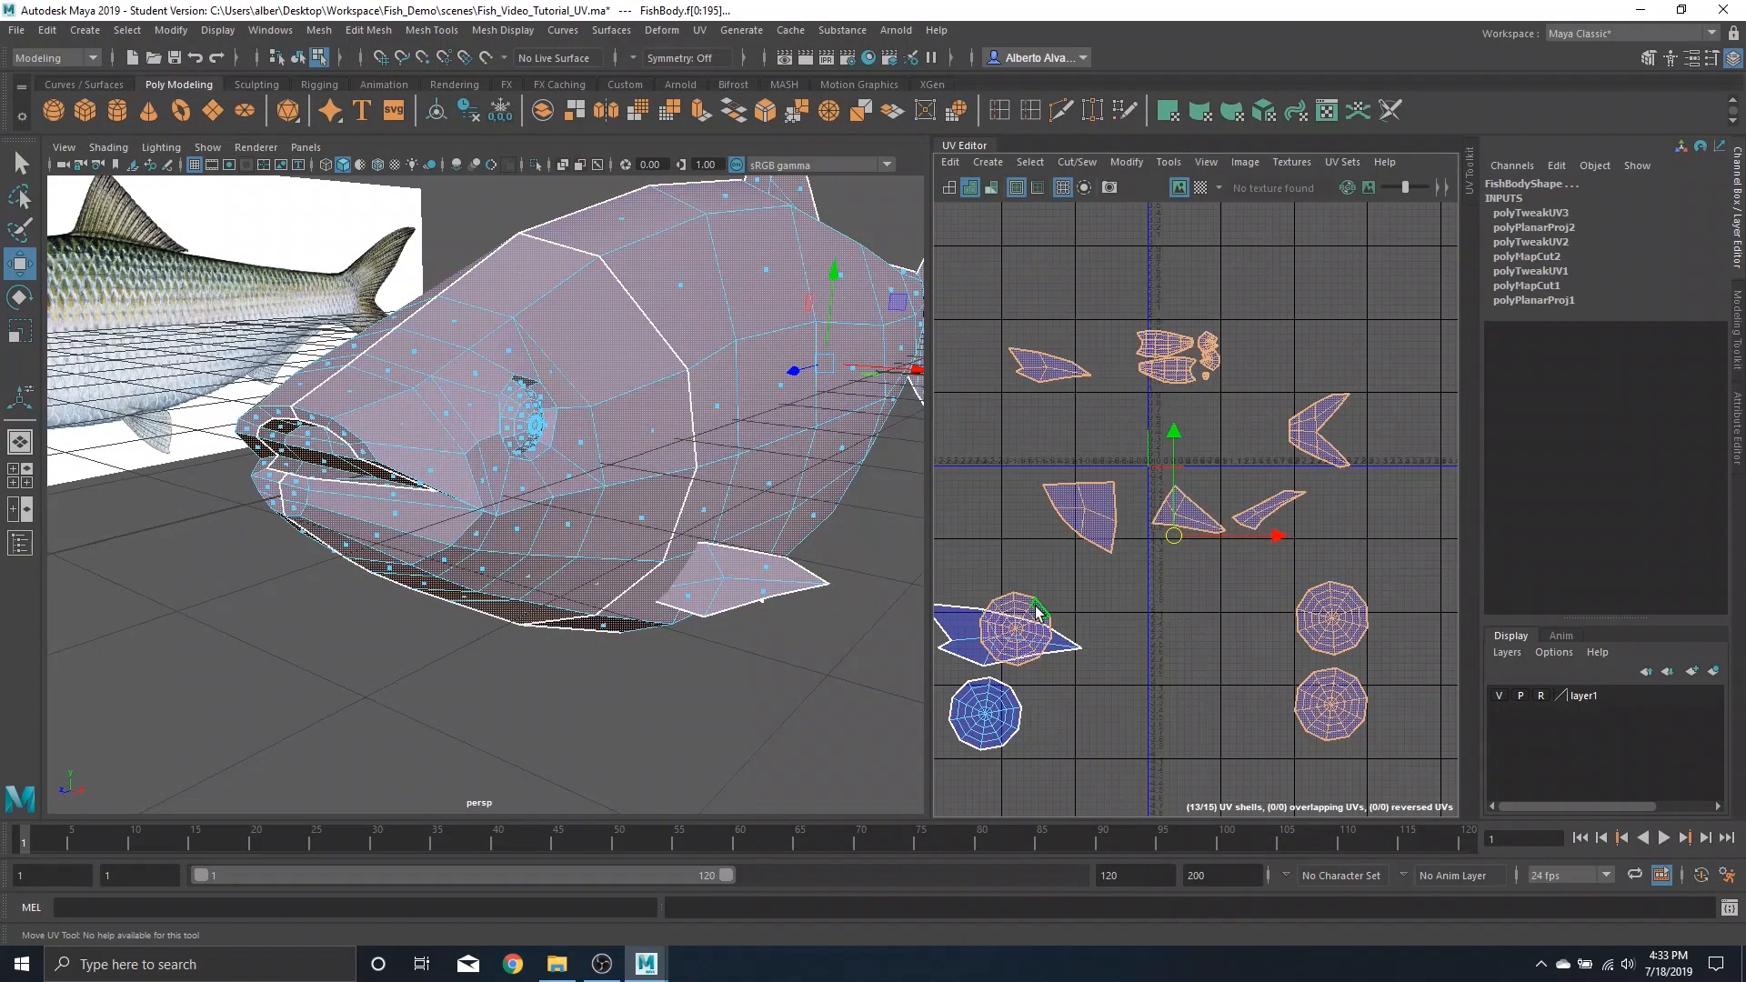
{"action": "left_click", "coordinate": [1039, 605]}
Move one right eye UV shell to the top right area of the UV Editor
{"action": "left_click_drag", "start_coordinate": [372, 402], "coordinate": [624, 406], "text": "alt"}
{"action": "right_click_drag", "start_coordinate": [624, 406], "coordinate": [860, 639], "text": "alt"}
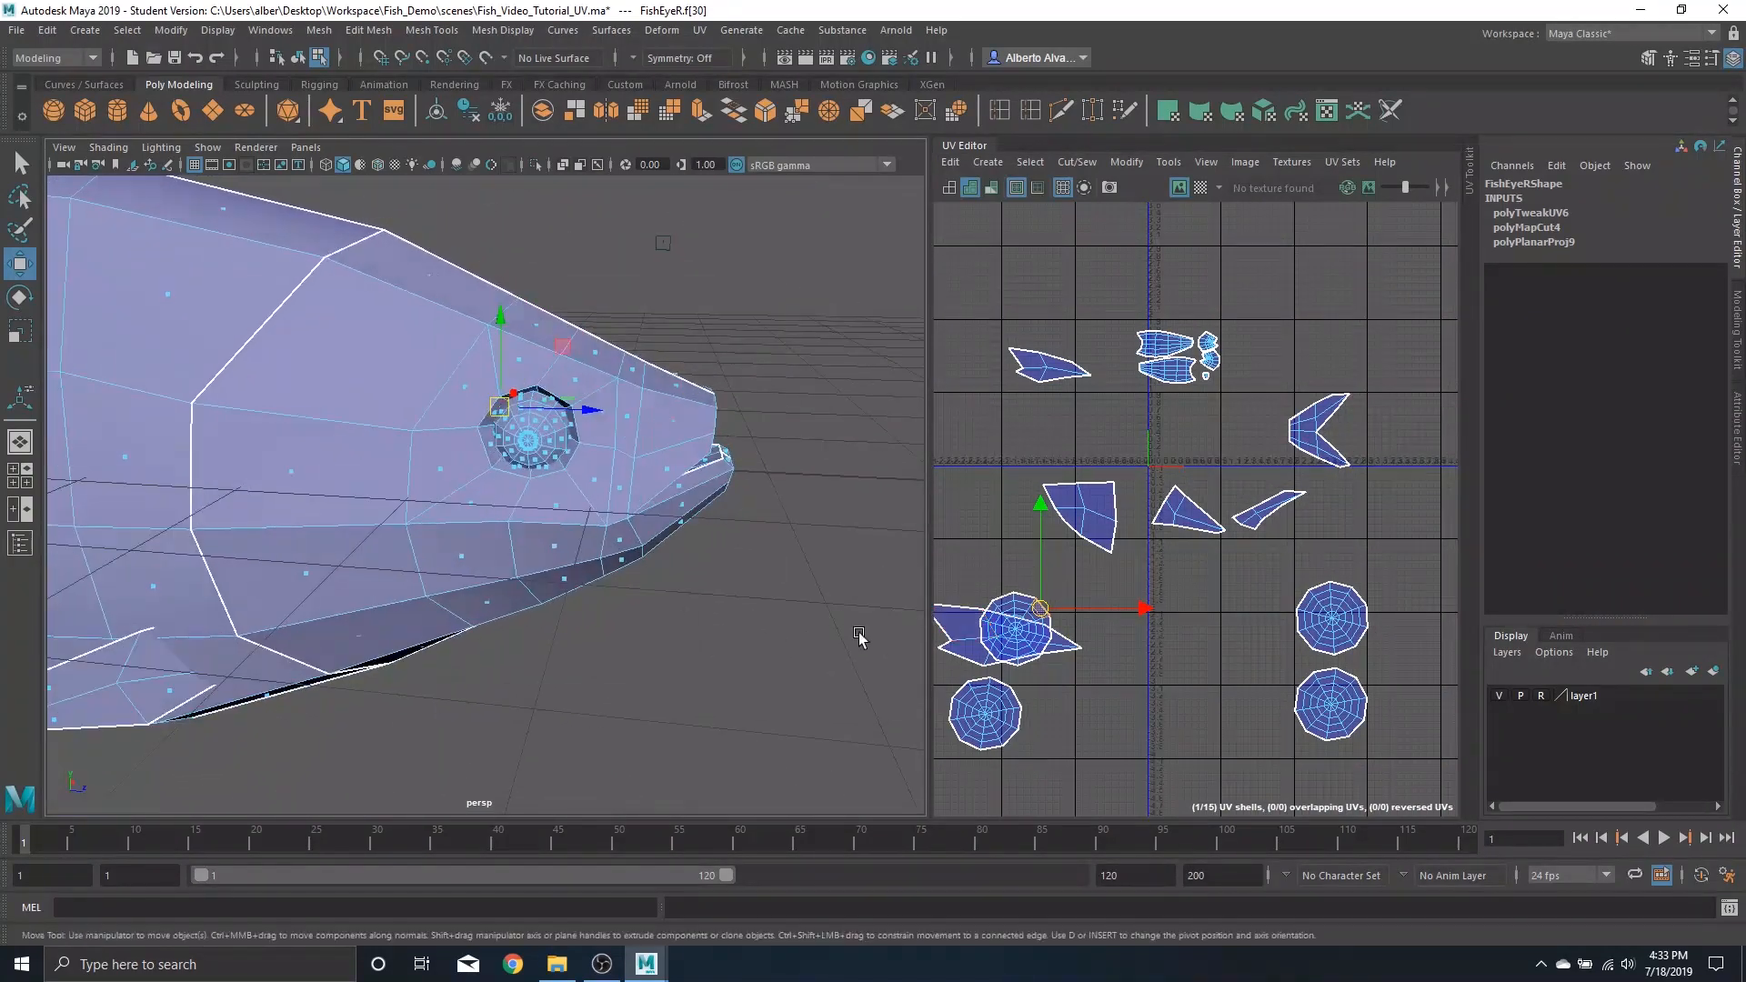
{"action": "left_click", "coordinate": [987, 718]}
{"action": "left_click_drag", "start_coordinate": [642, 427], "coordinate": [681, 505], "text": "alt"}
{"action": "left_click", "coordinate": [965, 728]}
{"action": "left_click_drag", "start_coordinate": [878, 509], "coordinate": [723, 535], "text": "alt"}
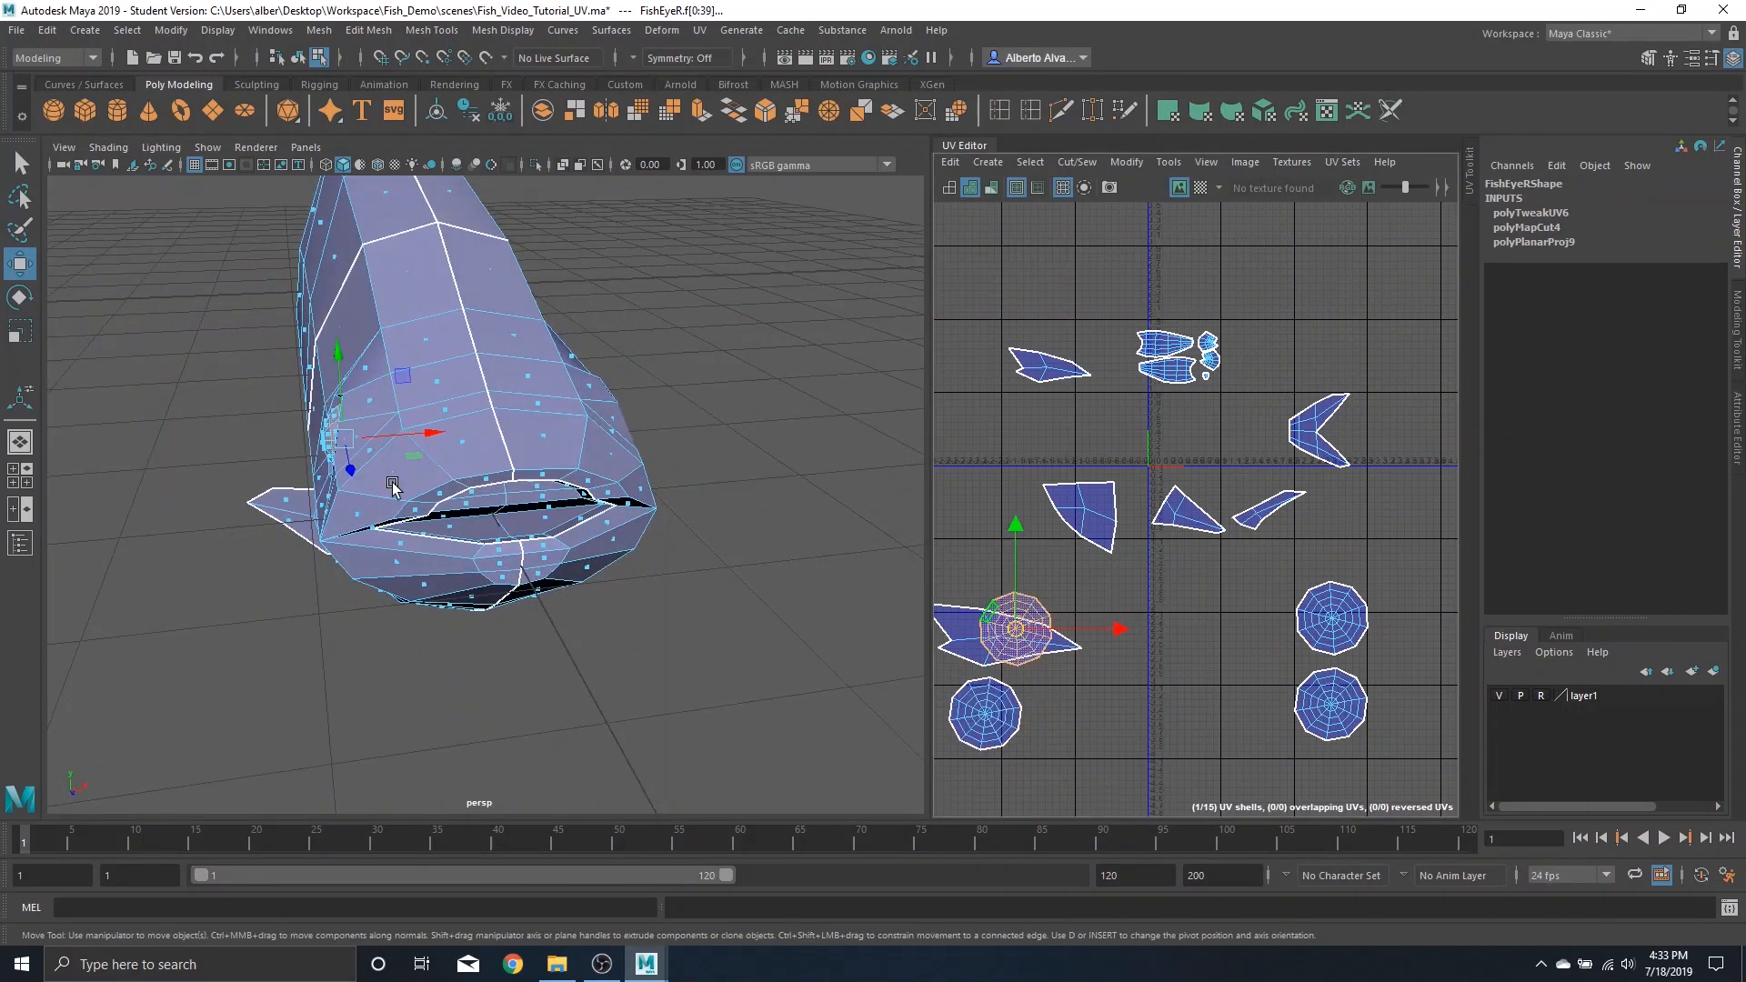
{"action": "left_click_drag", "start_coordinate": [392, 484], "coordinate": [619, 450], "text": "alt"}
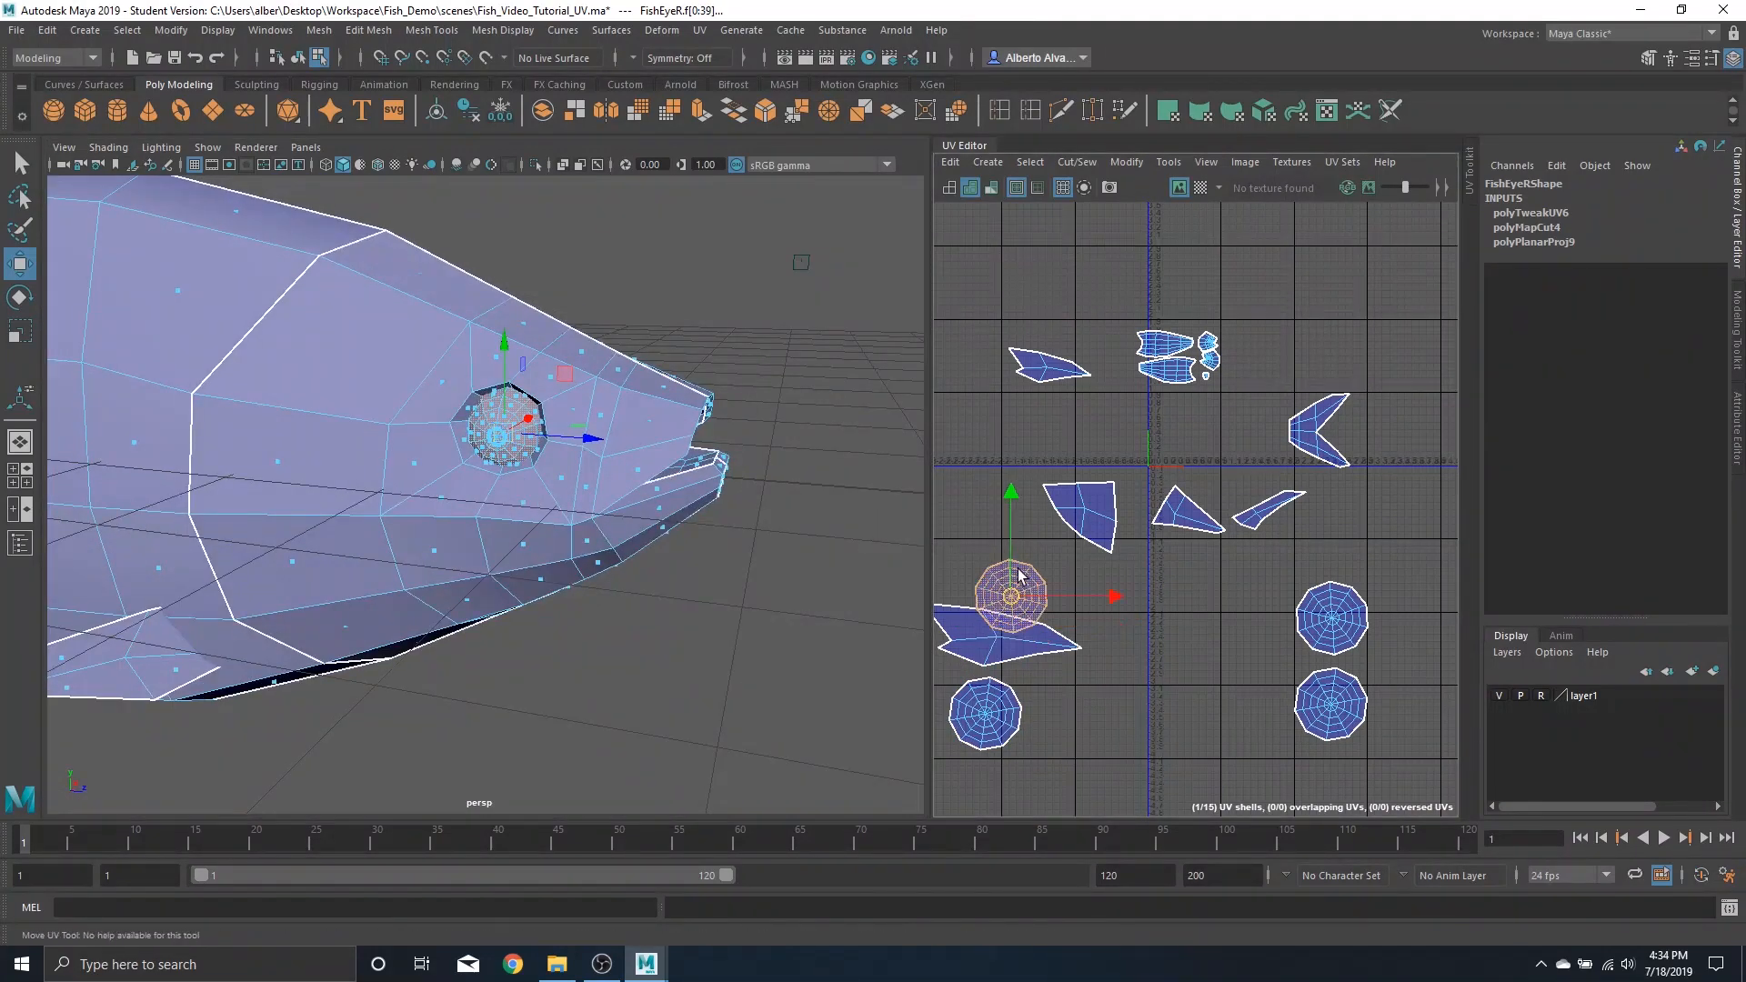
{"action": "left_click_drag", "start_coordinate": [1025, 631], "coordinate": [1277, 275]}
Select the left eye and move one of its UV shells up beside the right eye shell
{"action": "left_click_drag", "start_coordinate": [578, 359], "coordinate": [305, 358], "text": "alt"}
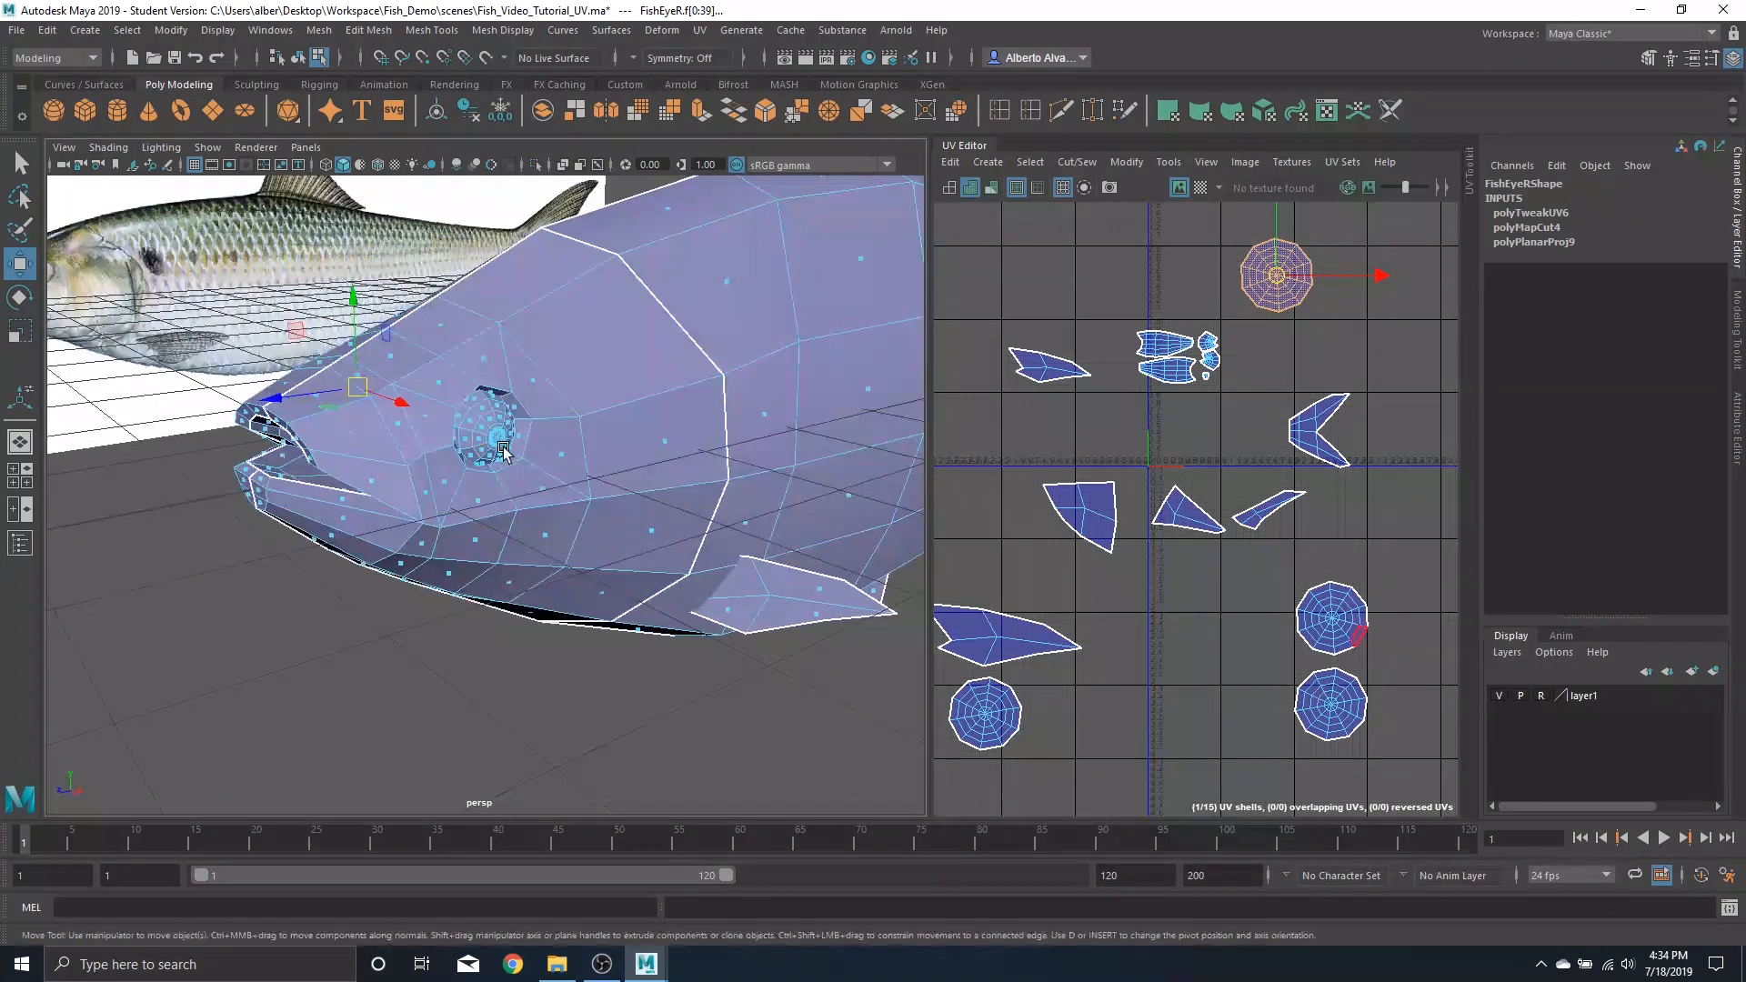
{"action": "left_click", "coordinate": [488, 420]}
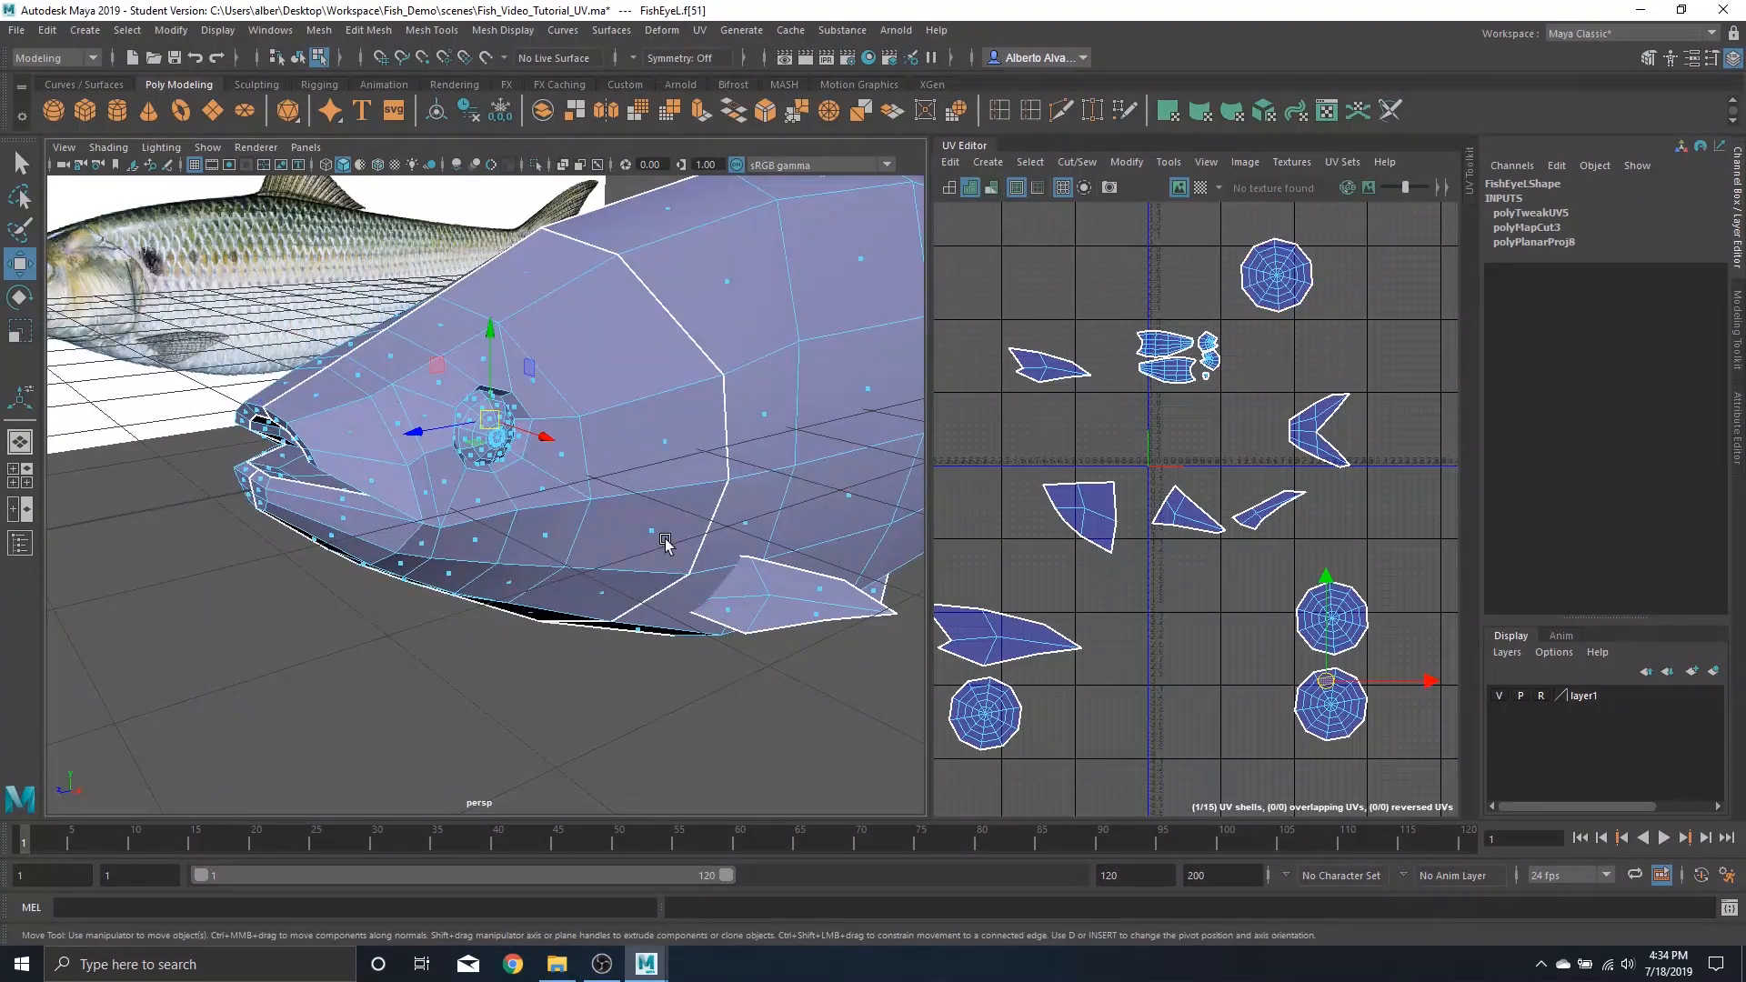
{"action": "double_click", "coordinate": [1328, 742]}
{"action": "double_click", "coordinate": [1351, 628]}
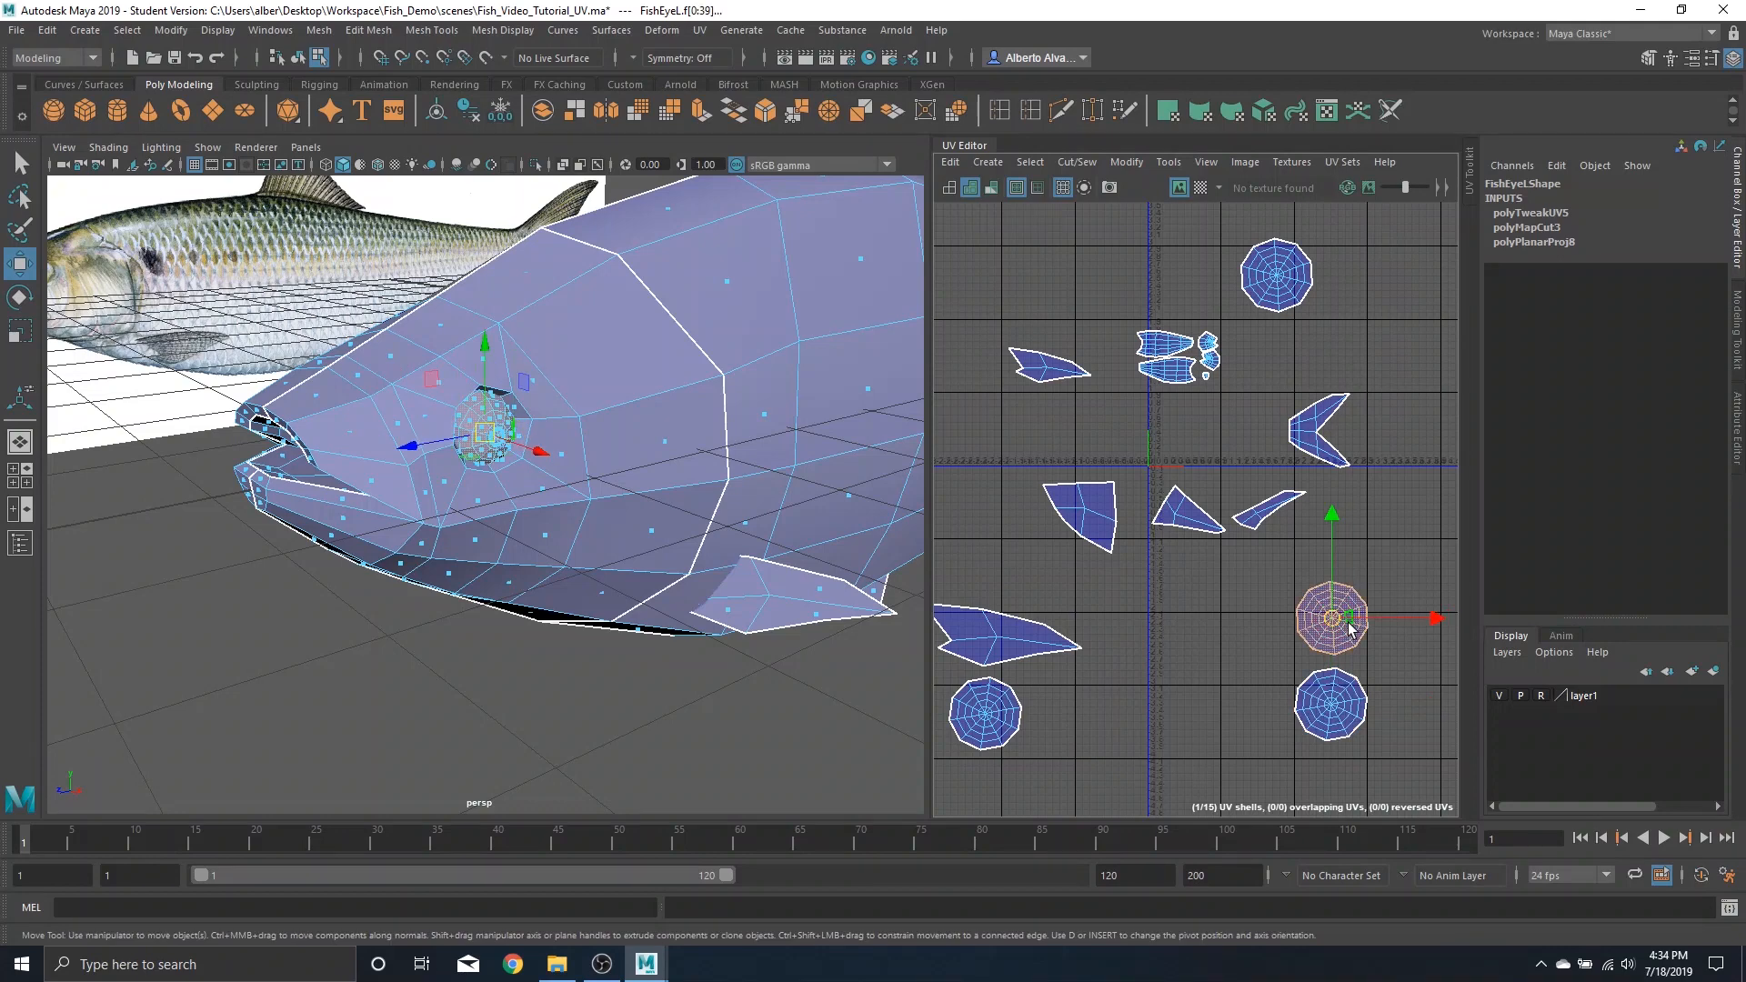
{"action": "left_click_drag", "start_coordinate": [1344, 622], "coordinate": [1362, 279]}
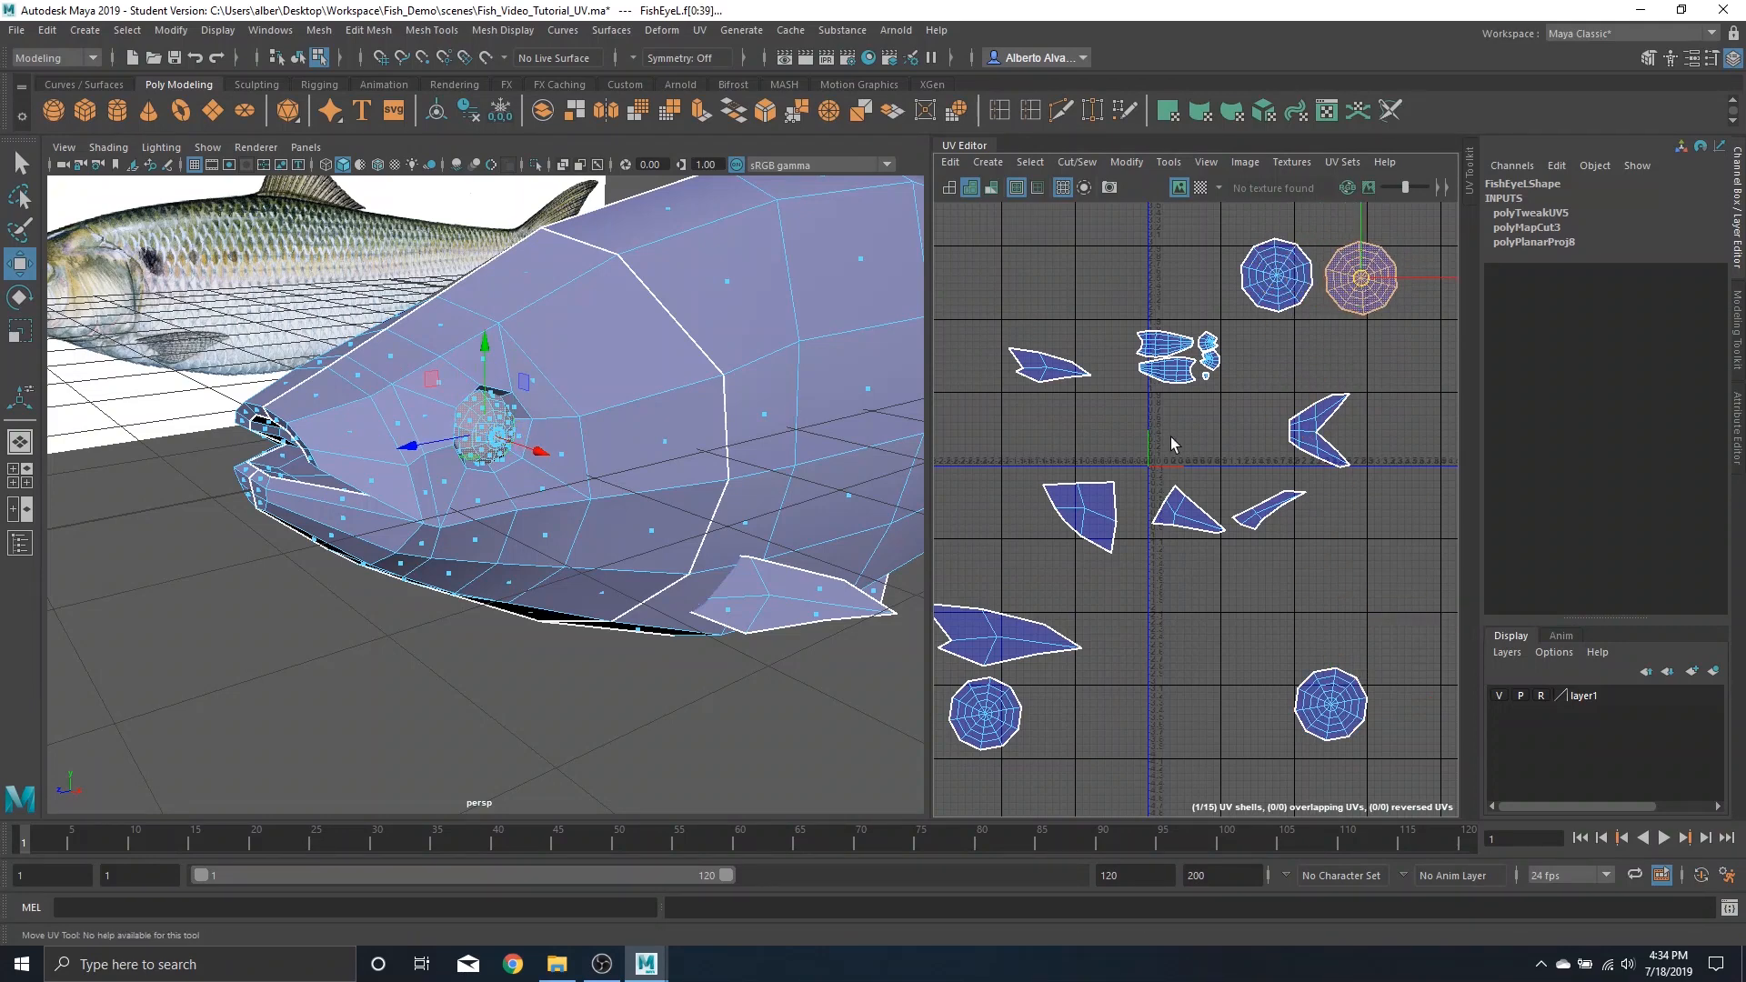
Move the other right eye UV shell next to the remaining left eye shell at the lower right
{"action": "double_click", "coordinate": [985, 713]}
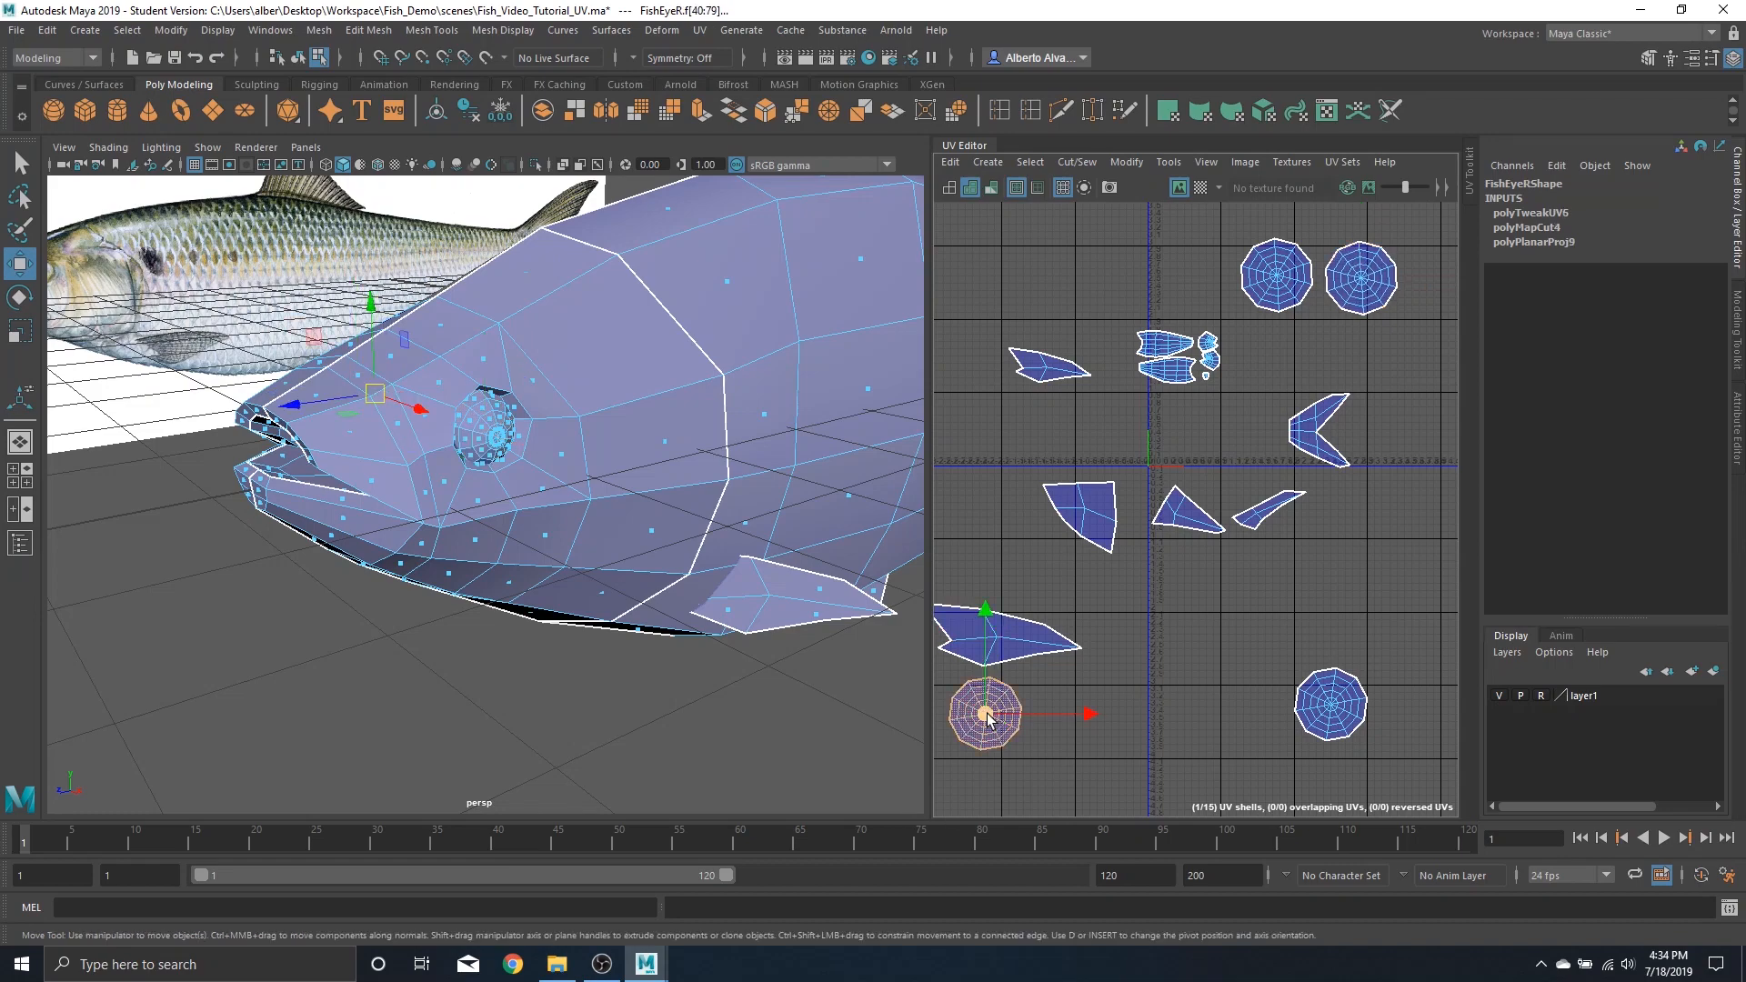
{"action": "left_click_drag", "start_coordinate": [988, 715], "coordinate": [1257, 715]}
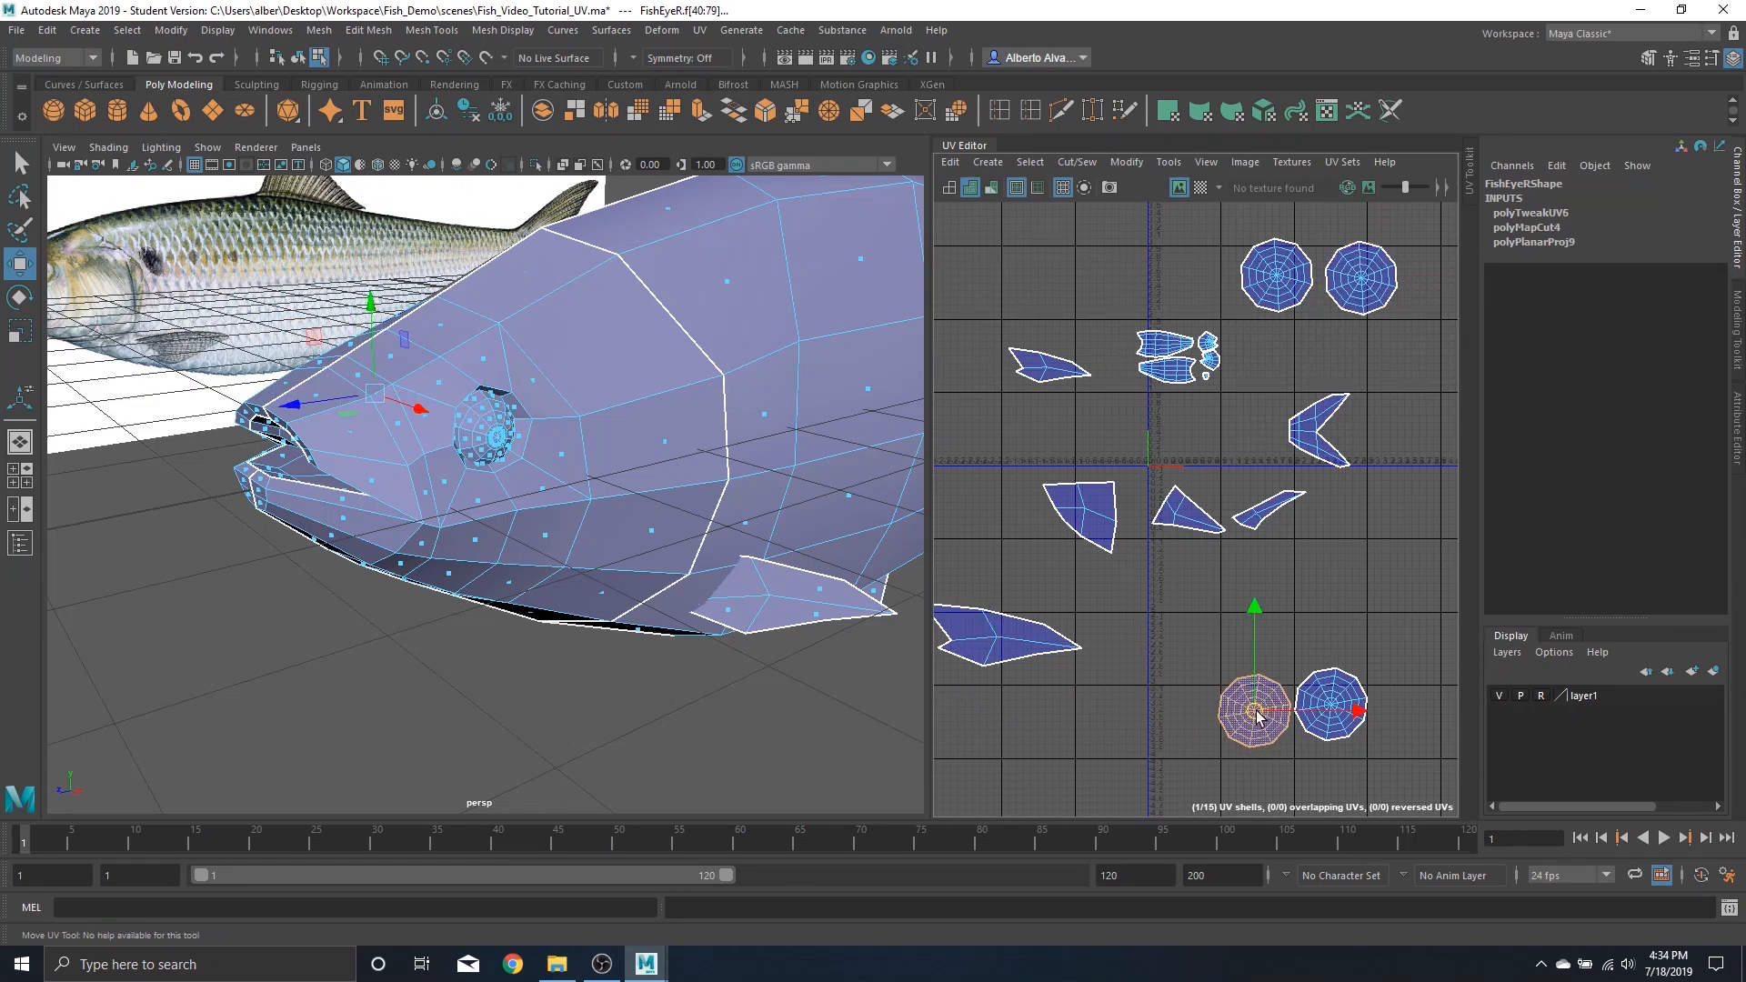
{"action": "left_click_drag", "start_coordinate": [593, 427], "coordinate": [789, 425], "text": "alt"}
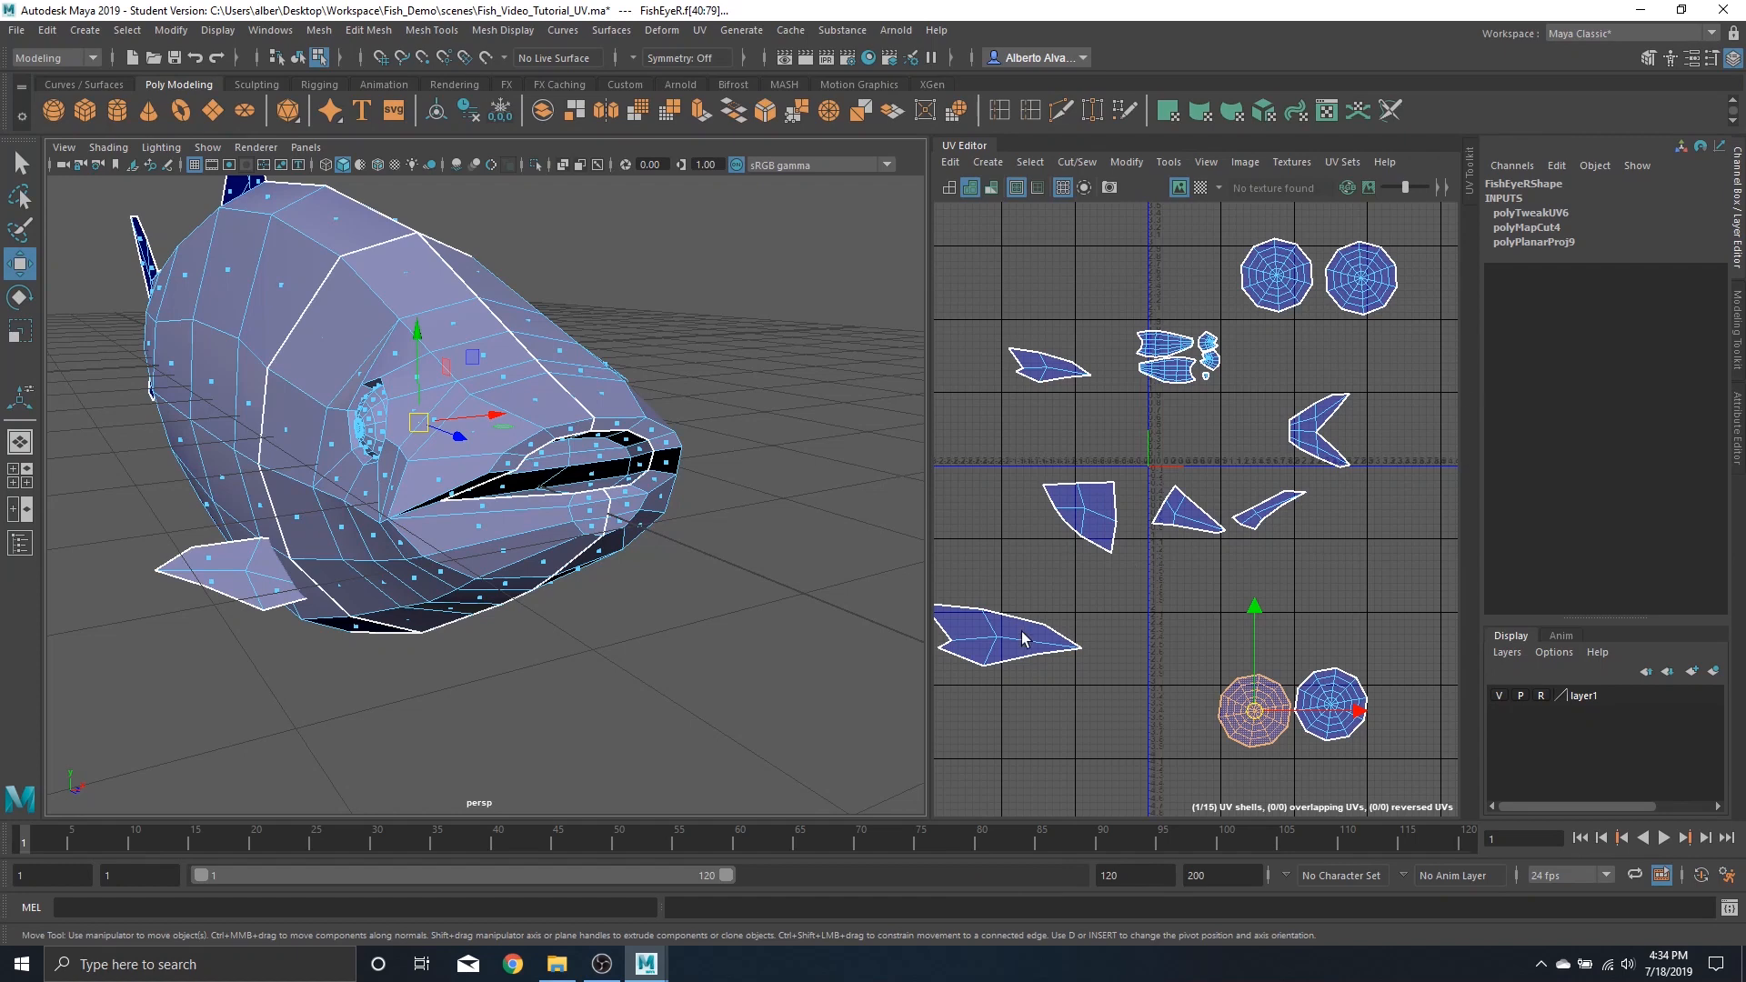
Move the right side fin's UV shell up to the upper left area beside the other side fin shell
{"action": "mouse_move", "coordinate": [1124, 530]}
{"action": "middle_mouse_down", "text": "alt"}
{"action": "mouse_move", "coordinate": [1080, 516]}
{"action": "mouse_move", "coordinate": [1138, 536]}
{"action": "middle_mouse_up", "text": "alt"}
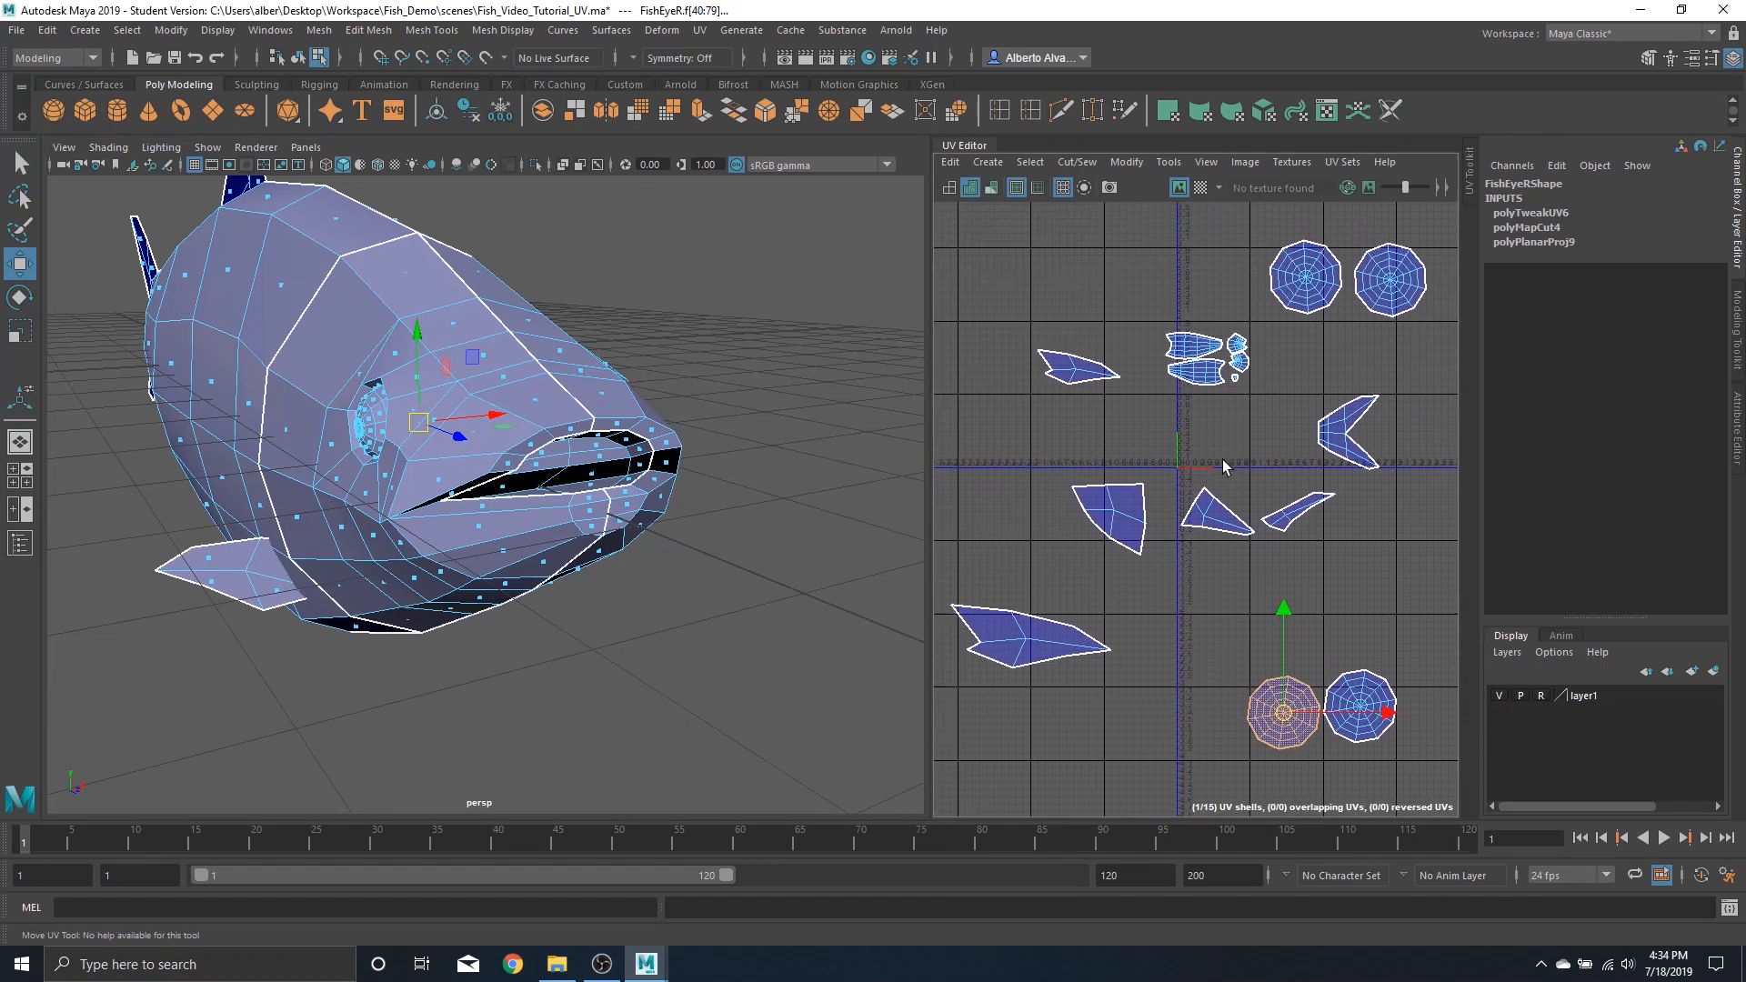
{"action": "left_click", "coordinate": [1037, 648]}
{"action": "double_click", "coordinate": [1036, 647]}
{"action": "left_click_drag", "start_coordinate": [1037, 648], "coordinate": [1077, 329]}
{"action": "key", "text": "r"}
{"action": "key", "text": "w"}
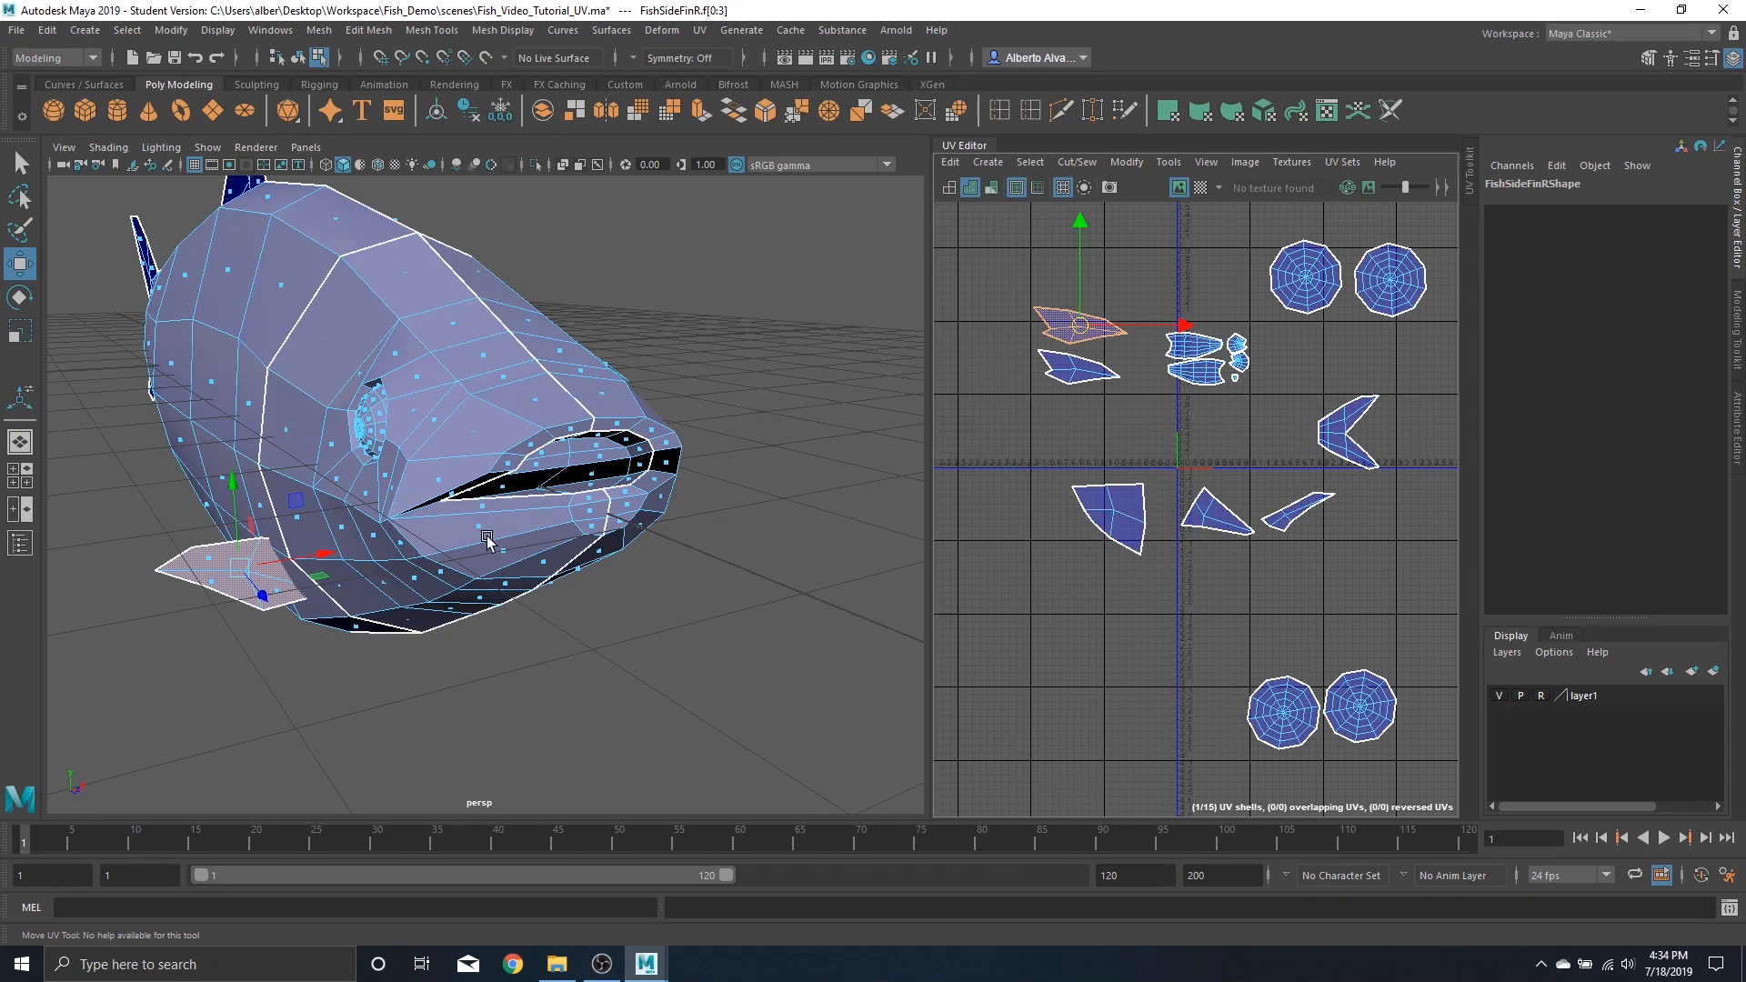
Turn on the checker map display and zoom in on the side fin to compare texel density
{"action": "left_click_drag", "start_coordinate": [371, 523], "coordinate": [381, 519], "text": "alt"}
{"action": "middle_click_drag", "start_coordinate": [380, 519], "coordinate": [537, 438], "text": "alt"}
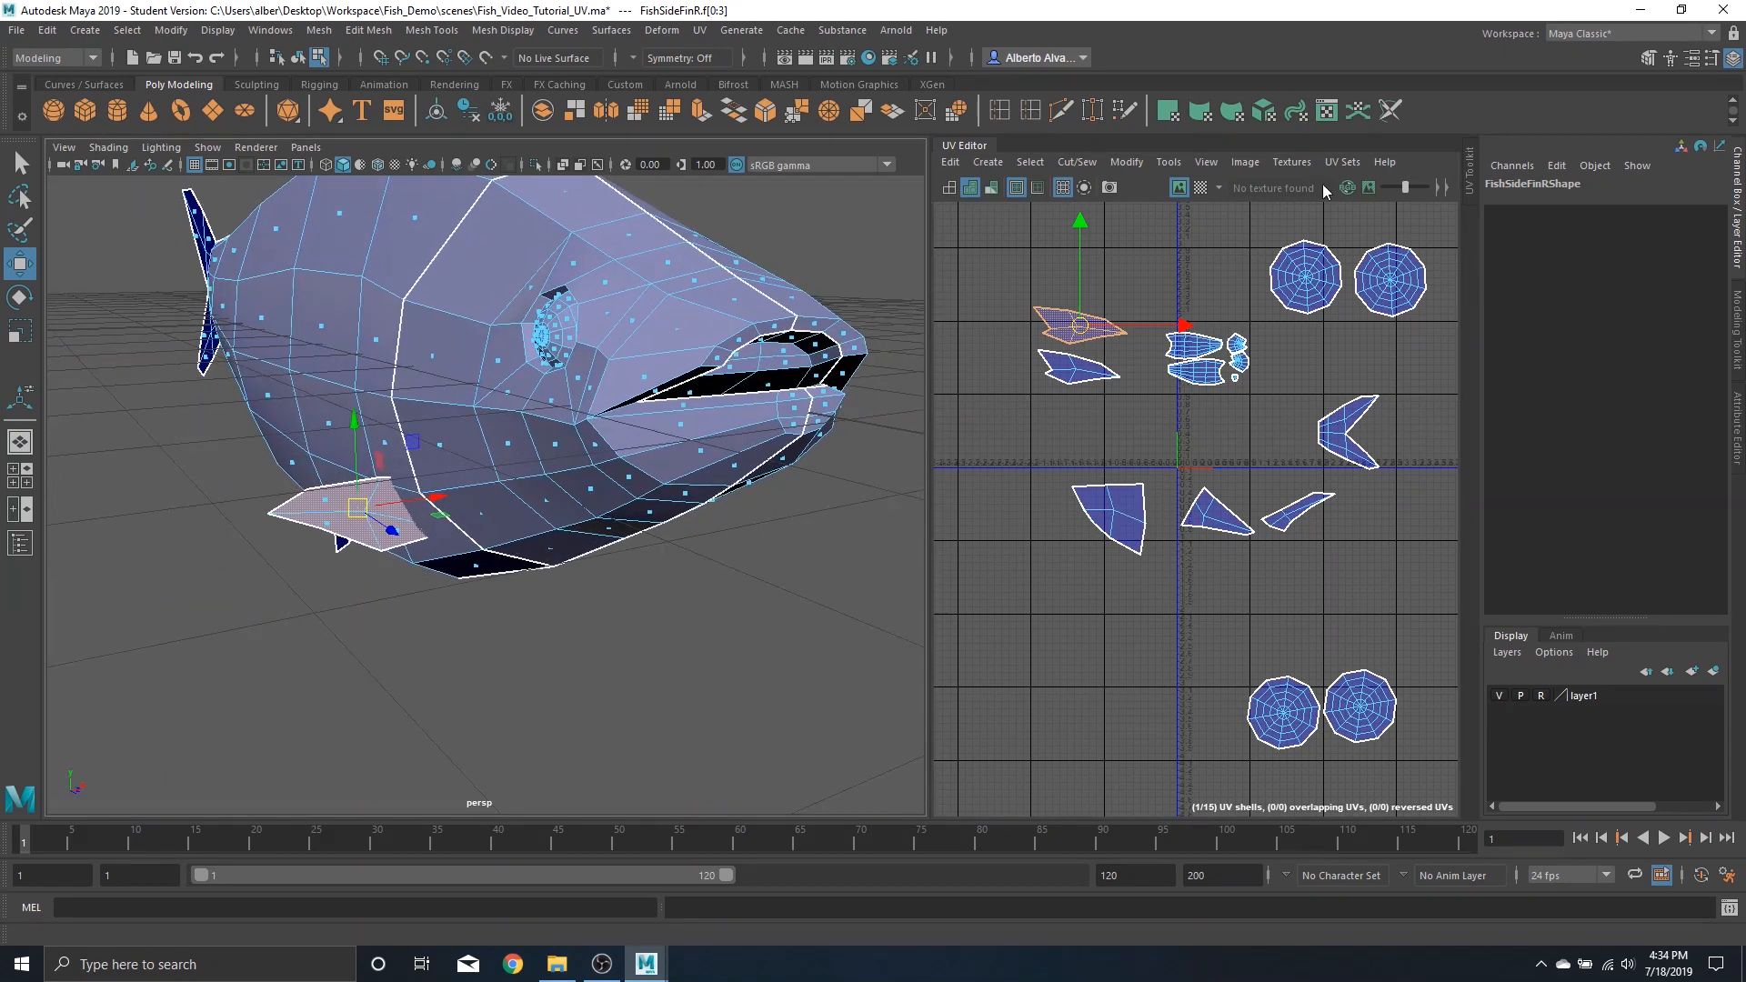
{"action": "left_click", "coordinate": [1201, 188]}
{"action": "scroll", "coordinate": [543, 493], "scroll_direction": "up", "scroll_amount": 5}
{"action": "middle_click_drag", "start_coordinate": [558, 468], "coordinate": [559, 433], "text": "alt"}
{"action": "scroll", "coordinate": [560, 433], "scroll_direction": "up", "scroll_amount": 4}
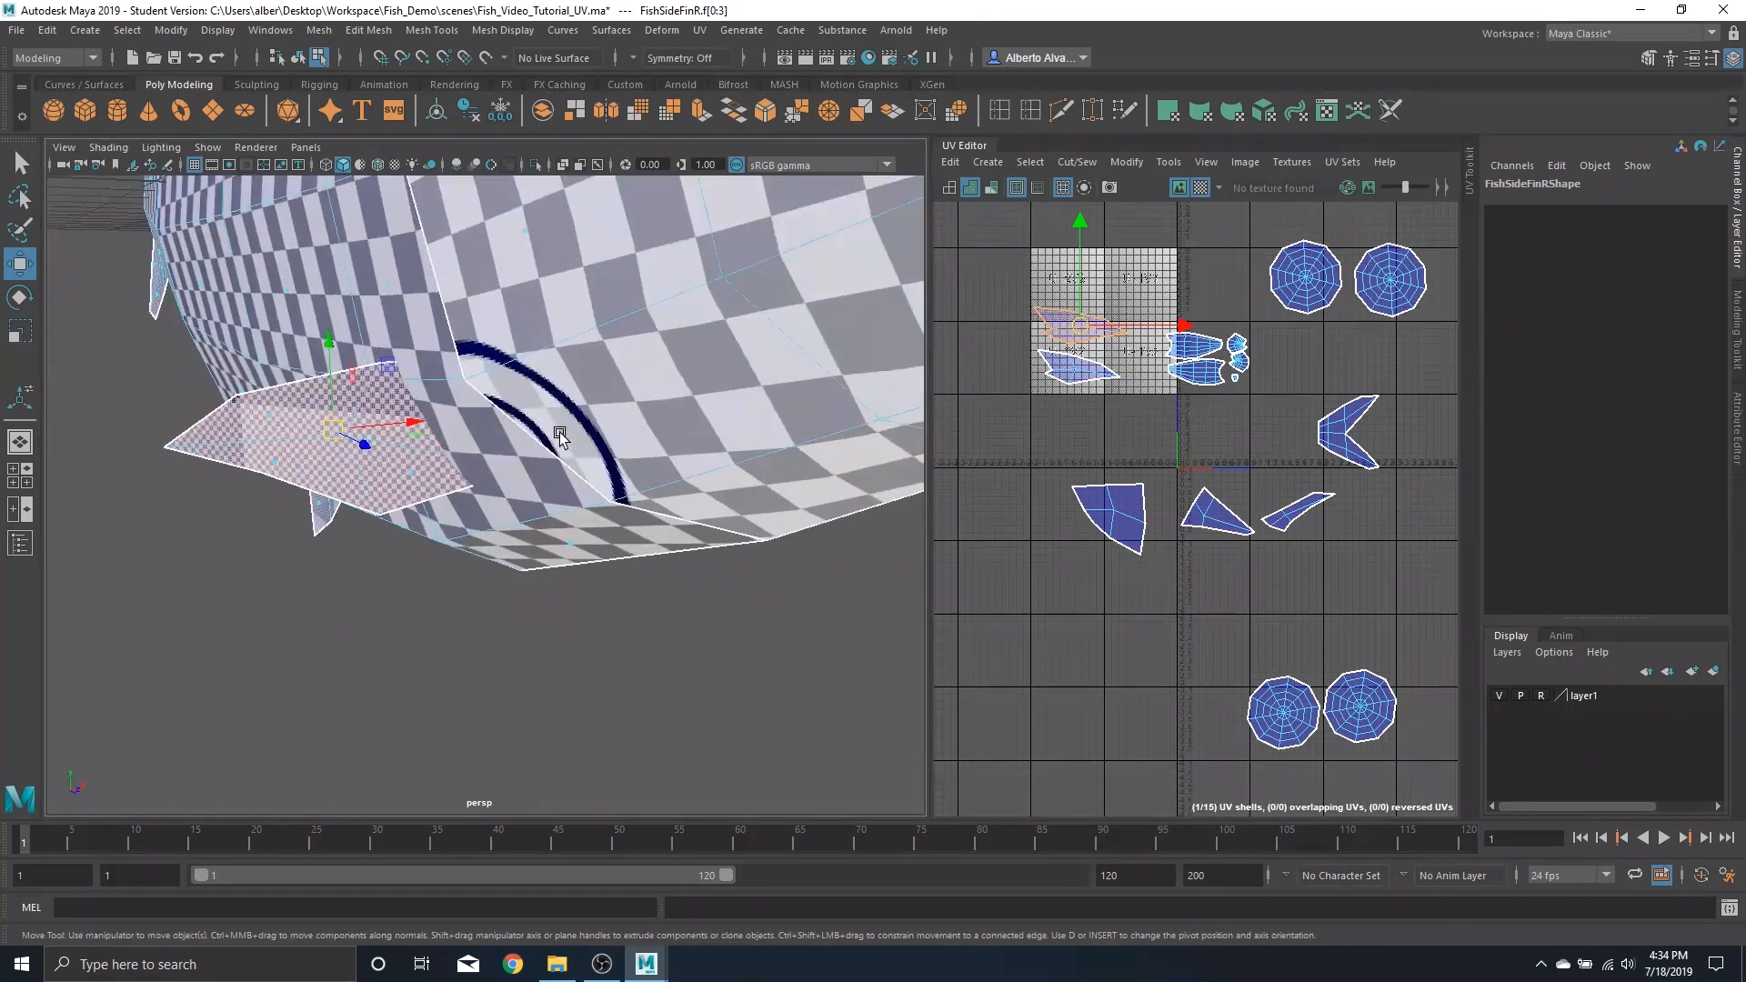
{"action": "left_click_drag", "start_coordinate": [446, 489], "coordinate": [692, 423], "text": "alt"}
{"action": "scroll", "coordinate": [741, 388], "scroll_direction": "up", "scroll_amount": 4}
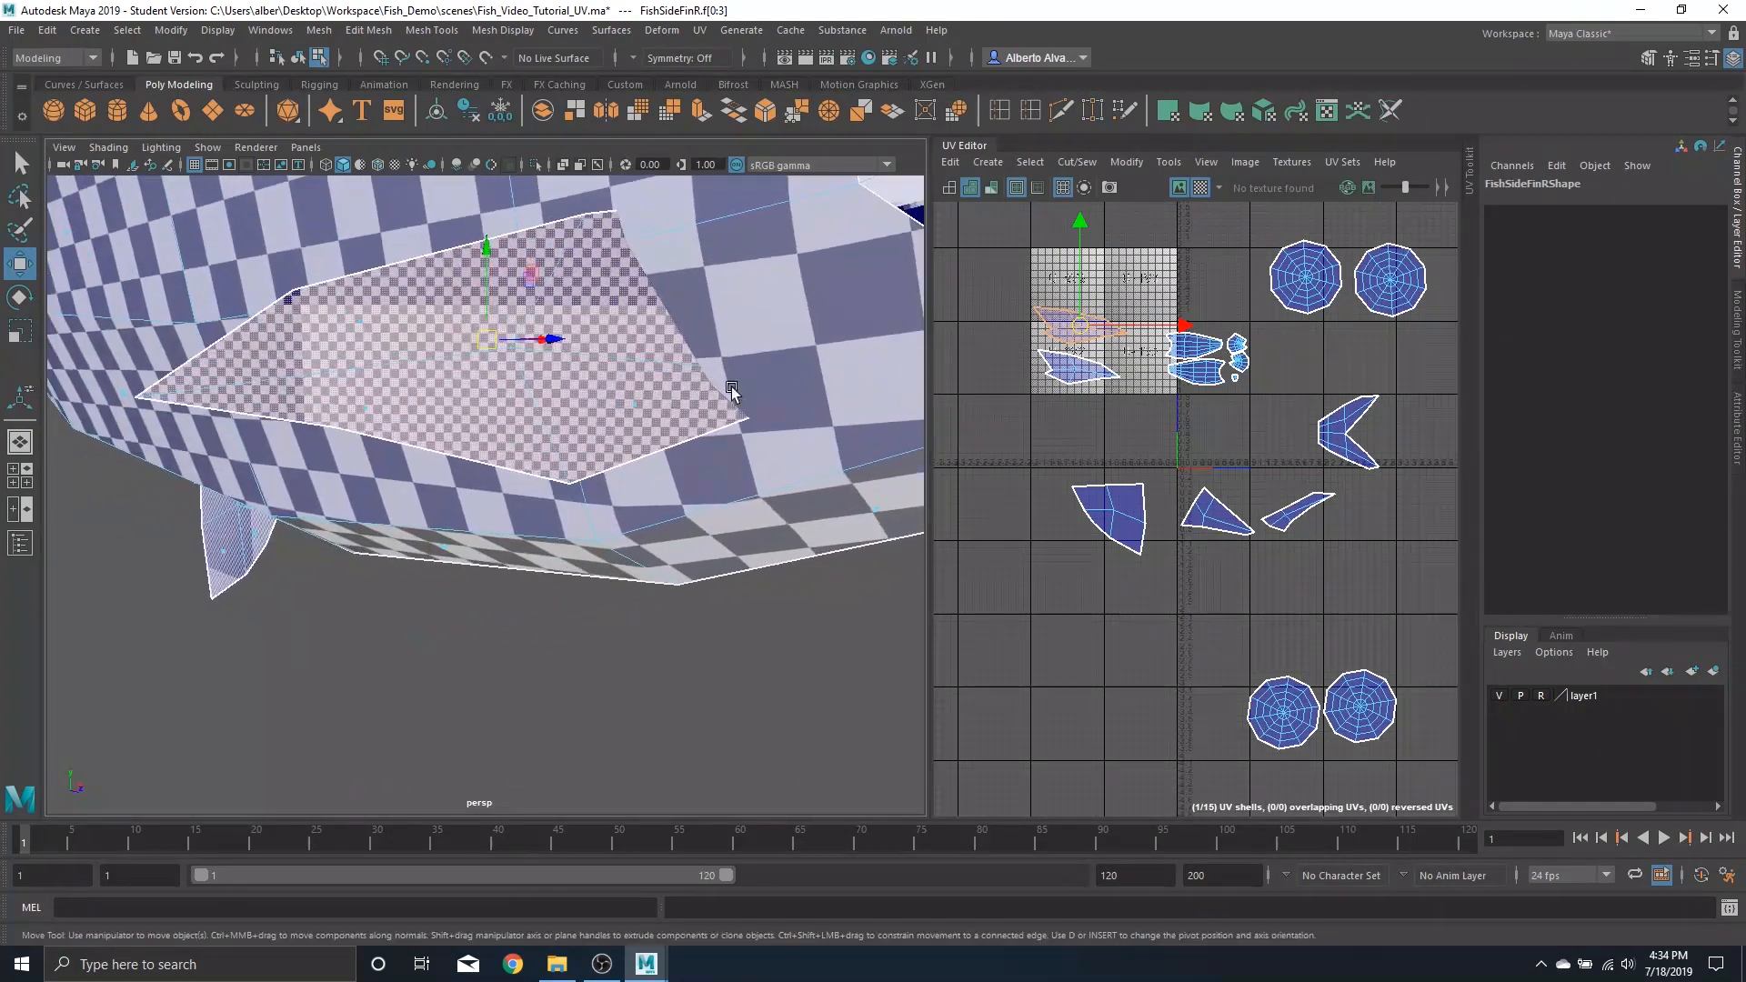
{"action": "middle_click_drag", "start_coordinate": [733, 390], "coordinate": [639, 476], "text": "alt"}
{"action": "scroll", "coordinate": [639, 476], "scroll_direction": "up", "scroll_amount": 4}
{"action": "left_click_drag", "start_coordinate": [686, 468], "coordinate": [710, 410], "text": "alt"}
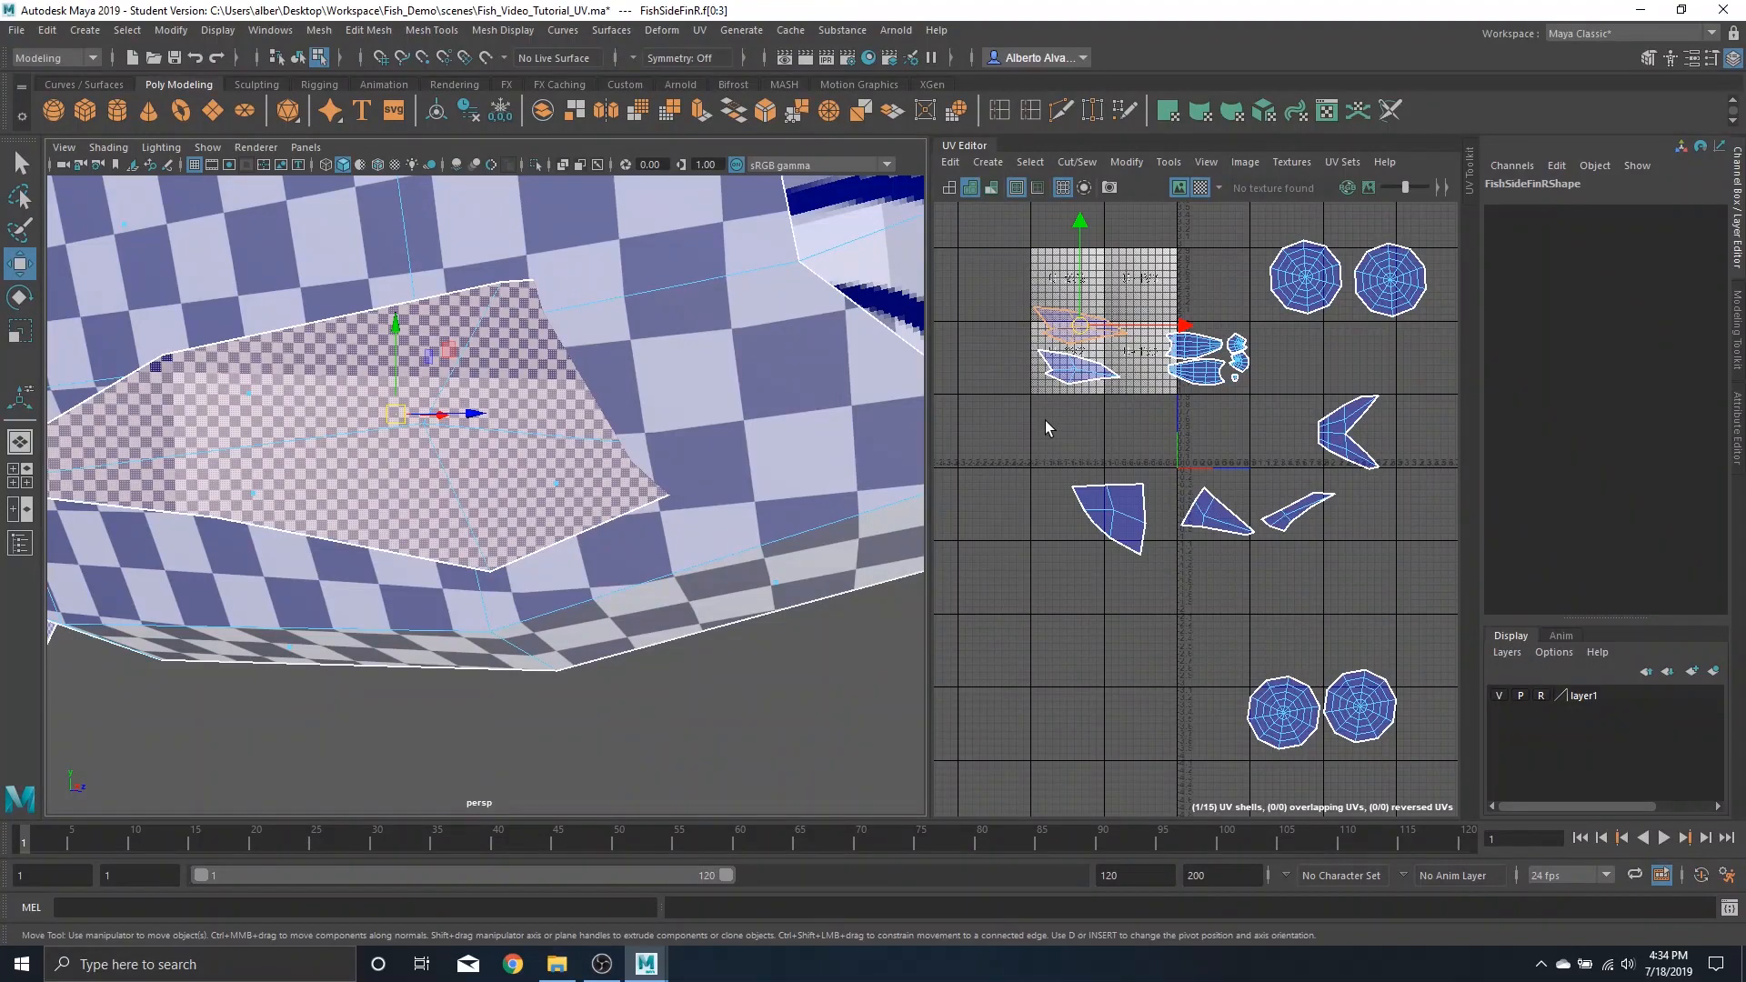
Select both side fin UV shells and scale them down
{"action": "left_click", "coordinate": [1066, 376], "text": "shift"}
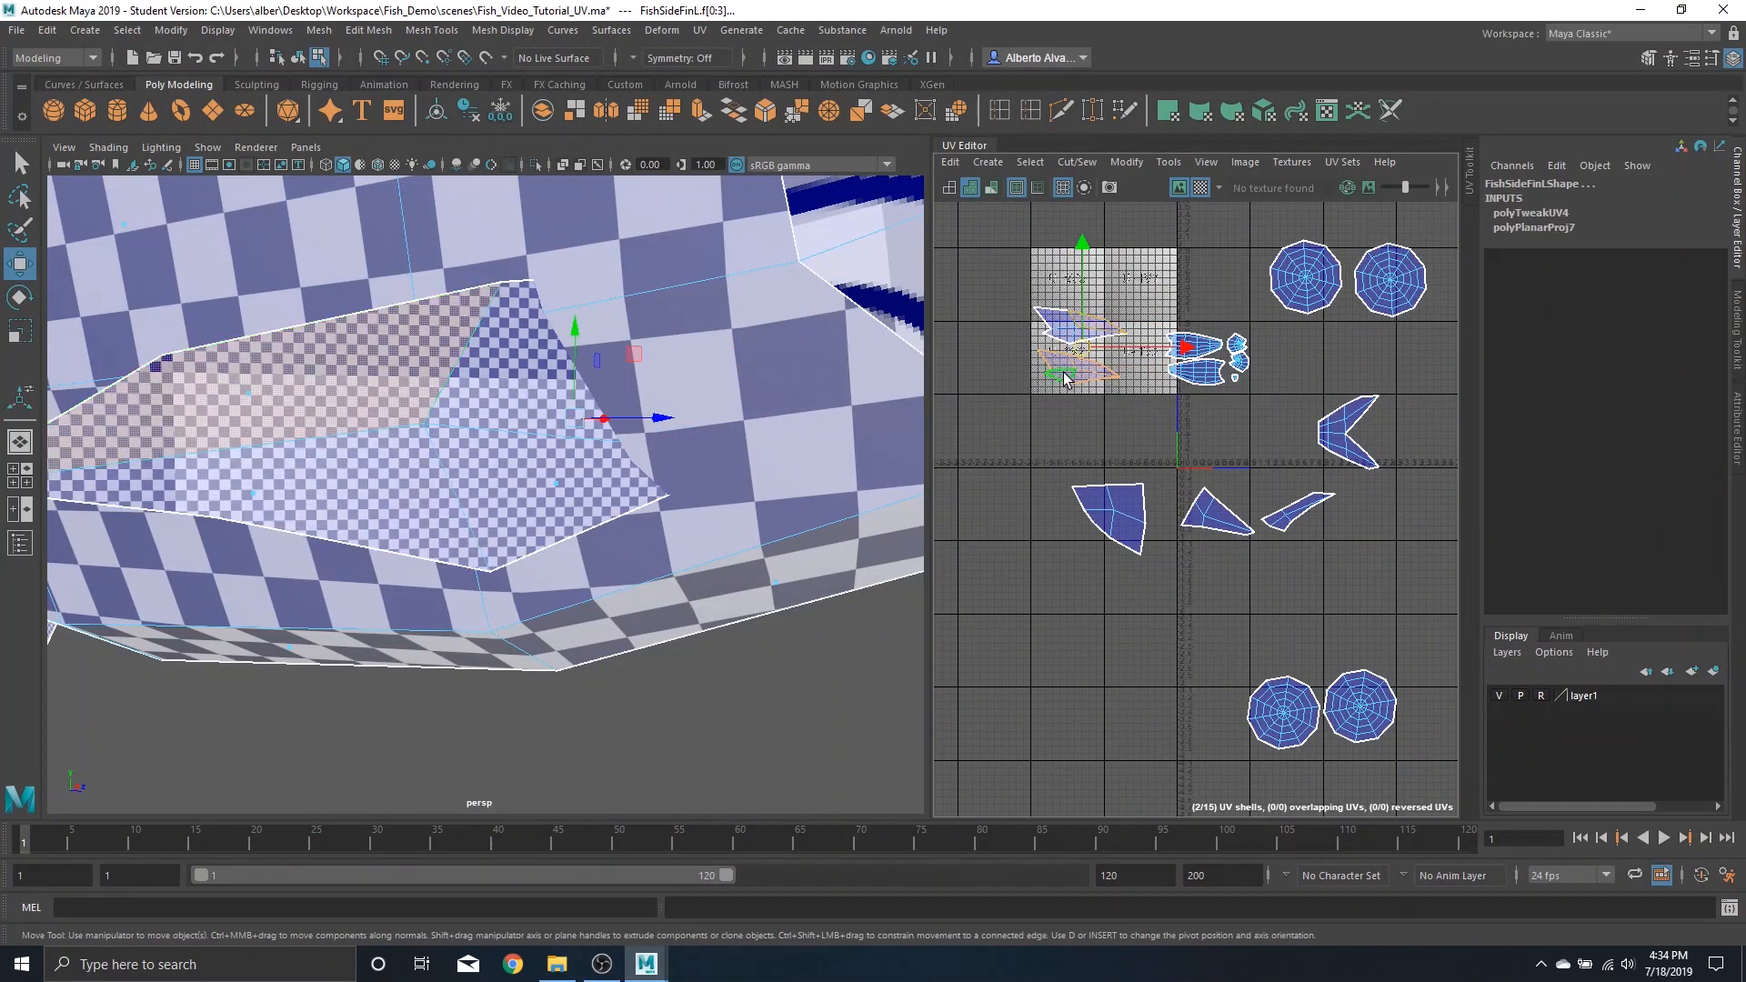
{"action": "right_click_drag", "start_coordinate": [1059, 375], "coordinate": [996, 349]}
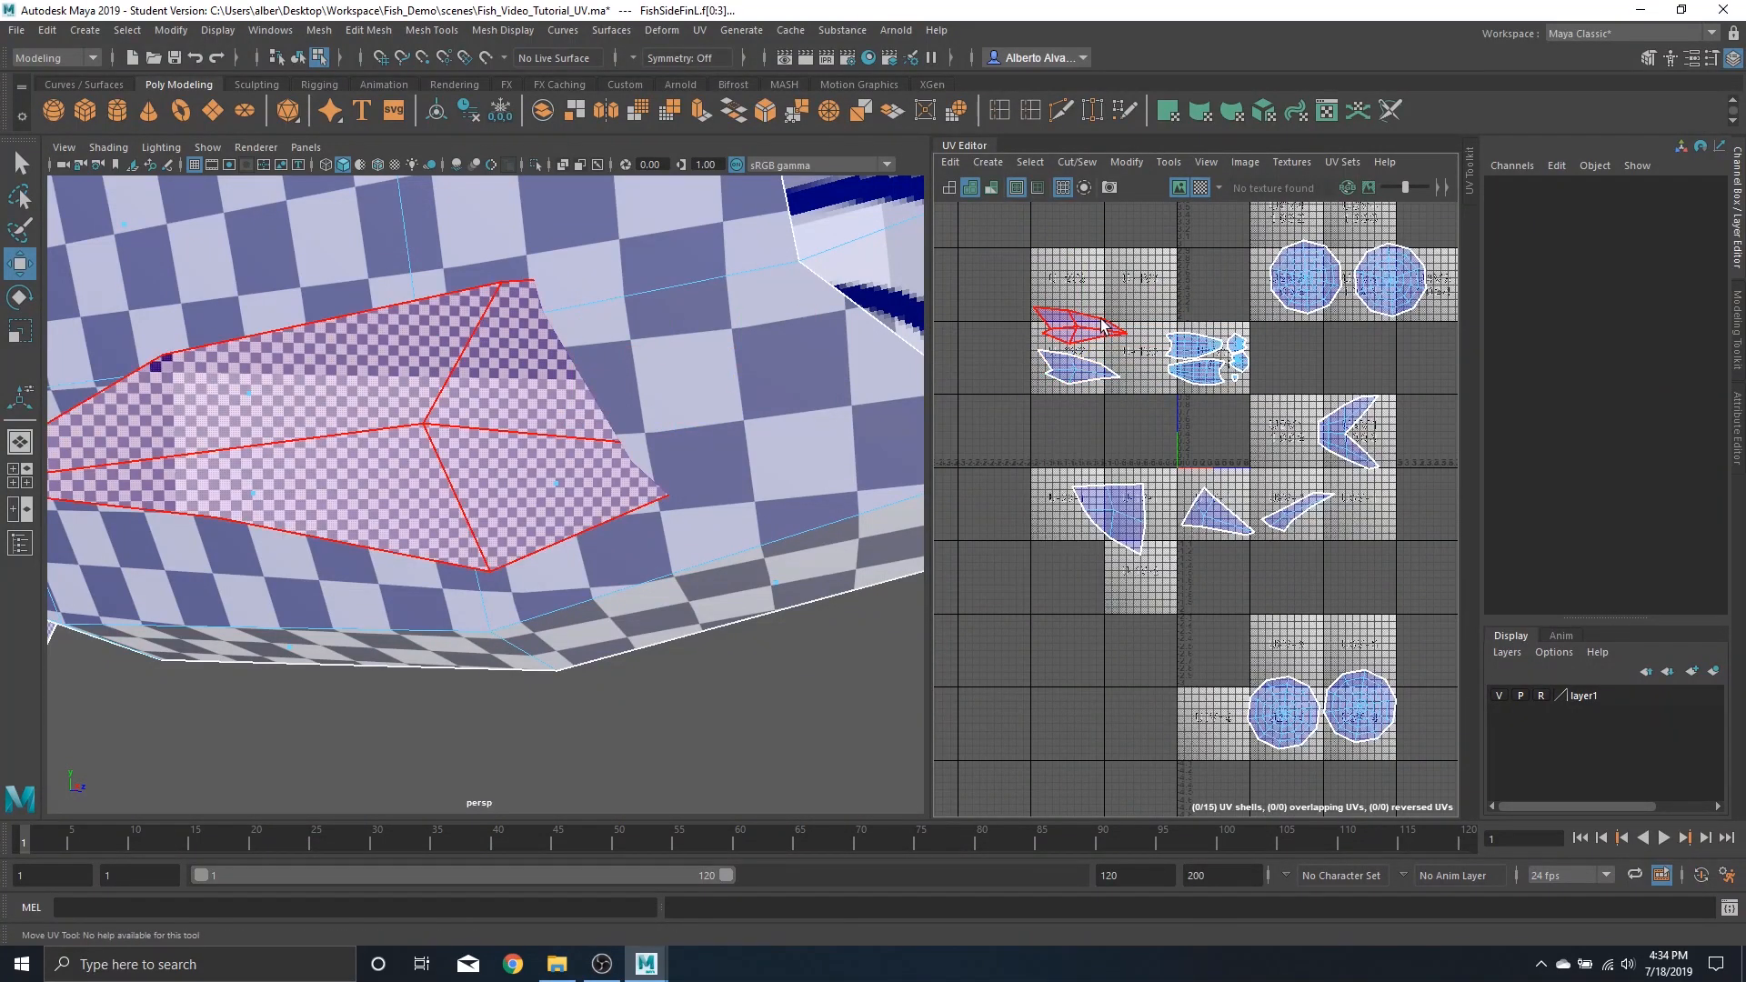
{"action": "left_click", "coordinate": [1073, 387]}
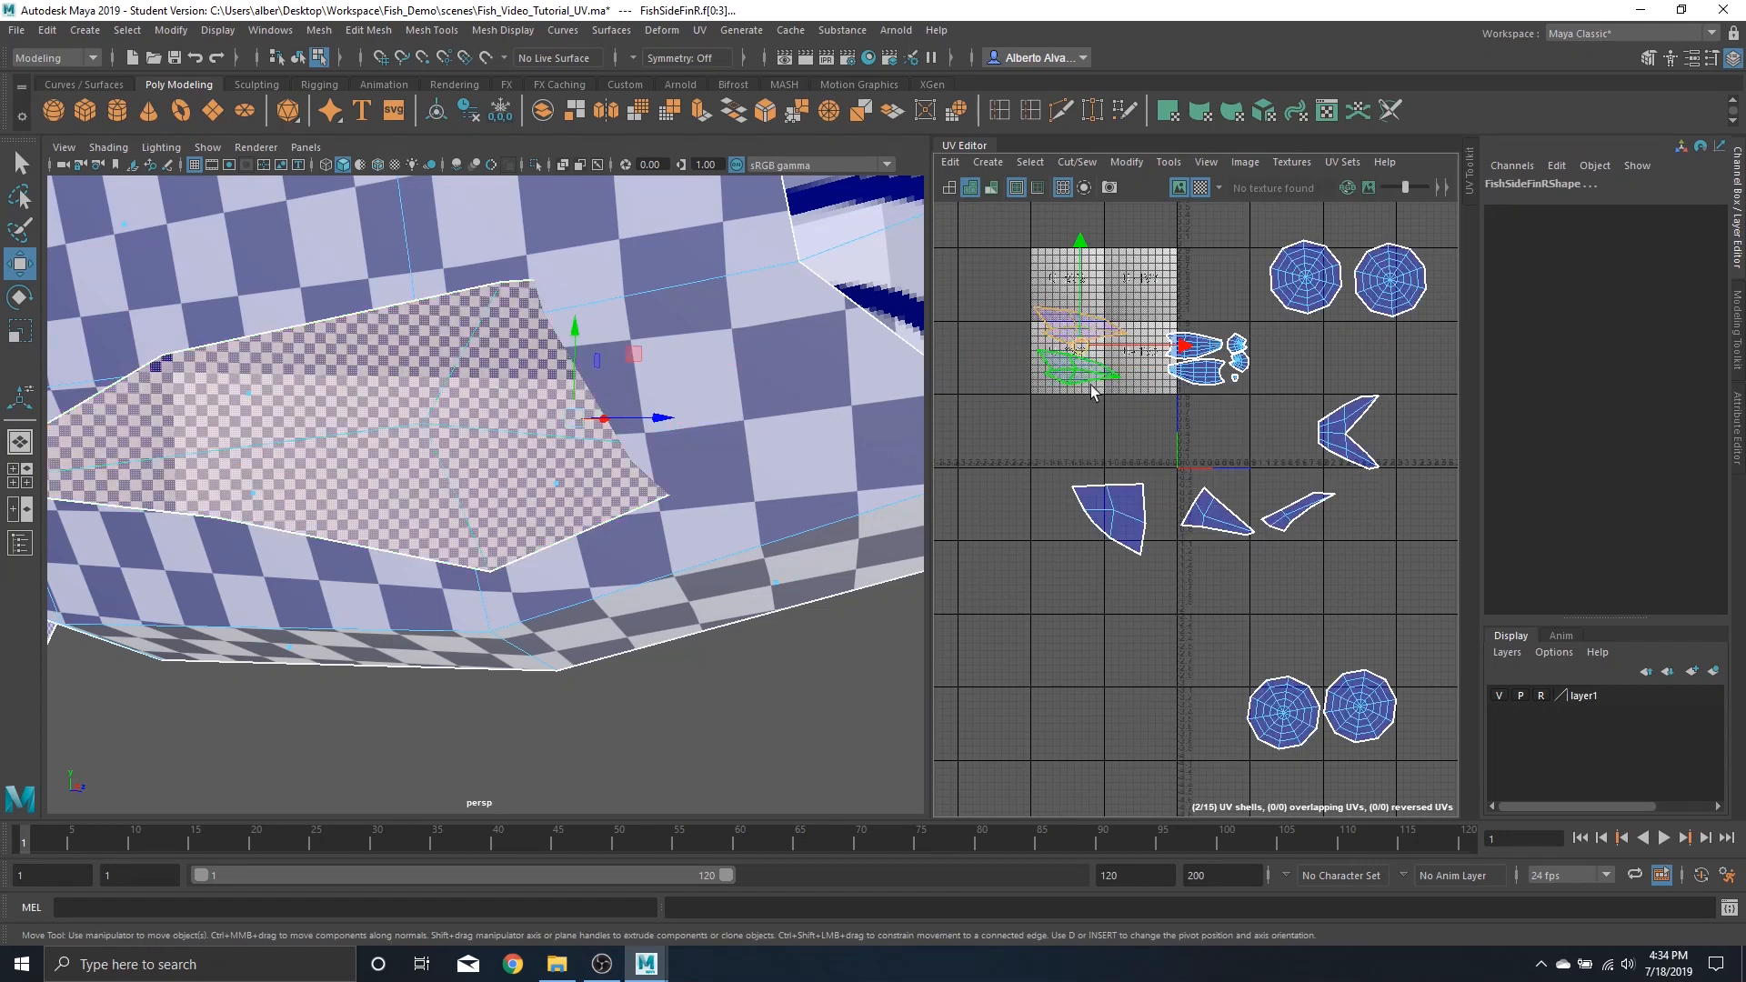
{"action": "key", "text": "r"}
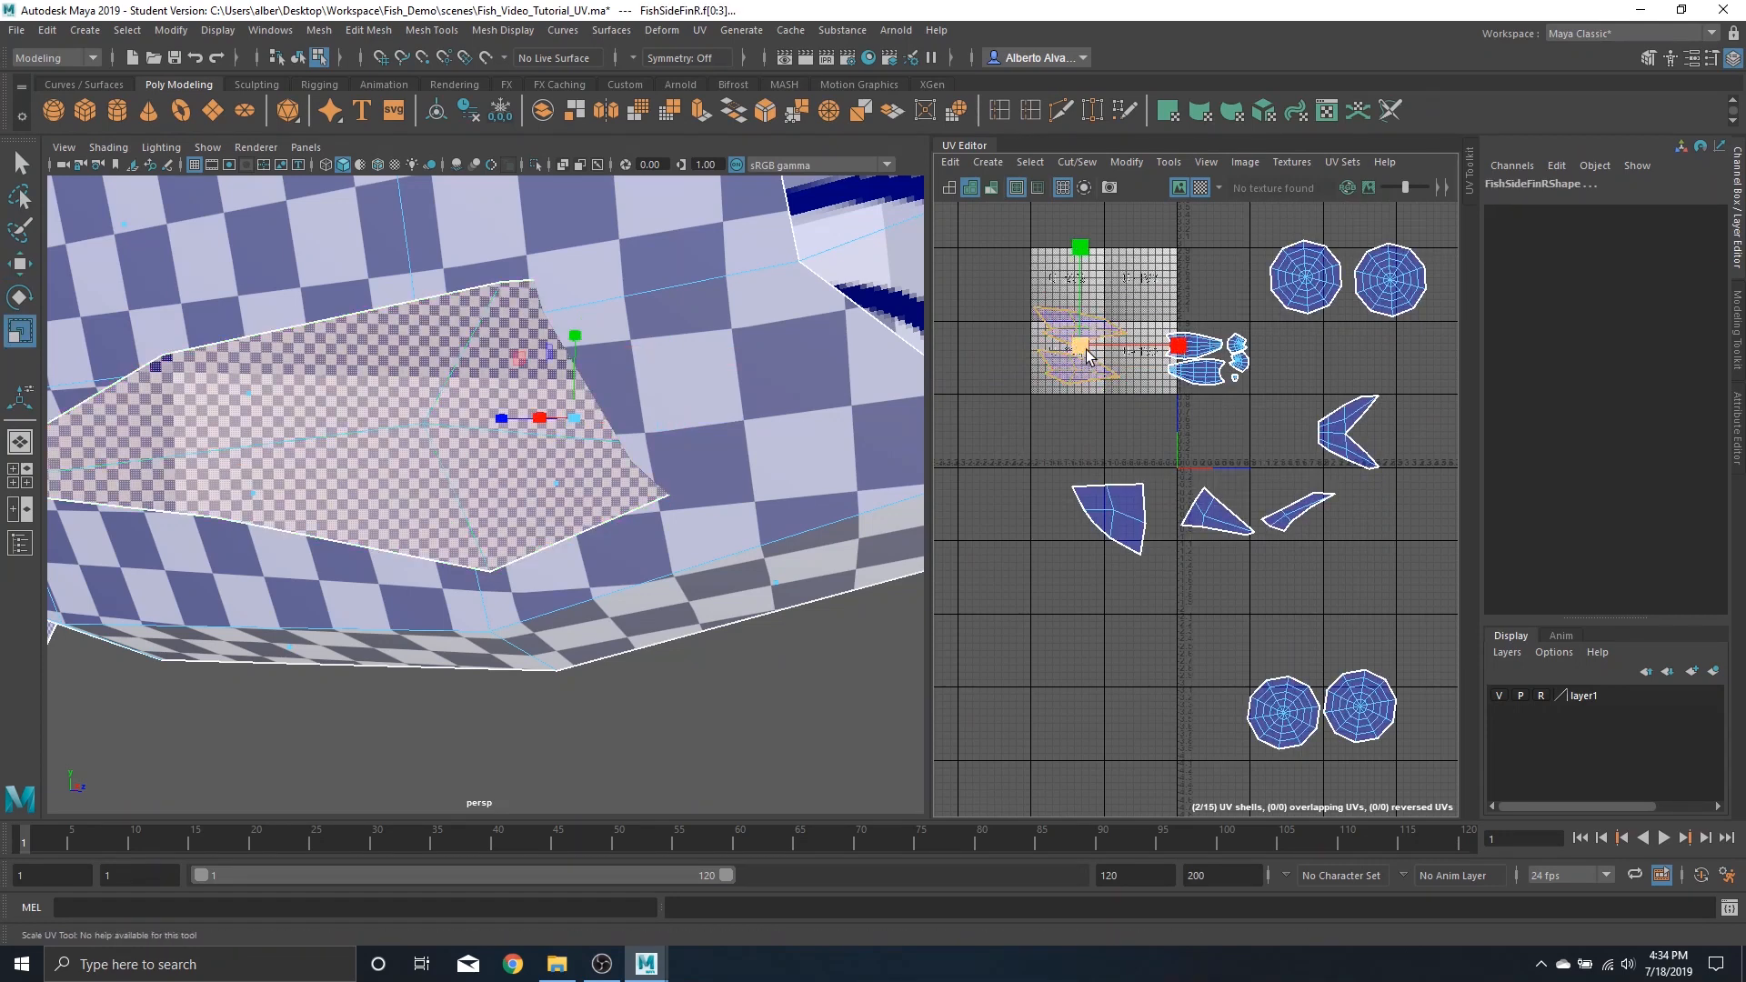
{"action": "left_click_drag", "start_coordinate": [1089, 354], "coordinate": [1000, 442]}
{"action": "key", "text": "w"}
Move the side fin shells next to the body and head shells
{"action": "scroll", "coordinate": [1117, 441], "scroll_direction": "up", "scroll_amount": 3}
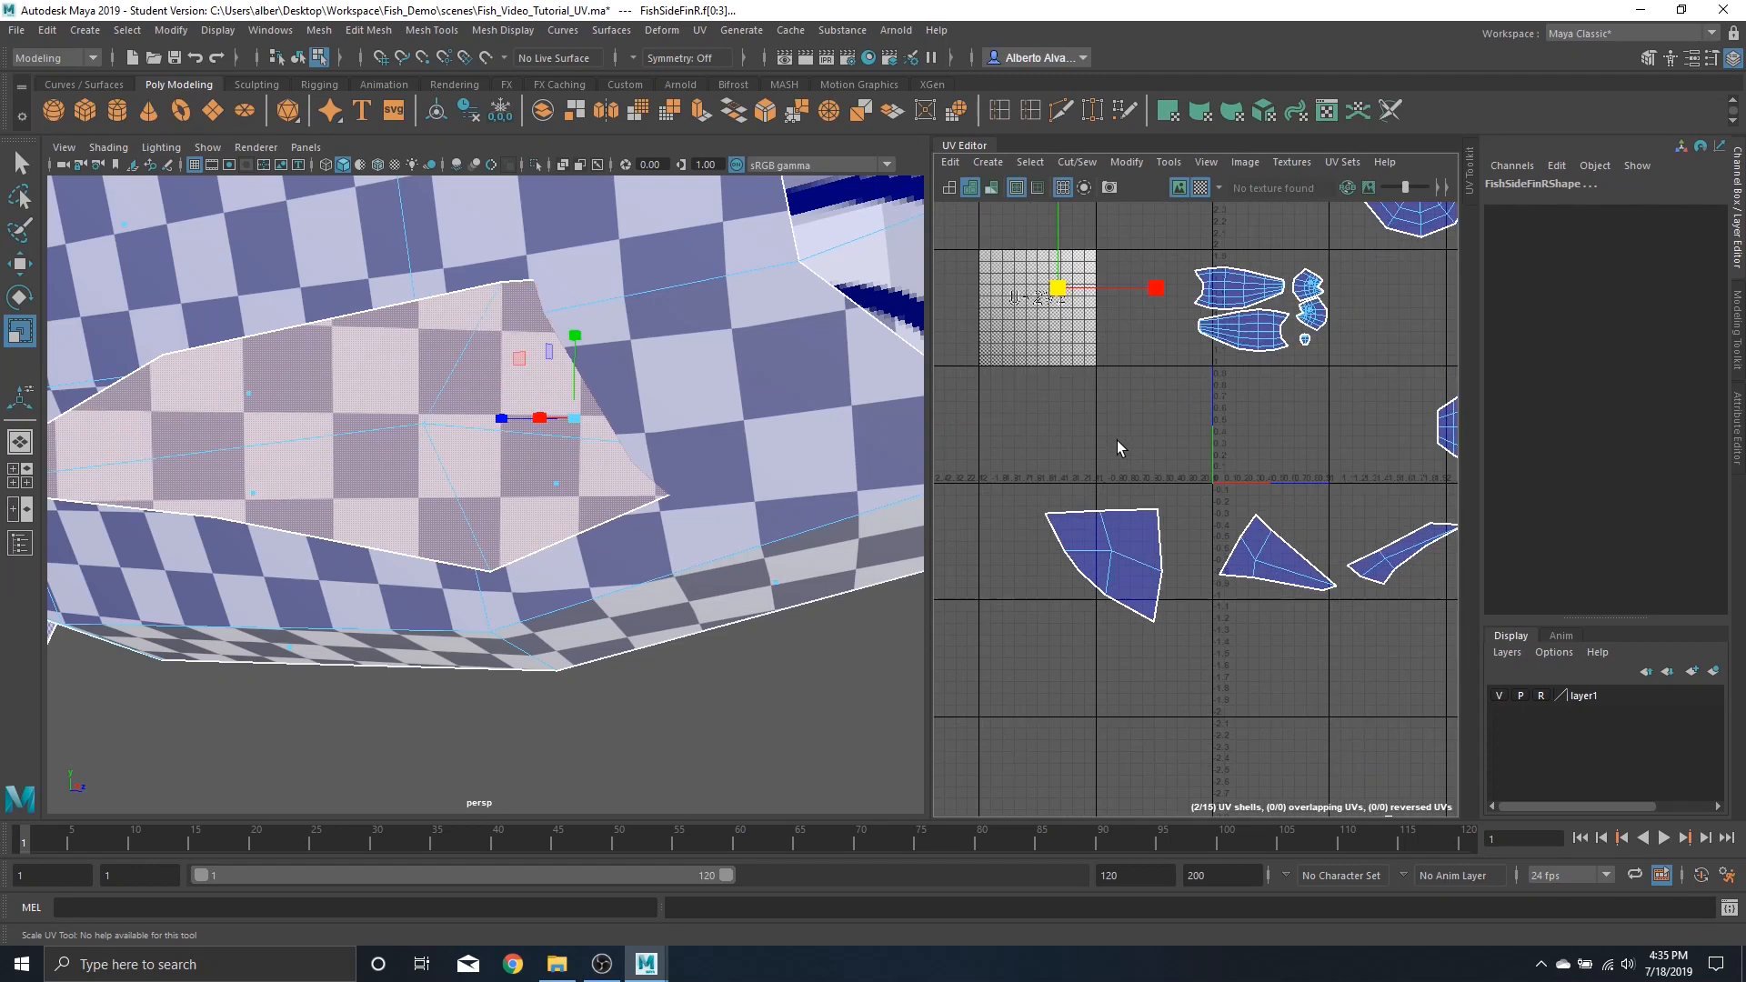
{"action": "middle_click_drag", "start_coordinate": [1088, 336], "coordinate": [981, 429], "text": "alt"}
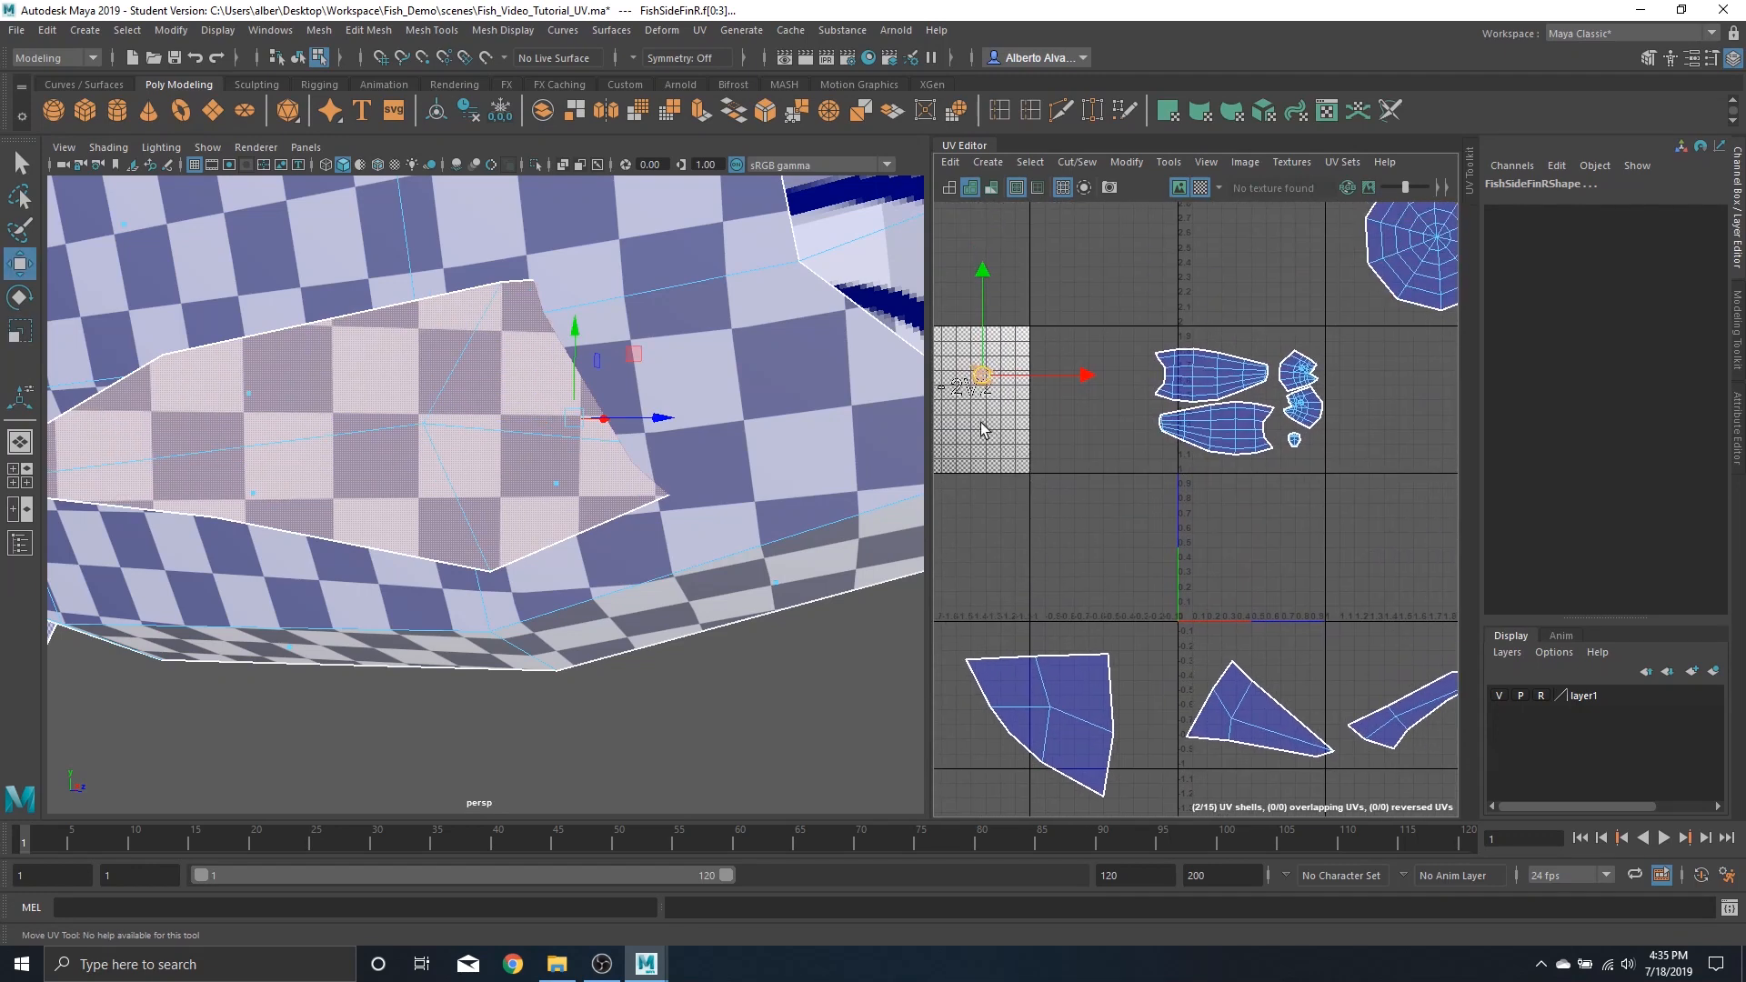
{"action": "left_click_drag", "start_coordinate": [981, 386], "coordinate": [1246, 350]}
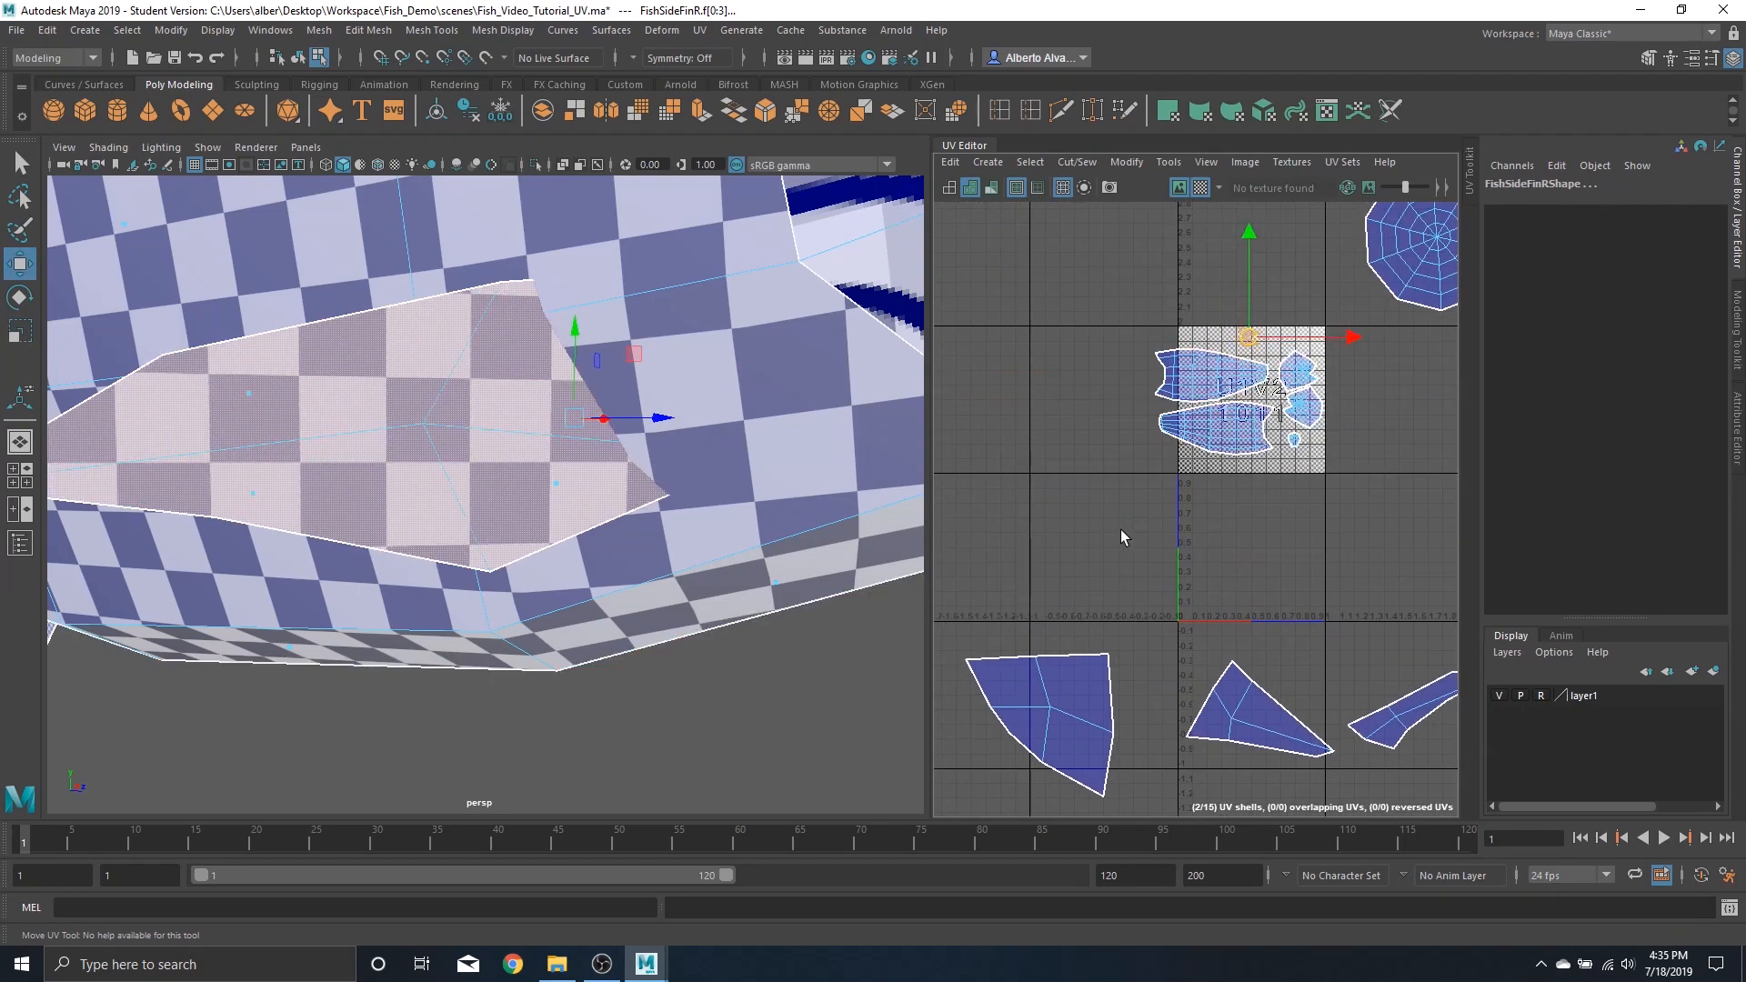
Select the bottom fin's UV shell and scale it down to match the checker size
{"action": "scroll", "coordinate": [1028, 550], "scroll_direction": "down", "scroll_amount": 5}
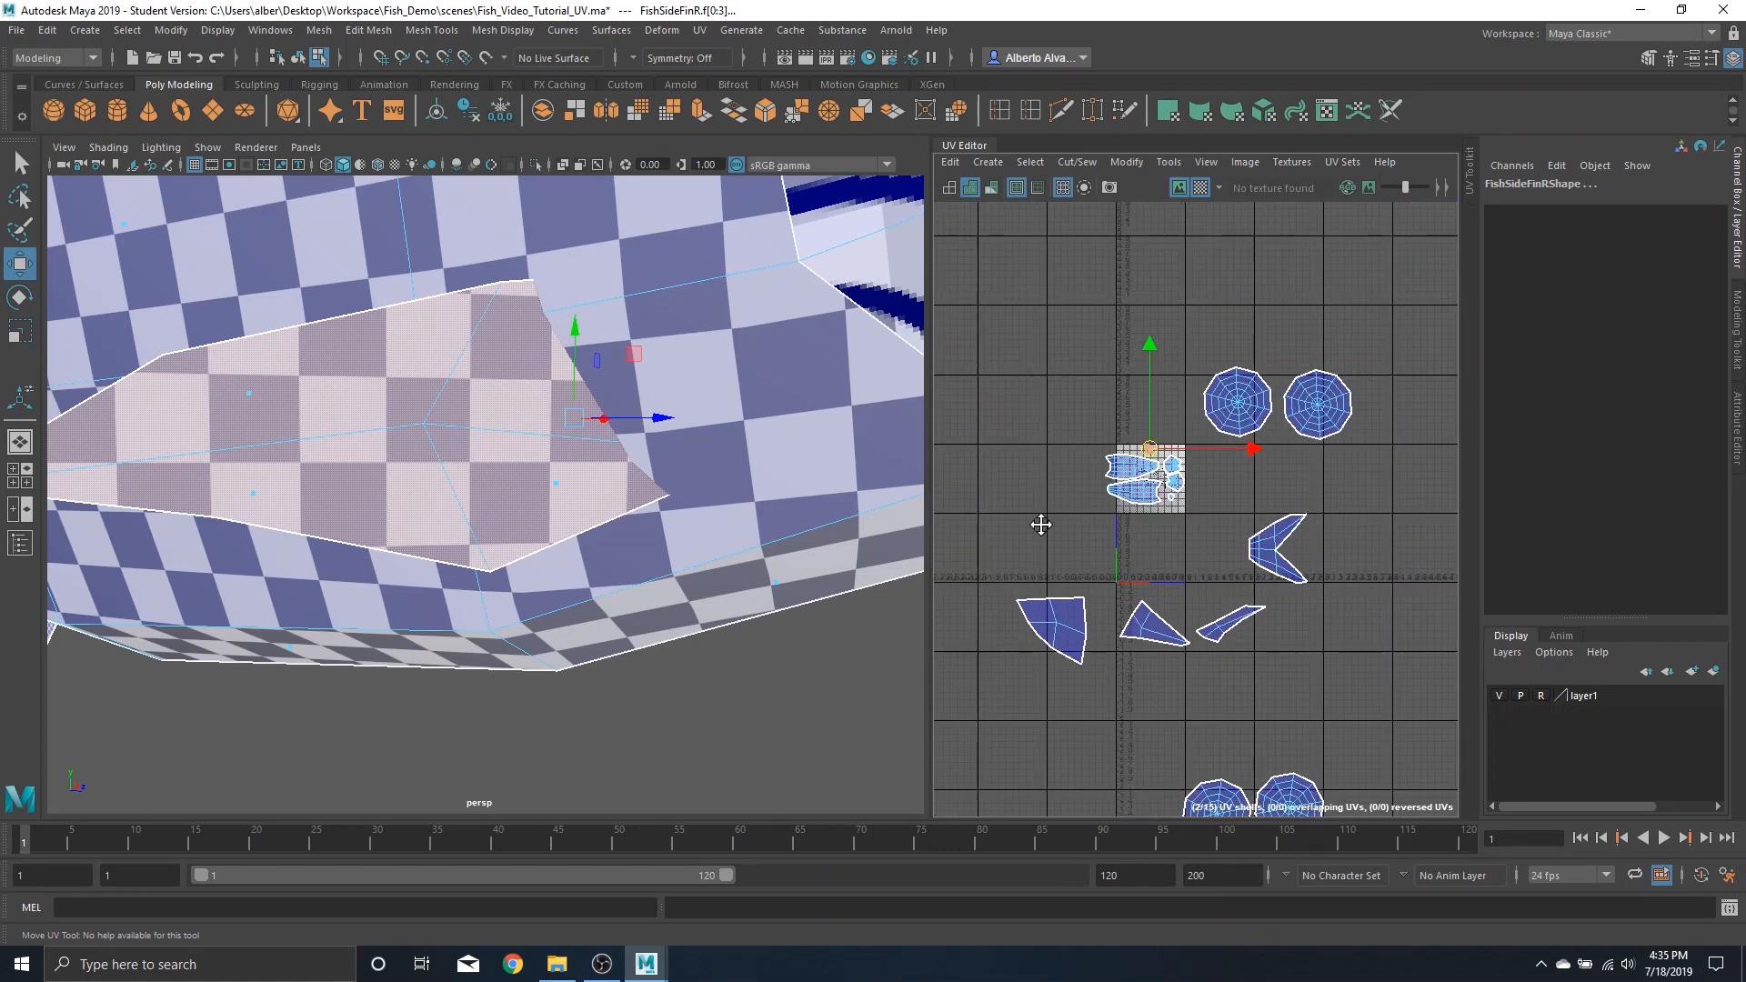
{"action": "middle_click_drag", "start_coordinate": [1045, 522], "coordinate": [1122, 420], "text": "alt"}
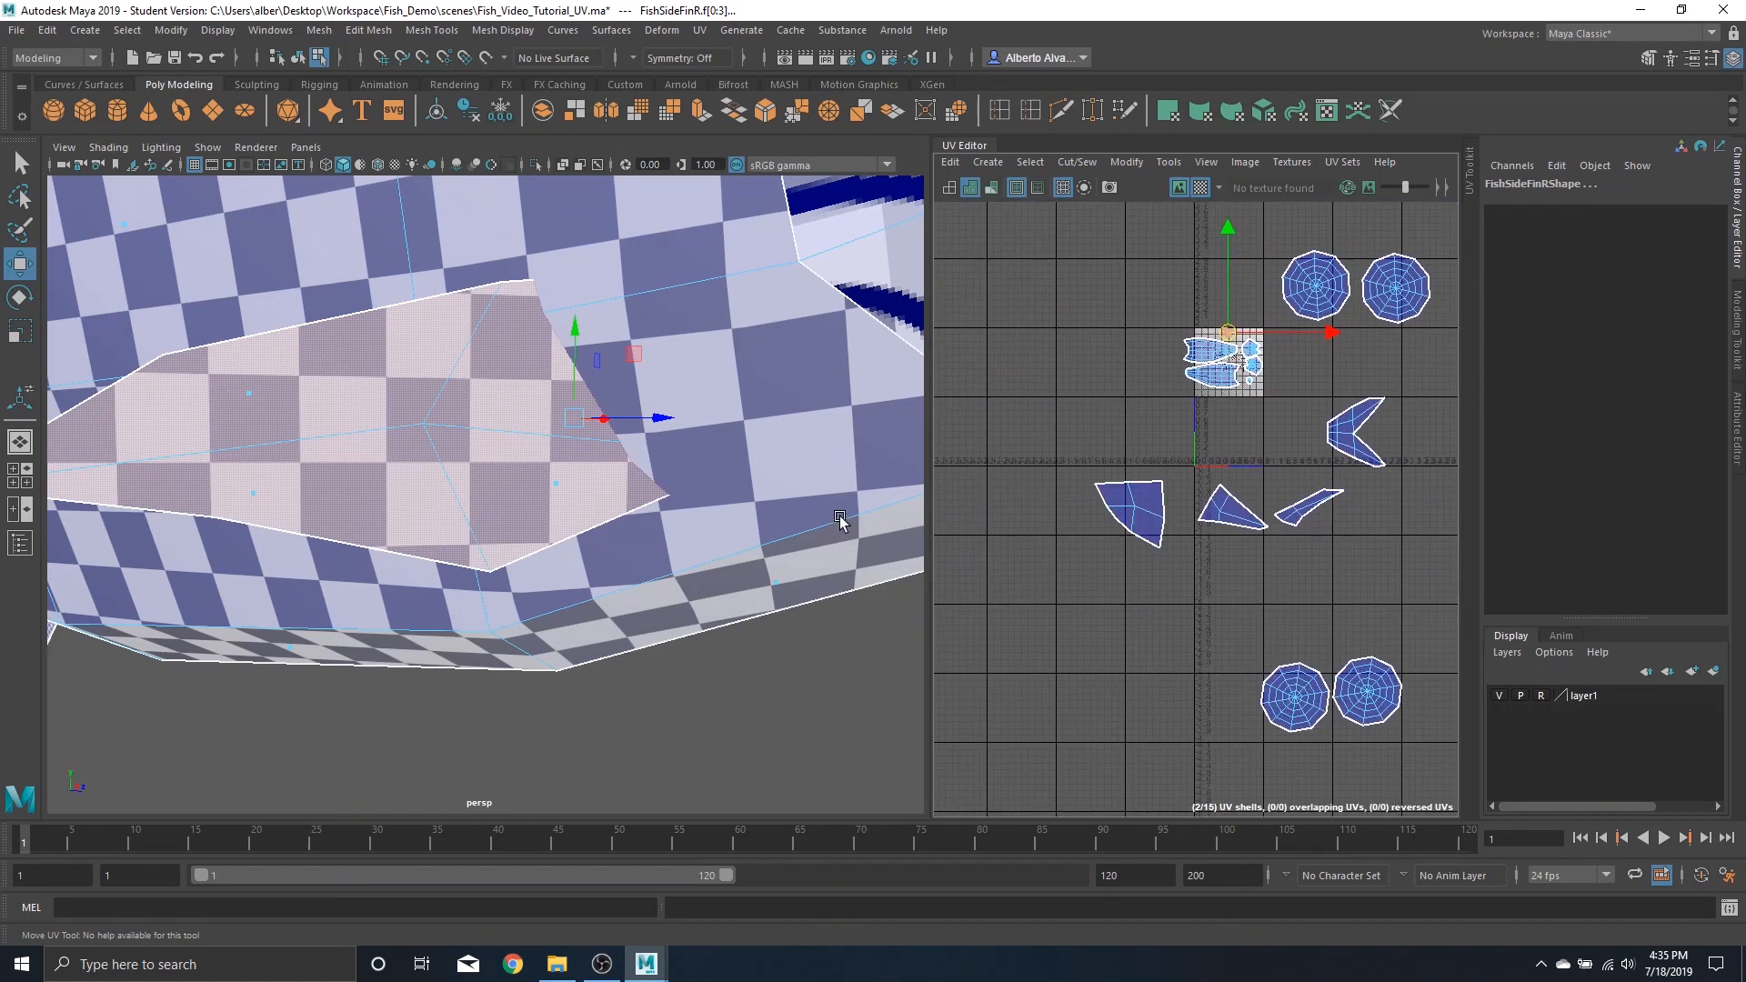
{"action": "scroll", "coordinate": [636, 571], "scroll_direction": "down", "scroll_amount": 5}
{"action": "left_click_drag", "start_coordinate": [637, 568], "coordinate": [409, 534], "text": "alt"}
{"action": "middle_click_drag", "start_coordinate": [410, 534], "coordinate": [678, 409], "text": "alt"}
{"action": "left_click", "coordinate": [1121, 520]}
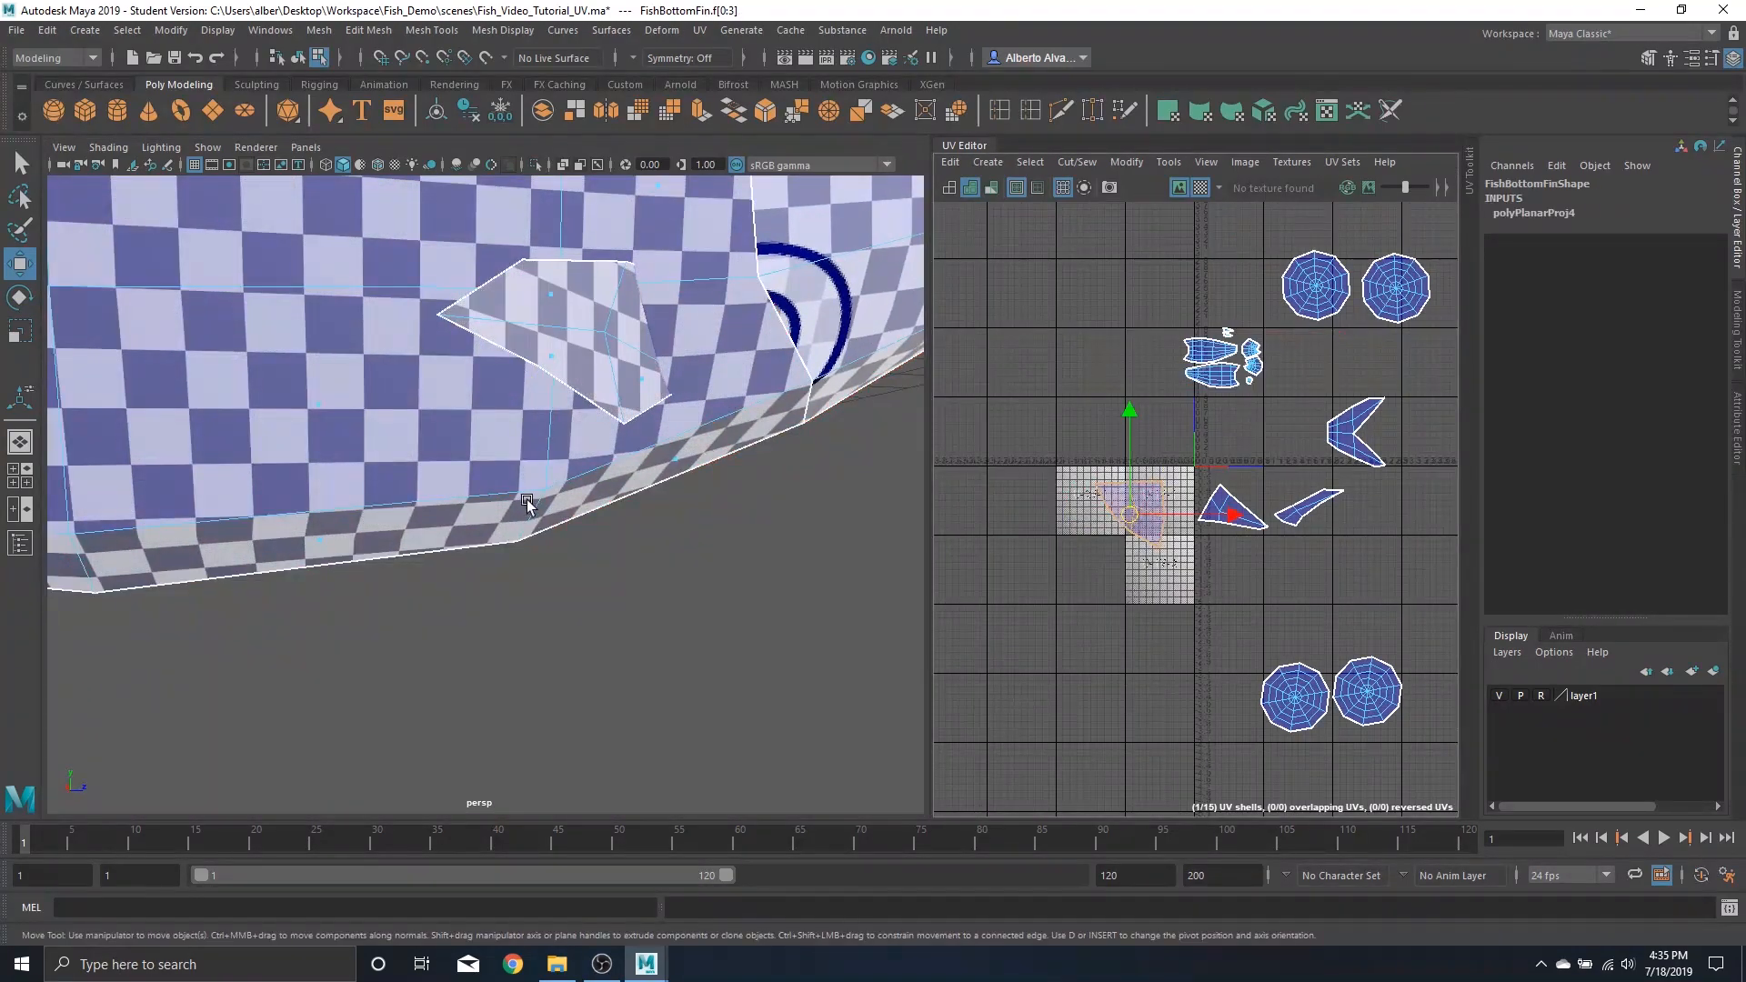
{"action": "left_click_drag", "start_coordinate": [528, 502], "coordinate": [392, 465], "text": "alt"}
{"action": "key", "text": "f"}
{"action": "left_click_drag", "start_coordinate": [818, 442], "coordinate": [545, 451], "text": "alt"}
{"action": "scroll", "coordinate": [1098, 520], "scroll_direction": "up", "scroll_amount": 3}
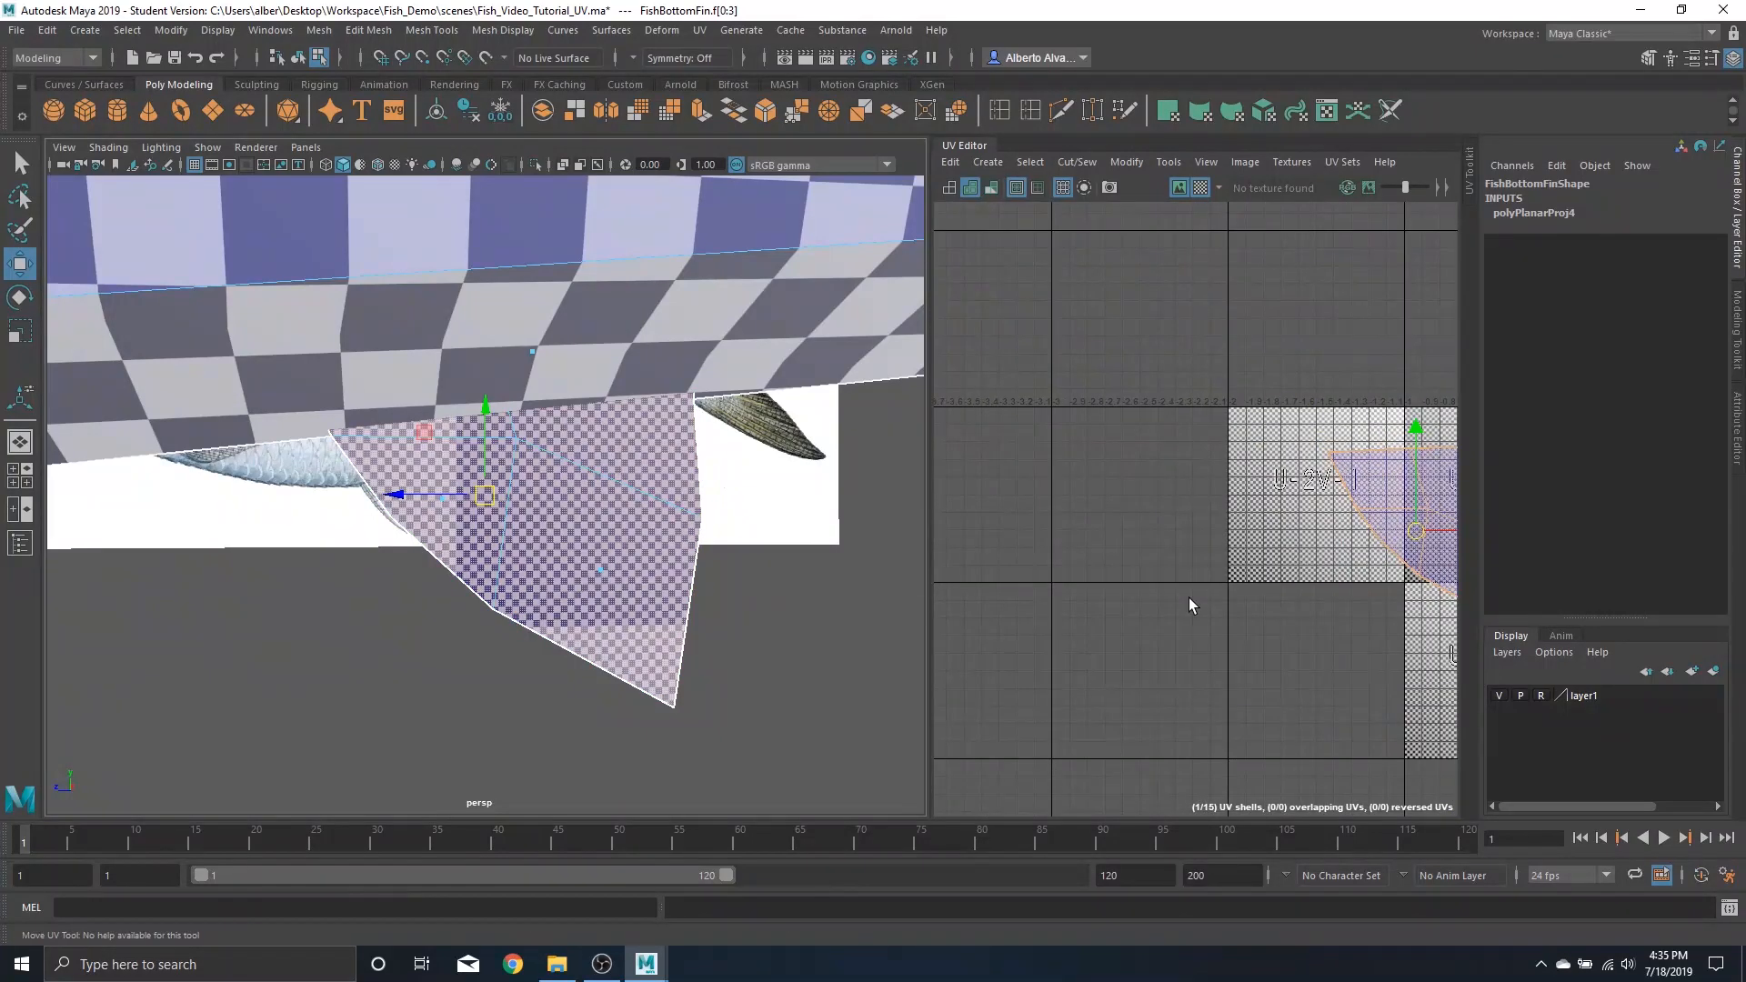
{"action": "key", "text": "r"}
{"action": "left_click_drag", "start_coordinate": [1416, 530], "coordinate": [1329, 553]}
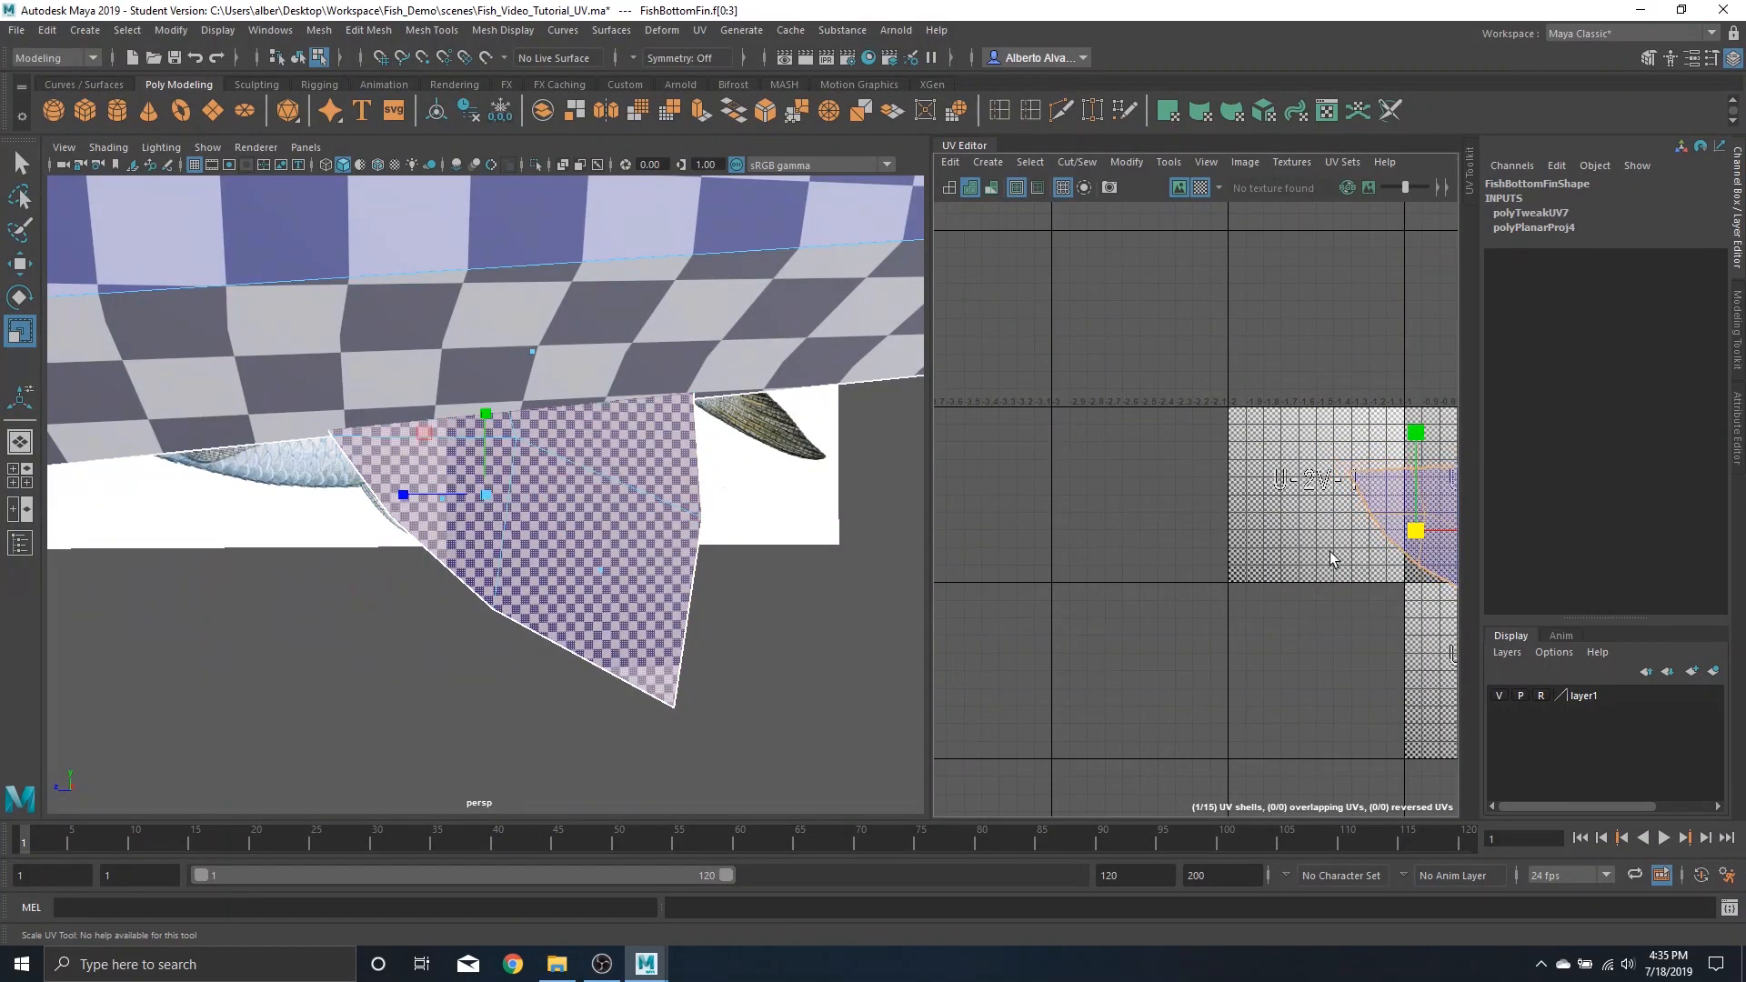
{"action": "middle_click_drag", "start_coordinate": [1330, 553], "coordinate": [1097, 540], "text": "alt"}
{"action": "left_click_drag", "start_coordinate": [1185, 518], "coordinate": [1100, 604]}
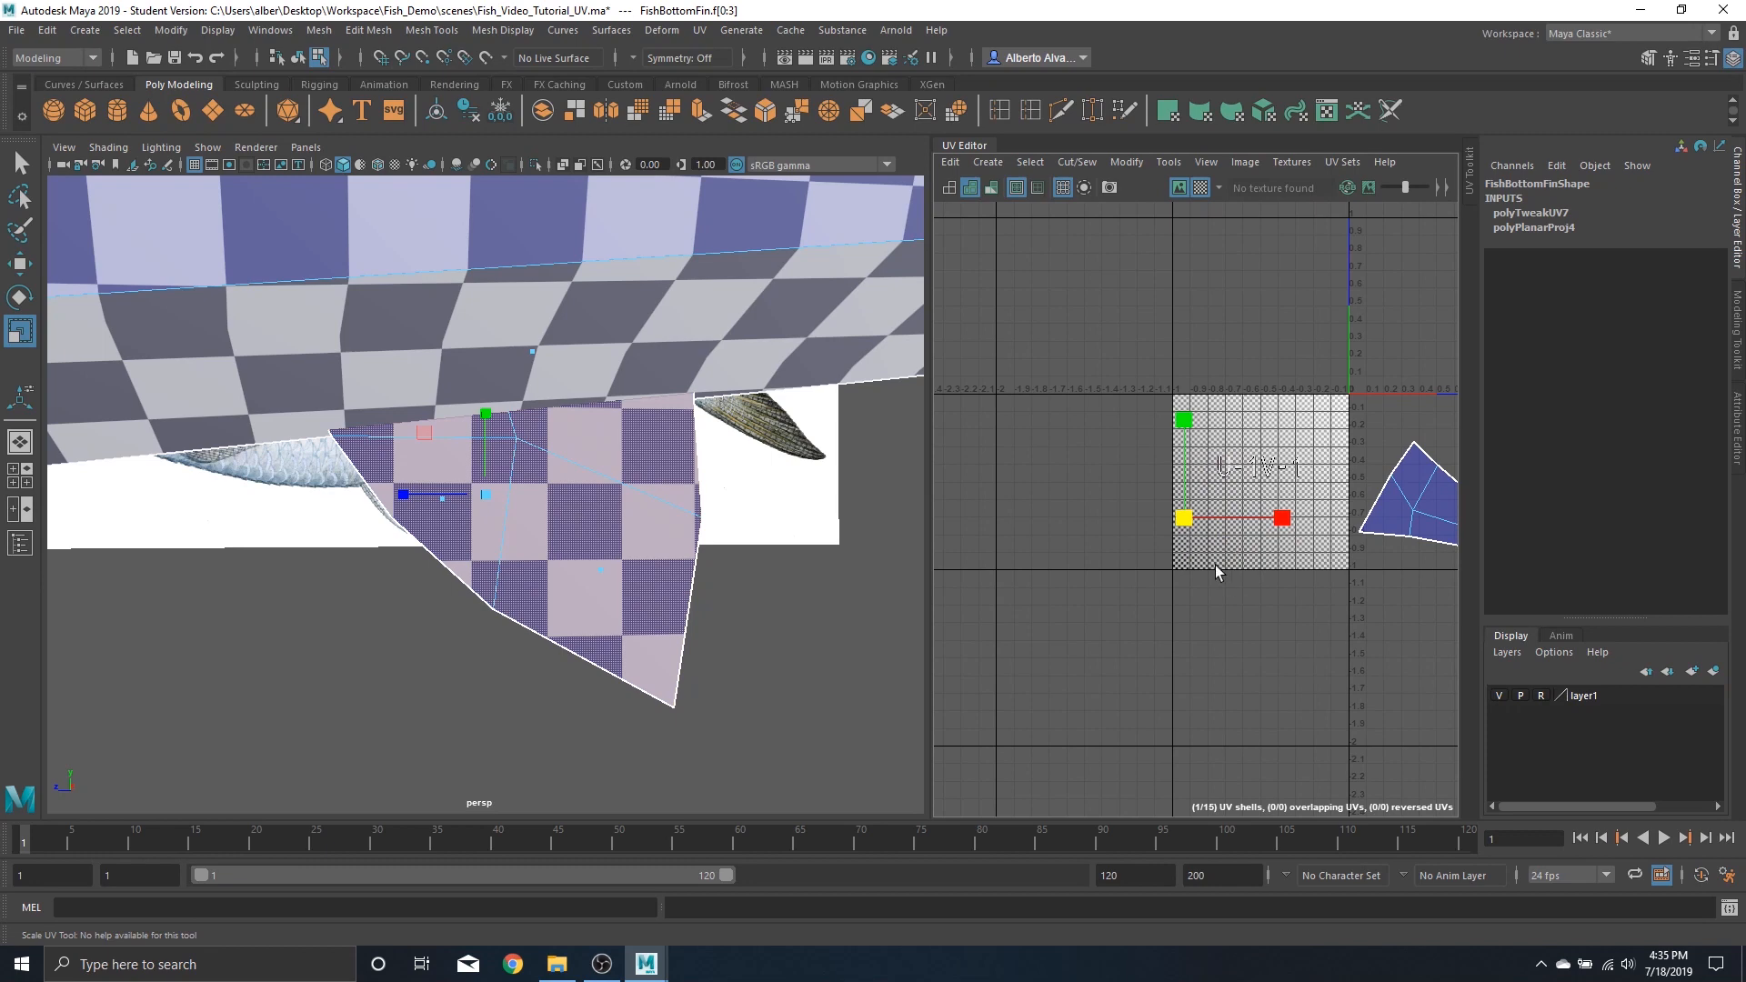
Move the bottom fin shell up beside the body shells
{"action": "key", "text": "w"}
{"action": "scroll", "coordinate": [1242, 571], "scroll_direction": "down", "scroll_amount": 2}
{"action": "middle_click_drag", "start_coordinate": [1242, 570], "coordinate": [1122, 613], "text": "alt"}
{"action": "left_click_drag", "start_coordinate": [1073, 566], "coordinate": [1311, 315]}
{"action": "middle_click_drag", "start_coordinate": [1135, 546], "coordinate": [1138, 500], "text": "alt"}
{"action": "scroll", "coordinate": [1139, 500], "scroll_direction": "down", "scroll_amount": 2}
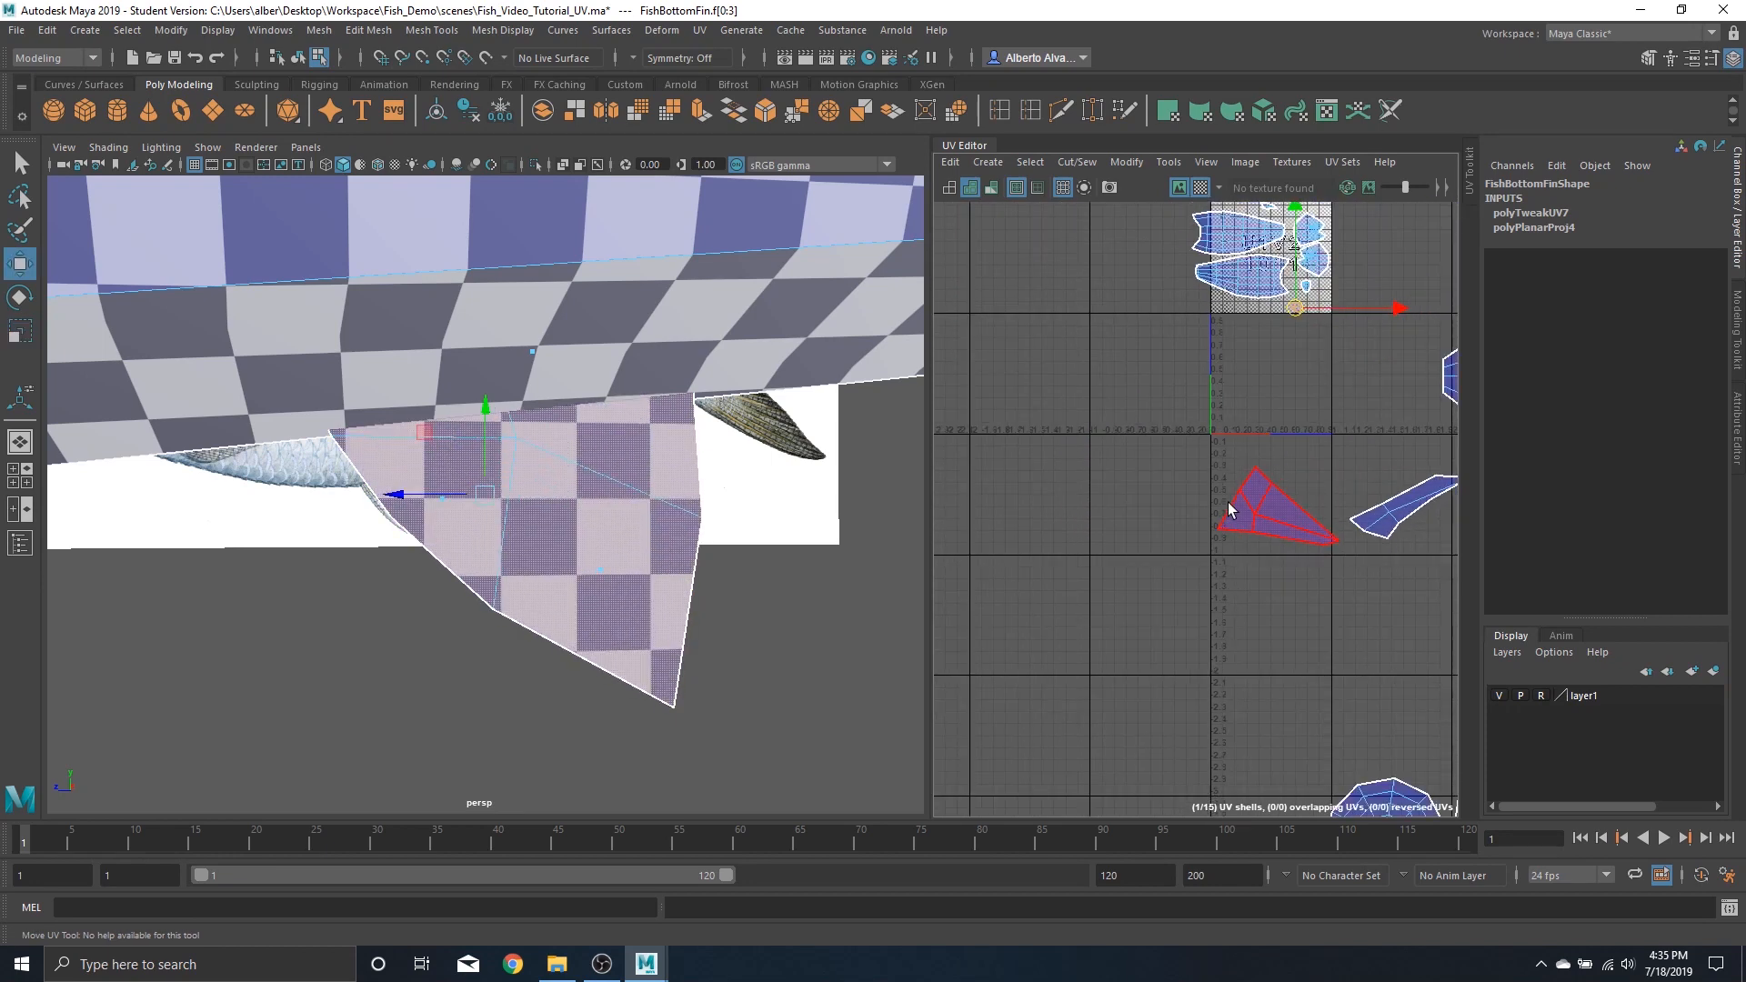
Select the dorsal fin's UV shell, scale it down, and move it up beside the body shells
{"action": "left_click", "coordinate": [1262, 516]}
{"action": "scroll", "coordinate": [715, 506], "scroll_direction": "down", "scroll_amount": 8}
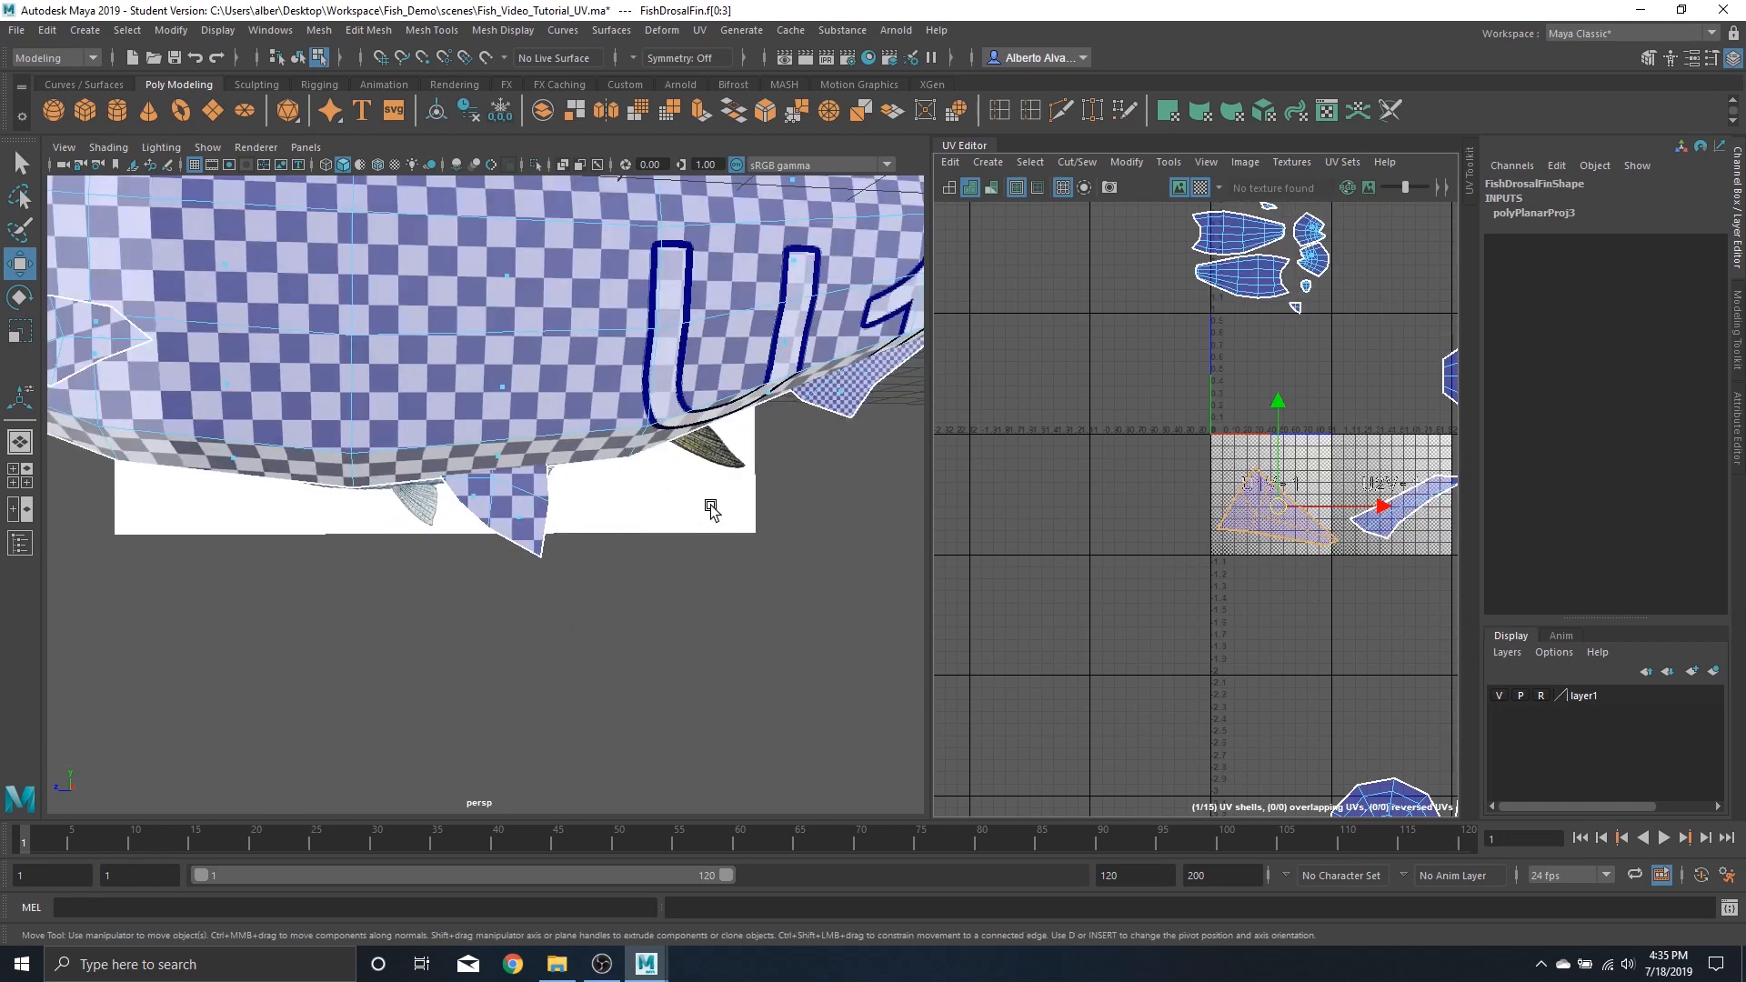
{"action": "left_click_drag", "start_coordinate": [713, 506], "coordinate": [584, 504], "text": "alt"}
{"action": "key", "text": "f"}
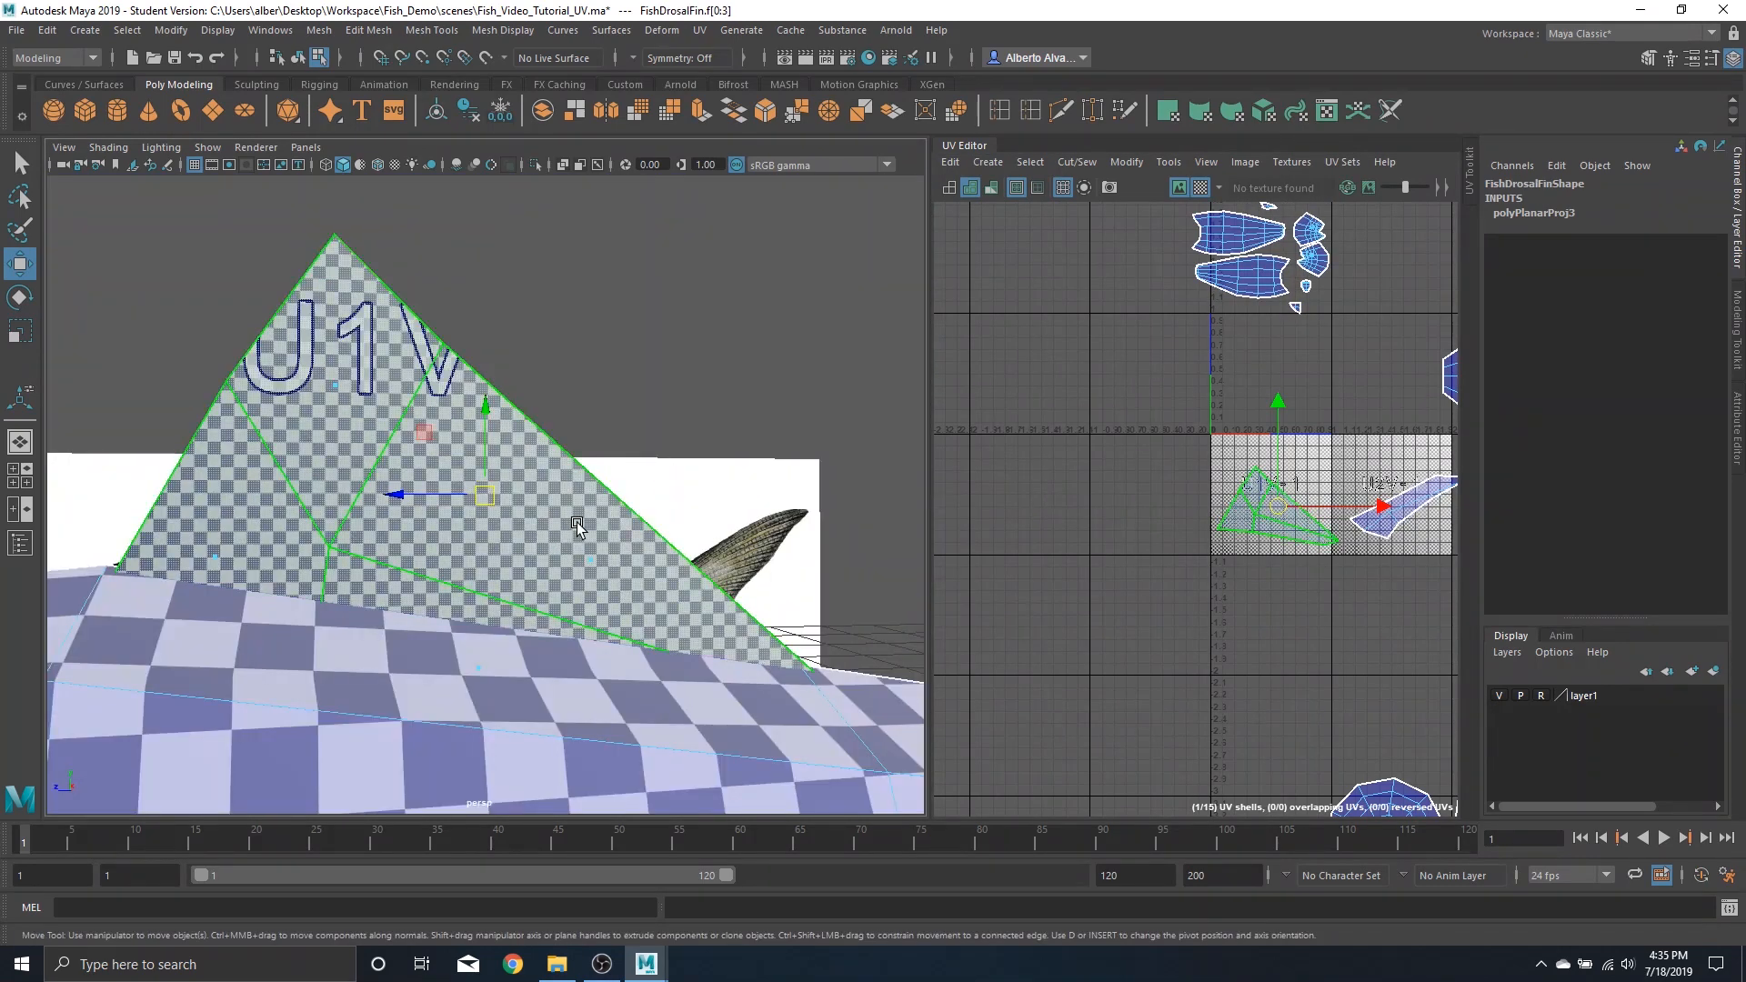
{"action": "key", "text": "r"}
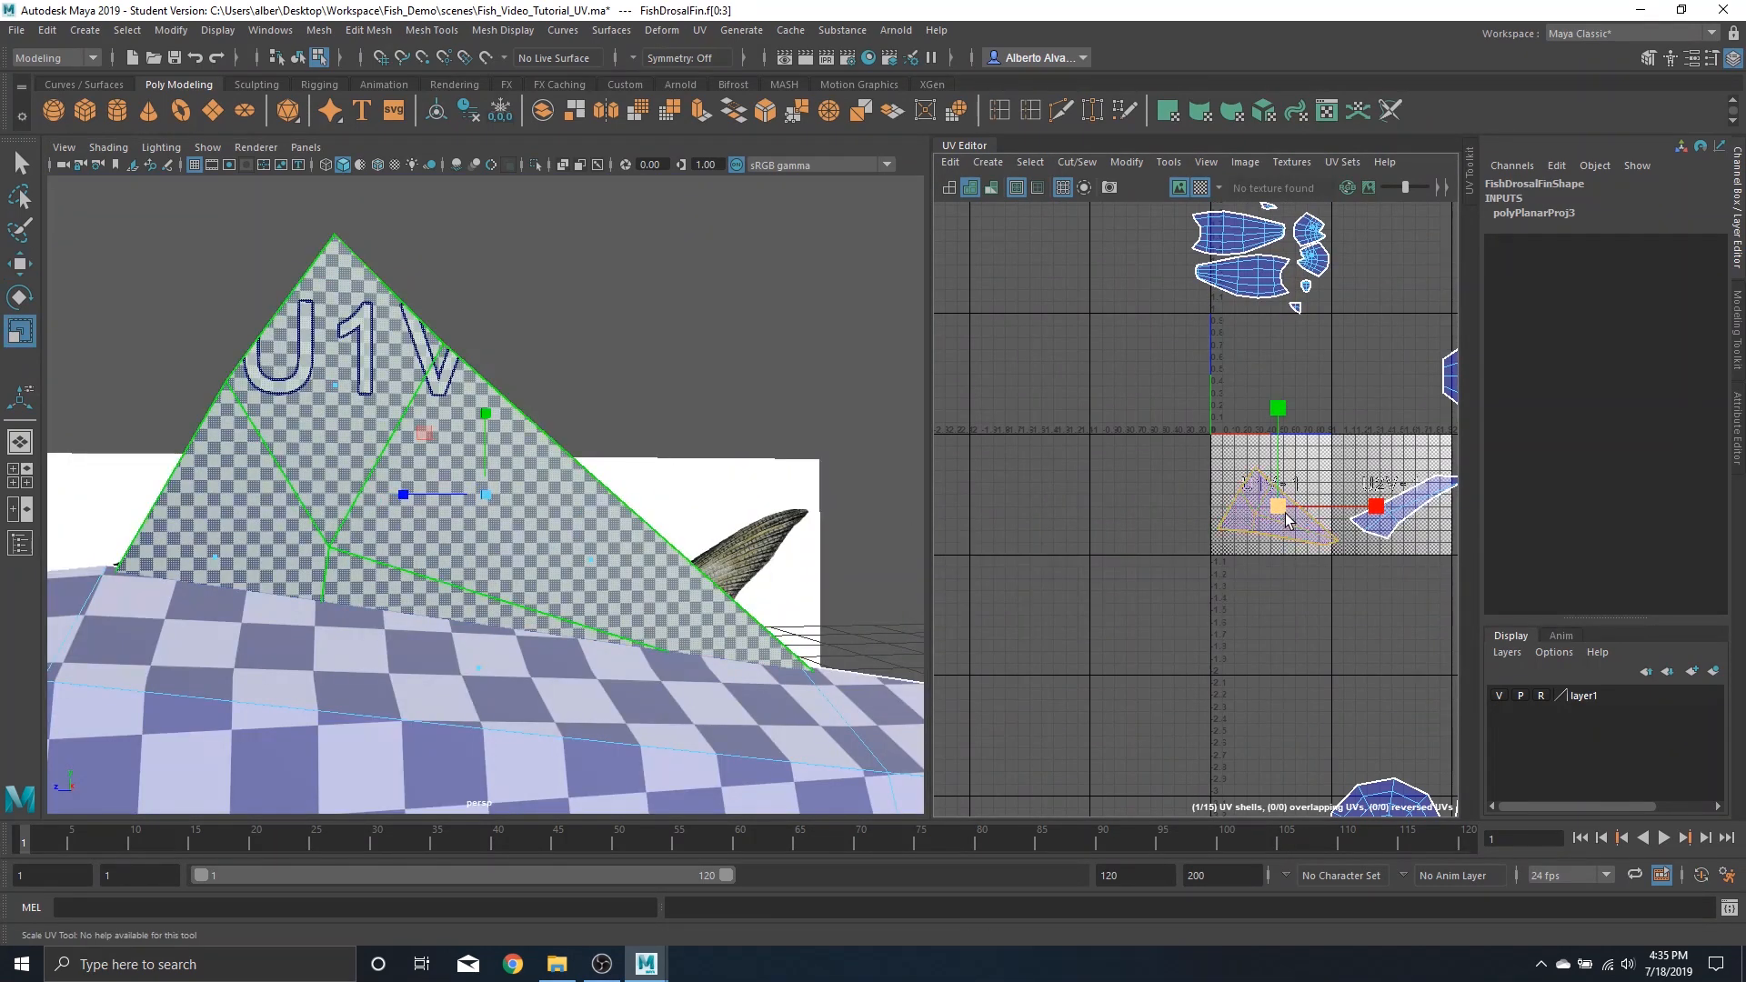
{"action": "left_click_drag", "start_coordinate": [1279, 510], "coordinate": [1199, 596]}
{"action": "key", "text": "w"}
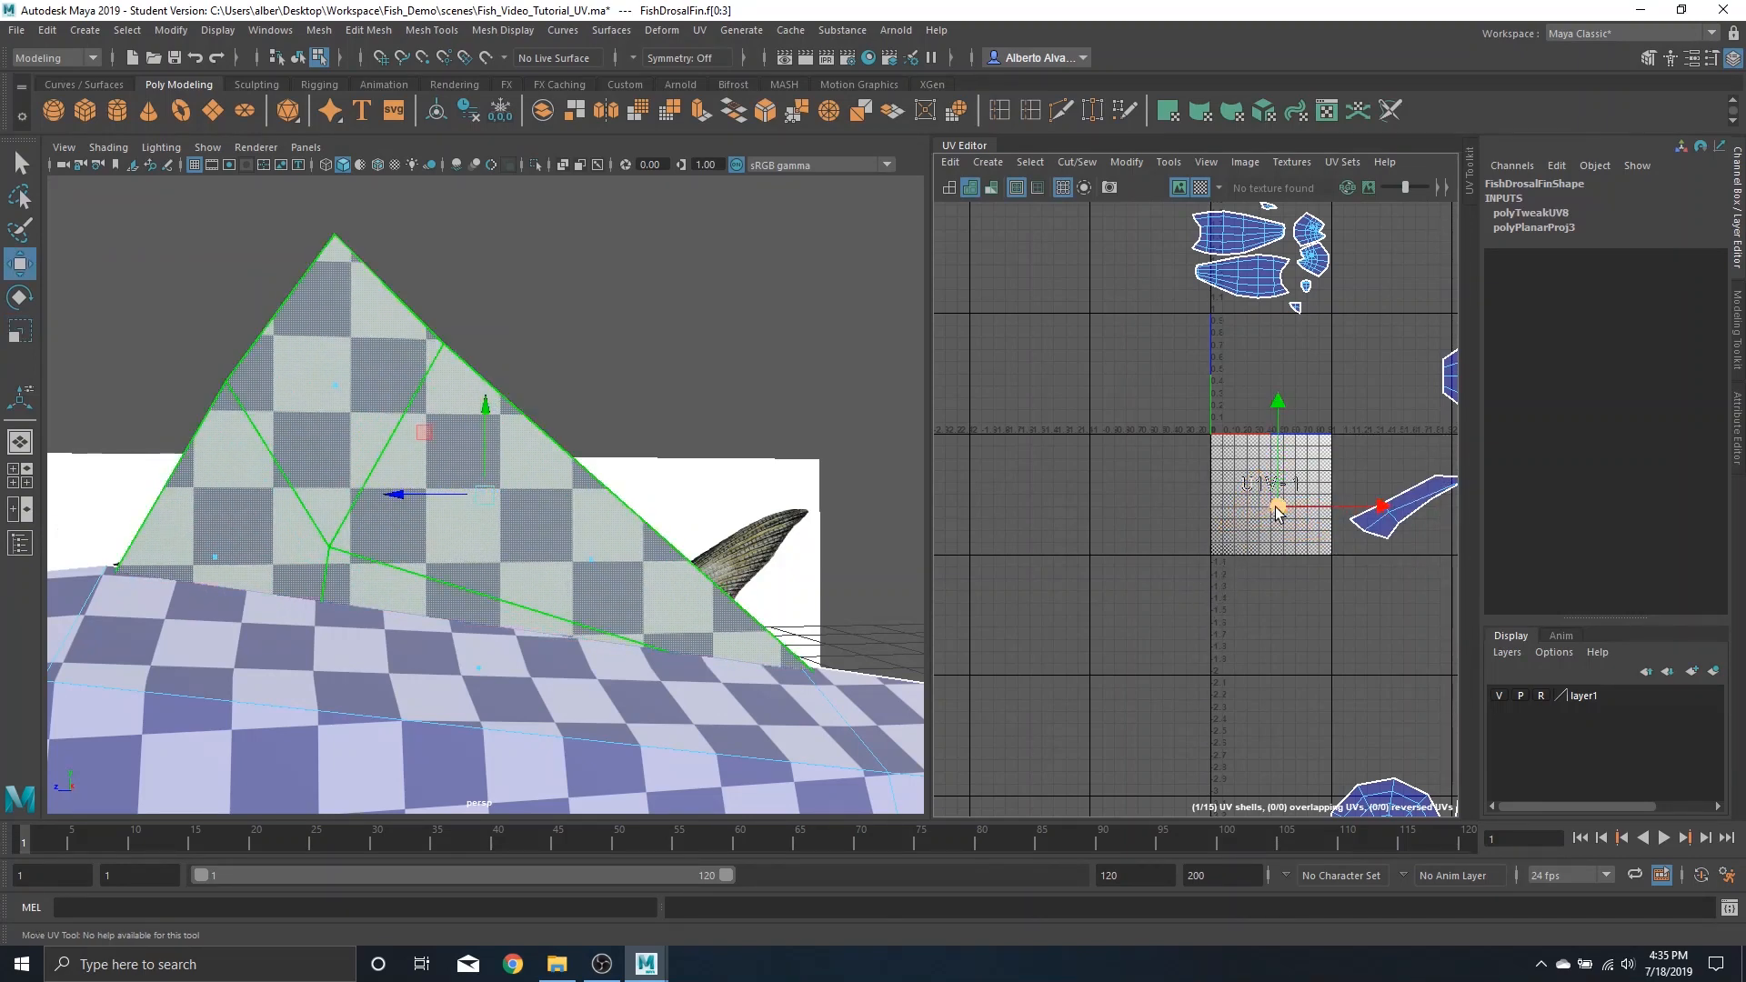
{"action": "left_click_drag", "start_coordinate": [1315, 446], "coordinate": [1319, 316]}
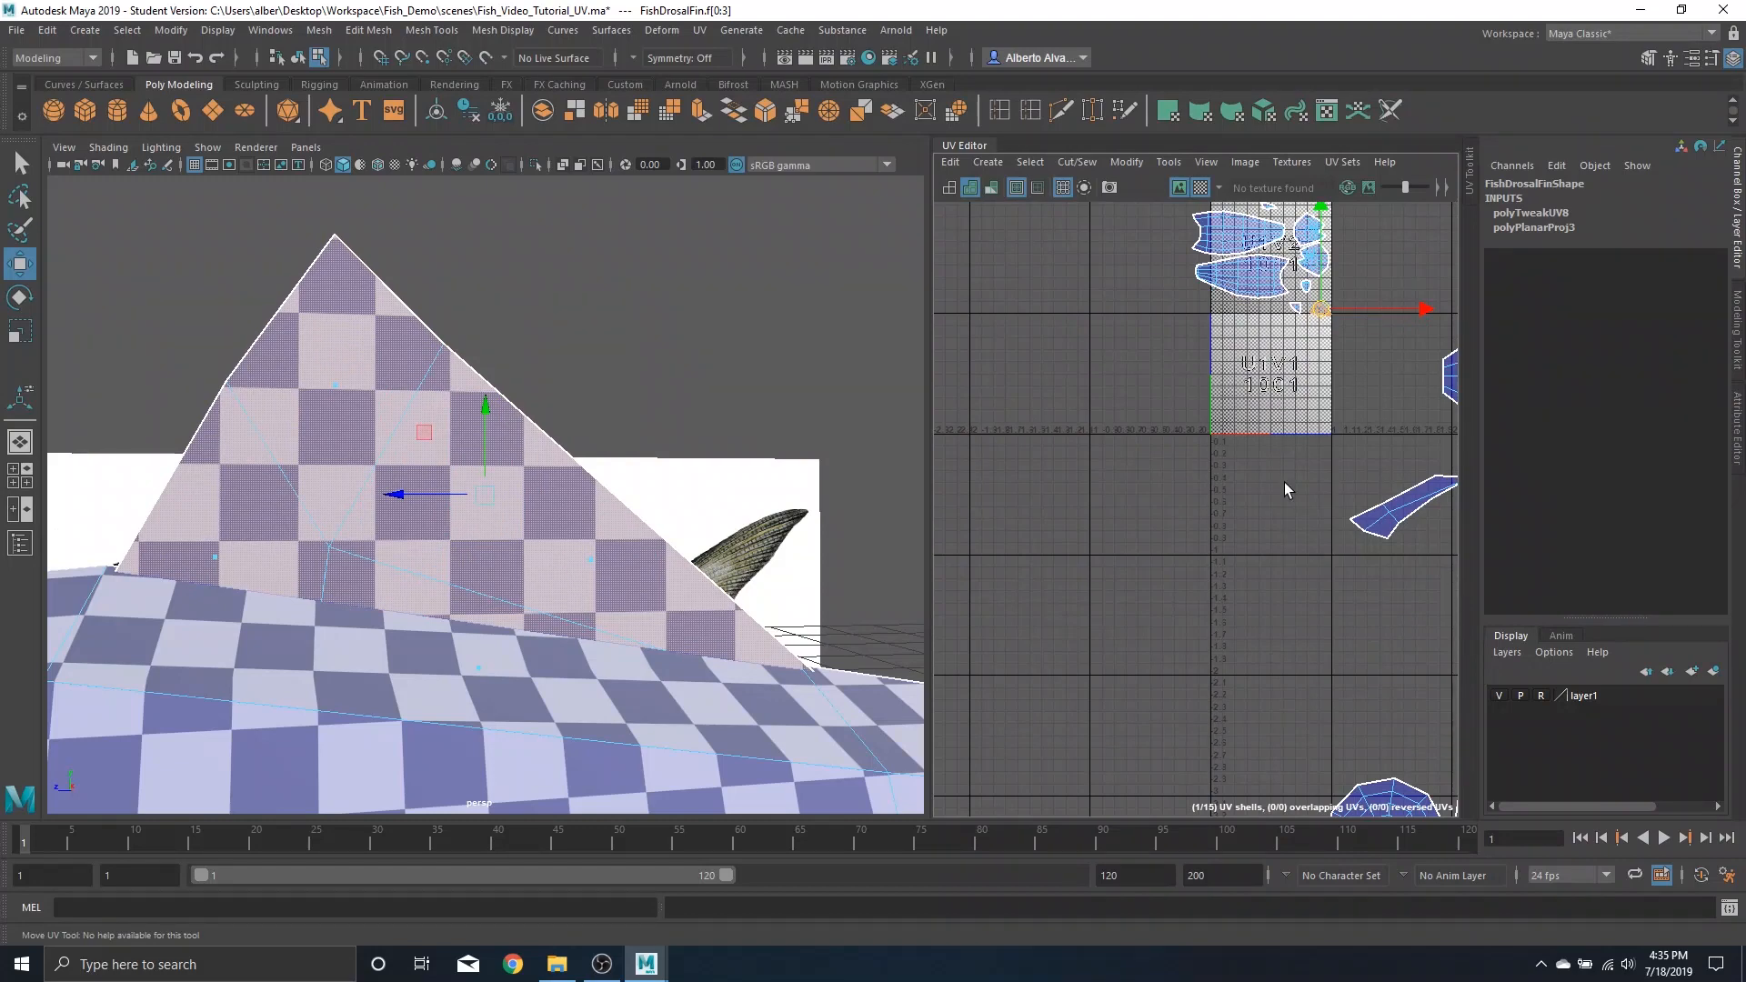
Select the FishAFin UV shell and scale it down
{"action": "key", "text": "a"}
{"action": "left_click", "coordinate": [1260, 459]}
{"action": "key", "text": "f"}
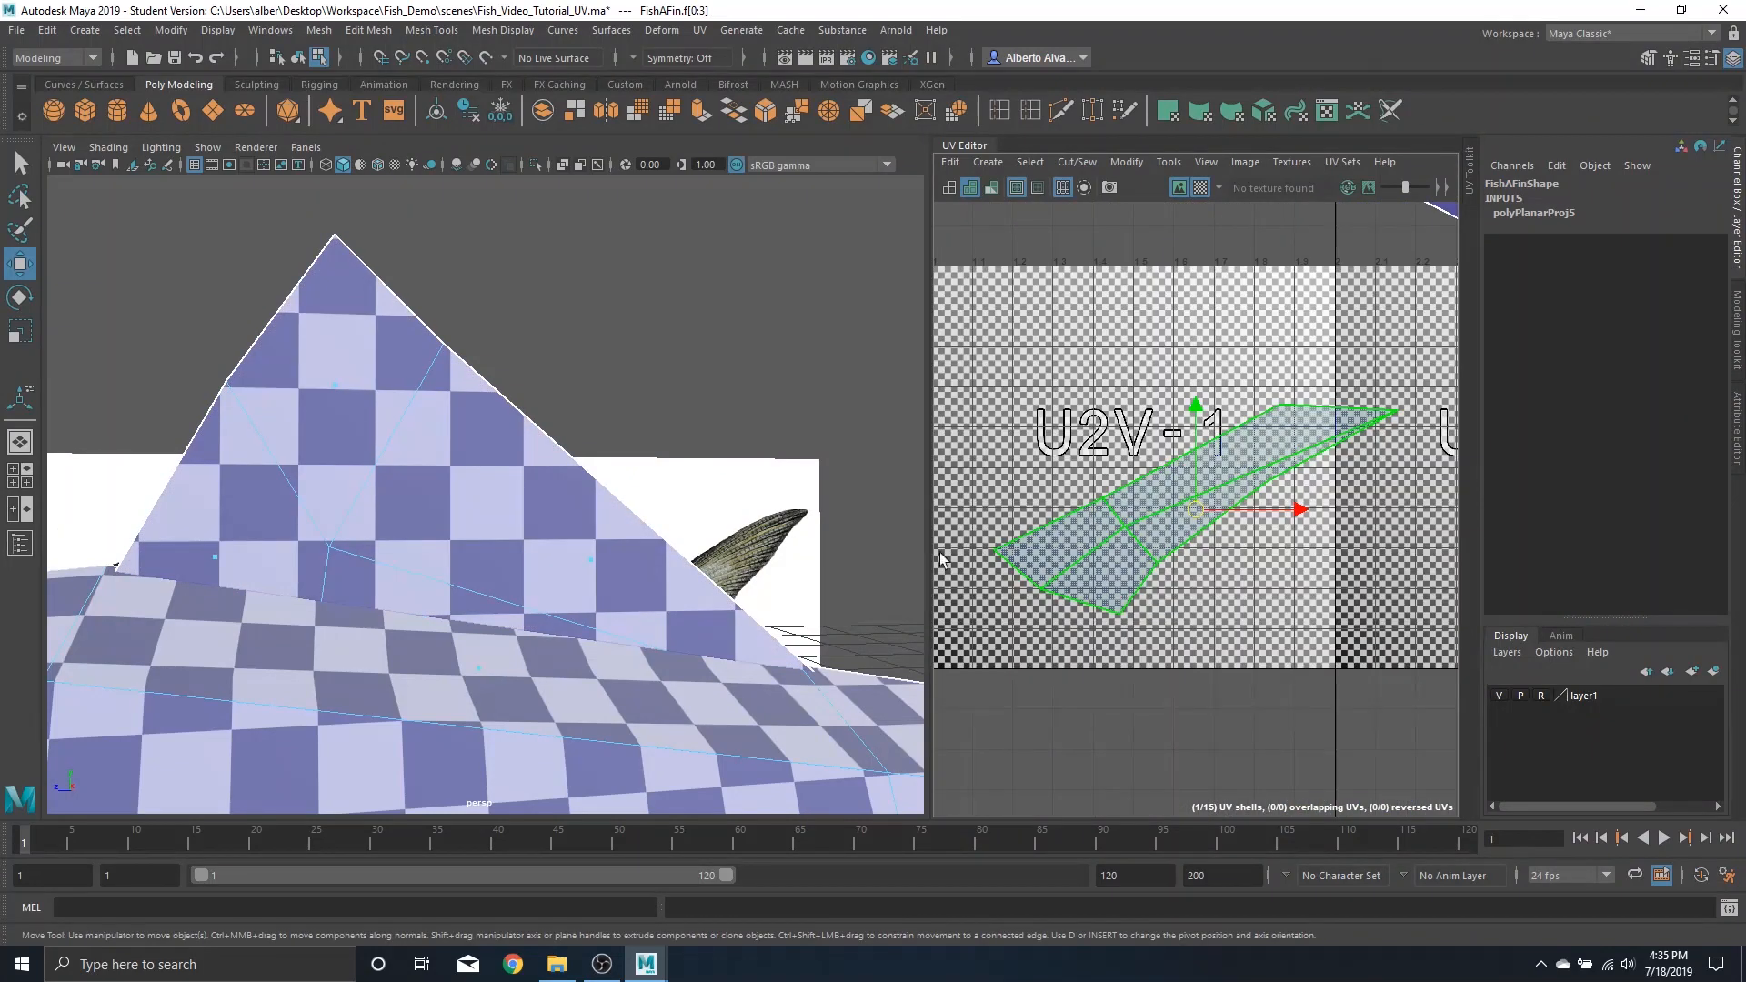
{"action": "key", "text": "f"}
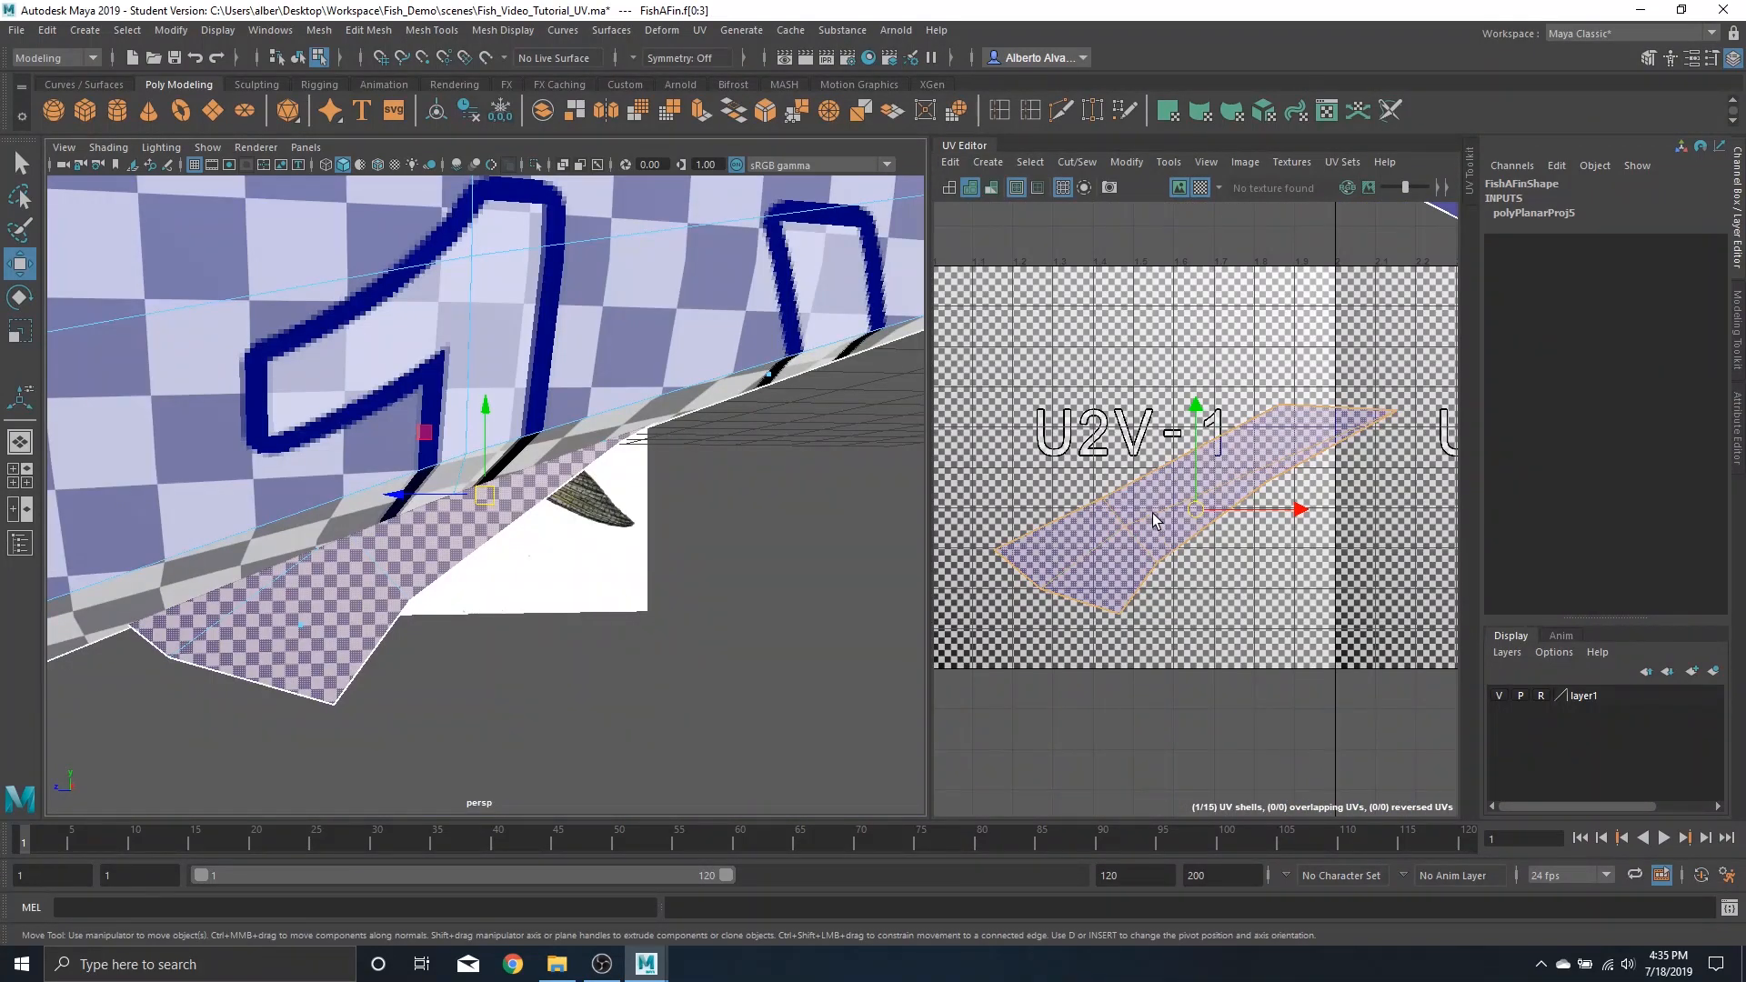
{"action": "key", "text": "r"}
{"action": "left_click_drag", "start_coordinate": [1197, 512], "coordinate": [1126, 564]}
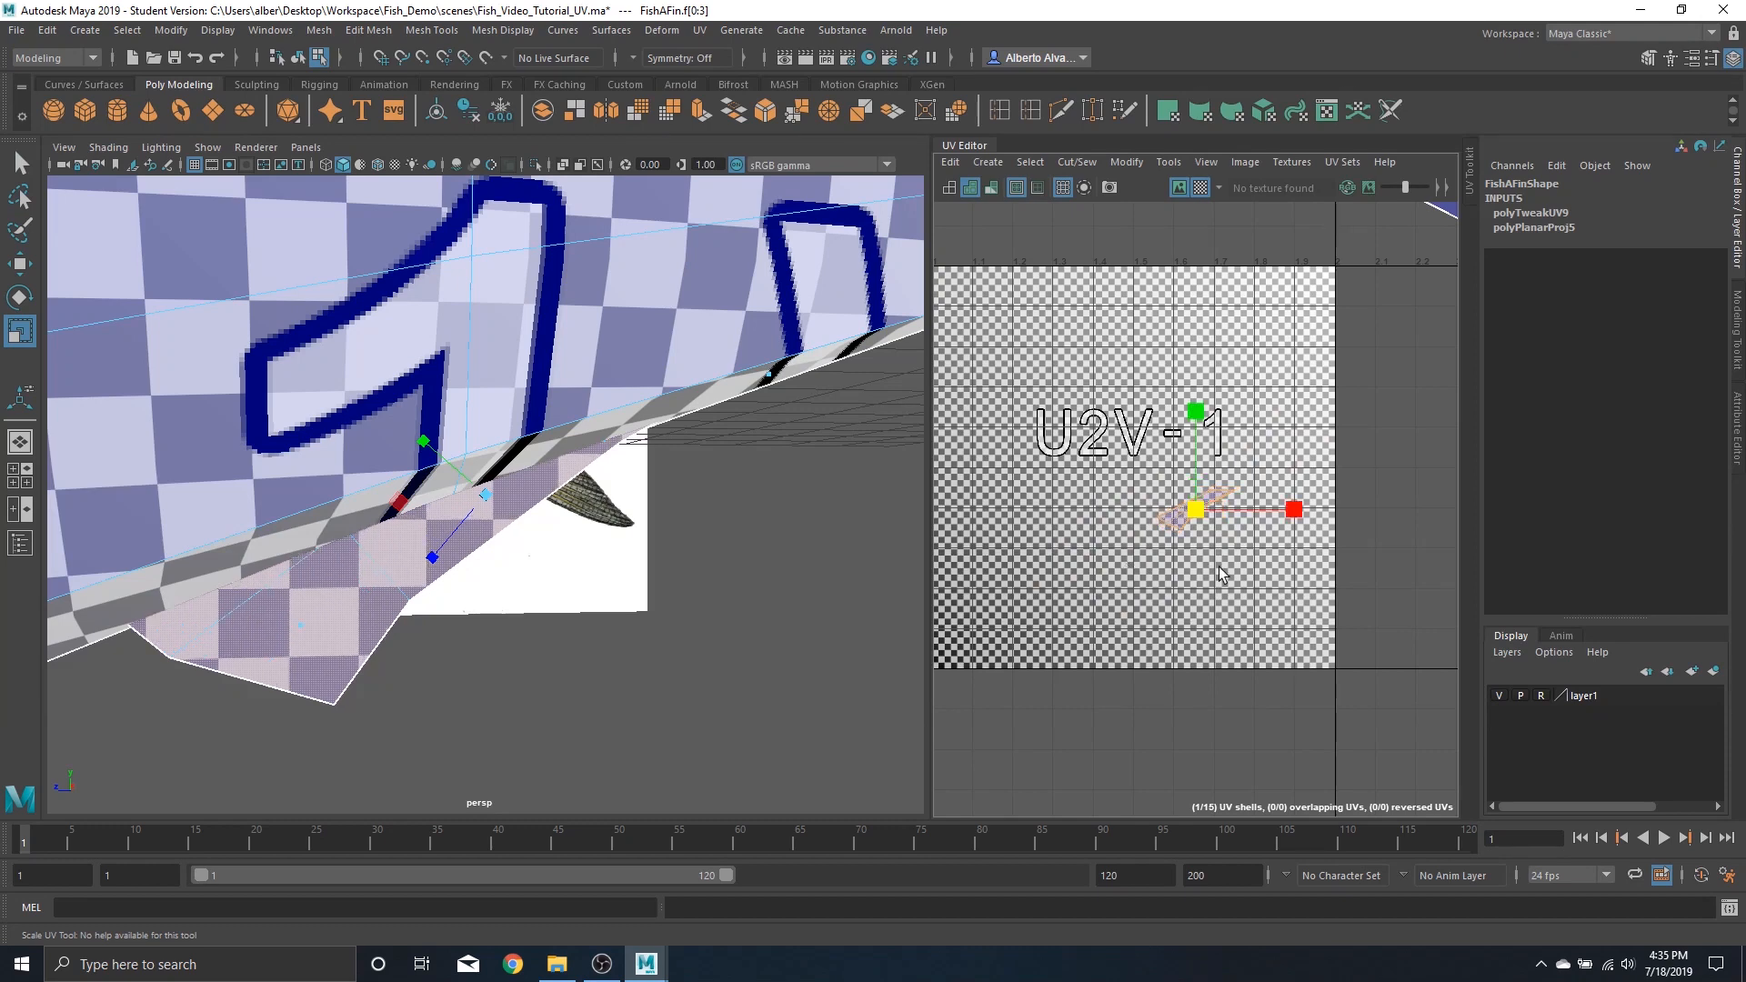
{"action": "scroll", "coordinate": [1219, 566], "scroll_direction": "down", "scroll_amount": 5}
{"action": "middle_click_drag", "start_coordinate": [1312, 546], "coordinate": [1228, 546], "text": "alt"}
Select the back fin's UV shell and scale it down
{"action": "right_click_drag", "start_coordinate": [736, 473], "coordinate": [701, 456], "text": "alt"}
{"action": "left_click_drag", "start_coordinate": [701, 456], "coordinate": [592, 495], "text": "alt"}
{"action": "right_click_drag", "start_coordinate": [592, 495], "coordinate": [637, 509], "text": "alt"}
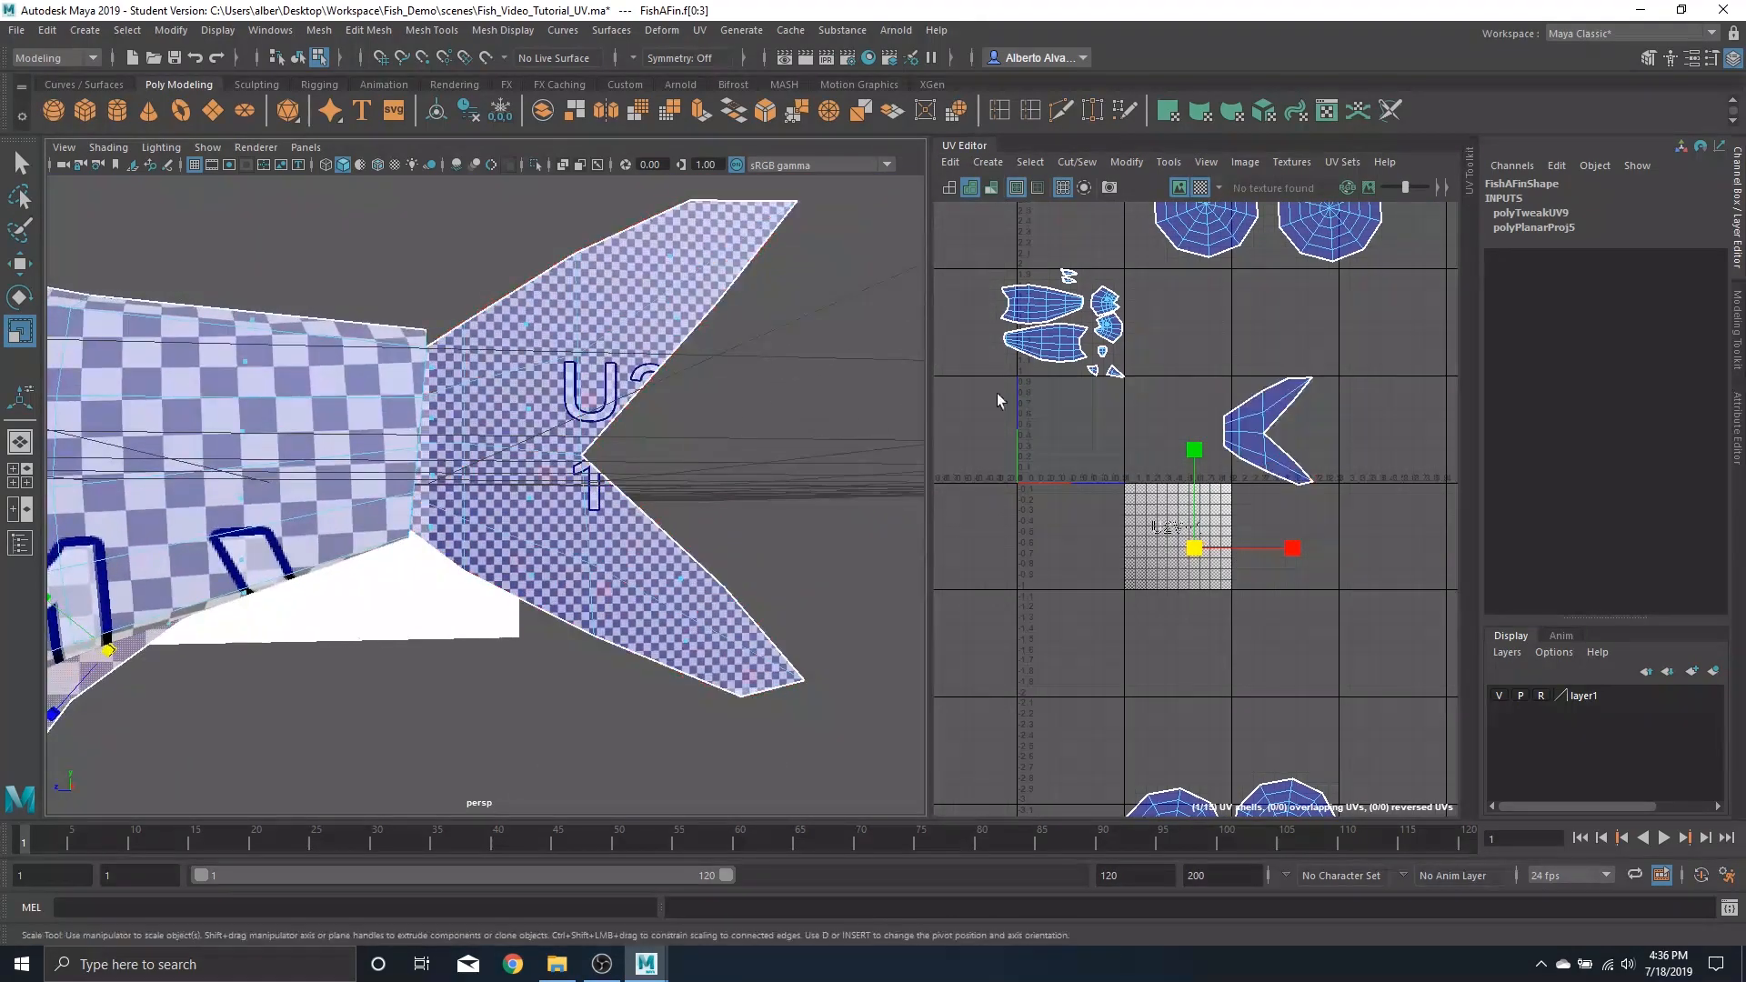
{"action": "left_click", "coordinate": [1264, 427]}
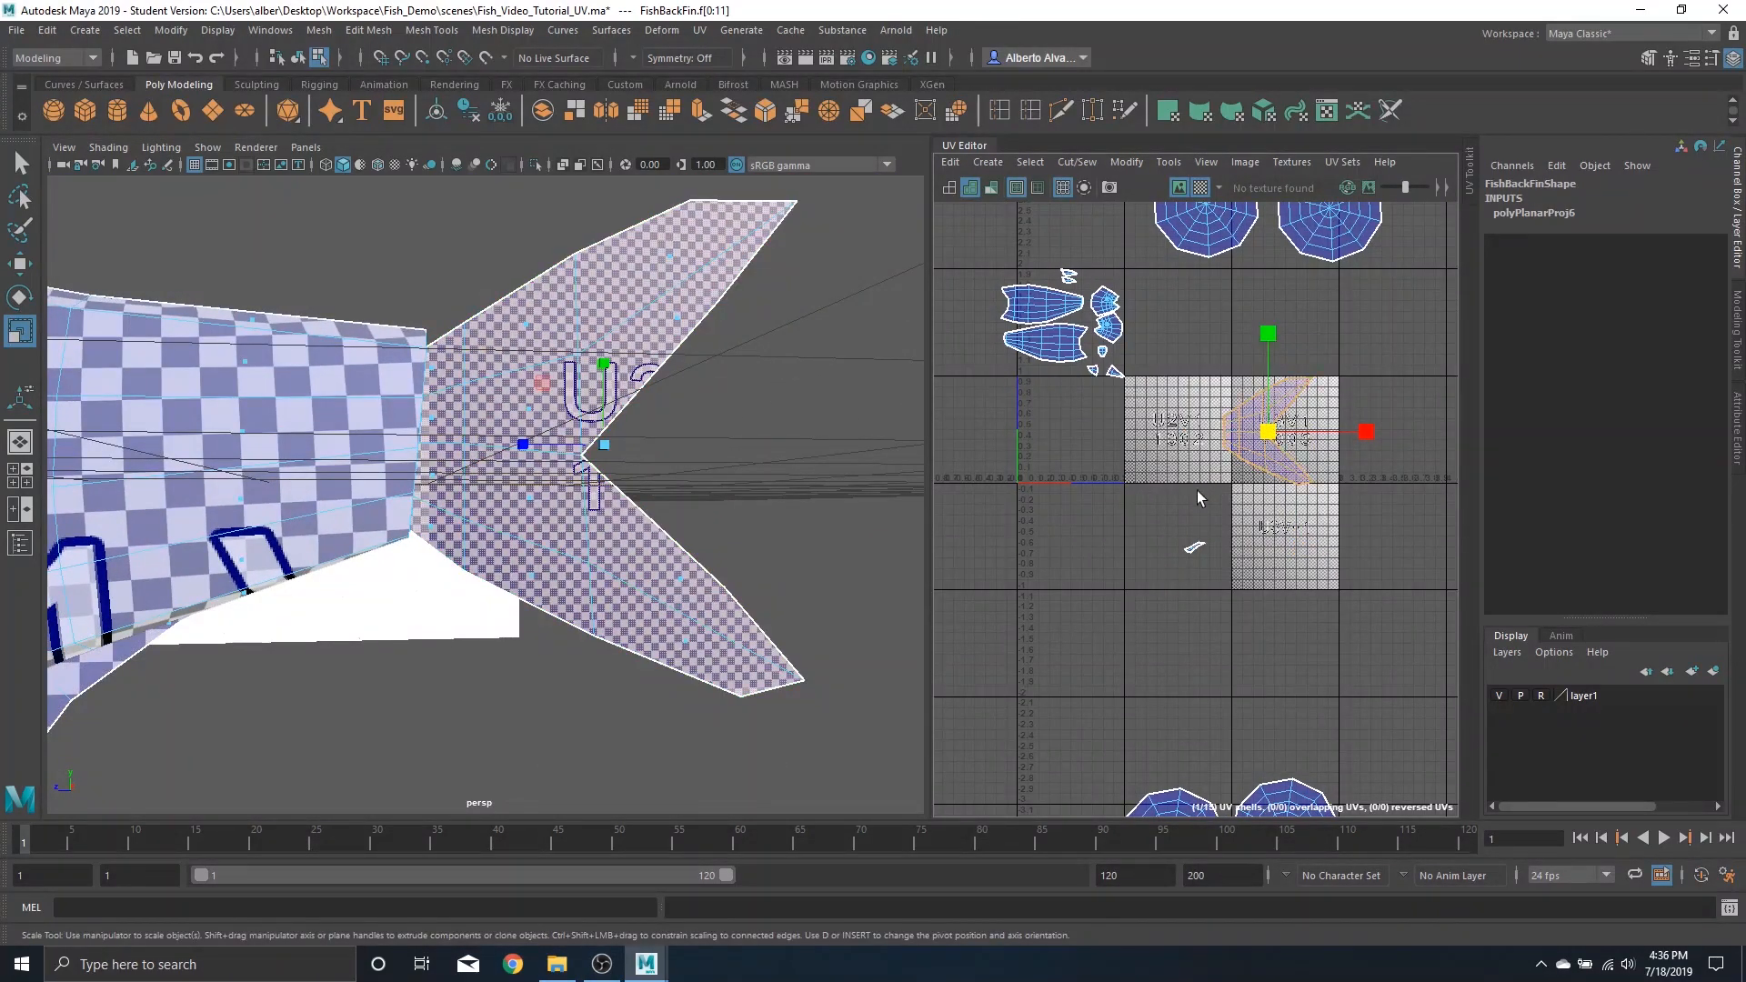
{"action": "left_click_drag", "start_coordinate": [1268, 432], "coordinate": [1195, 456]}
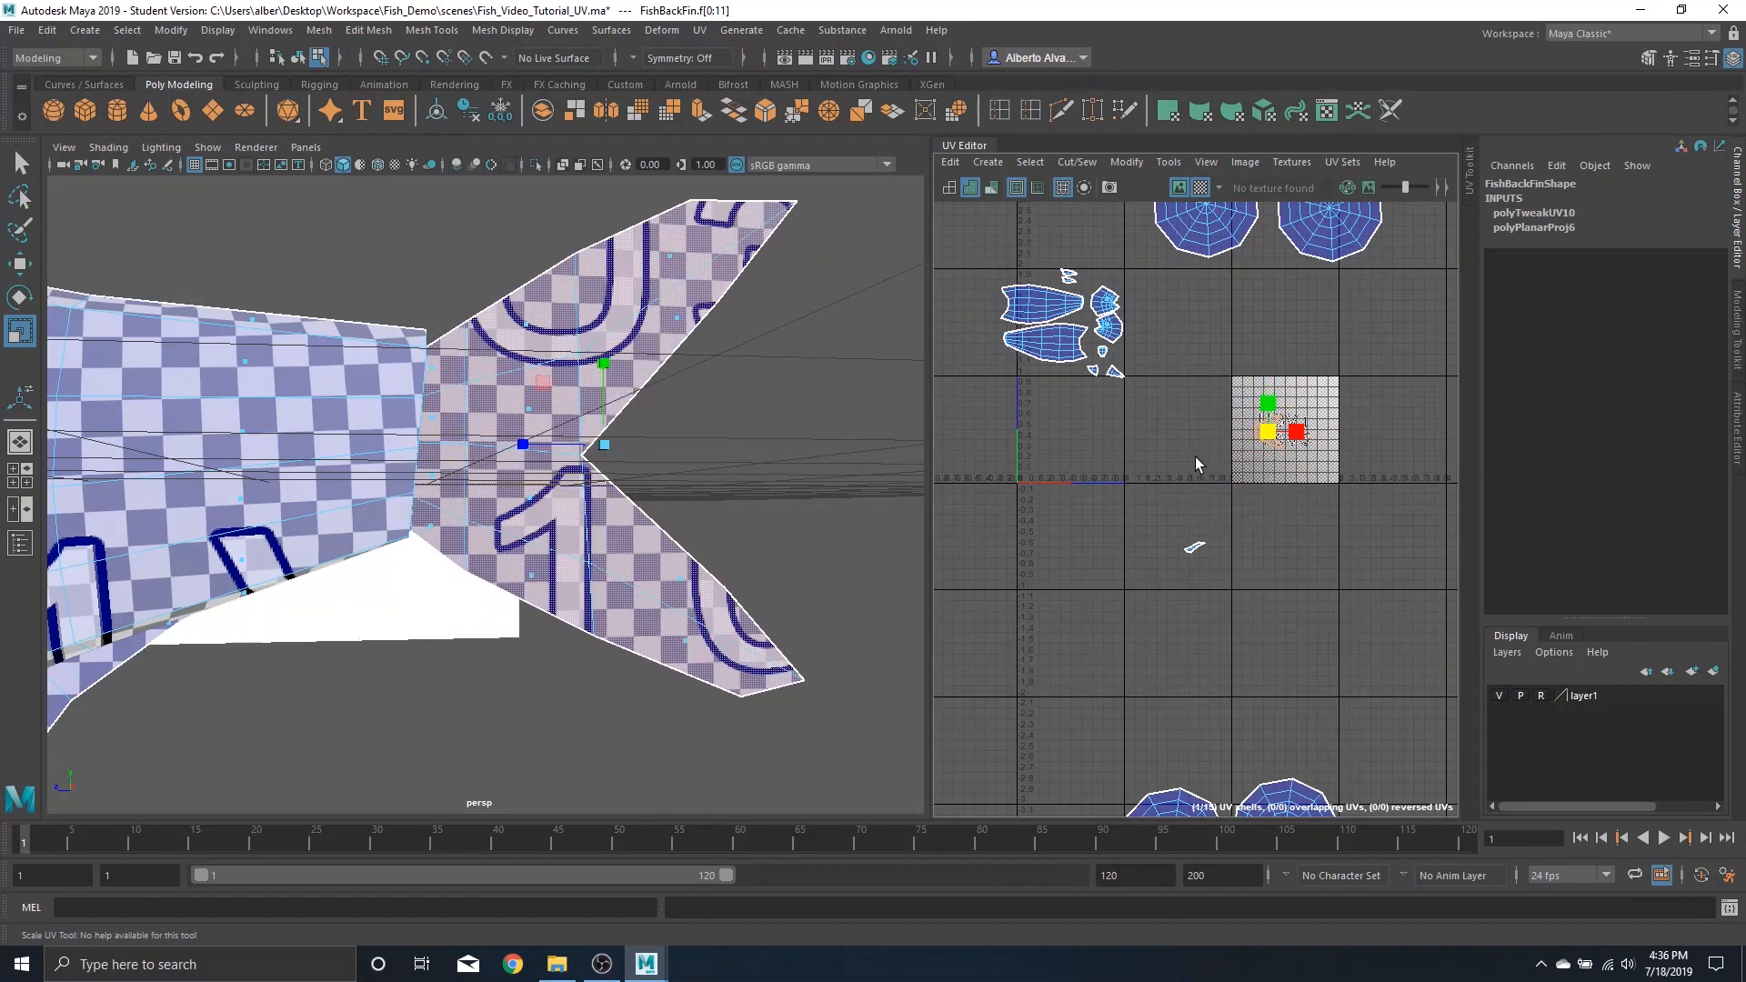
Move the FishAFin shell up beside the body shells
{"action": "left_click", "coordinate": [1192, 546]}
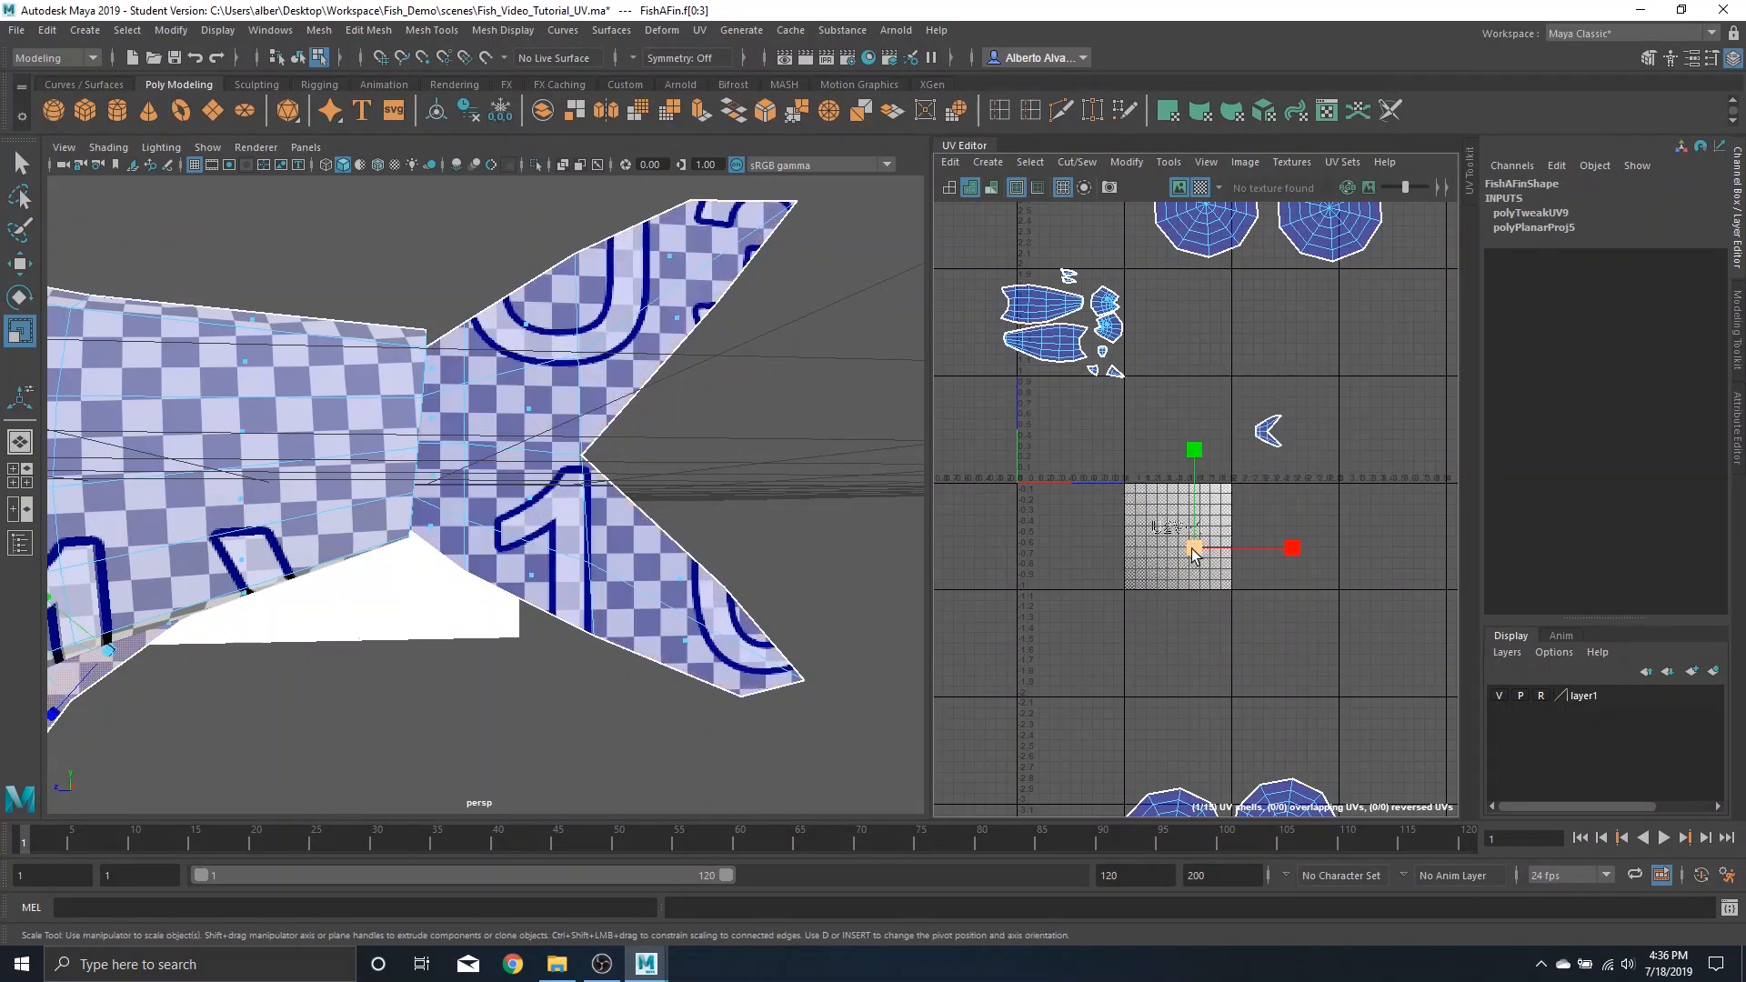
{"action": "key", "text": "w"}
{"action": "left_click_drag", "start_coordinate": [1194, 549], "coordinate": [1098, 277]}
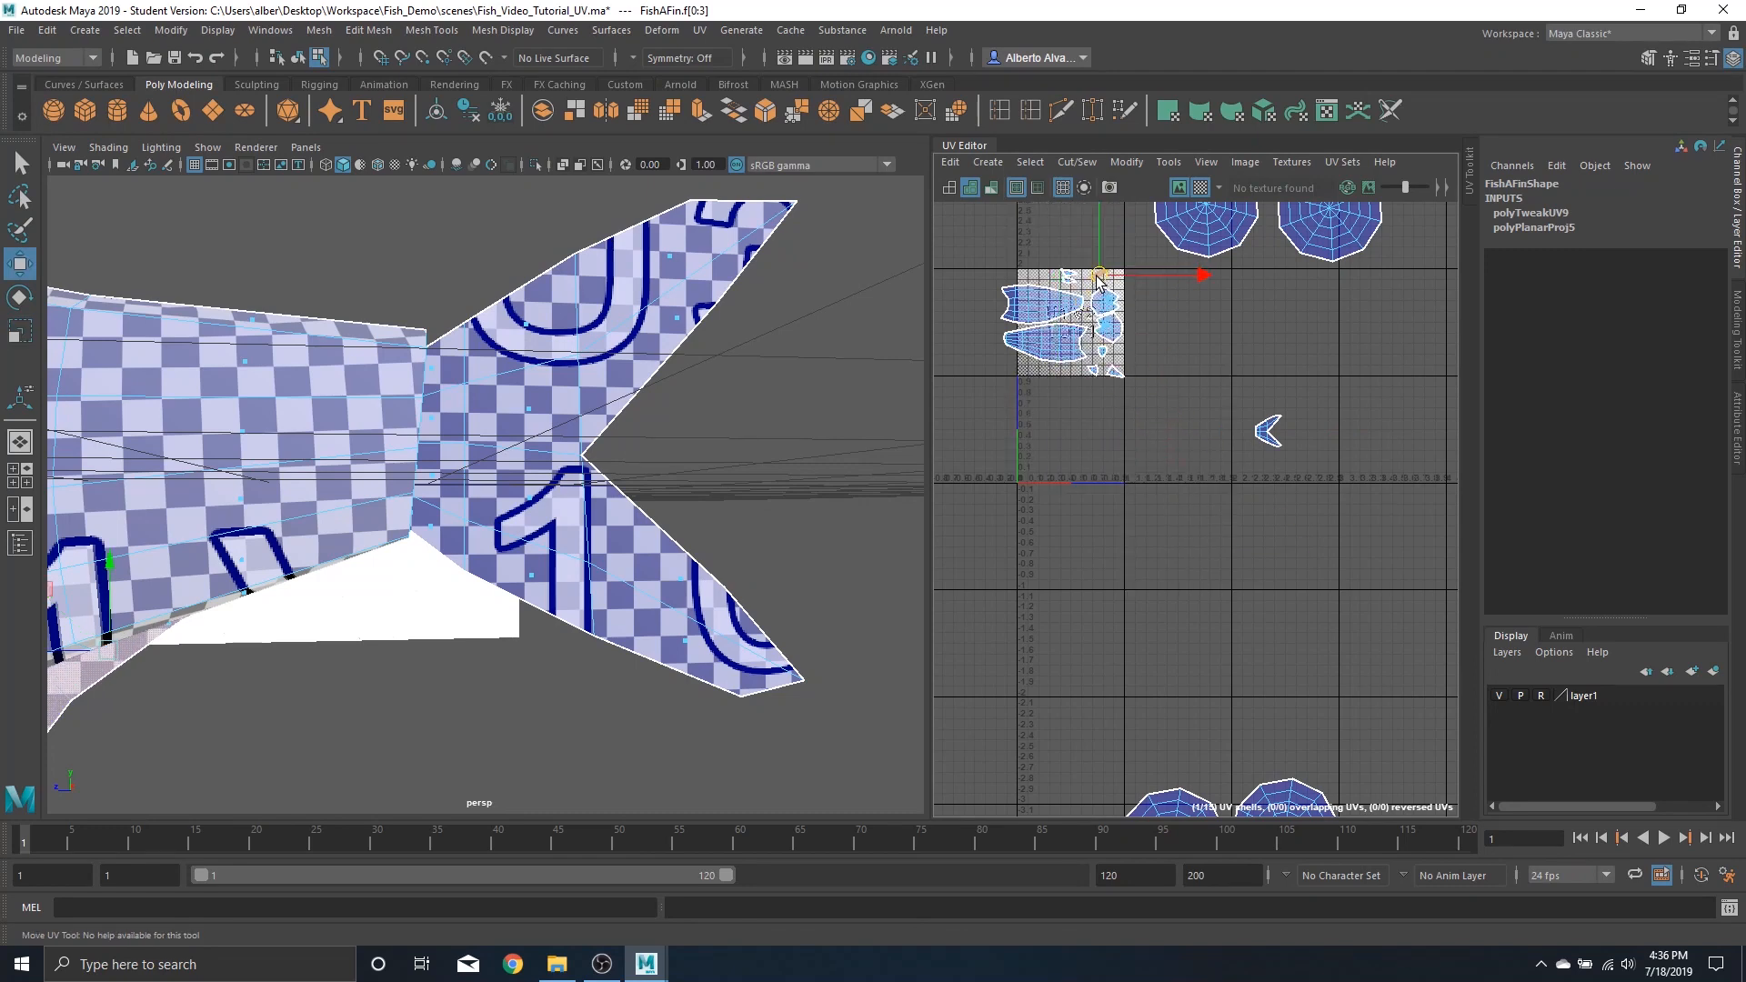
Move the back fin shell up next to the body shells
{"action": "left_click", "coordinate": [1271, 428]}
{"action": "key", "text": "r"}
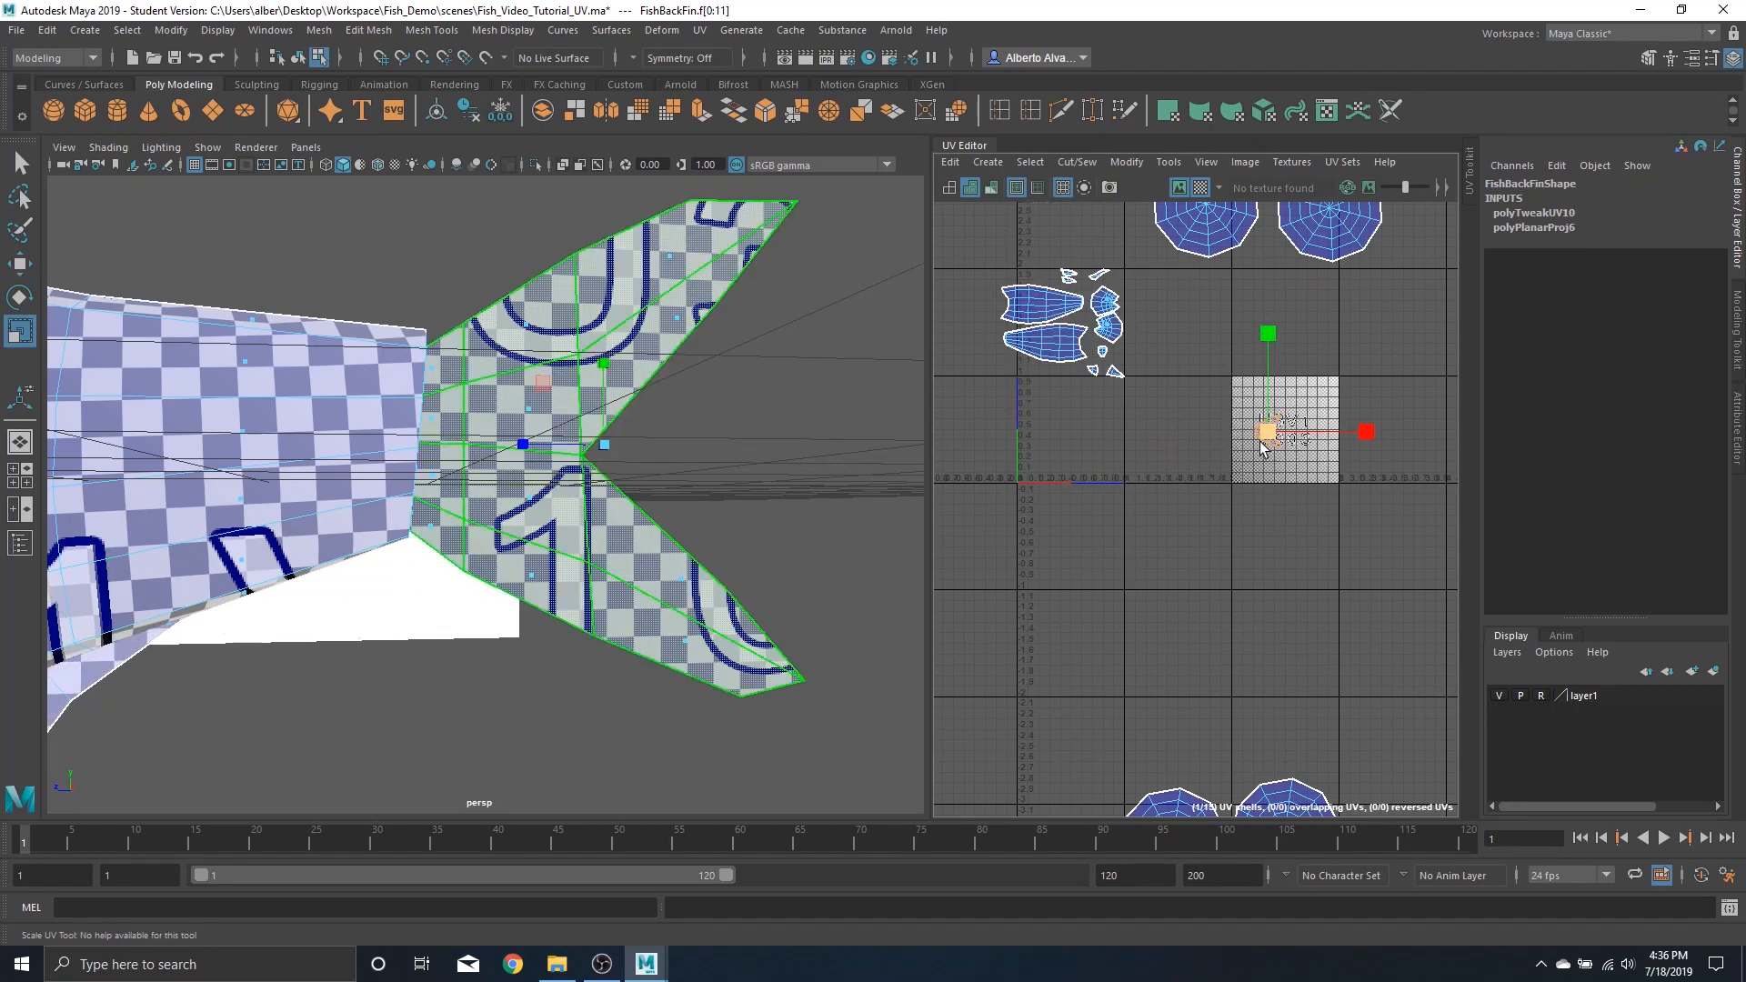
{"action": "left_click_drag", "start_coordinate": [1272, 437], "coordinate": [1078, 310]}
{"action": "key", "text": "w"}
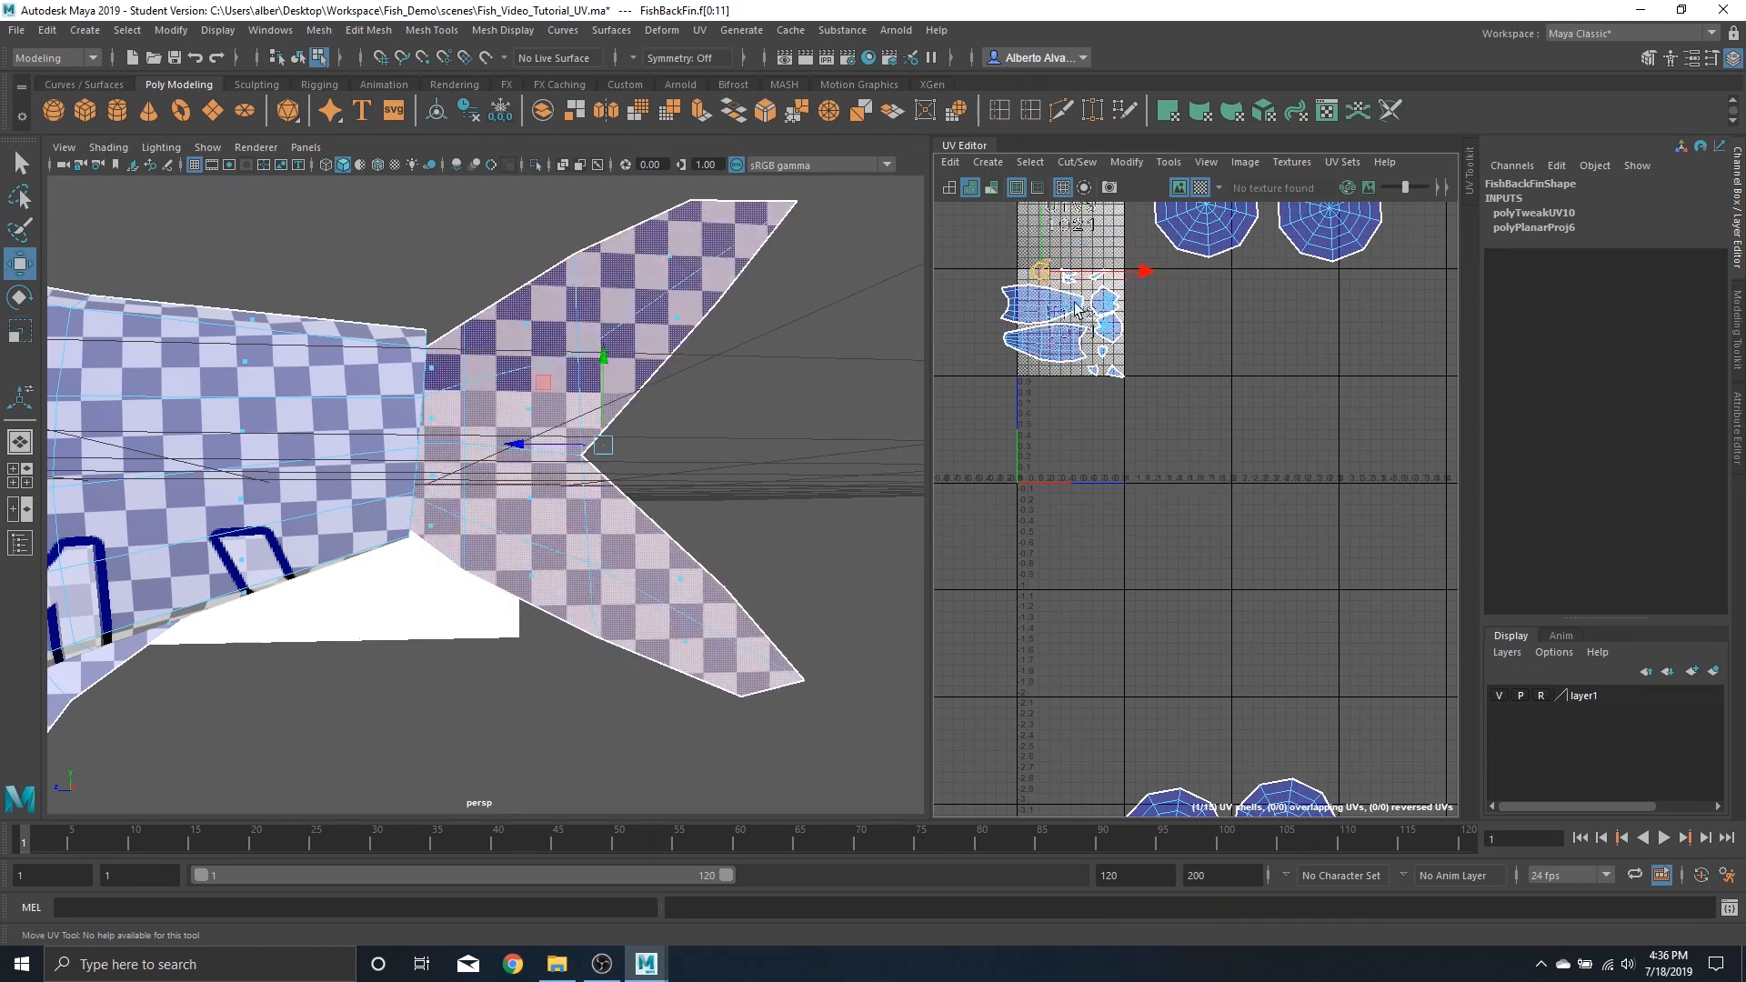
Select one pair of eye UV shells and scale them down
{"action": "scroll", "coordinate": [1248, 565], "scroll_direction": "down", "scroll_amount": 3}
{"action": "left_click_drag", "start_coordinate": [1132, 606], "coordinate": [1376, 781]}
{"action": "key", "text": "r"}
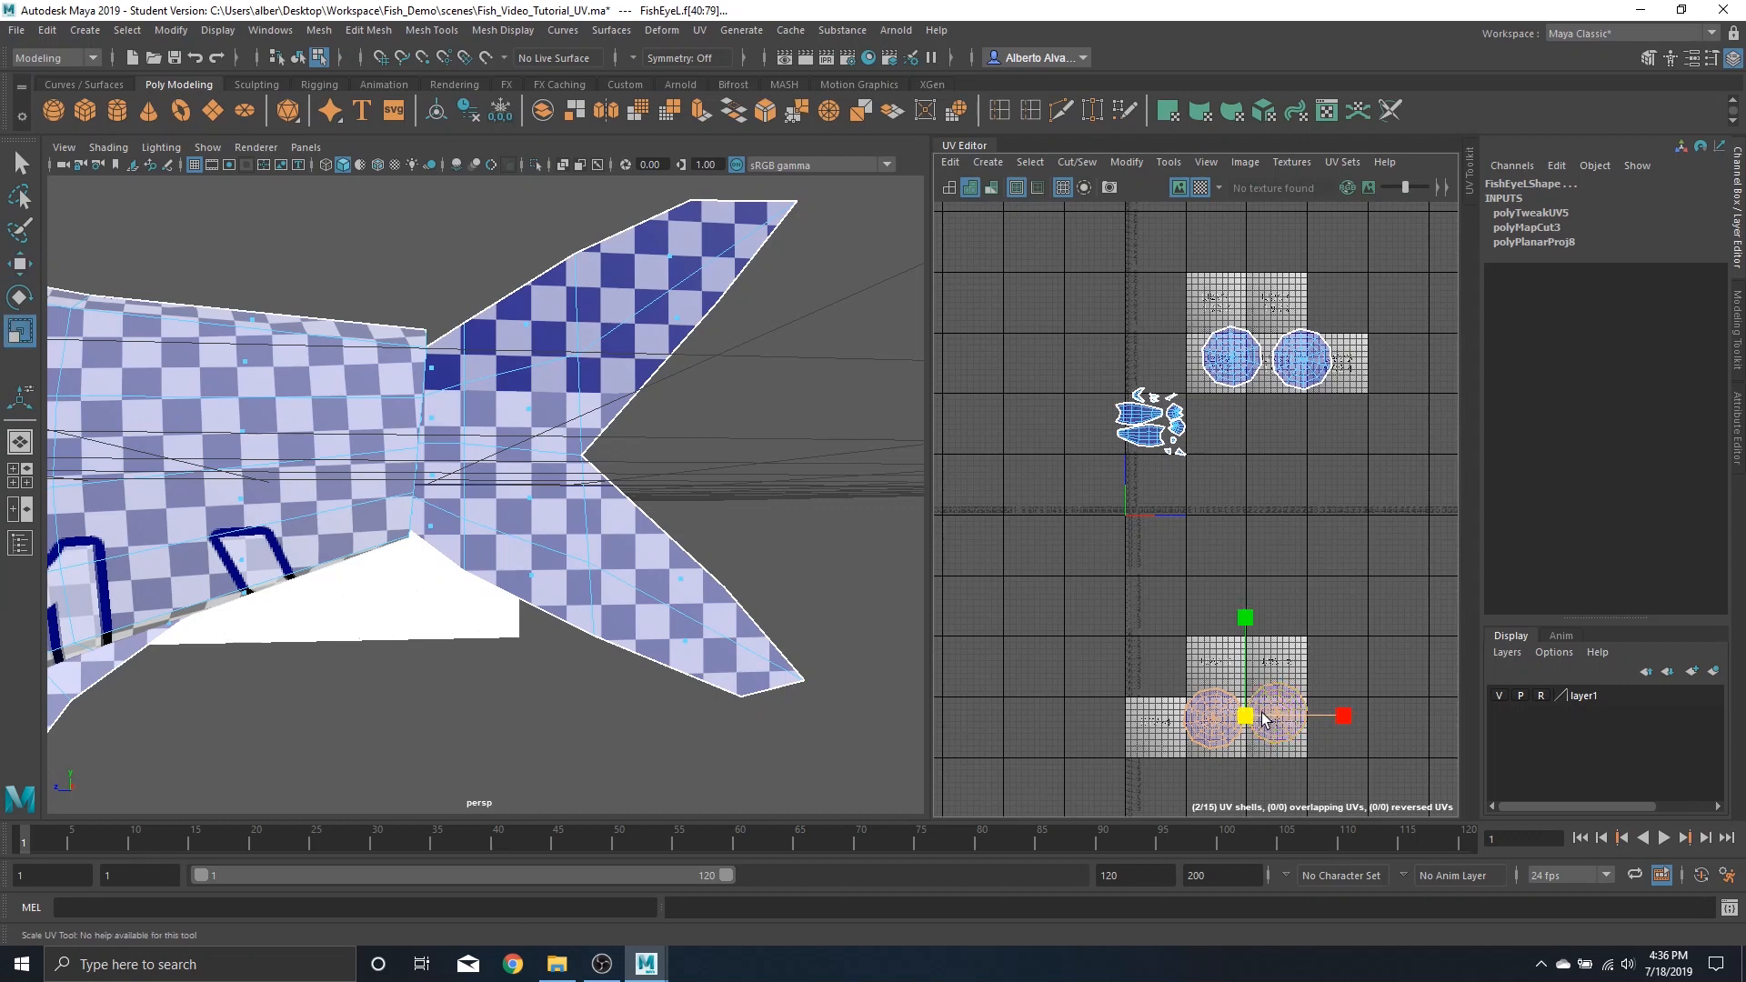
{"action": "left_click_drag", "start_coordinate": [1246, 717], "coordinate": [1074, 441]}
Move the scaled eye shells up to the corner of the body shells' tile
{"action": "key", "text": "w"}
{"action": "scroll", "coordinate": [1101, 452], "scroll_direction": "up", "scroll_amount": 5}
{"action": "scroll", "coordinate": [1128, 510], "scroll_direction": "up", "scroll_amount": 4}
{"action": "scroll", "coordinate": [1187, 559], "scroll_direction": "down", "scroll_amount": 2}
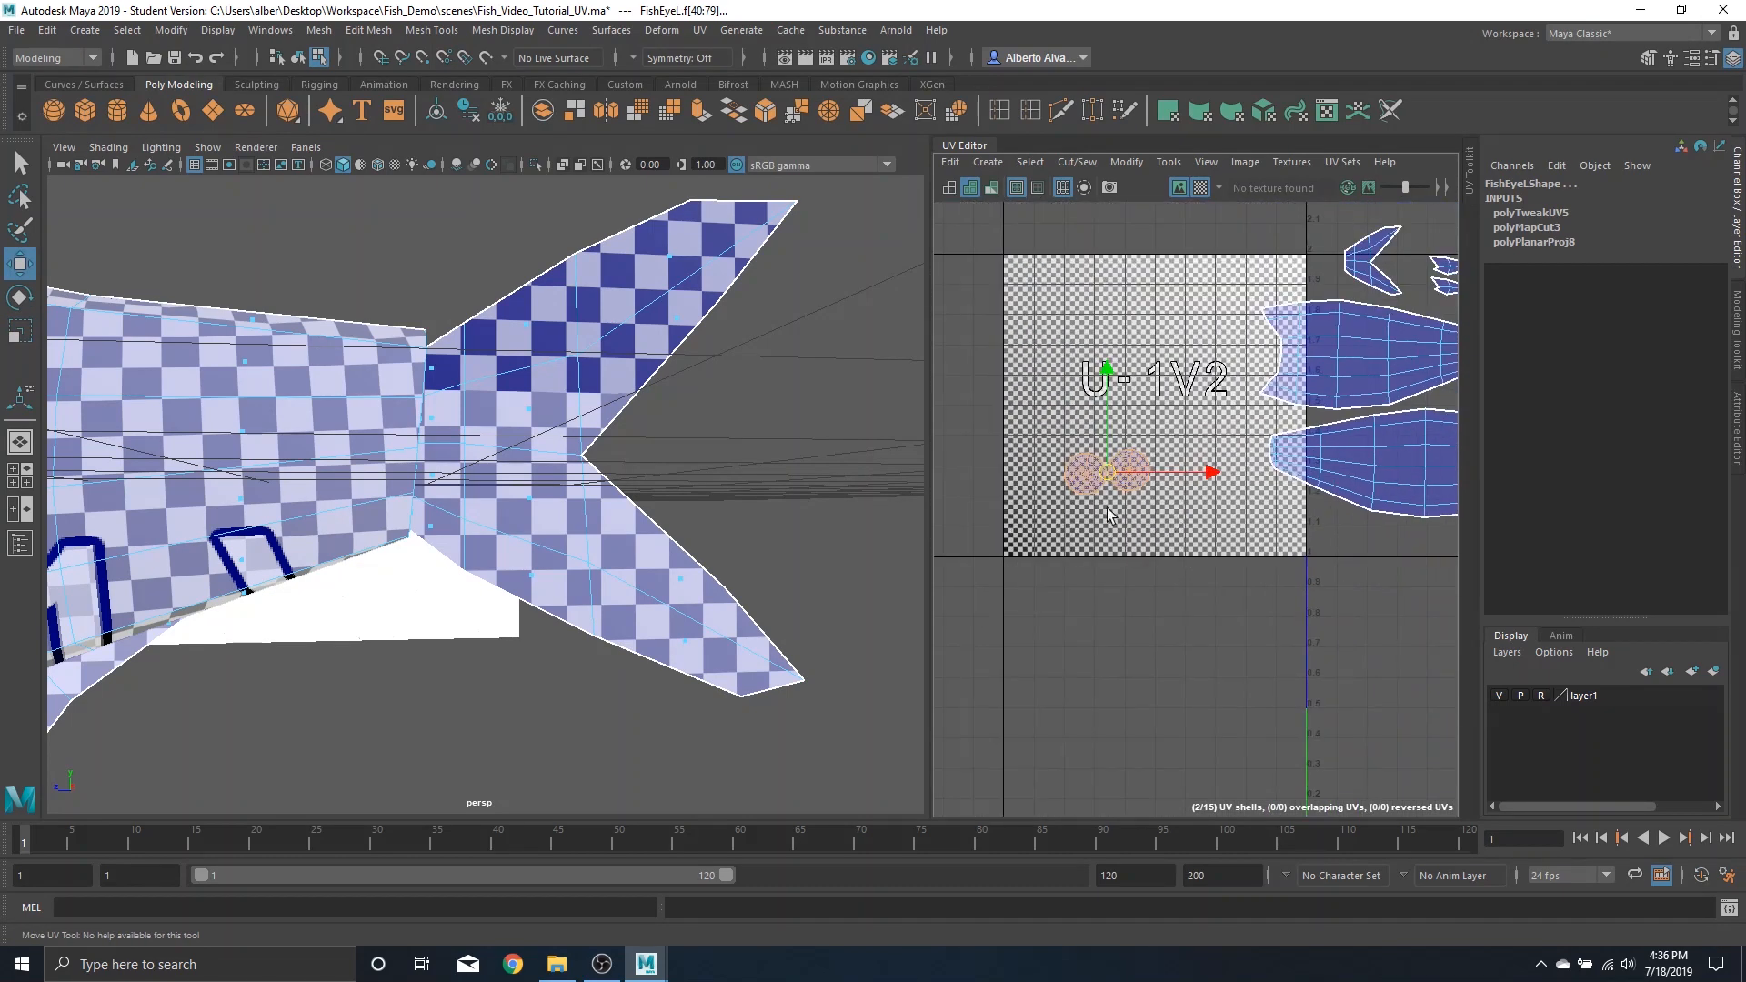
{"action": "key", "text": "r"}
{"action": "left_click_drag", "start_coordinate": [1112, 478], "coordinate": [1334, 546]}
{"action": "key", "text": "w"}
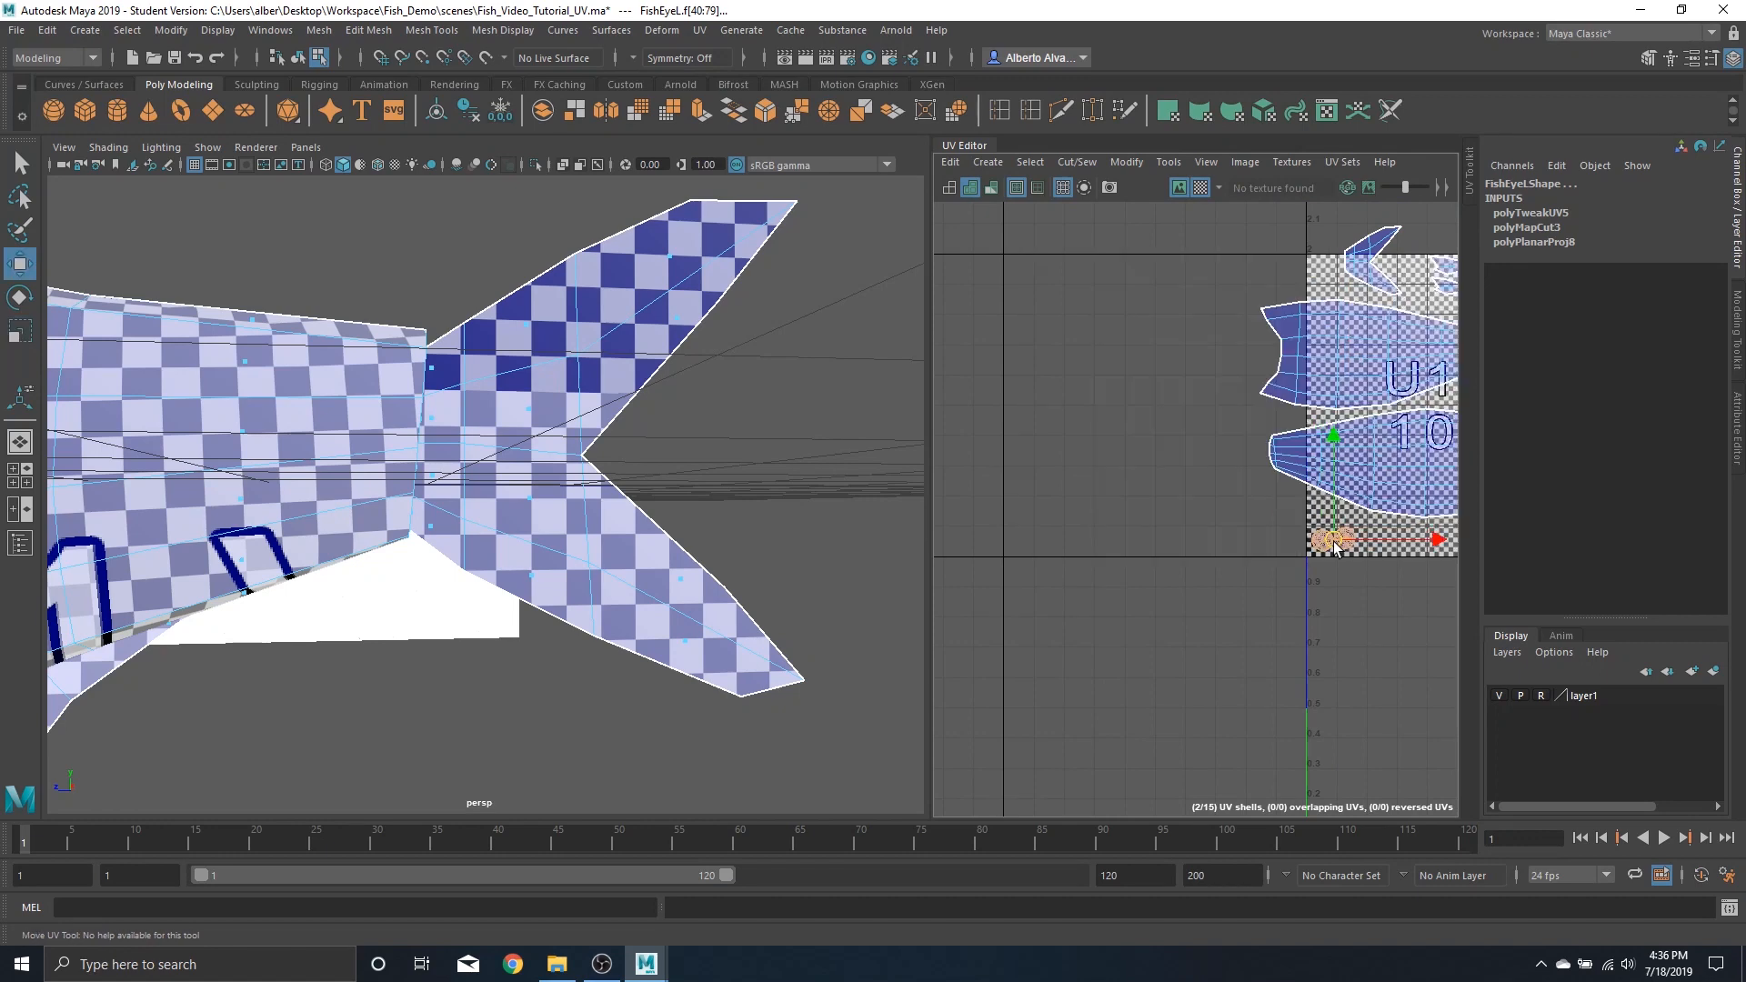
{"action": "scroll", "coordinate": [1197, 560], "scroll_direction": "down", "scroll_amount": 6}
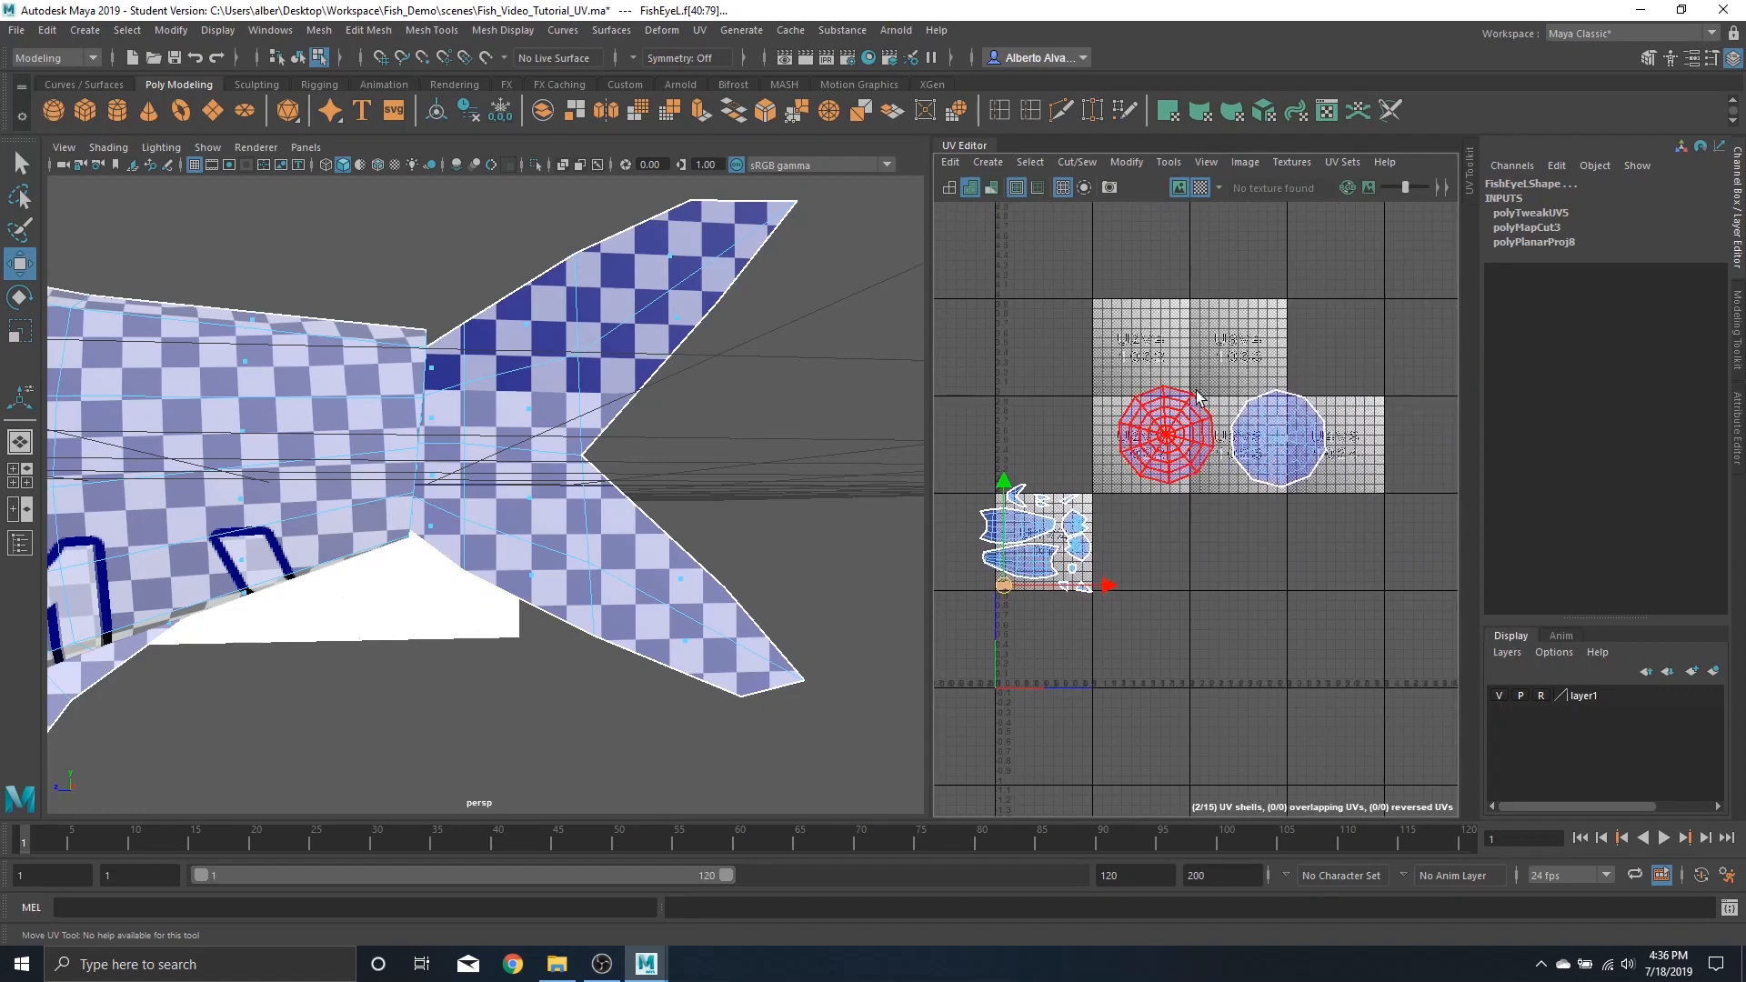
Select the other pair of eye UV shells and scale them down
{"action": "left_click", "coordinate": [1197, 396]}
{"action": "left_click", "coordinate": [1321, 417], "text": "shift"}
{"action": "key", "text": "f"}
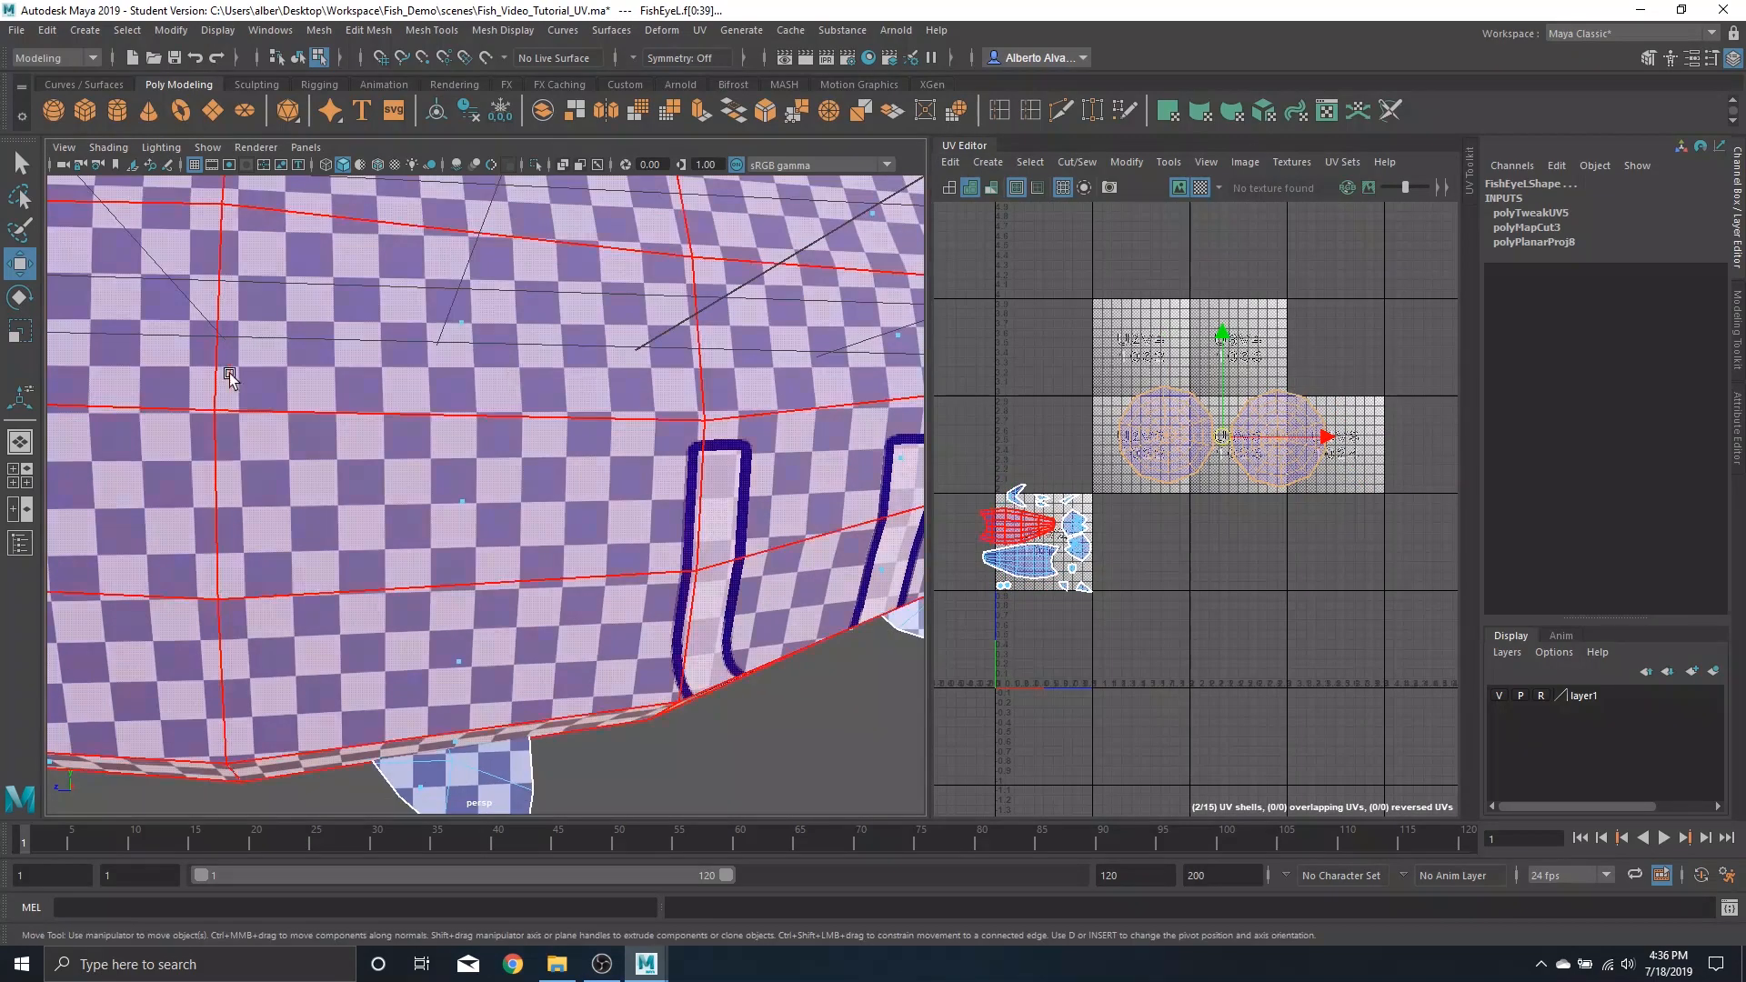
{"action": "scroll", "coordinate": [229, 378], "scroll_direction": "down", "scroll_amount": 4}
{"action": "middle_click_drag", "start_coordinate": [229, 377], "coordinate": [783, 464], "text": "alt"}
{"action": "scroll", "coordinate": [460, 468], "scroll_direction": "up", "scroll_amount": 3}
{"action": "mouse_move", "coordinate": [460, 467]}
{"action": "left_mouse_down", "text": "alt"}
{"action": "mouse_move", "coordinate": [480, 491]}
{"action": "mouse_move", "coordinate": [487, 473]}
{"action": "left_mouse_up", "text": "alt"}
{"action": "middle_click_drag", "start_coordinate": [487, 473], "coordinate": [427, 473], "text": "alt"}
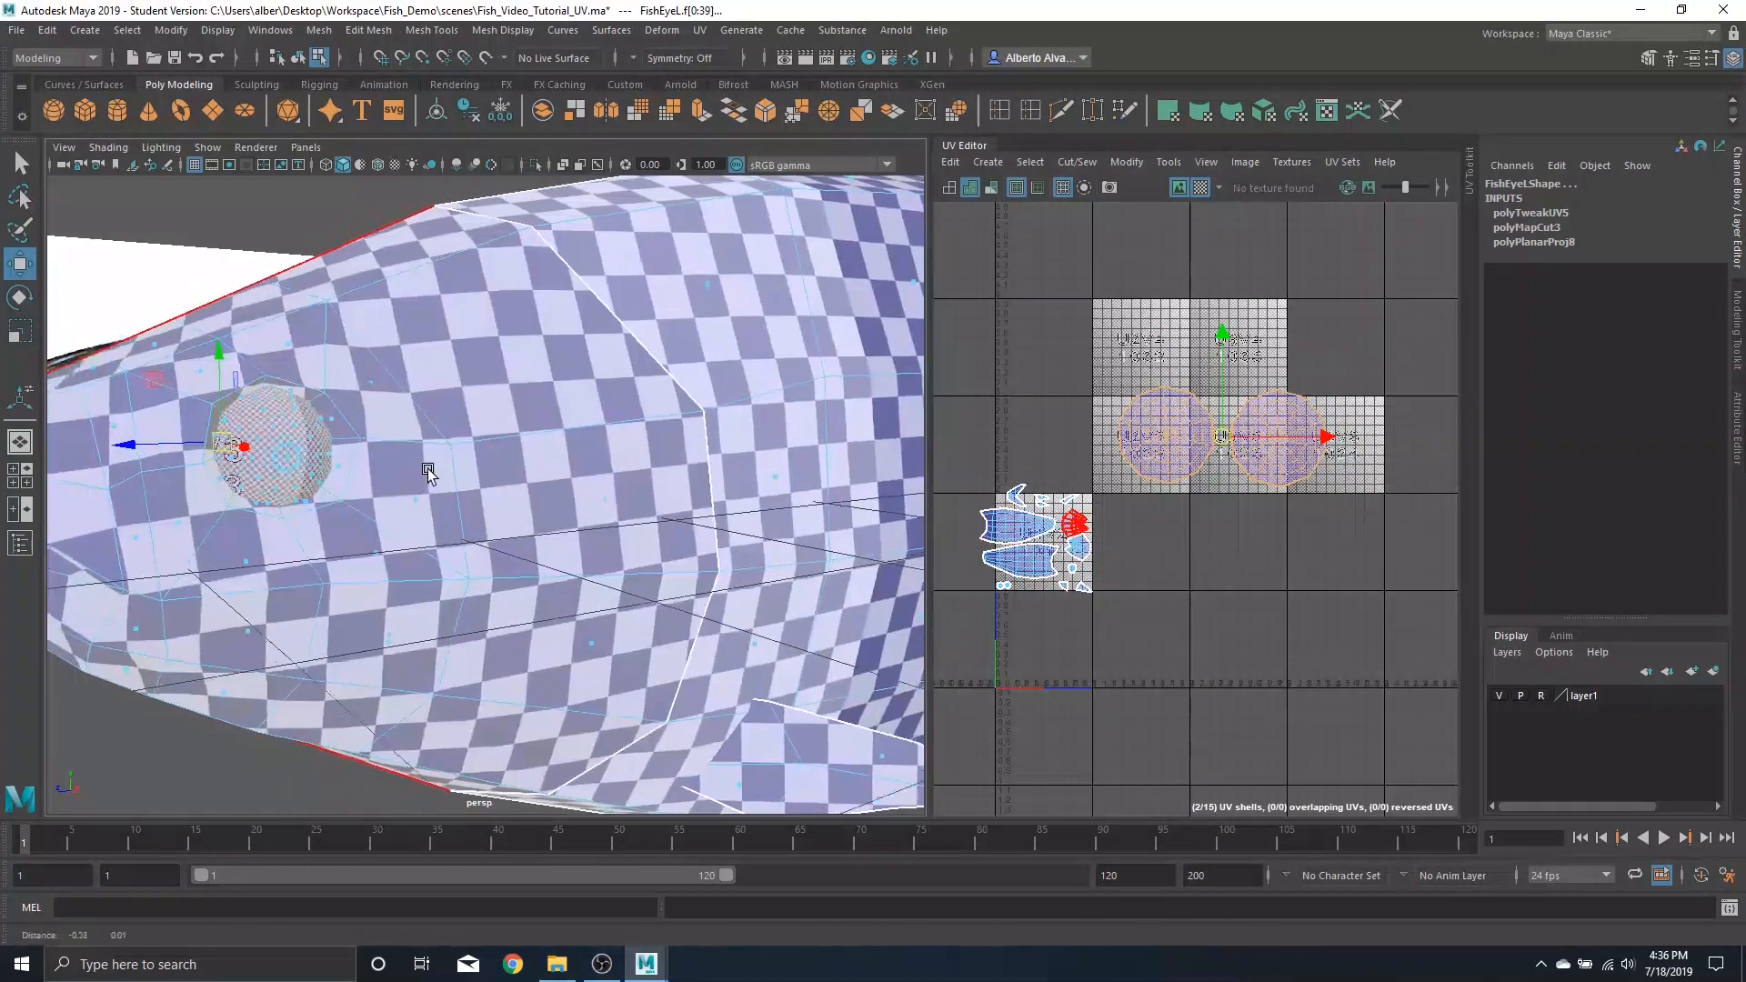
{"action": "key", "text": "f"}
{"action": "key", "text": "r"}
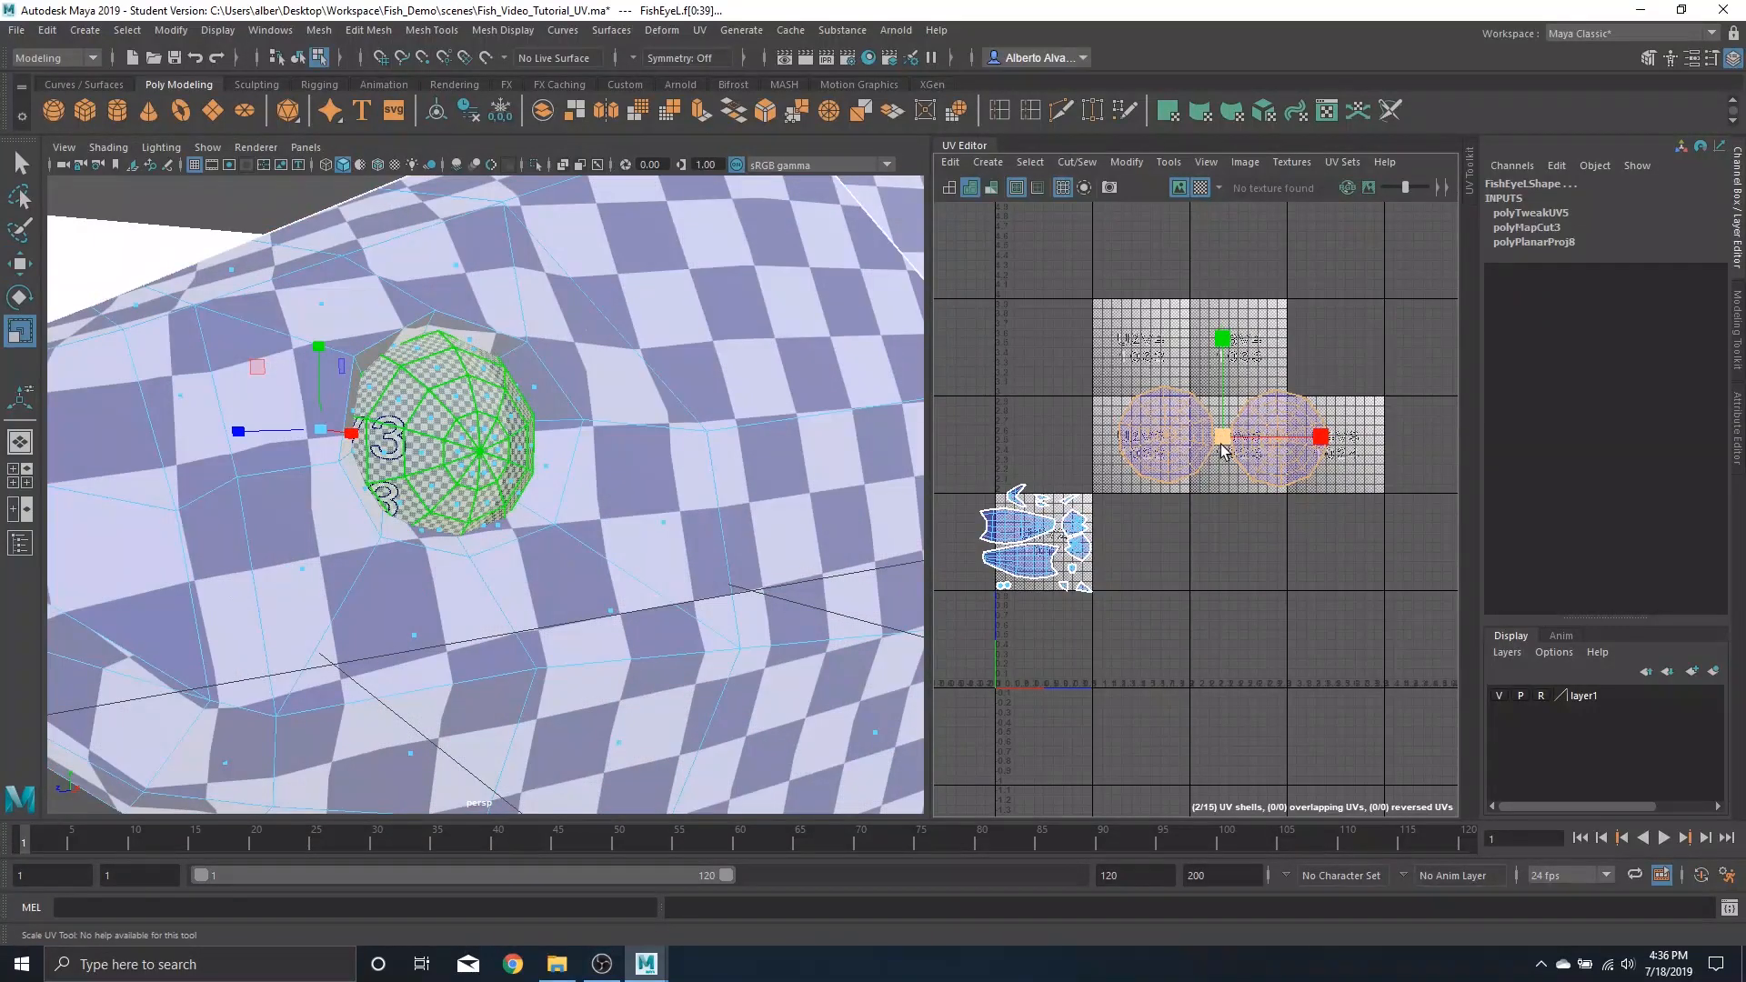
{"action": "left_click_drag", "start_coordinate": [1224, 450], "coordinate": [1133, 489]}
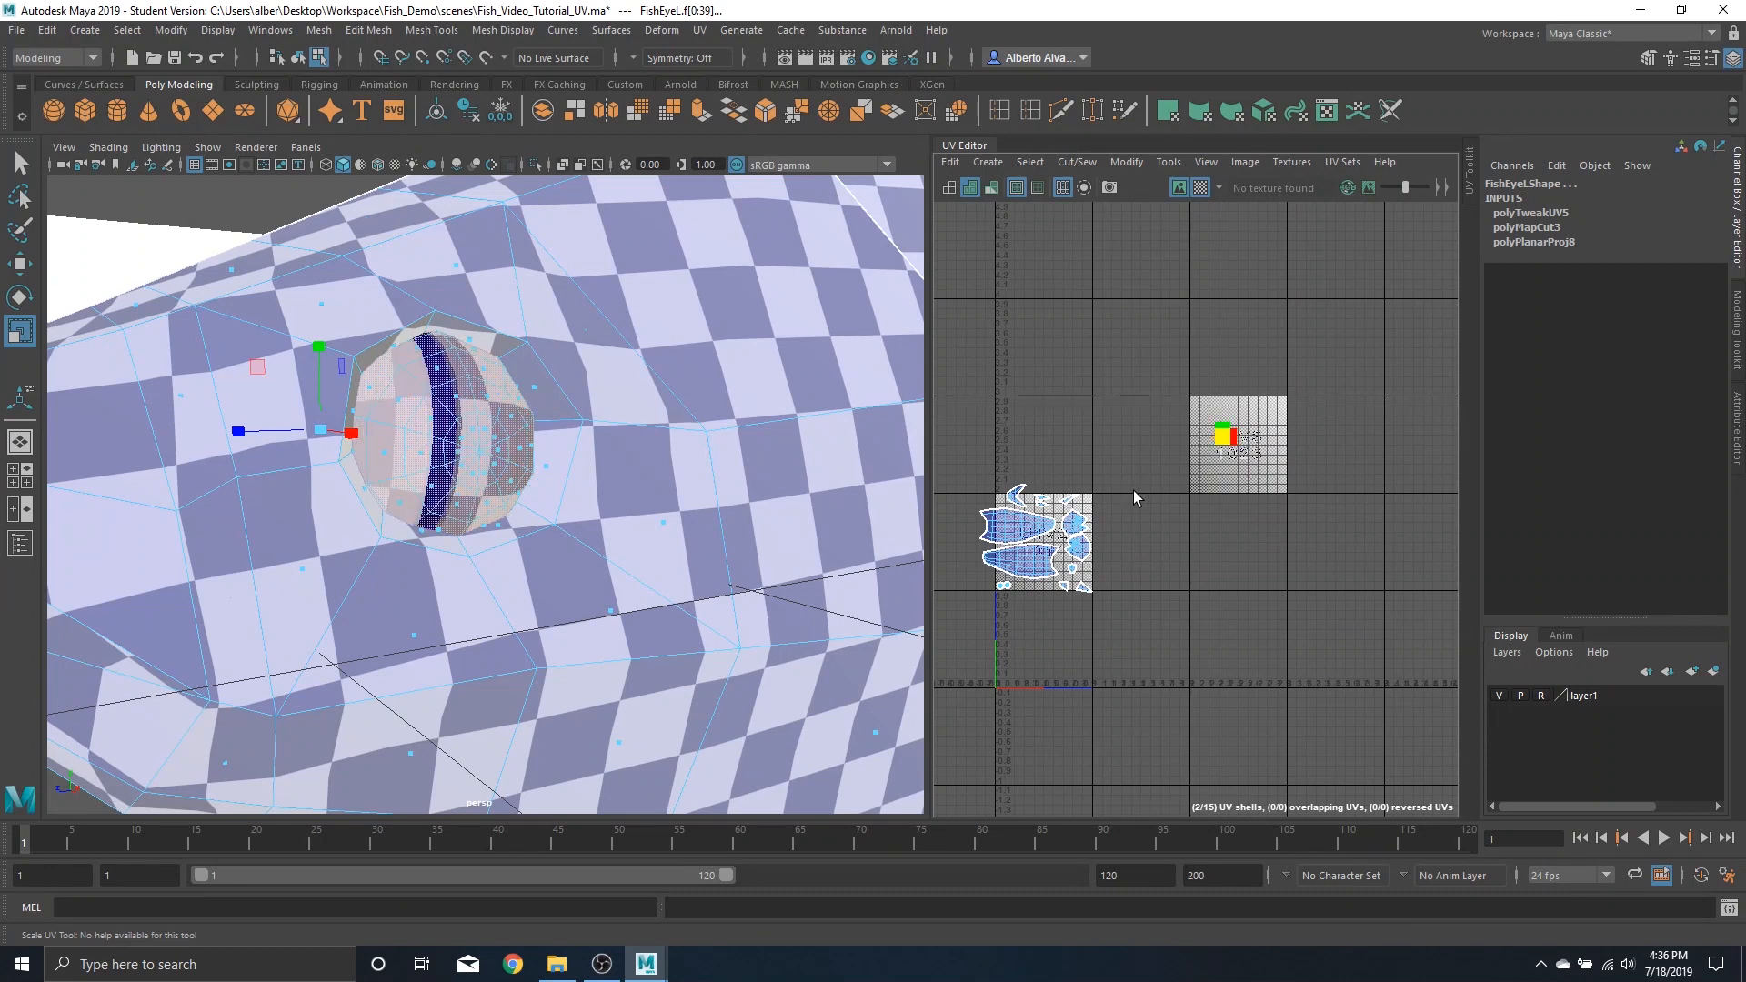
Move the second eye shells down beside the body shells
{"action": "key", "text": "w"}
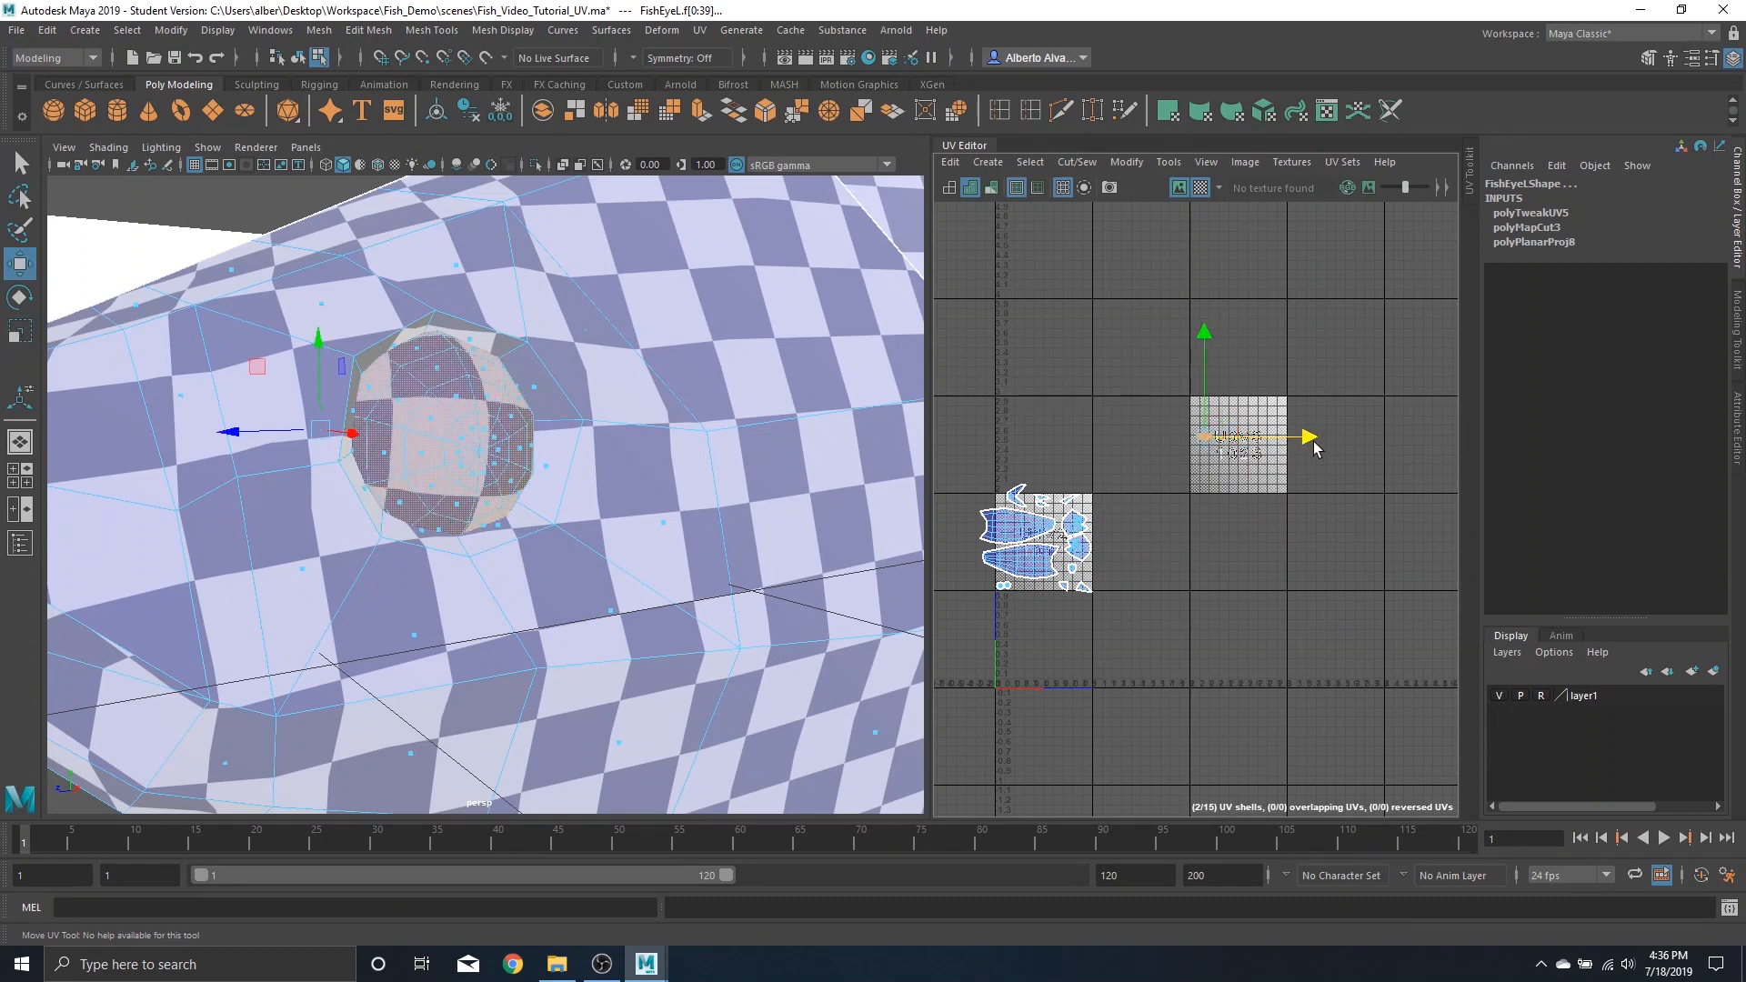
{"action": "scroll", "coordinate": [1214, 500], "scroll_direction": "up", "scroll_amount": 4}
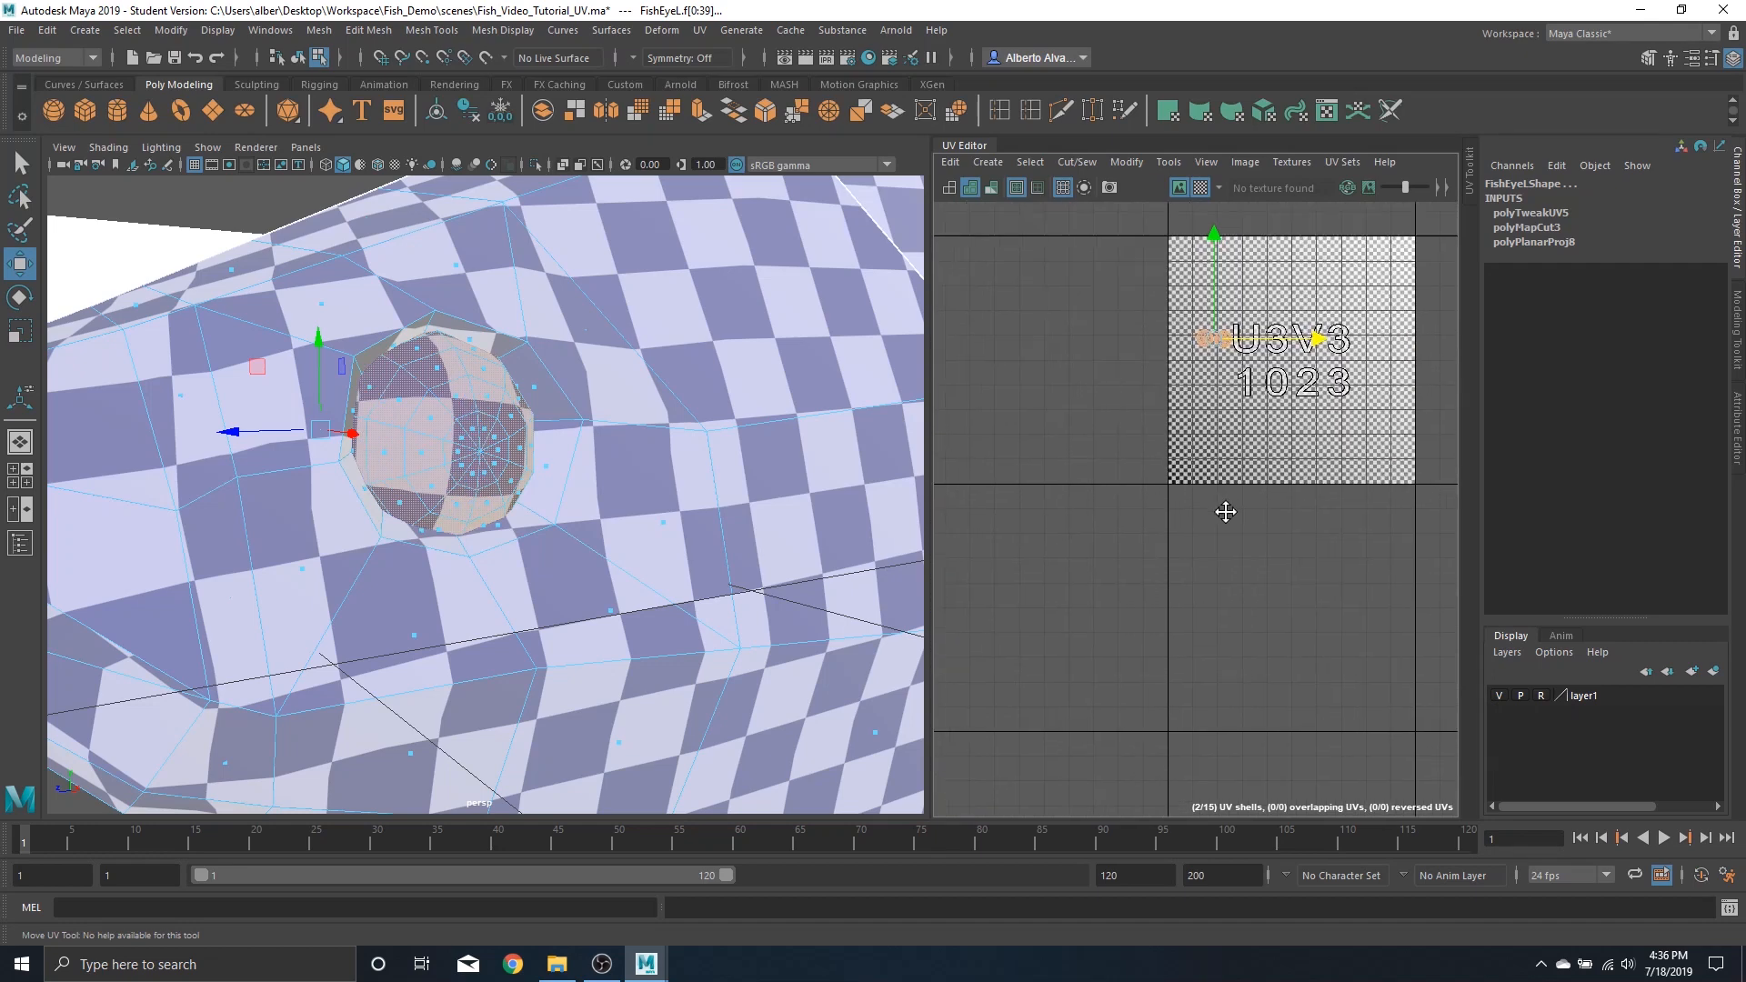
{"action": "scroll", "coordinate": [1294, 498], "scroll_direction": "down", "scroll_amount": 1}
{"action": "left_click_drag", "start_coordinate": [1289, 389], "coordinate": [1032, 484]}
{"action": "middle_click_drag", "start_coordinate": [1032, 484], "coordinate": [1135, 495], "text": "alt"}
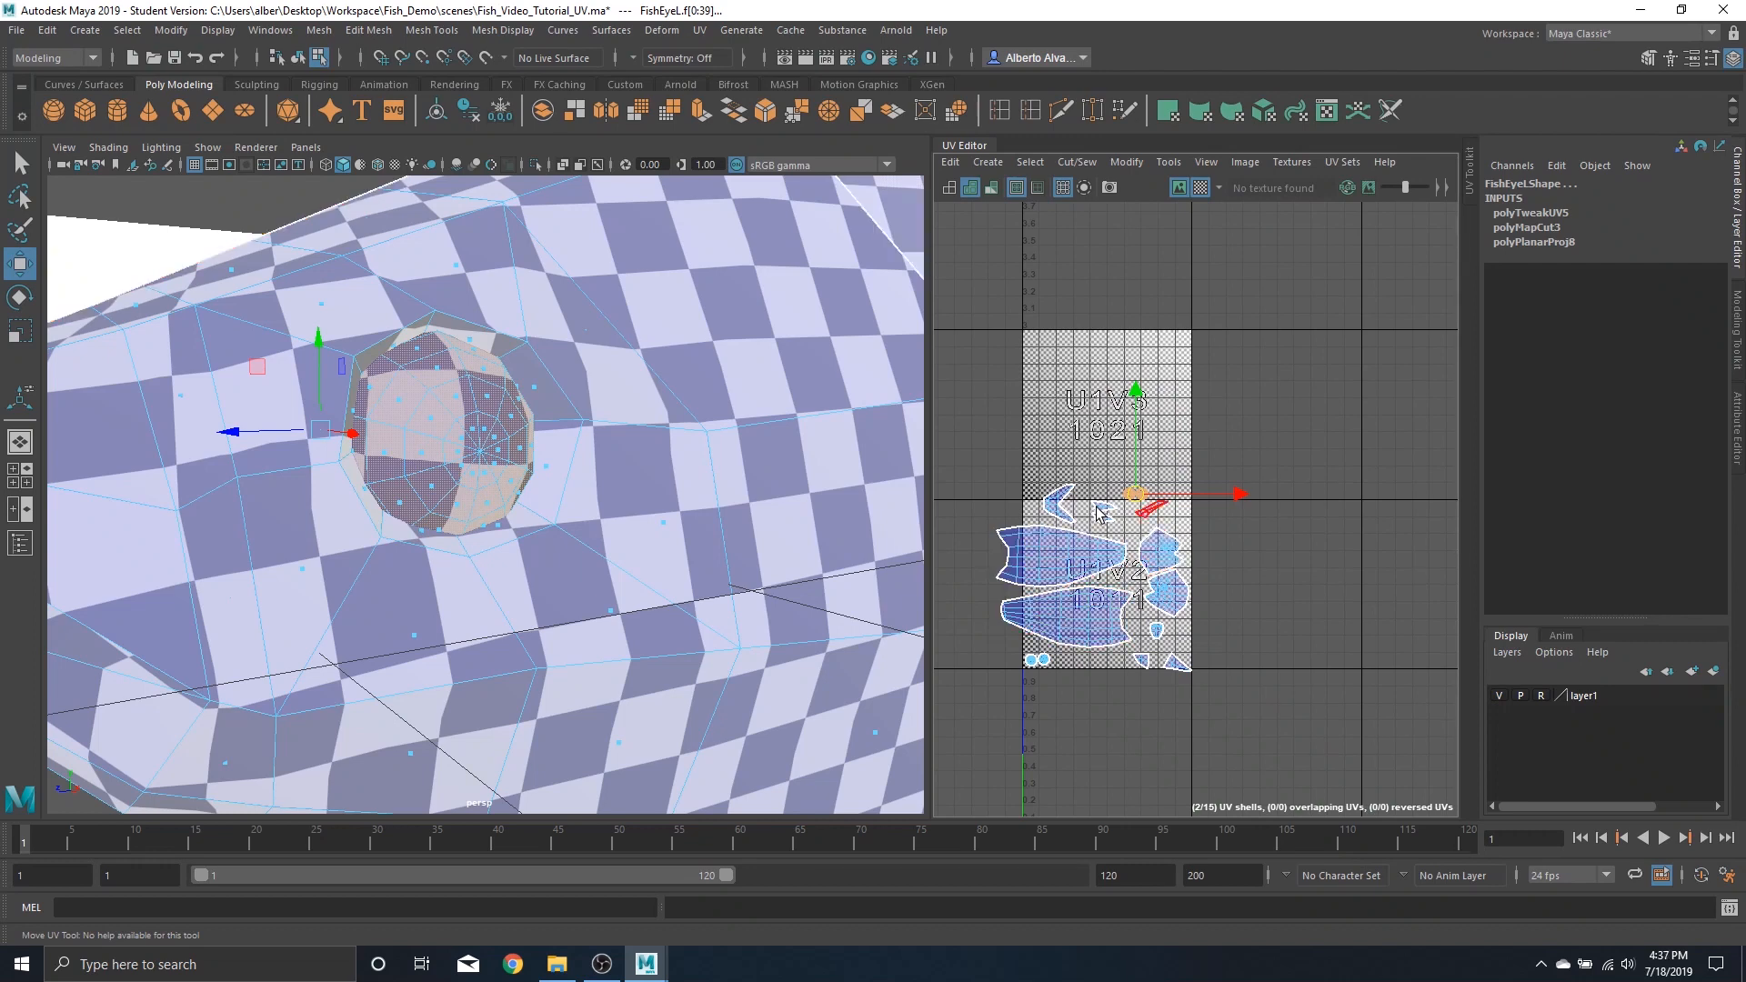
Select all UV shells and run Layout to pack them into the 0–1 UV tile
{"action": "scroll", "coordinate": [1251, 627], "scroll_direction": "down", "scroll_amount": 5}
{"action": "scroll", "coordinate": [1296, 608], "scroll_direction": "up", "scroll_amount": 6}
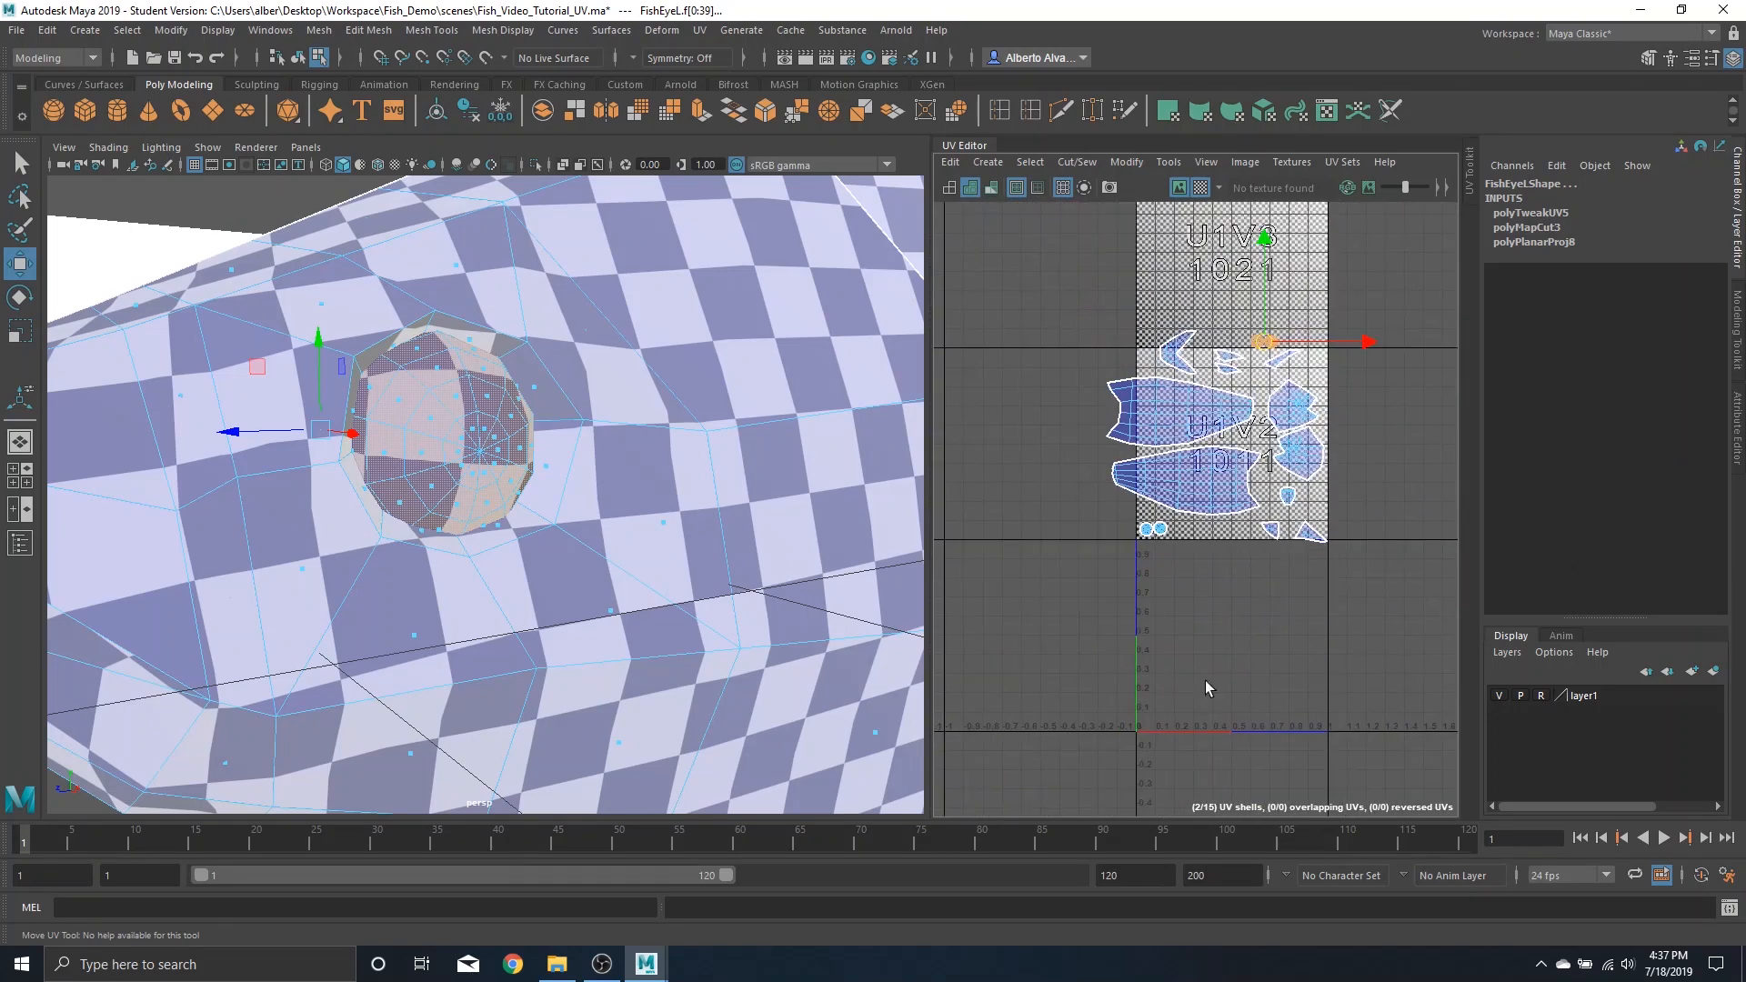
{"action": "middle_click_drag", "start_coordinate": [1302, 622], "coordinate": [1255, 615], "text": "alt"}
{"action": "left_click_drag", "start_coordinate": [1215, 428], "coordinate": [1386, 603]}
{"action": "scroll", "coordinate": [1174, 475], "scroll_direction": "down", "scroll_amount": 10}
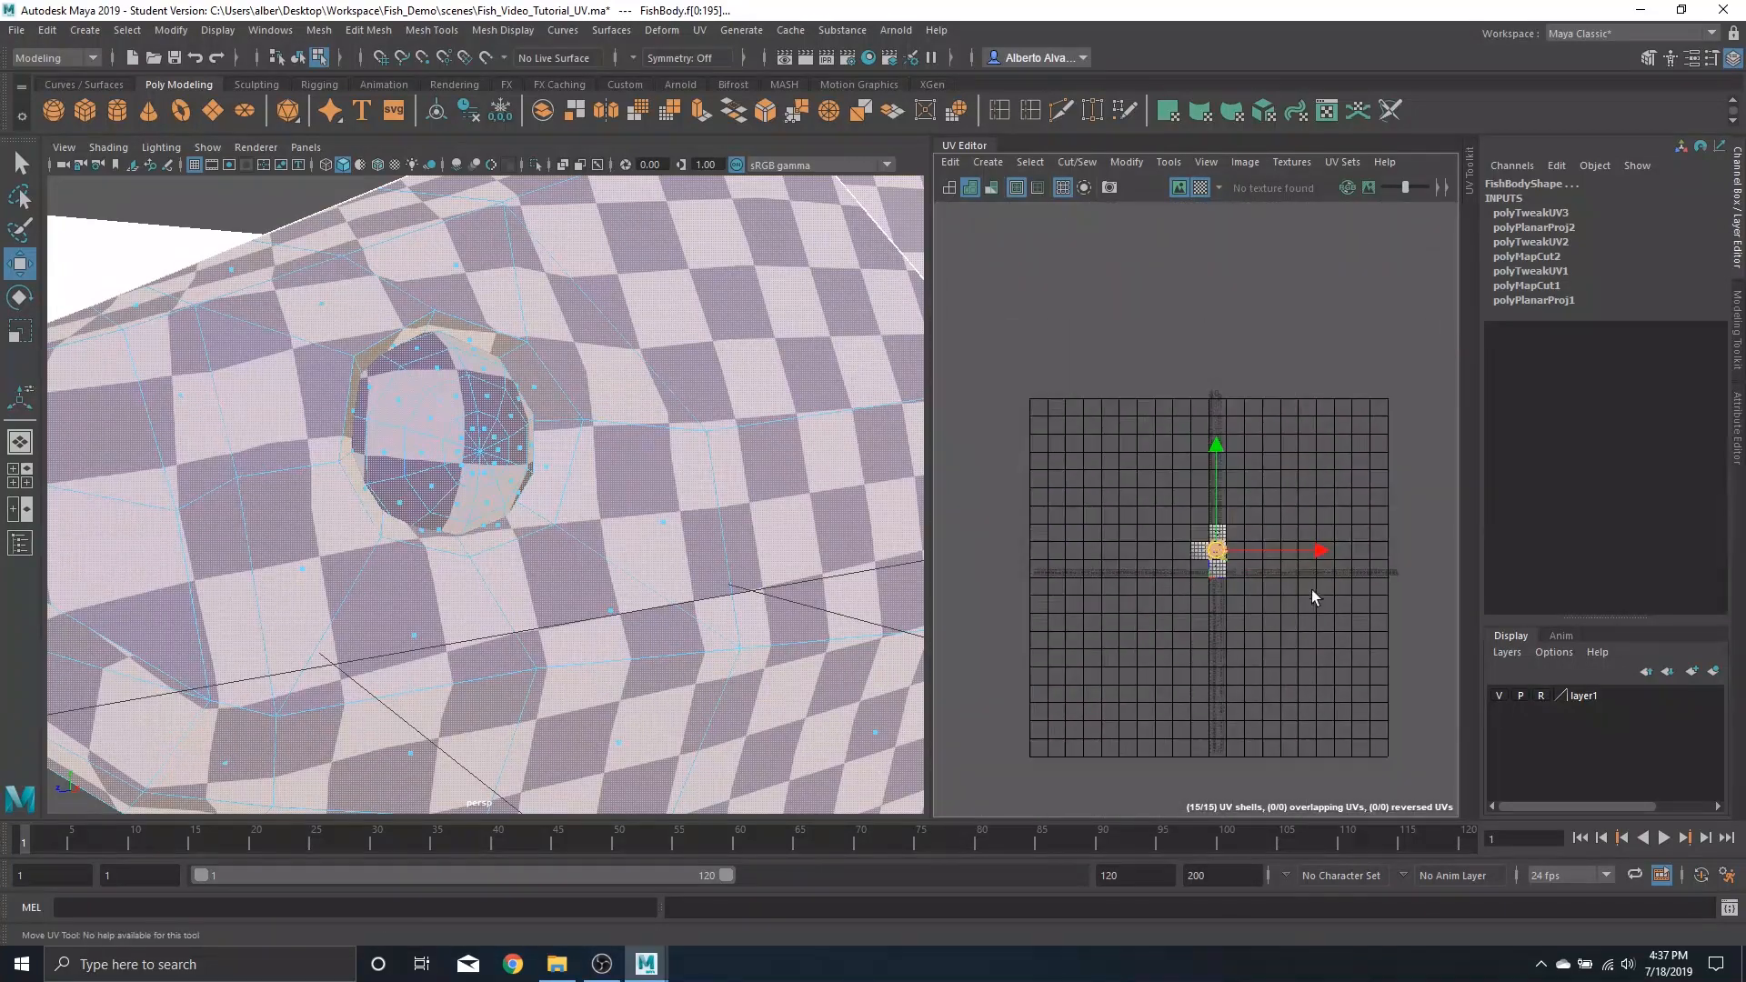
{"action": "scroll", "coordinate": [1243, 620], "scroll_direction": "up", "scroll_amount": 10}
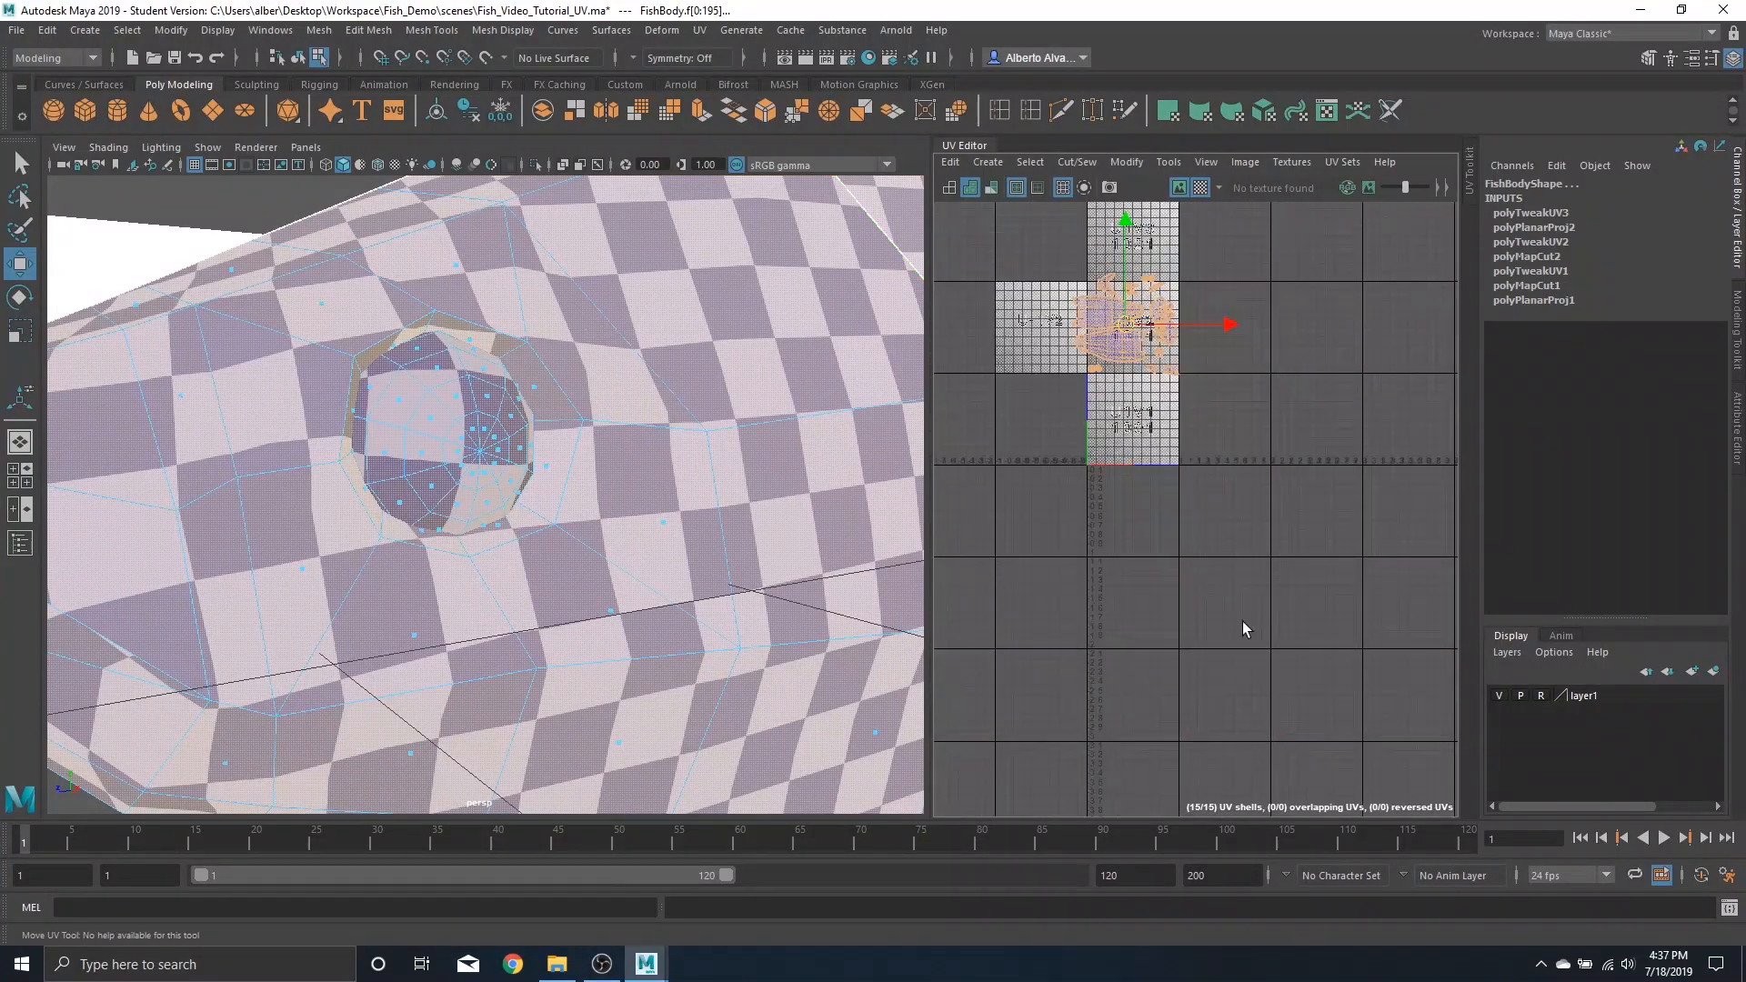
{"action": "middle_click_drag", "start_coordinate": [1190, 514], "coordinate": [1208, 579], "text": "alt"}
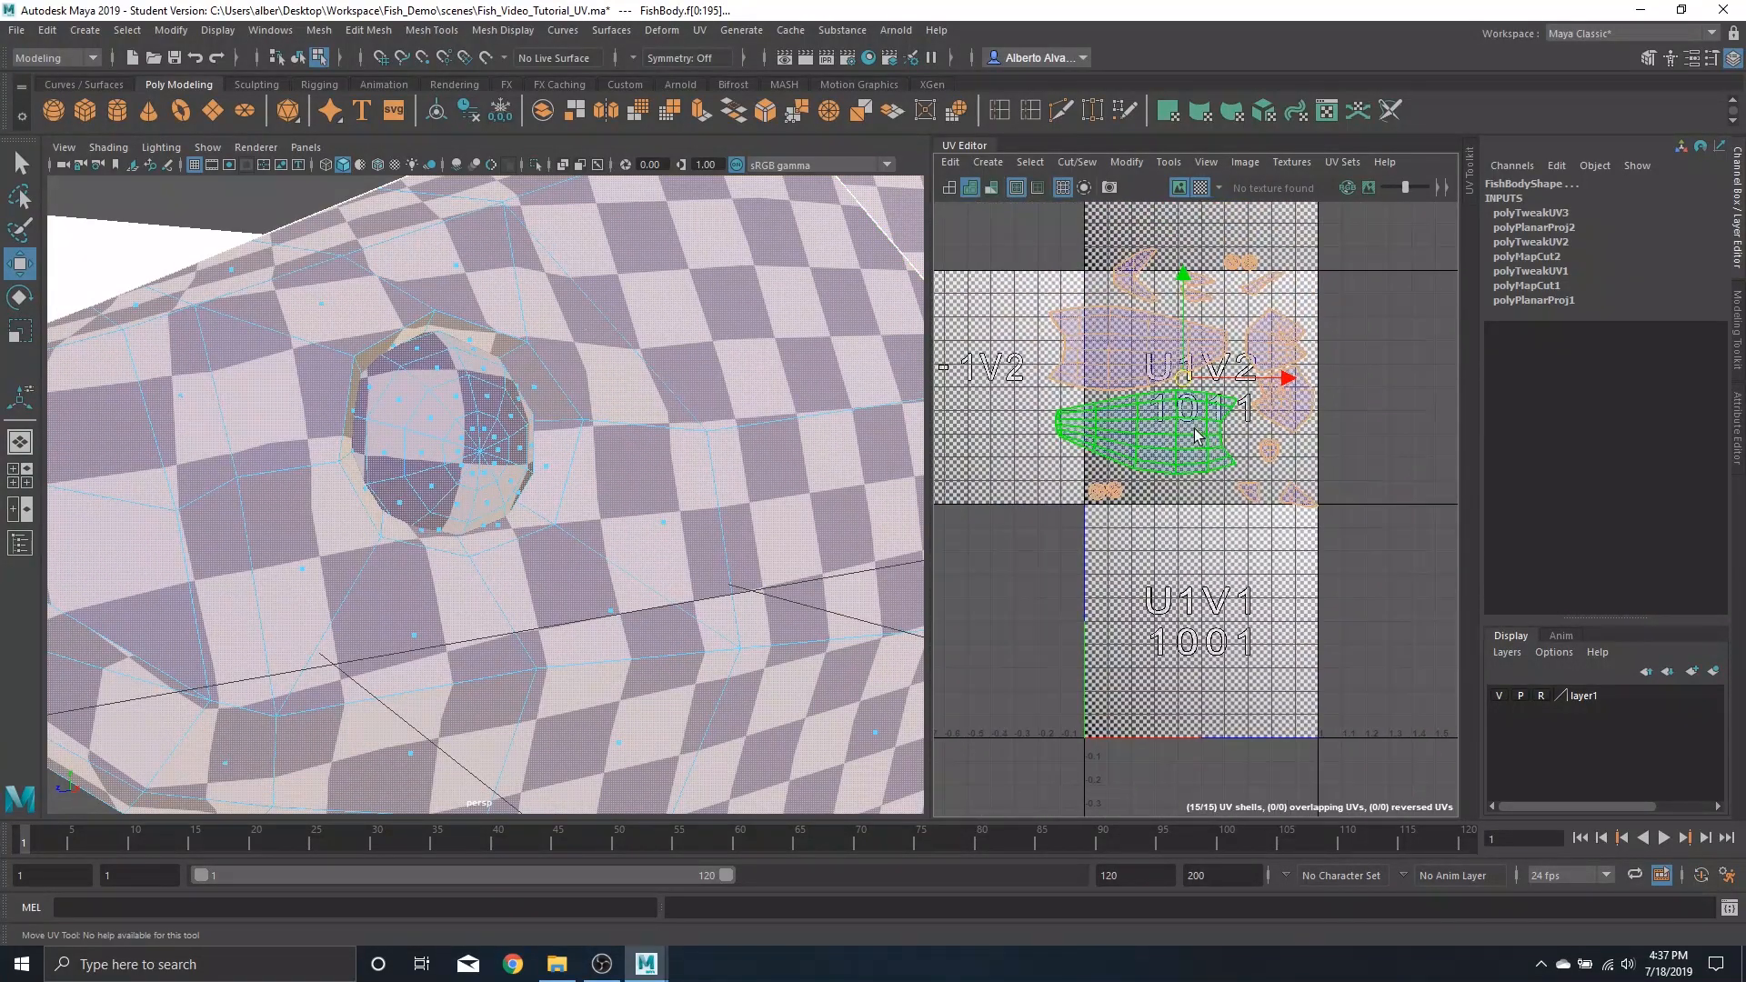
{"action": "right_click_drag", "start_coordinate": [1194, 426], "coordinate": [1035, 472], "text": "shift"}
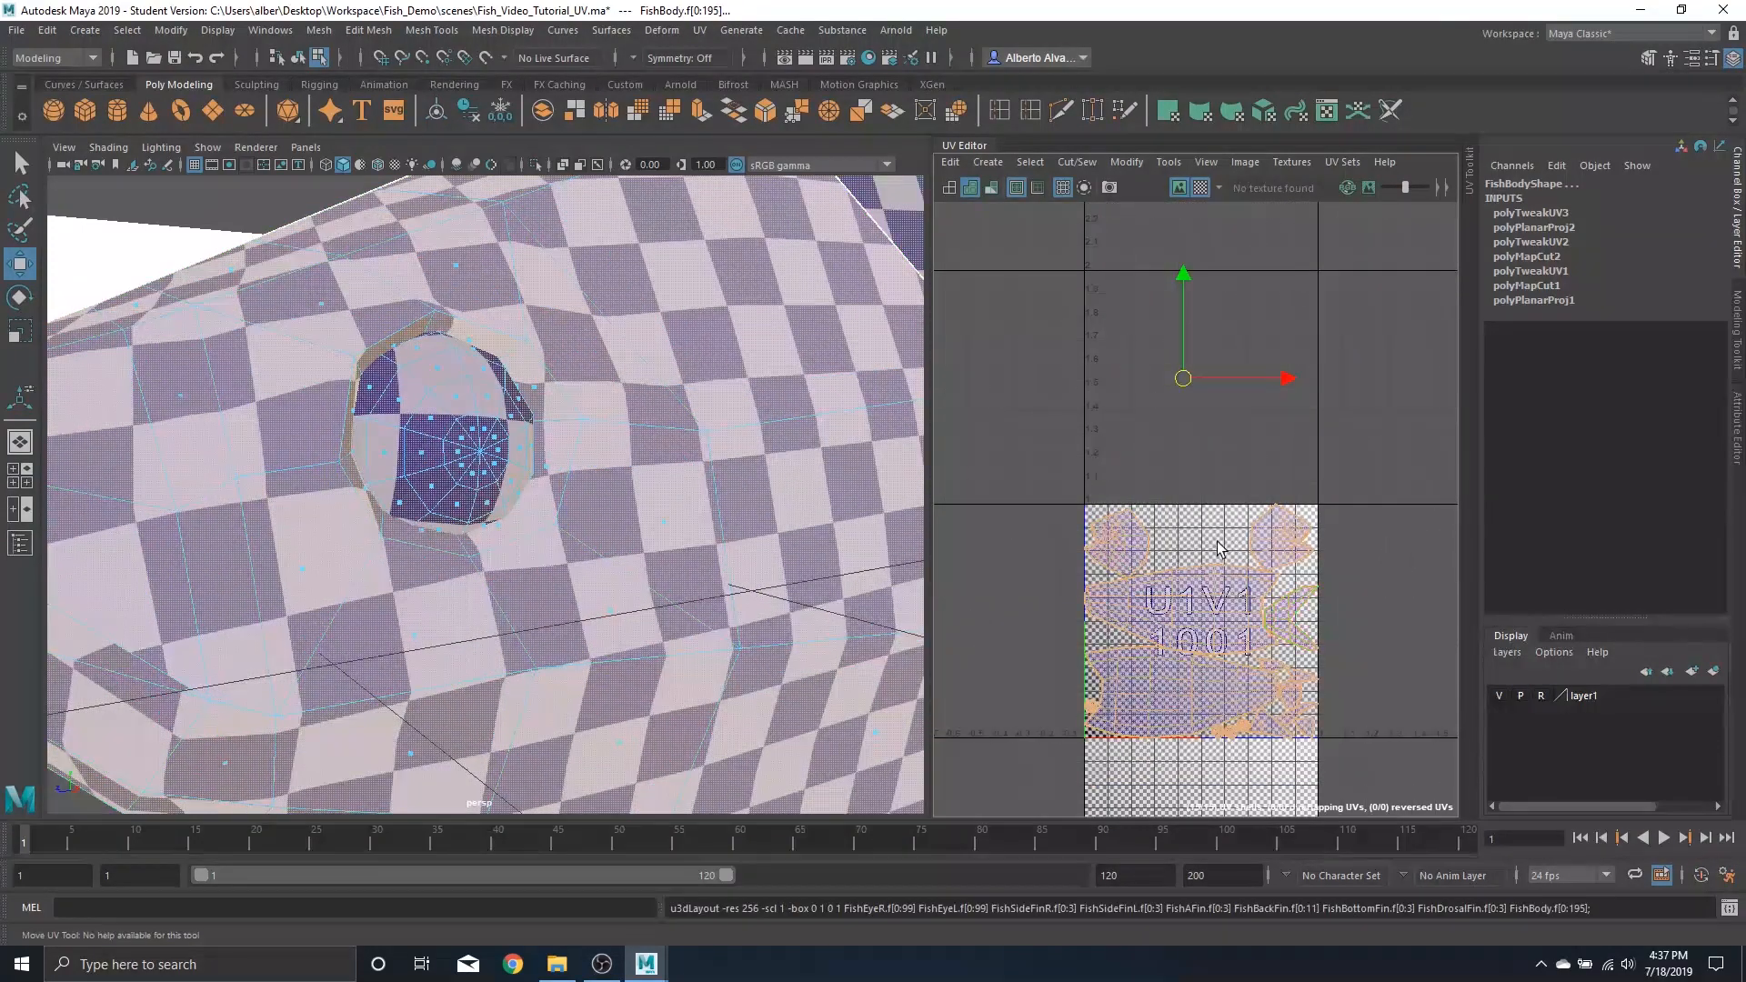
{"action": "left_click", "coordinate": [1200, 188]}
{"action": "left_click", "coordinate": [1244, 725]}
{"action": "scroll", "coordinate": [1290, 612], "scroll_direction": "down", "scroll_amount": 3}
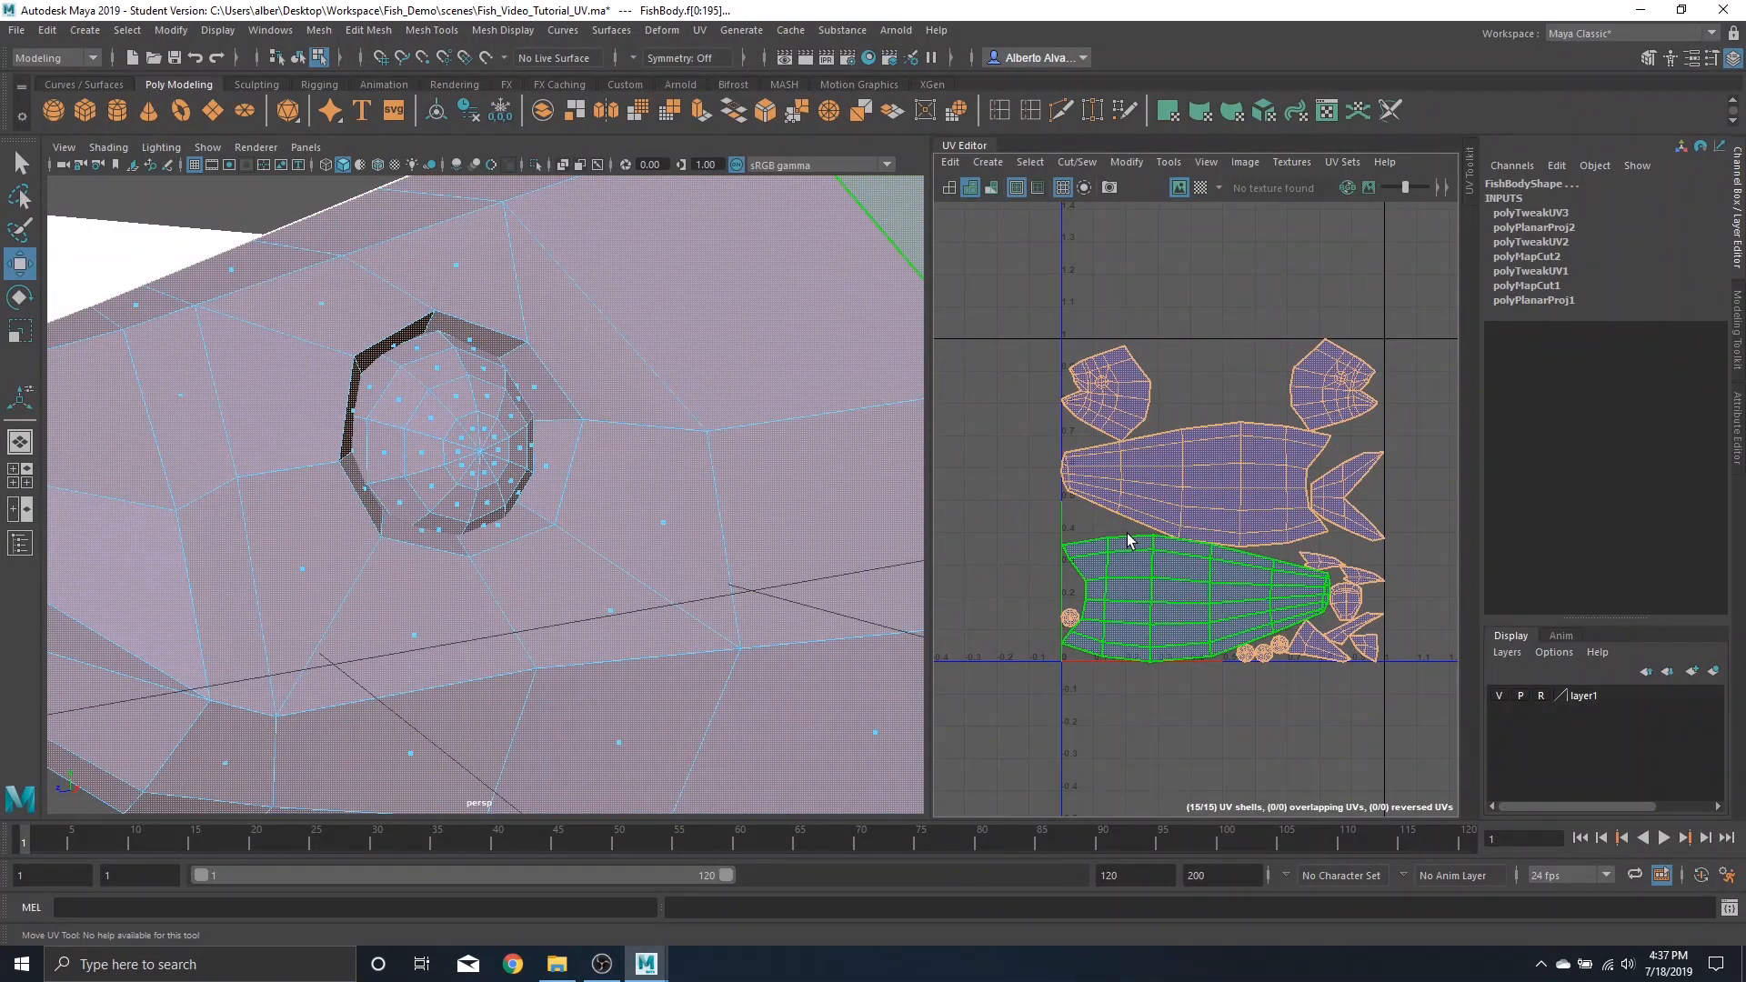
{"action": "left_click", "coordinate": [1207, 544]}
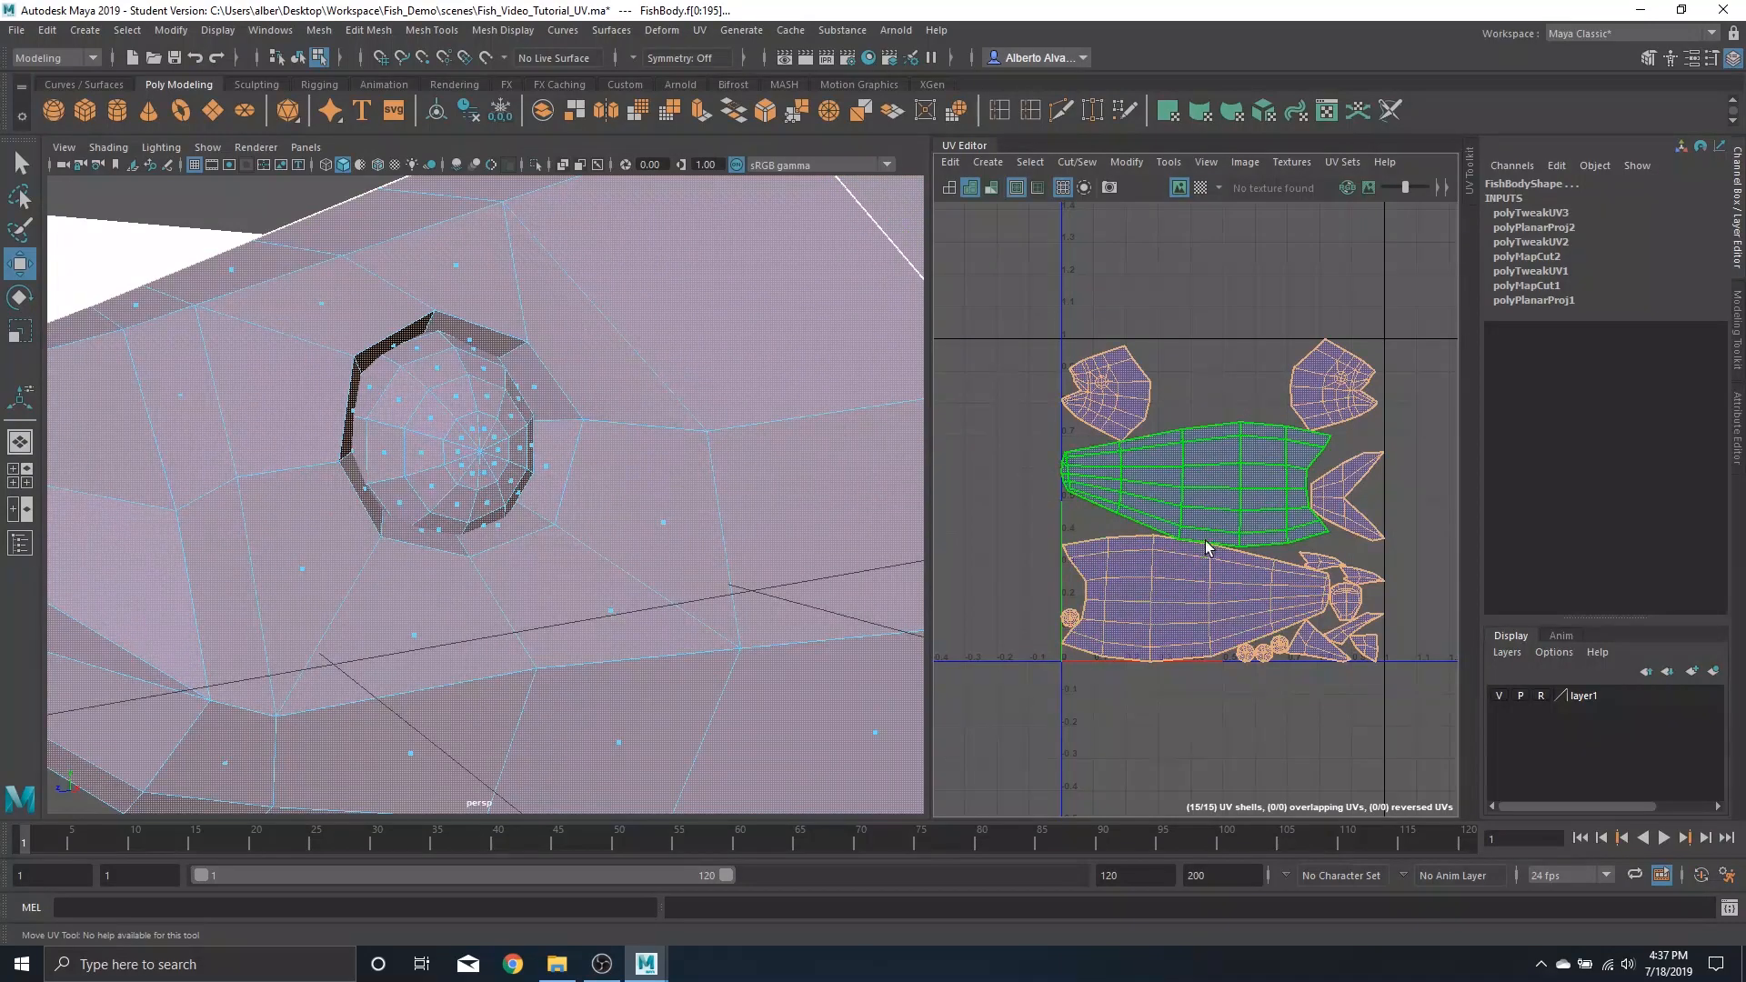
{"action": "key", "text": "w"}
{"action": "left_click_drag", "start_coordinate": [1066, 319], "coordinate": [1442, 750]}
{"action": "key", "text": "r"}
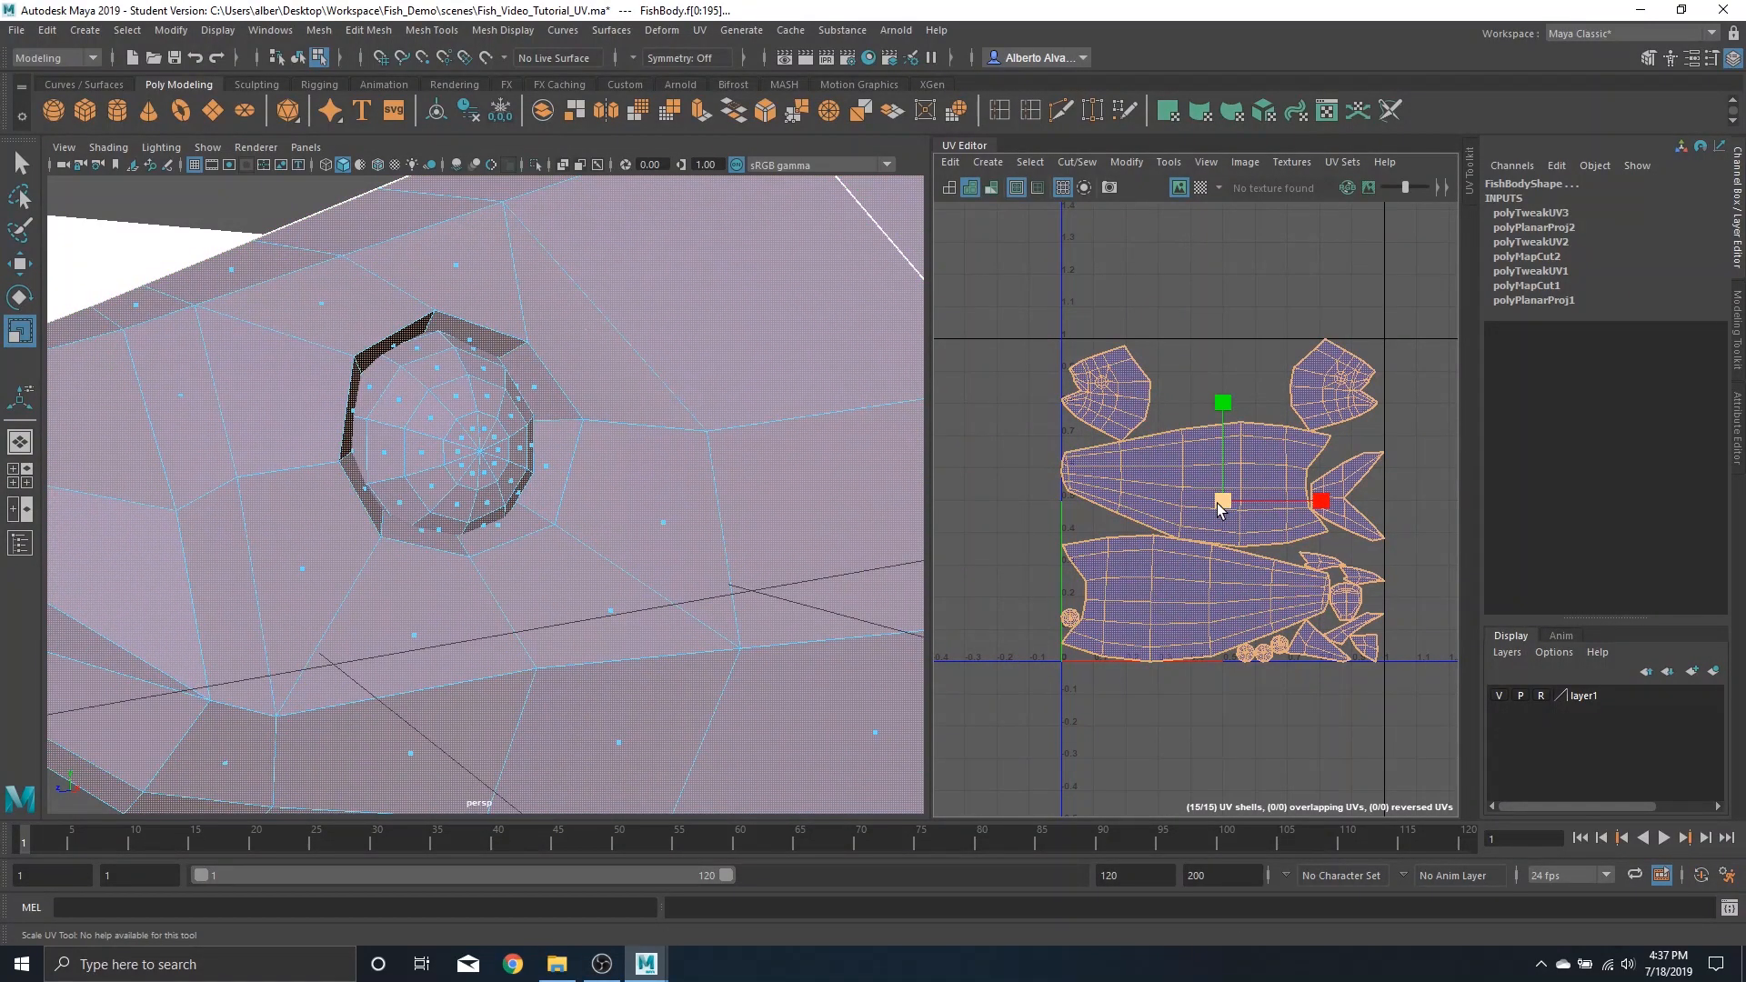
{"action": "left_click_drag", "start_coordinate": [1222, 501], "coordinate": [1215, 508]}
{"action": "scroll", "coordinate": [1176, 650], "scroll_direction": "up", "scroll_amount": 2}
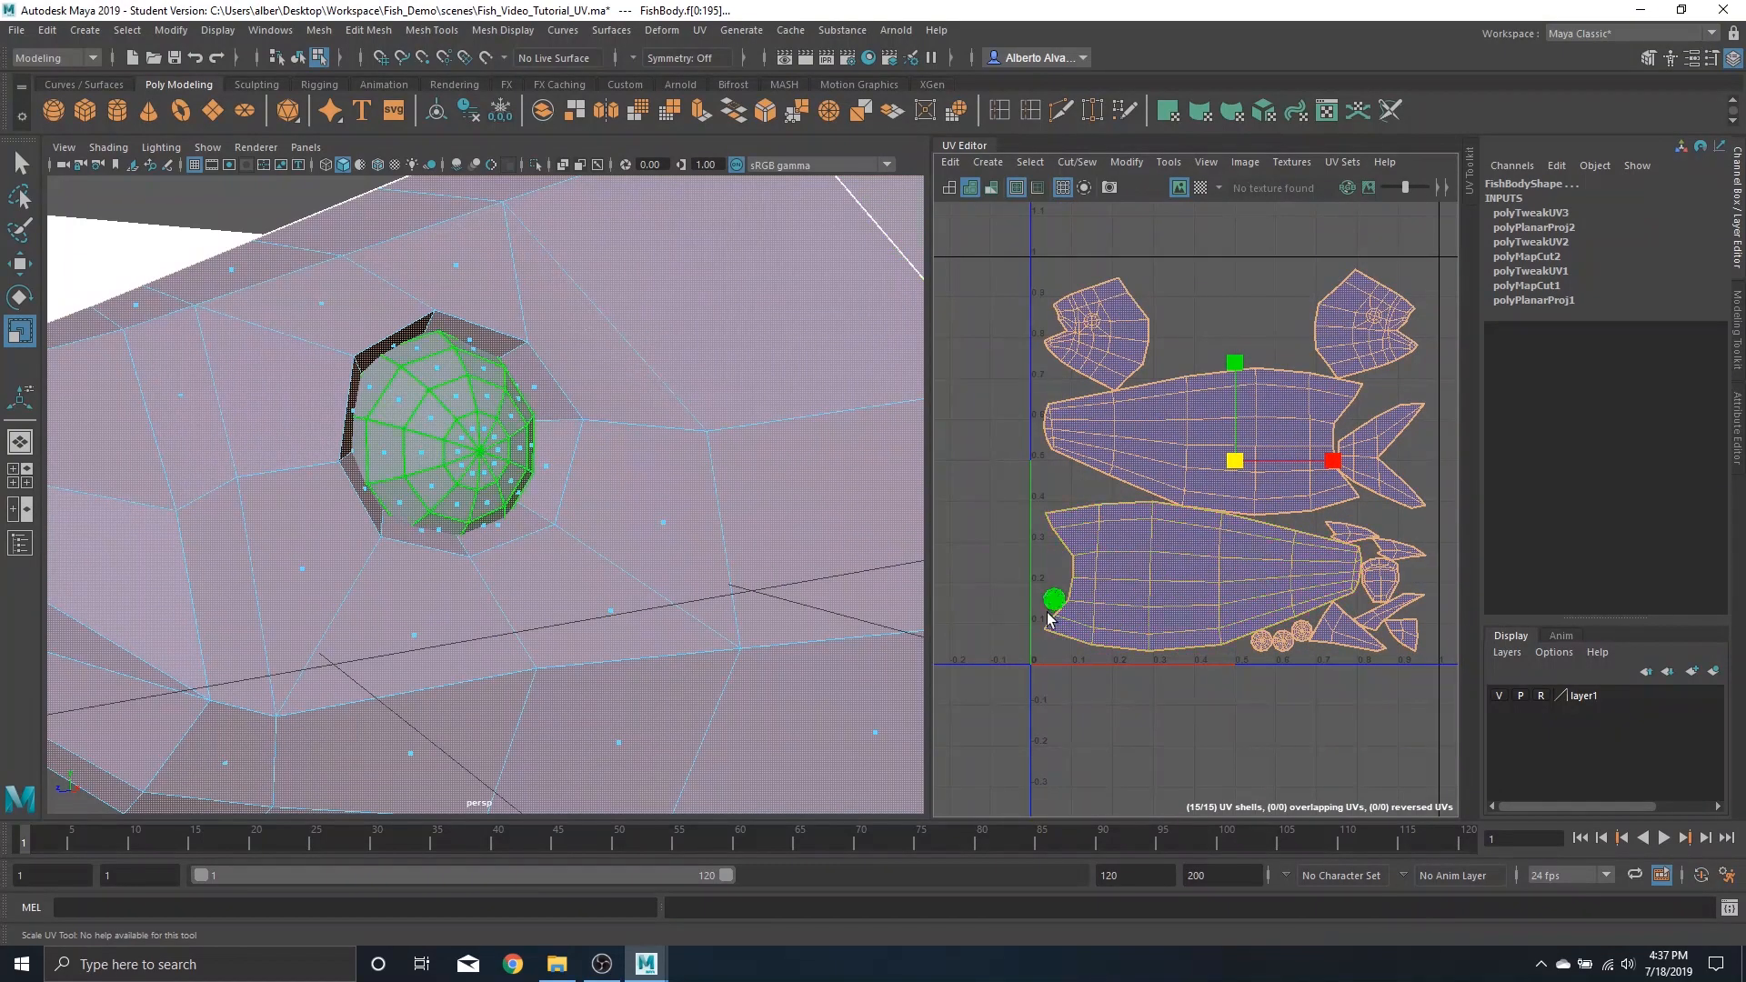
Move the right eye's shell to the tile's left edge, stacked with the other eye shell
{"action": "left_click", "coordinate": [1056, 604]}
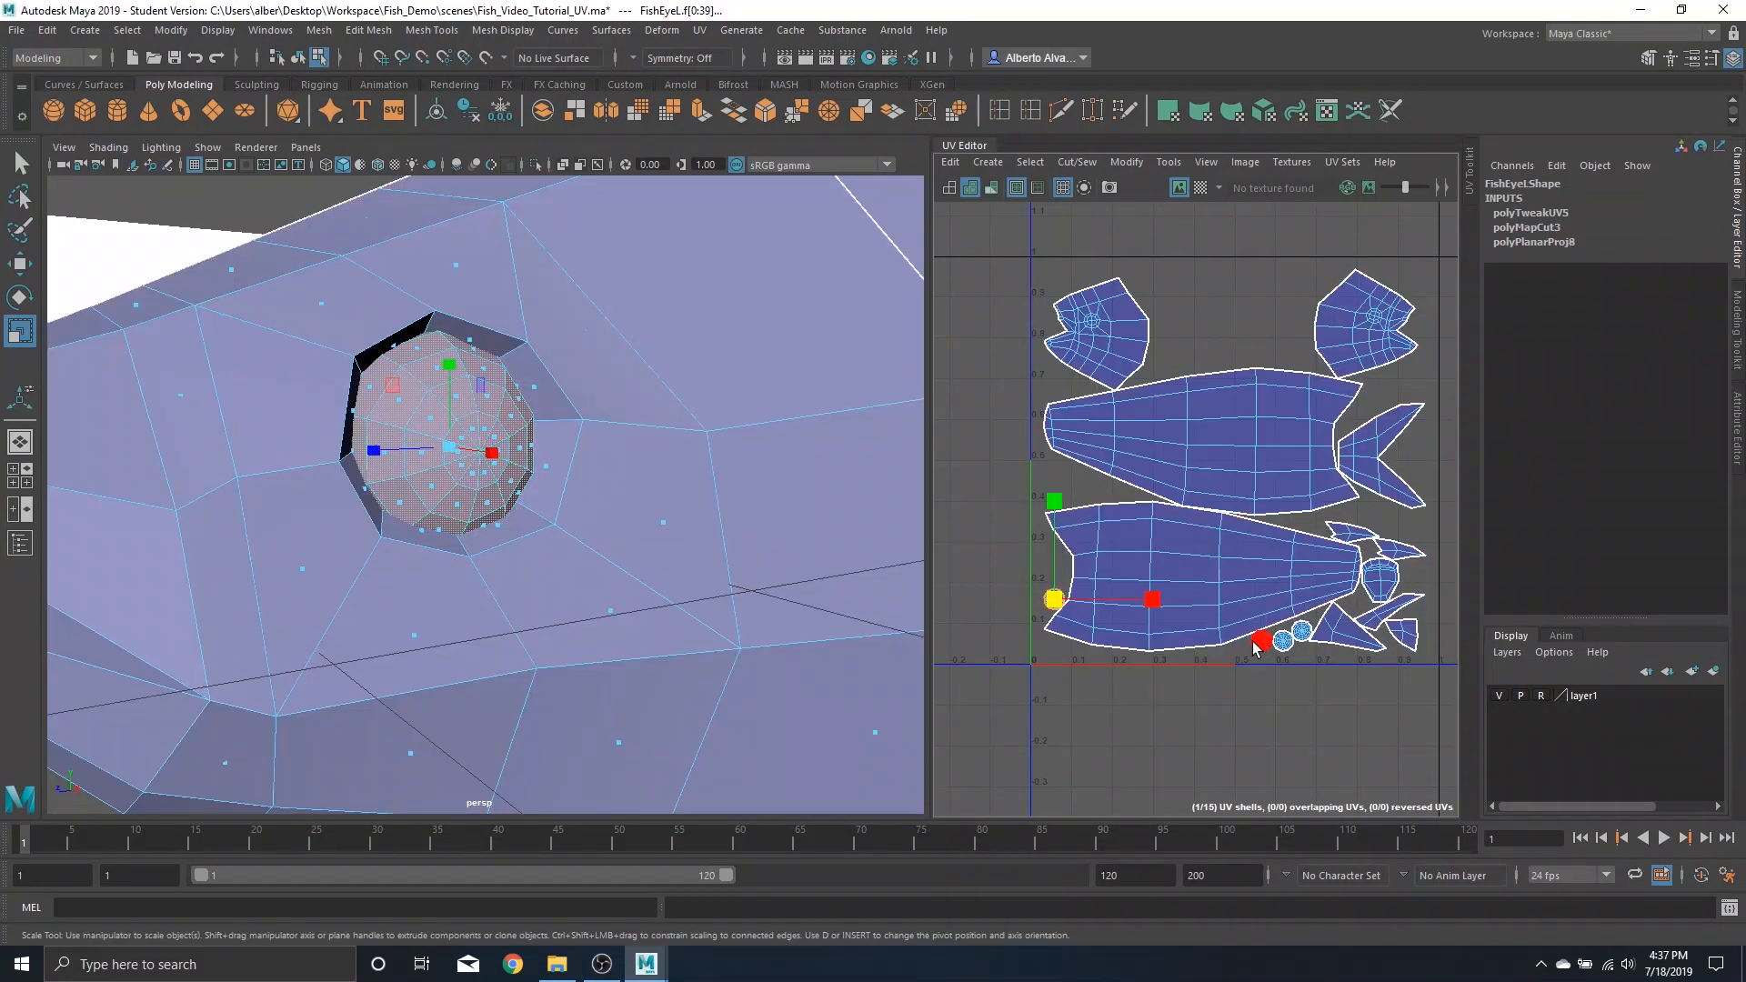
{"action": "left_click_drag", "start_coordinate": [196, 417], "coordinate": [343, 418], "text": "alt"}
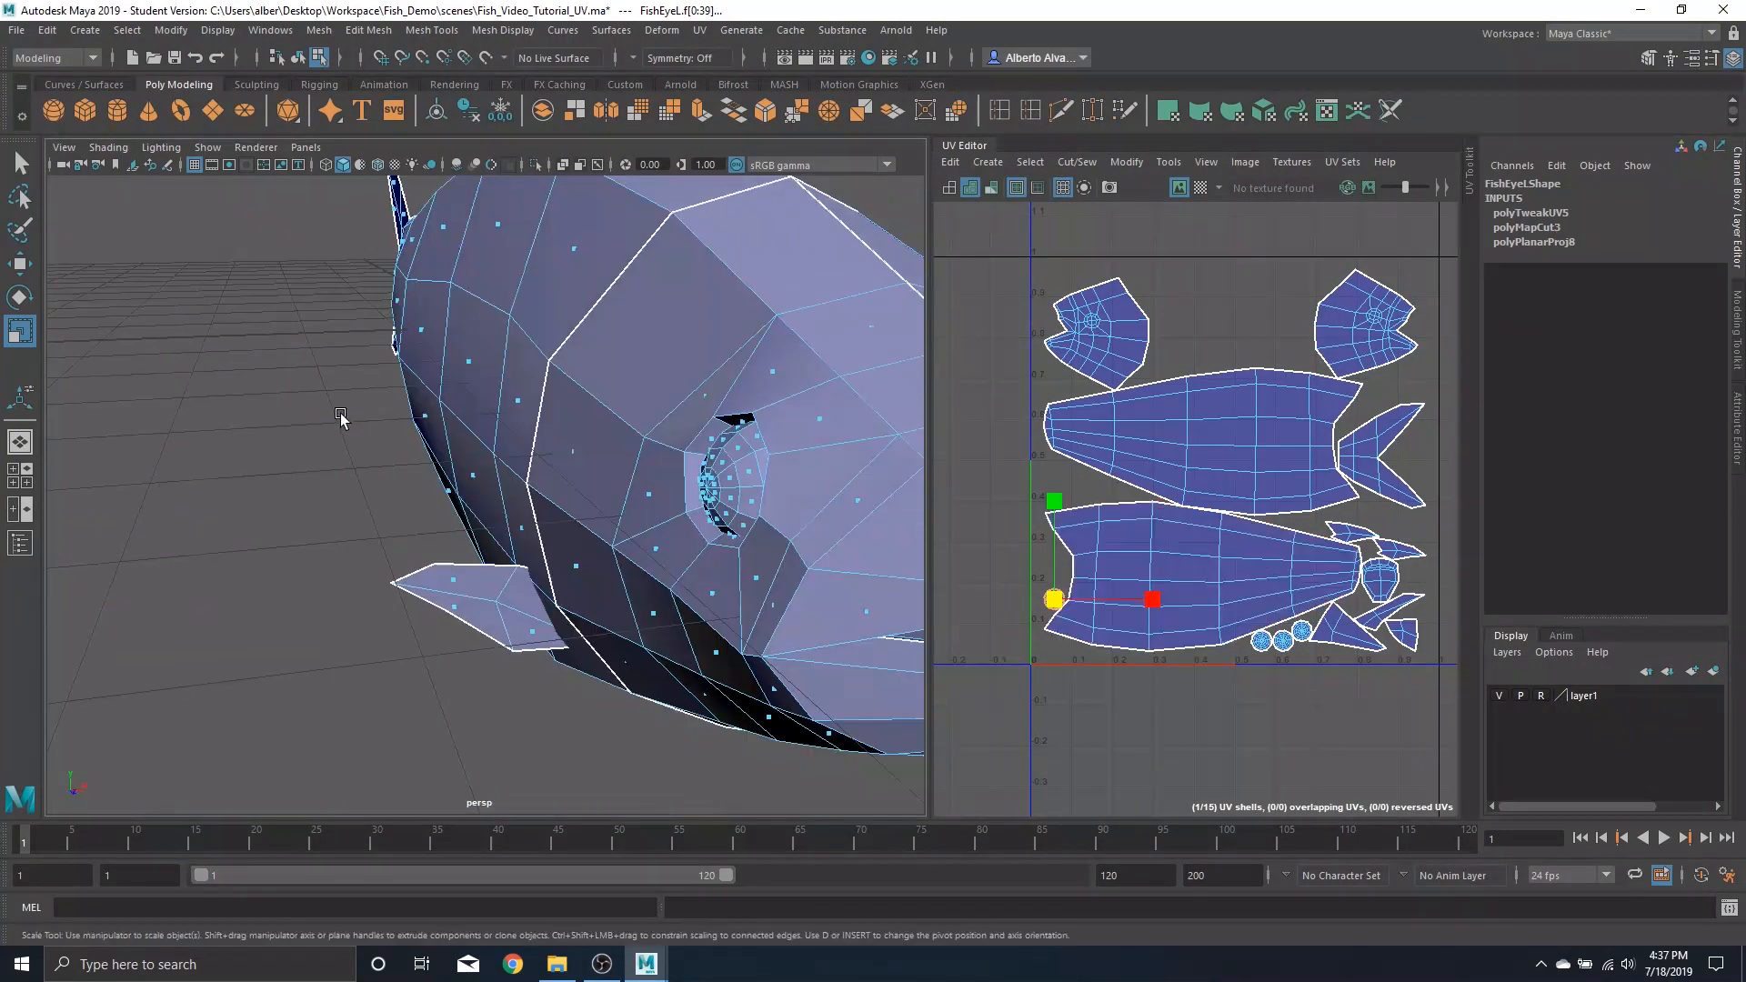
{"action": "left_click", "coordinate": [1262, 642]}
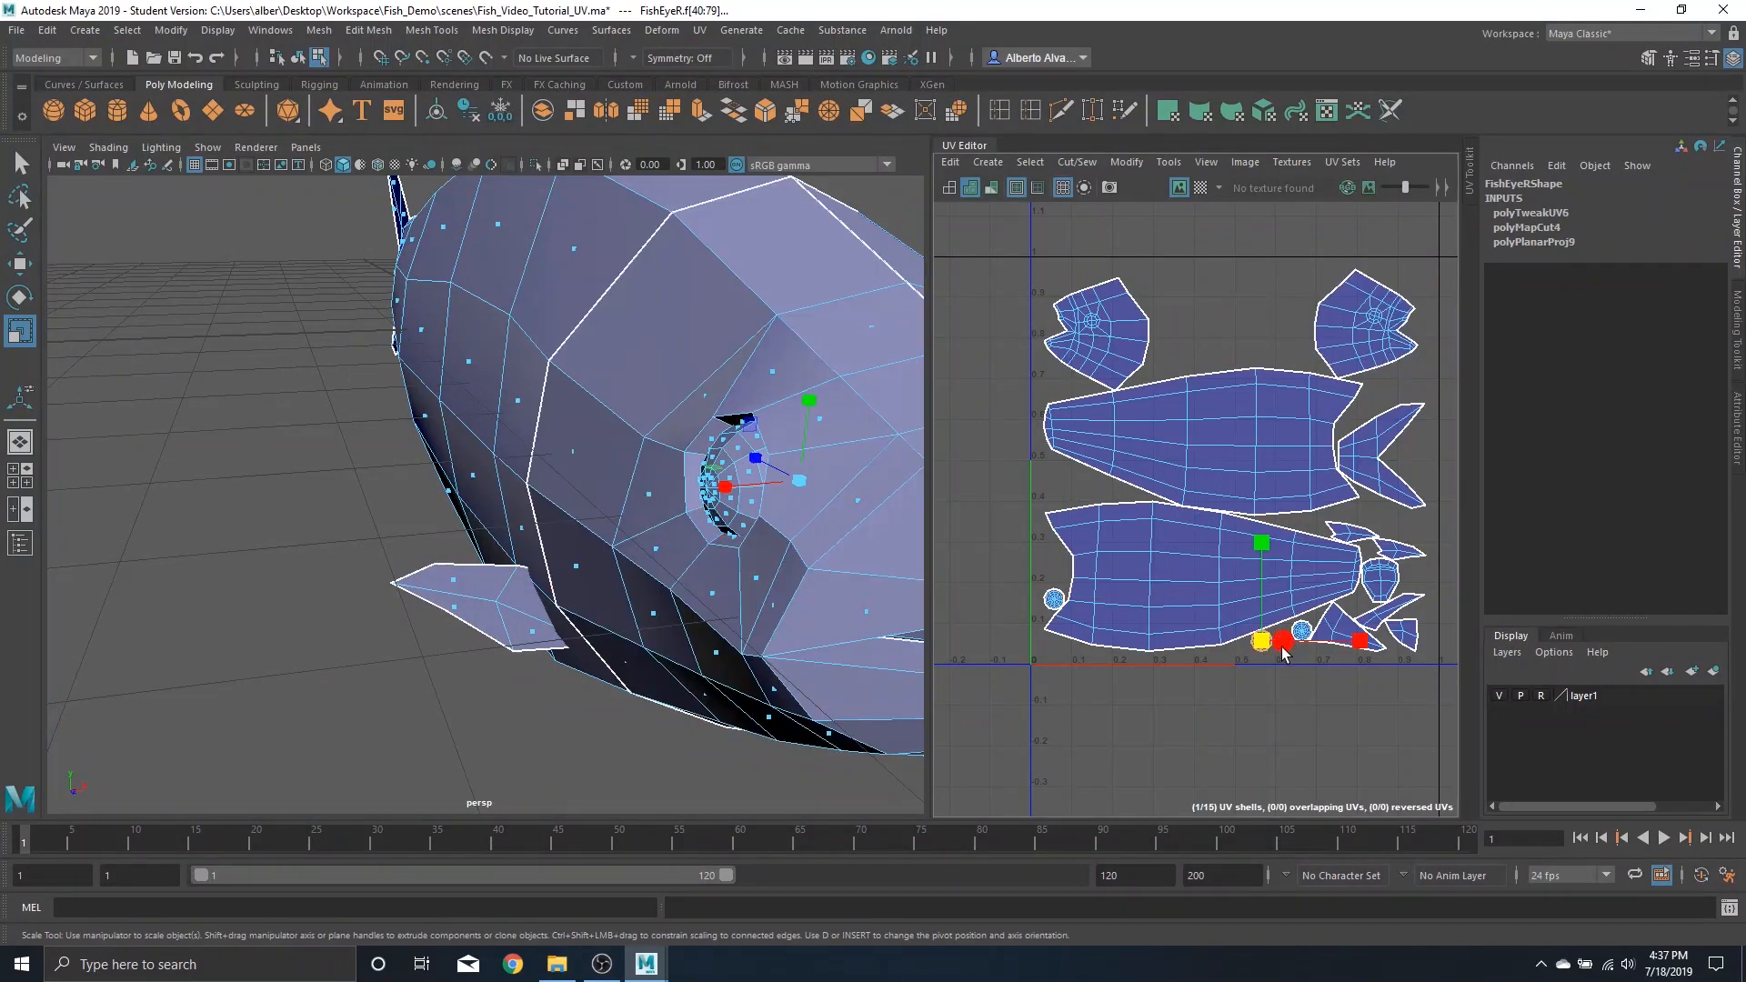
{"action": "left_click", "coordinate": [1303, 633]}
{"action": "key", "text": "w"}
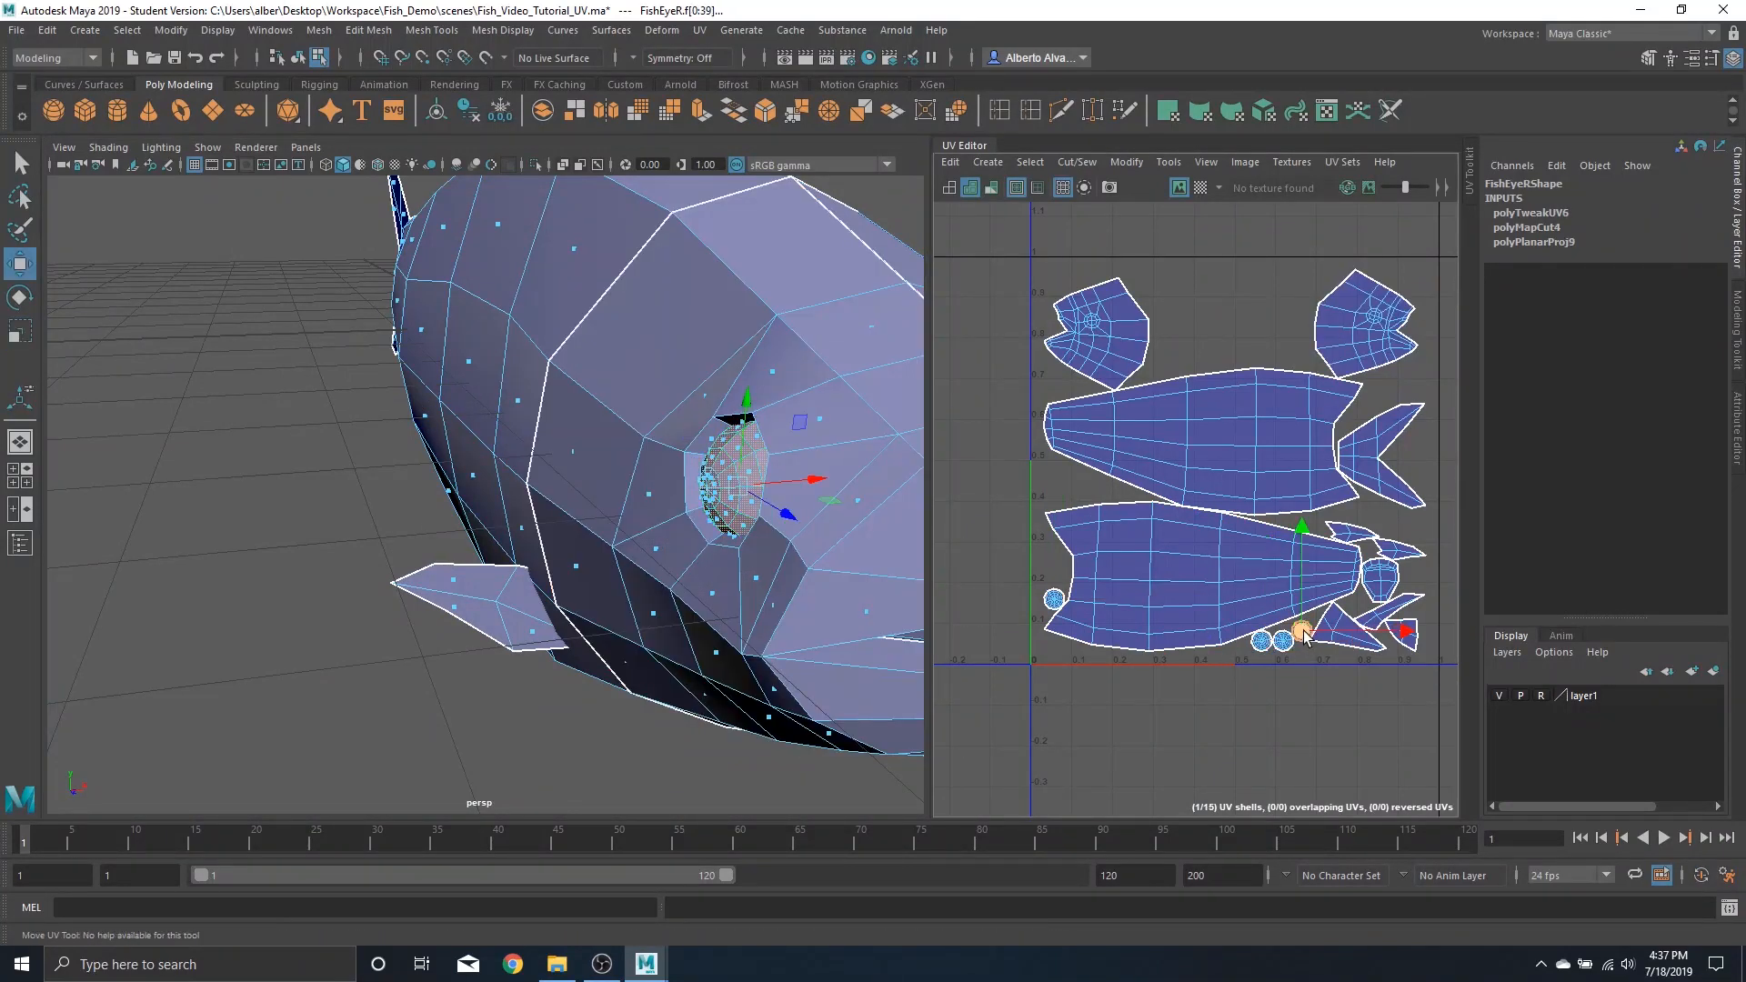
{"action": "left_click_drag", "start_coordinate": [1303, 632], "coordinate": [1060, 574]}
Move the right head shell left next to the other head shell
{"action": "scroll", "coordinate": [1226, 543], "scroll_direction": "down", "scroll_amount": 2}
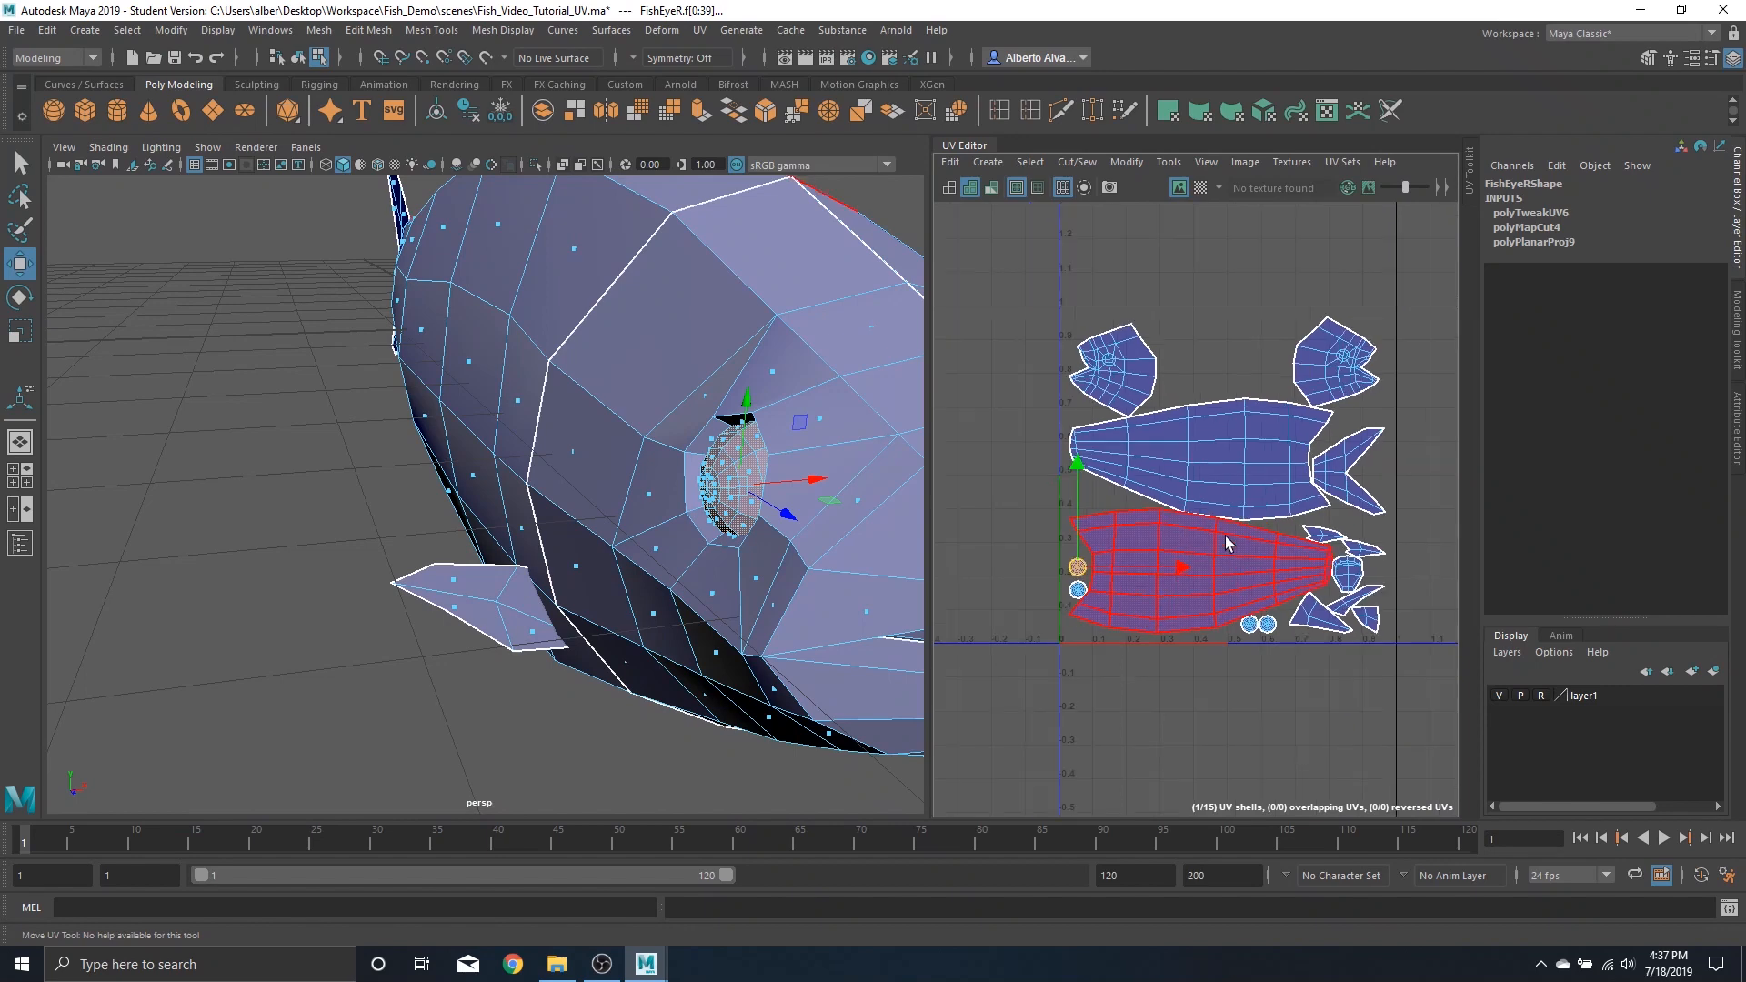
{"action": "scroll", "coordinate": [1300, 534], "scroll_direction": "up", "scroll_amount": 5}
{"action": "scroll", "coordinate": [1175, 504], "scroll_direction": "down", "scroll_amount": 2}
{"action": "middle_click_drag", "start_coordinate": [1123, 494], "coordinate": [1183, 491], "text": "alt"}
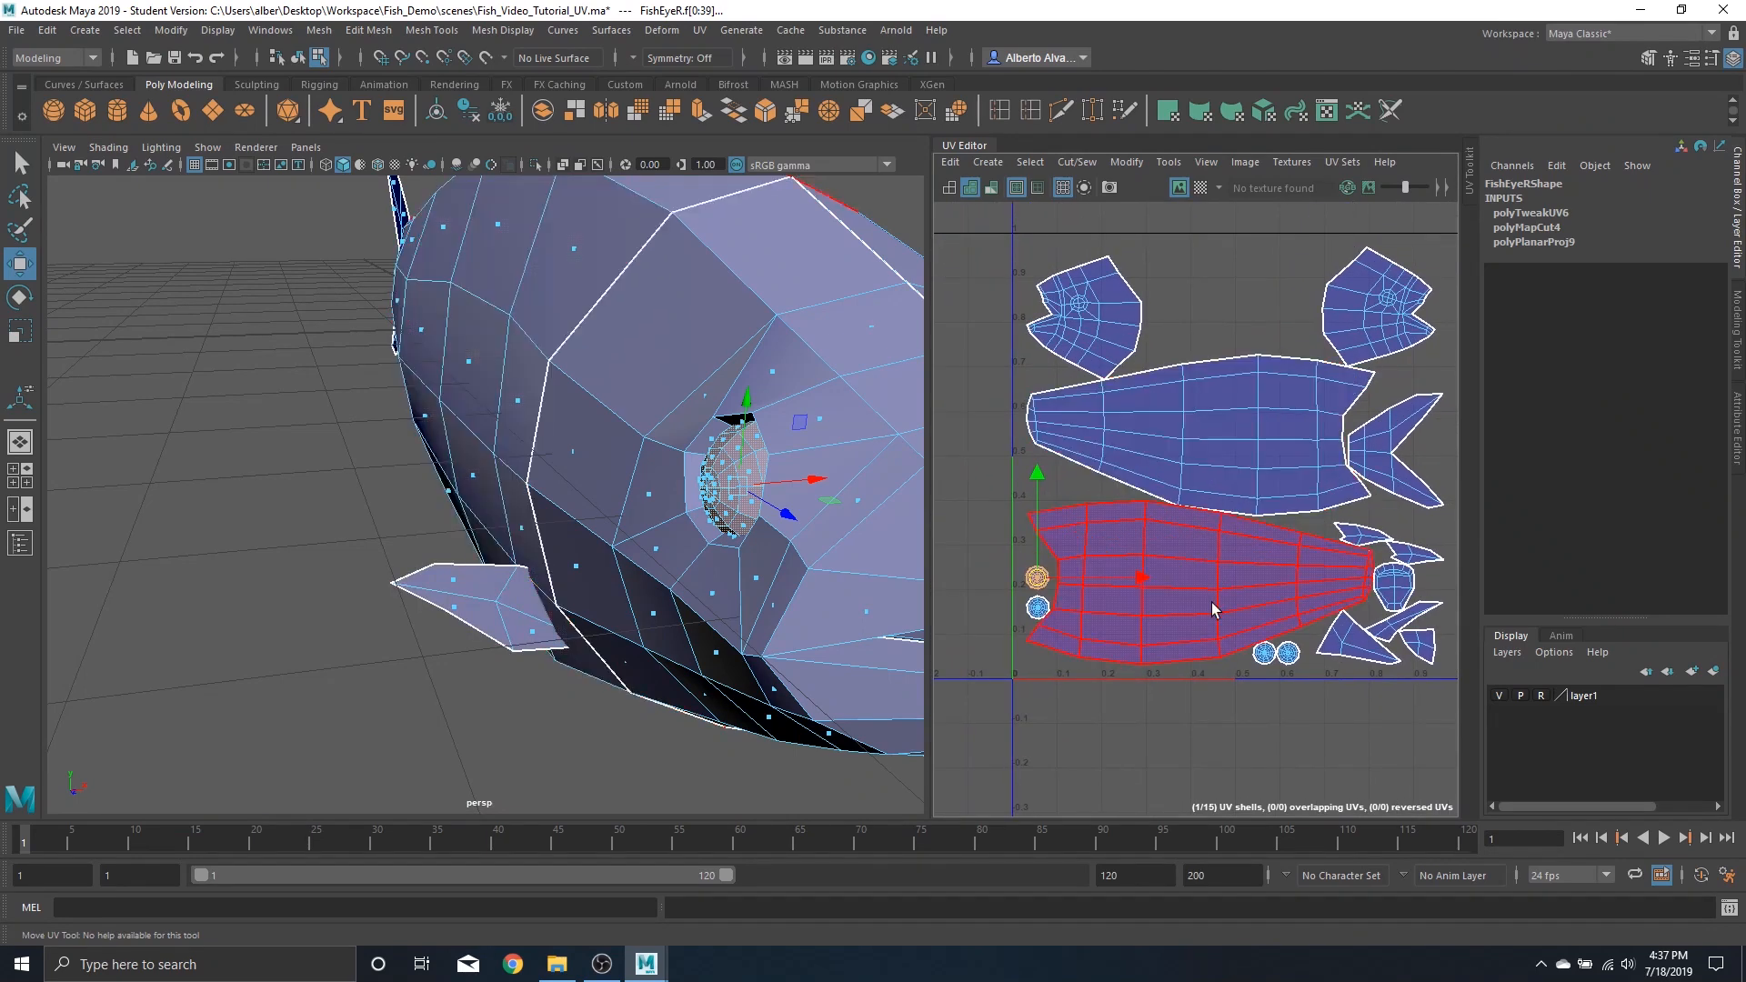
{"action": "left_click", "coordinate": [1159, 553]}
{"action": "left_click", "coordinate": [1190, 431]}
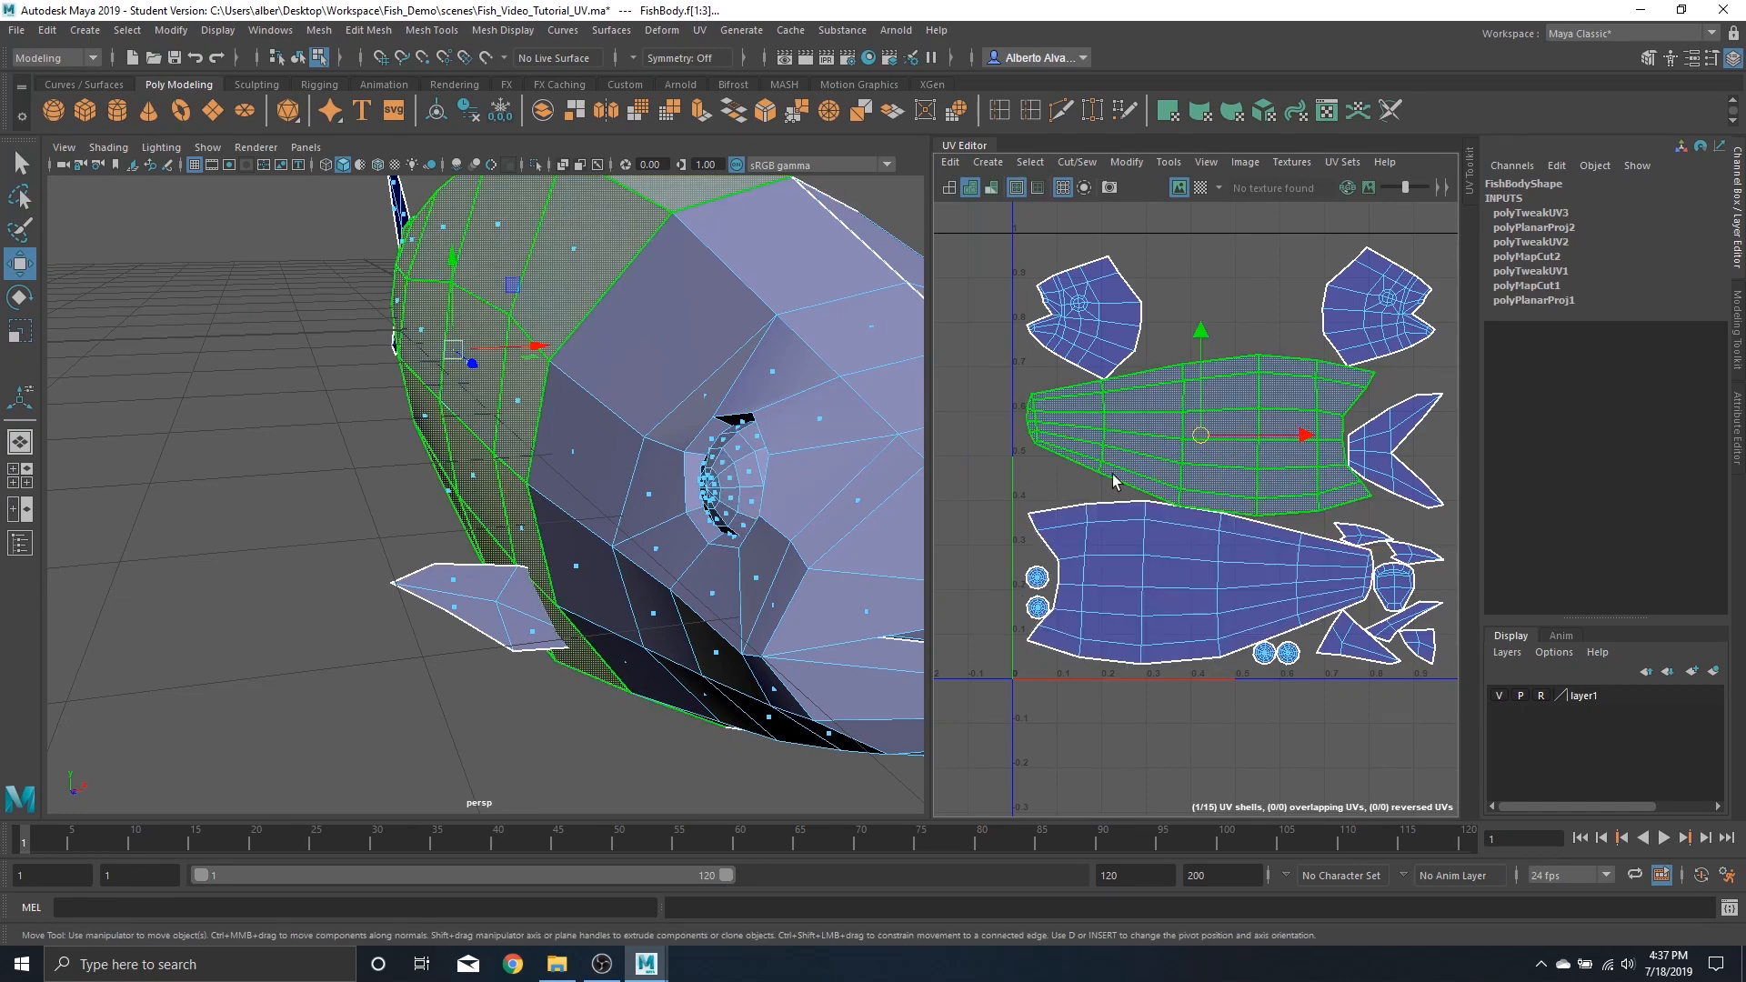
{"action": "scroll", "coordinate": [1116, 529], "scroll_direction": "down", "scroll_amount": 2}
{"action": "left_click_drag", "start_coordinate": [864, 414], "coordinate": [608, 336], "text": "alt"}
{"action": "scroll", "coordinate": [771, 400], "scroll_direction": "down", "scroll_amount": 5}
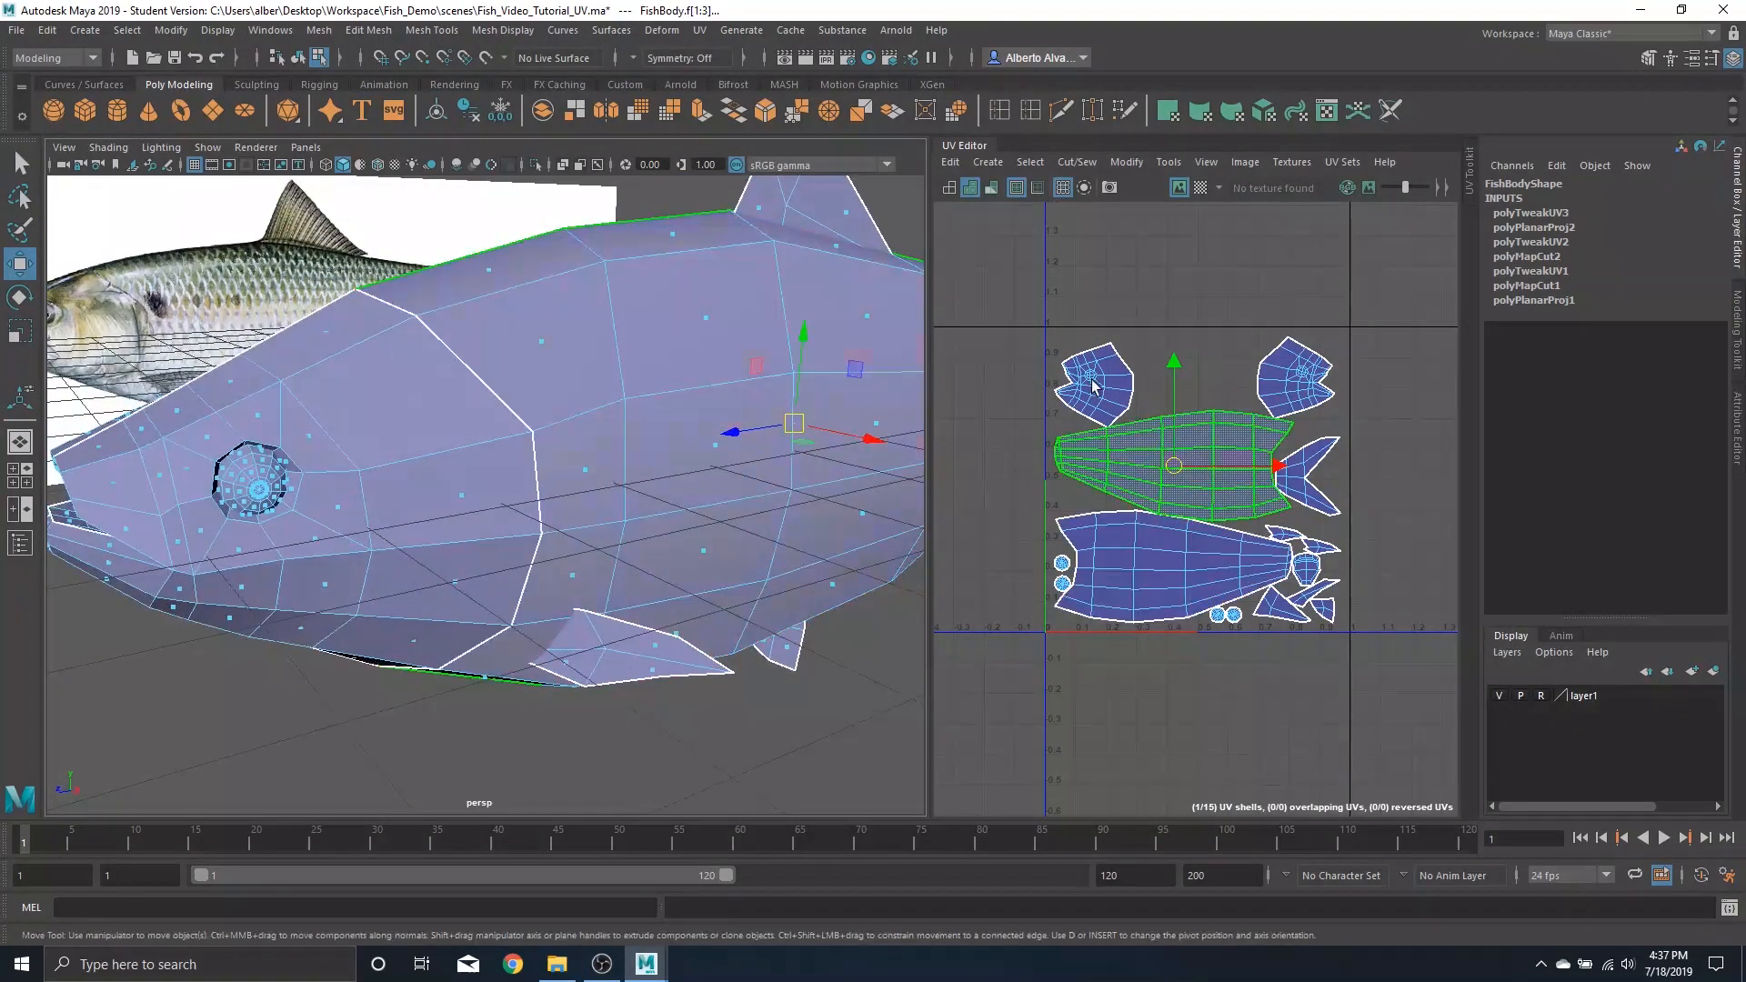
{"action": "left_click", "coordinate": [1094, 384]}
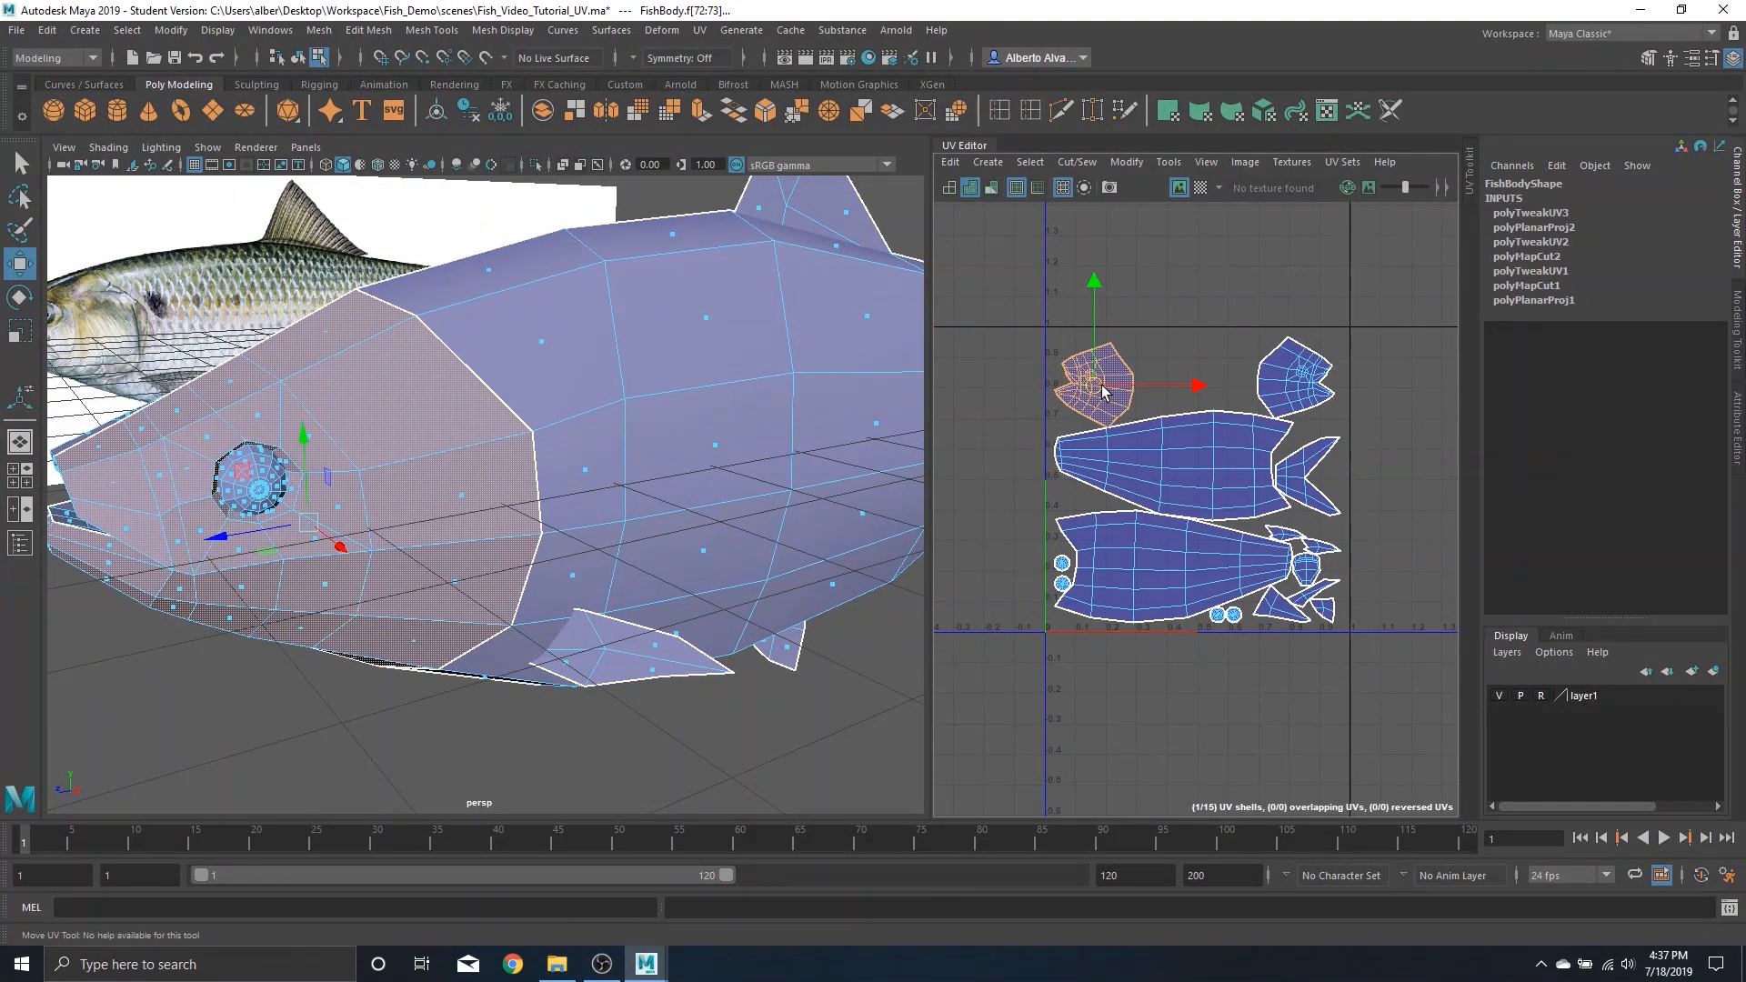
{"action": "left_click", "coordinate": [1300, 382]}
{"action": "left_click_drag", "start_coordinate": [1303, 382], "coordinate": [1173, 378]}
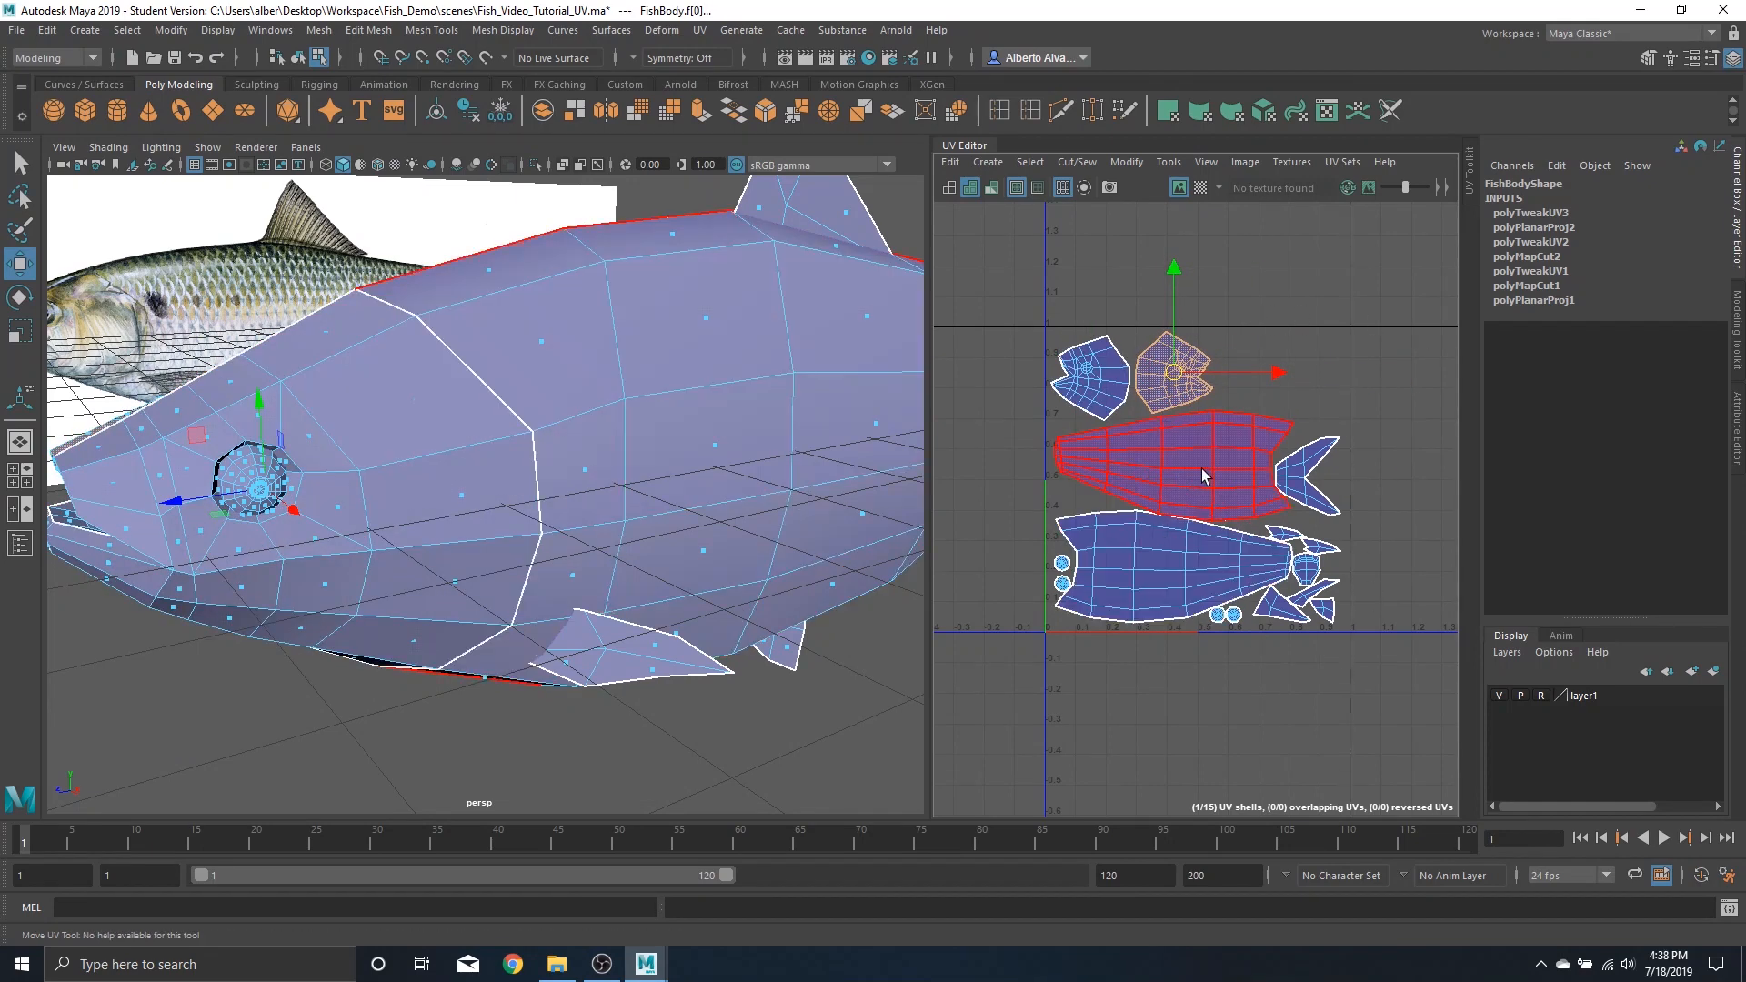
Move the back fin shell up into the top row beside the head shells
{"action": "scroll", "coordinate": [1200, 467], "scroll_direction": "up", "scroll_amount": 2}
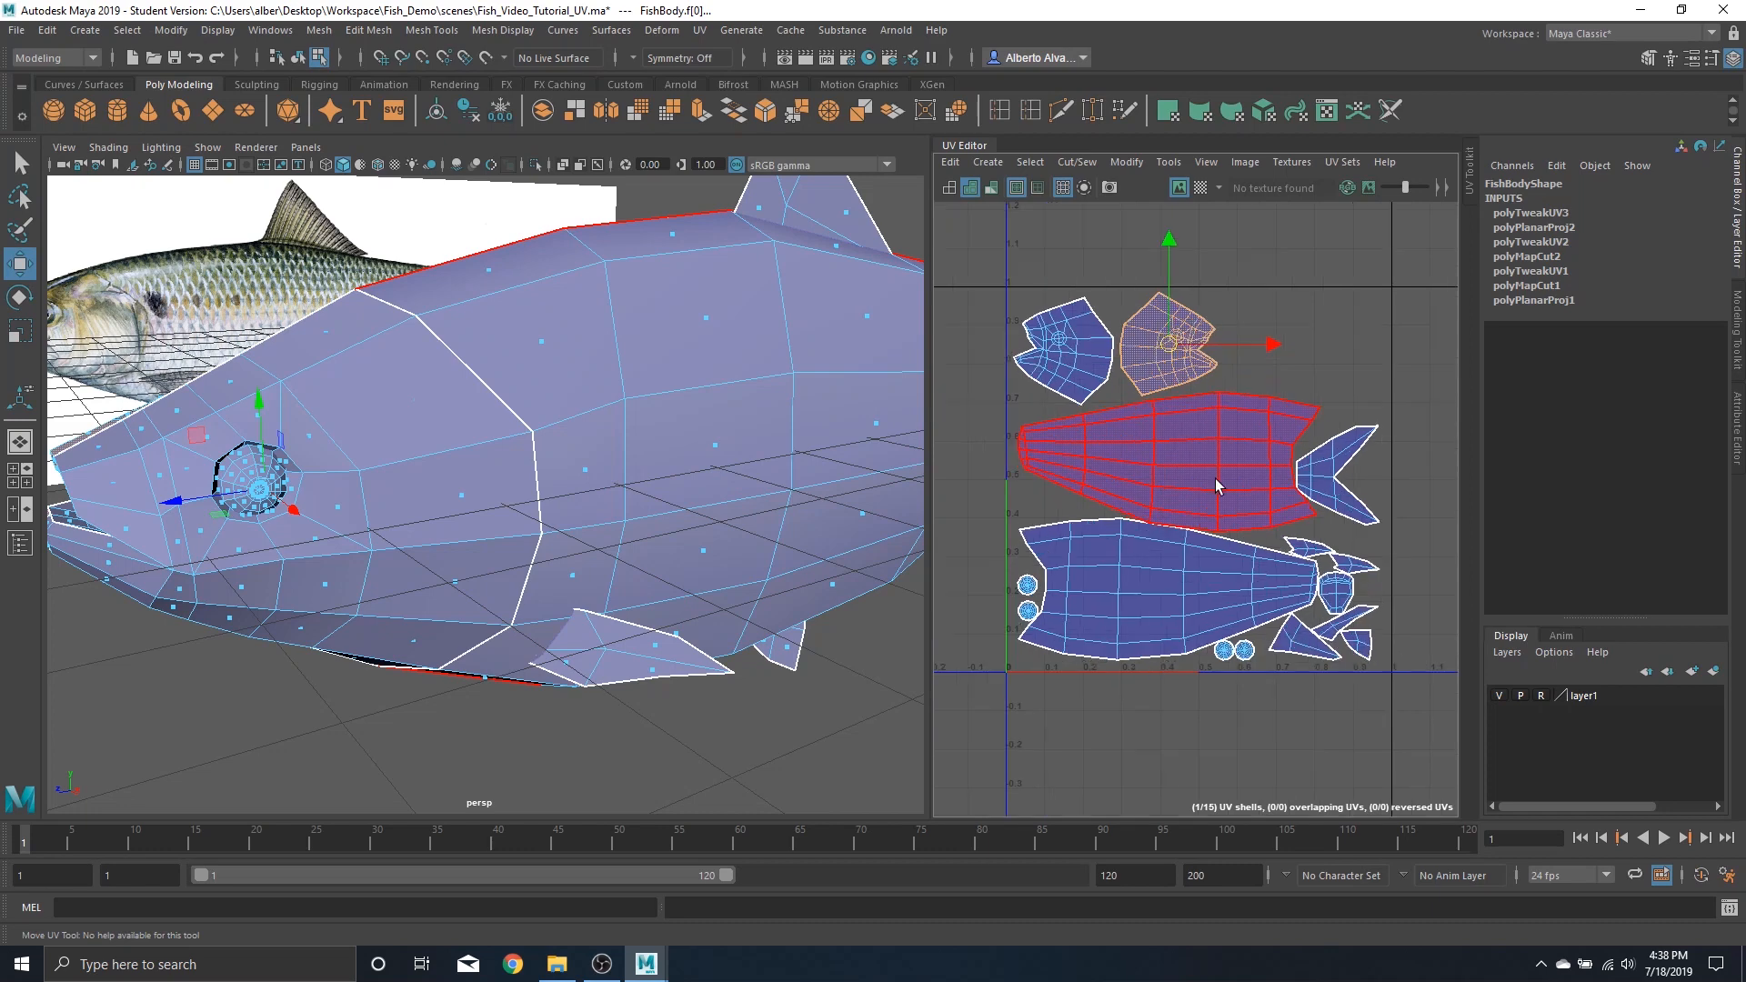
{"action": "left_click", "coordinate": [1339, 473]}
{"action": "left_click_drag", "start_coordinate": [1341, 464], "coordinate": [1287, 350]}
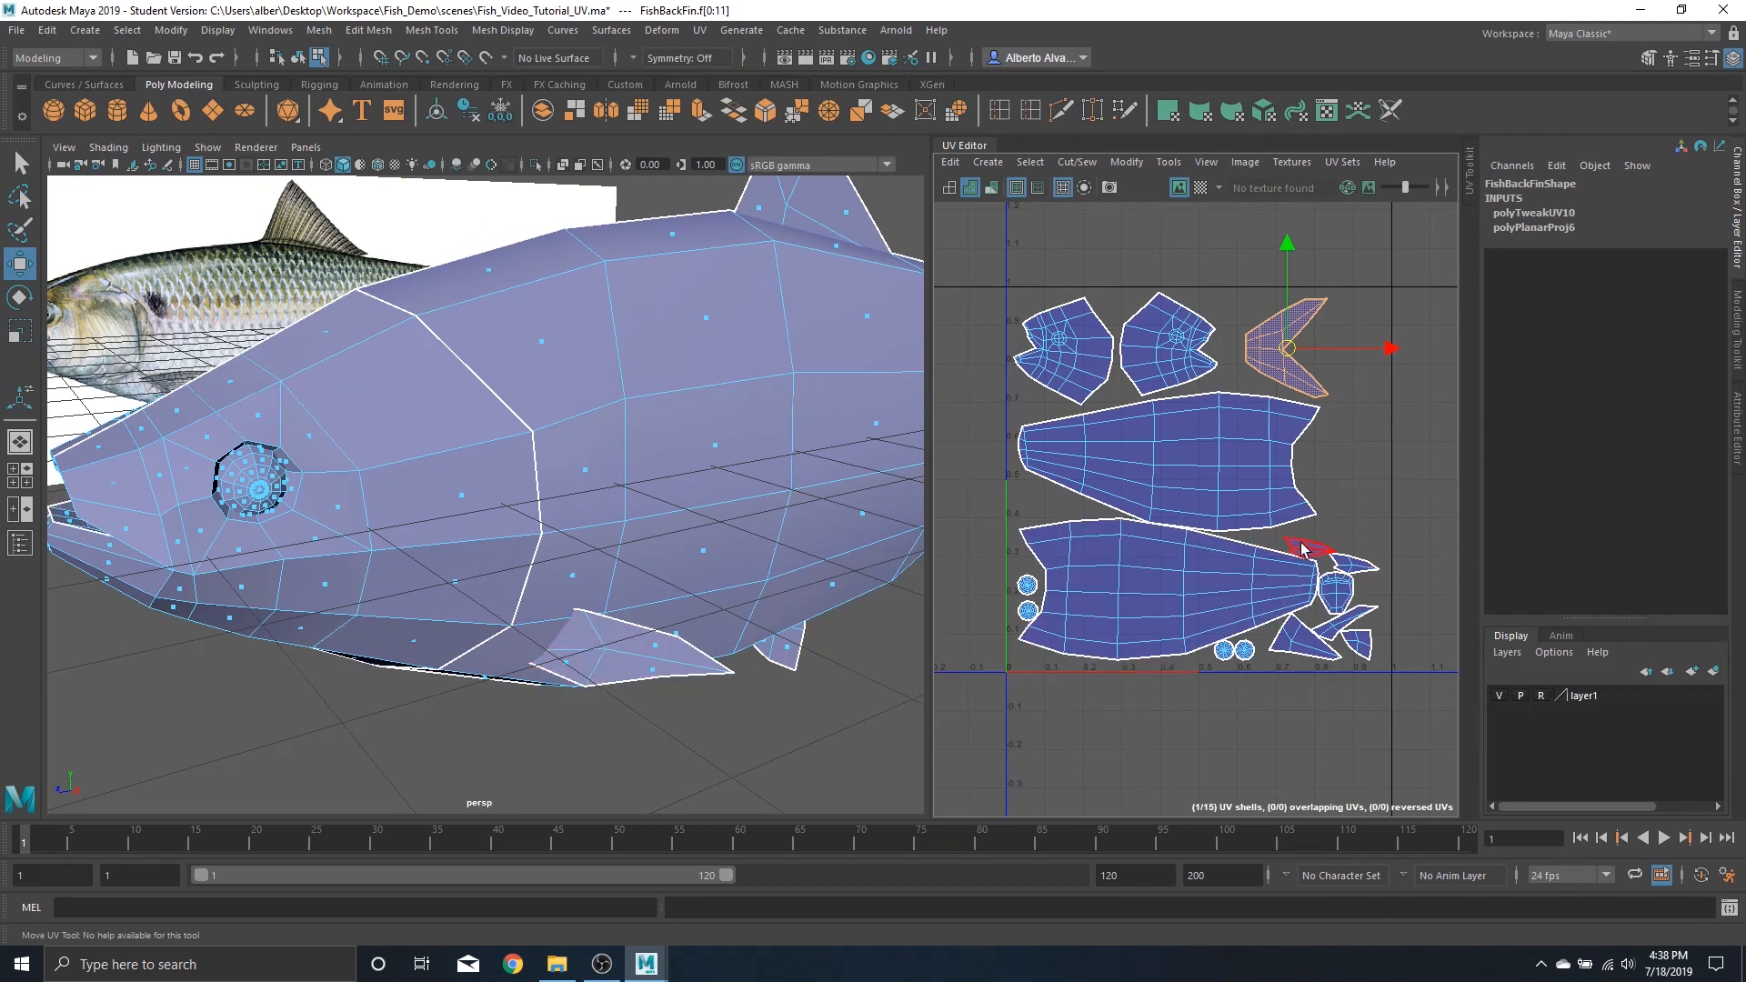
Move the small fin shell up into the top row between the head and back fin shells
{"action": "left_click", "coordinate": [1337, 595]}
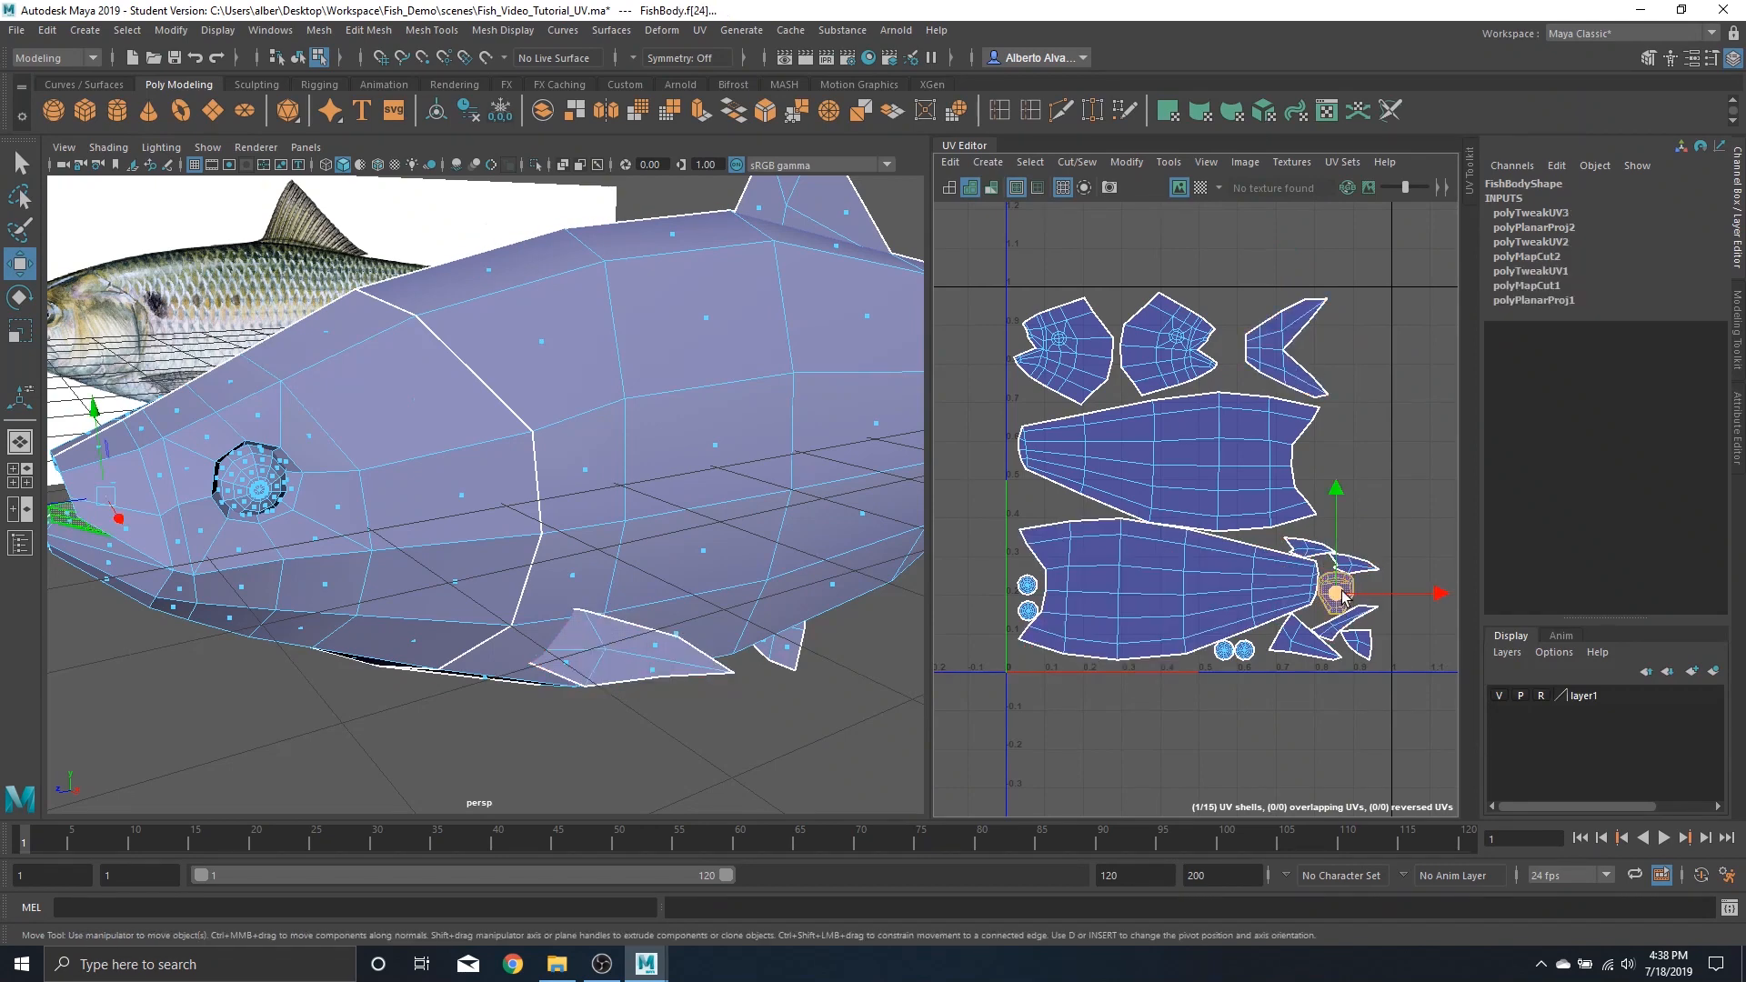
{"action": "left_click_drag", "start_coordinate": [1337, 596], "coordinate": [1252, 351]}
{"action": "left_click", "coordinate": [1321, 342]}
{"action": "left_click", "coordinate": [1236, 362]}
Move the right side fin shell up beside the upper body shell
{"action": "left_click", "coordinate": [1355, 559]}
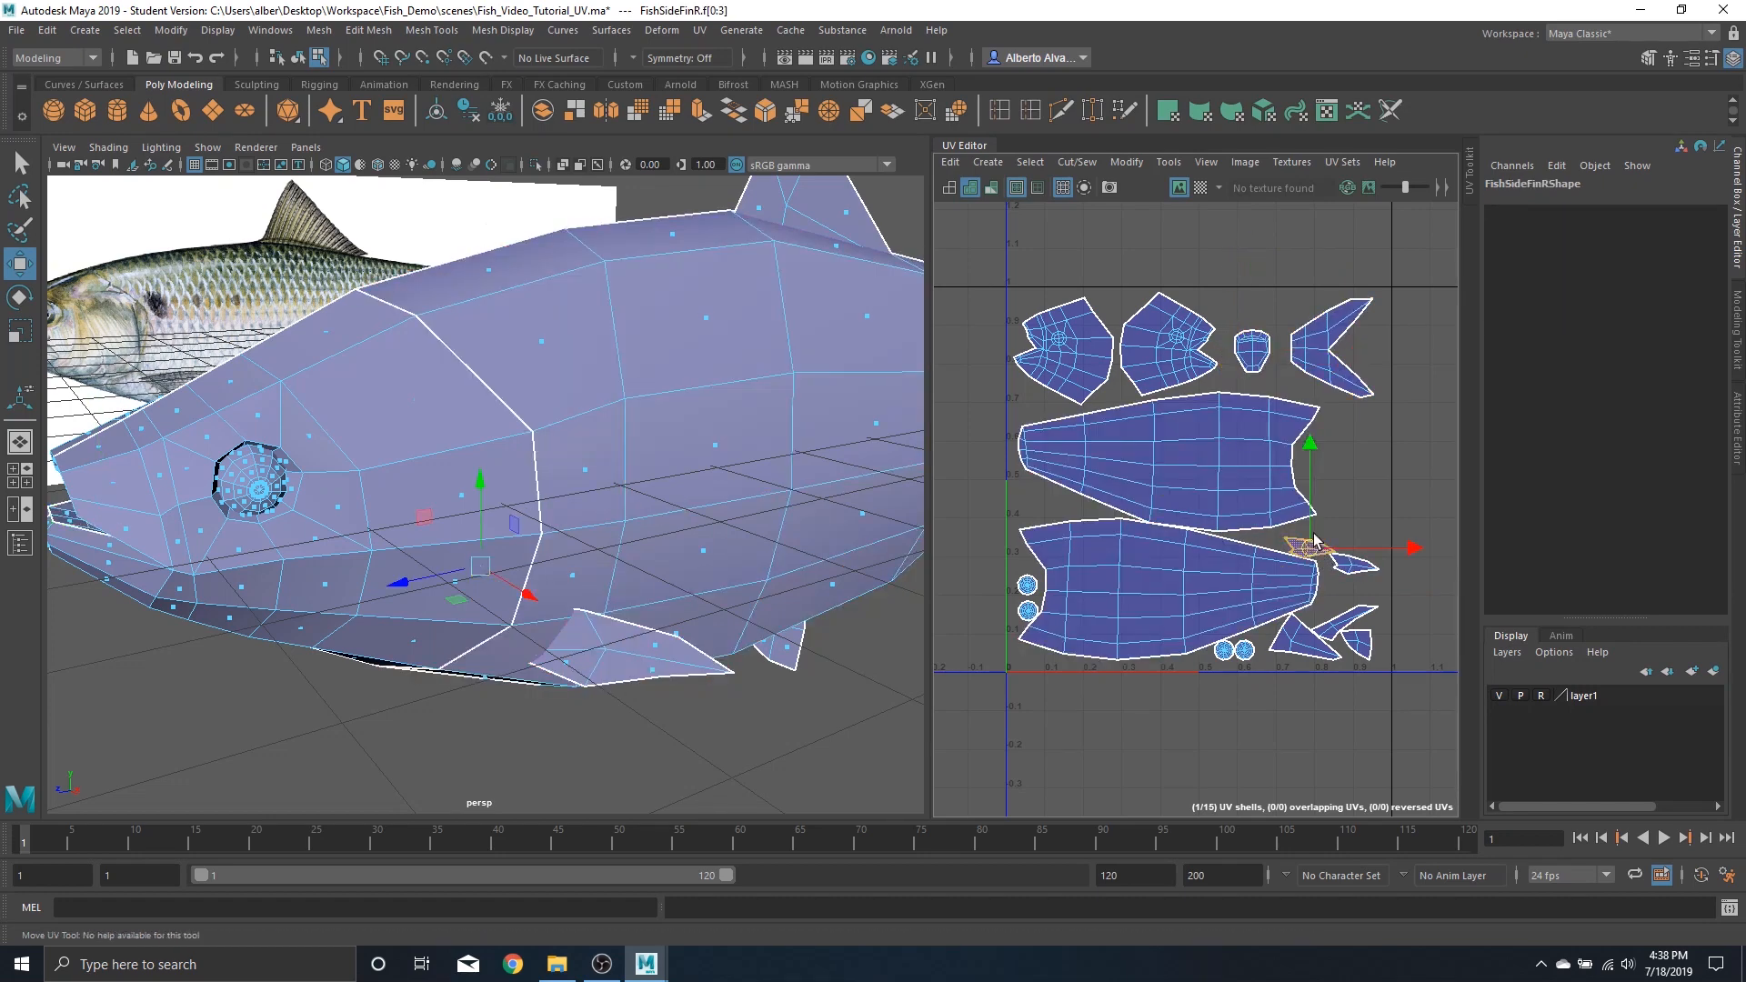
{"action": "left_click_drag", "start_coordinate": [1355, 559], "coordinate": [1347, 433]}
Move the left side fin and anal fin shells up into the column beside the upper body shell
{"action": "left_click", "coordinate": [1355, 564]}
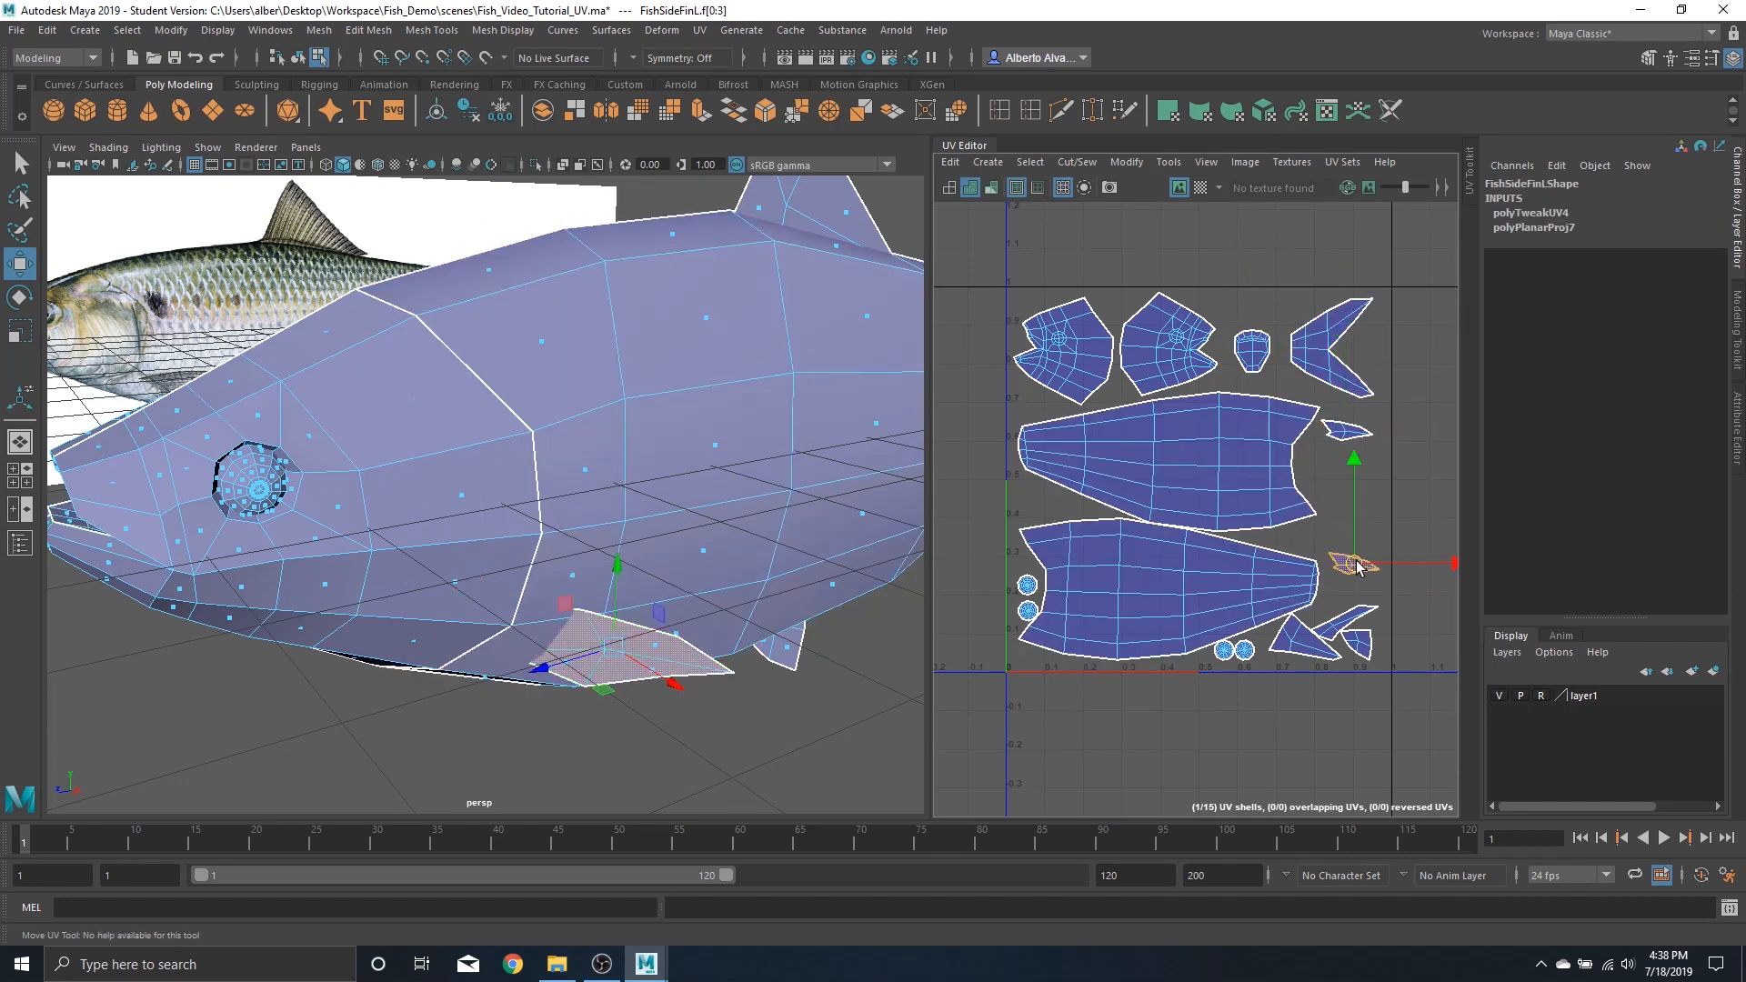
{"action": "left_click_drag", "start_coordinate": [1355, 564], "coordinate": [1352, 465]}
{"action": "left_click", "coordinate": [1353, 628]}
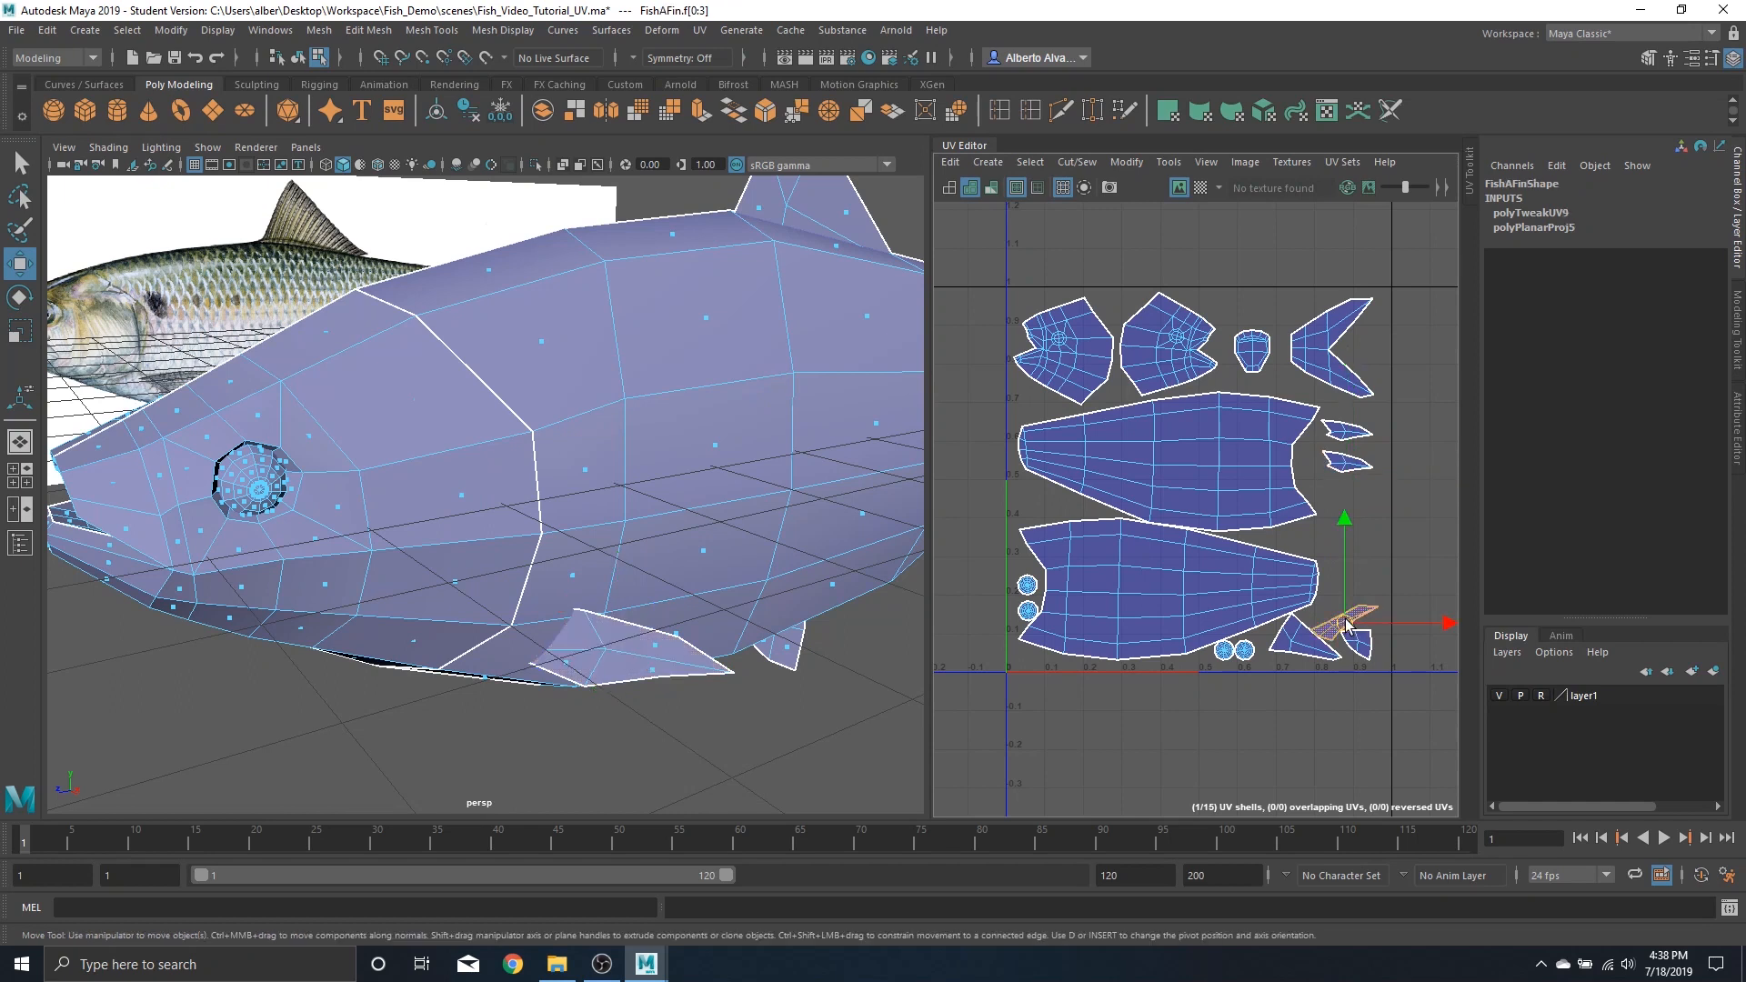
{"action": "left_click_drag", "start_coordinate": [1347, 625], "coordinate": [1352, 525]}
Move the bottom fin shell up and shift the dorsal fin shell right into the lower corner of the tile
{"action": "left_click", "coordinate": [1356, 644]}
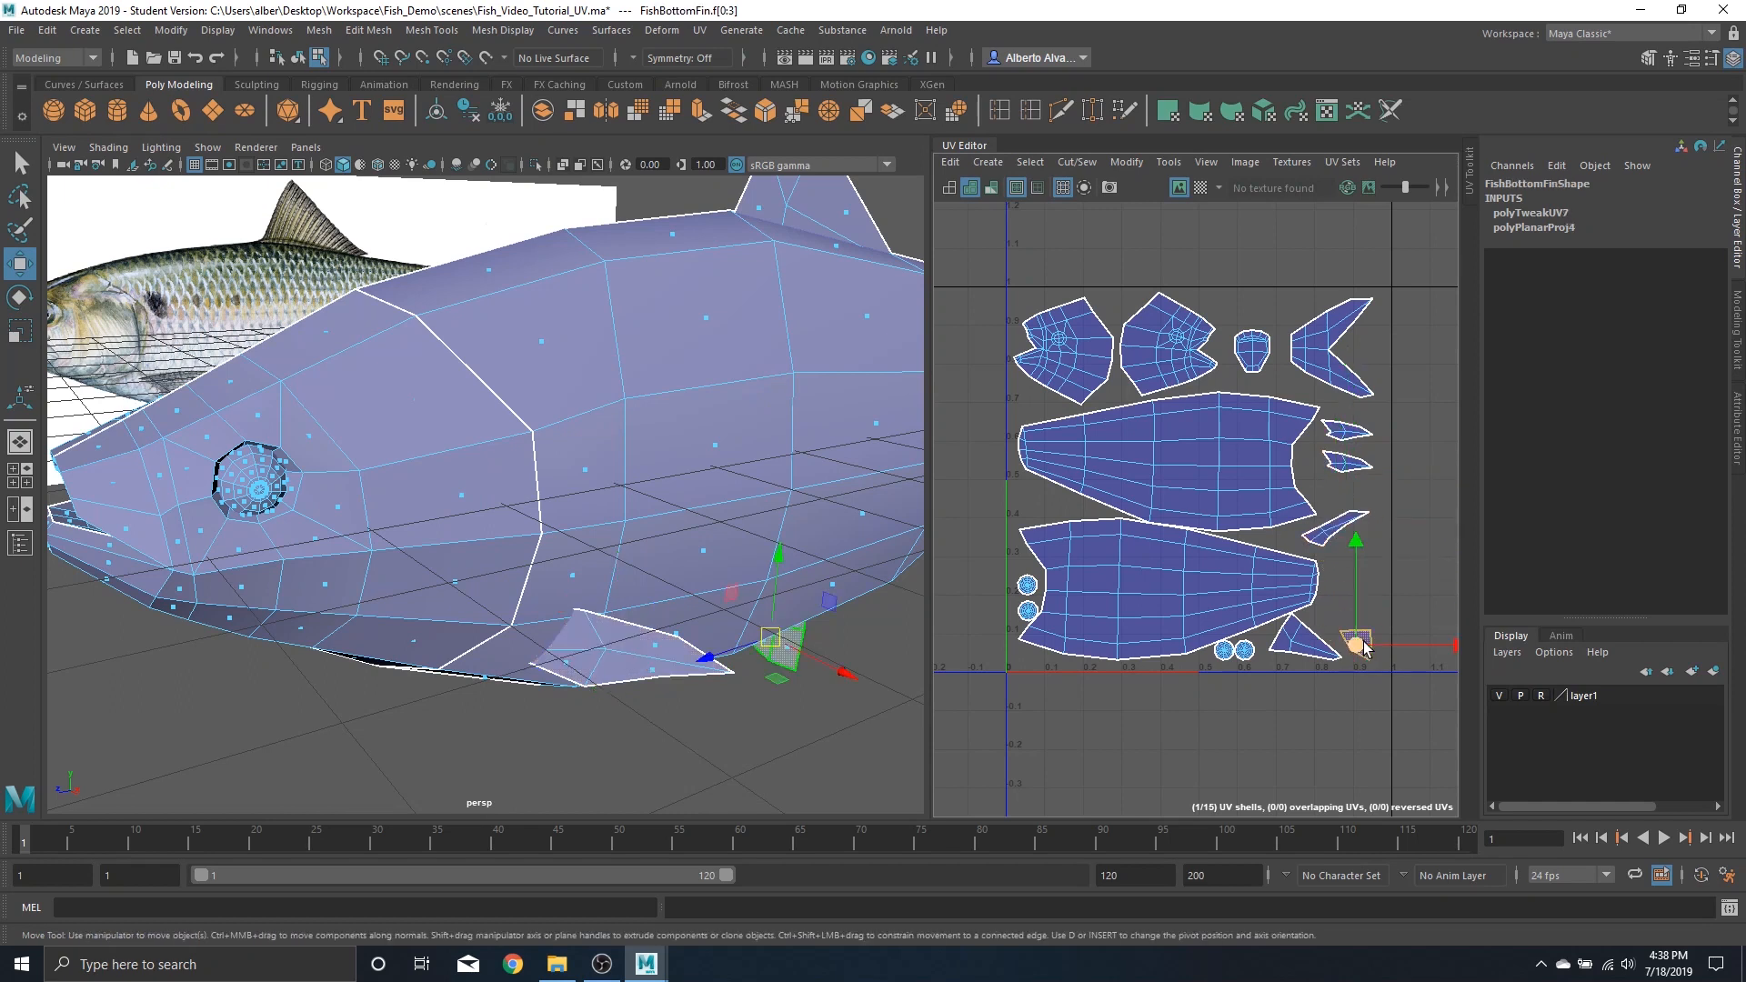
{"action": "left_click_drag", "start_coordinate": [1355, 644], "coordinate": [1365, 559]}
{"action": "left_click", "coordinate": [1328, 648]}
{"action": "left_click_drag", "start_coordinate": [1303, 642], "coordinate": [1353, 639]}
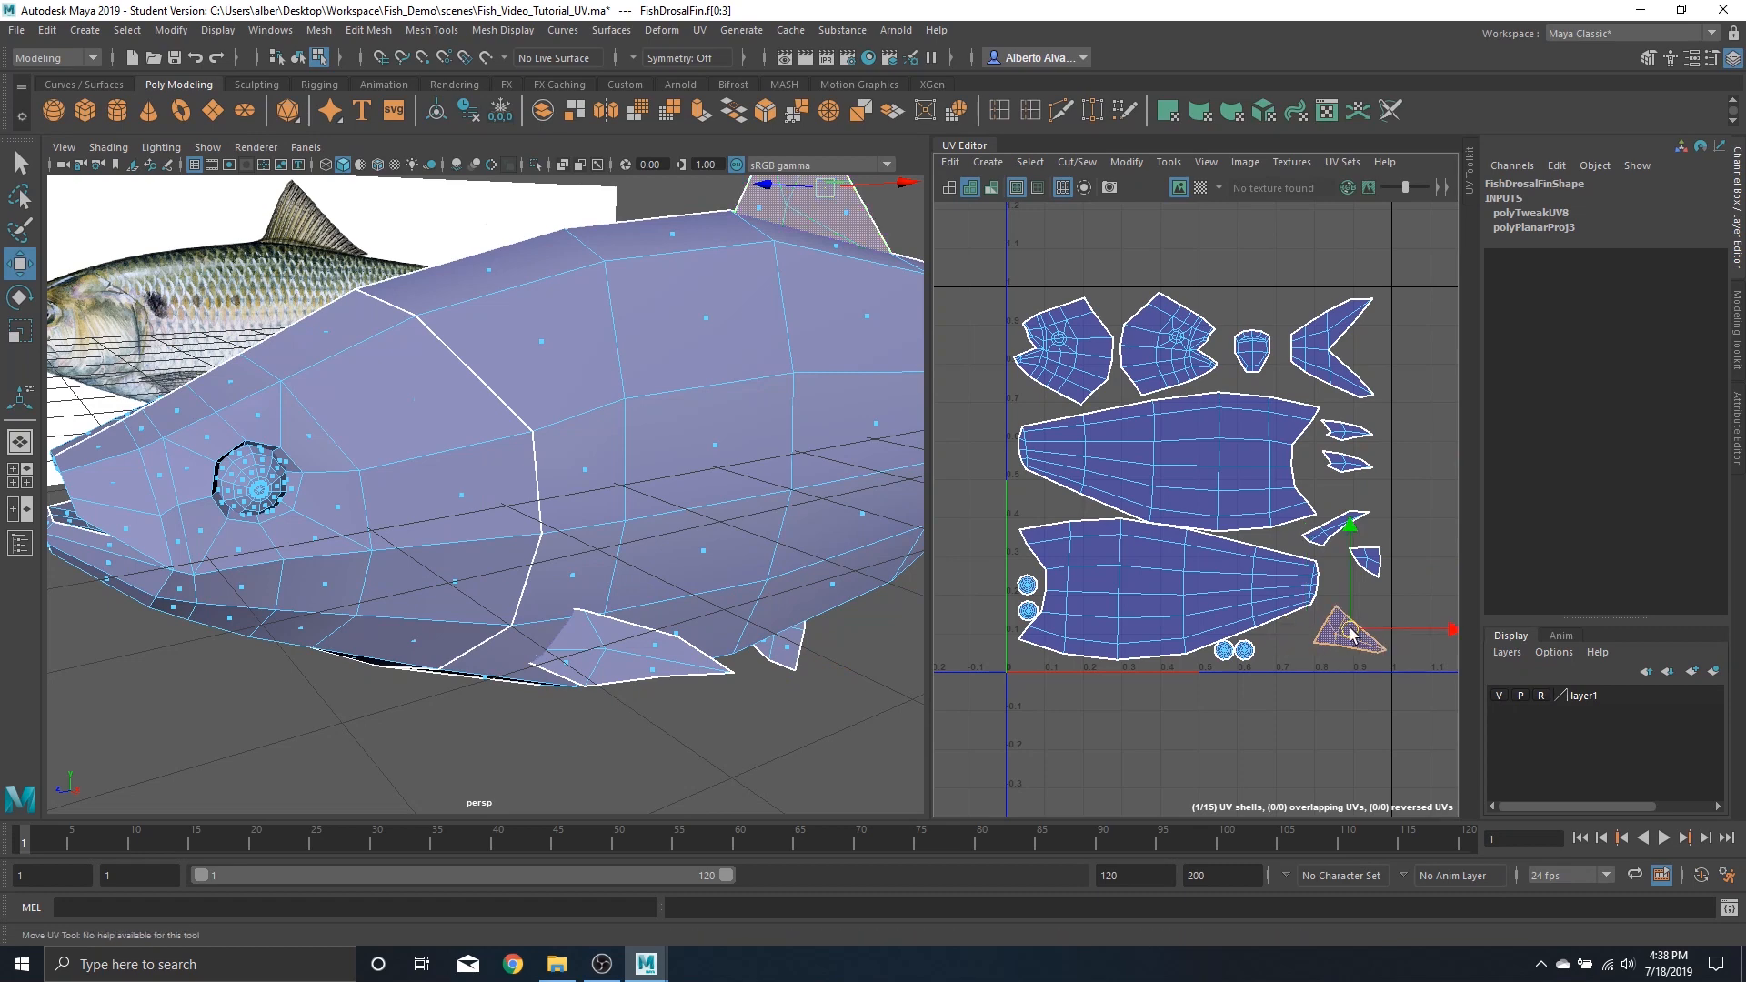
Move the two lower eye shells right and nudge the left eye shells slightly up
{"action": "left_click", "coordinate": [1246, 652]}
{"action": "left_click_drag", "start_coordinate": [1252, 661], "coordinate": [1298, 639]}
{"action": "left_click", "coordinate": [1224, 651]}
{"action": "left_click", "coordinate": [1292, 653]}
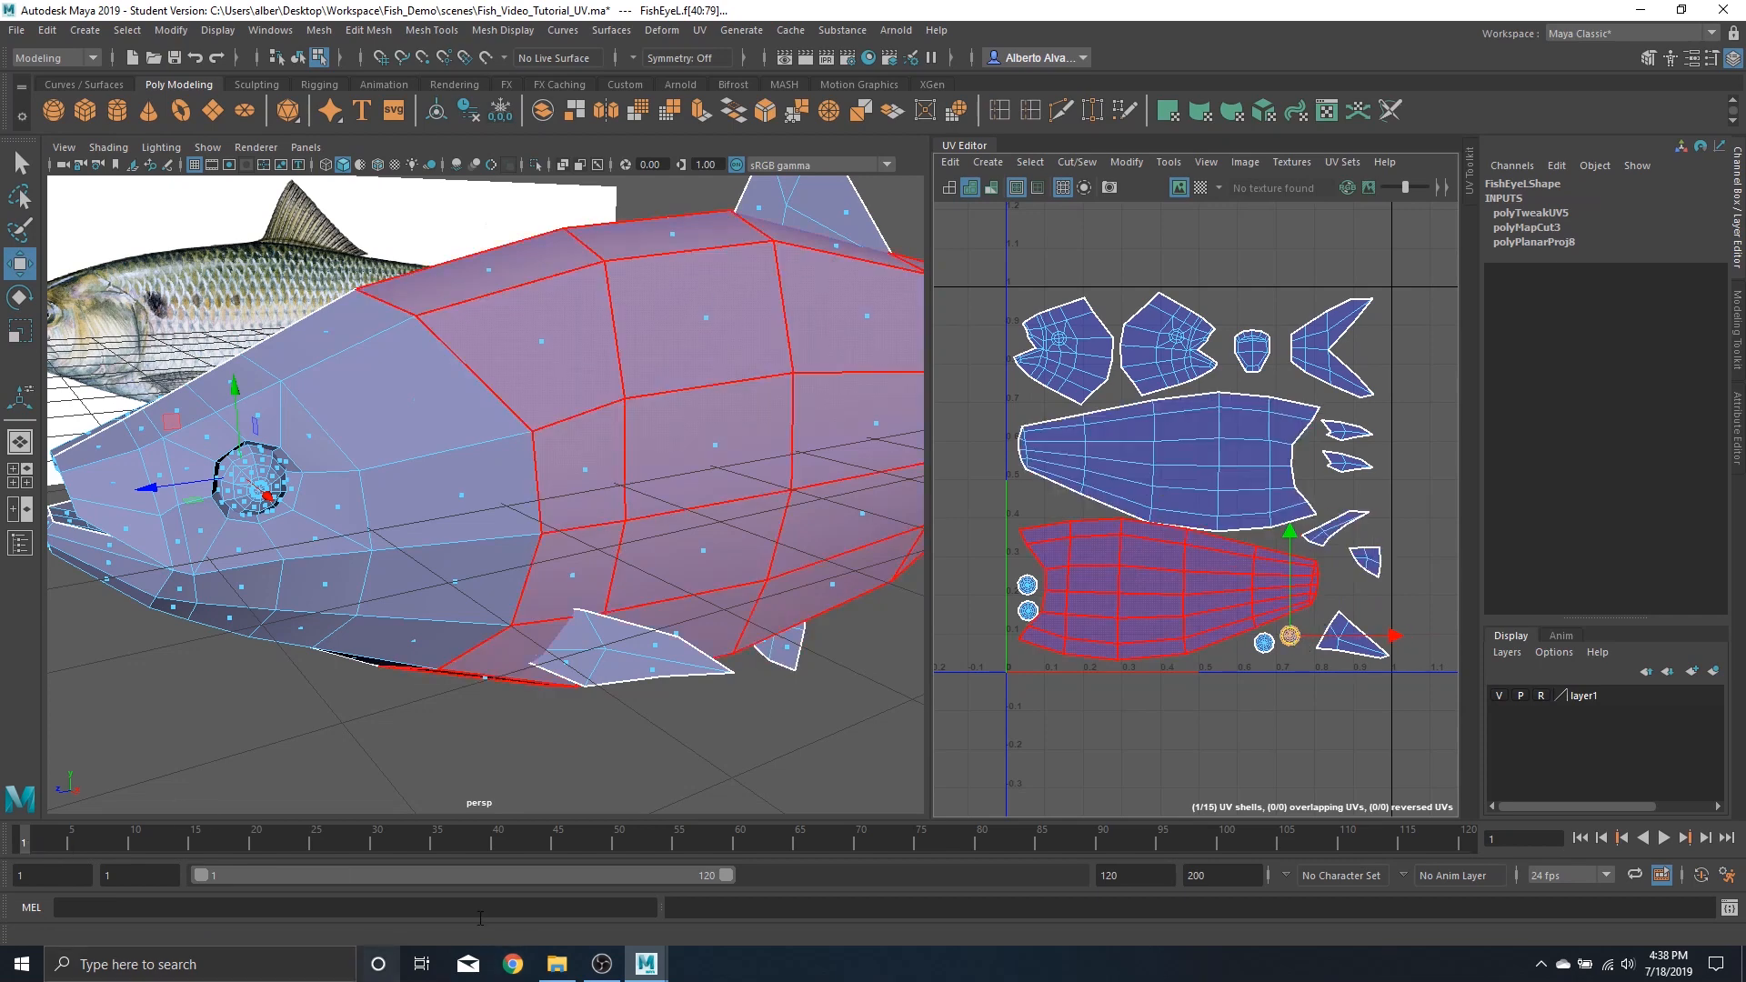
{"action": "left_click", "coordinate": [1026, 583]}
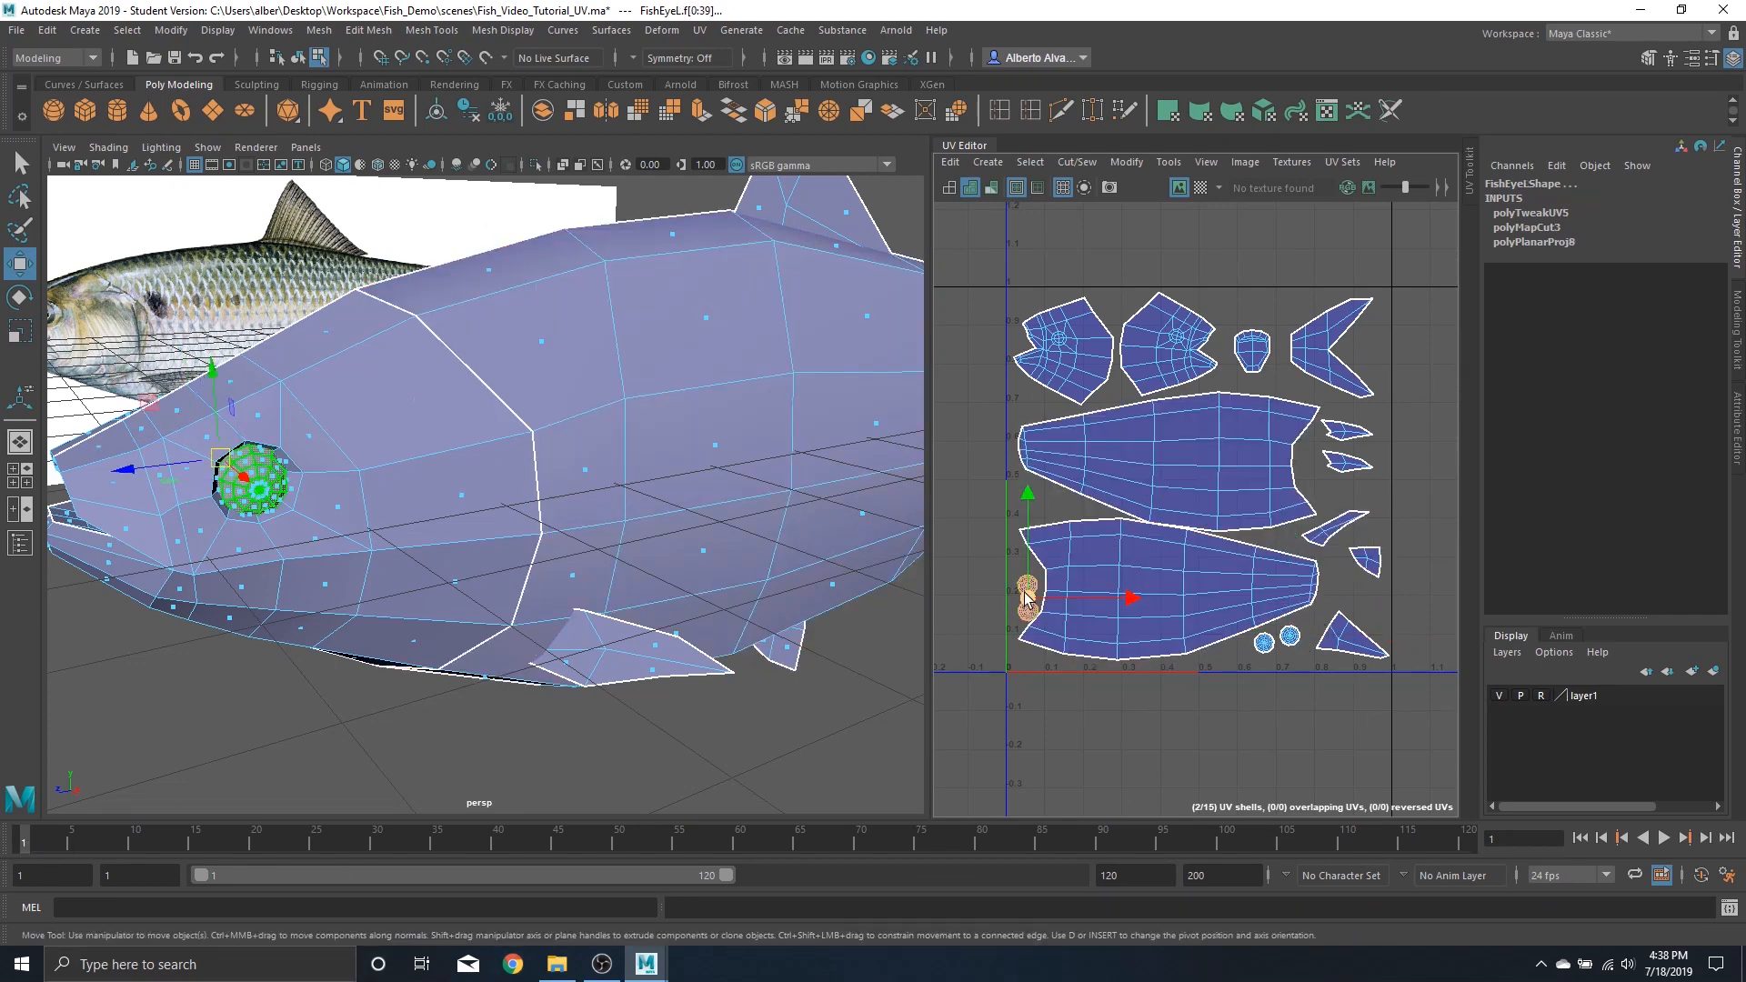
{"action": "left_click_drag", "start_coordinate": [1026, 599], "coordinate": [1020, 579]}
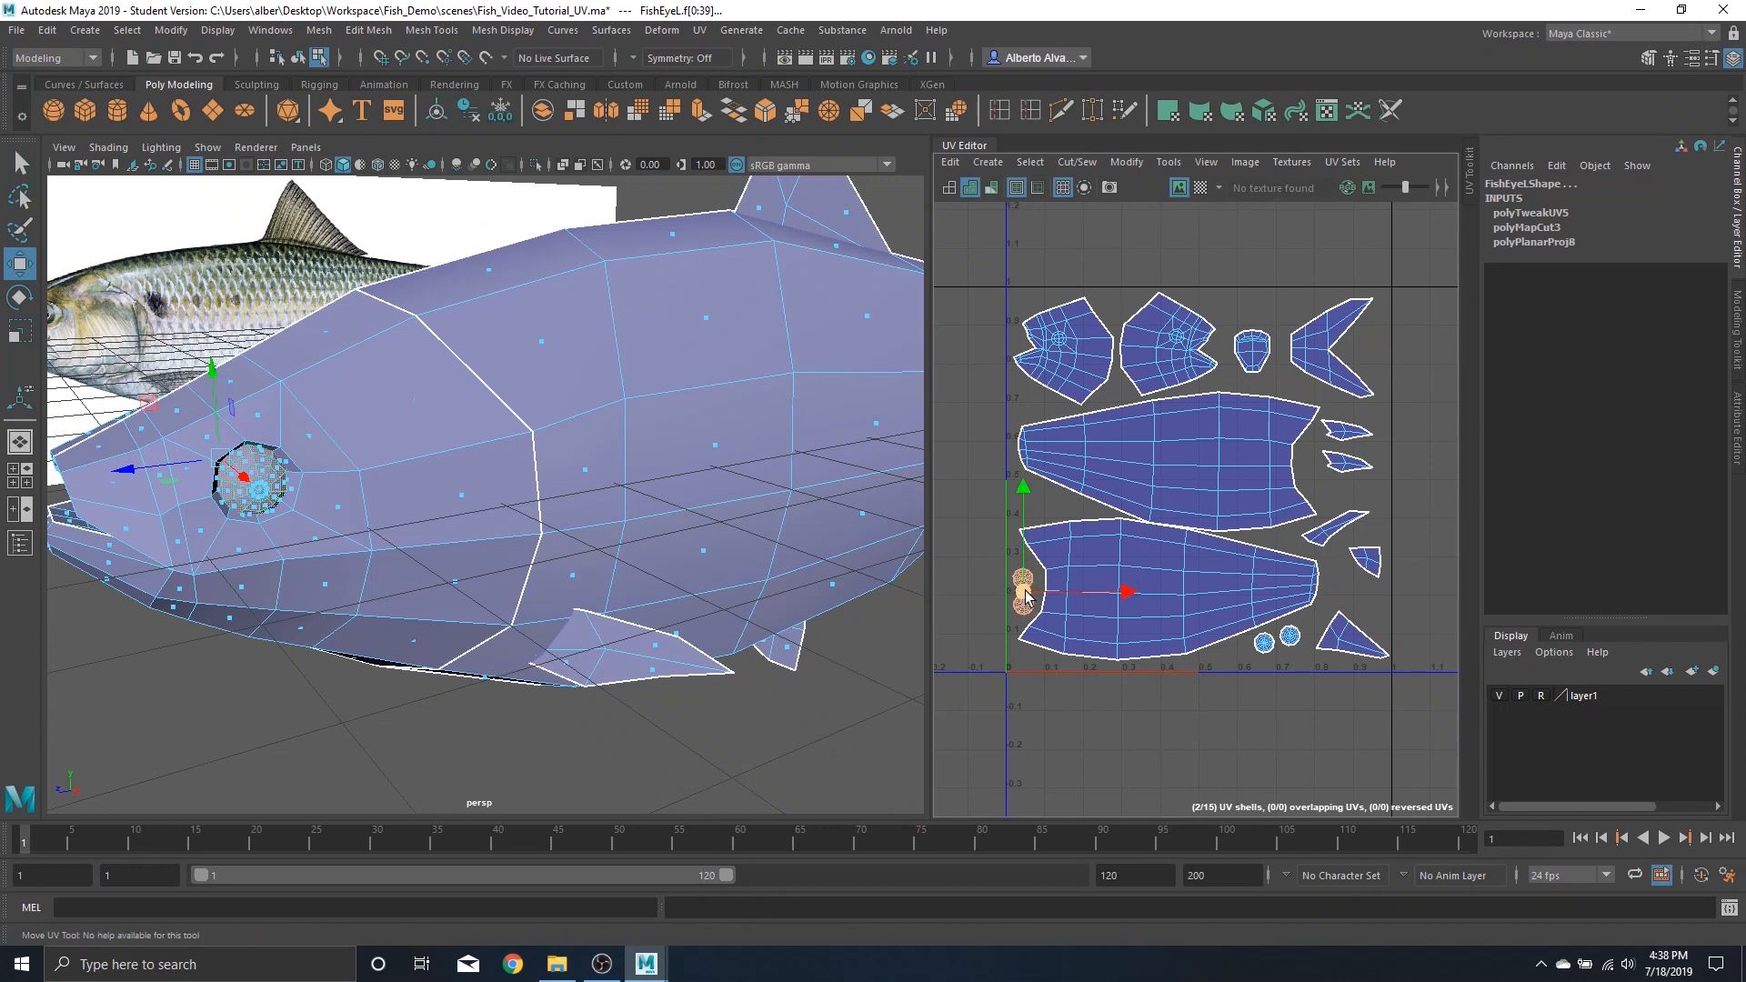
Preview the checker texture on the fish model and inspect the UV layout from several angles
{"action": "left_click", "coordinate": [1200, 187]}
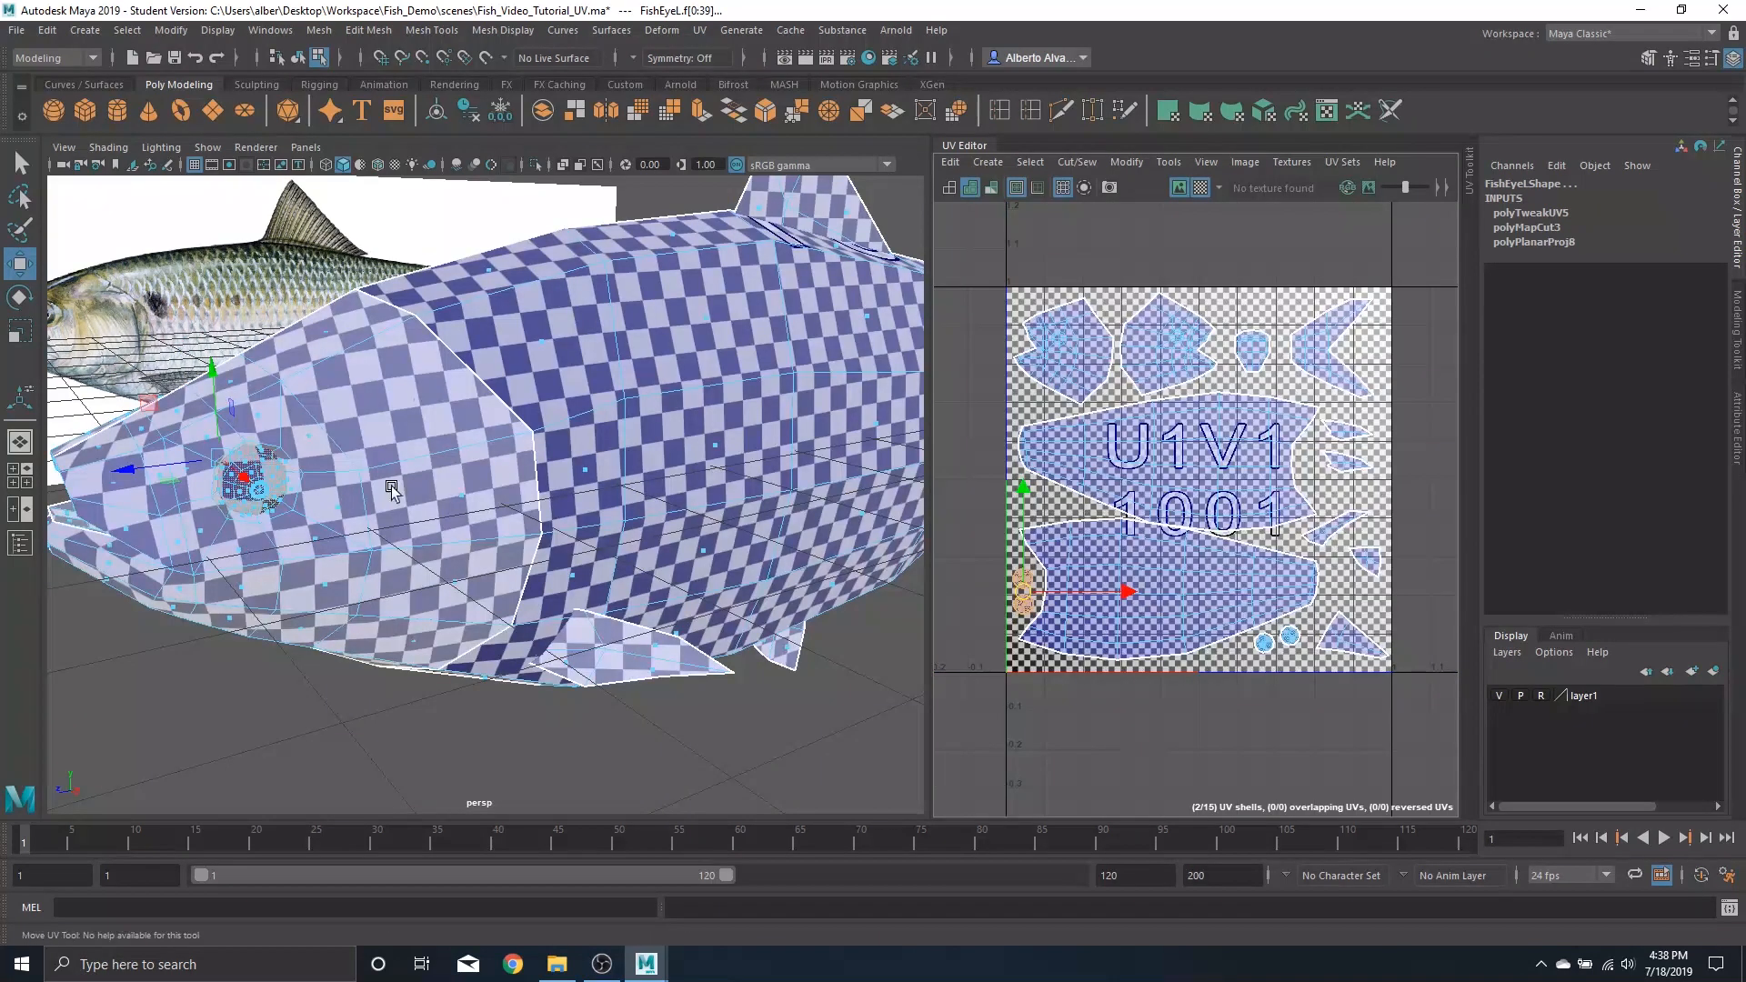
{"action": "scroll", "coordinate": [327, 525], "scroll_direction": "up", "scroll_amount": 3}
{"action": "left_click_drag", "start_coordinate": [647, 500], "coordinate": [624, 498], "text": "alt"}
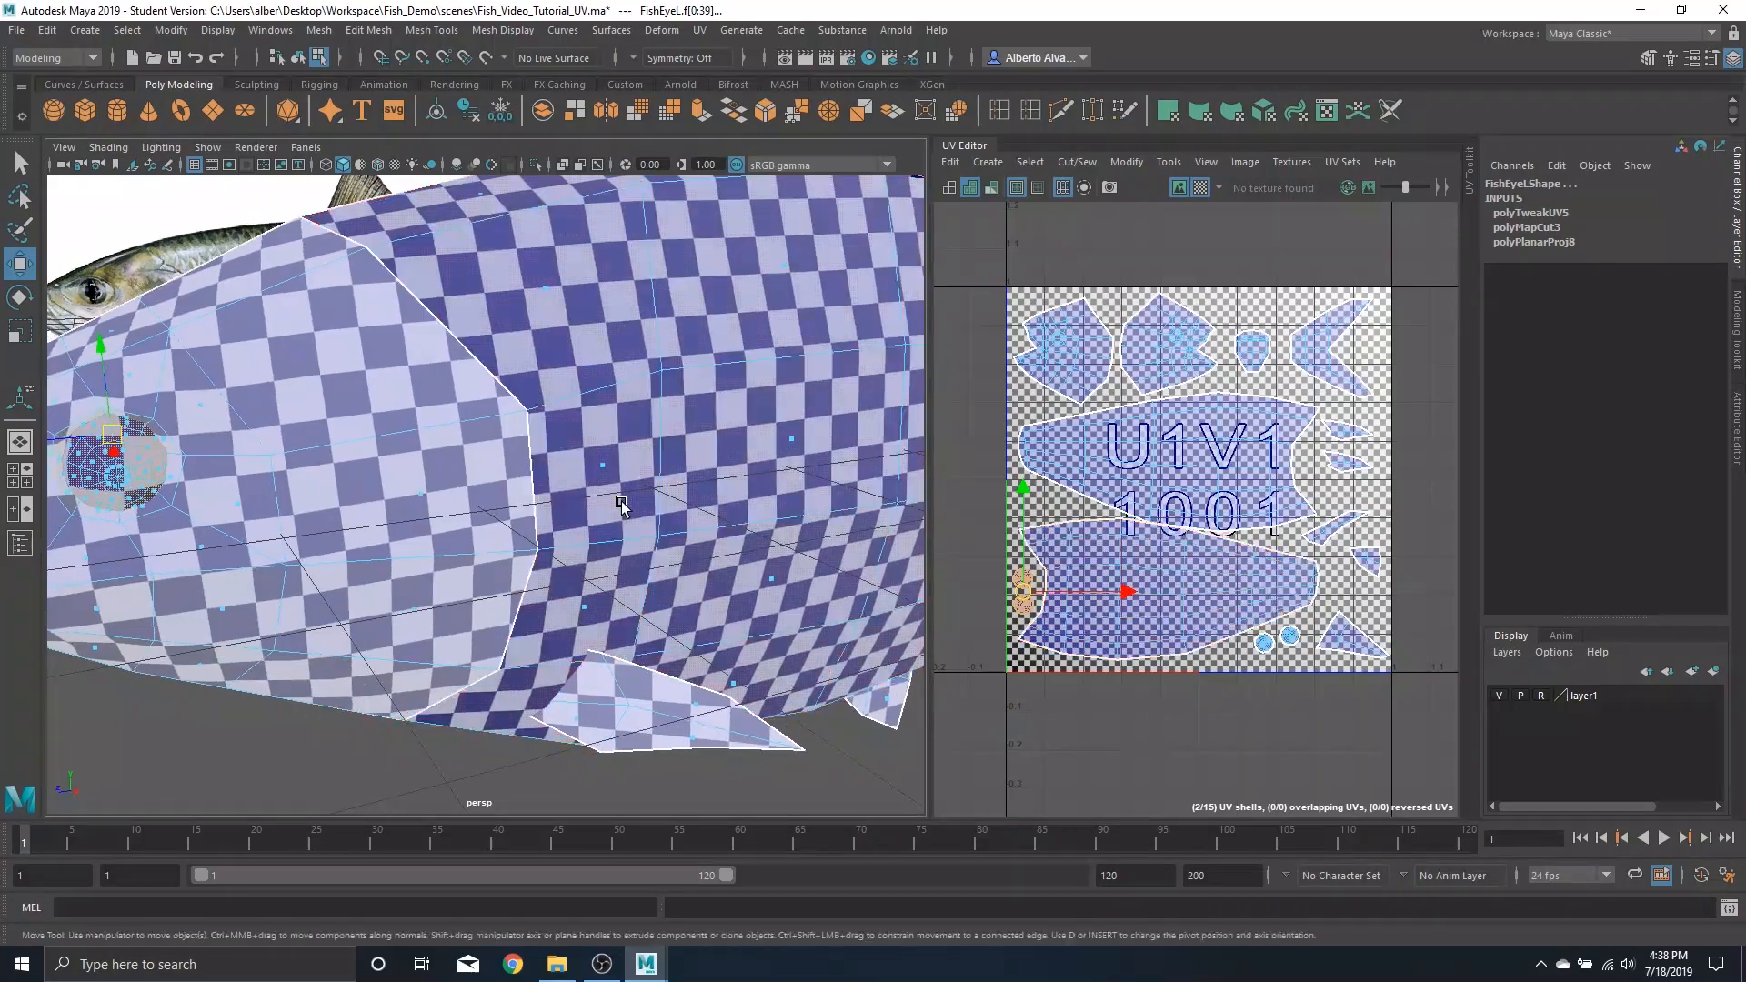
{"action": "scroll", "coordinate": [701, 507], "scroll_direction": "down", "scroll_amount": 6}
{"action": "middle_click_drag", "start_coordinate": [713, 507], "coordinate": [555, 526], "text": "alt"}
{"action": "left_click_drag", "start_coordinate": [573, 523], "coordinate": [441, 514], "text": "alt"}
{"action": "scroll", "coordinate": [747, 517], "scroll_direction": "down", "scroll_amount": 4}
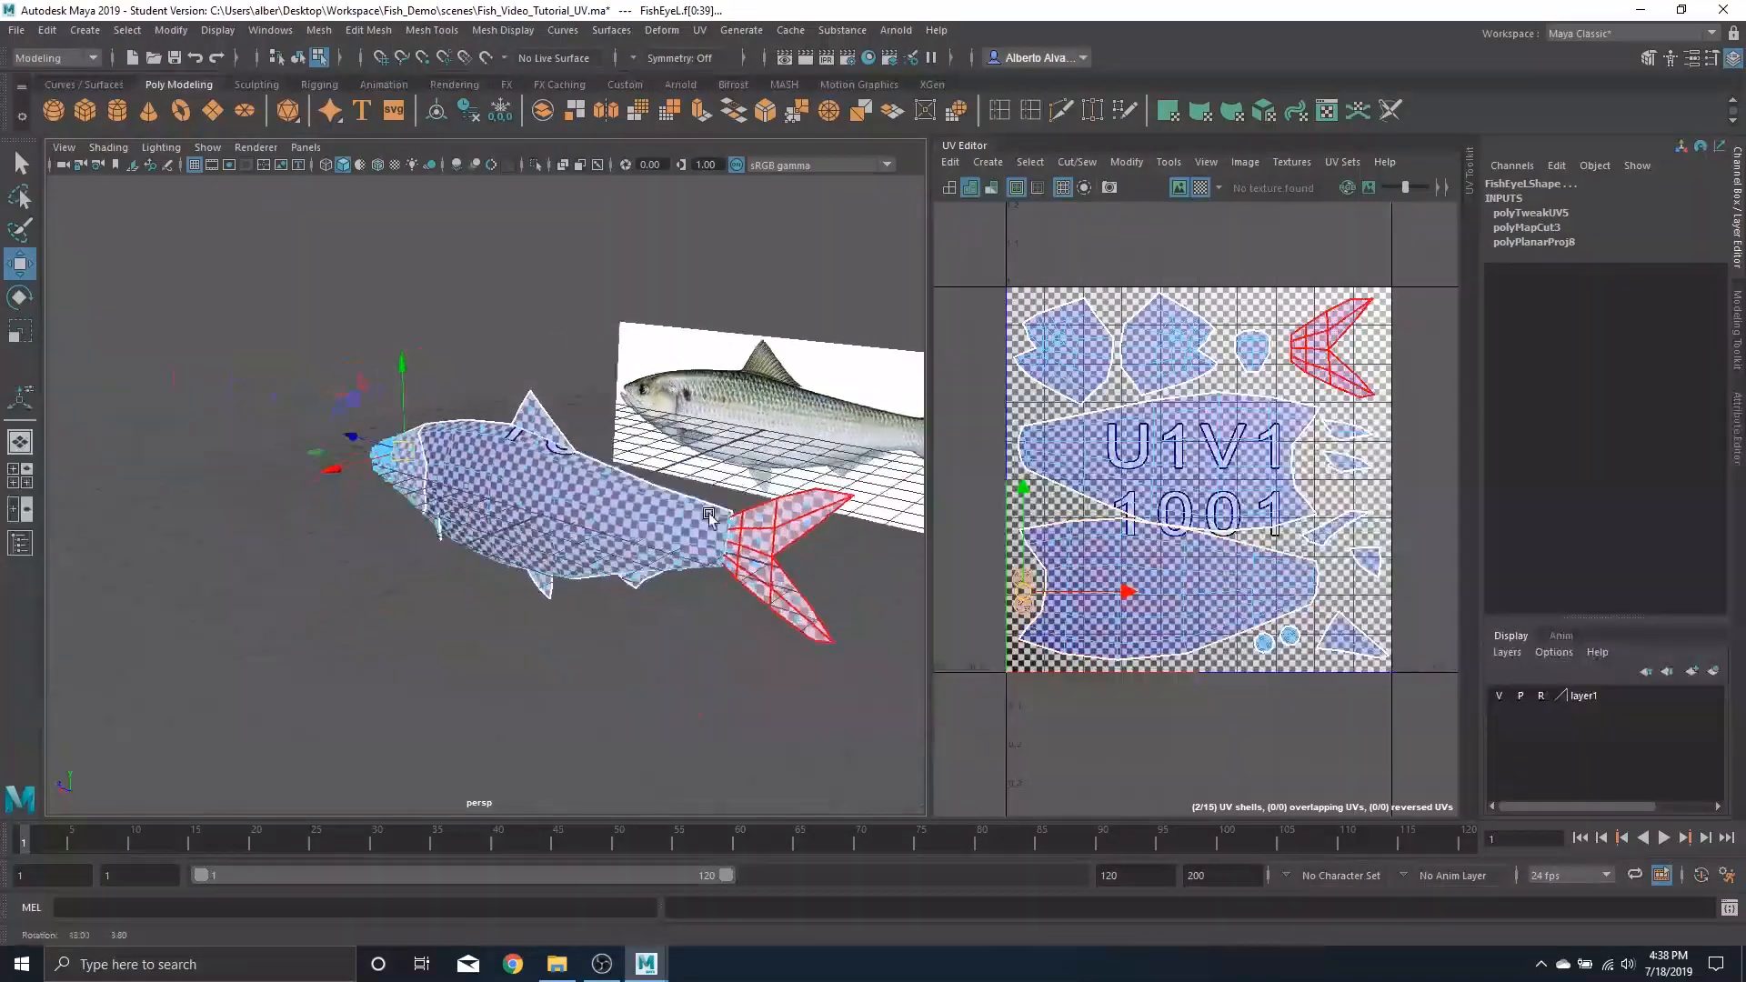
{"action": "mouse_move", "coordinate": [747, 518]}
{"action": "left_mouse_down", "text": "alt"}
{"action": "mouse_move", "coordinate": [439, 495]}
{"action": "mouse_move", "coordinate": [565, 523]}
{"action": "mouse_move", "coordinate": [728, 517]}
{"action": "left_mouse_up", "text": "alt"}
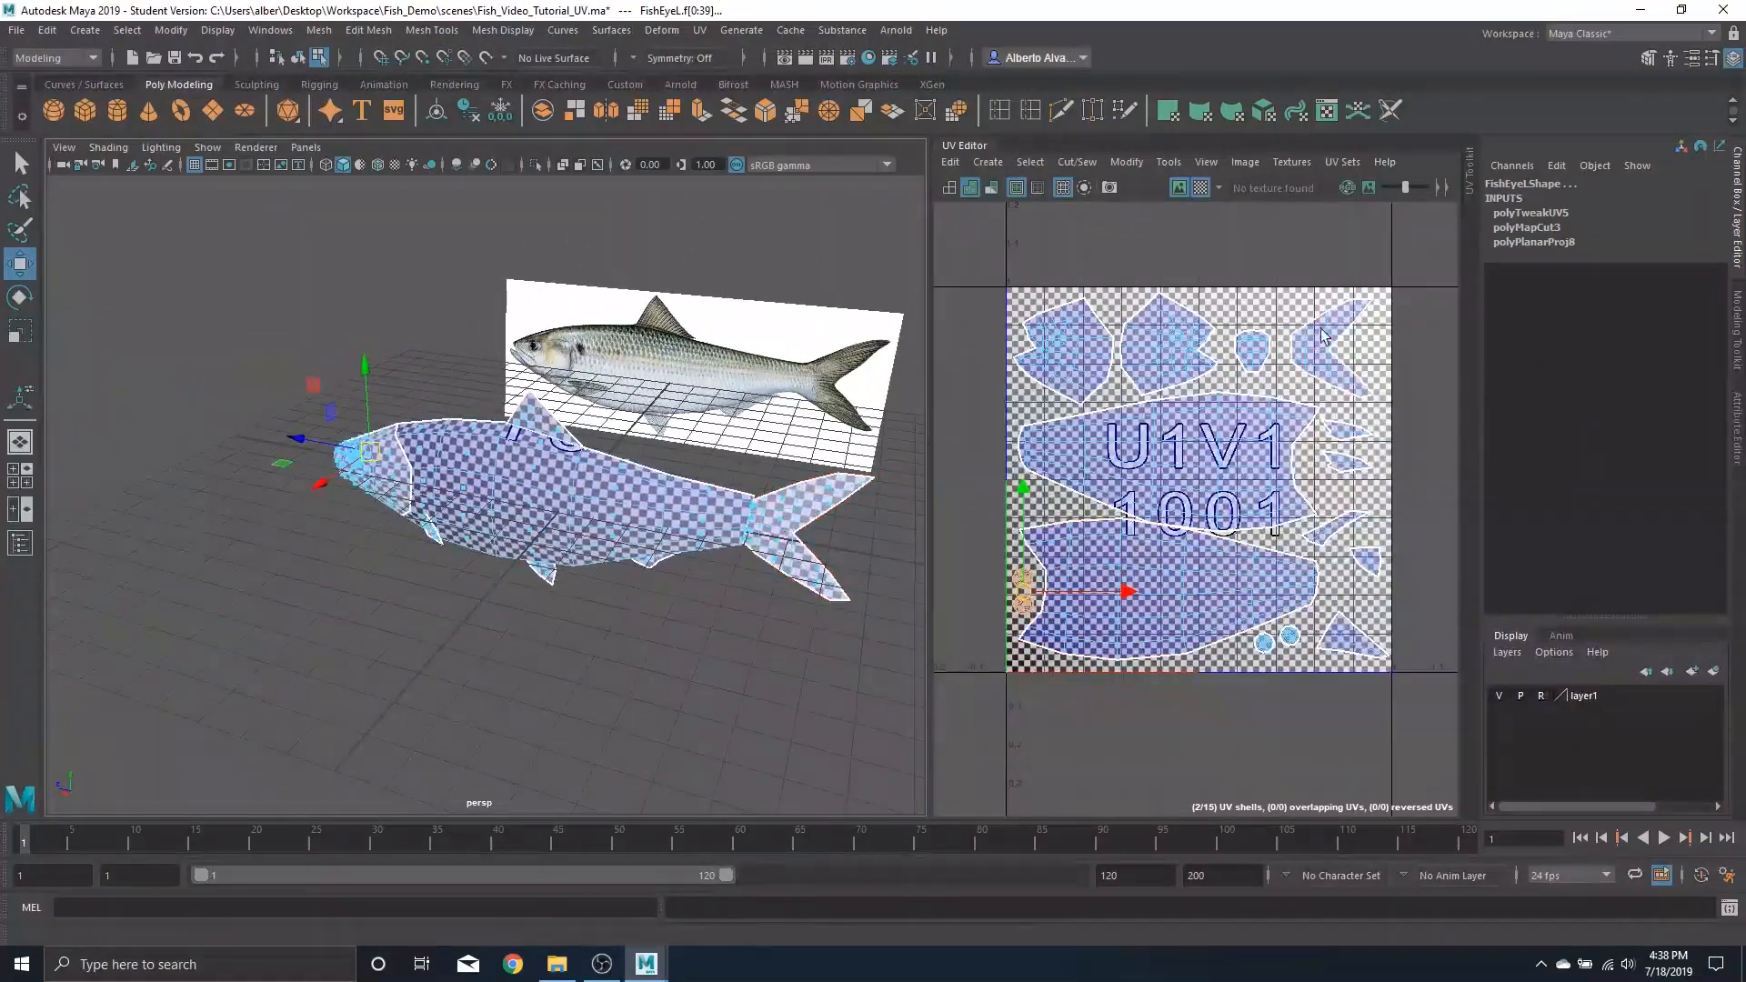
{"action": "scroll", "coordinate": [1273, 491], "scroll_direction": "down", "scroll_amount": 10}
{"action": "scroll", "coordinate": [1246, 537], "scroll_direction": "up", "scroll_amount": 3}
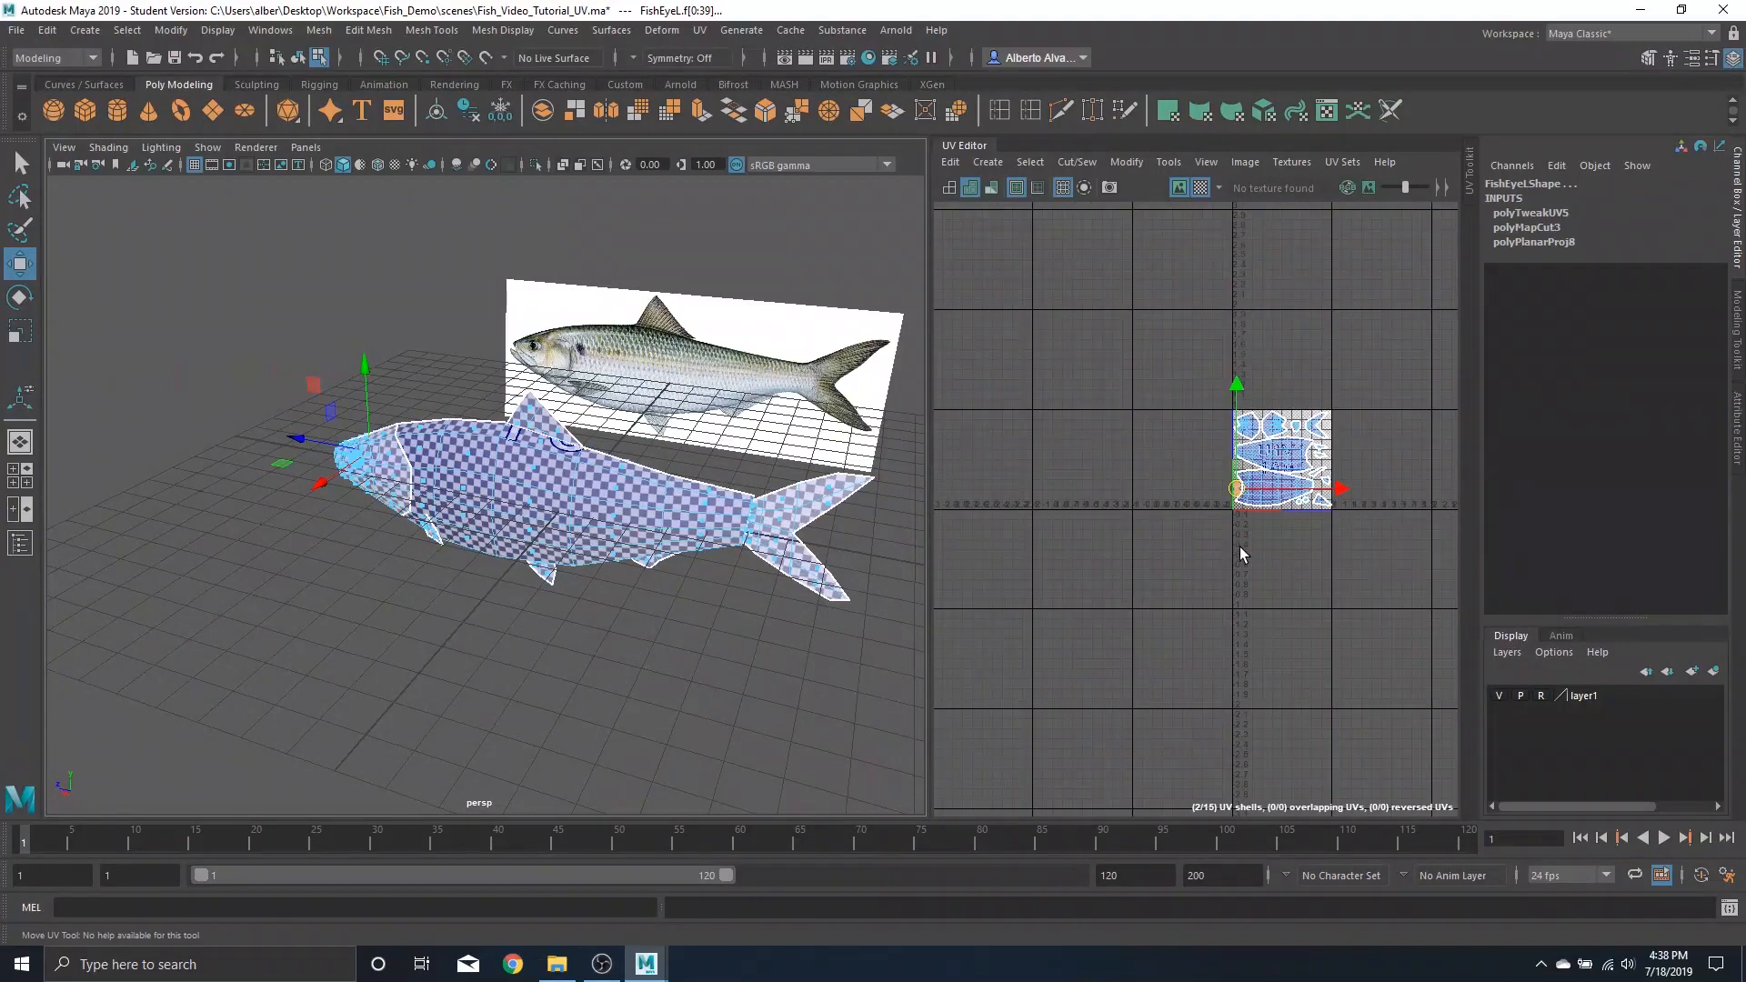
{"action": "scroll", "coordinate": [1240, 547], "scroll_direction": "down", "scroll_amount": 2}
{"action": "left_click_drag", "start_coordinate": [1132, 487], "coordinate": [1332, 607]}
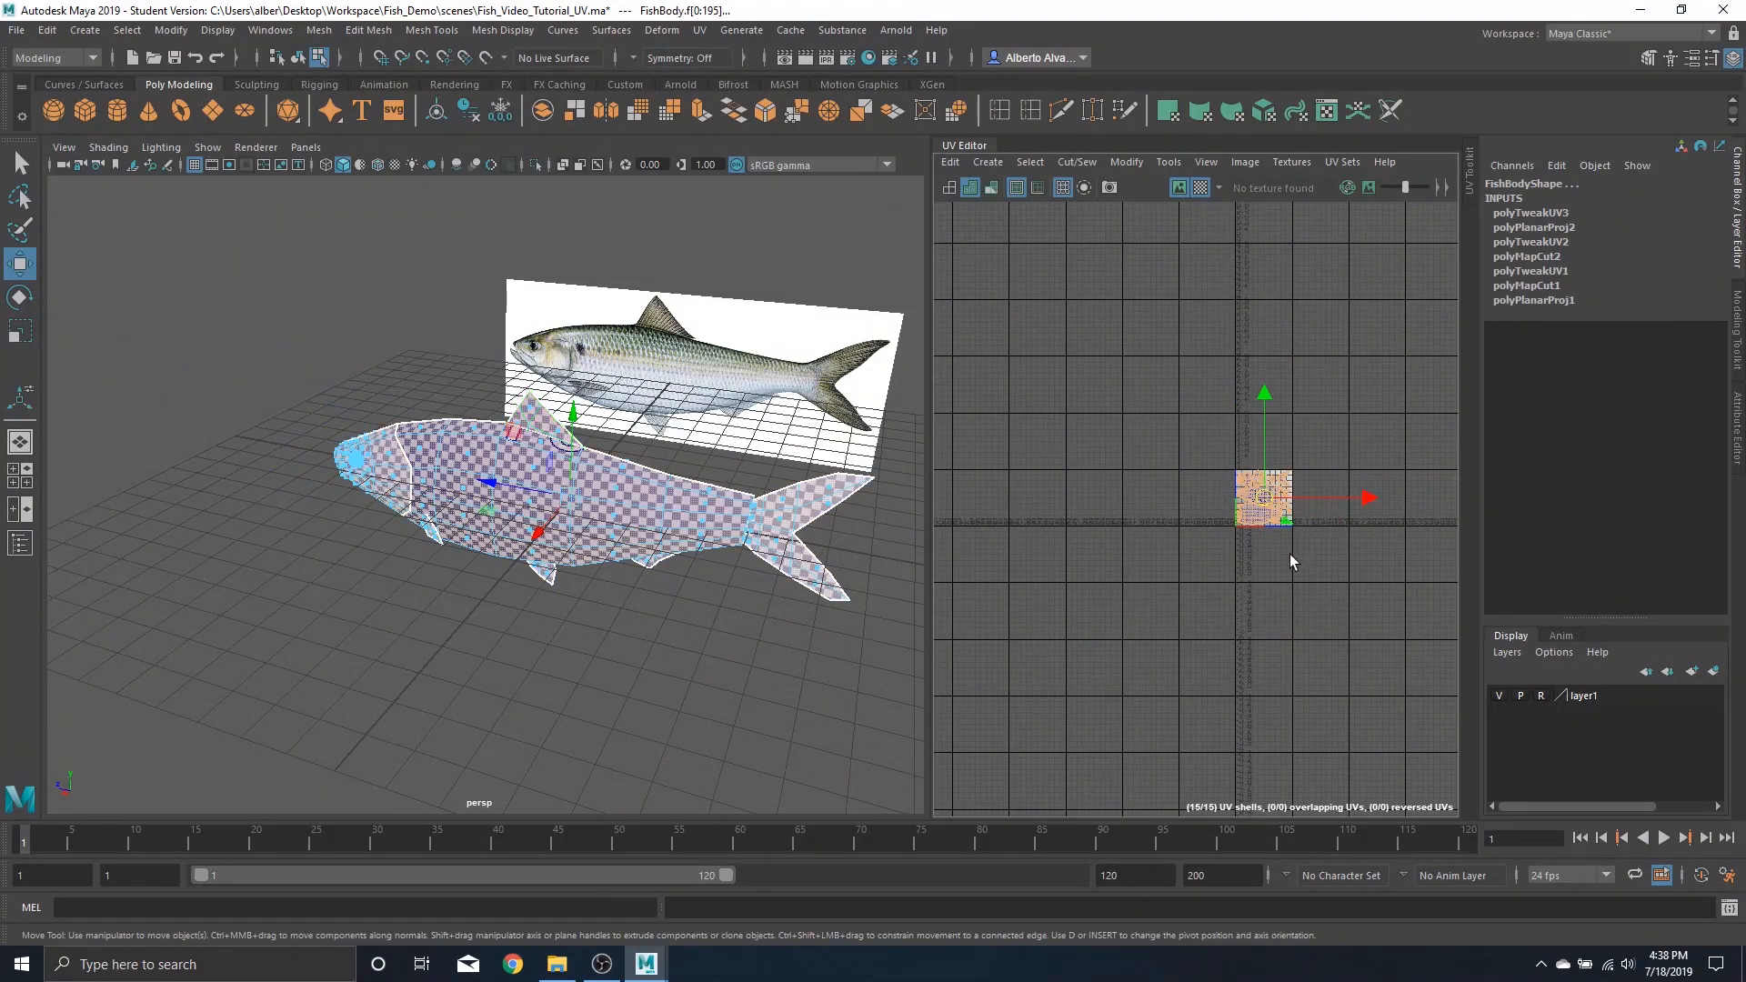
{"action": "key", "text": "f"}
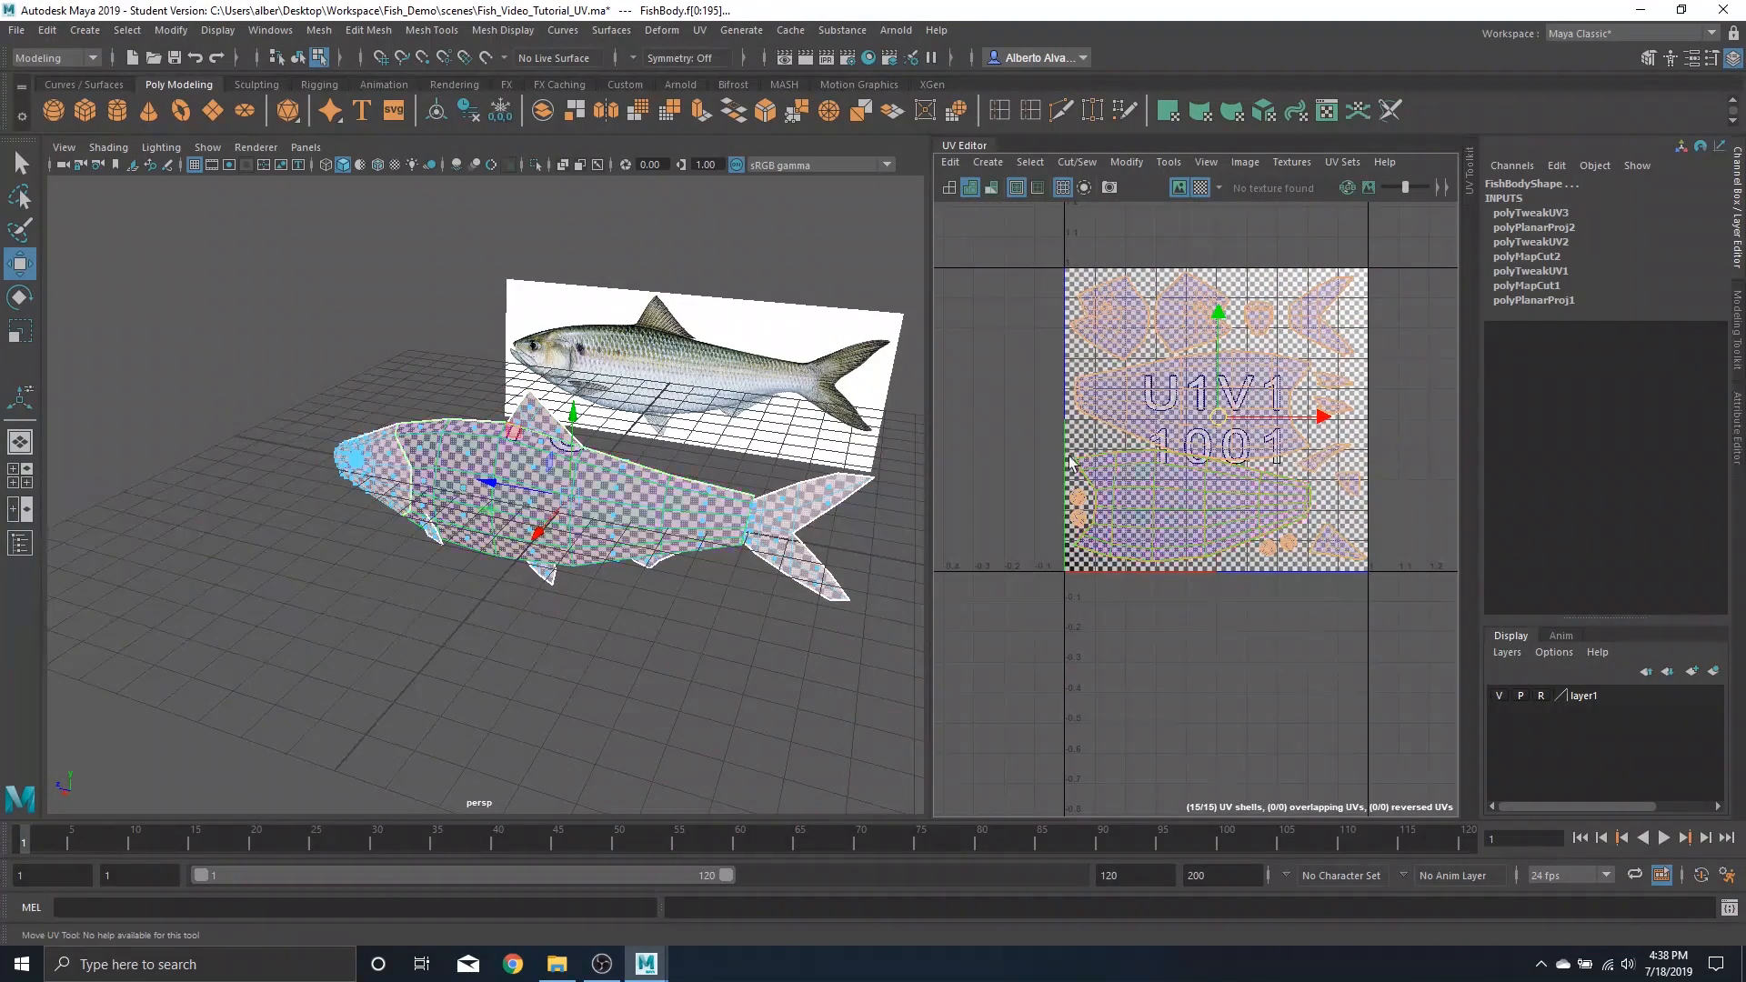
{"action": "left_click", "coordinate": [1199, 188]}
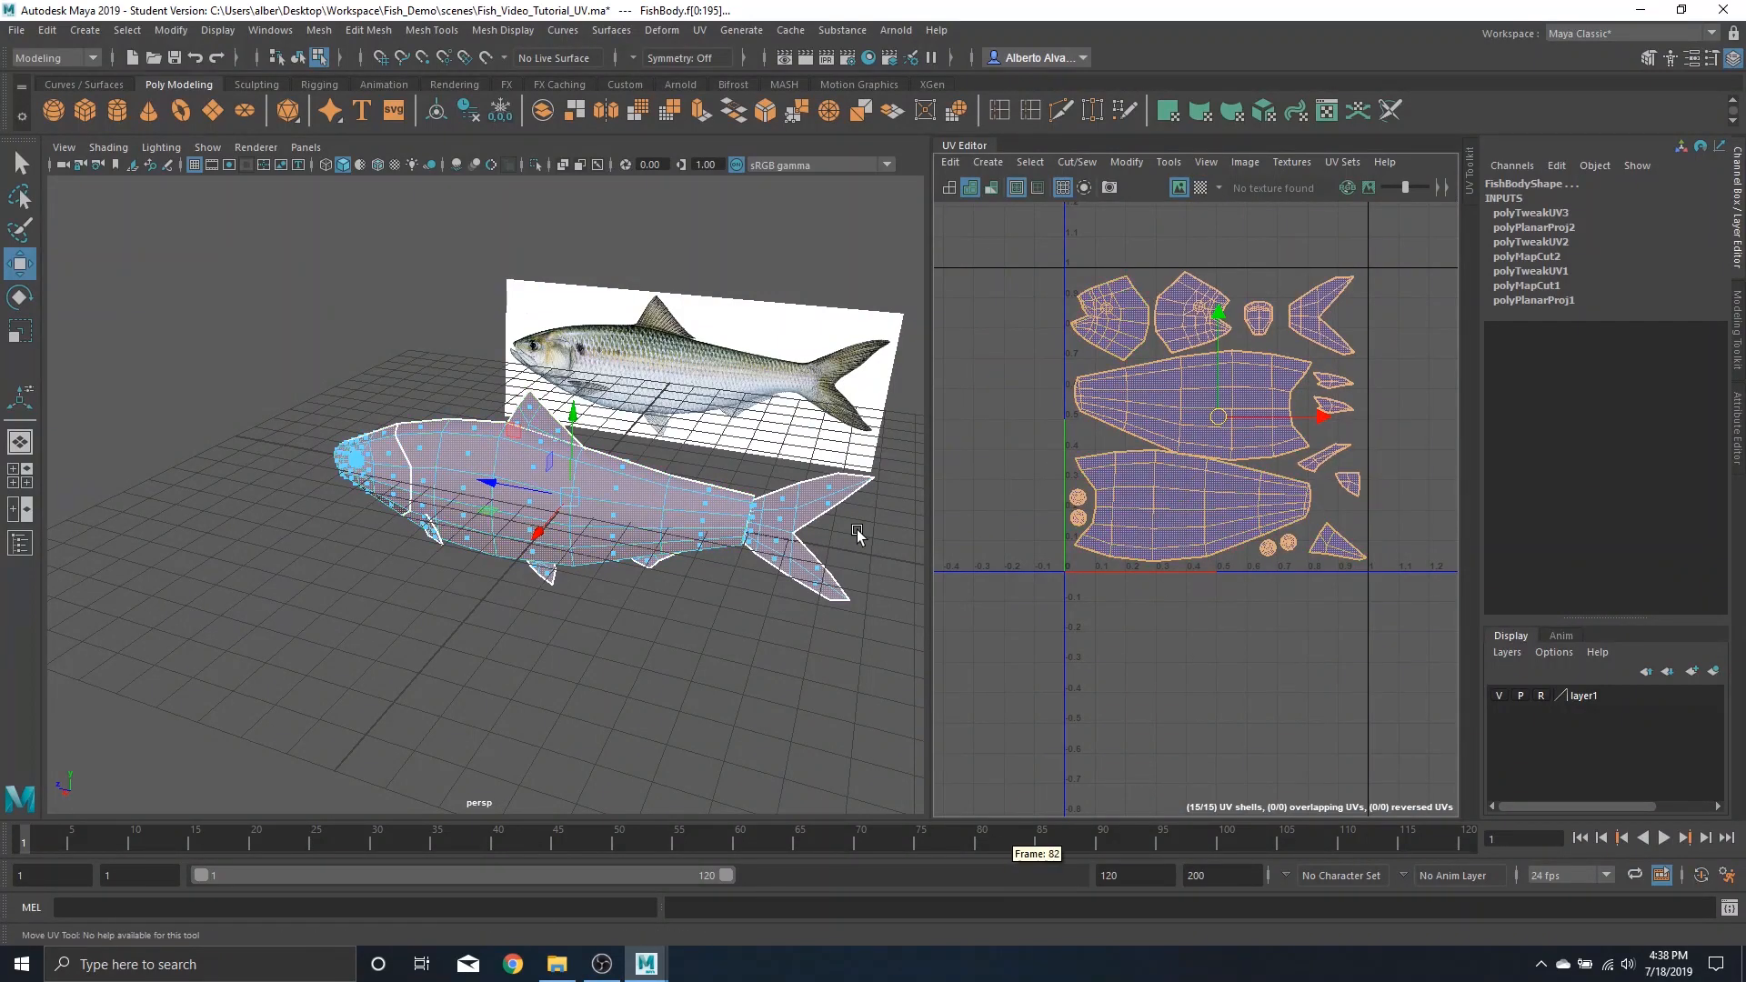
{"action": "middle_click_drag", "start_coordinate": [1077, 602], "coordinate": [1127, 613], "text": "alt"}
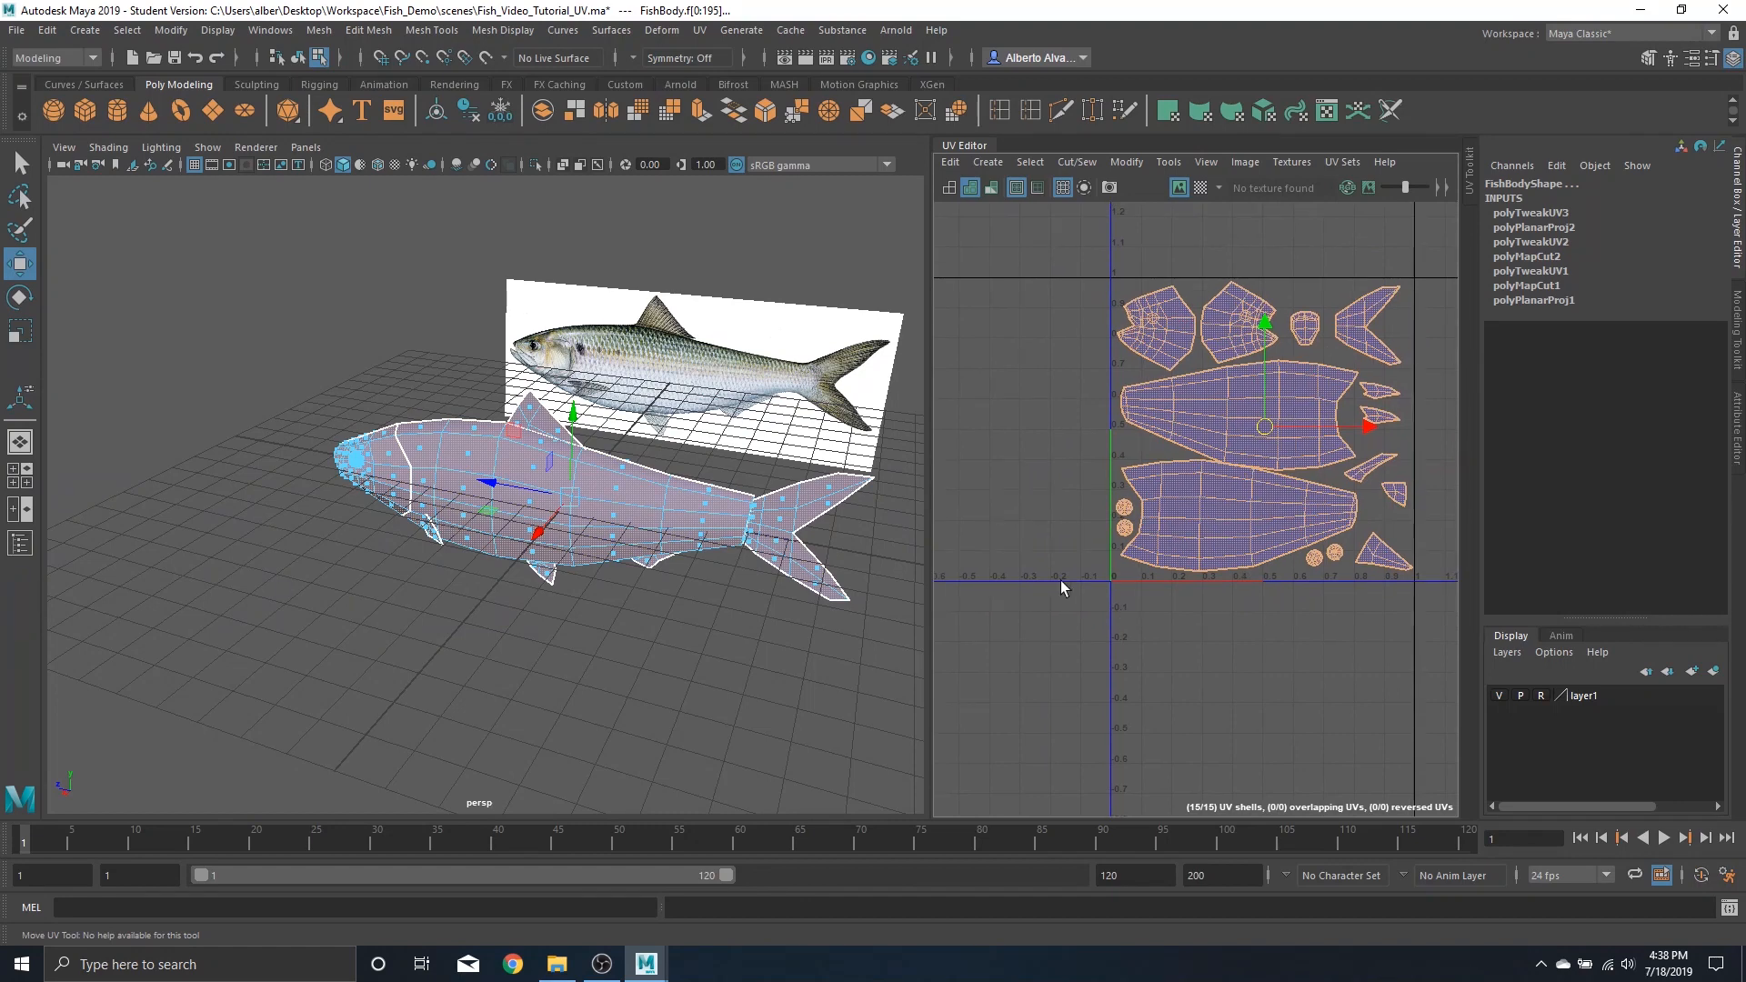
Try moving the tail fin shell higher, then undo the move
{"action": "left_click", "coordinate": [1367, 326]}
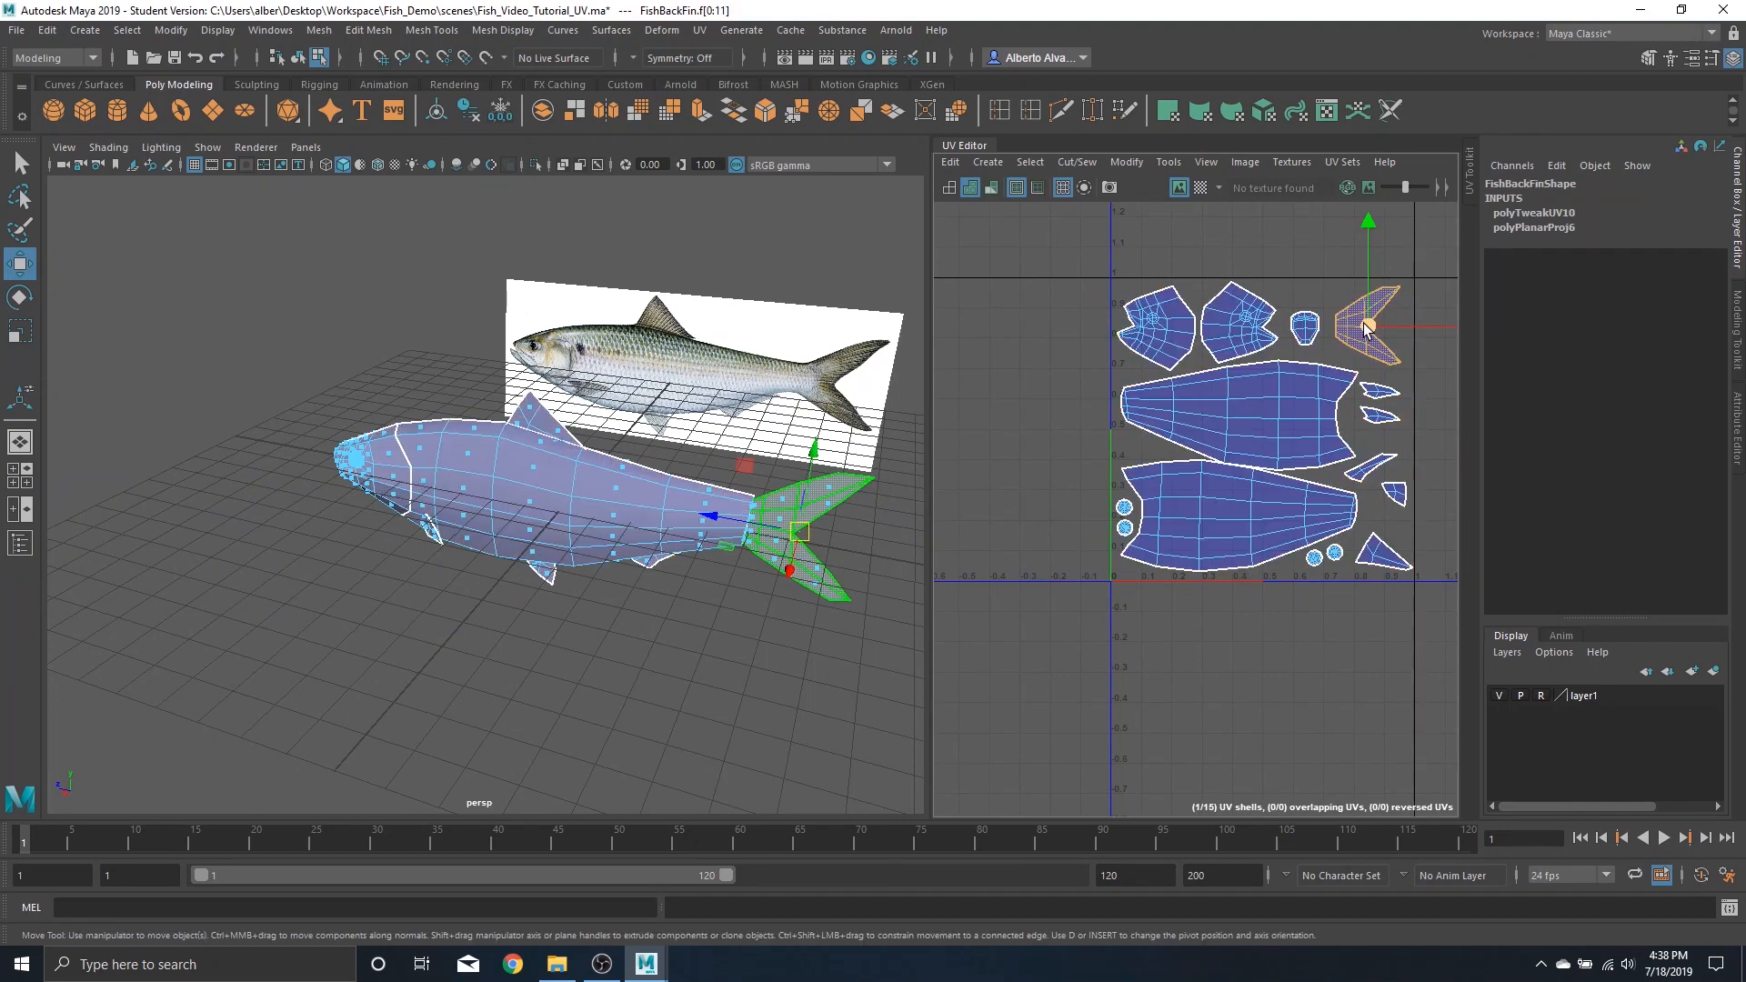
{"action": "left_click_drag", "start_coordinate": [1374, 323], "coordinate": [1343, 298]}
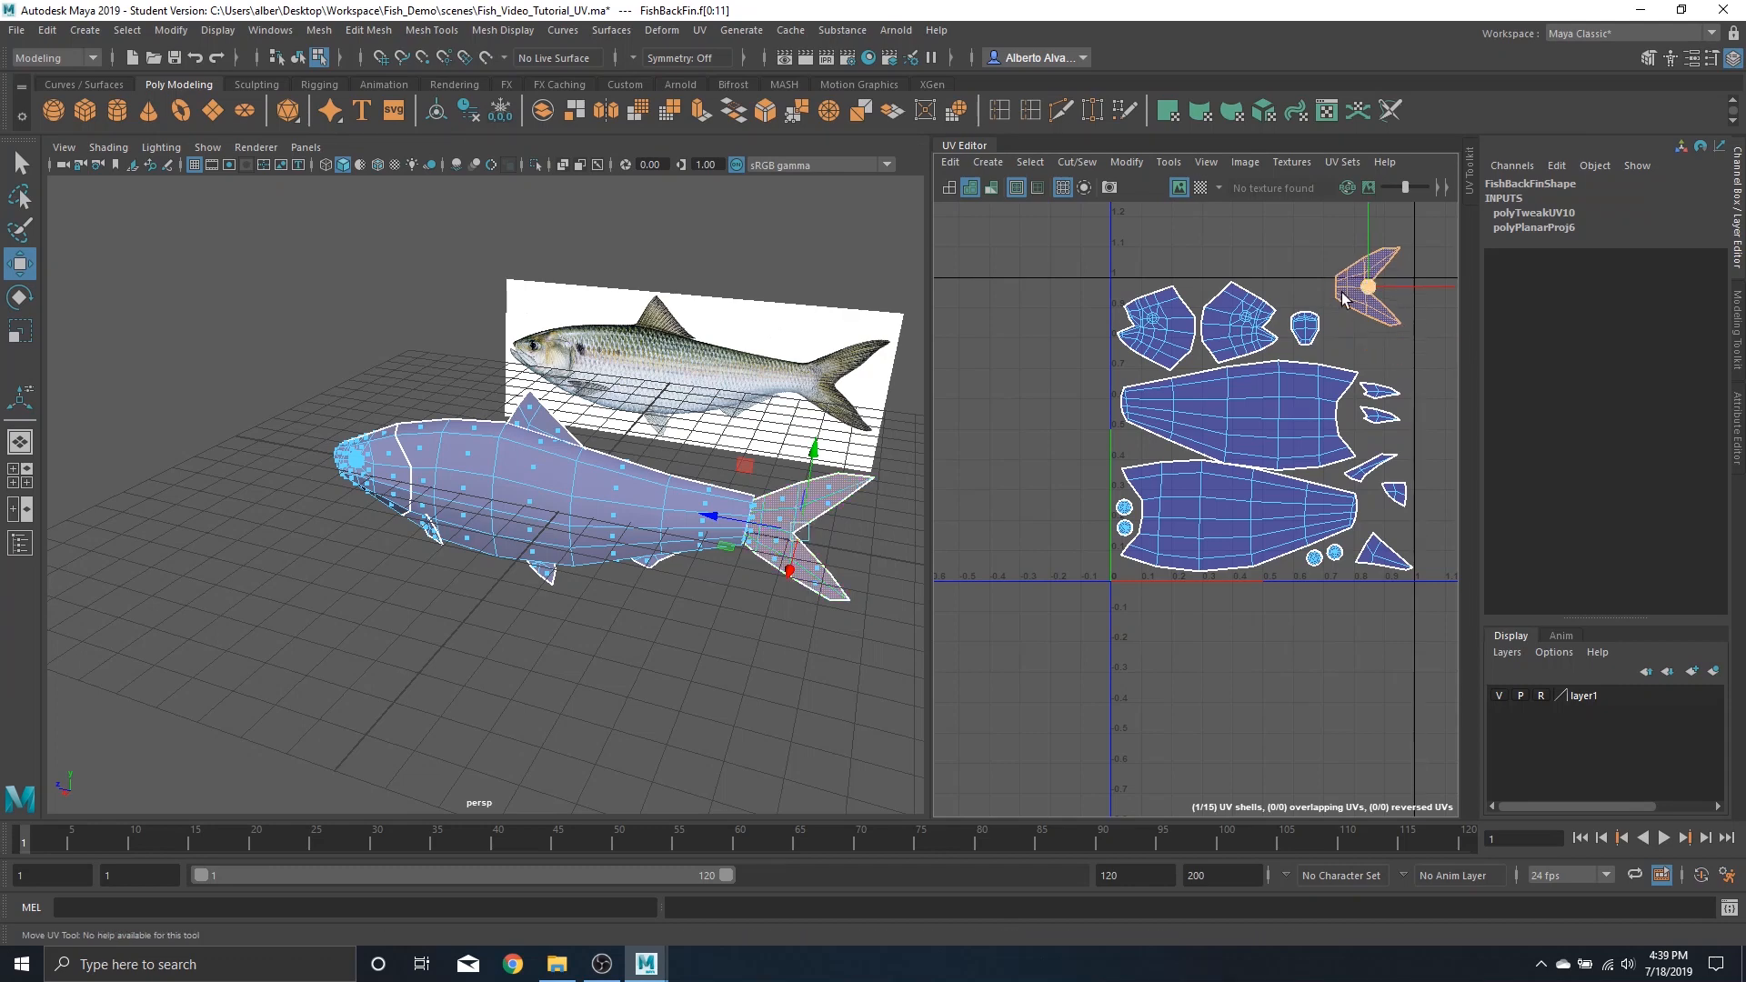
{"action": "left_click", "coordinate": [1201, 188]}
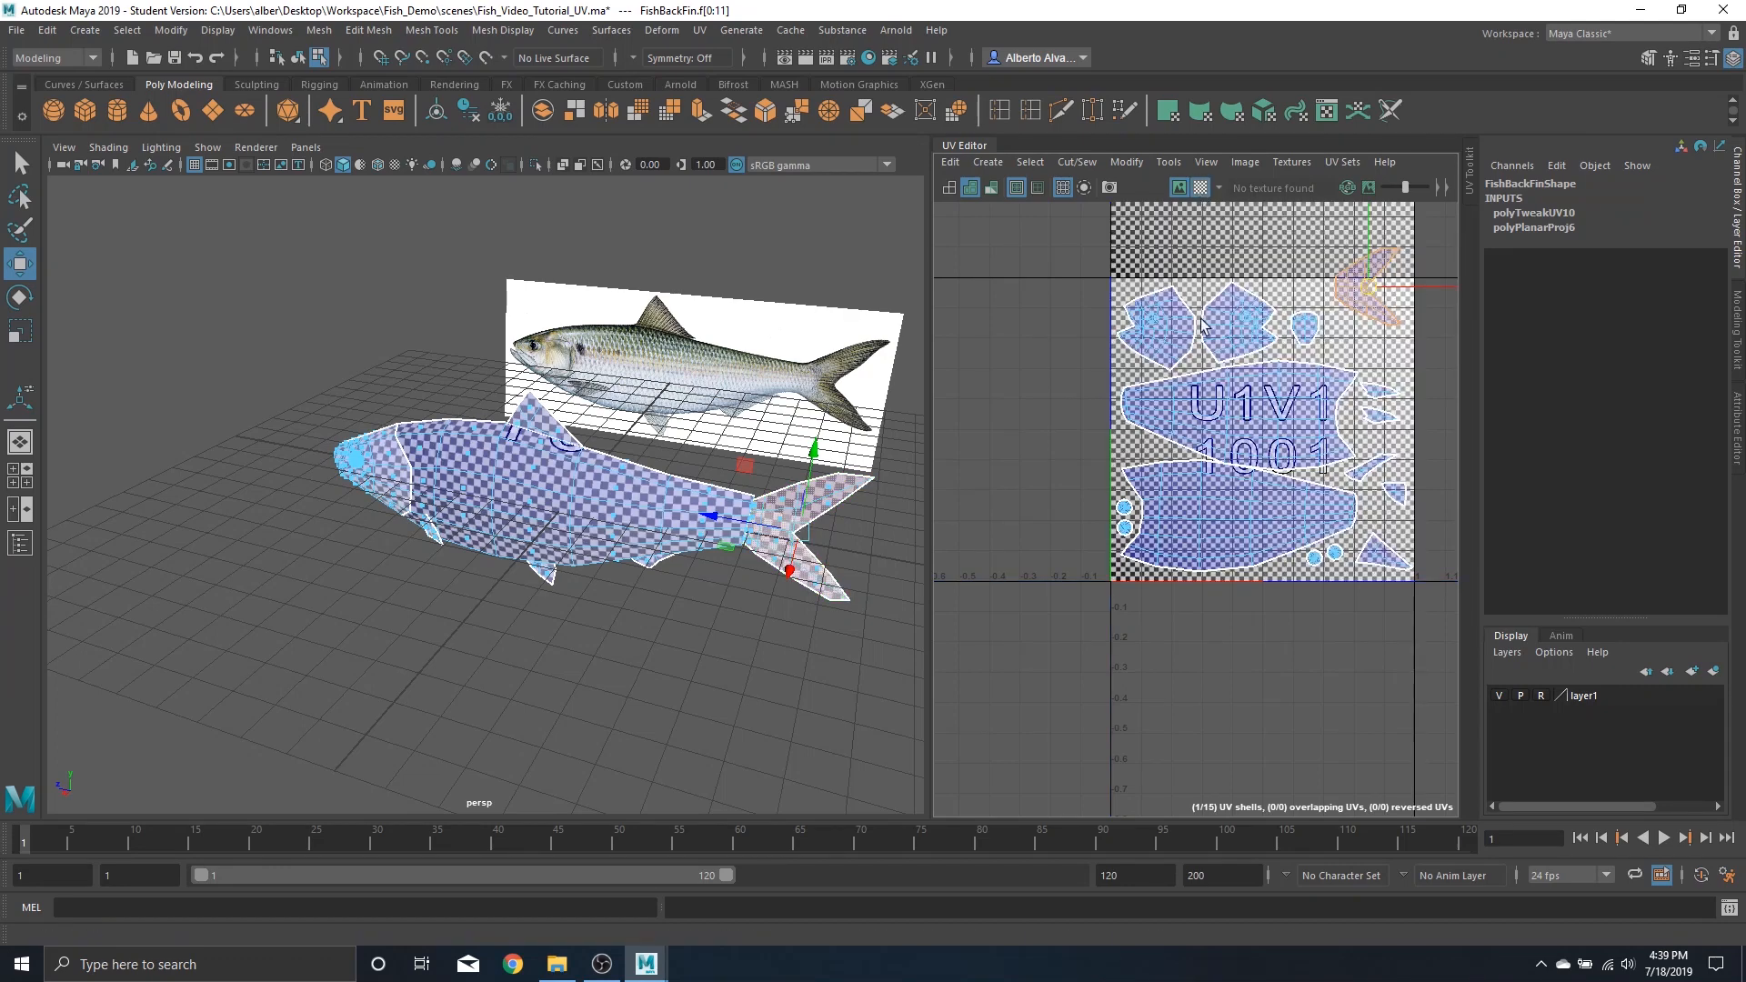
{"action": "left_click", "coordinate": [1201, 188]}
{"action": "key", "text": "ctrl+z"}
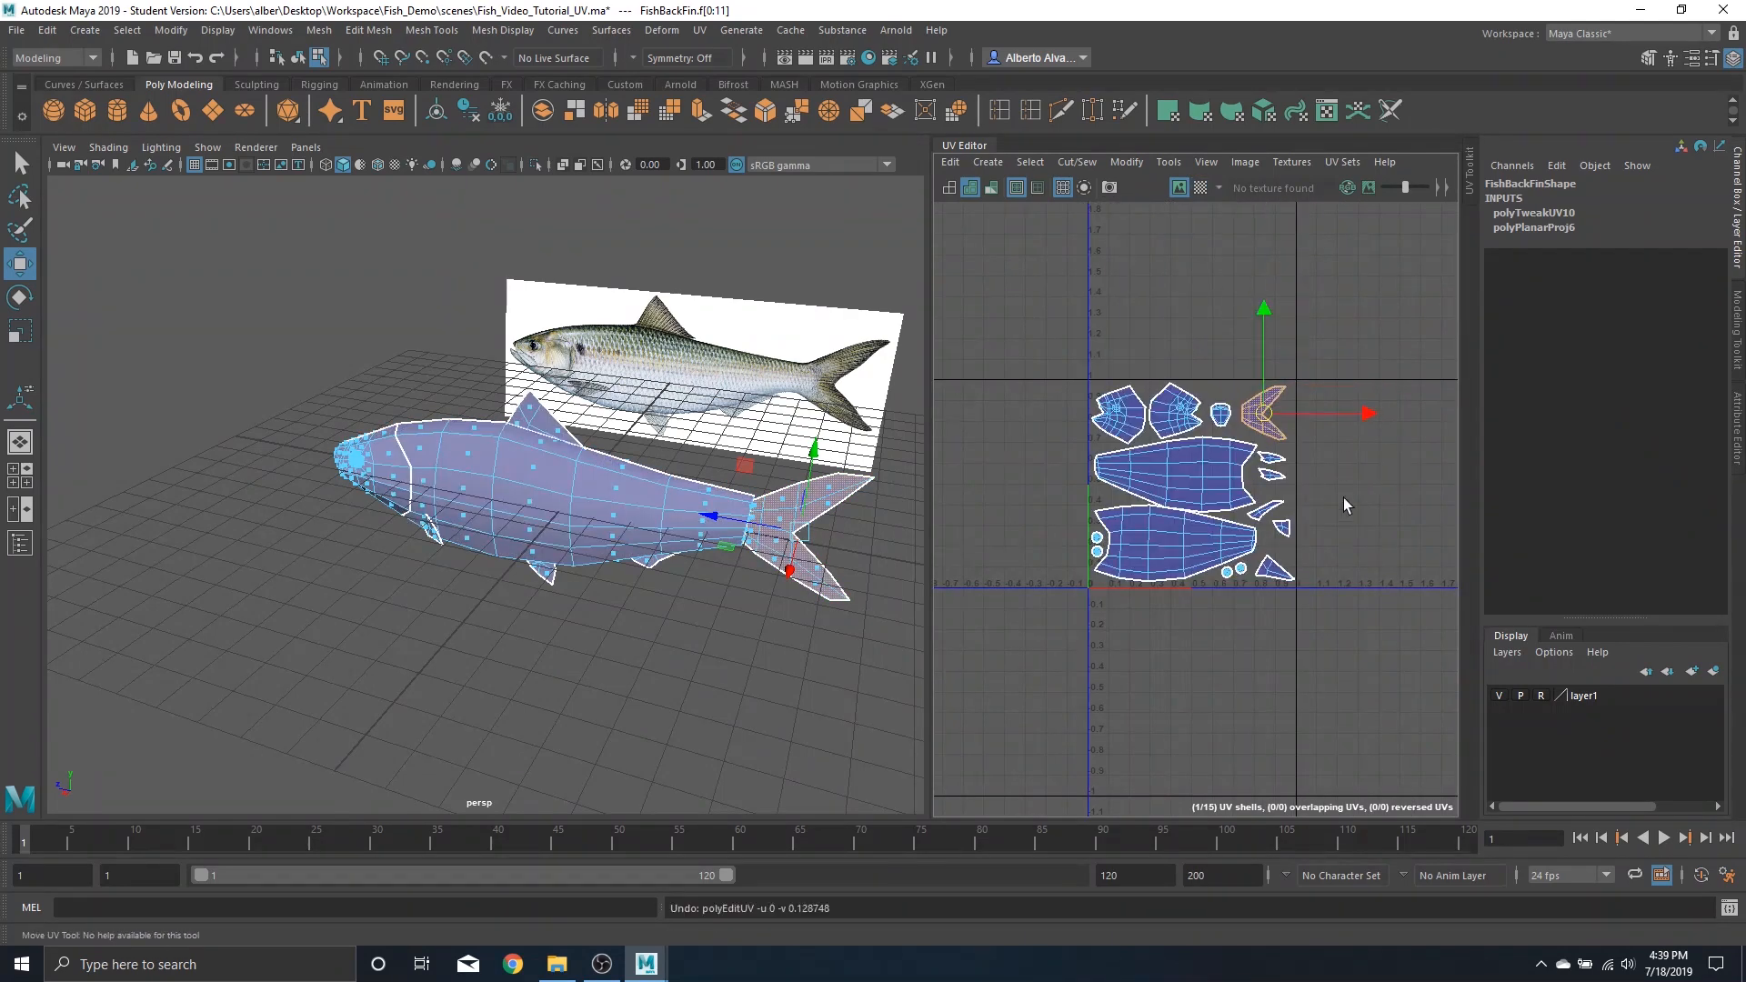
Save the scene
{"action": "scroll", "coordinate": [1212, 404], "scroll_direction": "up", "scroll_amount": 2}
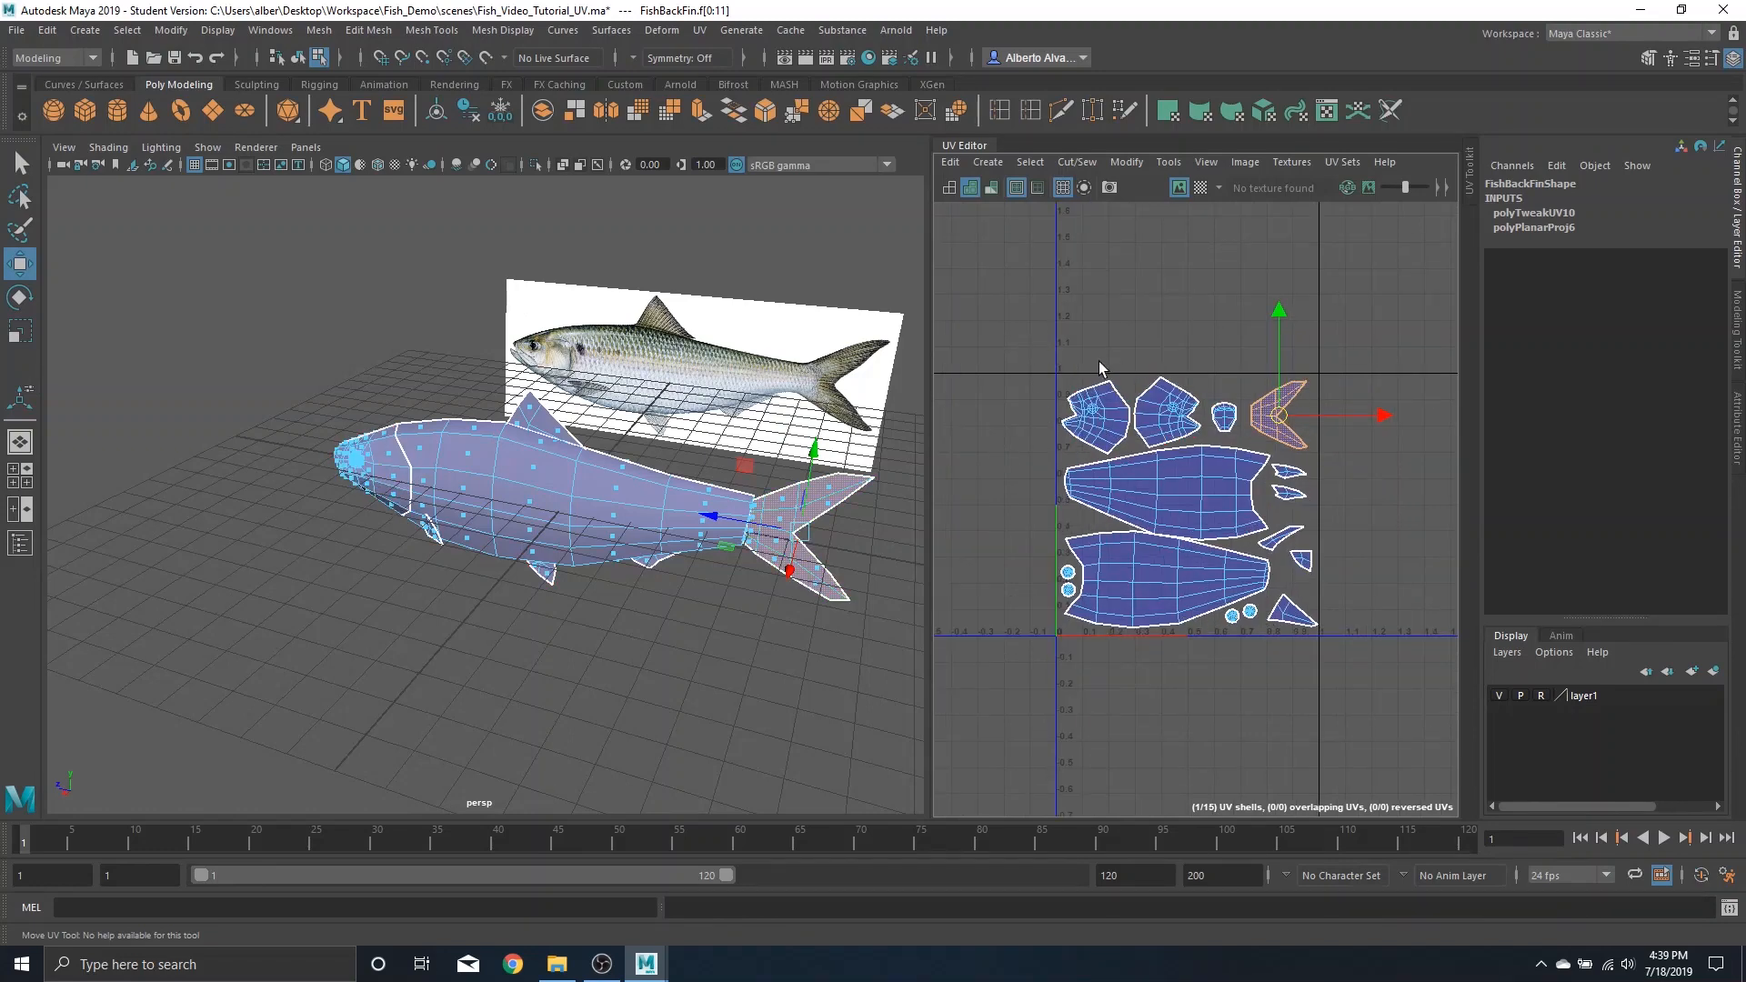
{"action": "key", "text": "q"}
{"action": "key", "text": "ctrl+s"}
{"action": "left_click", "coordinate": [835, 498]}
{"action": "key", "text": "w"}
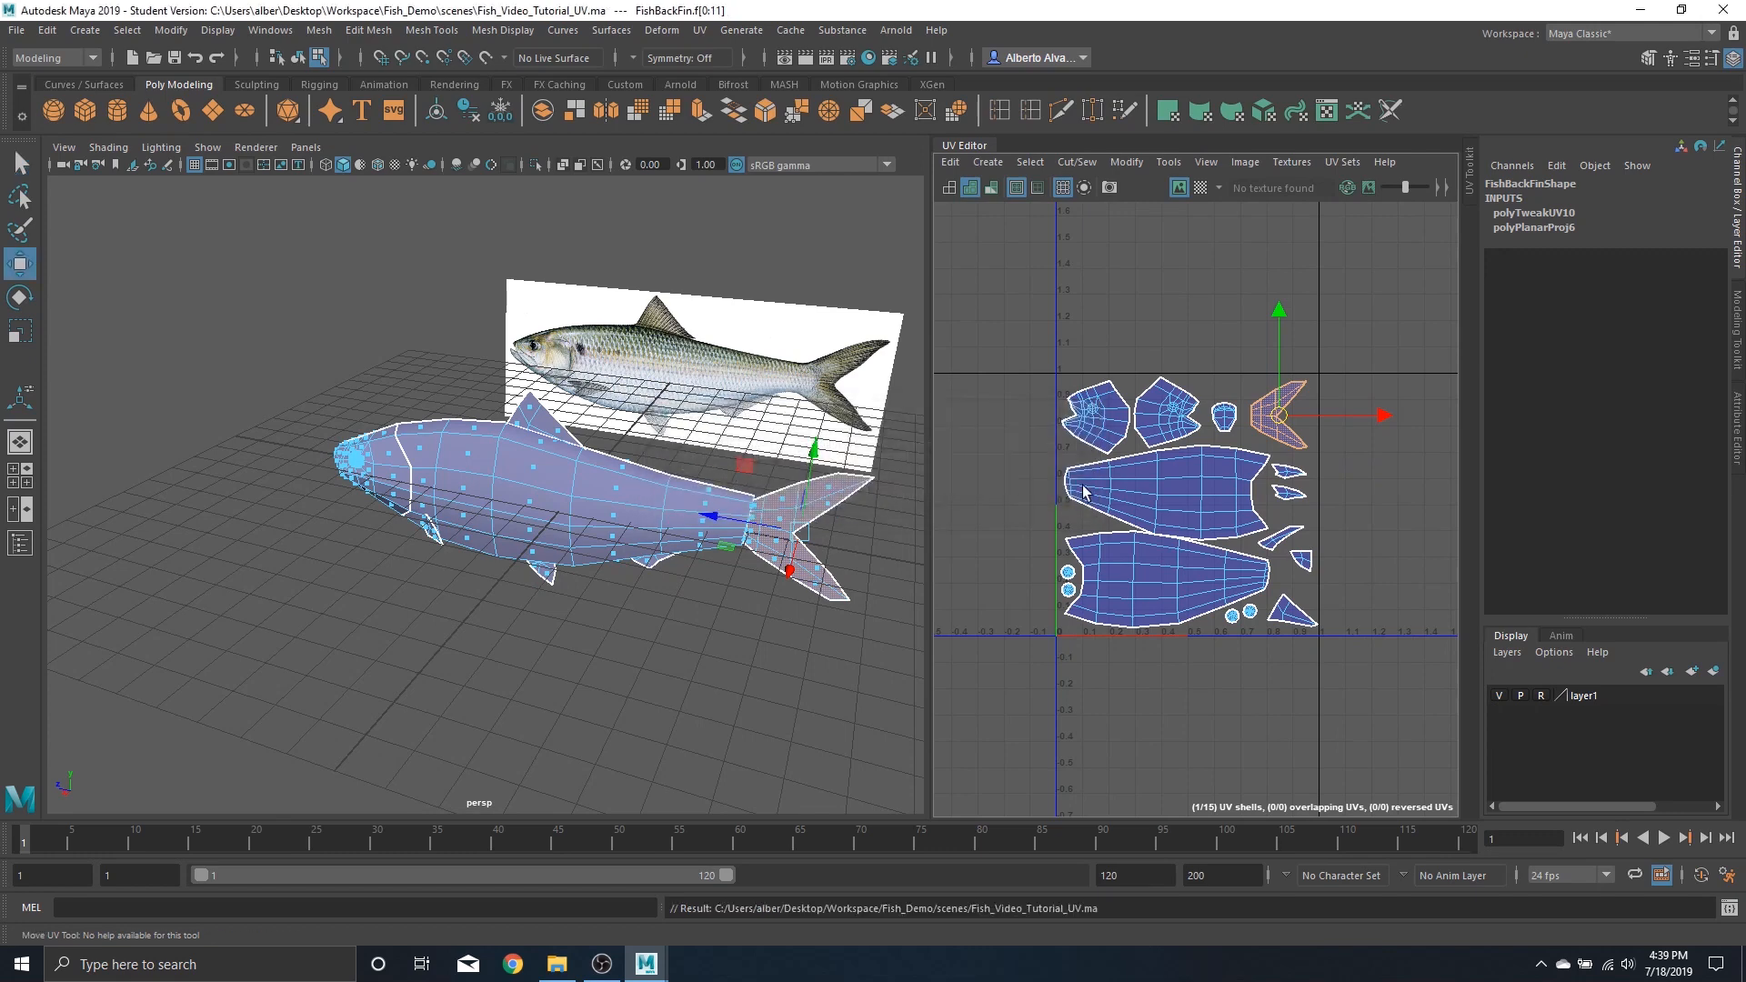
Select all UV shells and scale them up slightly to fill the tile
{"action": "left_click_drag", "start_coordinate": [1010, 345], "coordinate": [1360, 653]}
{"action": "key", "text": "r"}
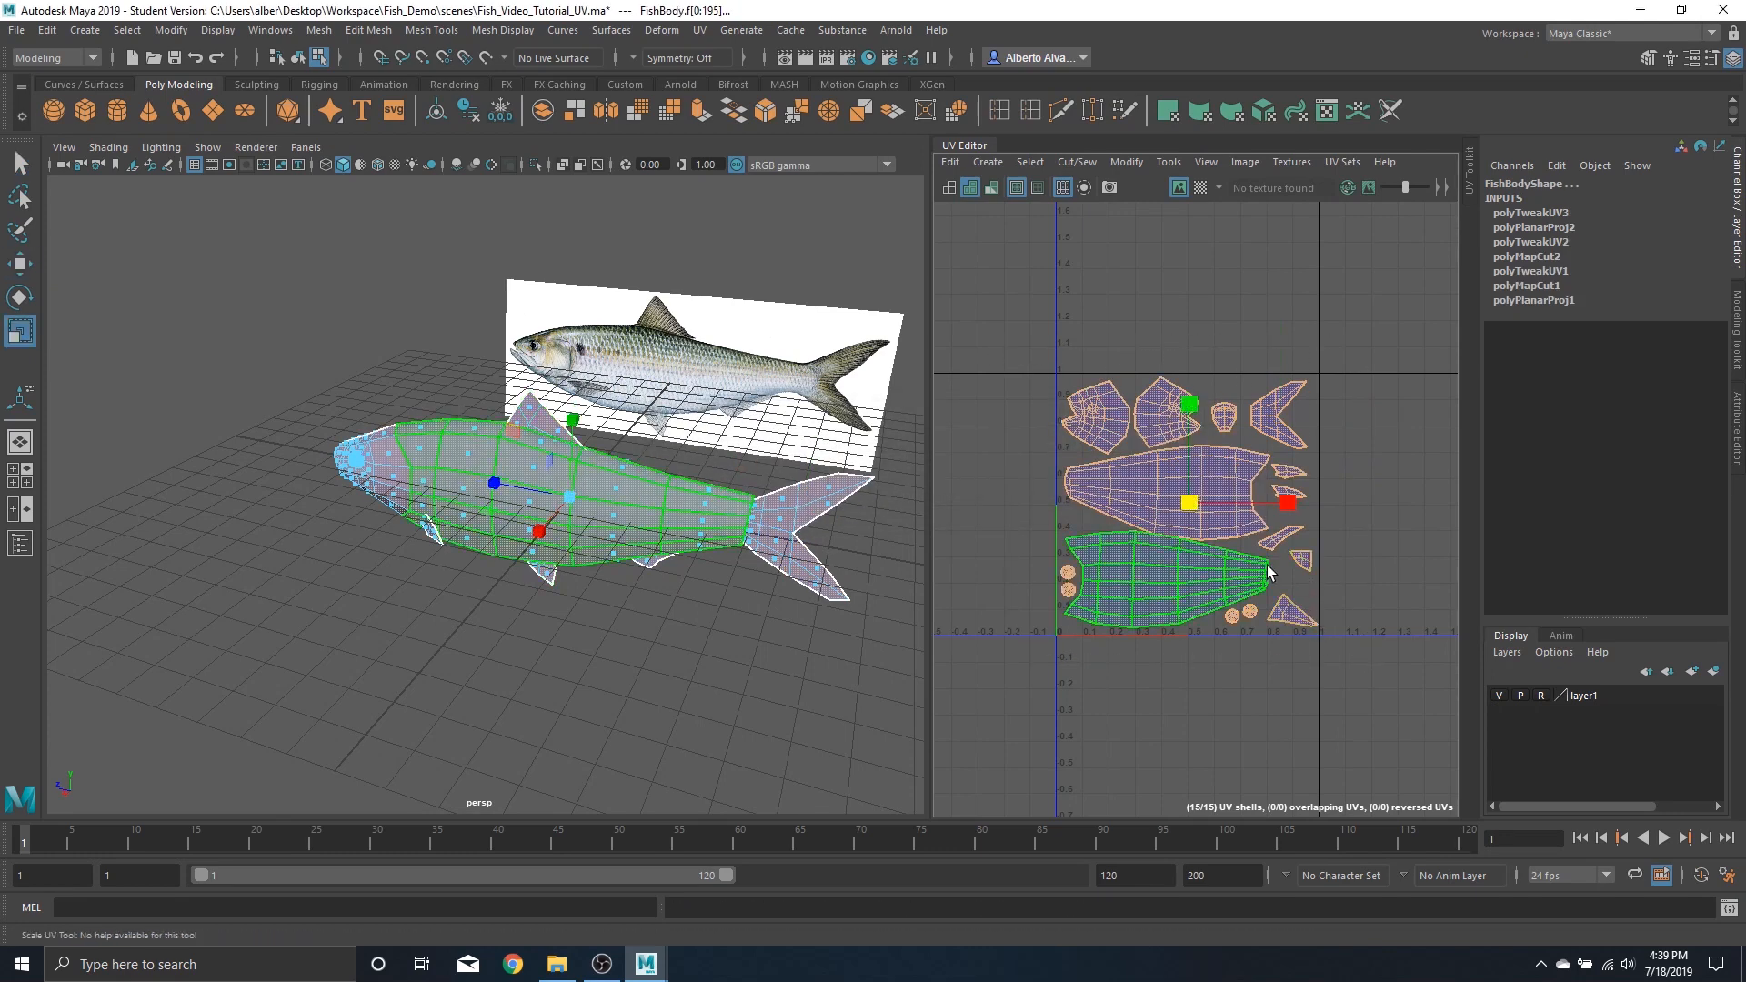
{"action": "left_click_drag", "start_coordinate": [1190, 505], "coordinate": [1195, 509]}
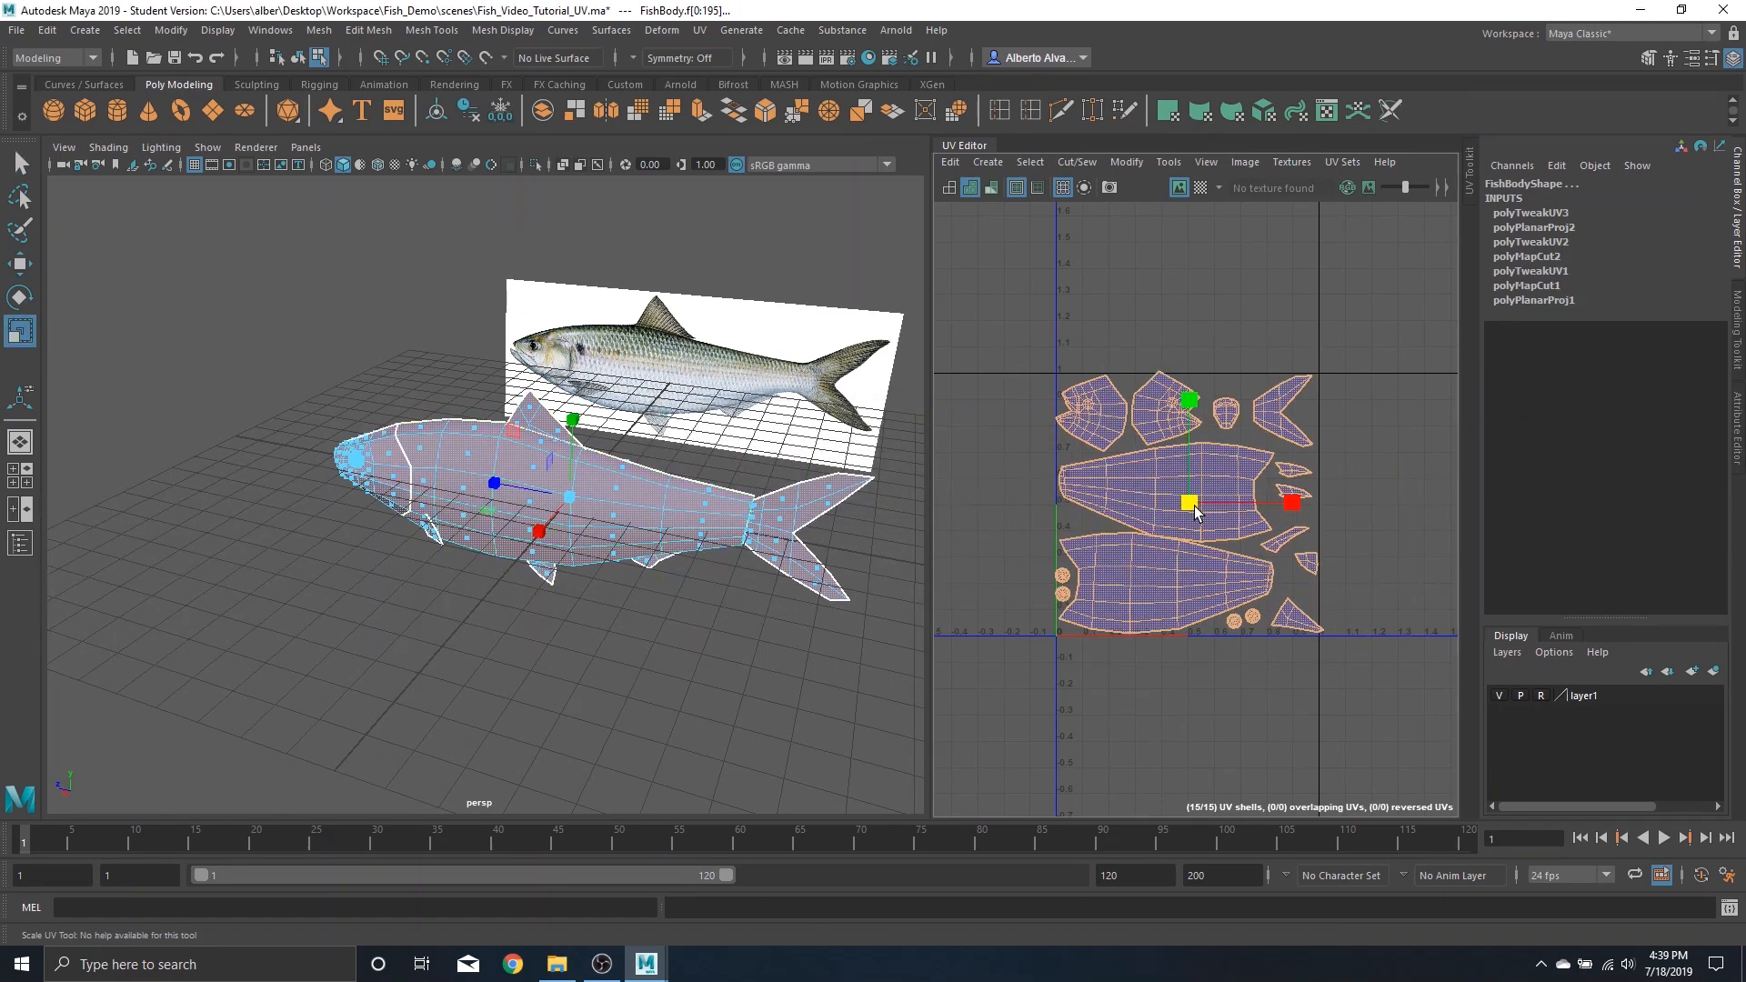
{"action": "scroll", "coordinate": [1195, 510], "scroll_direction": "up", "scroll_amount": 4}
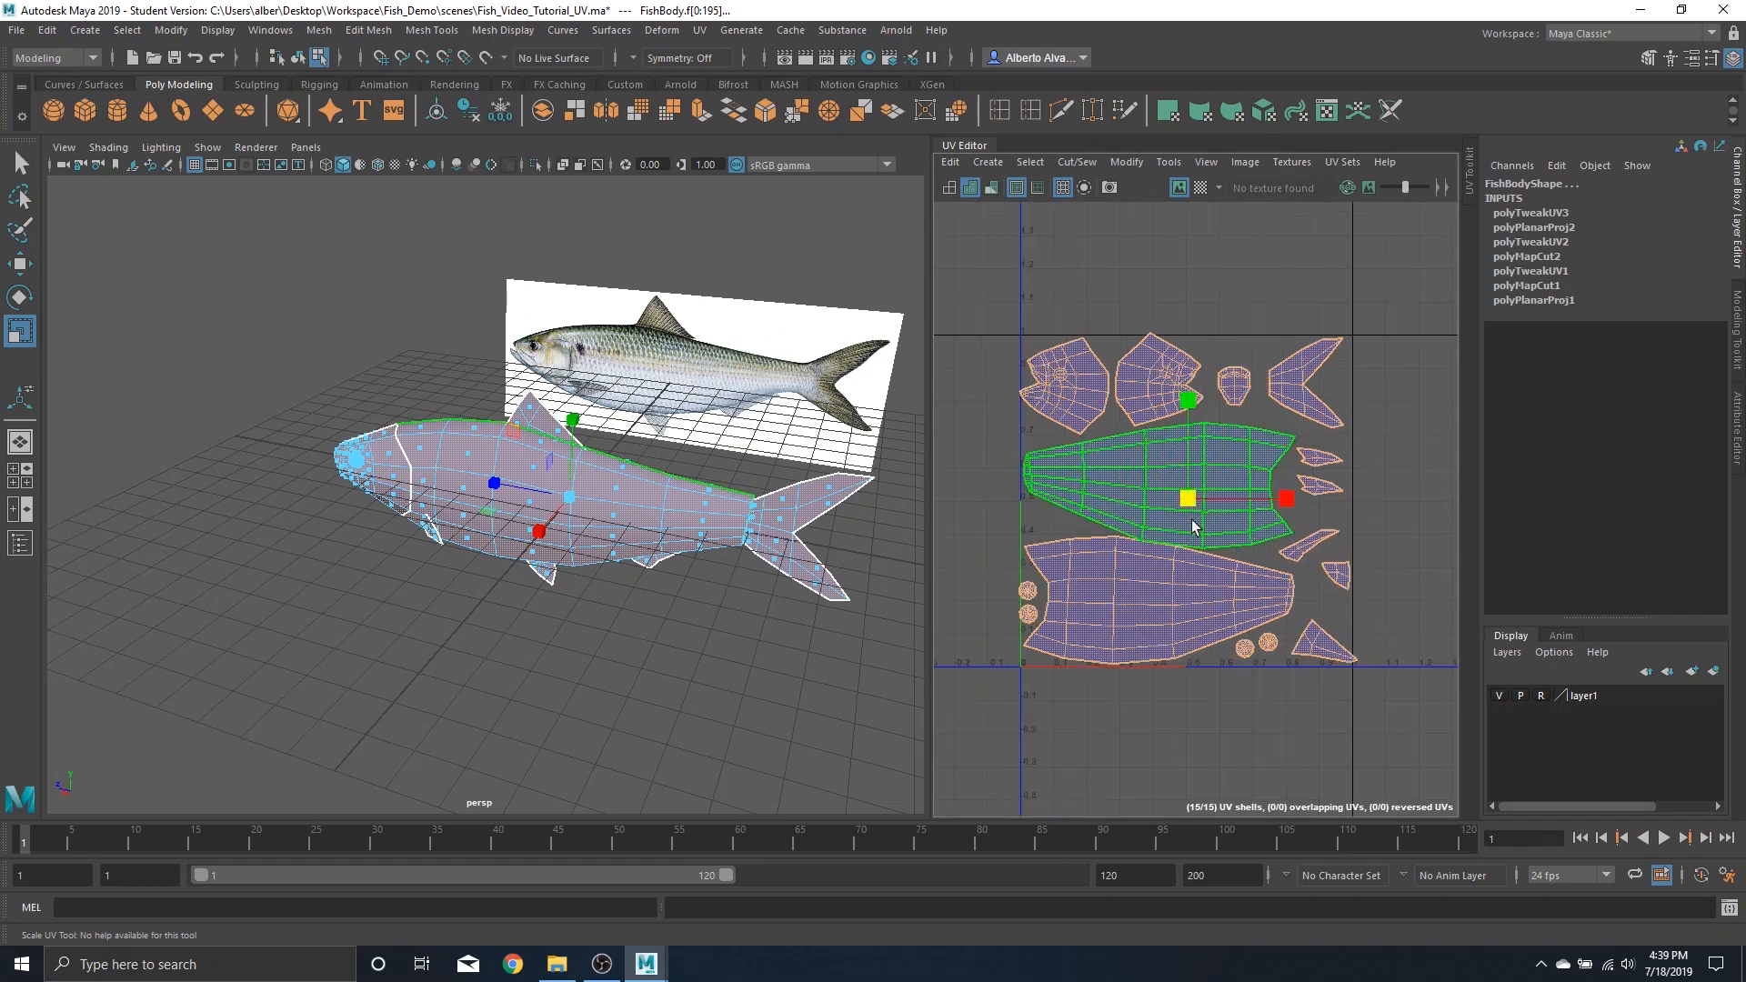
Switch to UV shell selection and nudge both head shells slightly right
{"action": "right_click", "coordinate": [1189, 289]}
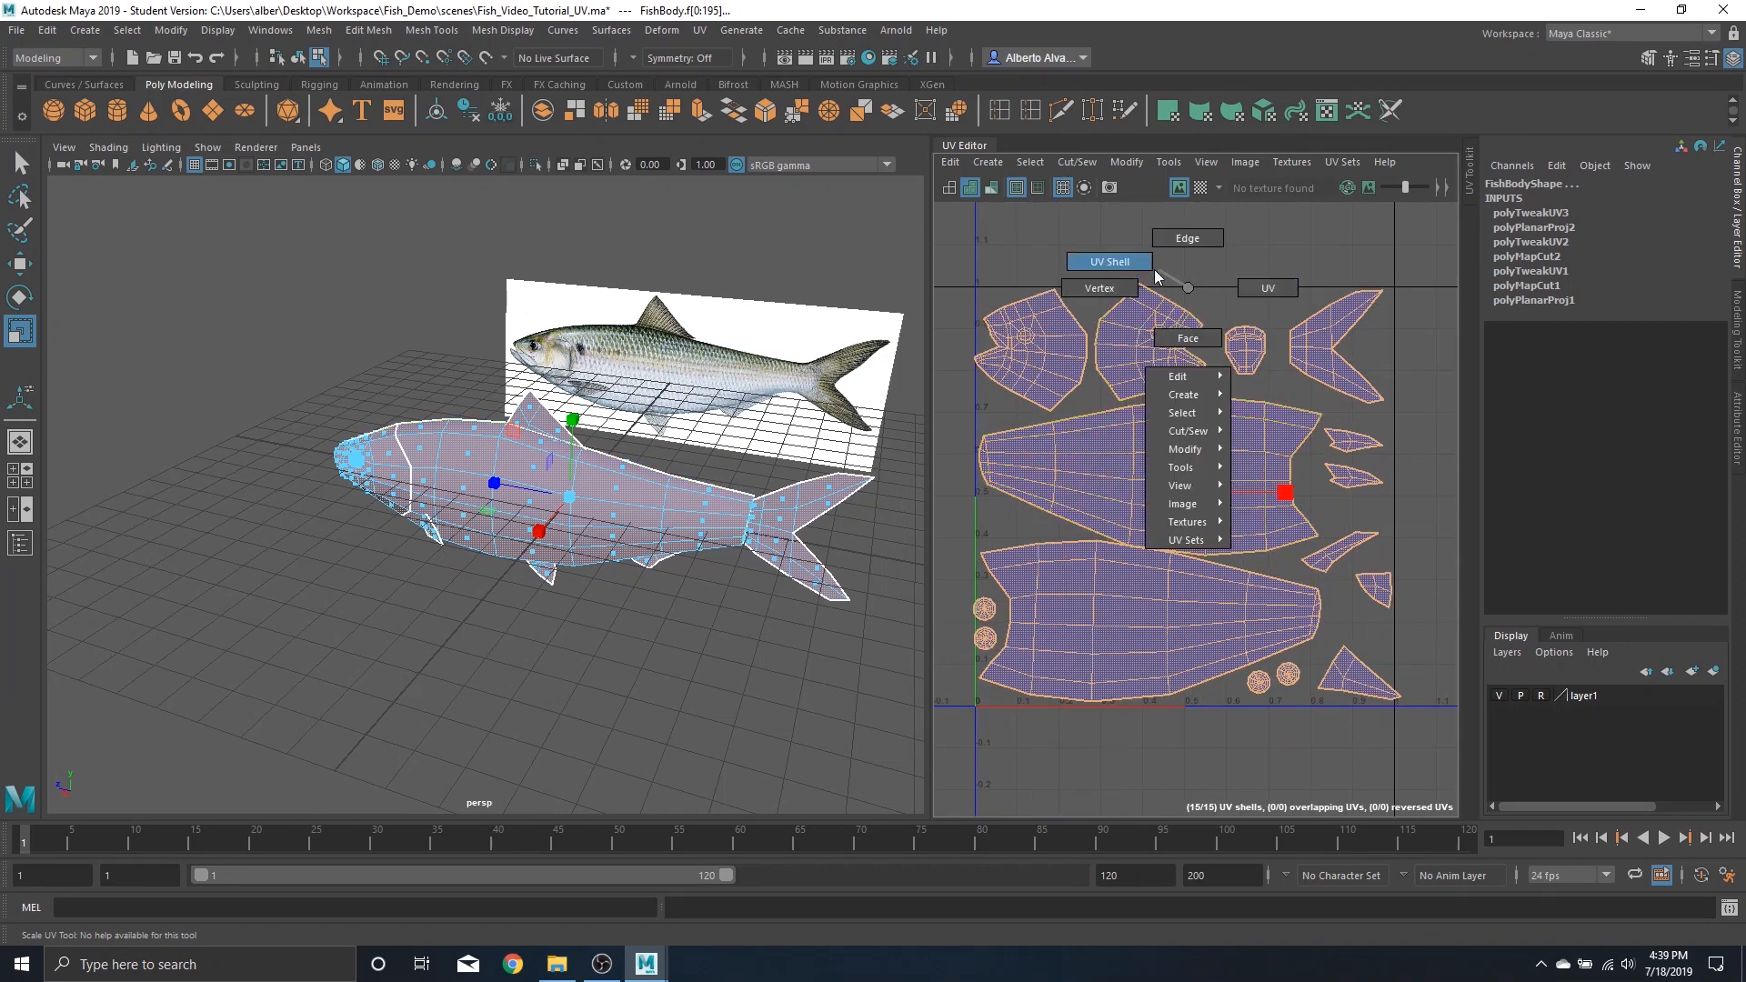
{"action": "left_click", "coordinate": [1109, 262]}
{"action": "left_click", "coordinate": [1051, 365]}
{"action": "key", "text": "w"}
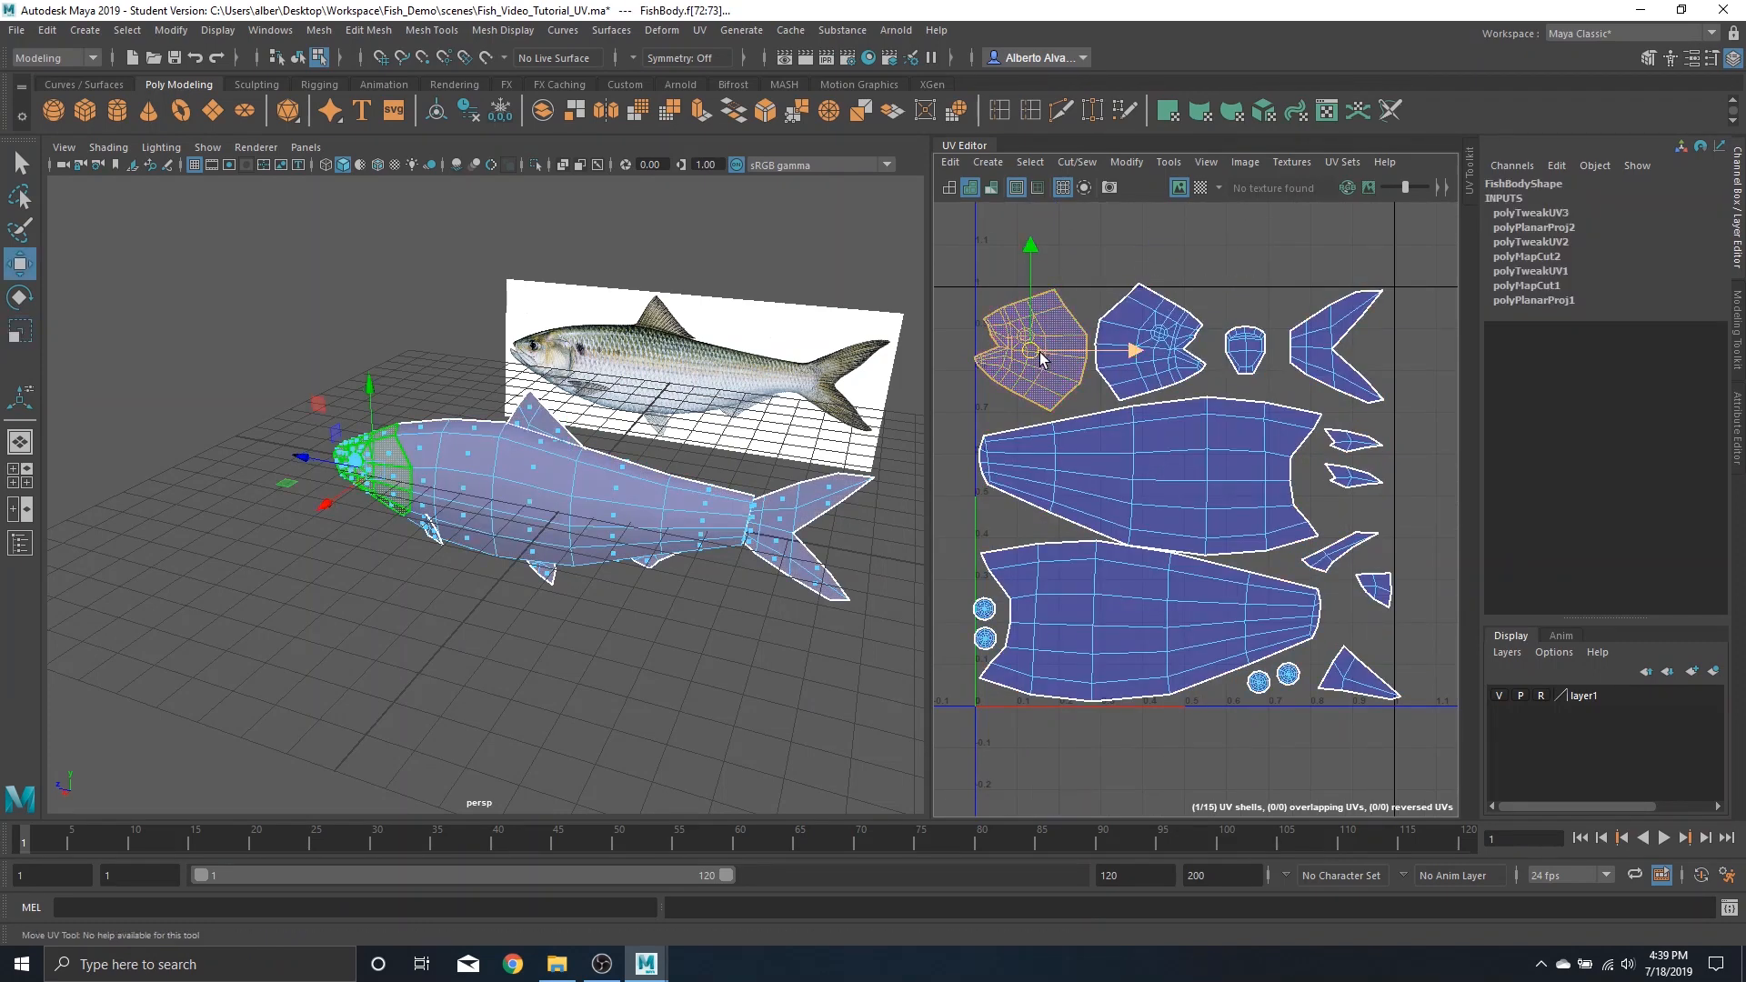
{"action": "mouse_move", "coordinate": [1036, 353]}
{"action": "left_mouse_down"}
{"action": "mouse_move", "coordinate": [1134, 349]}
{"action": "mouse_move", "coordinate": [1045, 357]}
{"action": "left_mouse_up"}
{"action": "left_click", "coordinate": [1138, 321]}
{"action": "left_click_drag", "start_coordinate": [1158, 333], "coordinate": [1162, 335]}
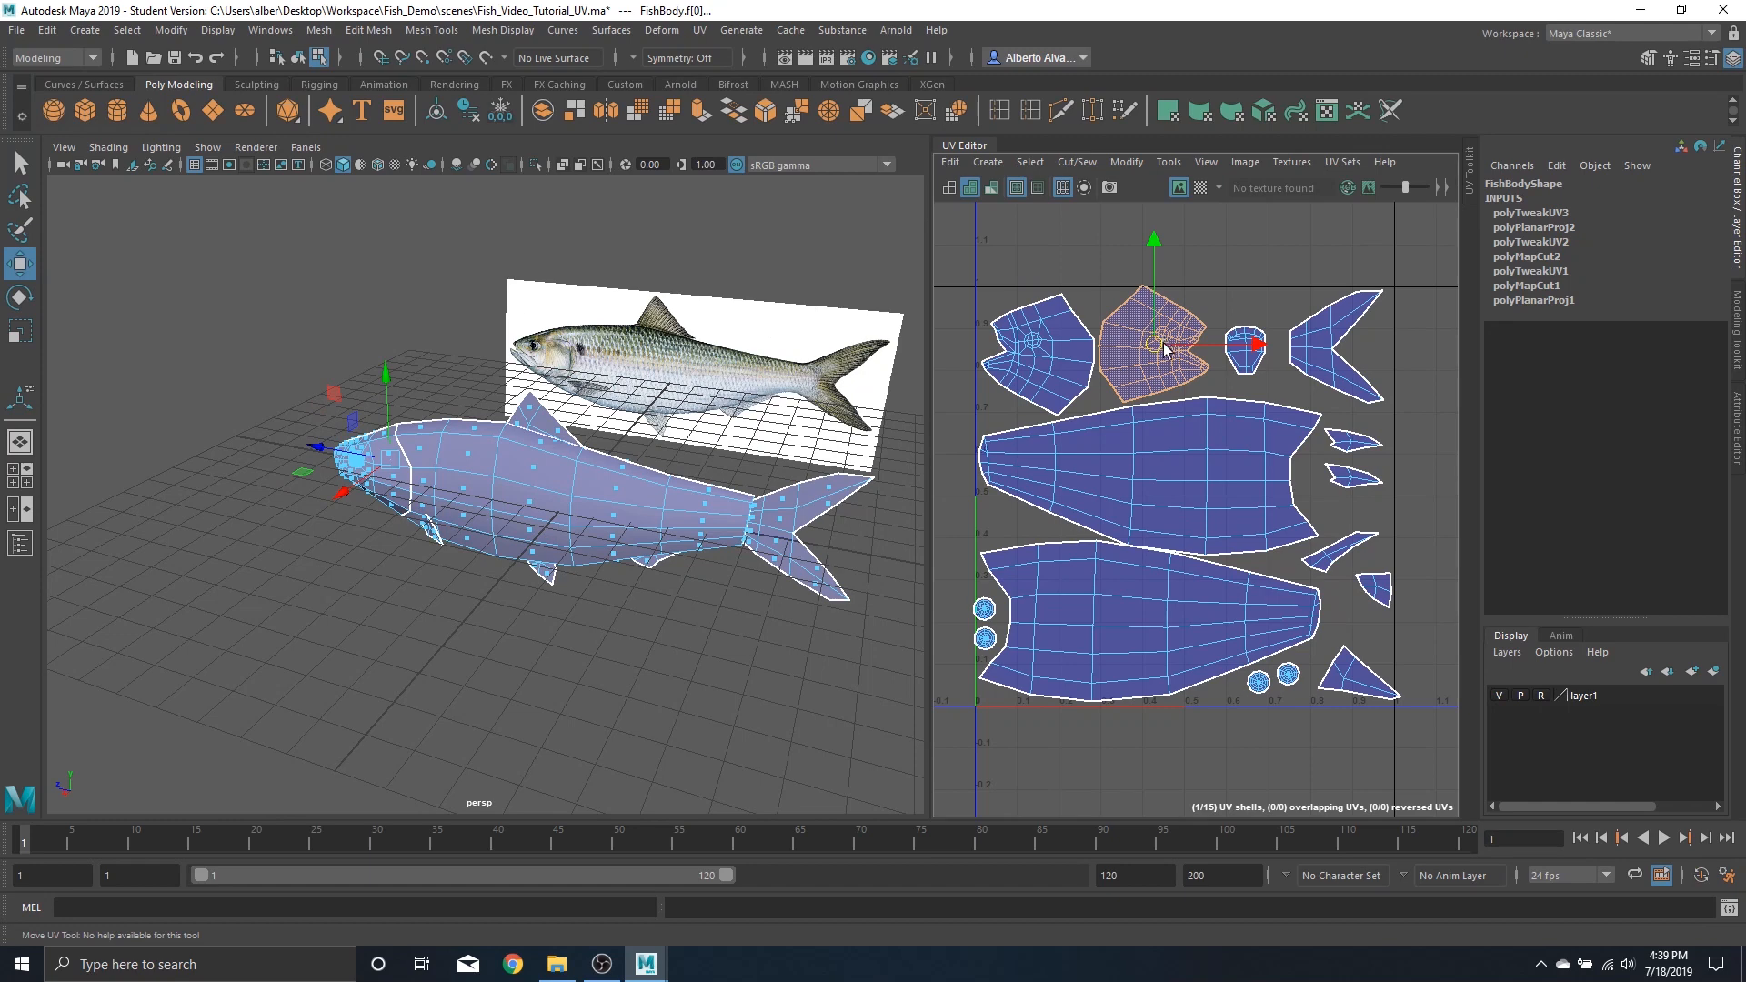
Nudge the lower and upper body shells slightly down
{"action": "left_click", "coordinate": [1125, 586]}
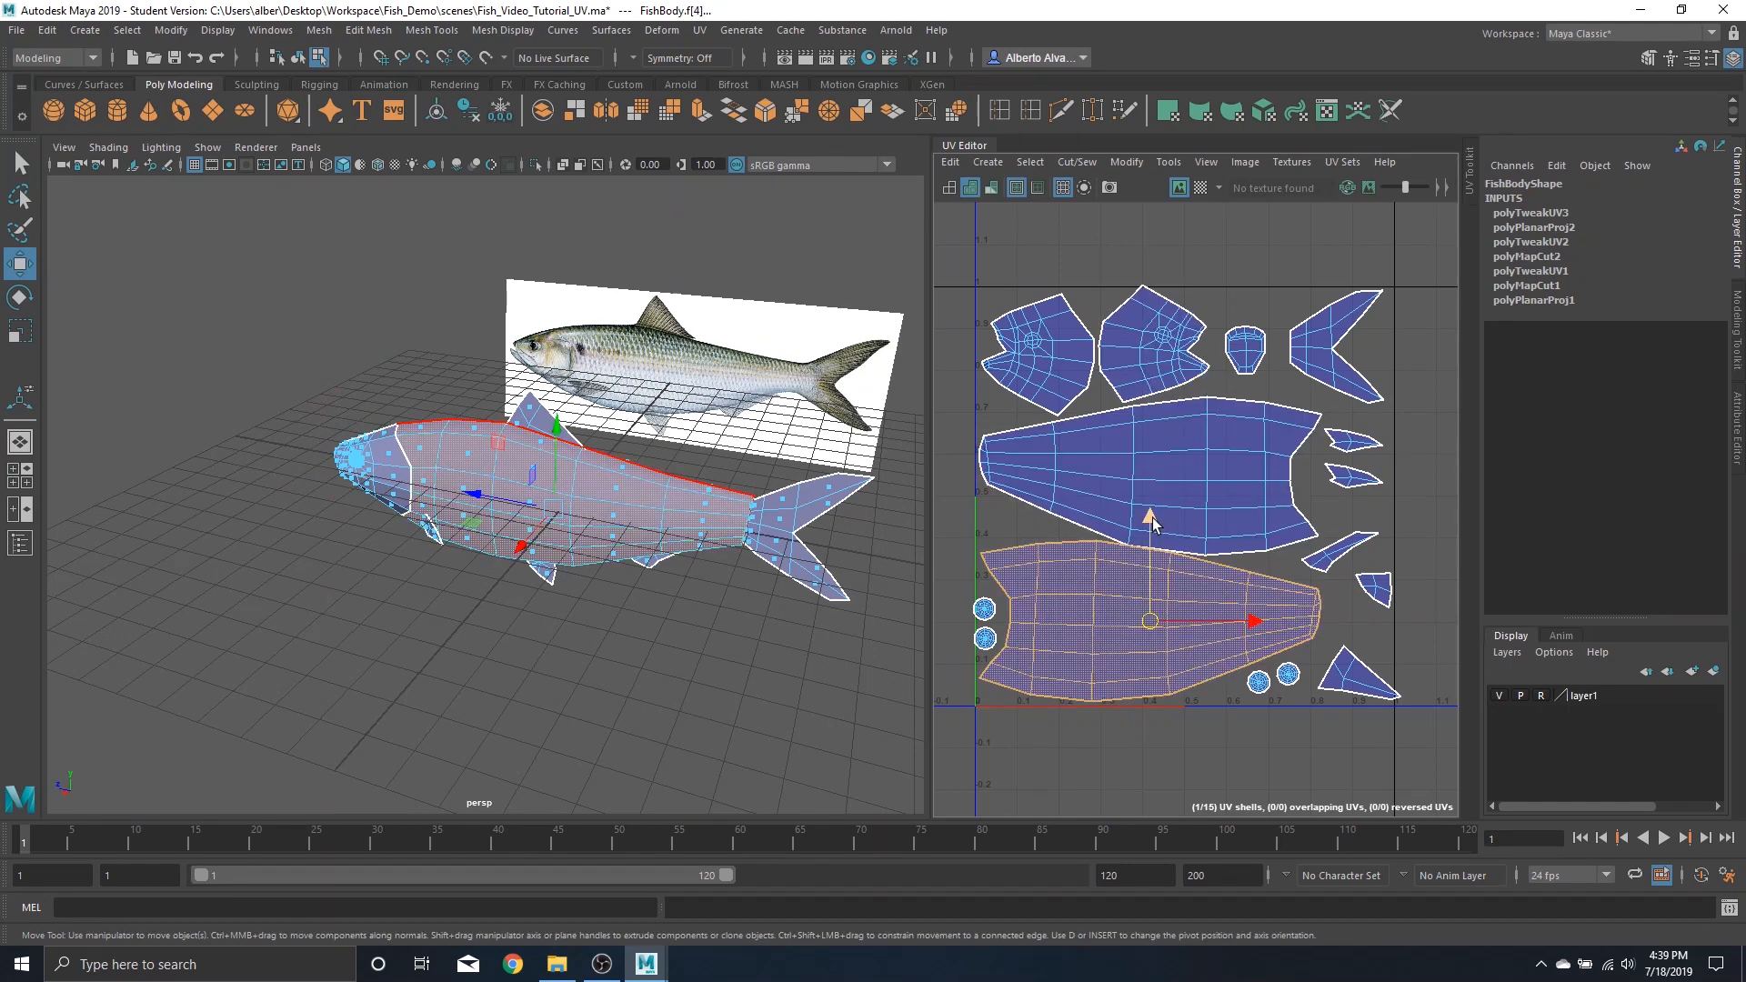
{"action": "left_click_drag", "start_coordinate": [1153, 524], "coordinate": [1152, 527]}
{"action": "left_click", "coordinate": [1153, 473]}
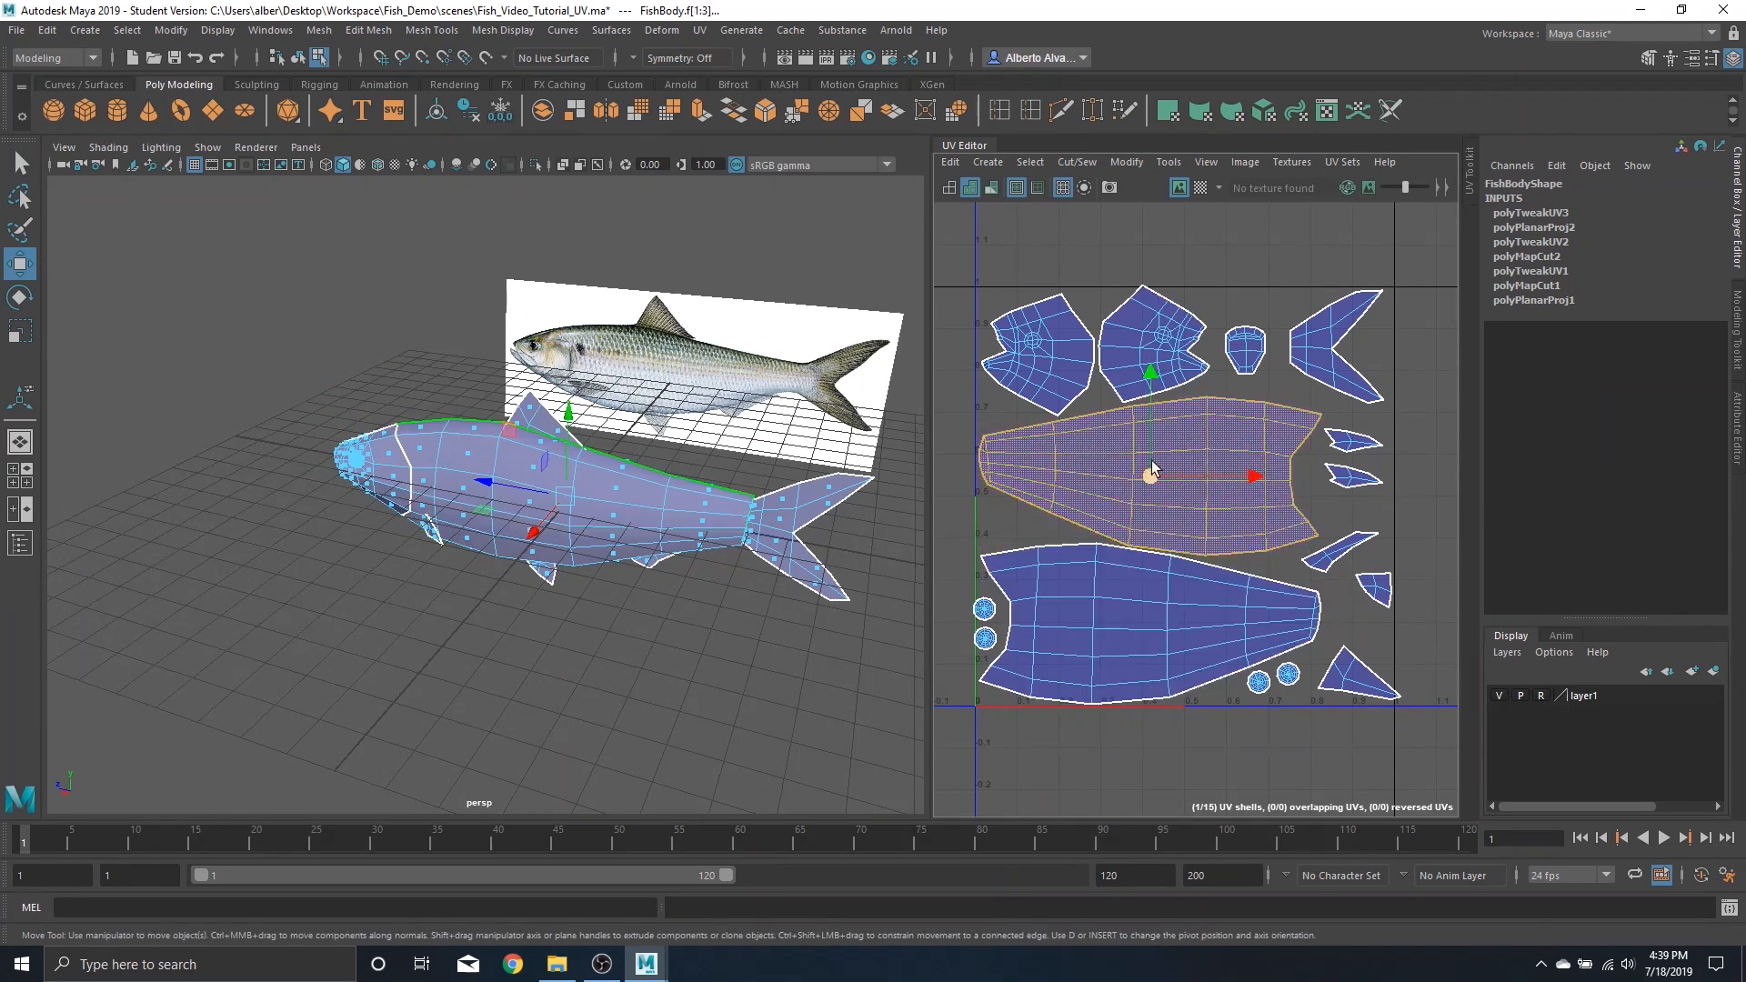
{"action": "left_click_drag", "start_coordinate": [1151, 375], "coordinate": [1151, 379]}
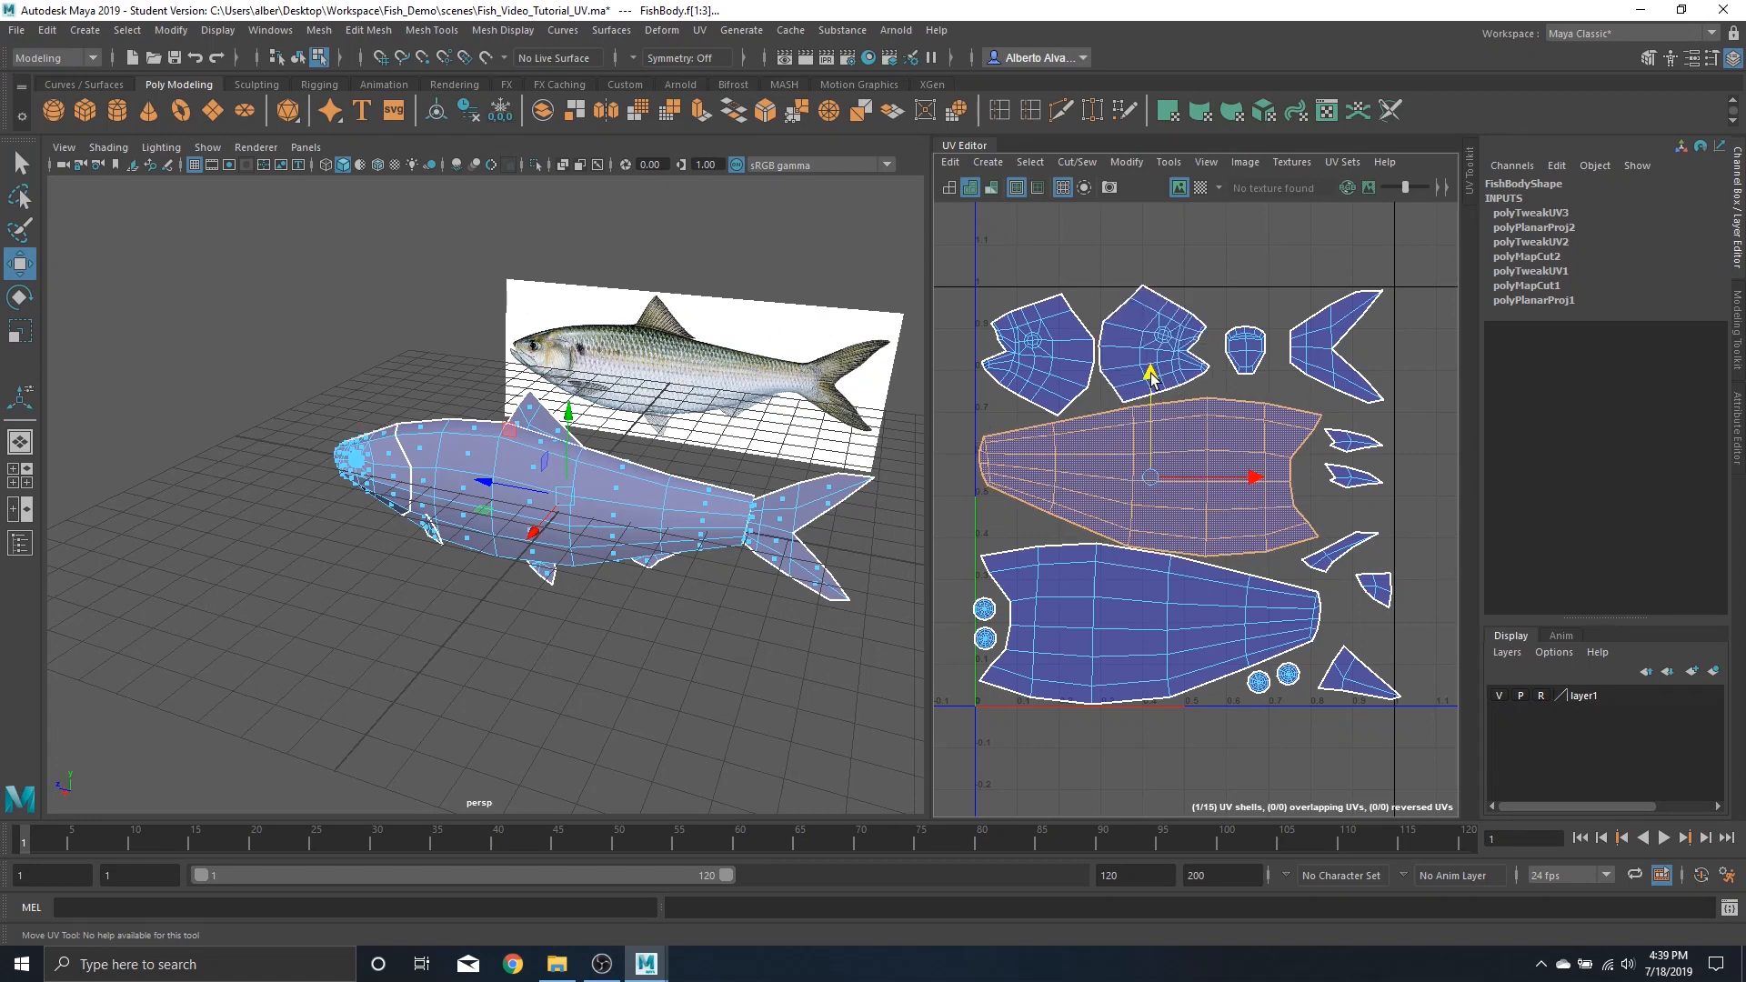
Move the eye shells slightly right away from the tile edge
{"action": "left_click", "coordinate": [980, 607]}
{"action": "mouse_move", "coordinate": [967, 596]}
{"action": "left_mouse_down"}
{"action": "mouse_move", "coordinate": [991, 640]}
{"action": "mouse_move", "coordinate": [990, 620]}
{"action": "left_mouse_up"}
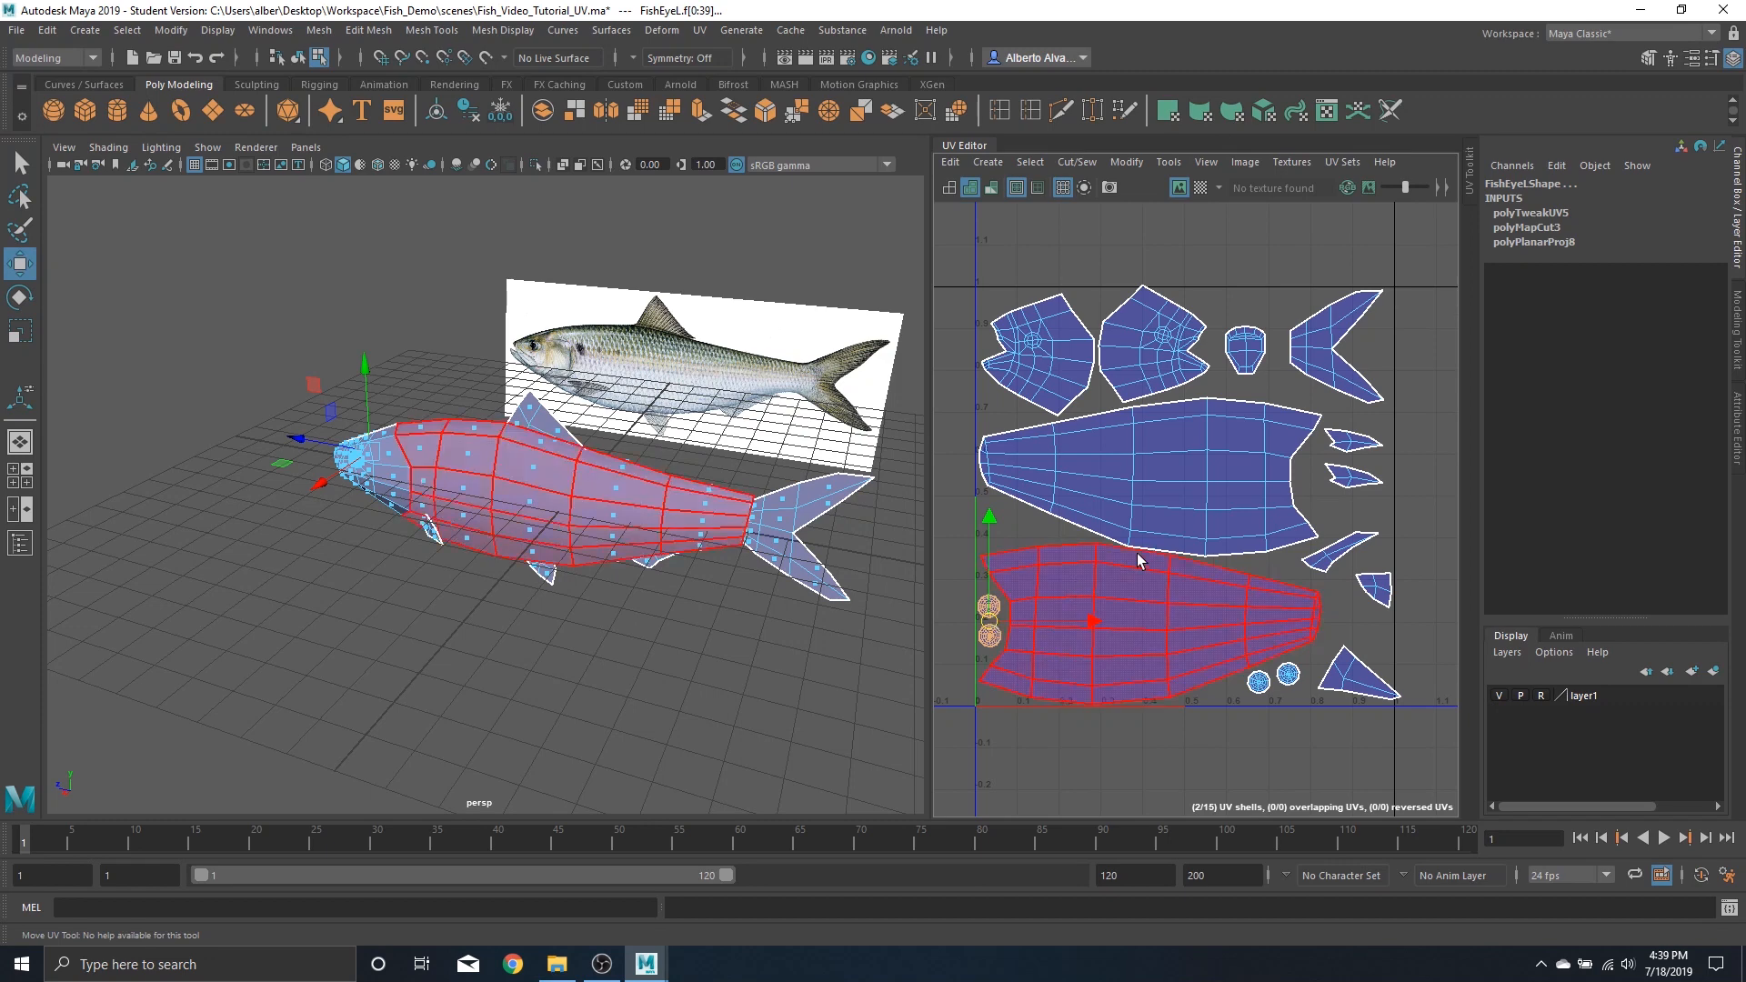
Nudge the dorsal fin shell up and the bottom fin shell slightly down-left
{"action": "left_click", "coordinate": [1346, 673]}
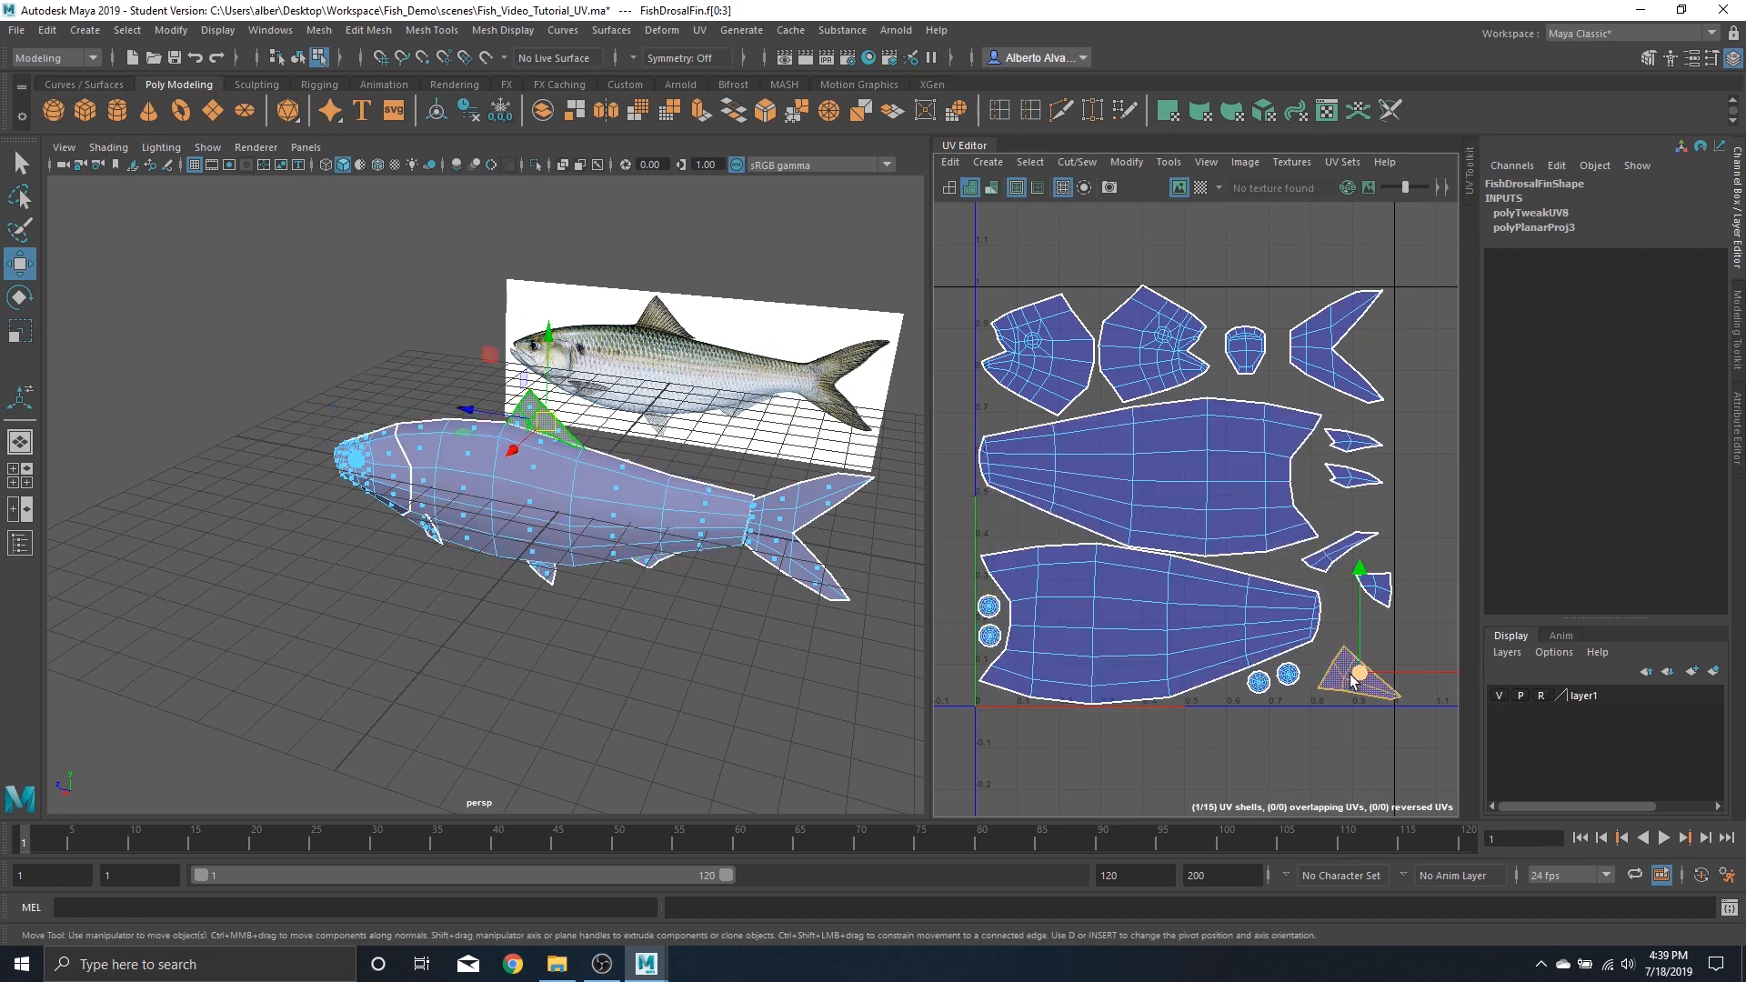
{"action": "left_click_drag", "start_coordinate": [1359, 682], "coordinate": [1352, 676]}
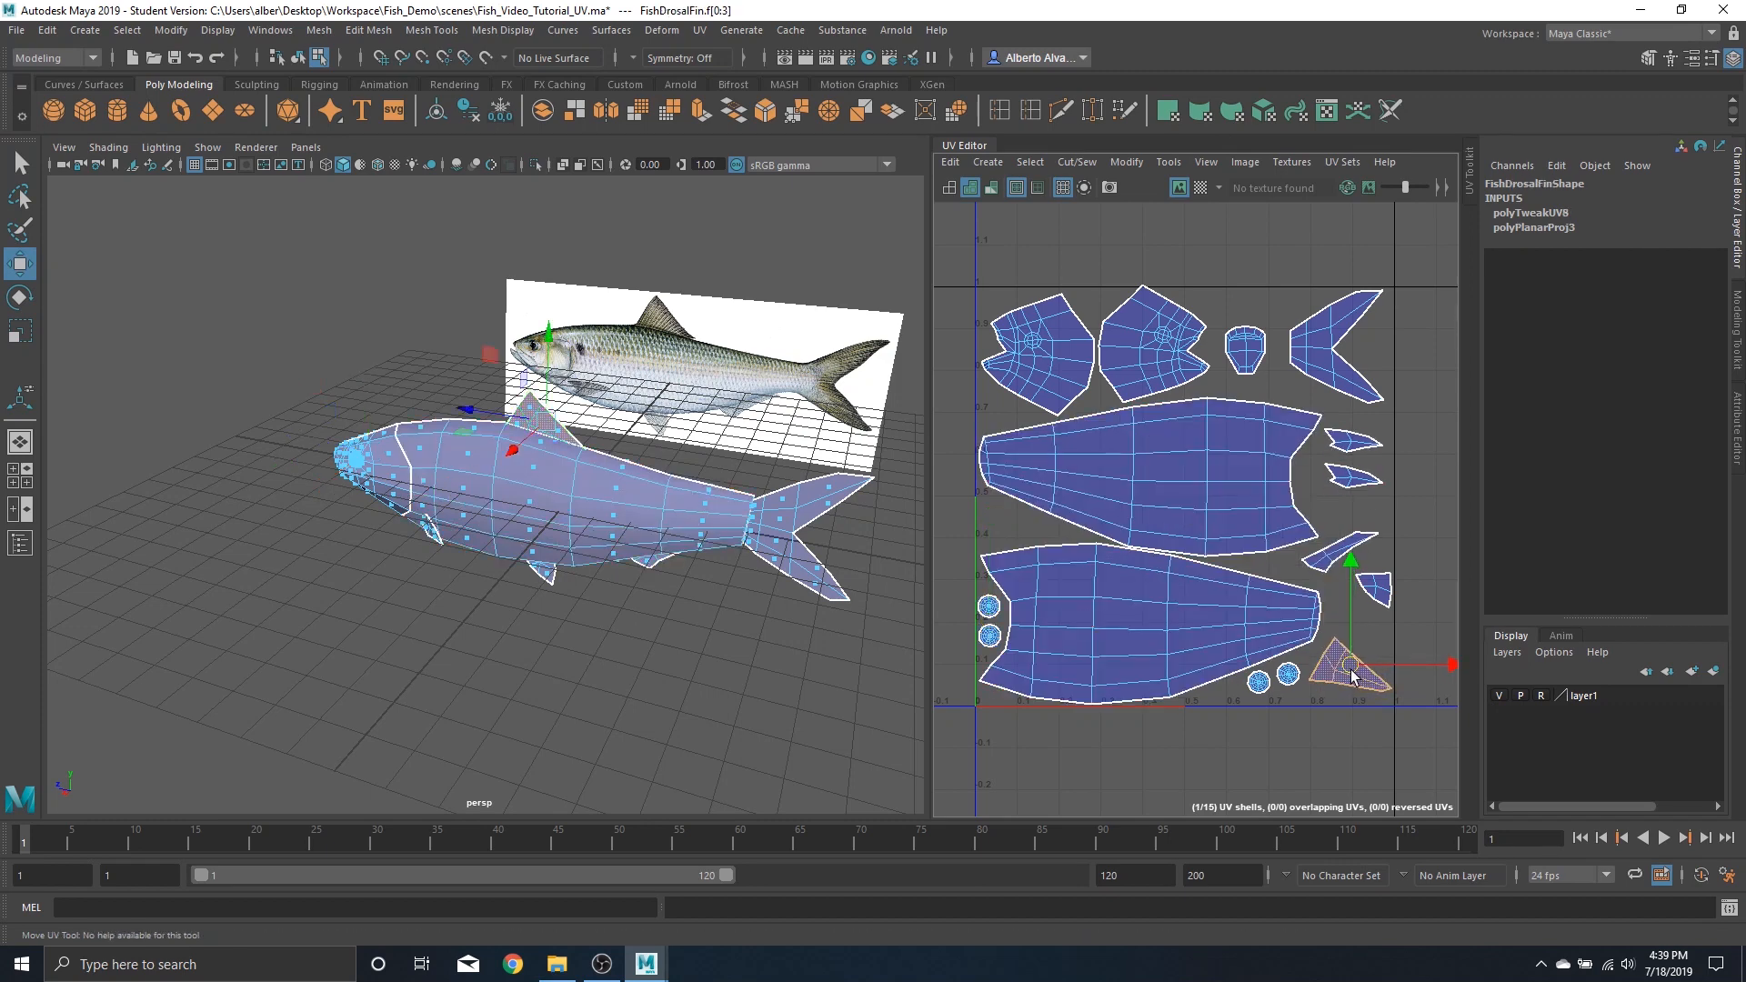
{"action": "left_click", "coordinate": [1378, 595]}
{"action": "left_click_drag", "start_coordinate": [1378, 596], "coordinate": [1362, 611]}
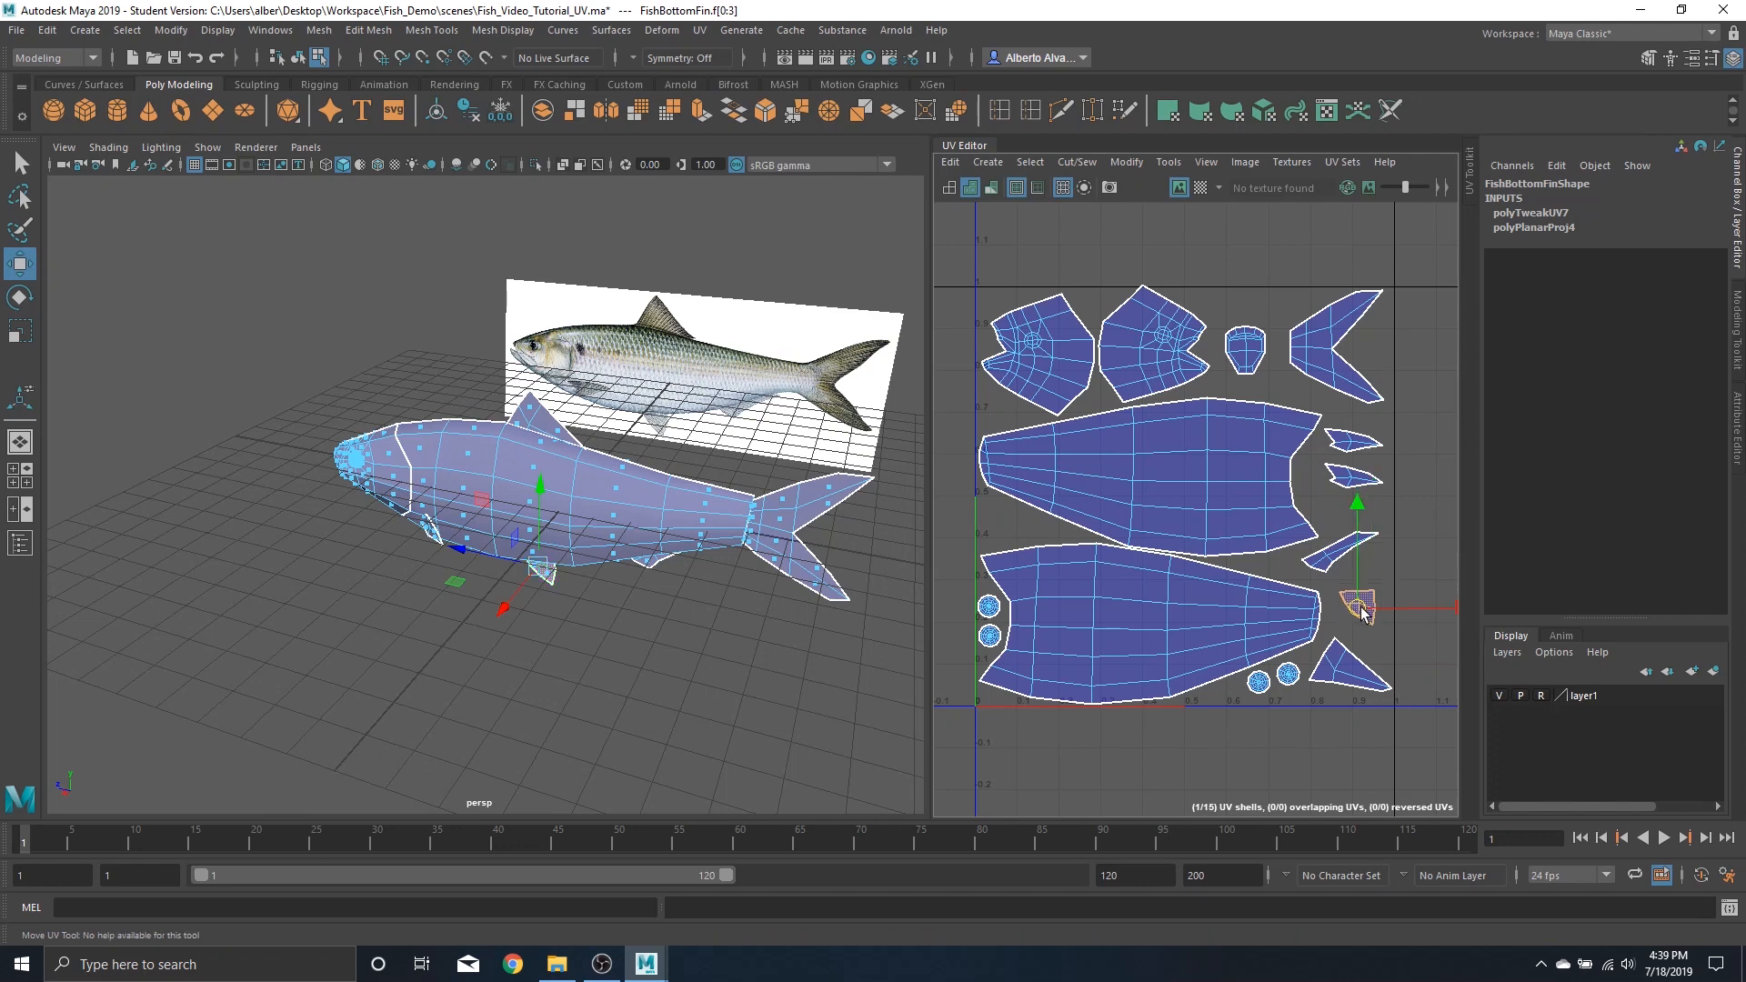
Nudge the small side fin shells slightly upward to even out their spacing
{"action": "left_click", "coordinate": [1356, 480]}
{"action": "mouse_move", "coordinate": [1354, 478]}
{"action": "left_mouse_down"}
{"action": "mouse_move", "coordinate": [1344, 495]}
{"action": "mouse_move", "coordinate": [1355, 457]}
{"action": "left_mouse_up"}
{"action": "left_click", "coordinate": [1361, 444]}
{"action": "left_click", "coordinate": [1373, 424]}
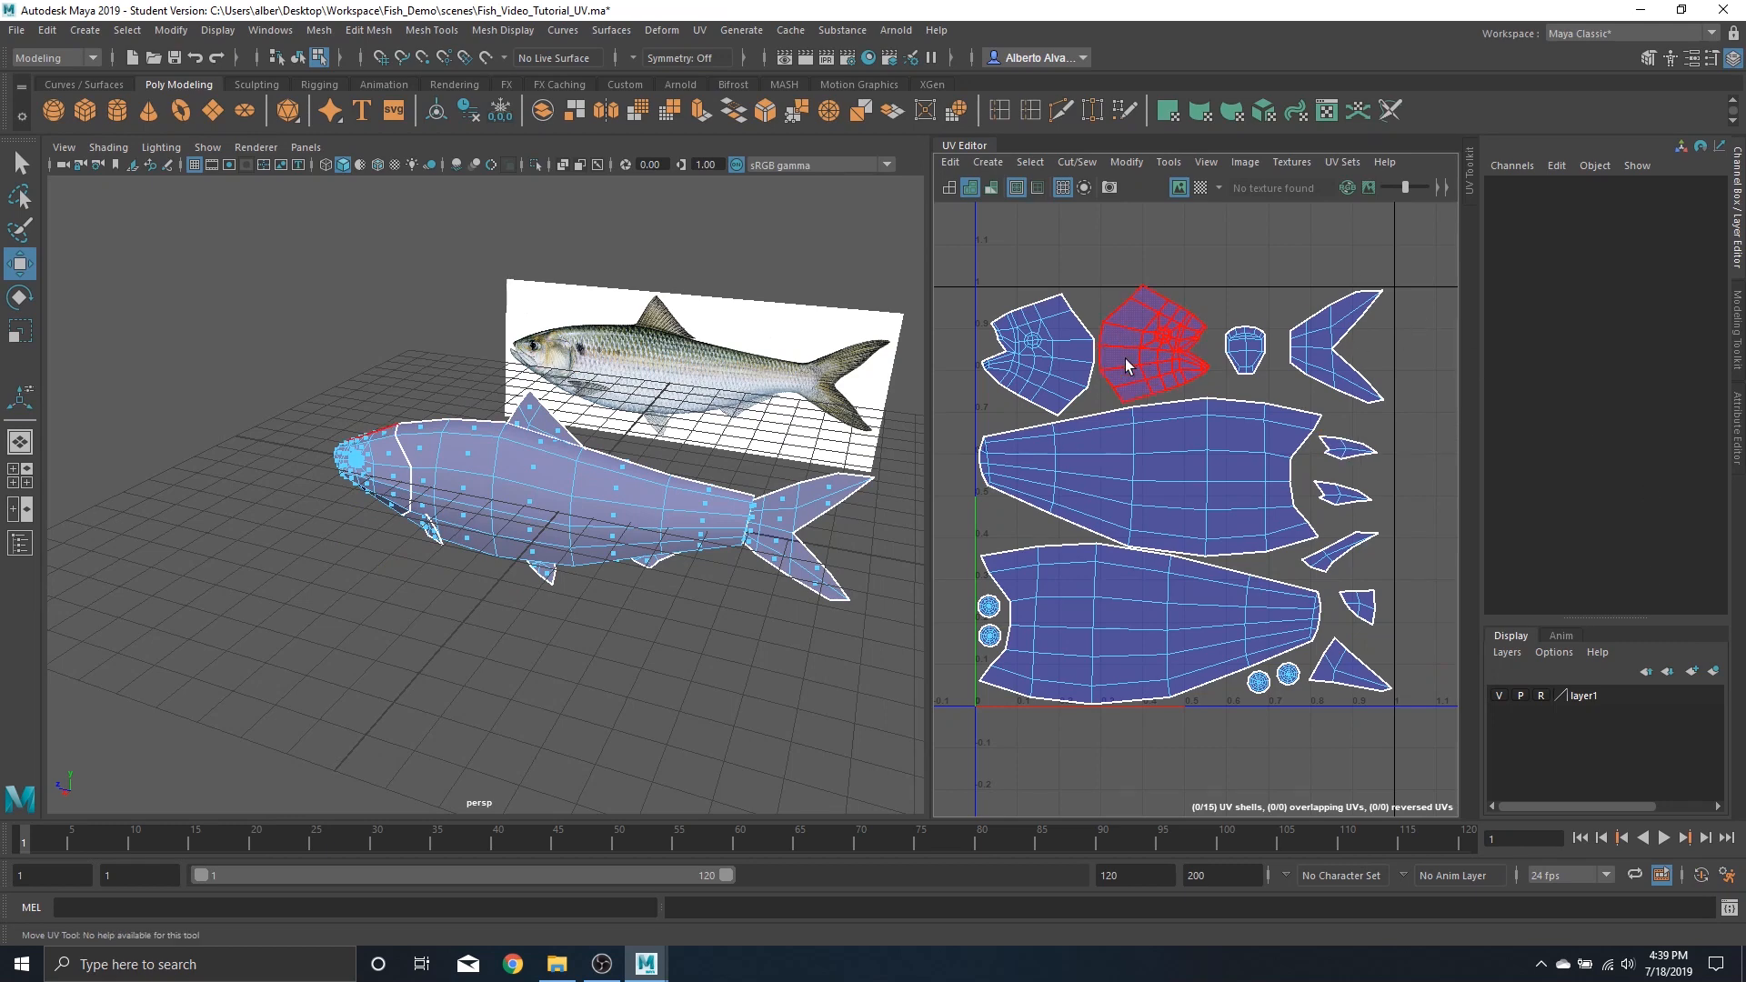
Try moving the second head shell and the tail fin shell out of place, then undo those moves
{"action": "left_click", "coordinate": [1160, 342]}
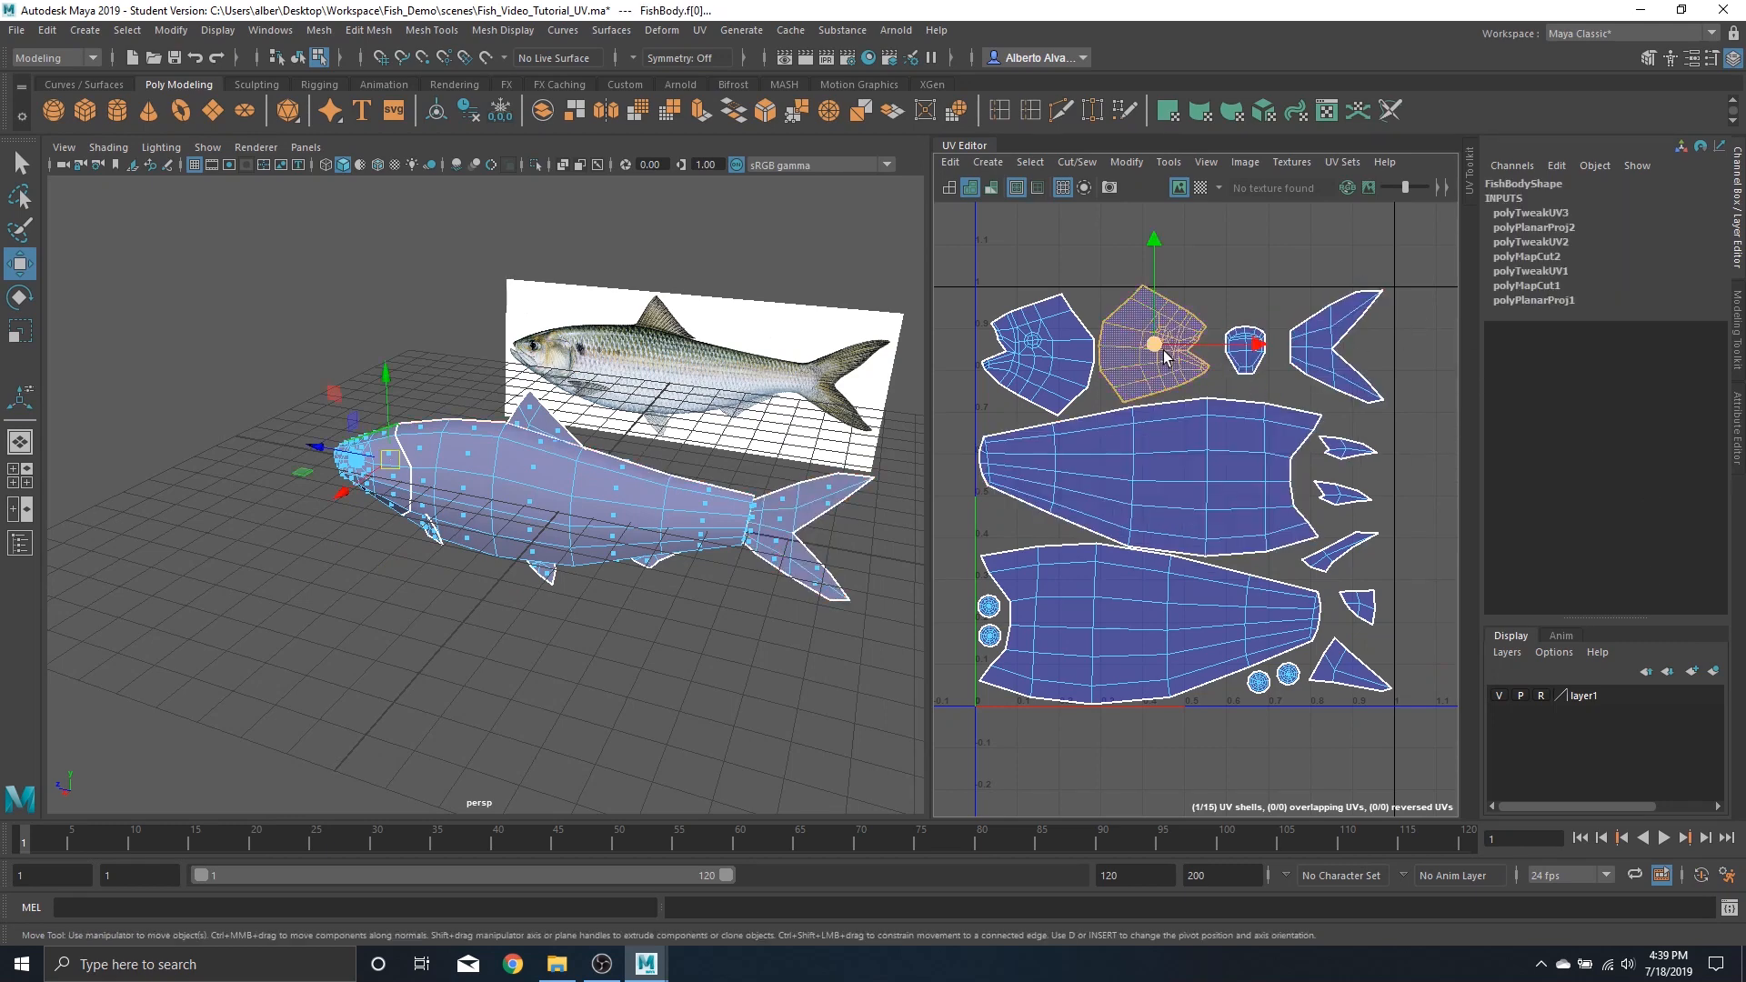
{"action": "left_click_drag", "start_coordinate": [1160, 342], "coordinate": [1349, 217]}
{"action": "left_click", "coordinate": [1337, 348]}
{"action": "mouse_move", "coordinate": [1338, 348]}
{"action": "left_mouse_down"}
{"action": "mouse_move", "coordinate": [1152, 350]}
{"action": "mouse_move", "coordinate": [1337, 344]}
{"action": "mouse_move", "coordinate": [1343, 359]}
{"action": "left_mouse_up"}
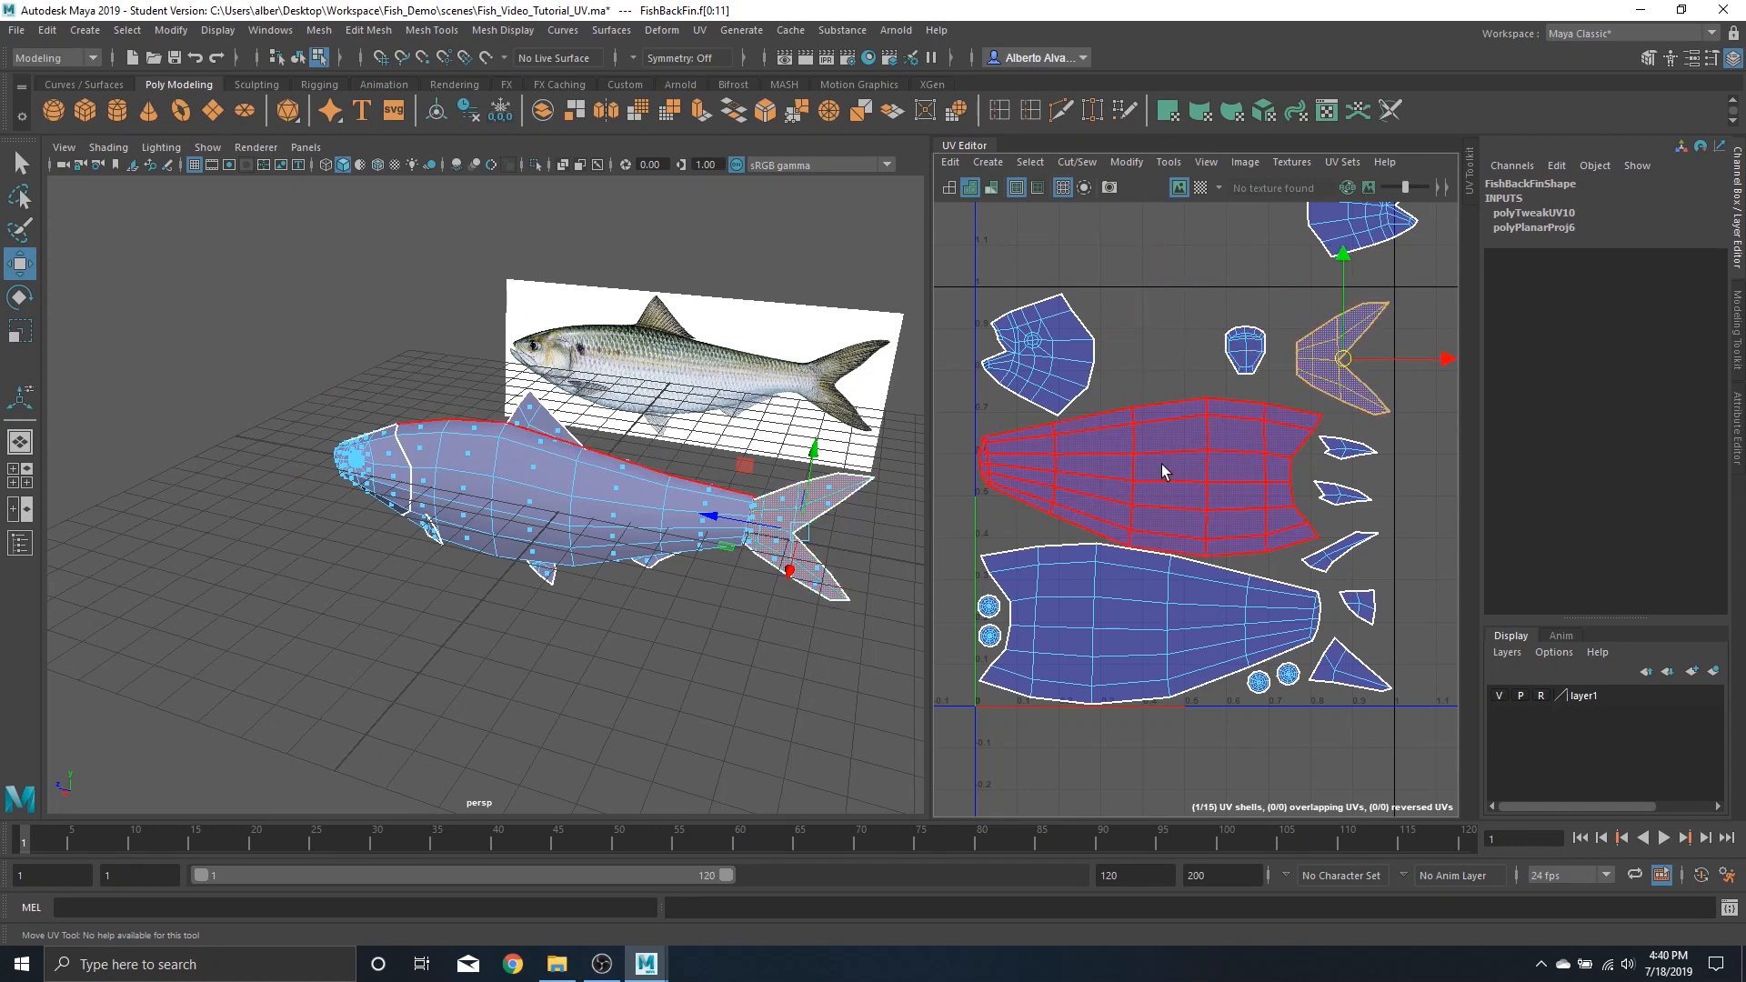
{"action": "left_click", "coordinate": [1354, 230]}
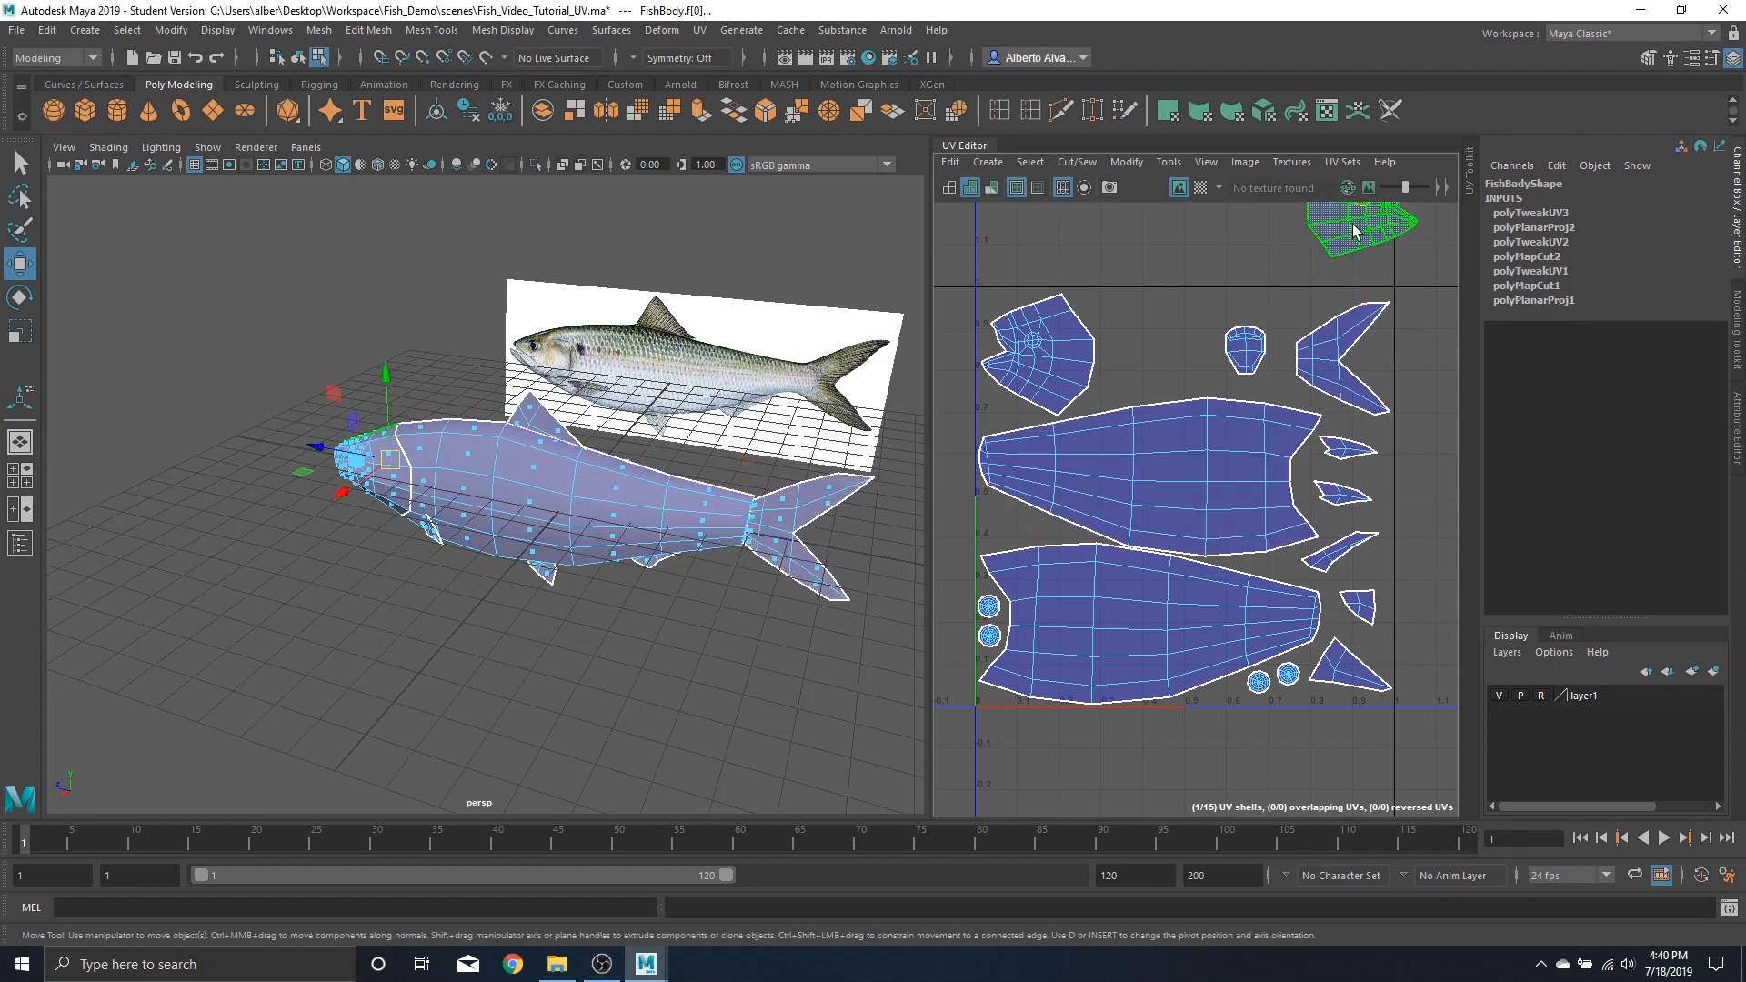
{"action": "middle_click_drag", "start_coordinate": [1357, 238], "coordinate": [1327, 329], "text": "alt"}
{"action": "left_click_drag", "start_coordinate": [1334, 282], "coordinate": [1004, 452]}
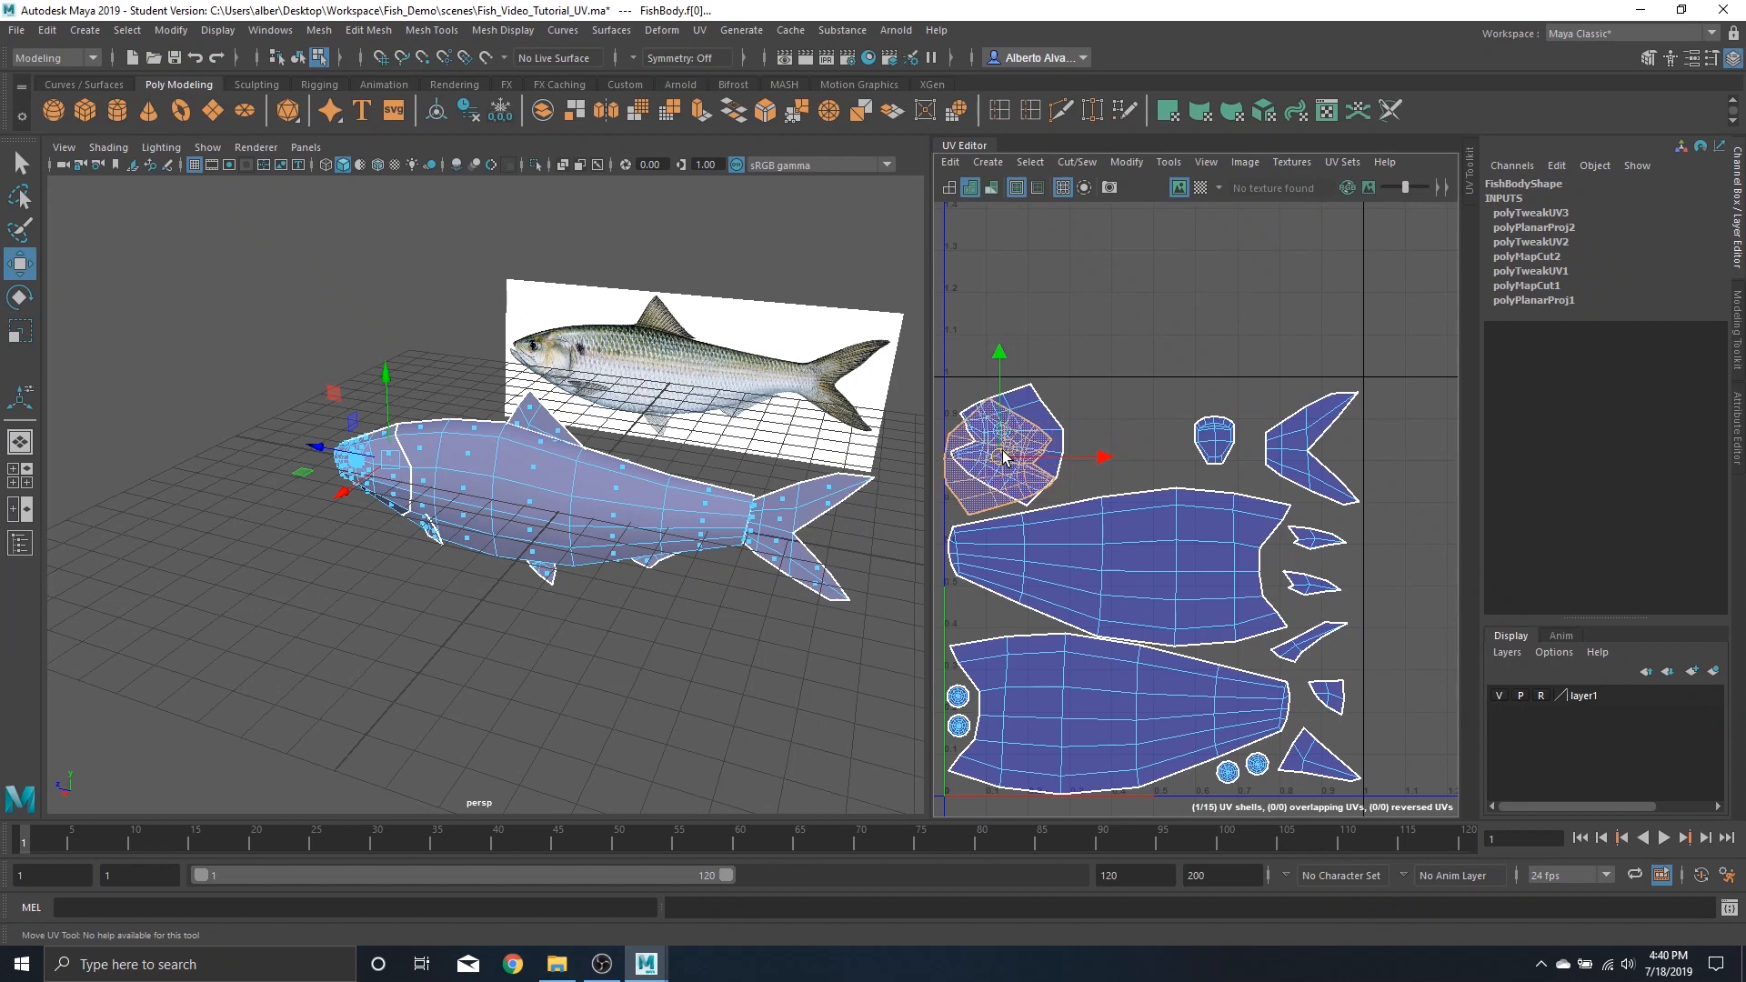
{"action": "left_click", "coordinate": [1040, 402]}
{"action": "left_click", "coordinate": [1143, 413]}
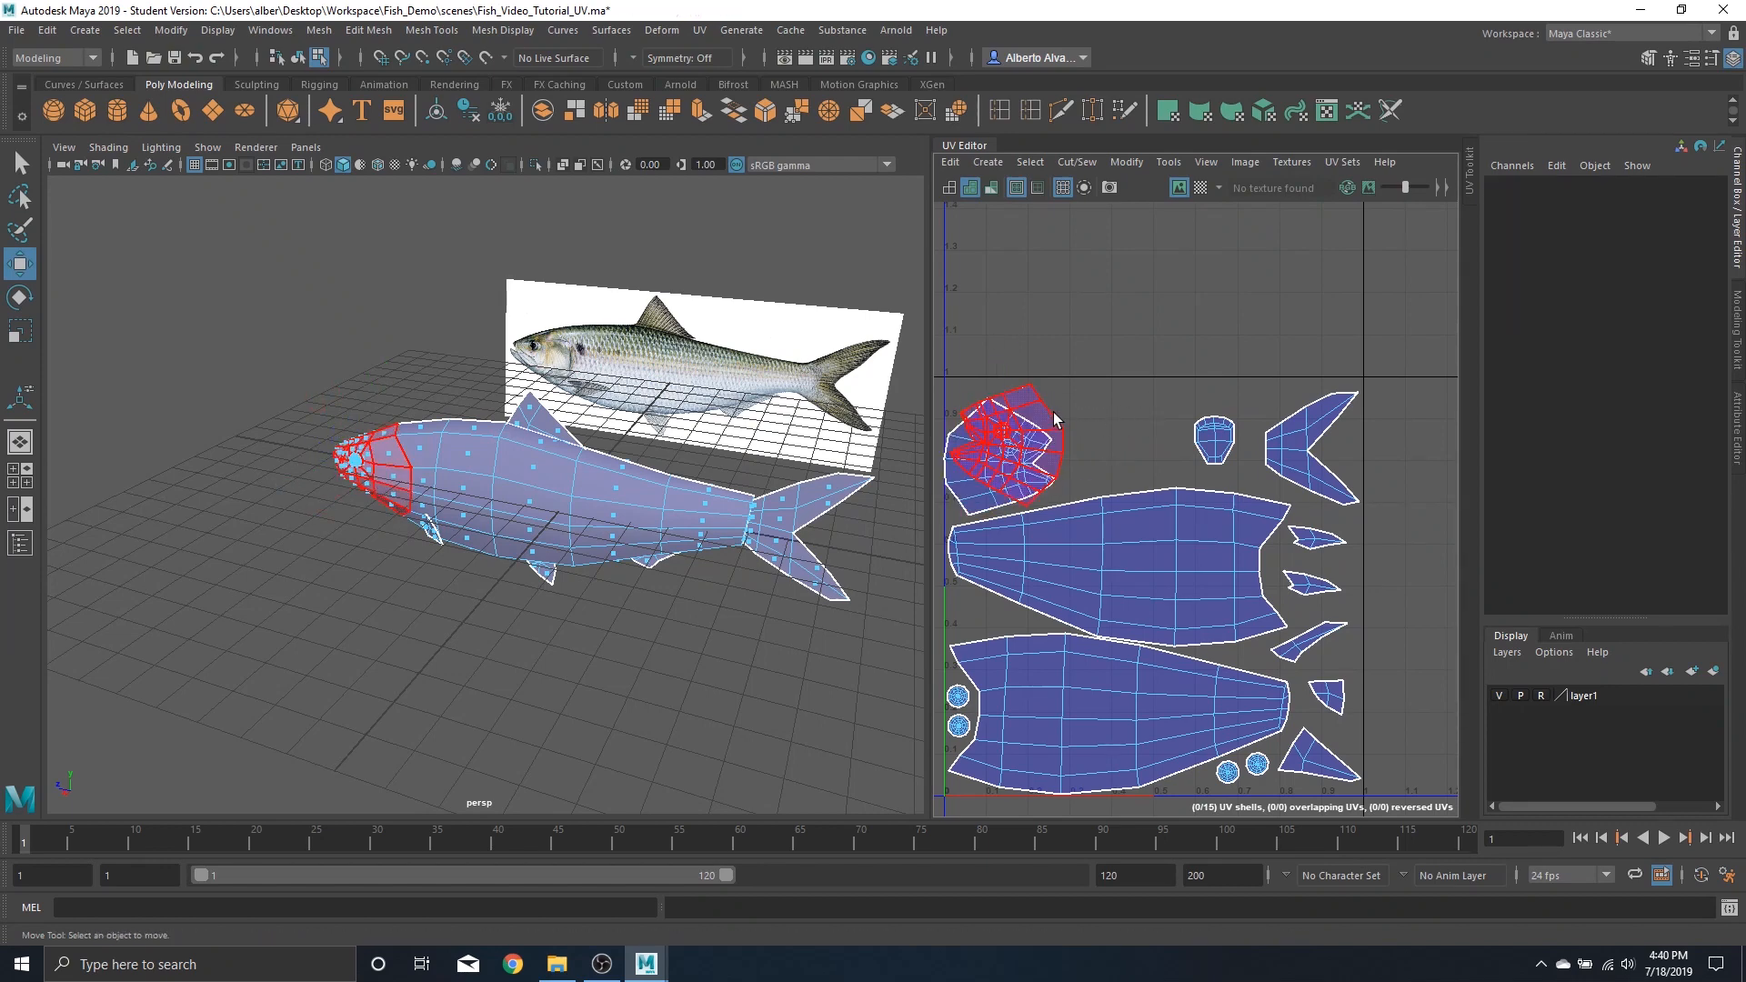
{"action": "left_click", "coordinate": [1051, 420]}
{"action": "left_click_drag", "start_coordinate": [1007, 445], "coordinate": [1107, 443]}
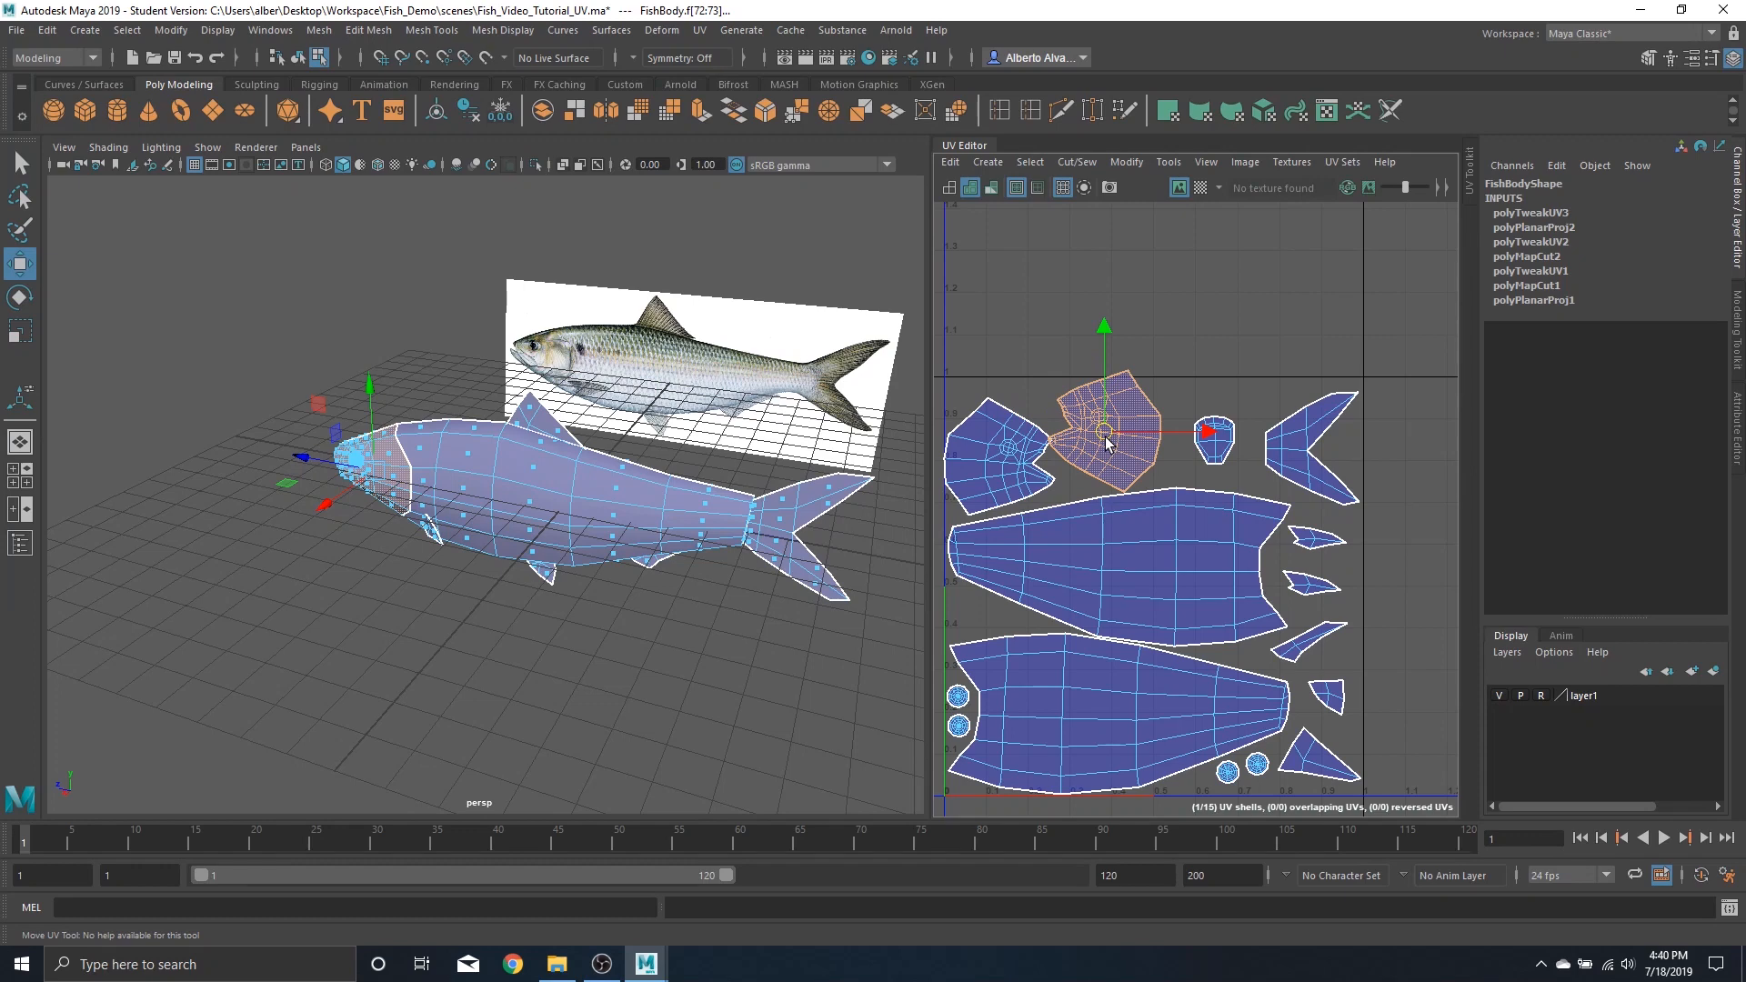
{"action": "key", "text": "ctrl+z"}
{"action": "key", "text": "ctrl+z"}
{"action": "key", "text": "ctrl+z"}
{"action": "key", "text": "ctrl+z"}
{"action": "key", "text": "ctrl+z"}
{"action": "key", "text": "ctrl+z"}
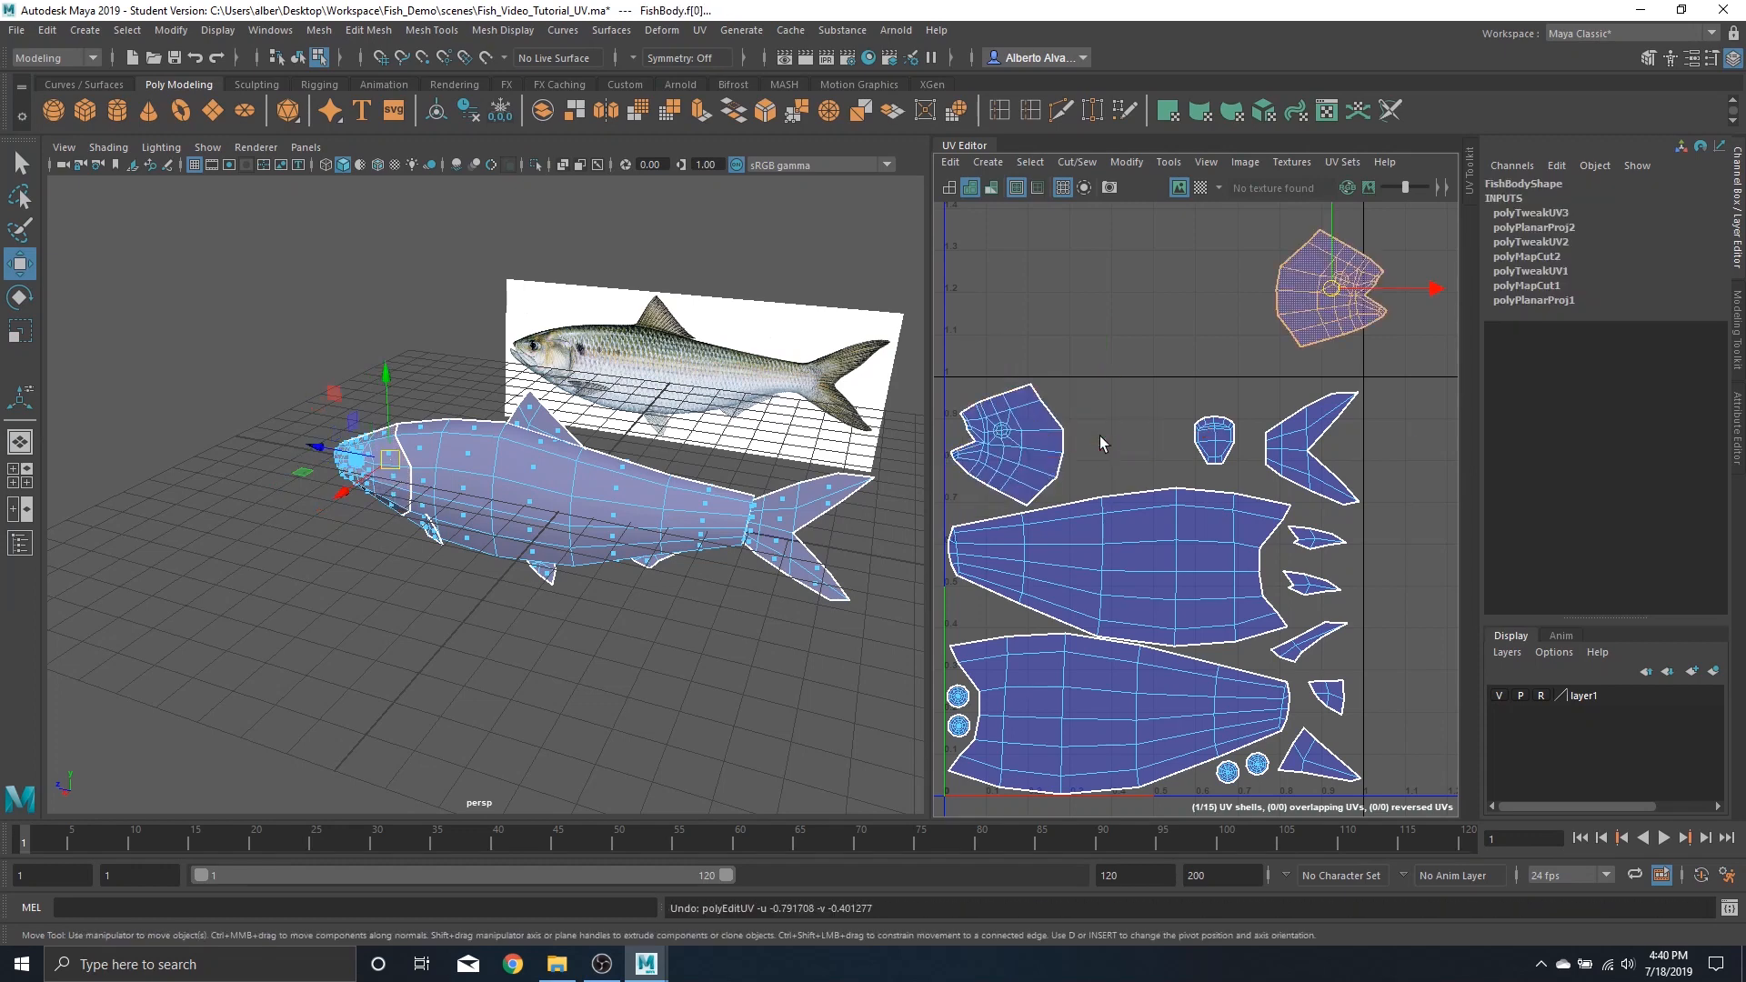
{"action": "key", "text": "ctrl+z"}
{"action": "key", "text": "ctrl+z"}
{"action": "key", "text": "ctrl+z"}
{"action": "key", "text": "ctrl+z"}
{"action": "key", "text": "ctrl+z"}
{"action": "key", "text": "ctrl+z"}
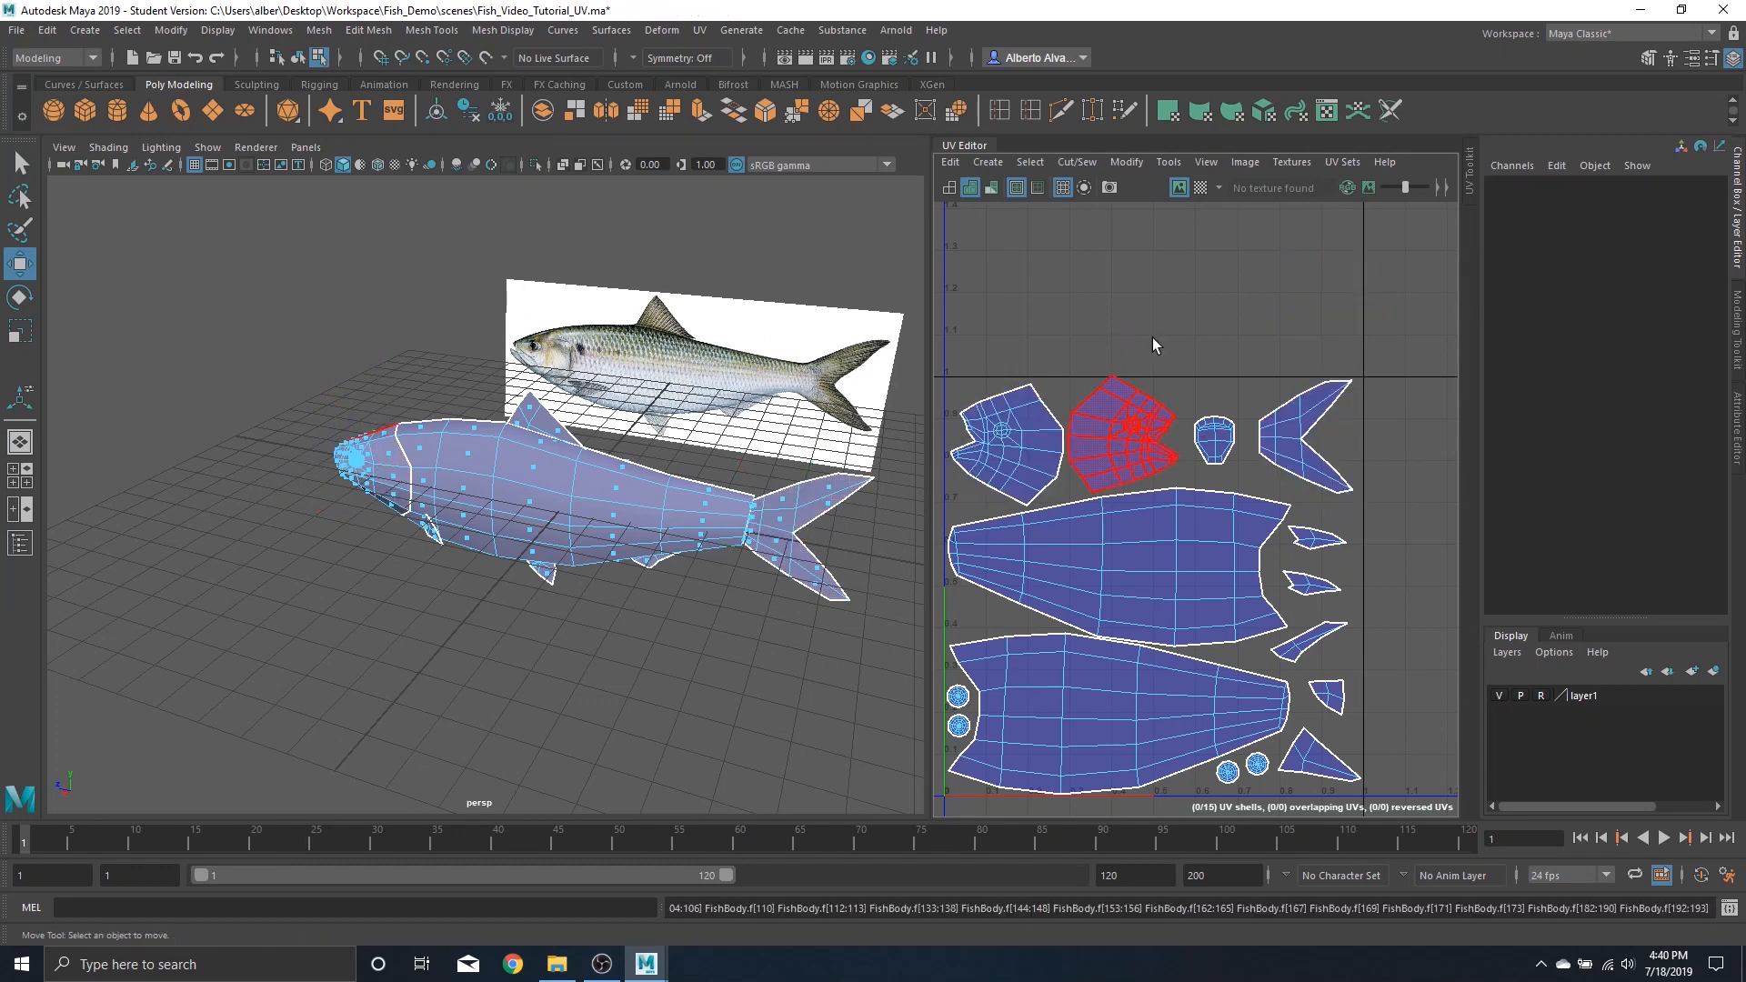
Select all UV shells and preview a checker texture on the UVs, then switch the checker off
{"action": "key", "text": "f"}
{"action": "left_click_drag", "start_coordinate": [995, 311], "coordinate": [1398, 696]}
{"action": "key", "text": "r"}
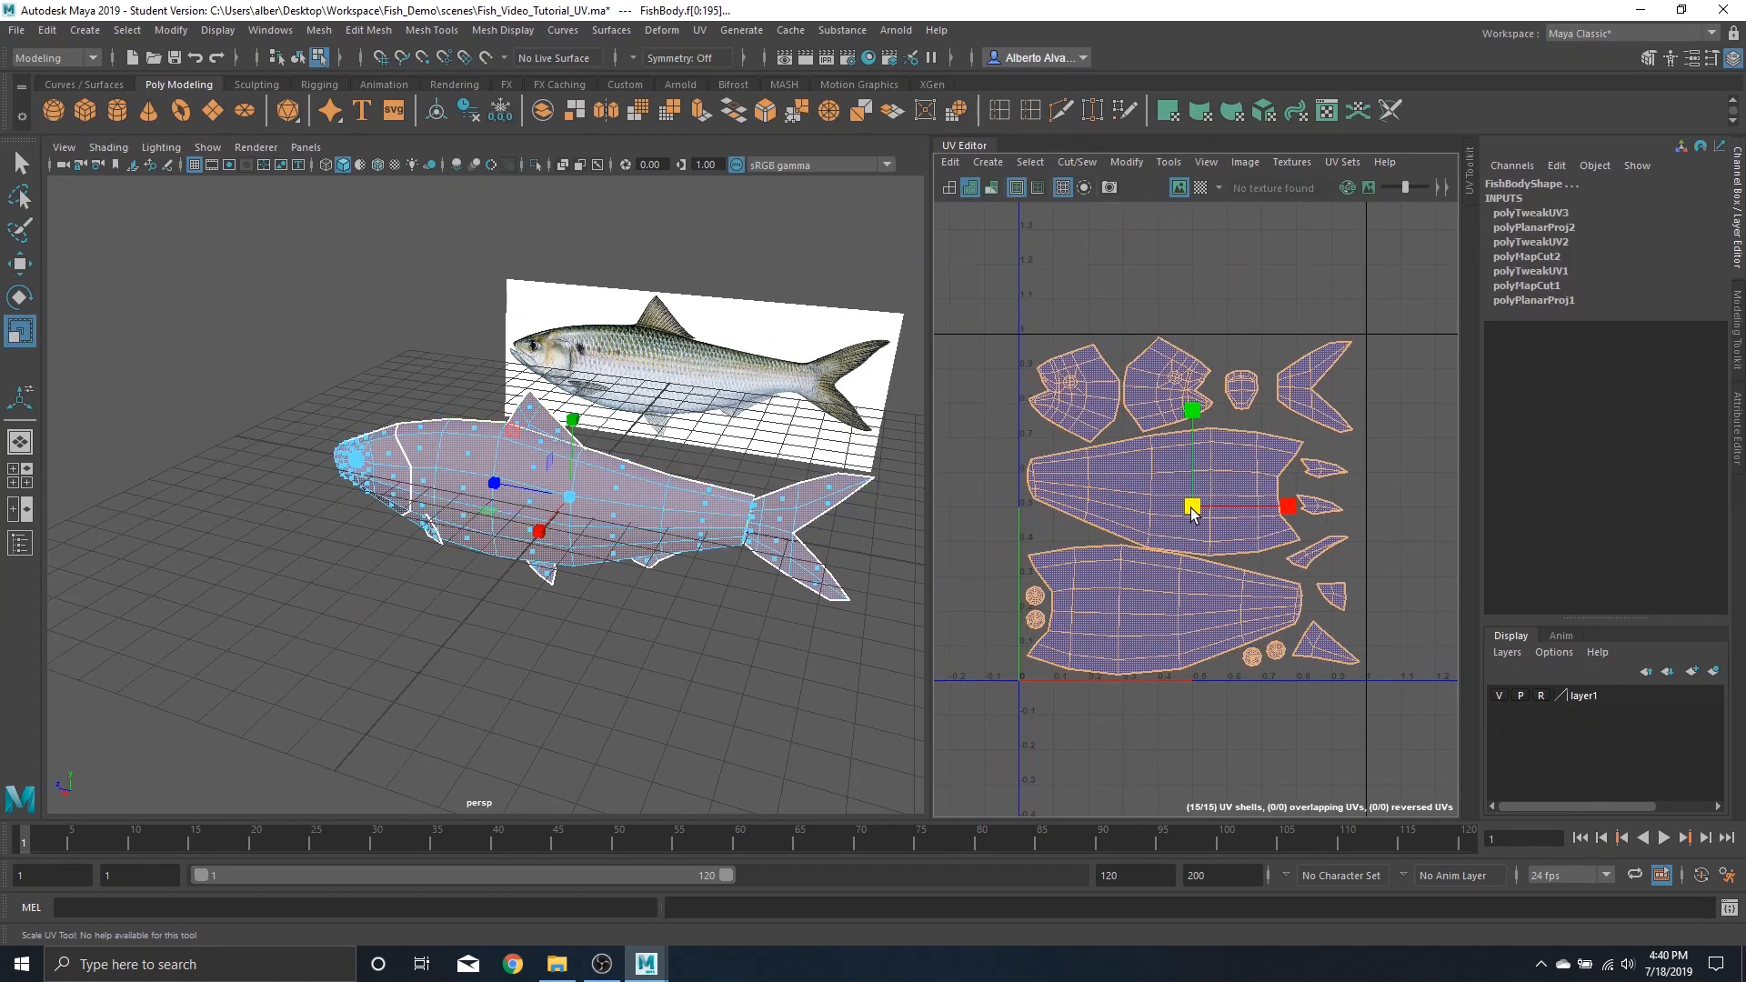
{"action": "left_click", "coordinate": [1396, 450]}
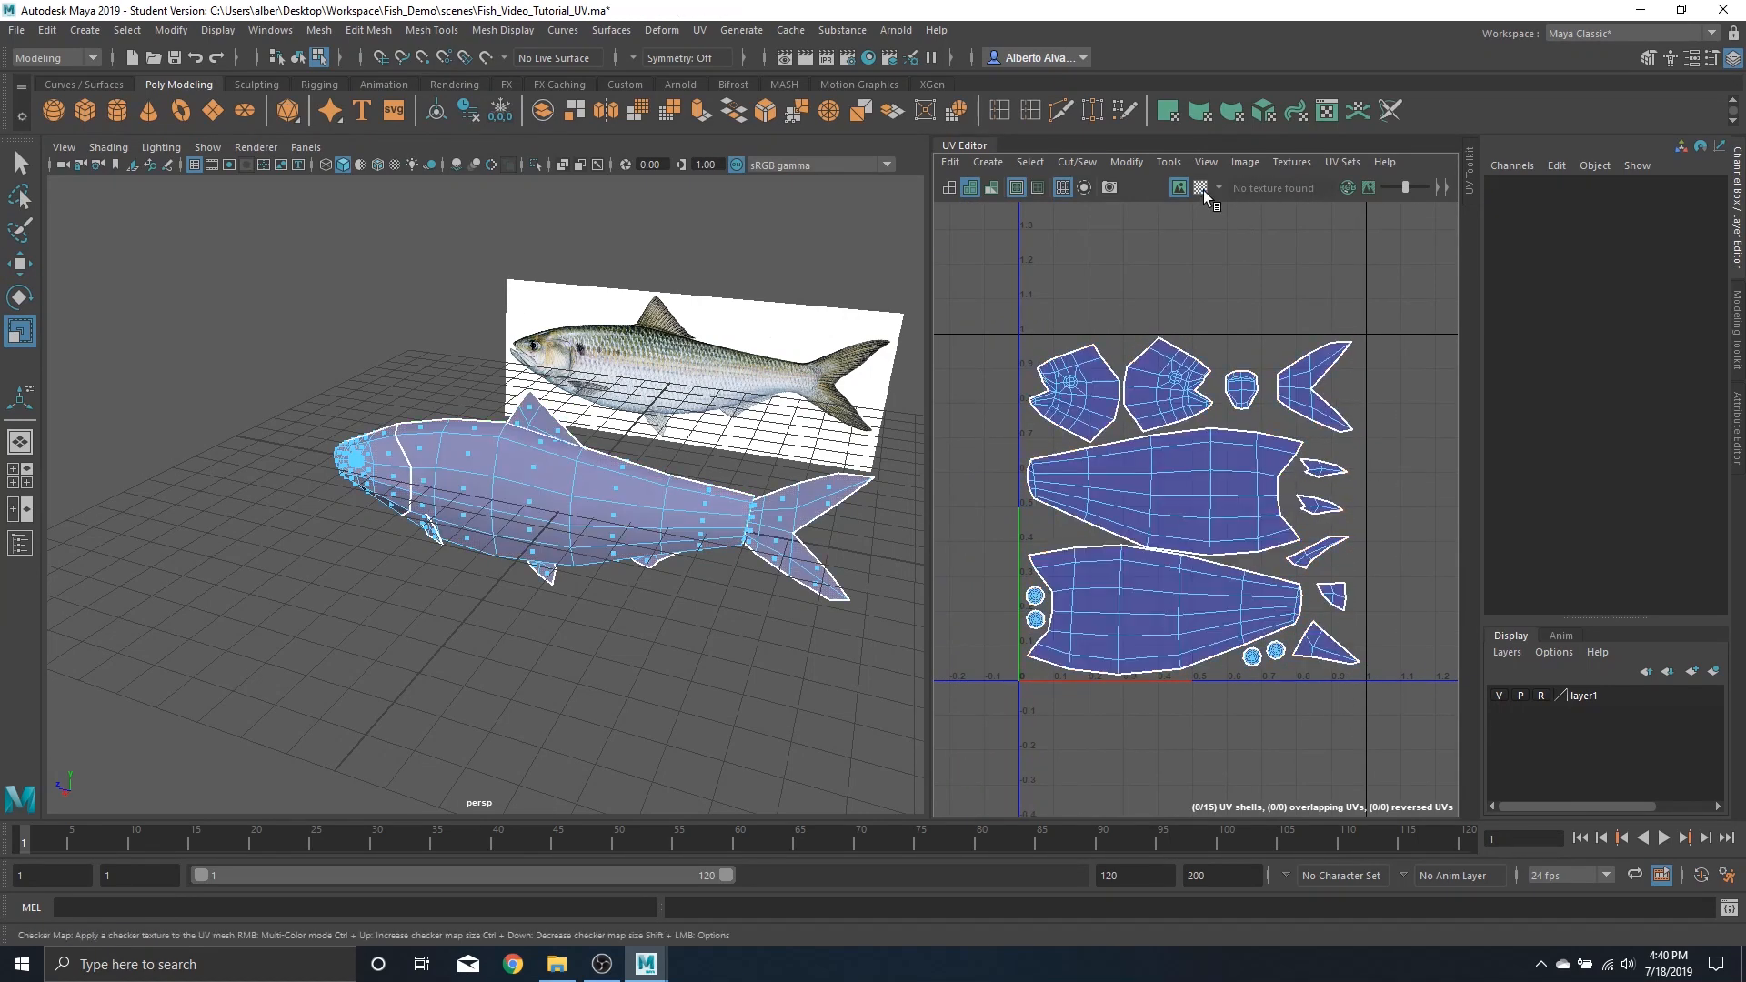
{"action": "left_click", "coordinate": [1202, 187]}
{"action": "scroll", "coordinate": [1280, 469], "scroll_direction": "down", "scroll_amount": 3}
{"action": "scroll", "coordinate": [1278, 468], "scroll_direction": "up", "scroll_amount": 2}
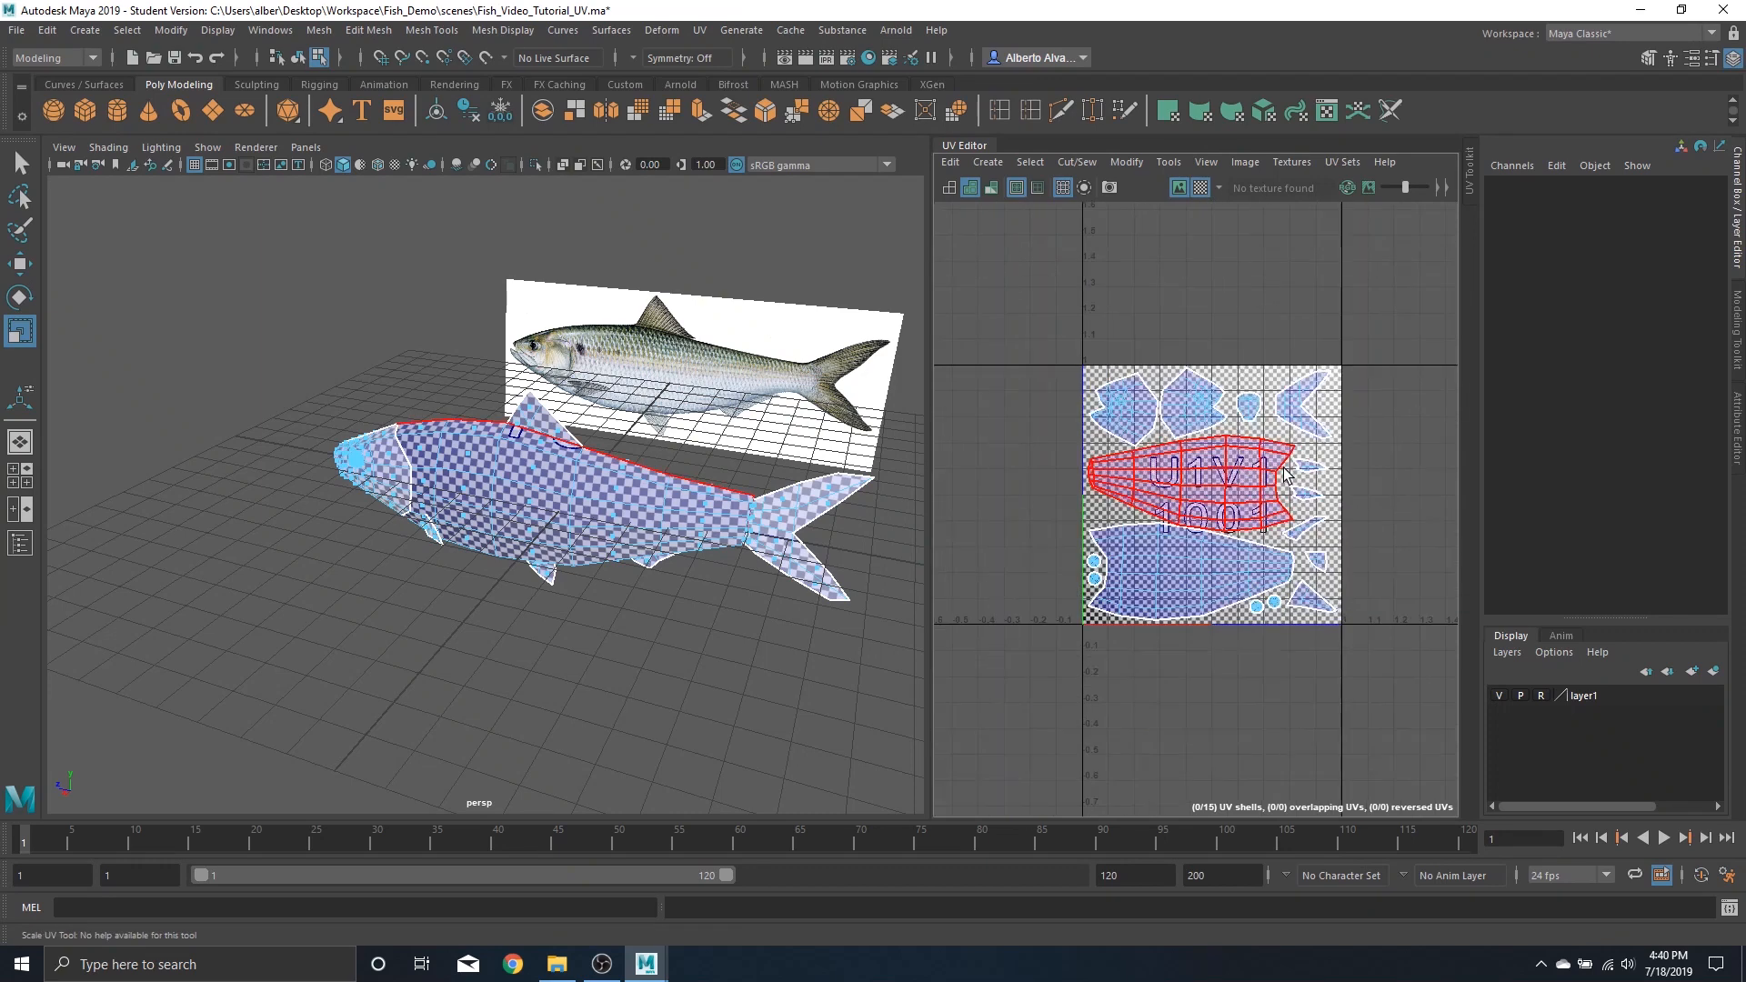
{"action": "left_click", "coordinate": [1201, 188]}
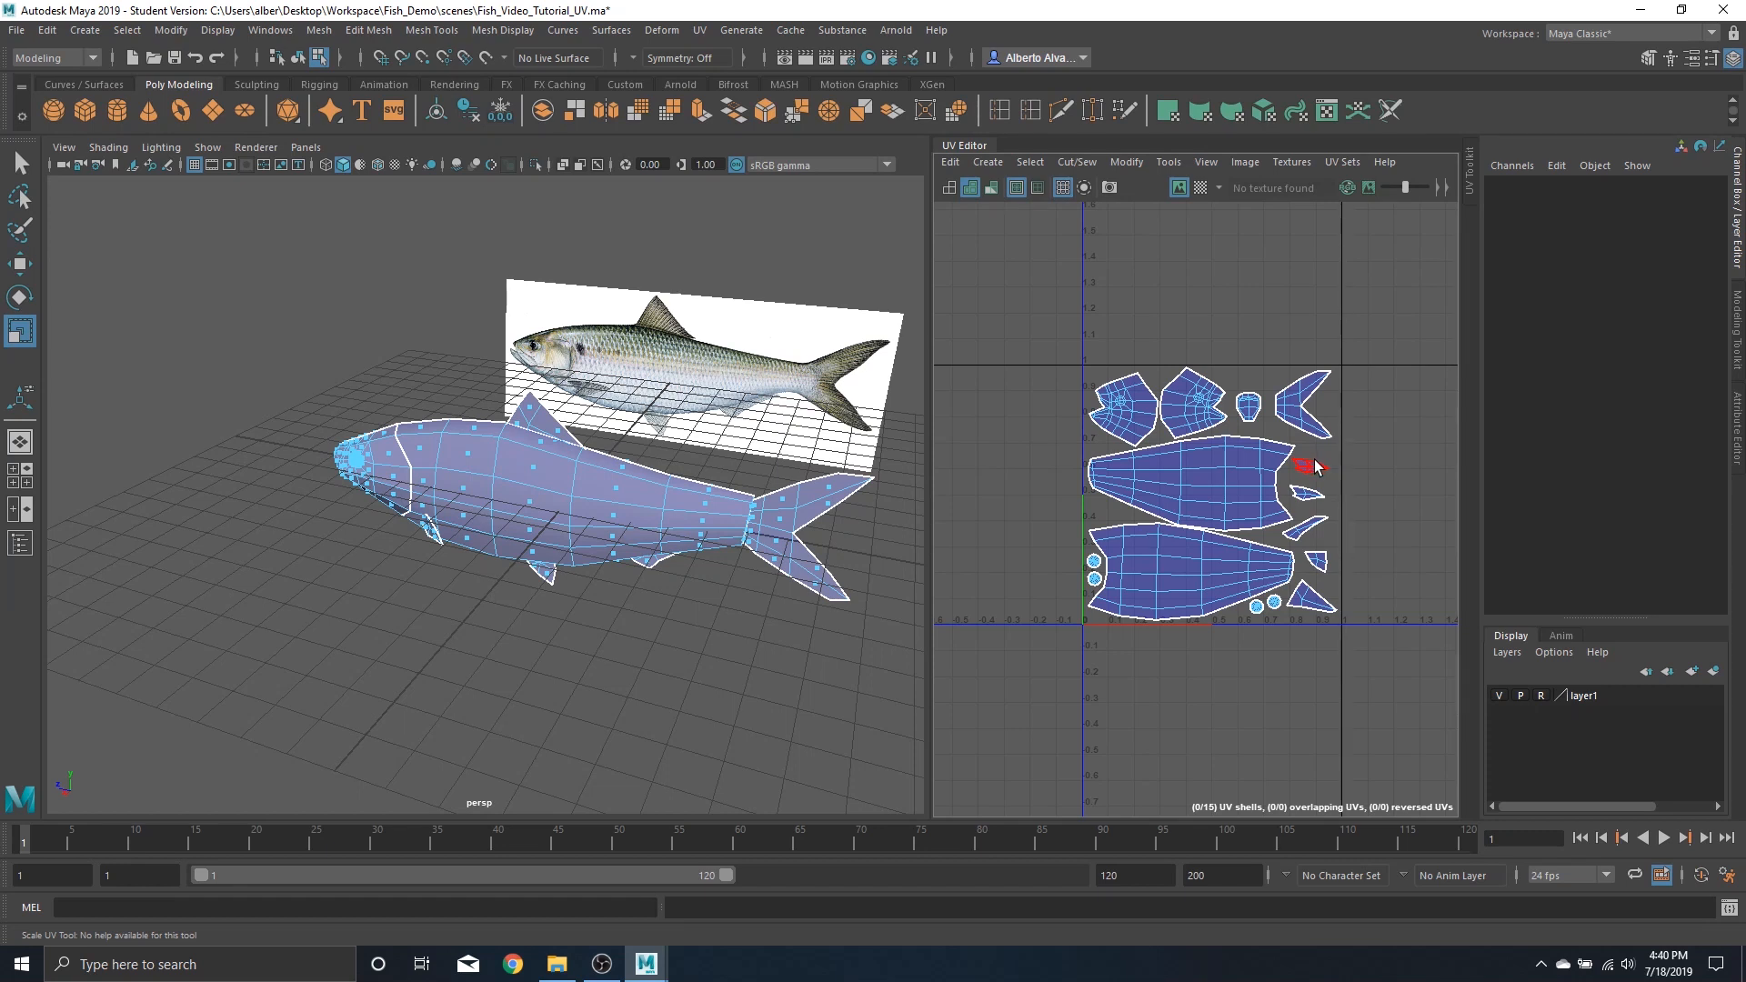
Select the small fin, eye and body shells one by one to check which model parts they belong to
{"action": "left_click", "coordinate": [1307, 526]}
{"action": "left_click", "coordinate": [1316, 558]}
{"action": "left_click", "coordinate": [1310, 526]}
{"action": "left_click", "coordinate": [1319, 562]}
{"action": "left_click", "coordinate": [1331, 600]}
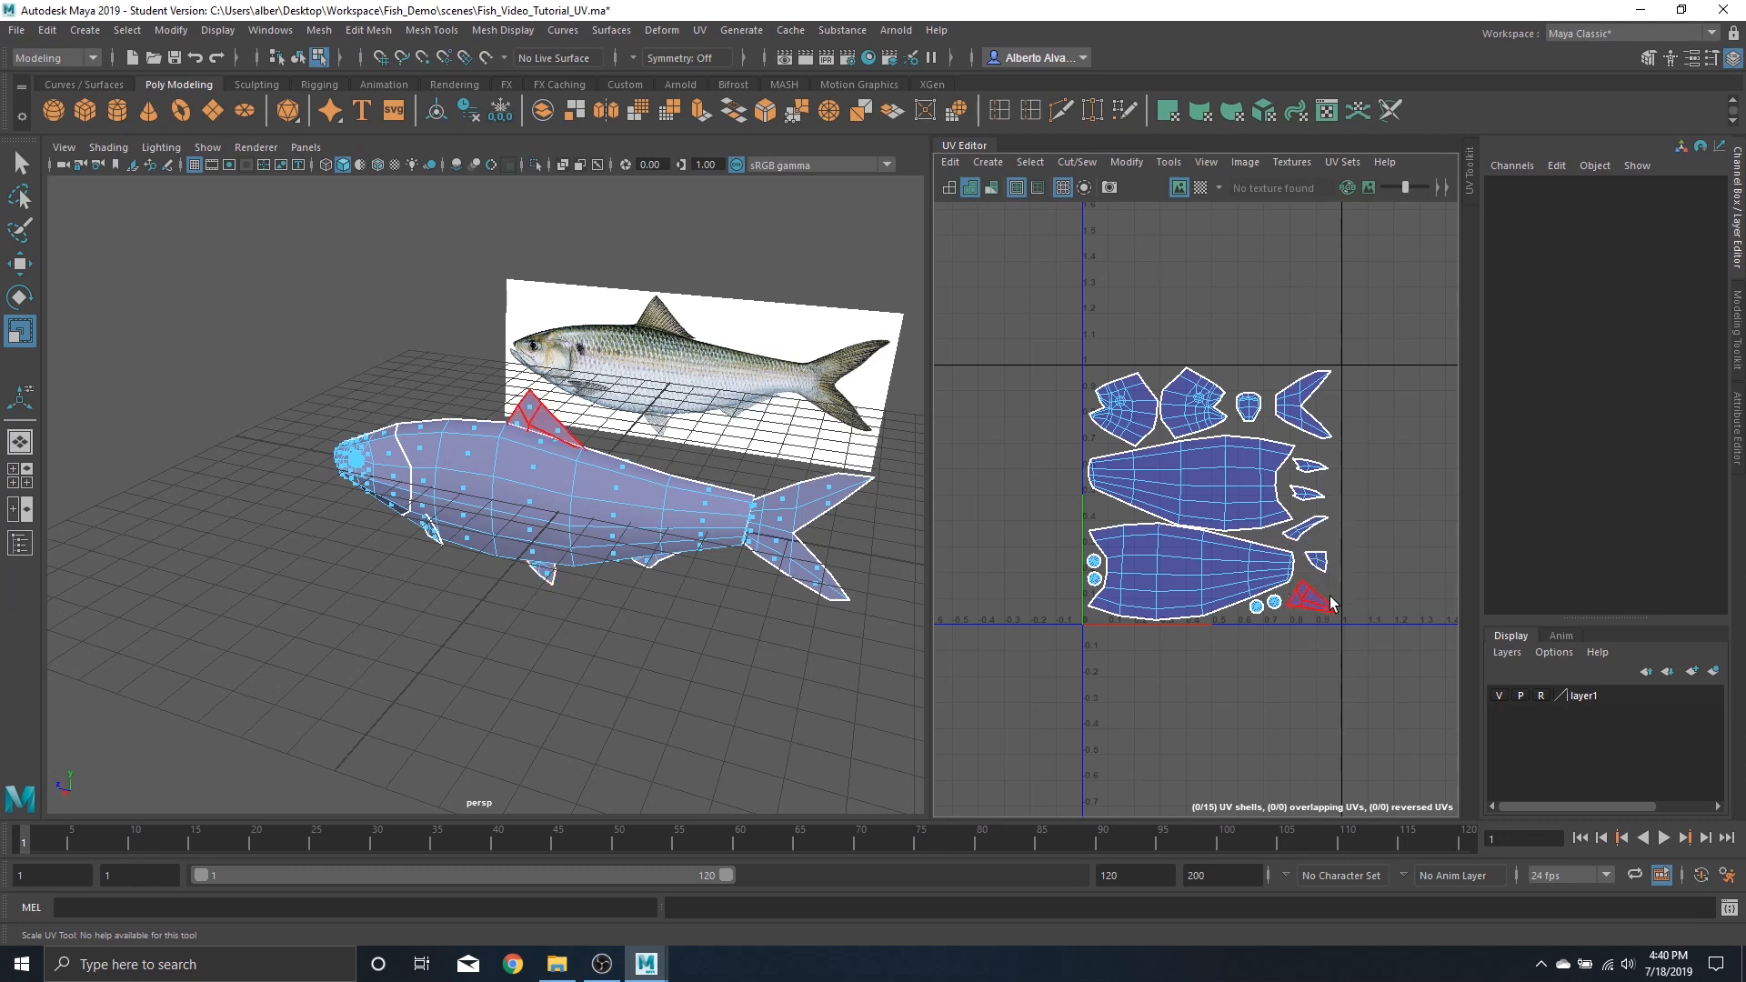
{"action": "left_click", "coordinate": [1274, 604]}
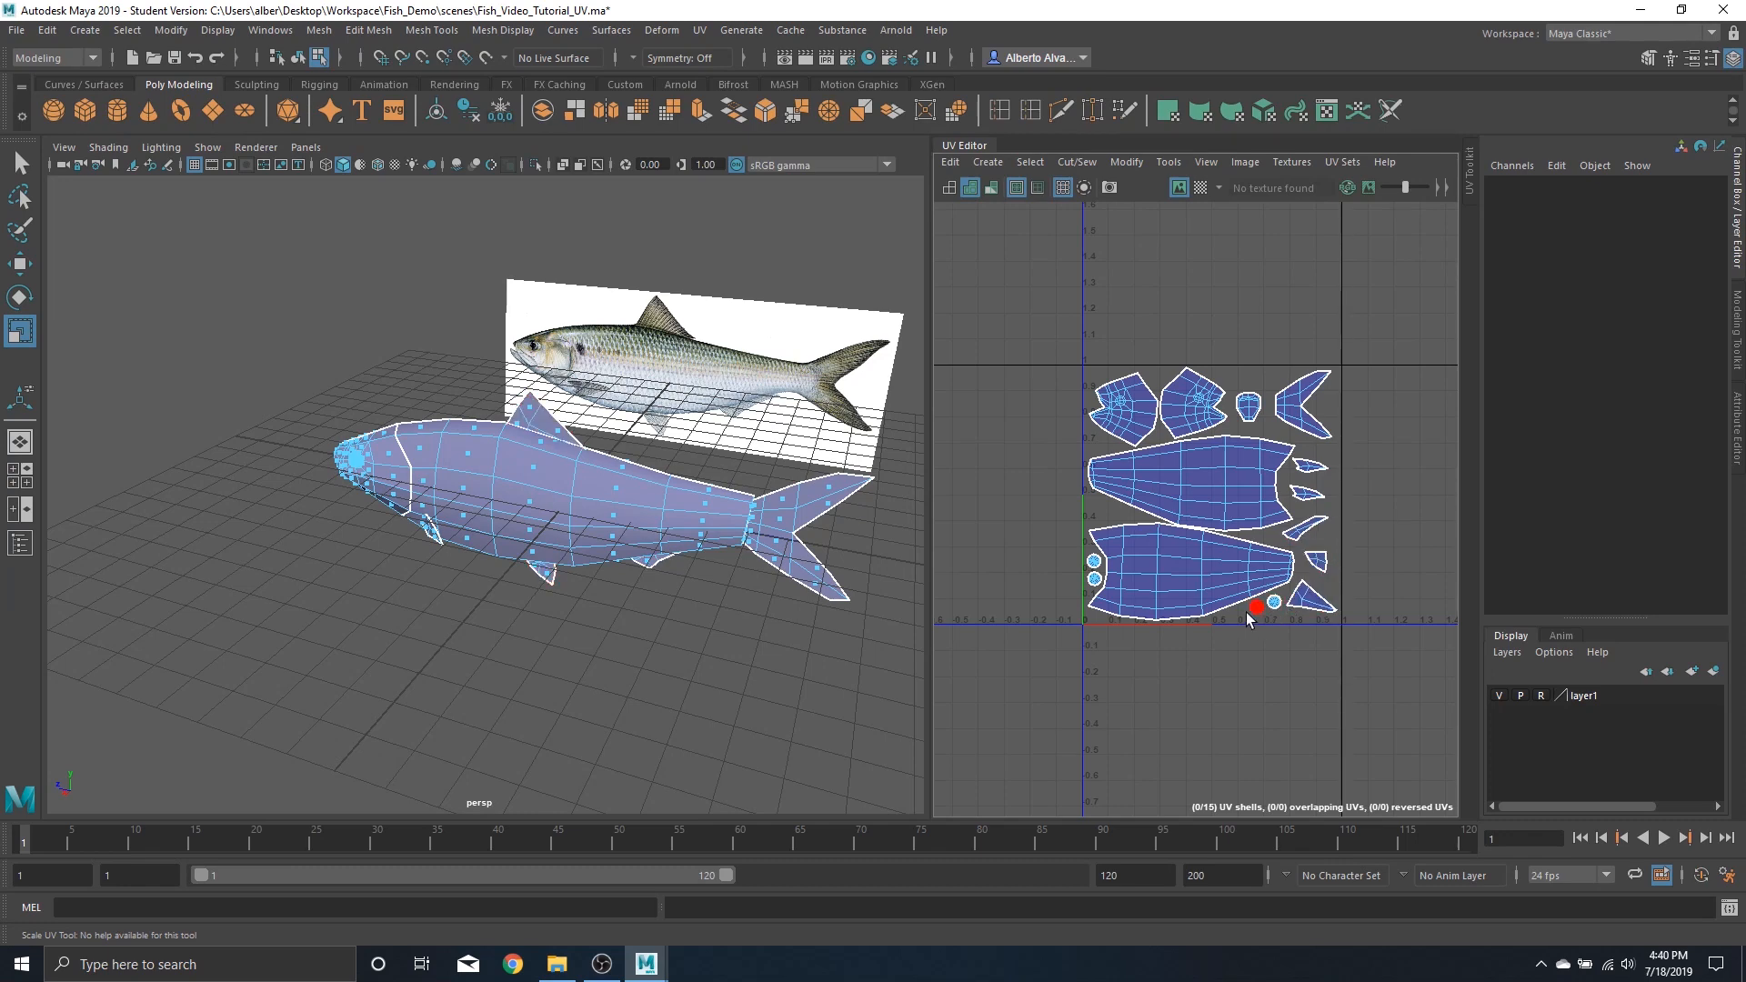
{"action": "left_click", "coordinate": [1092, 581]}
{"action": "left_click", "coordinate": [1093, 561]}
{"action": "left_click_drag", "start_coordinate": [363, 503], "coordinate": [484, 518], "text": "alt"}
{"action": "scroll", "coordinate": [484, 518], "scroll_direction": "up", "scroll_amount": 5}
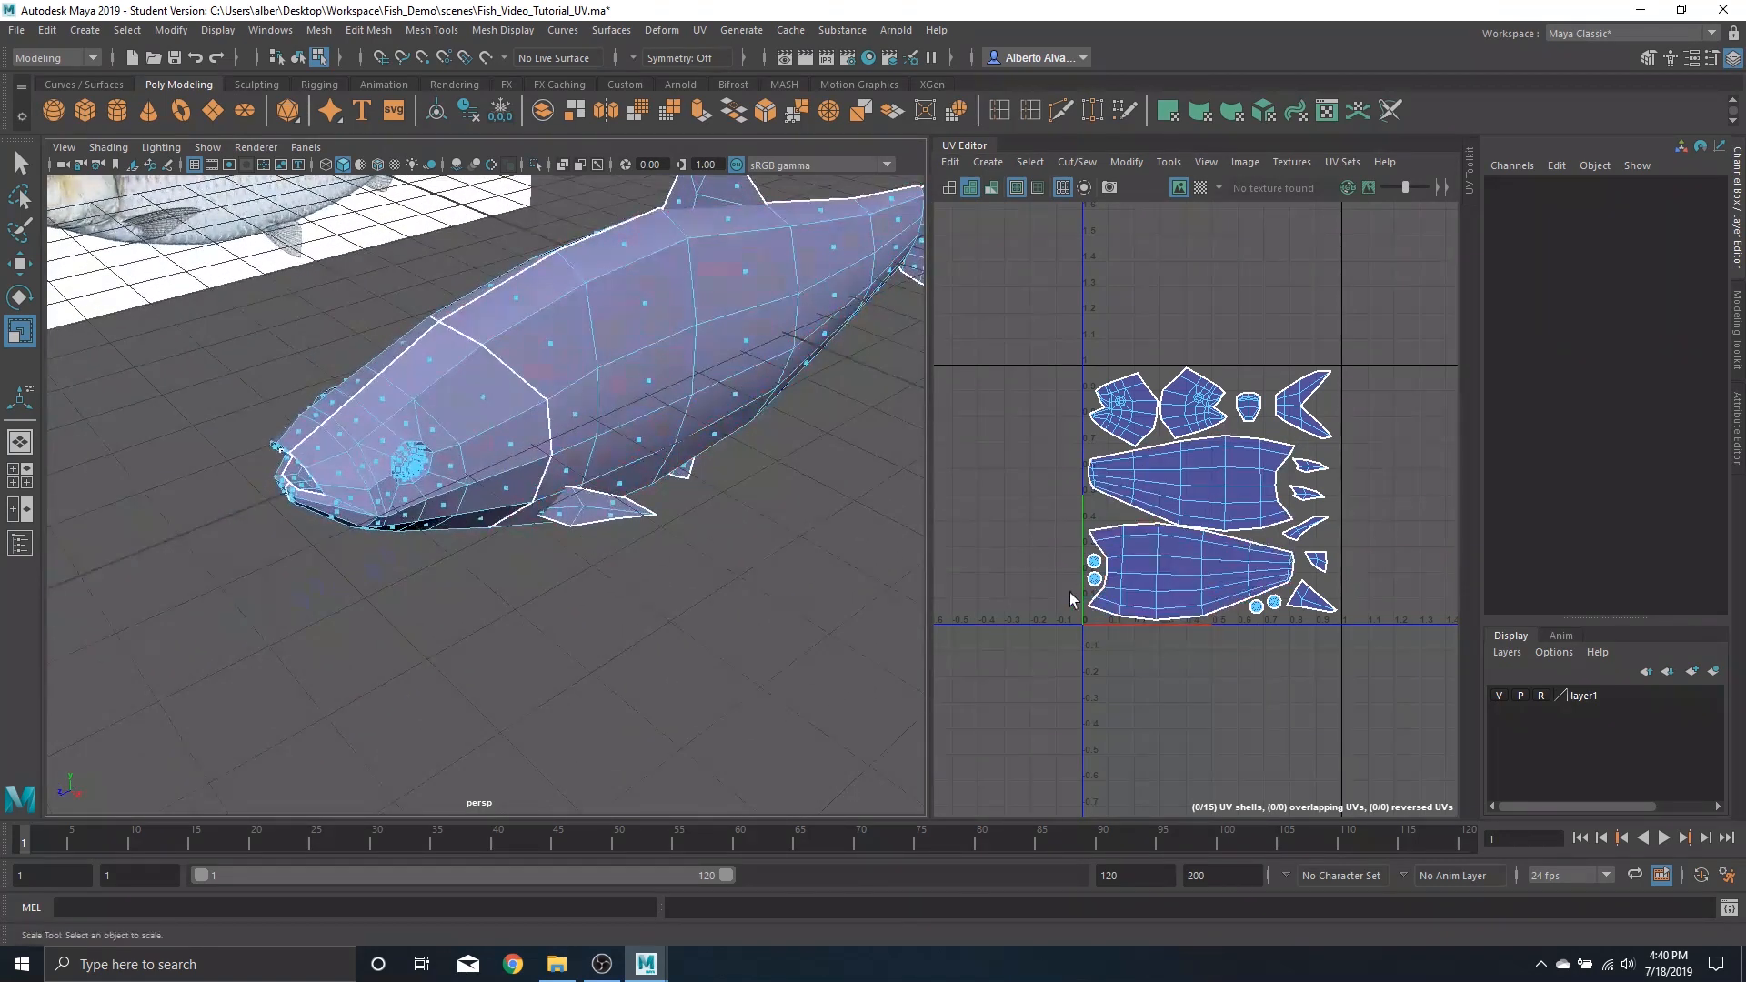
{"action": "left_click", "coordinate": [1092, 562]}
{"action": "left_click", "coordinate": [1097, 600]}
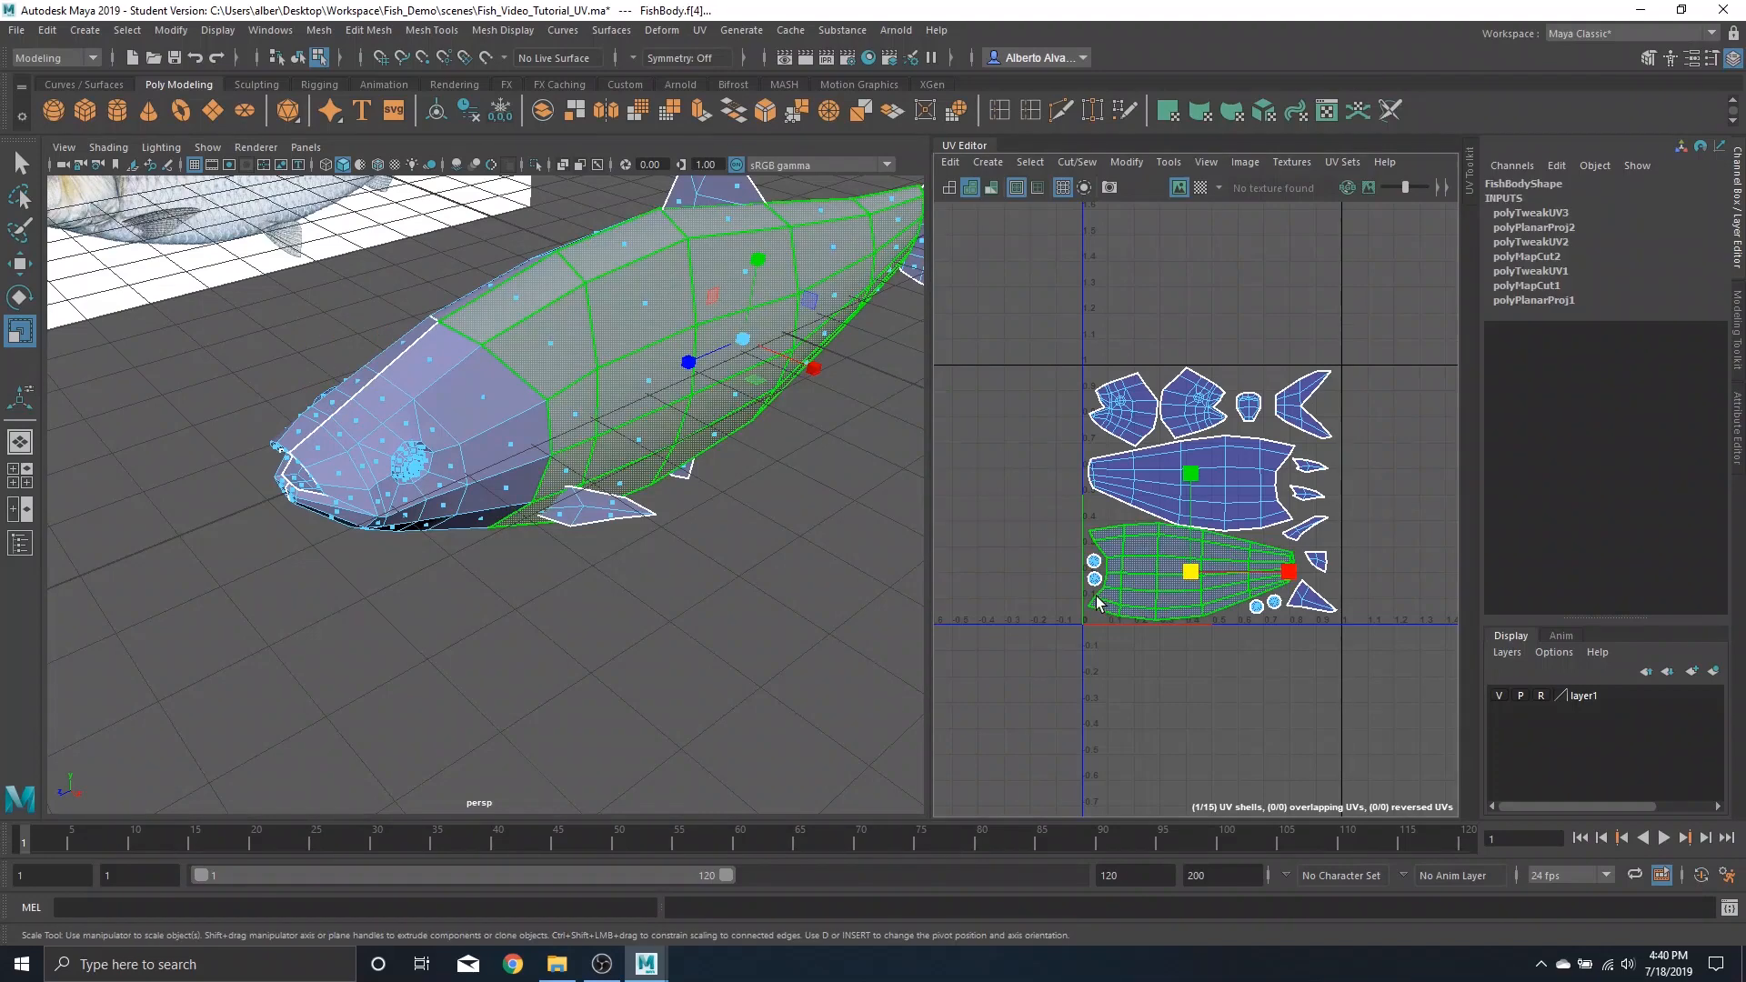
Inspect the eye and lower body selections on the model from closer viewport angles
{"action": "left_click", "coordinate": [411, 462]}
{"action": "key", "text": "f"}
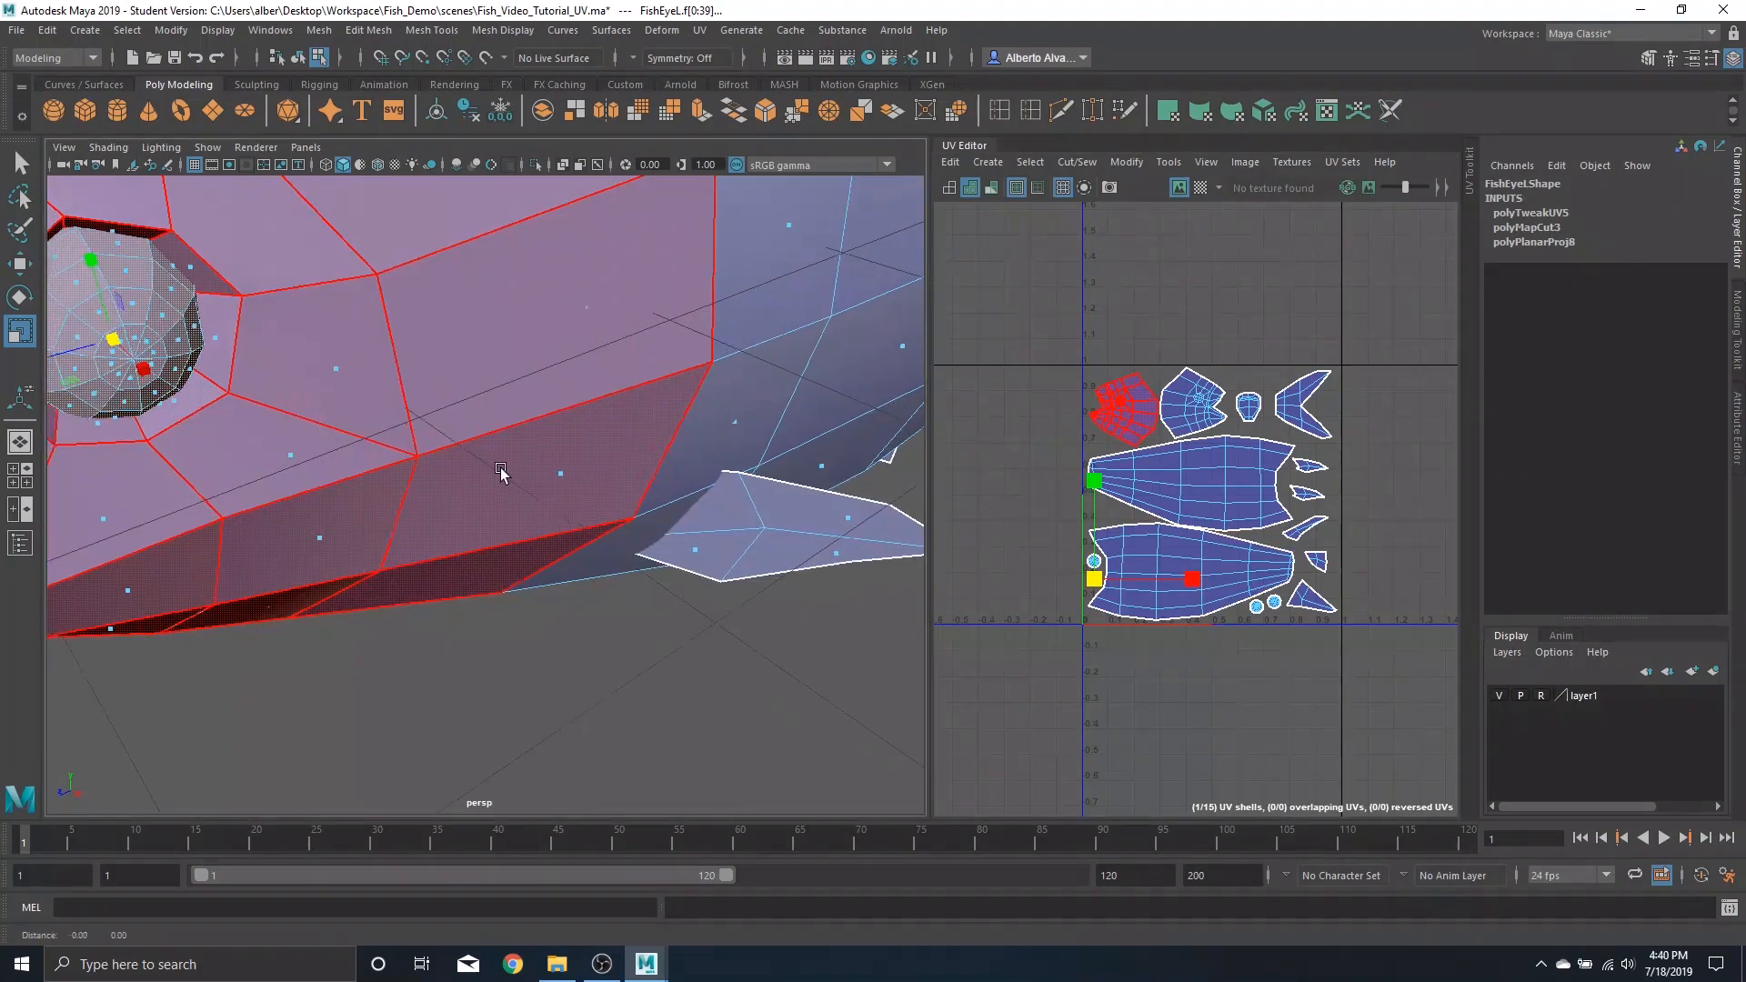
{"action": "left_click_drag", "start_coordinate": [505, 514], "coordinate": [878, 569], "text": "alt"}
{"action": "left_click", "coordinate": [1062, 553]}
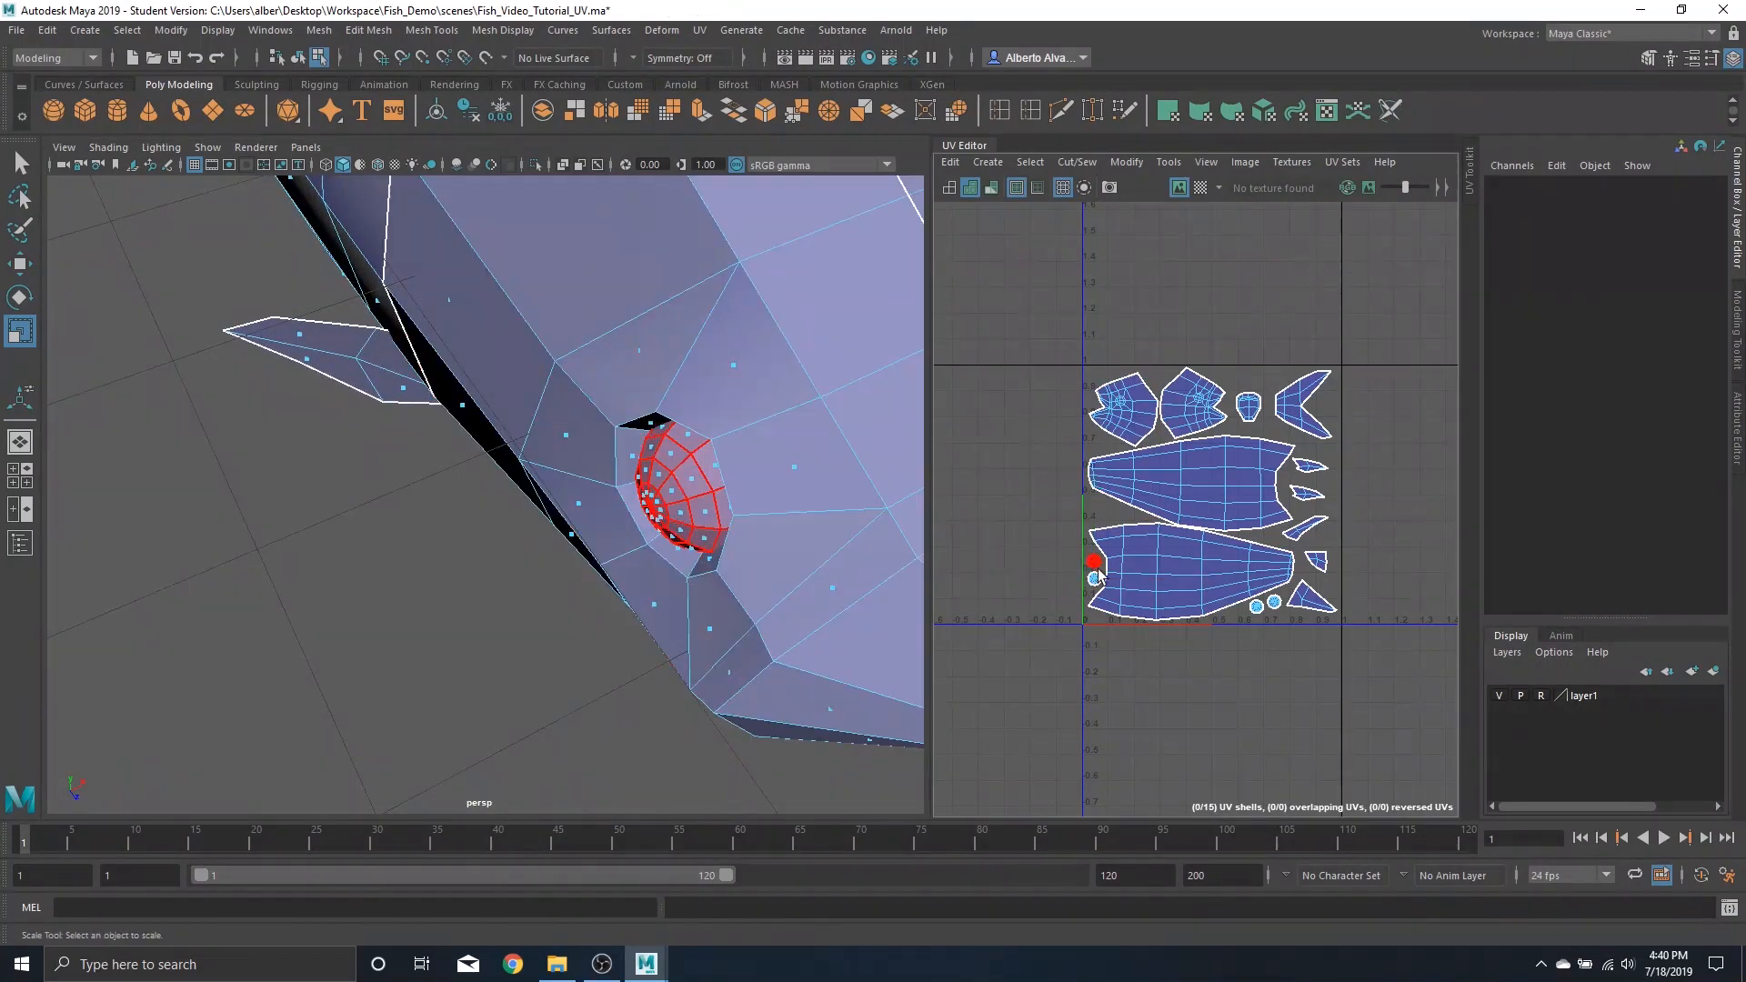
{"action": "scroll", "coordinate": [1096, 568], "scroll_direction": "down", "scroll_amount": 2}
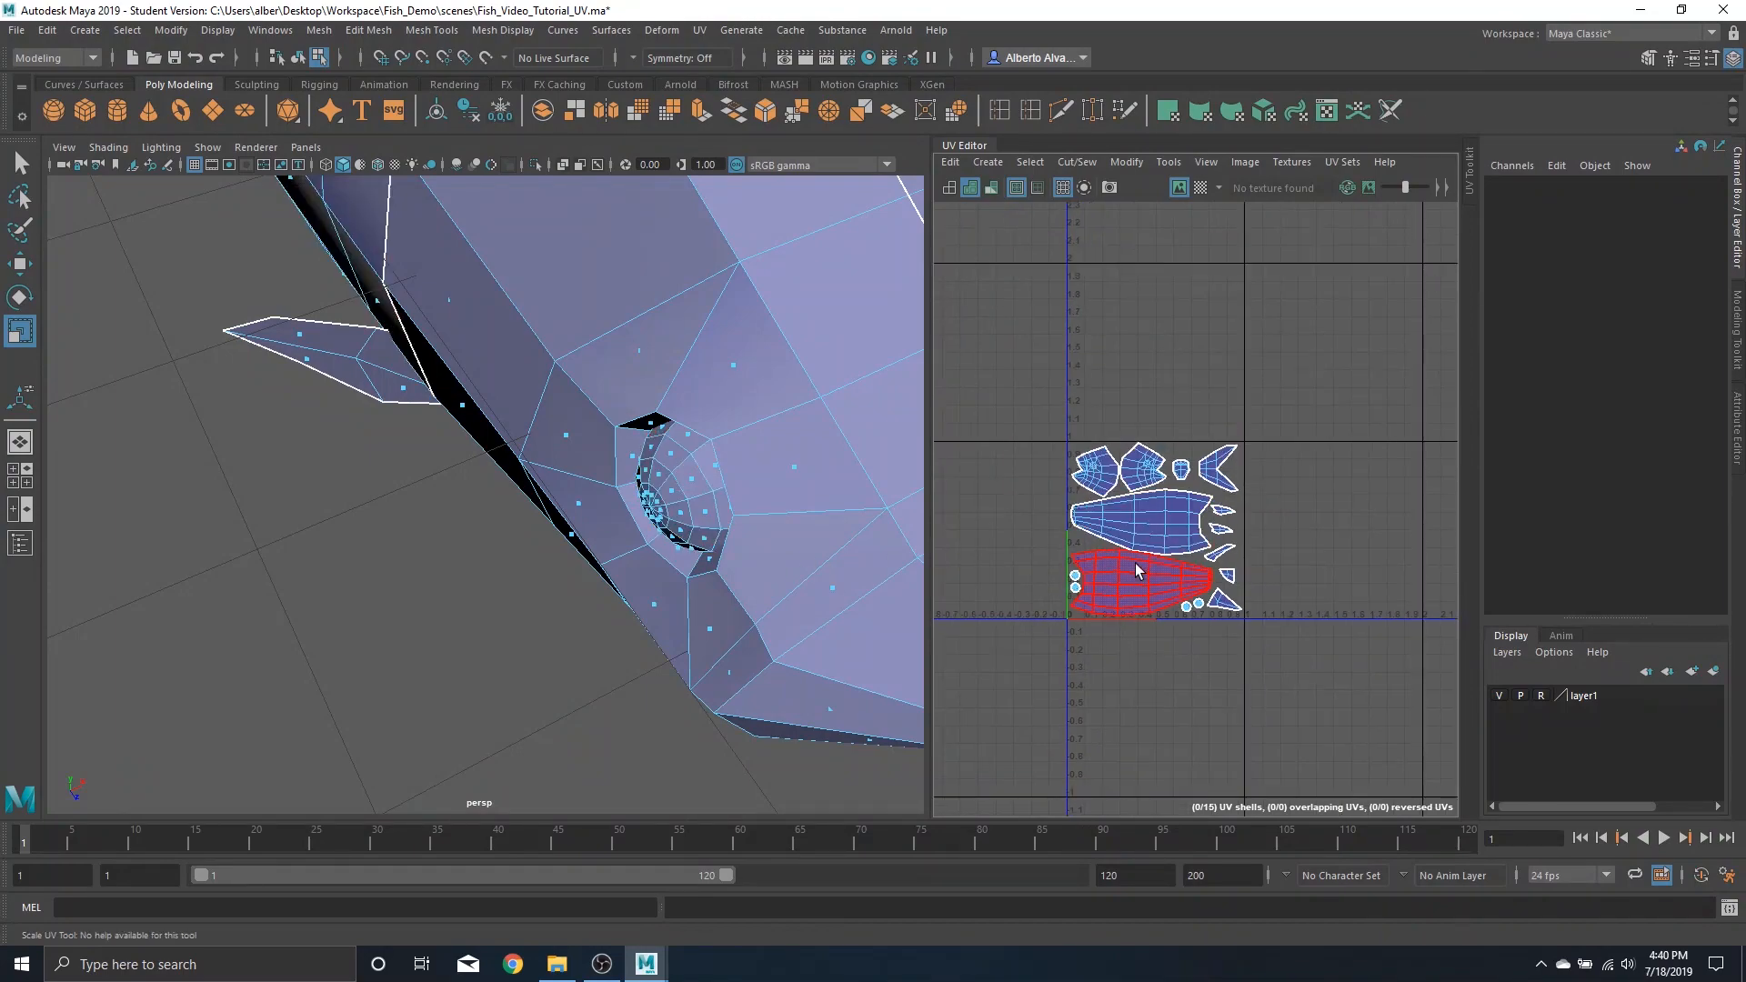
{"action": "scroll", "coordinate": [688, 435], "scroll_direction": "down", "scroll_amount": 5}
{"action": "left_click_drag", "start_coordinate": [688, 435], "coordinate": [682, 353], "text": "alt"}
{"action": "middle_click_drag", "start_coordinate": [682, 353], "coordinate": [526, 372], "text": "alt"}
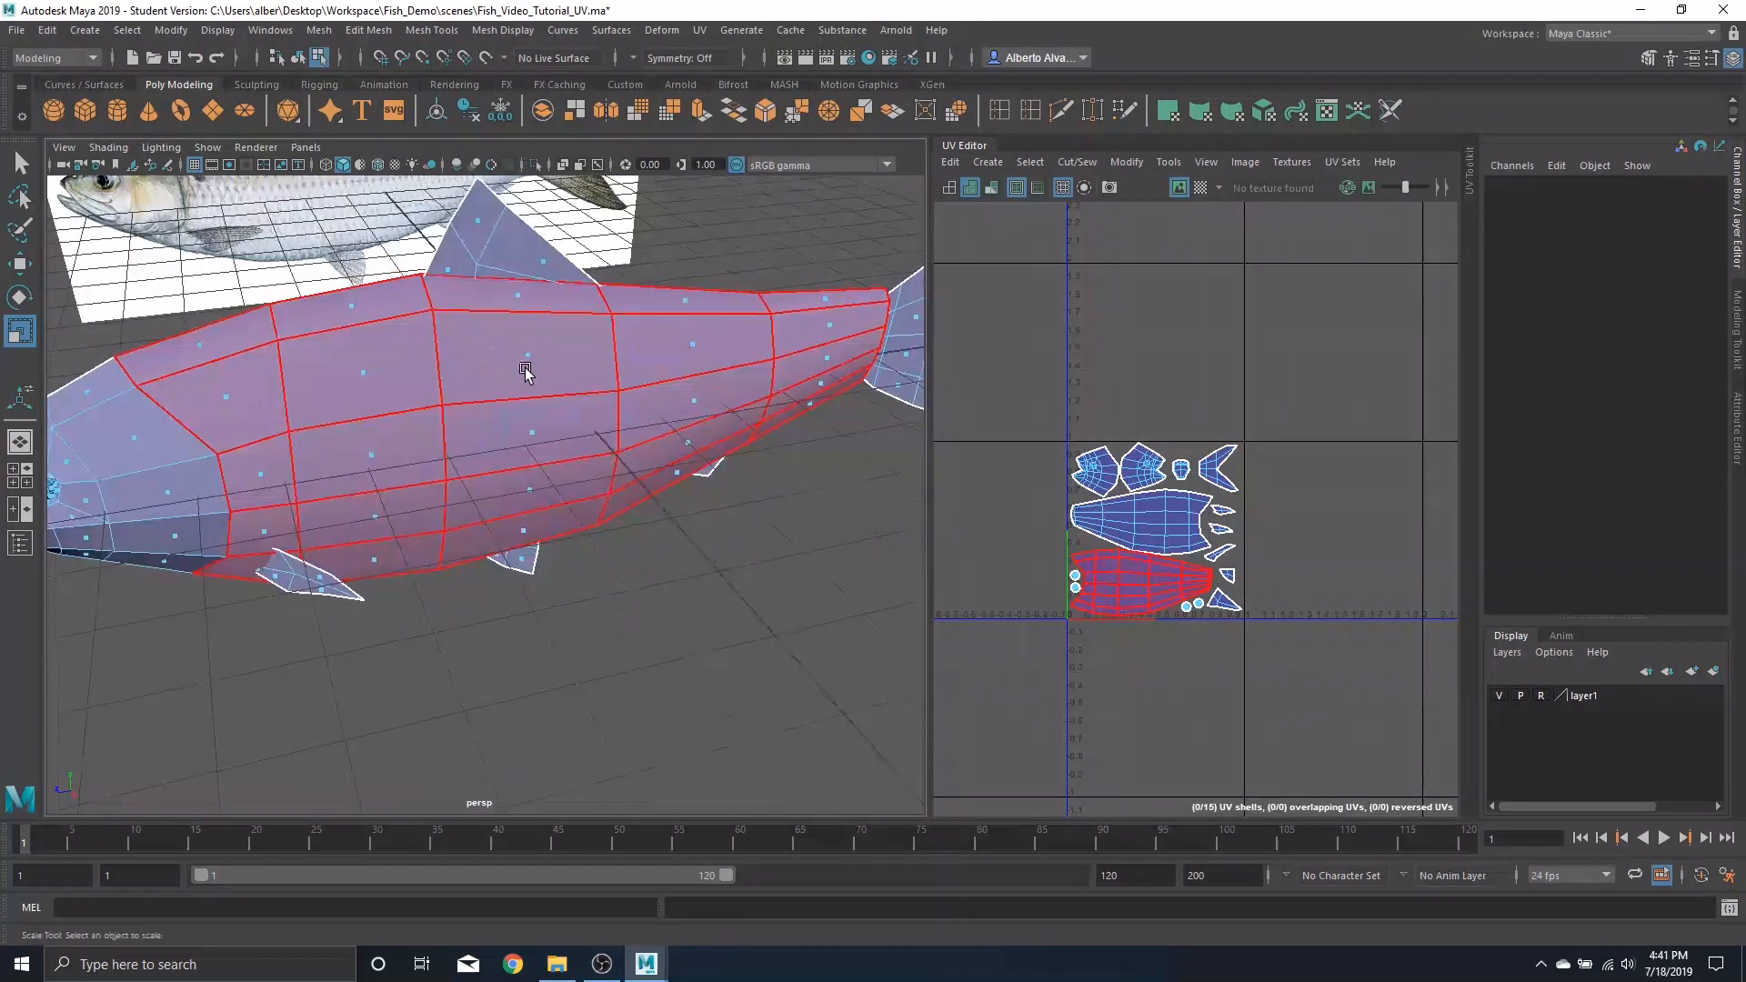
Save the scene, continuing past the Student Version file notice
{"action": "scroll", "coordinate": [526, 373], "scroll_direction": "down", "scroll_amount": 3}
{"action": "middle_click_drag", "start_coordinate": [517, 438], "coordinate": [532, 489], "text": "alt"}
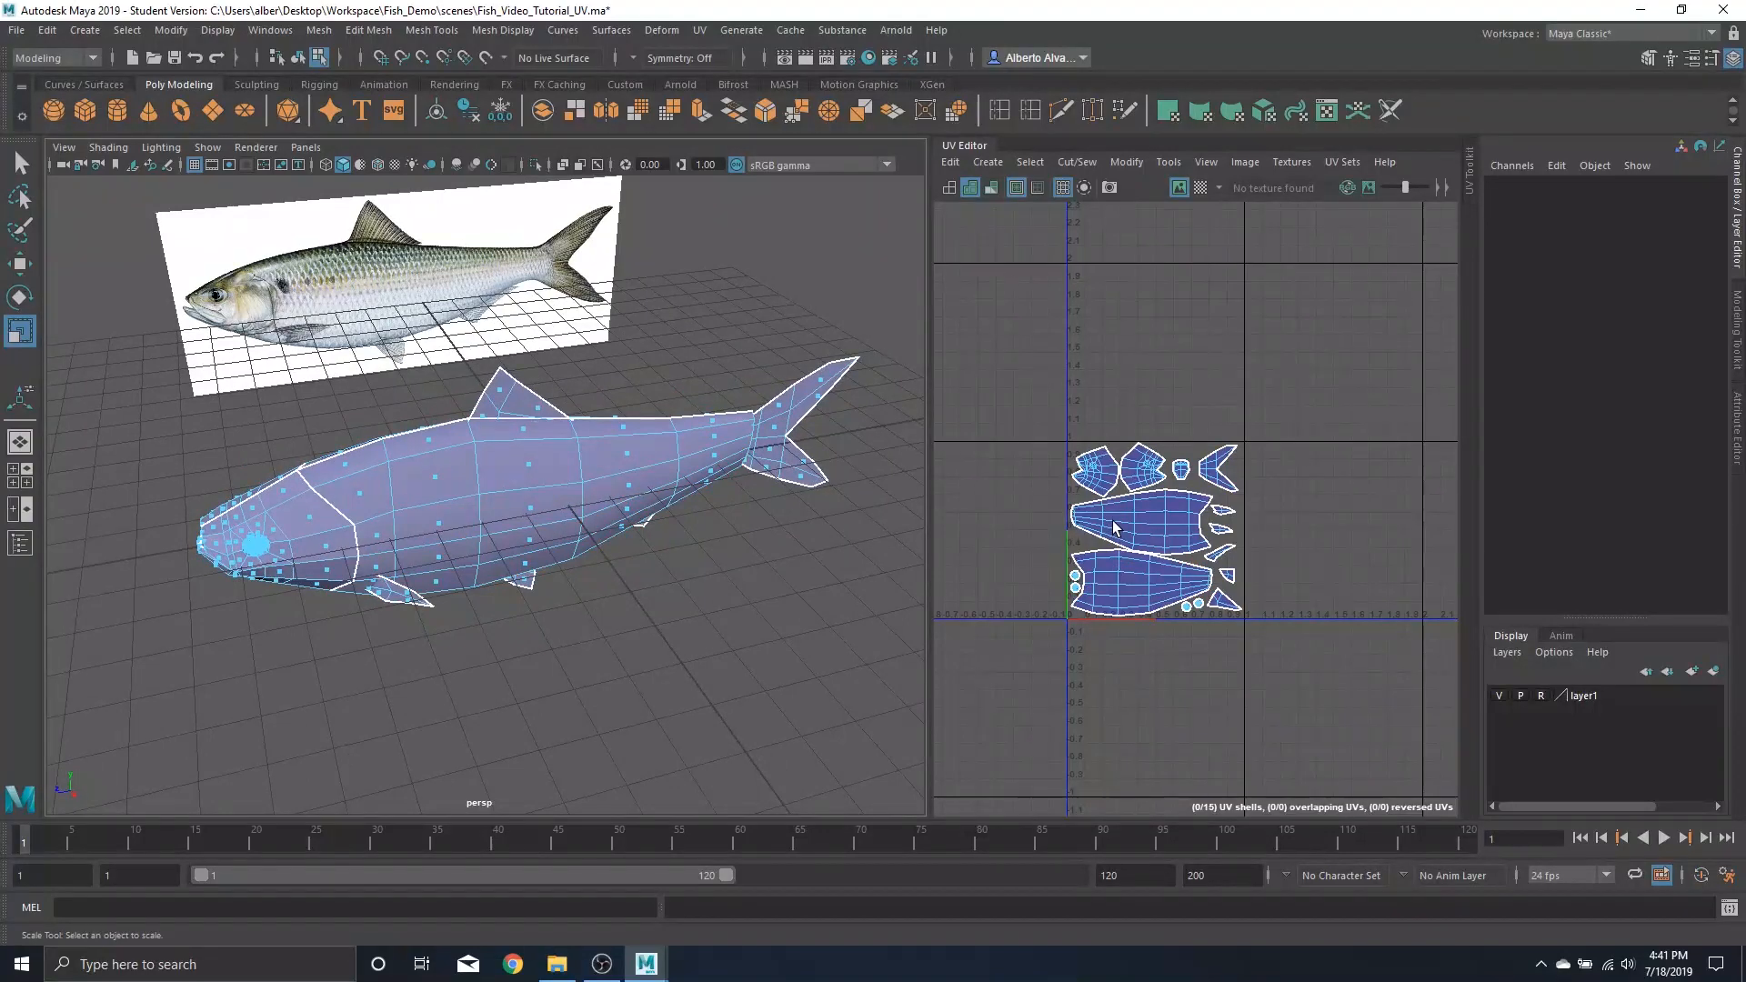
{"action": "key", "text": "ctrl+s"}
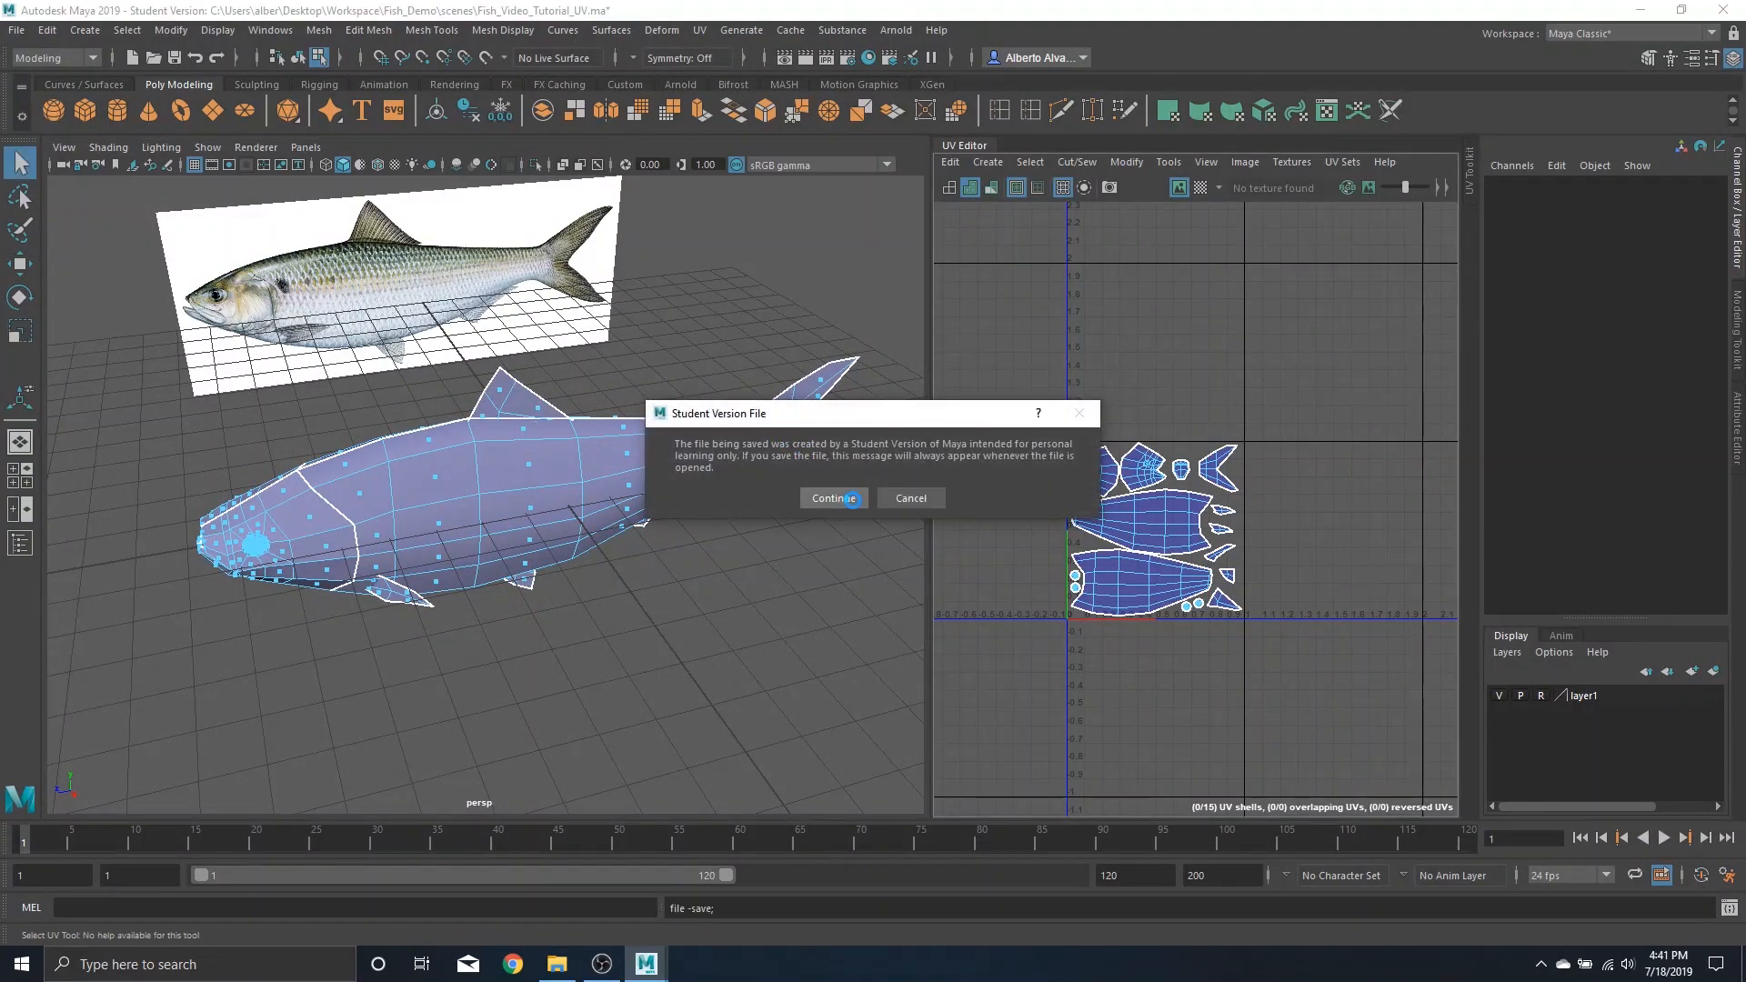
{"action": "left_click", "coordinate": [833, 499]}
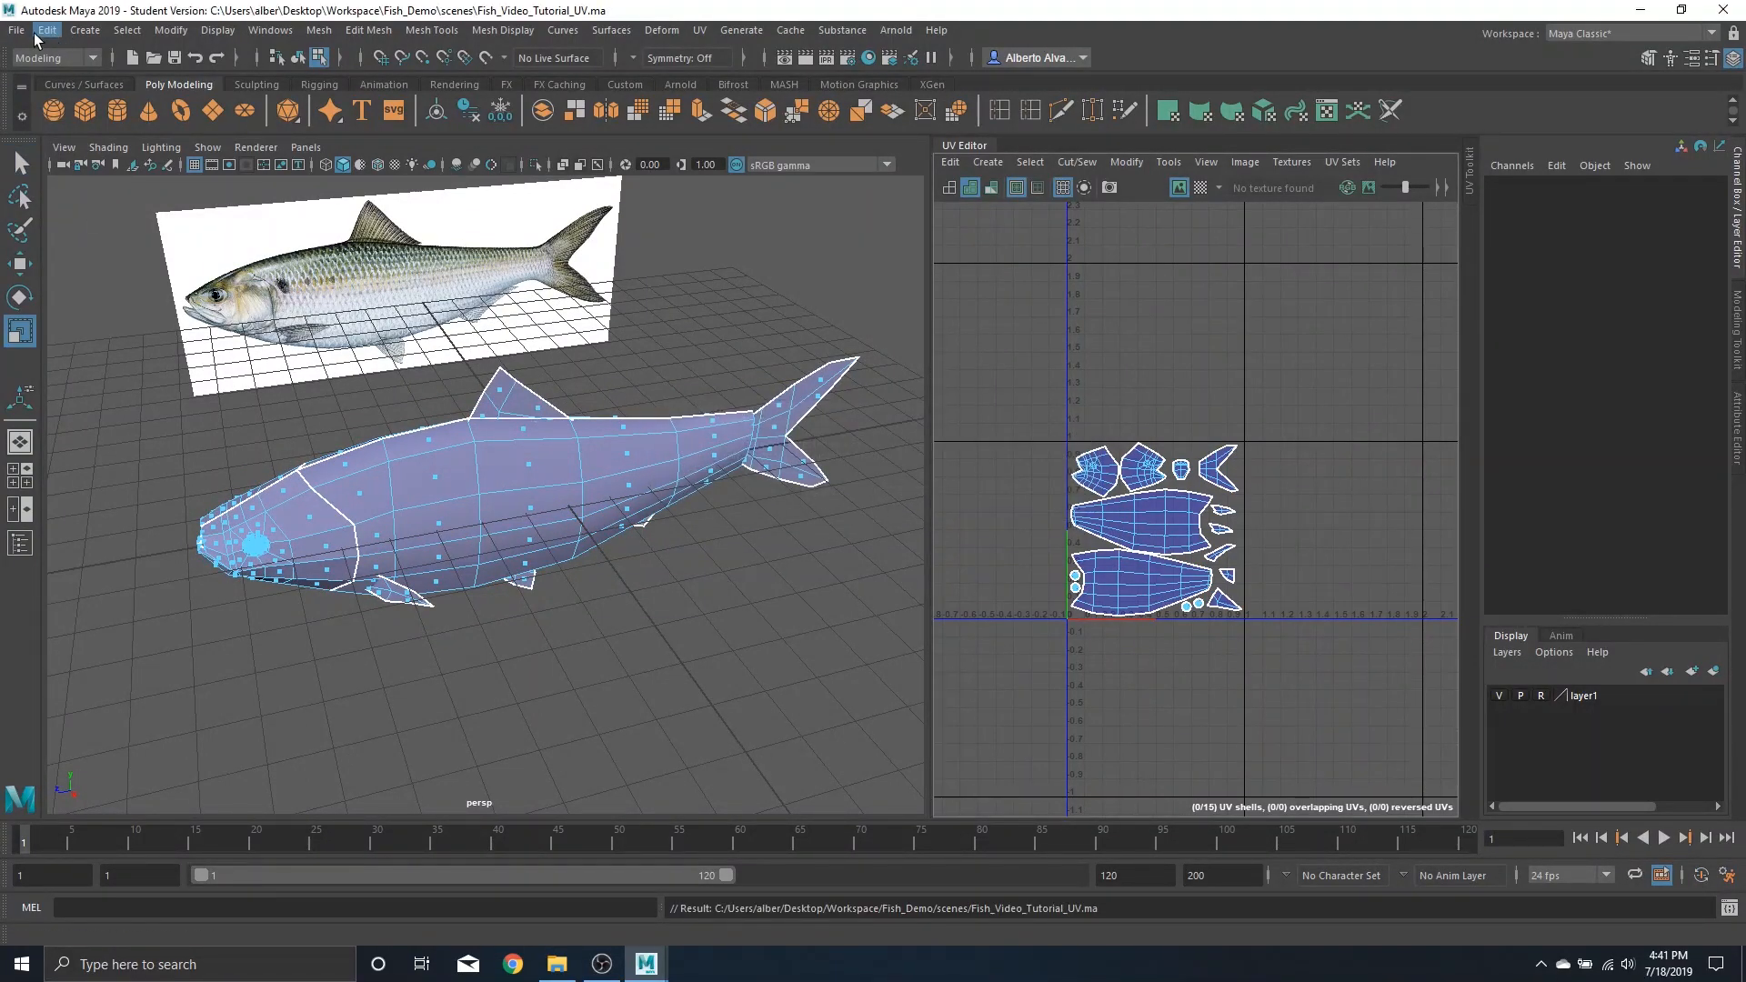